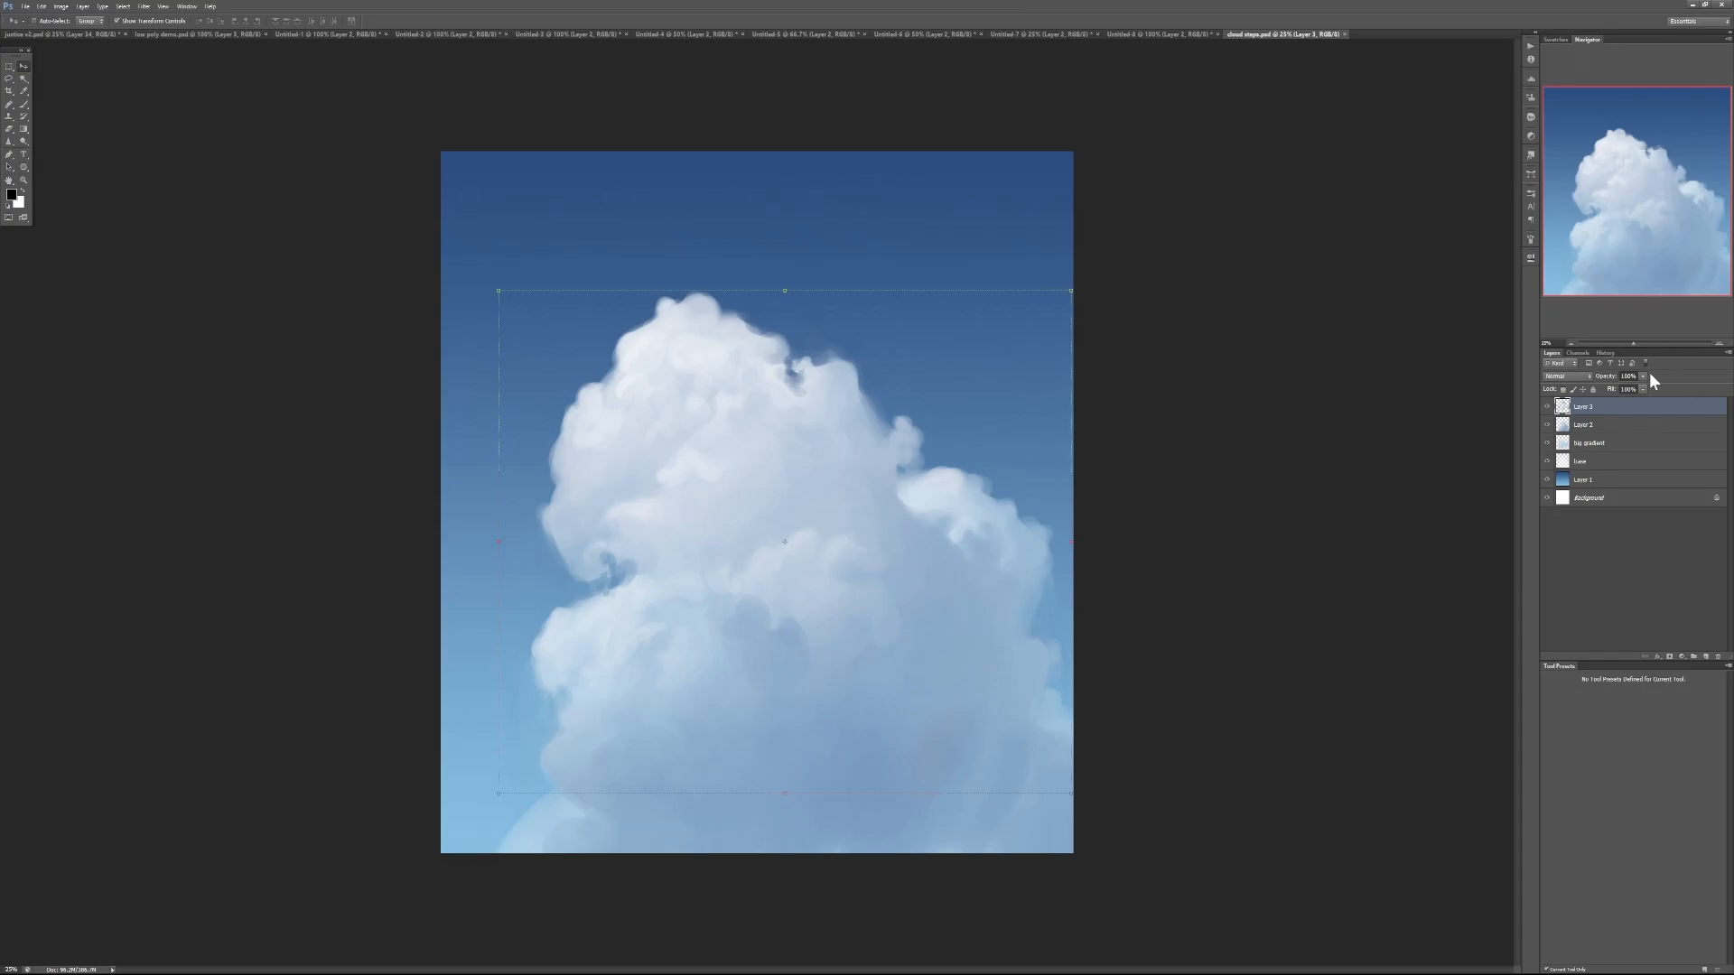
# Hide Layer 3 and Layer 2, compare the cloud with and without the top gradient layer, and show Layer 2 again
pyautogui.click(1546, 407)
pyautogui.click(1547, 424)
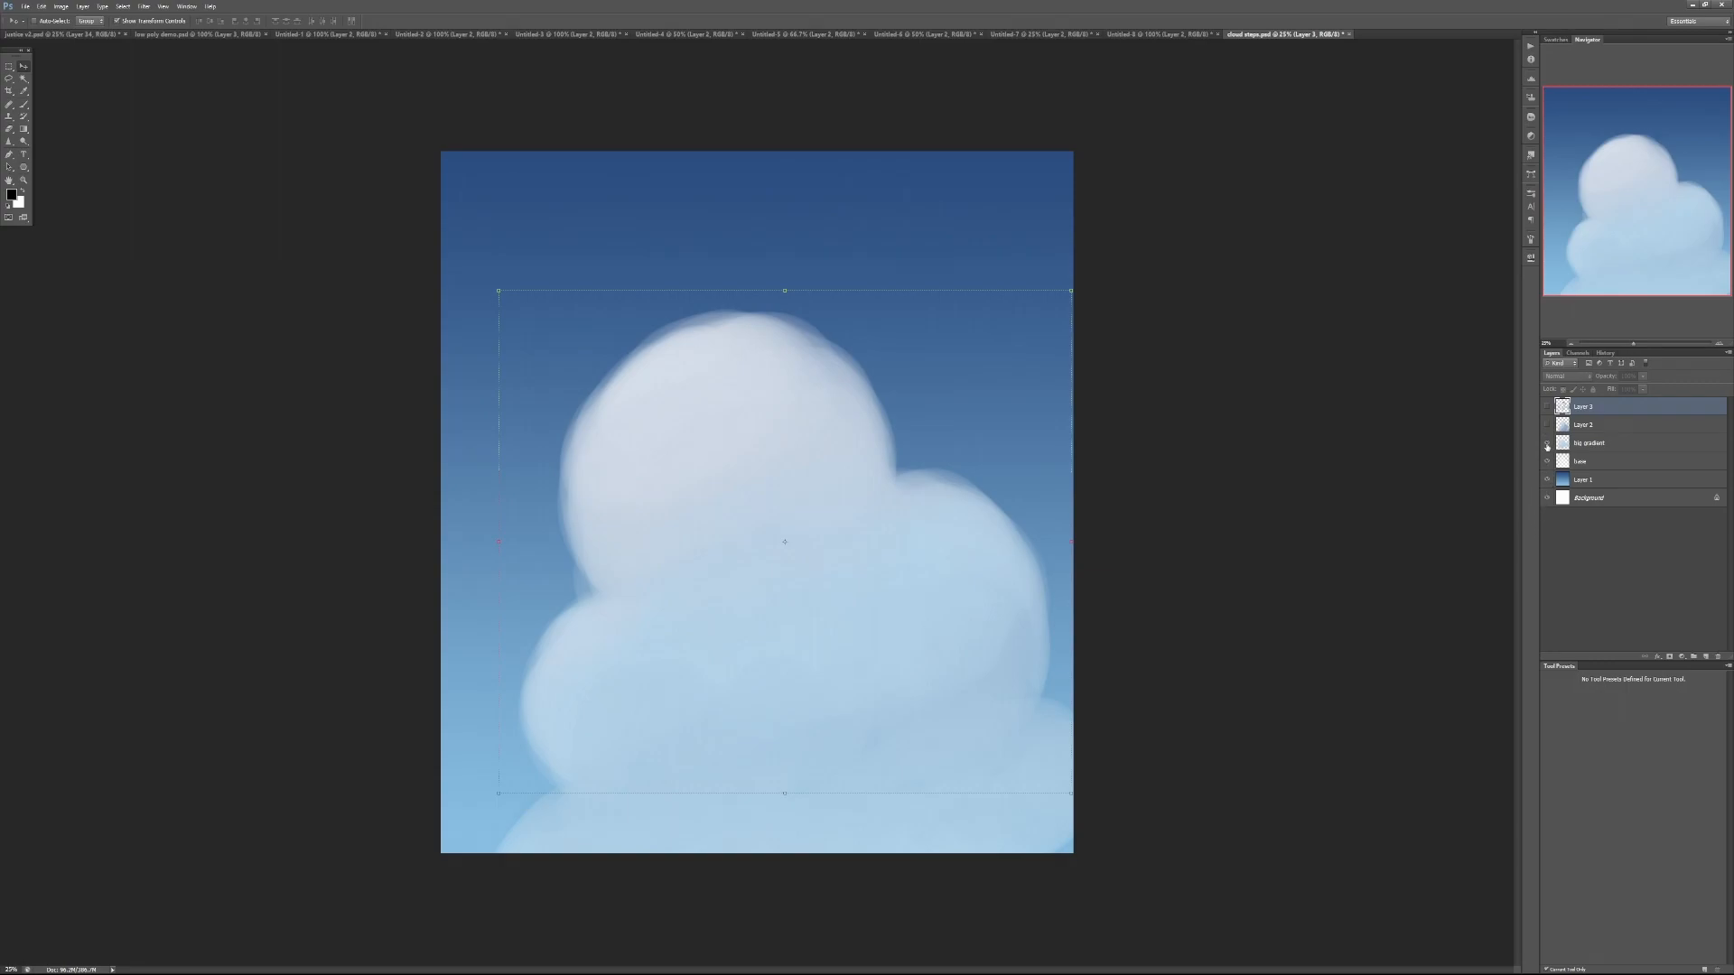
pyautogui.click(1547, 443)
pyautogui.click(1547, 444)
pyautogui.click(1545, 444)
pyautogui.click(1545, 444)
pyautogui.click(1547, 427)
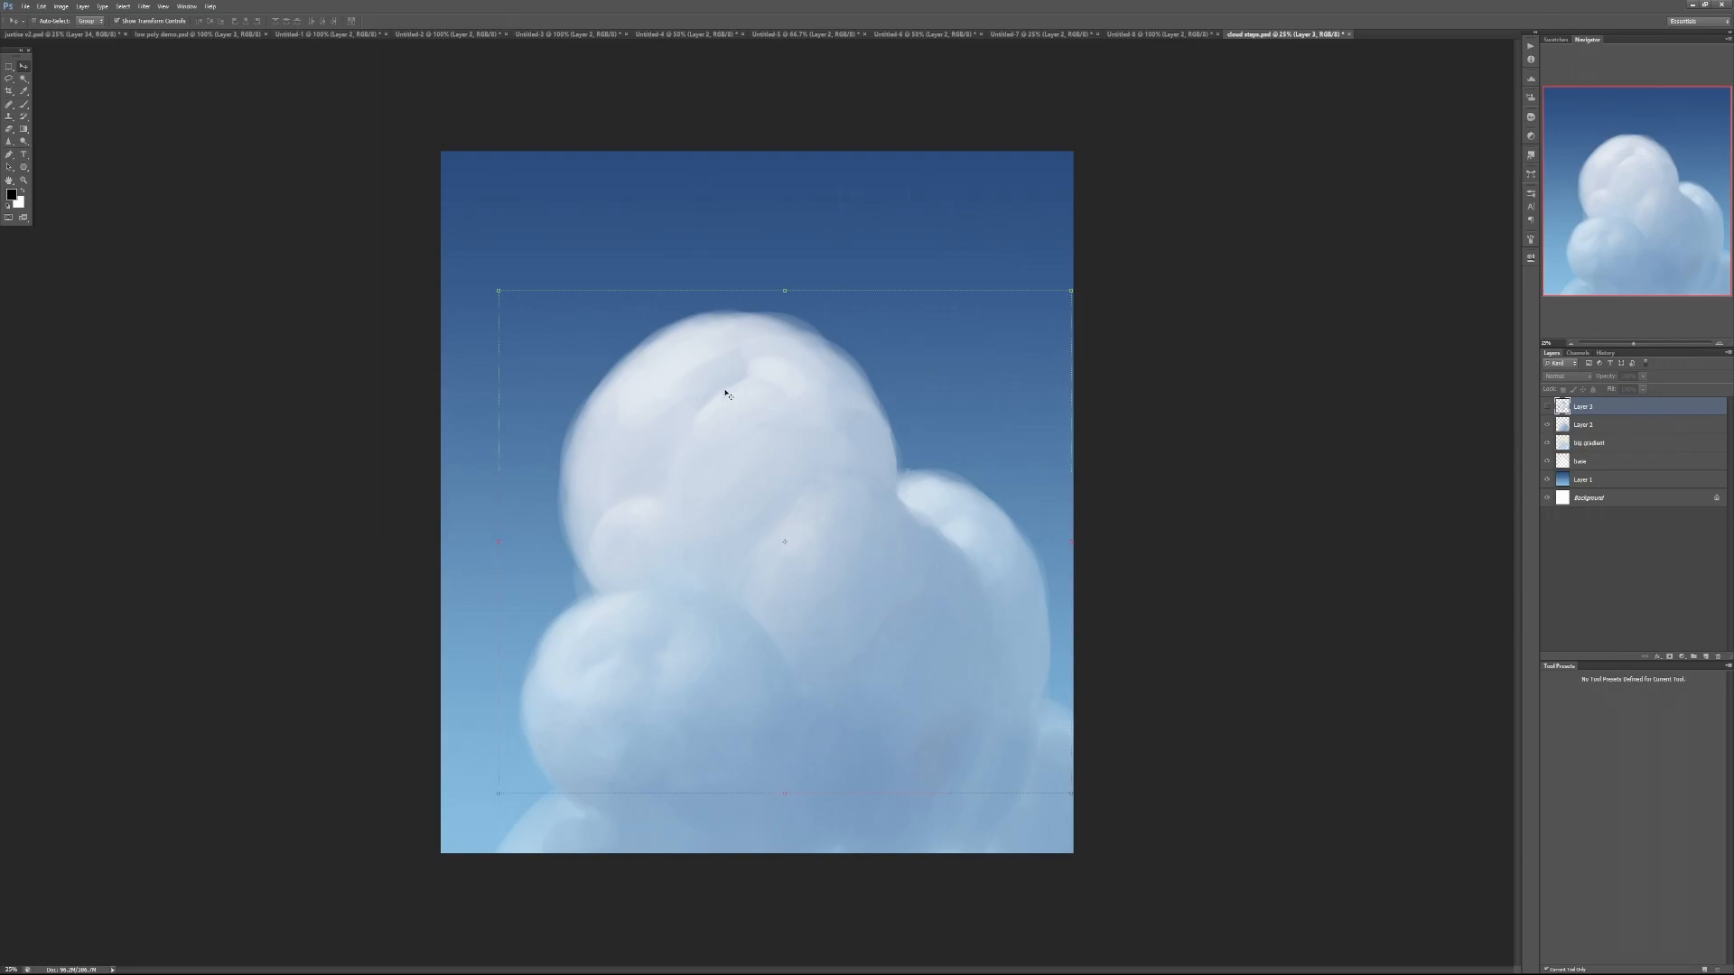
# On a new top layer, sketch thin dark brush lines with end ticks marking long, medium and short intervals across the cloud
pyautogui.press('b')
pyautogui.click(1698, 658)
pyautogui.moveTo(704, 393)
pyautogui.mouseDown()
pyautogui.moveTo(769, 373)
pyautogui.moveTo(772, 516)
pyautogui.moveTo(800, 504)
pyautogui.mouseUp()
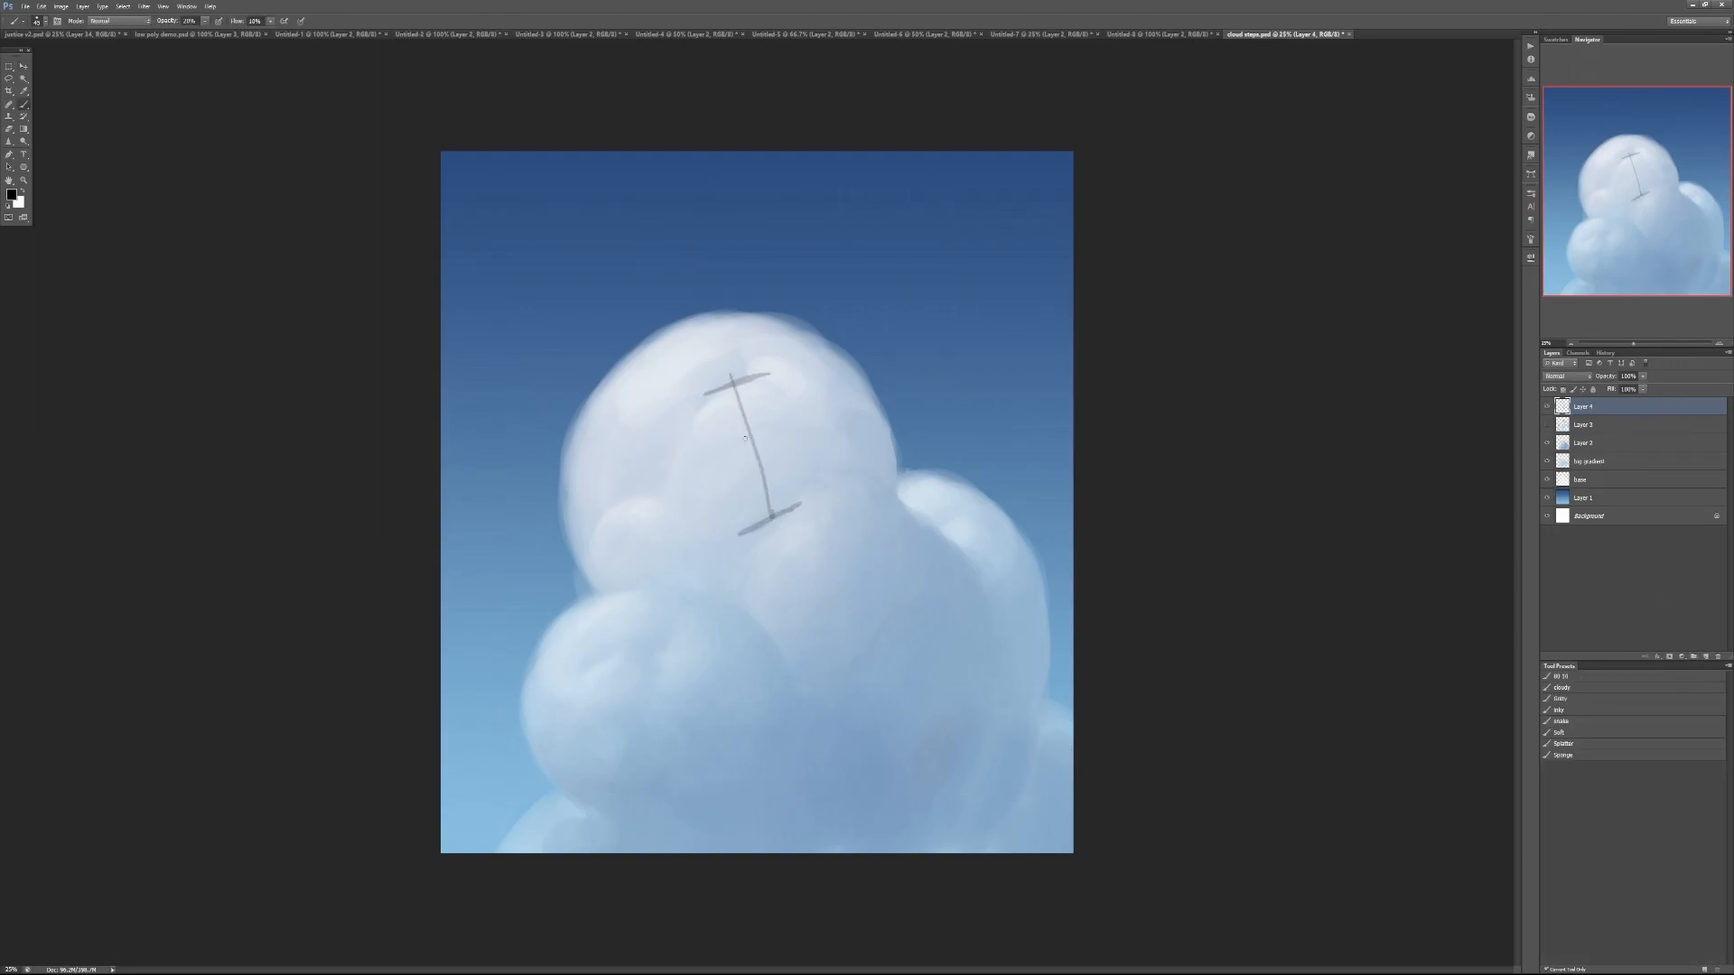
pyautogui.moveTo(657, 318); pyautogui.dragTo(817, 849)
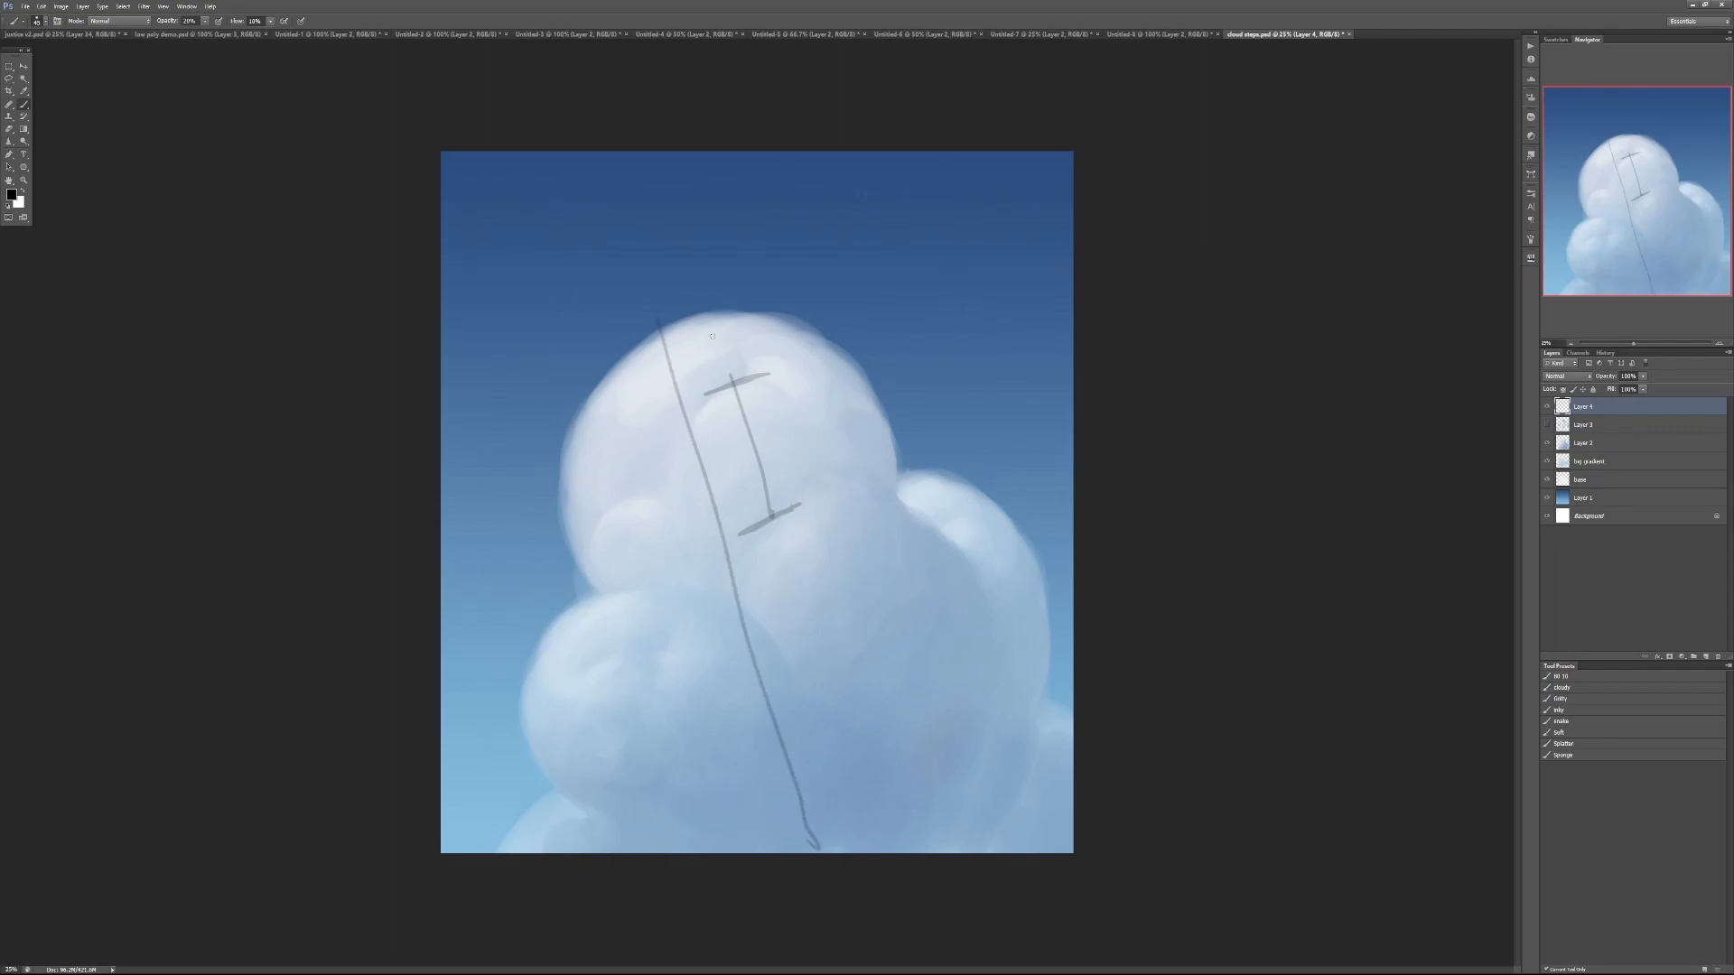
pyautogui.moveTo(630, 345); pyautogui.dragTo(669, 325)
pyautogui.moveTo(814, 831); pyautogui.dragTo(884, 799)
pyautogui.moveTo(815, 497)
pyautogui.mouseDown()
pyautogui.moveTo(891, 679)
pyautogui.moveTo(910, 667)
pyautogui.moveTo(826, 490)
pyautogui.moveTo(839, 482)
pyautogui.mouseUp()
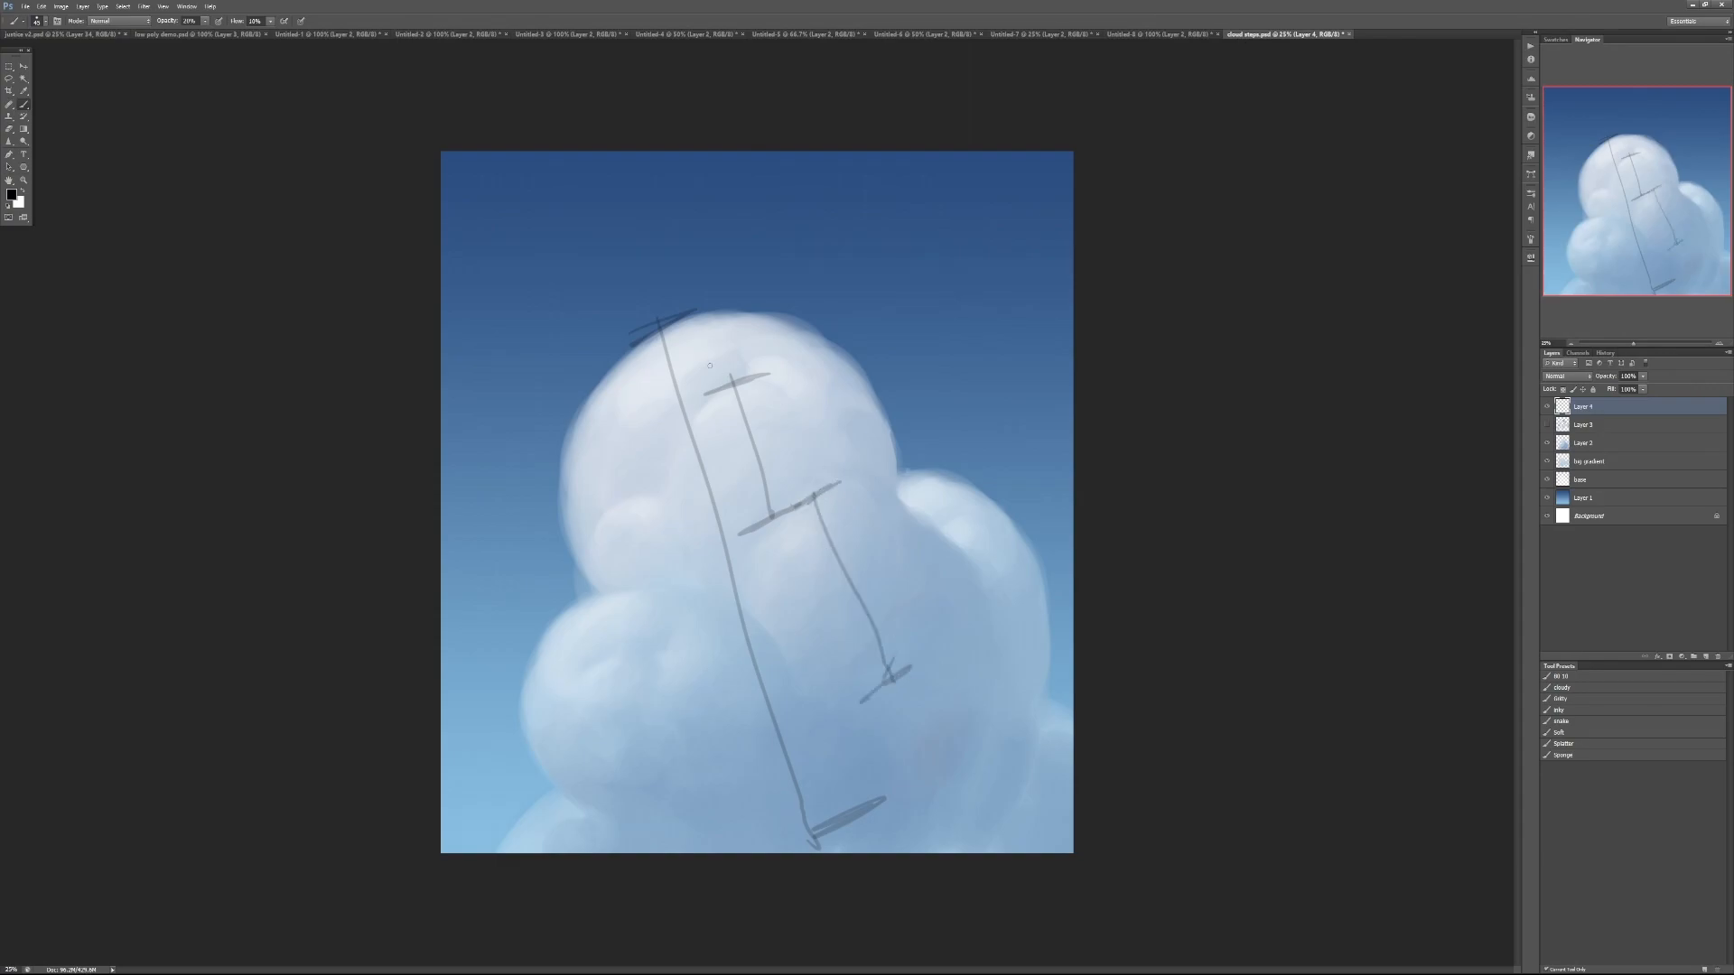
pyautogui.moveTo(693, 320); pyautogui.dragTo(713, 380)
pyautogui.moveTo(726, 371); pyautogui.dragTo(695, 390)
# Hide the sketched marks layer and compare the cloud with the Layer 3 detail switched on and off
pyautogui.click(1545, 407)
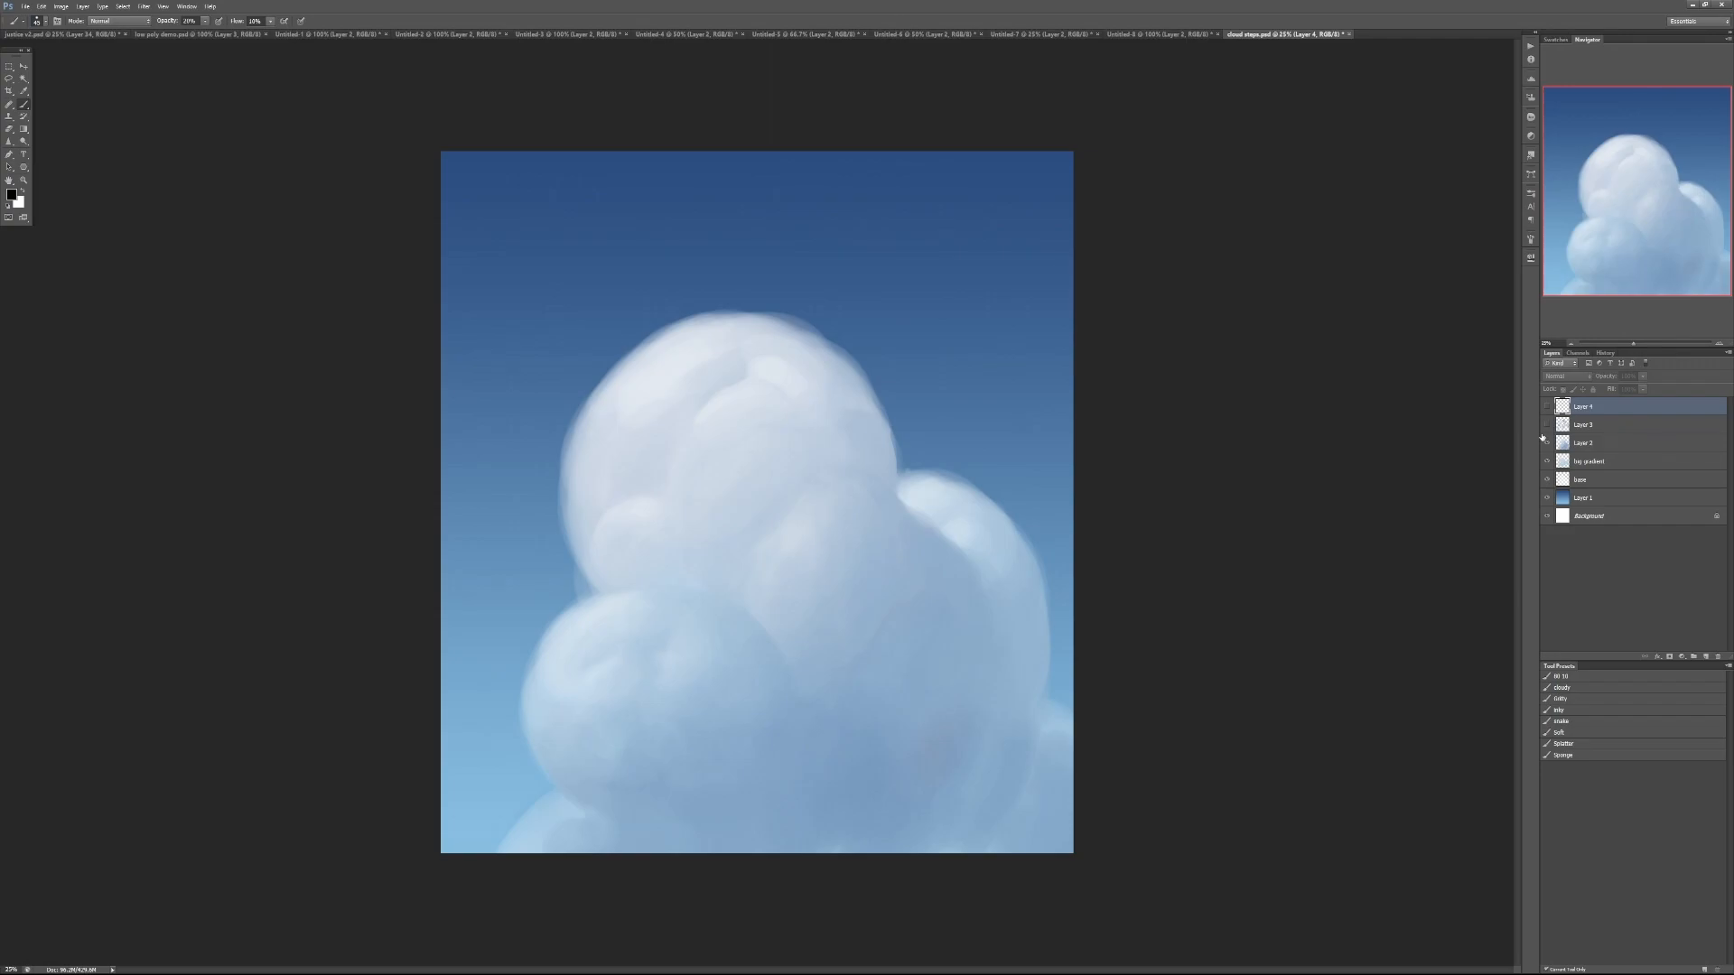
pyautogui.click(1547, 424)
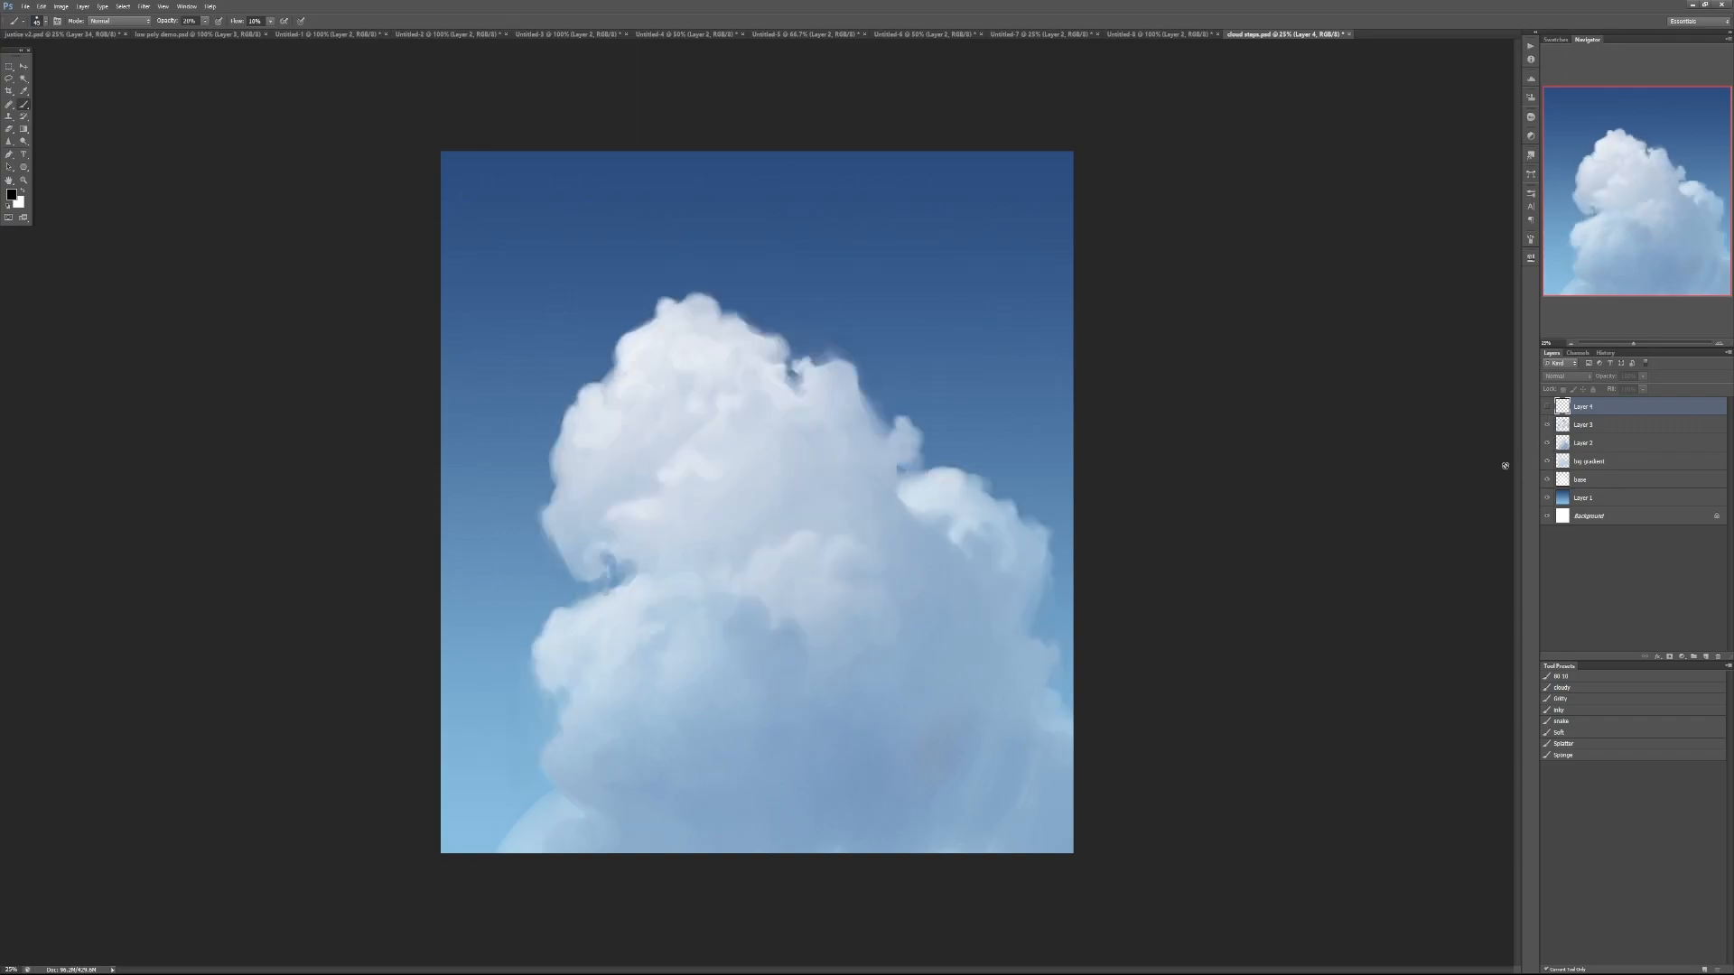
pyautogui.click(1579, 426)
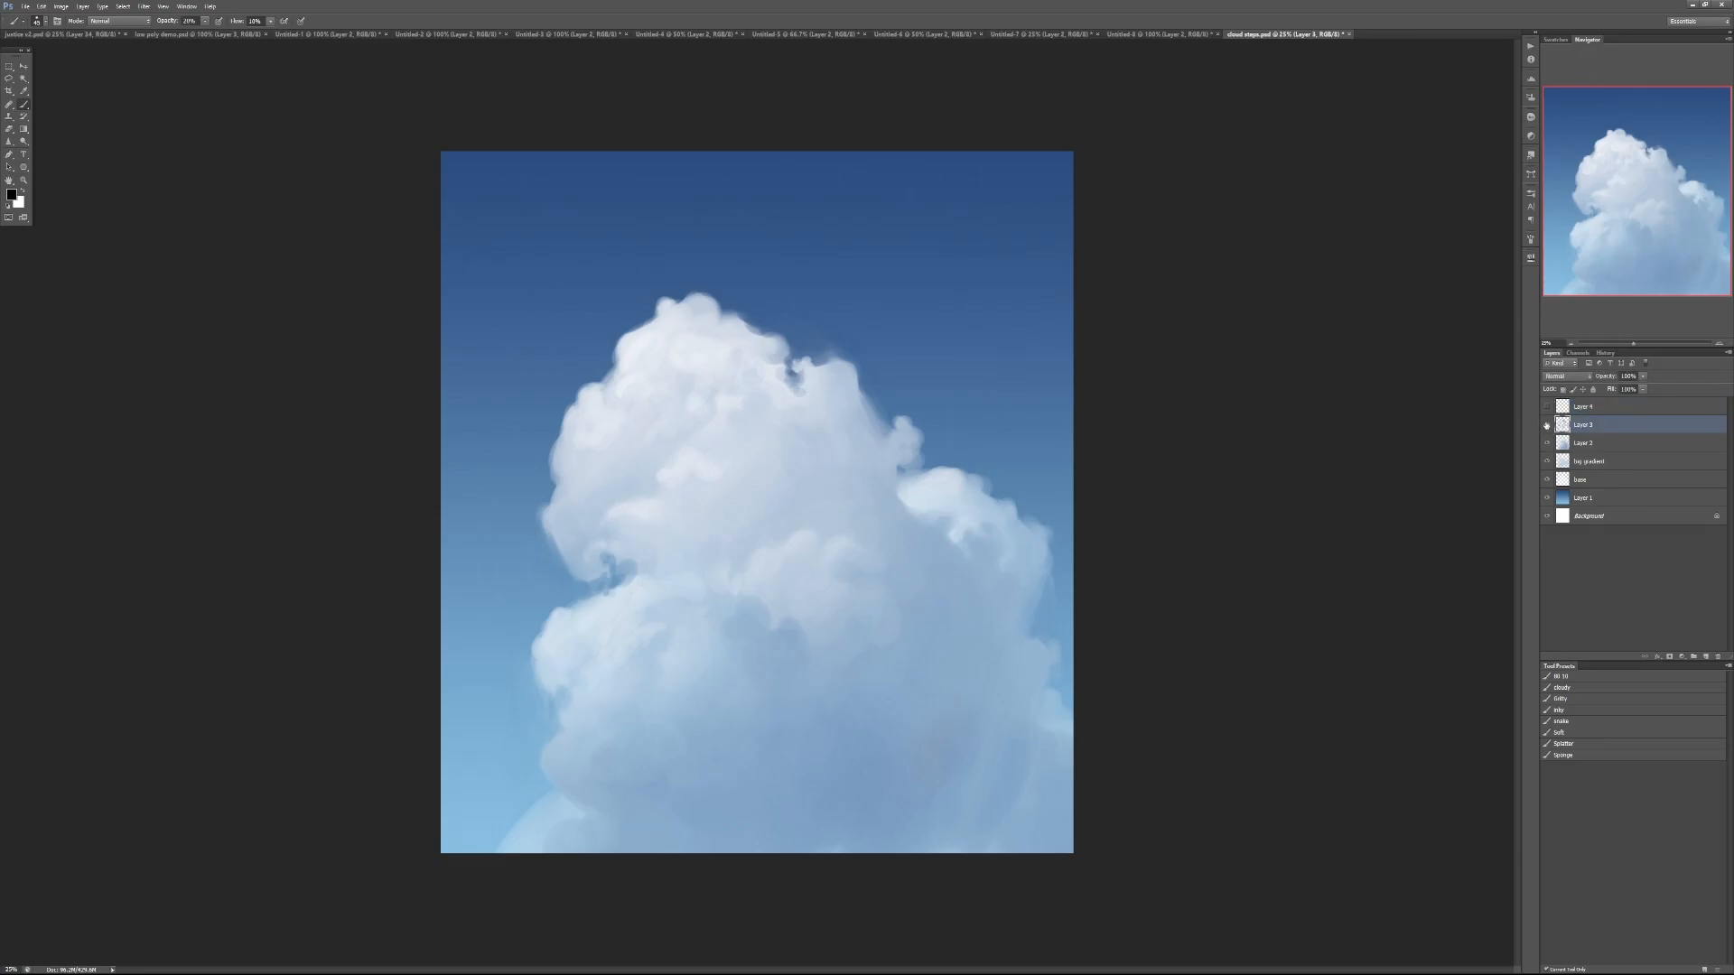
pyautogui.click(1548, 424)
pyautogui.click(1547, 425)
pyautogui.click(1544, 426)
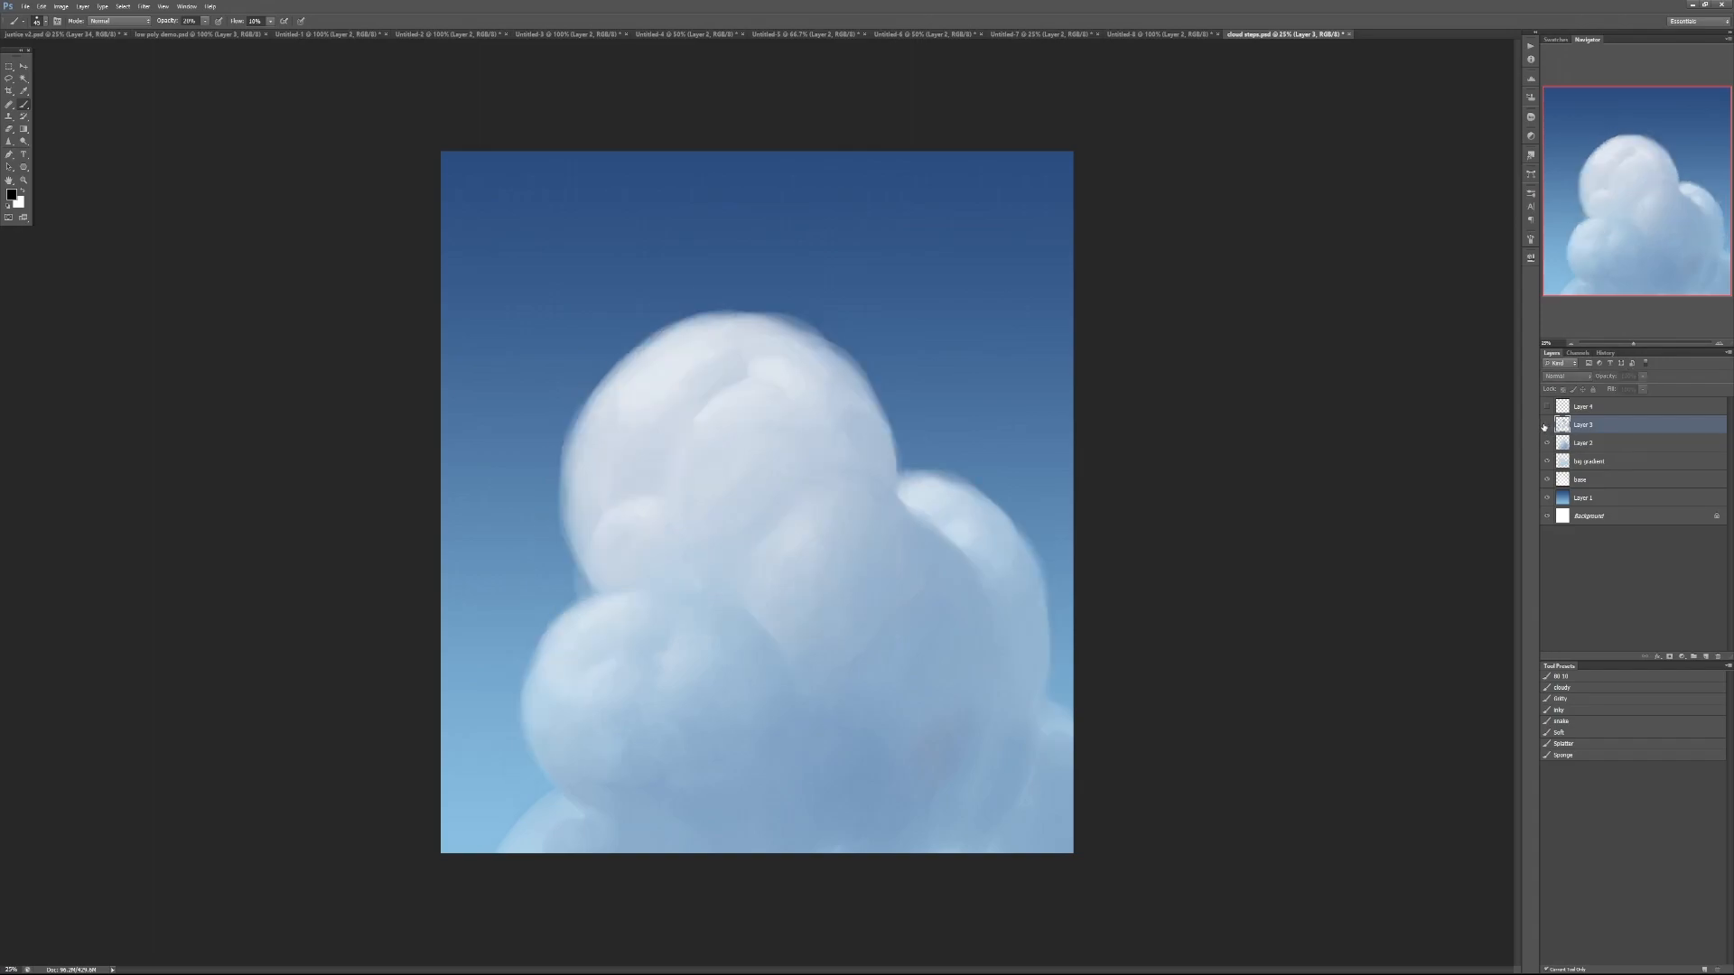
pyautogui.click(1545, 427)
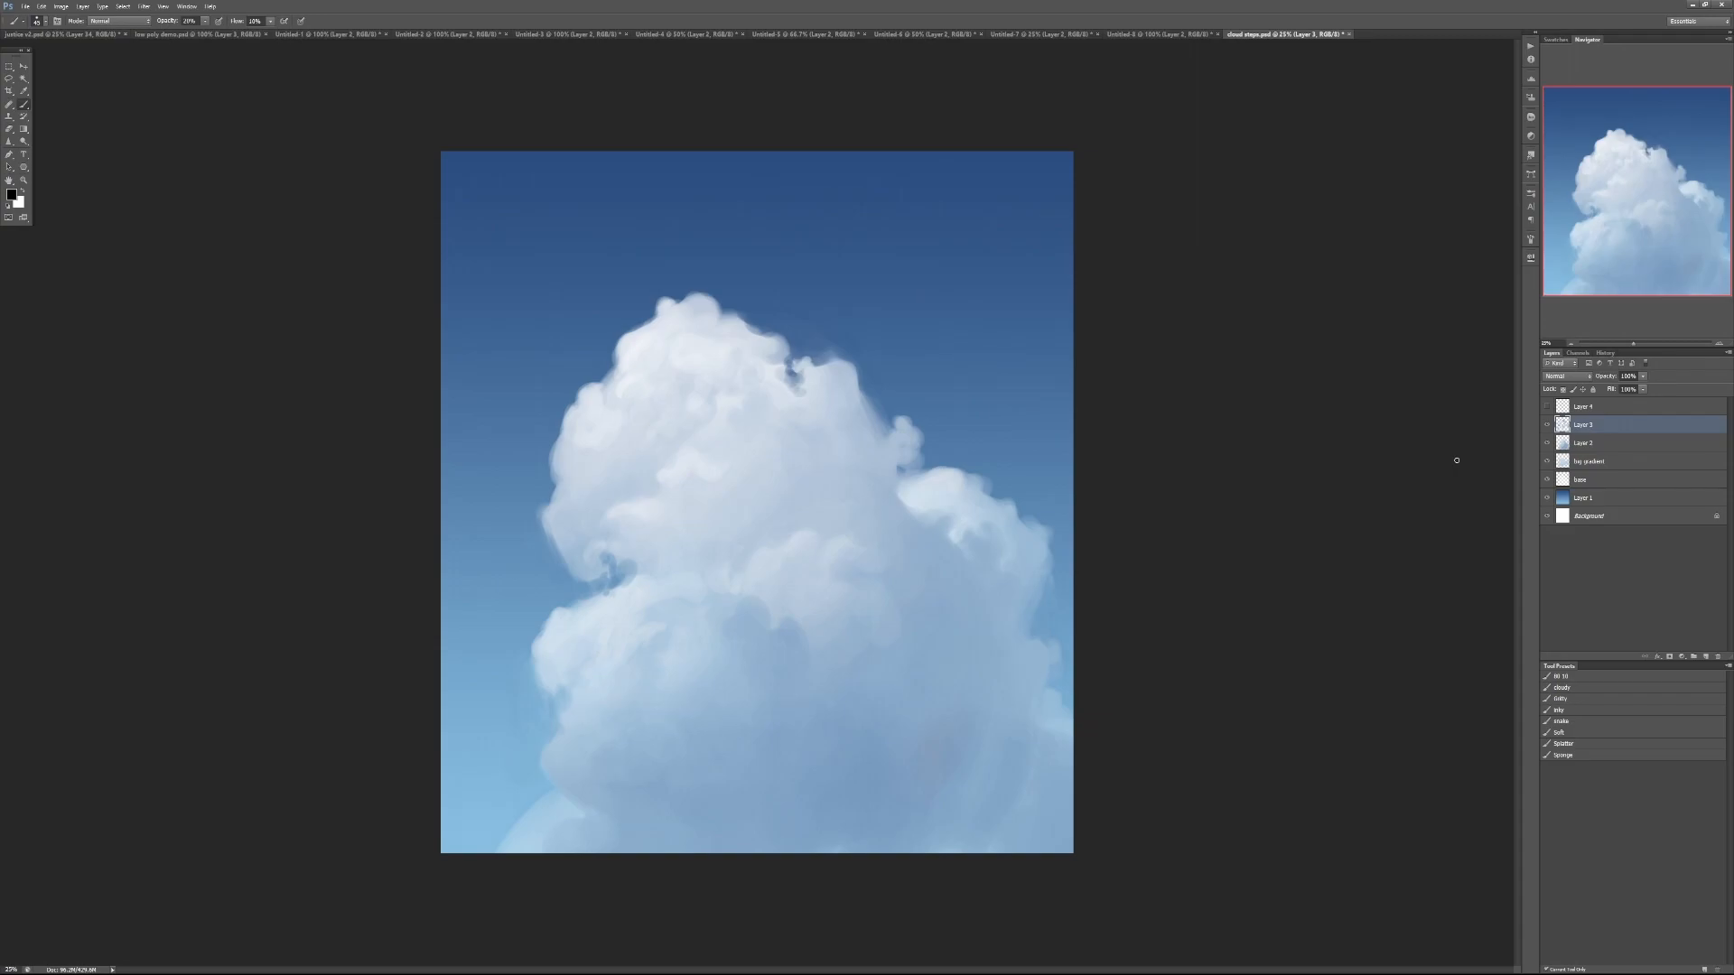
# Close the cloud steps document without saving it
pyautogui.click(1349, 34)
pyautogui.click(881, 357)
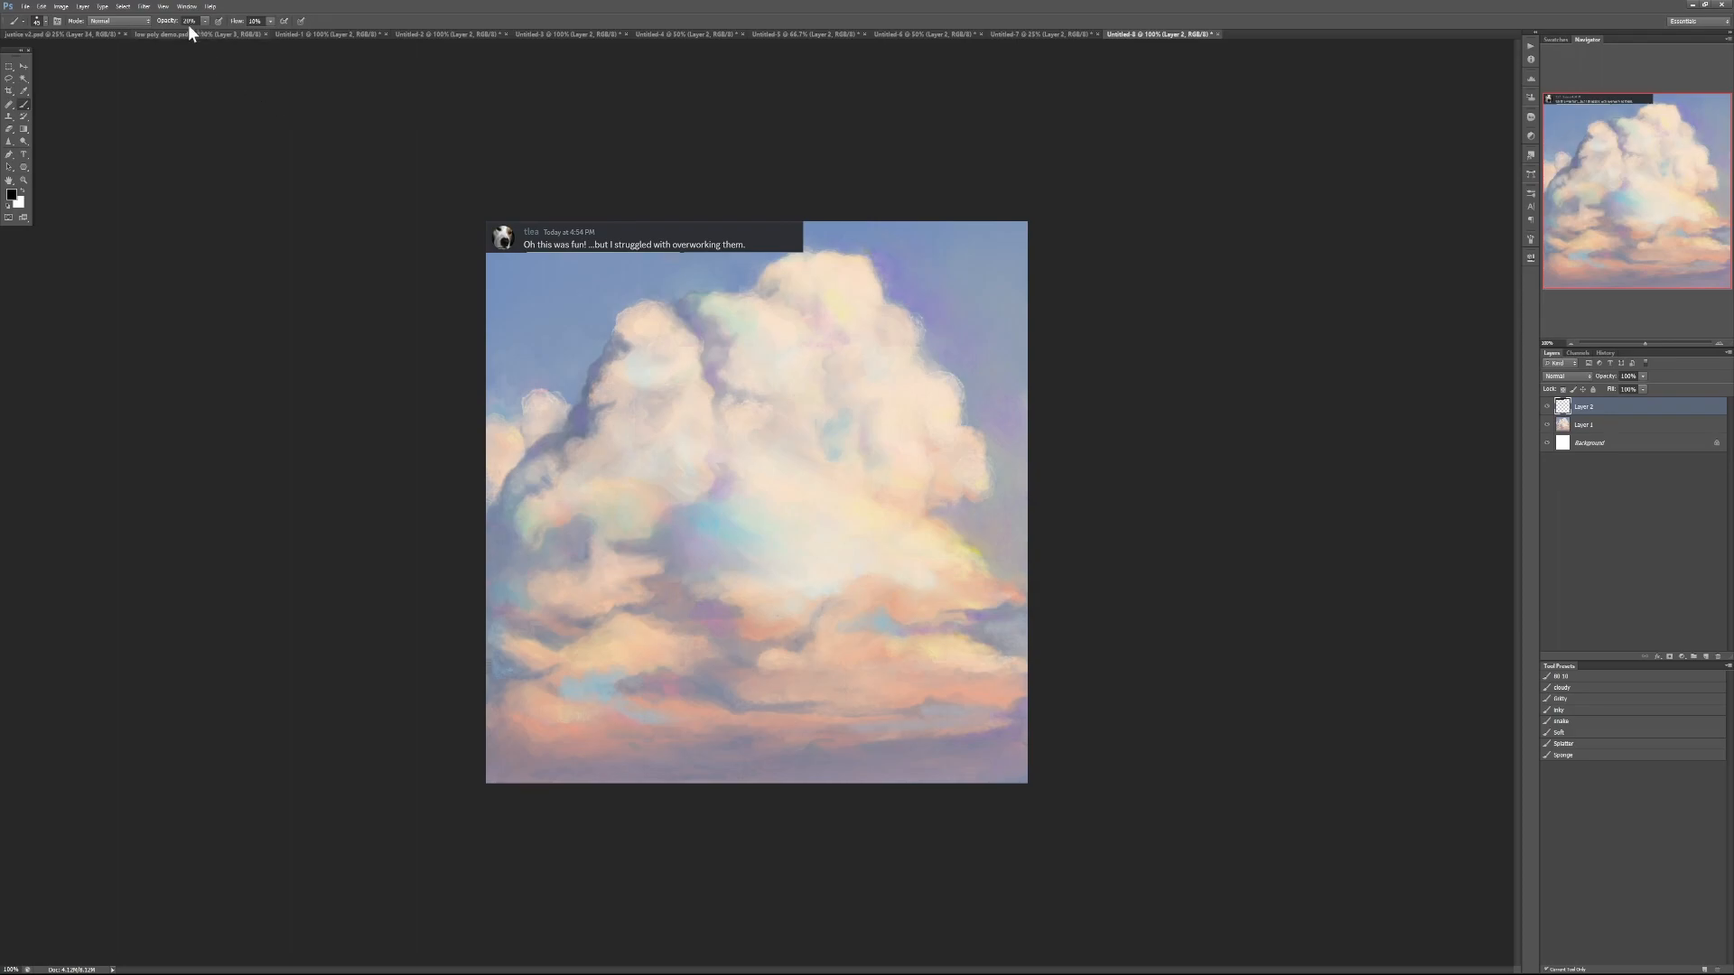
# In Untitled-1, hide the comment overlay on Layer 2 and add a new layer above Layer 1
pyautogui.click(332, 36)
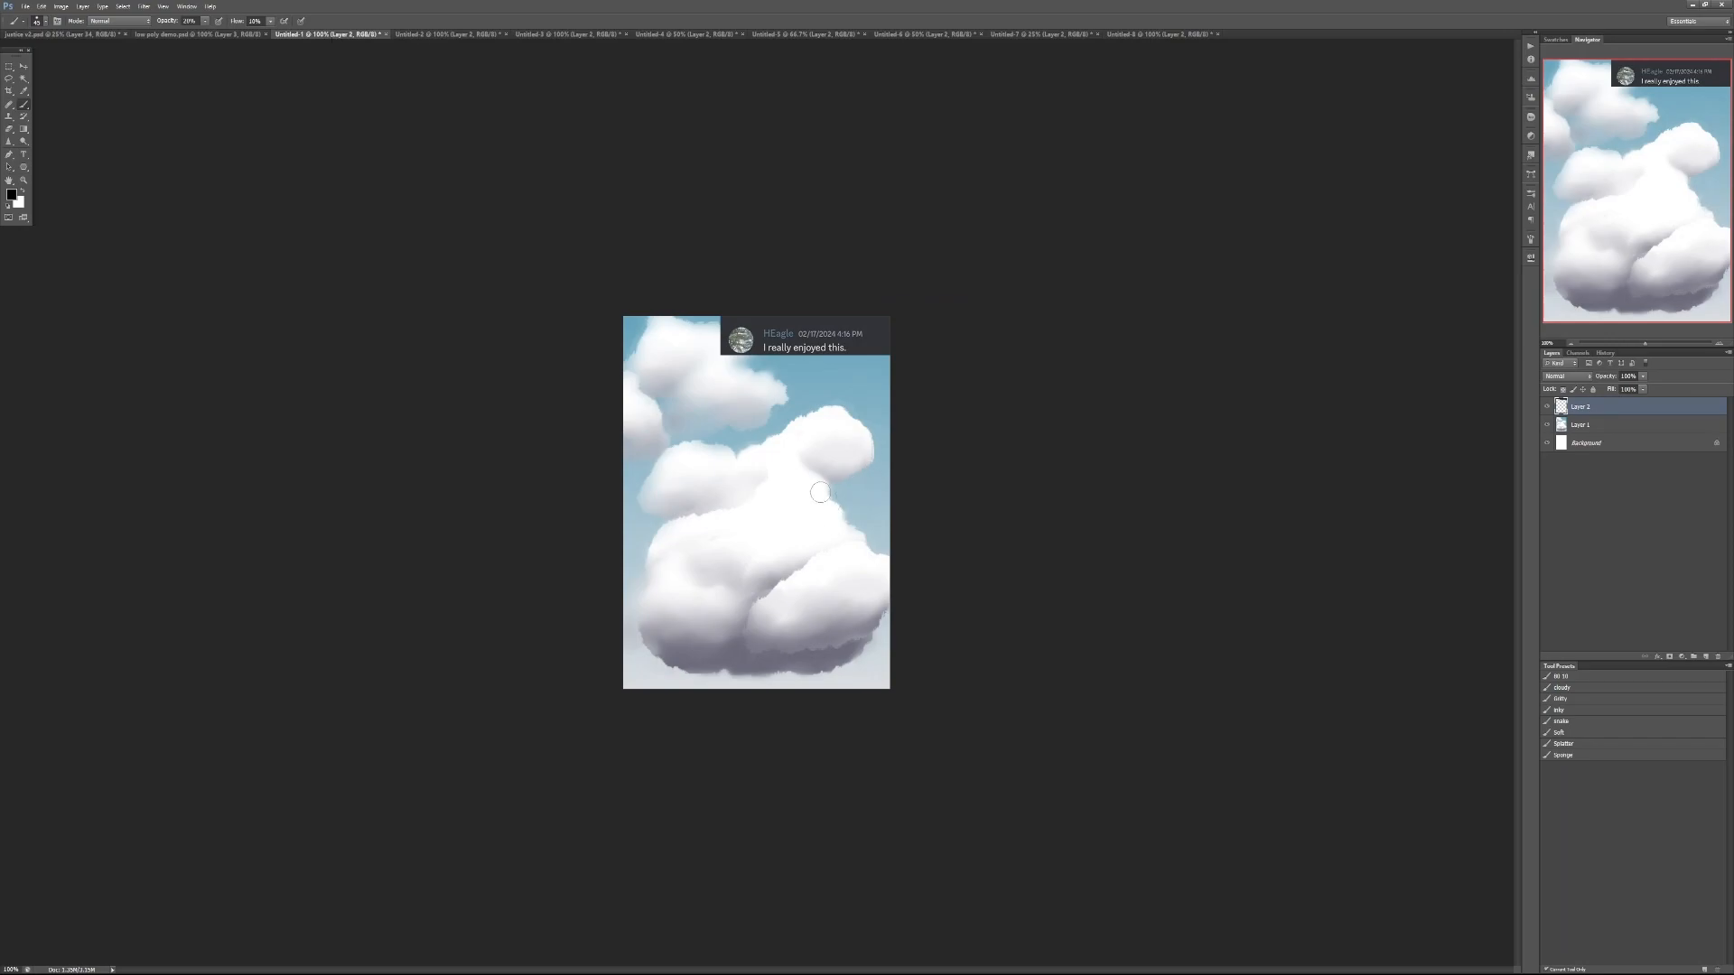
pyautogui.keyDown('ctrl'); pyautogui.click(761, 555); pyautogui.keyUp('ctrl')
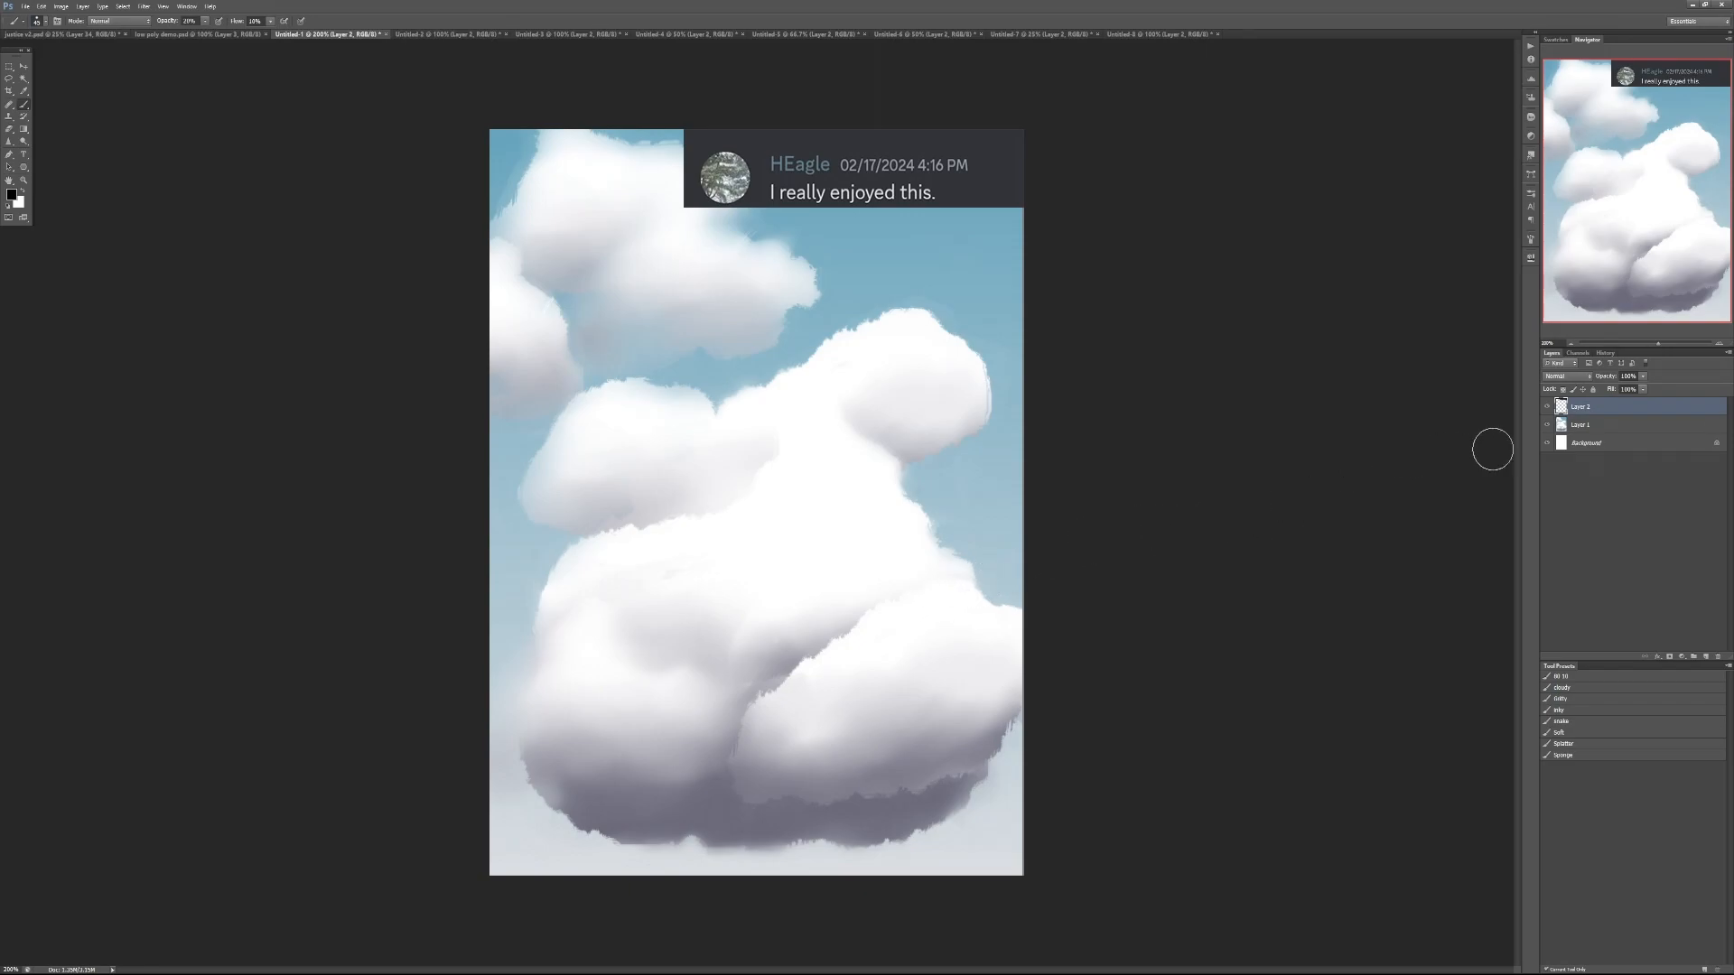
pyautogui.click(1546, 407)
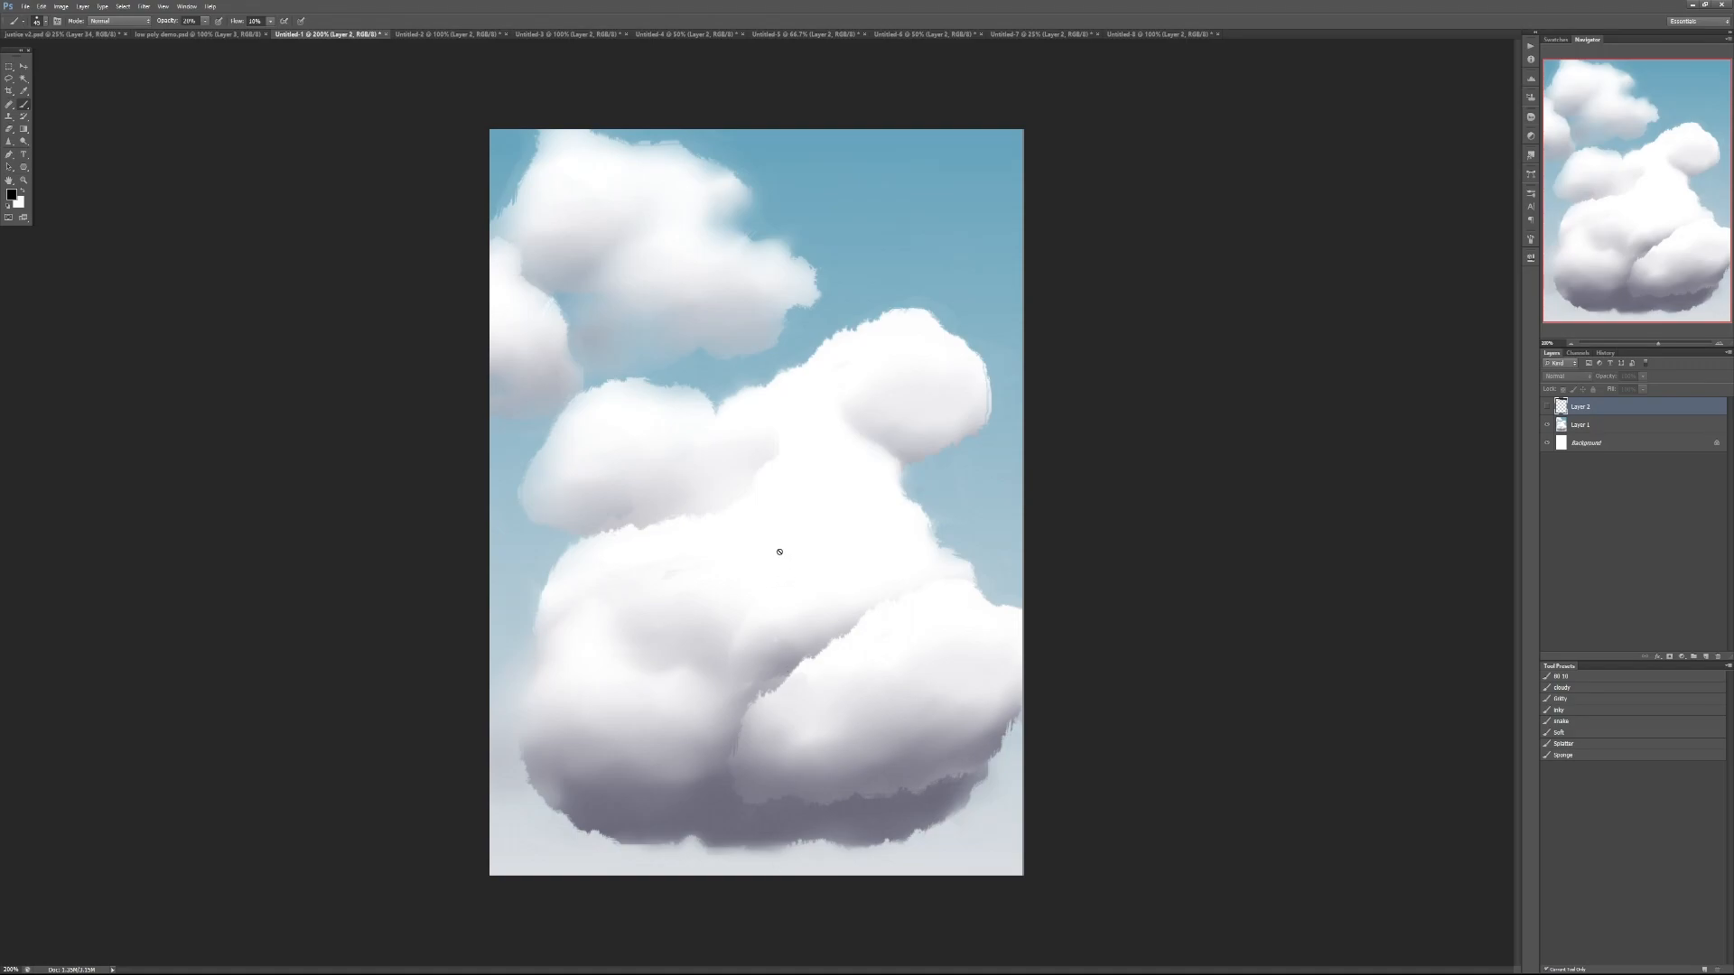
pyautogui.click(1583, 425)
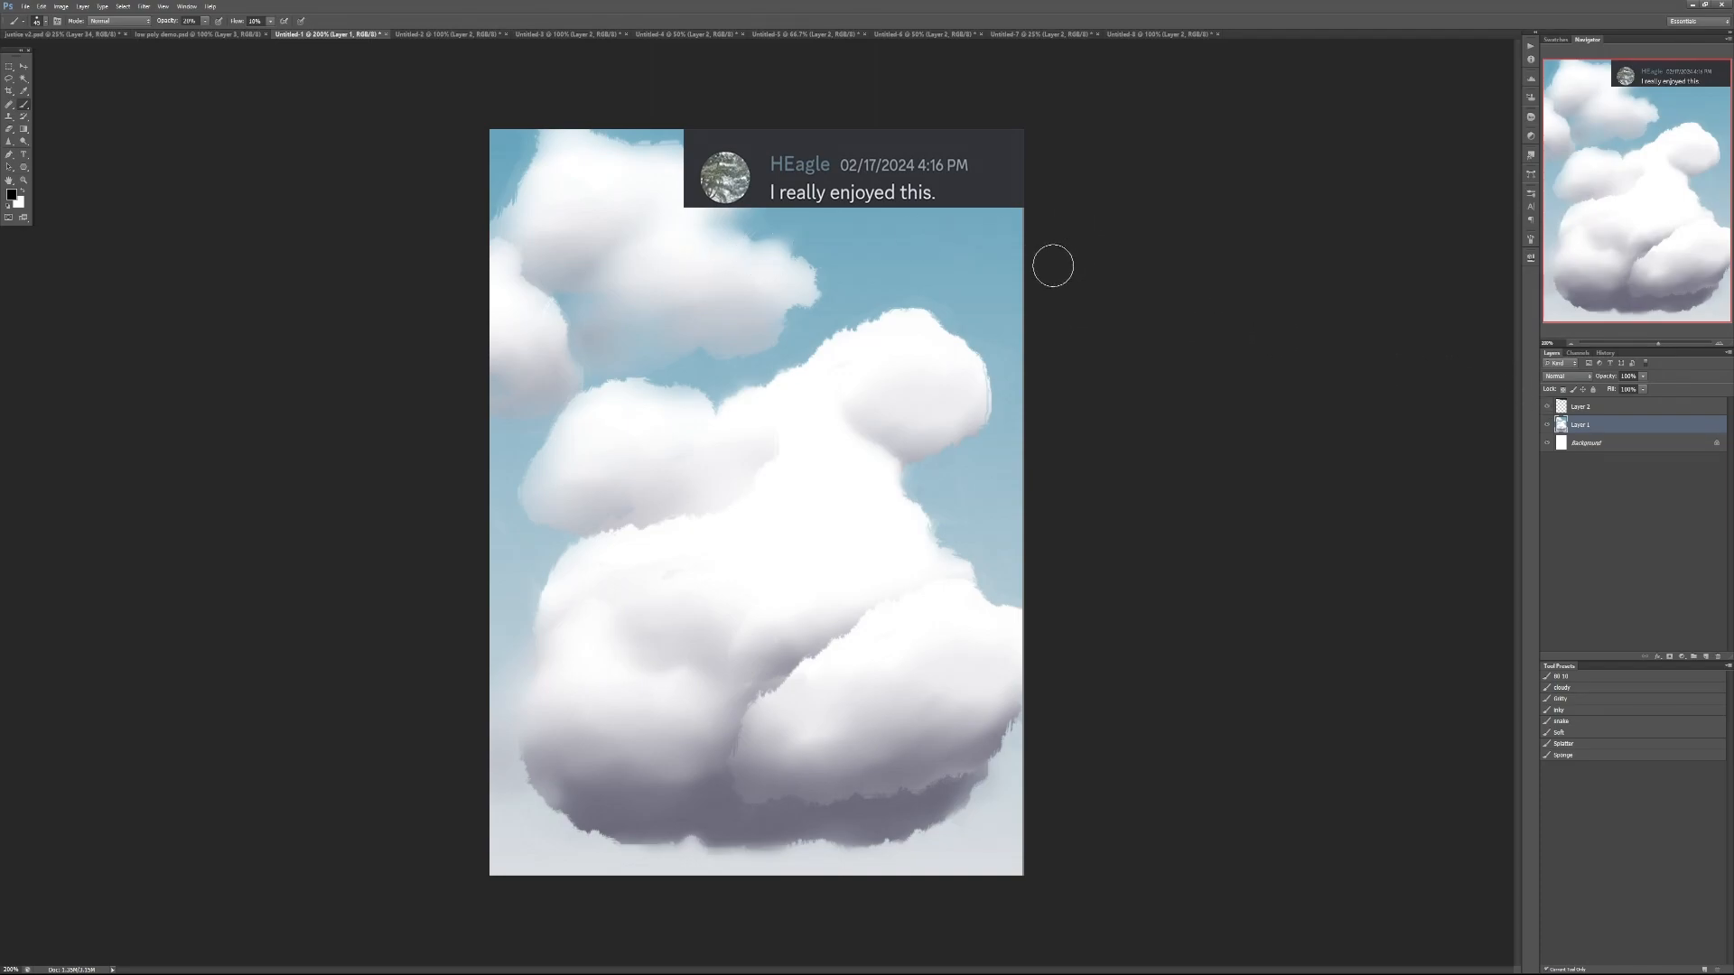
pyautogui.click(1548, 407)
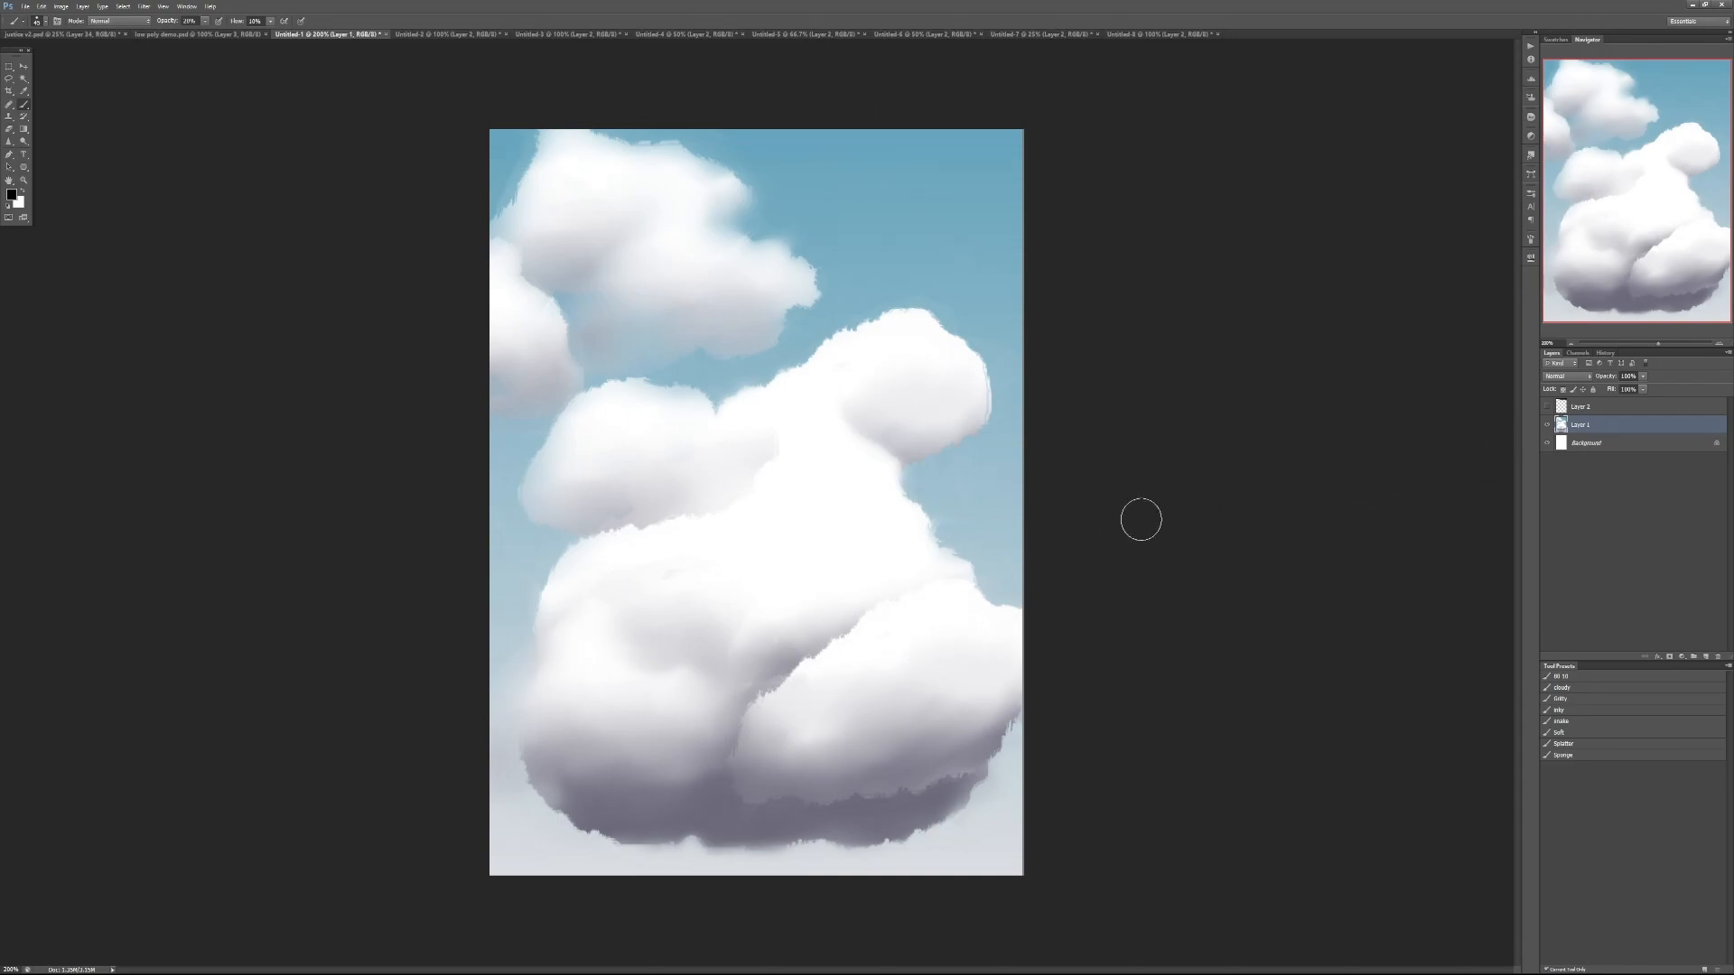
pyautogui.click(1705, 656)
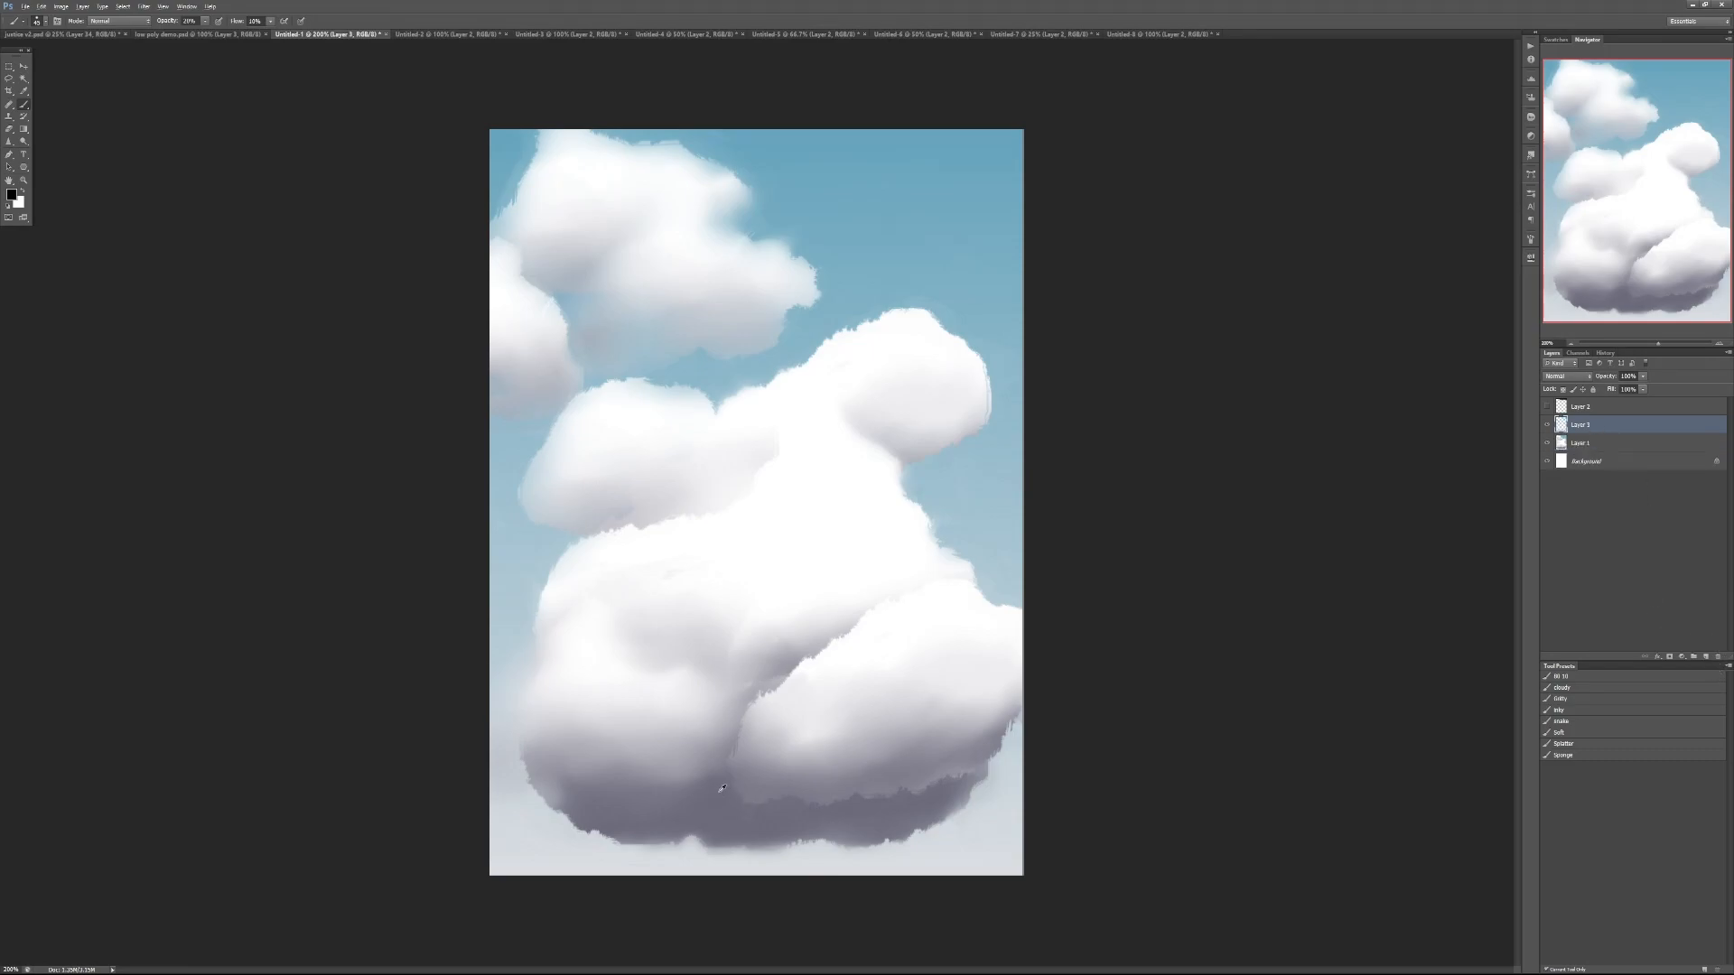
# Try brushing grey shading strokes into the white area above the fold in the middle of the large cloud
pyautogui.press('4')
pyautogui.moveTo(754, 688); pyautogui.dragTo(907, 556)
pyautogui.hotkey('ctrl', 'z')
pyautogui.press('1')
pyautogui.moveTo(820, 614)
pyautogui.mouseDown()
pyautogui.moveTo(759, 624)
pyautogui.moveTo(768, 688)
pyautogui.moveTo(847, 597)
pyautogui.moveTo(786, 602)
pyautogui.moveTo(767, 632)
pyautogui.moveTo(850, 593)
pyautogui.moveTo(817, 585)
pyautogui.moveTo(713, 623)
pyautogui.mouseUp()
pyautogui.press('3')
pyautogui.keyDown('alt'); pyautogui.click(761, 647); pyautogui.keyUp('alt')
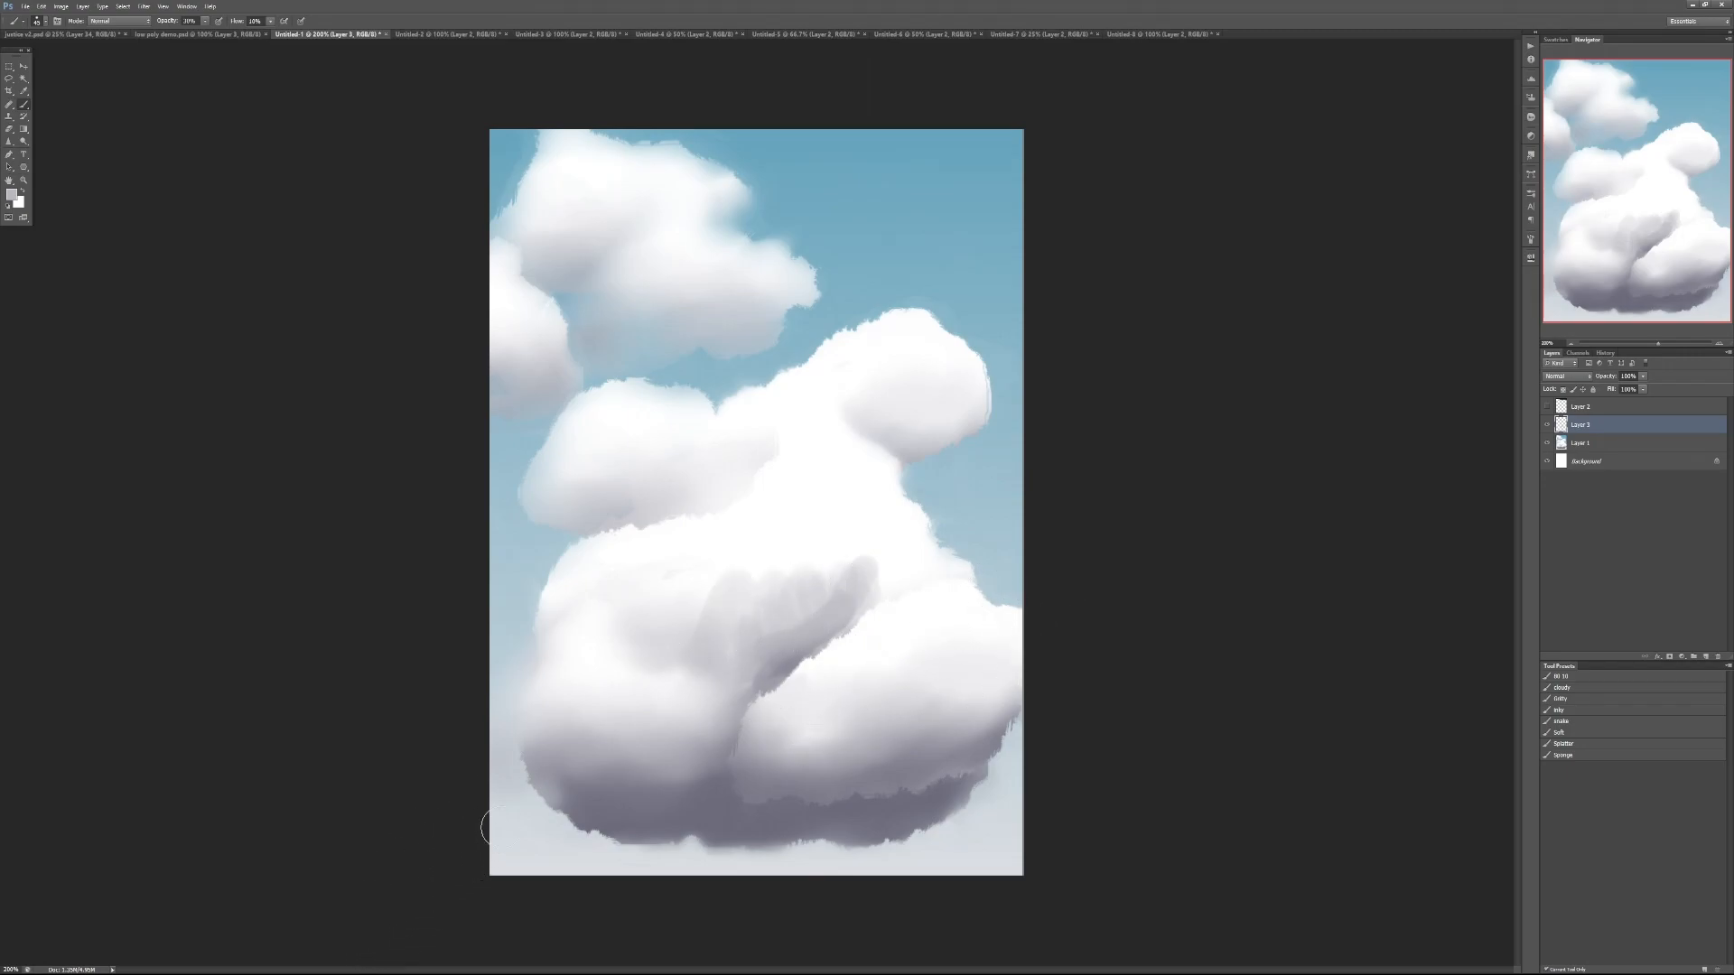
# Undo the shading strokes on the large cloud while keeping the new empty layer
pyautogui.hotkey('ctrl', 'alt', 'z')
pyautogui.hotkey('ctrl', 'alt', 'z')
pyautogui.hotkey('ctrl', 'alt', 'z')
pyautogui.hotkey('ctrl', 'alt', 'z')
pyautogui.hotkey('ctrl', 'alt', 'z')
pyautogui.hotkey('ctrl', 'alt', 'z')
pyautogui.hotkey('ctrl', 'alt', 'z')
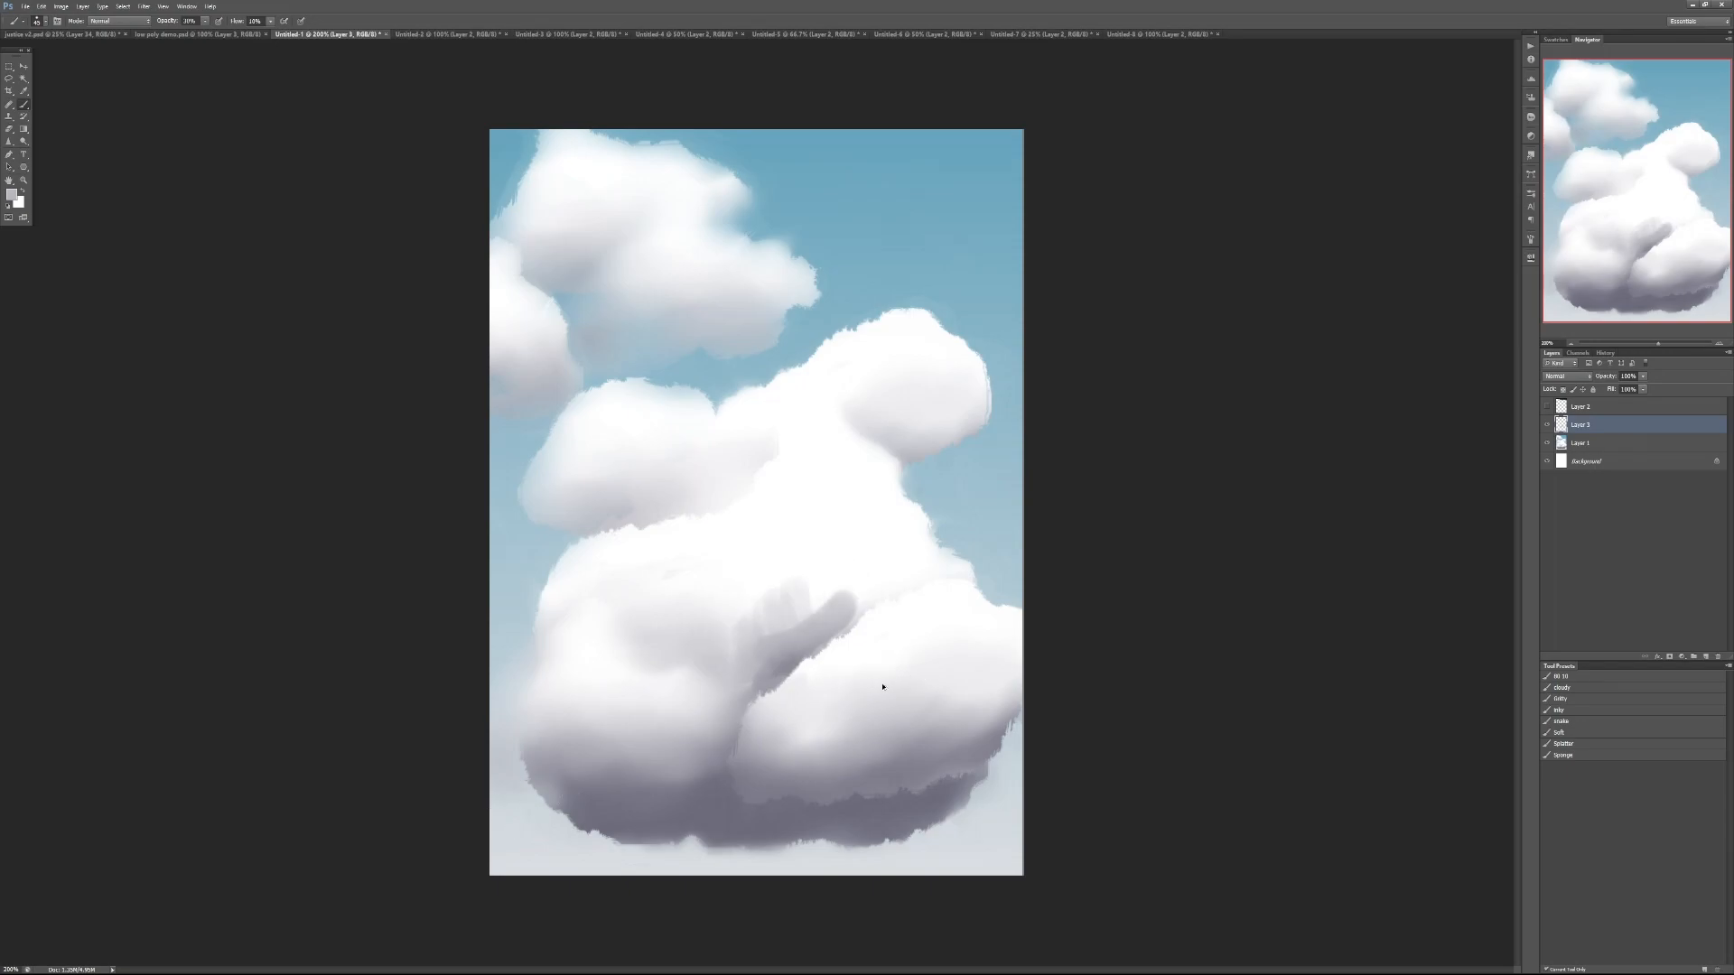
pyautogui.hotkey('ctrl', 'alt', 'z')
pyautogui.hotkey('ctrl', 'alt', 'z')
pyautogui.hotkey('ctrl', 'alt', 'z')
pyautogui.hotkey('ctrl', 'alt', 'z')
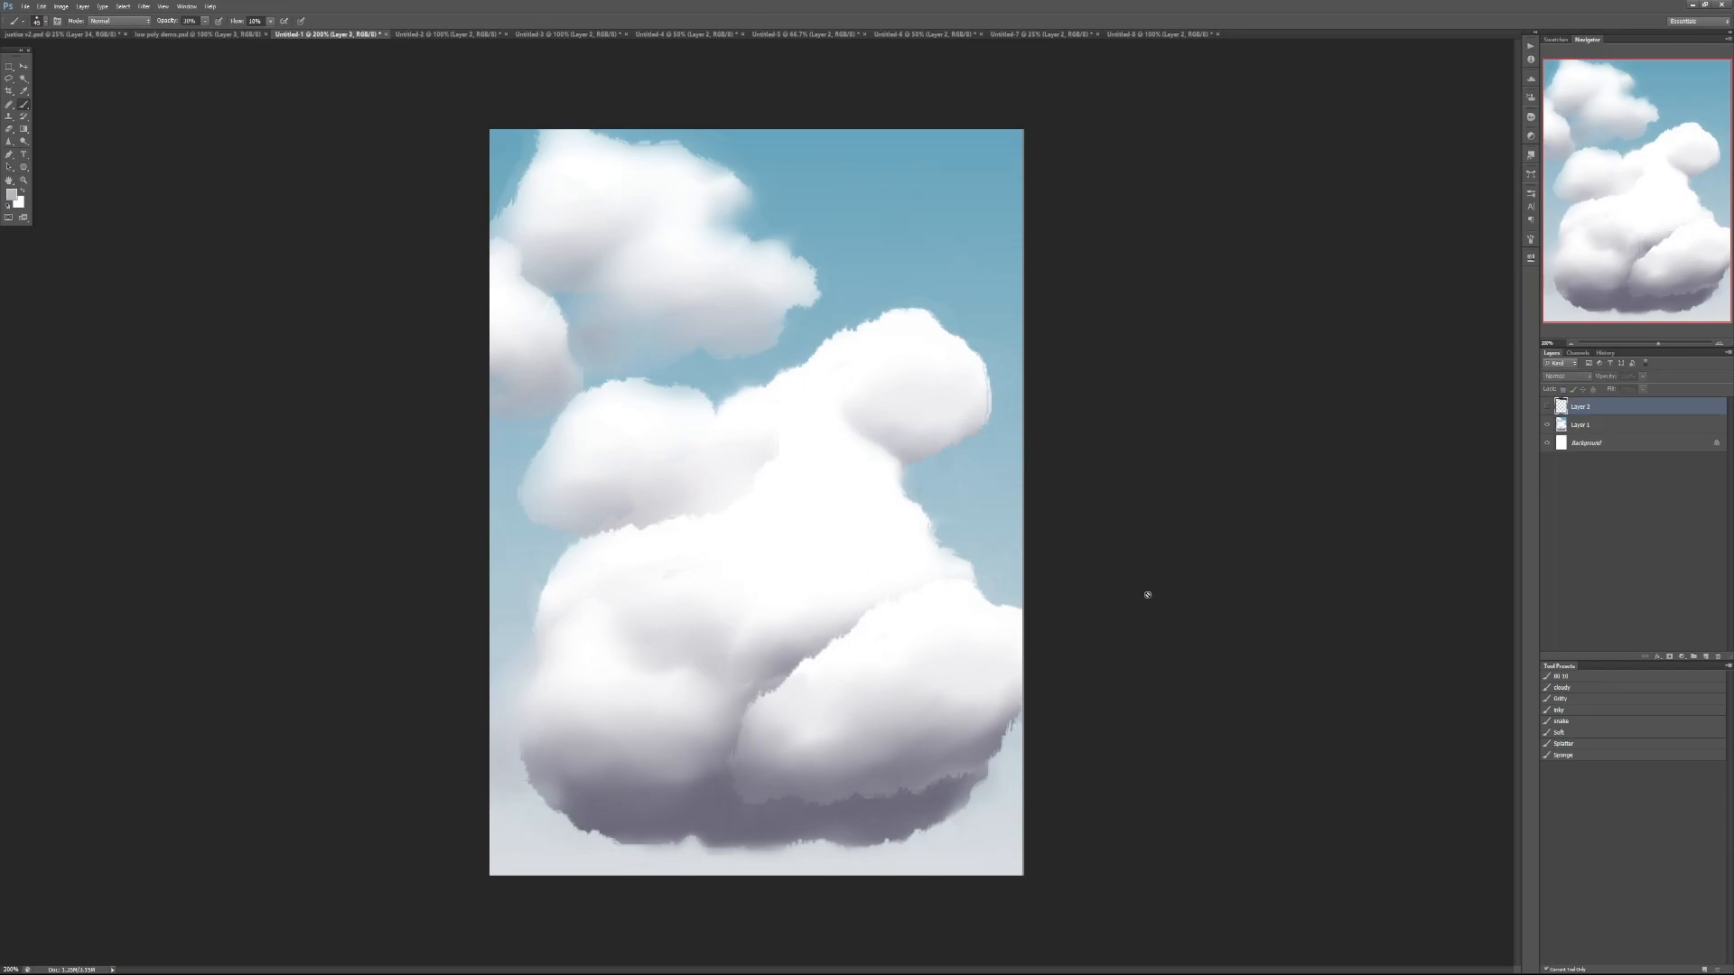
pyautogui.hotkey('ctrl', 'shift', 'z')
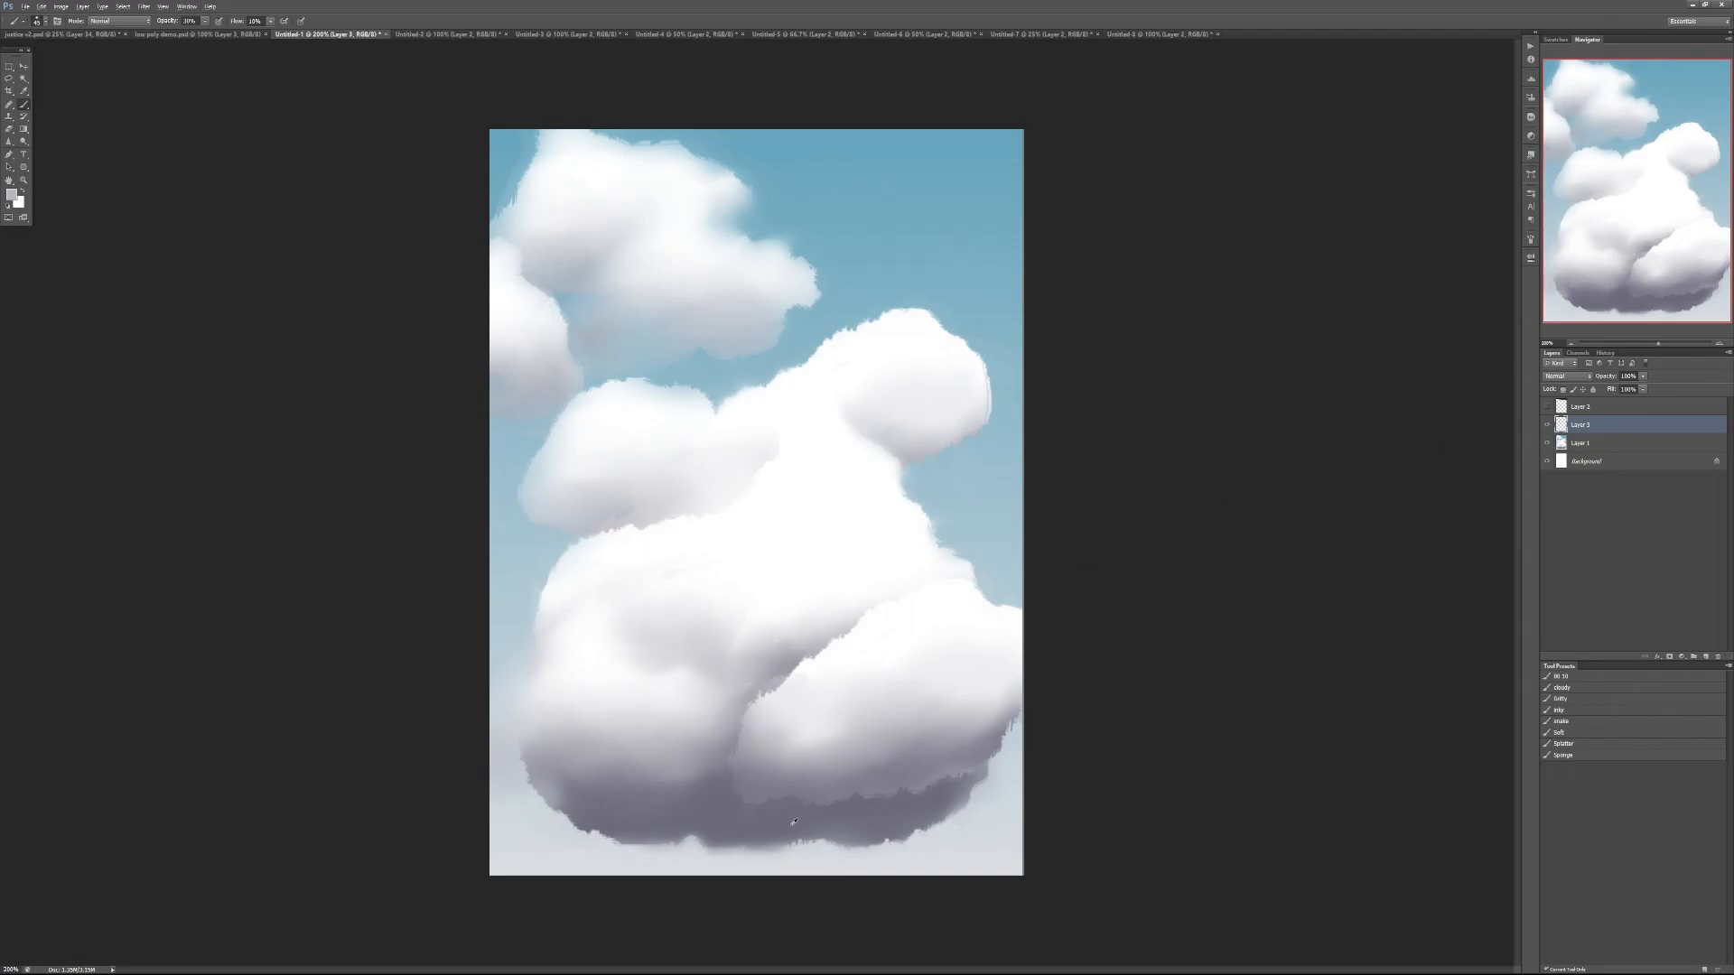
# Try test strokes on the cloud's centre and a dark purple-grey patch in the upper sky at 100% opacity, and undo them
pyautogui.moveTo(791, 657)
pyautogui.mouseDown()
pyautogui.moveTo(875, 594)
pyautogui.moveTo(787, 627)
pyautogui.mouseUp()
pyautogui.hotkey('ctrl', 'alt', 'z')
pyautogui.moveTo(784, 517)
pyautogui.mouseDown()
pyautogui.moveTo(766, 575)
pyautogui.moveTo(802, 525)
pyautogui.mouseUp()
pyautogui.hotkey('ctrl', 'z')
pyautogui.press('0')
pyautogui.moveTo(930, 197)
pyautogui.mouseDown()
pyautogui.moveTo(892, 228)
pyautogui.moveTo(968, 217)
pyautogui.mouseUp()
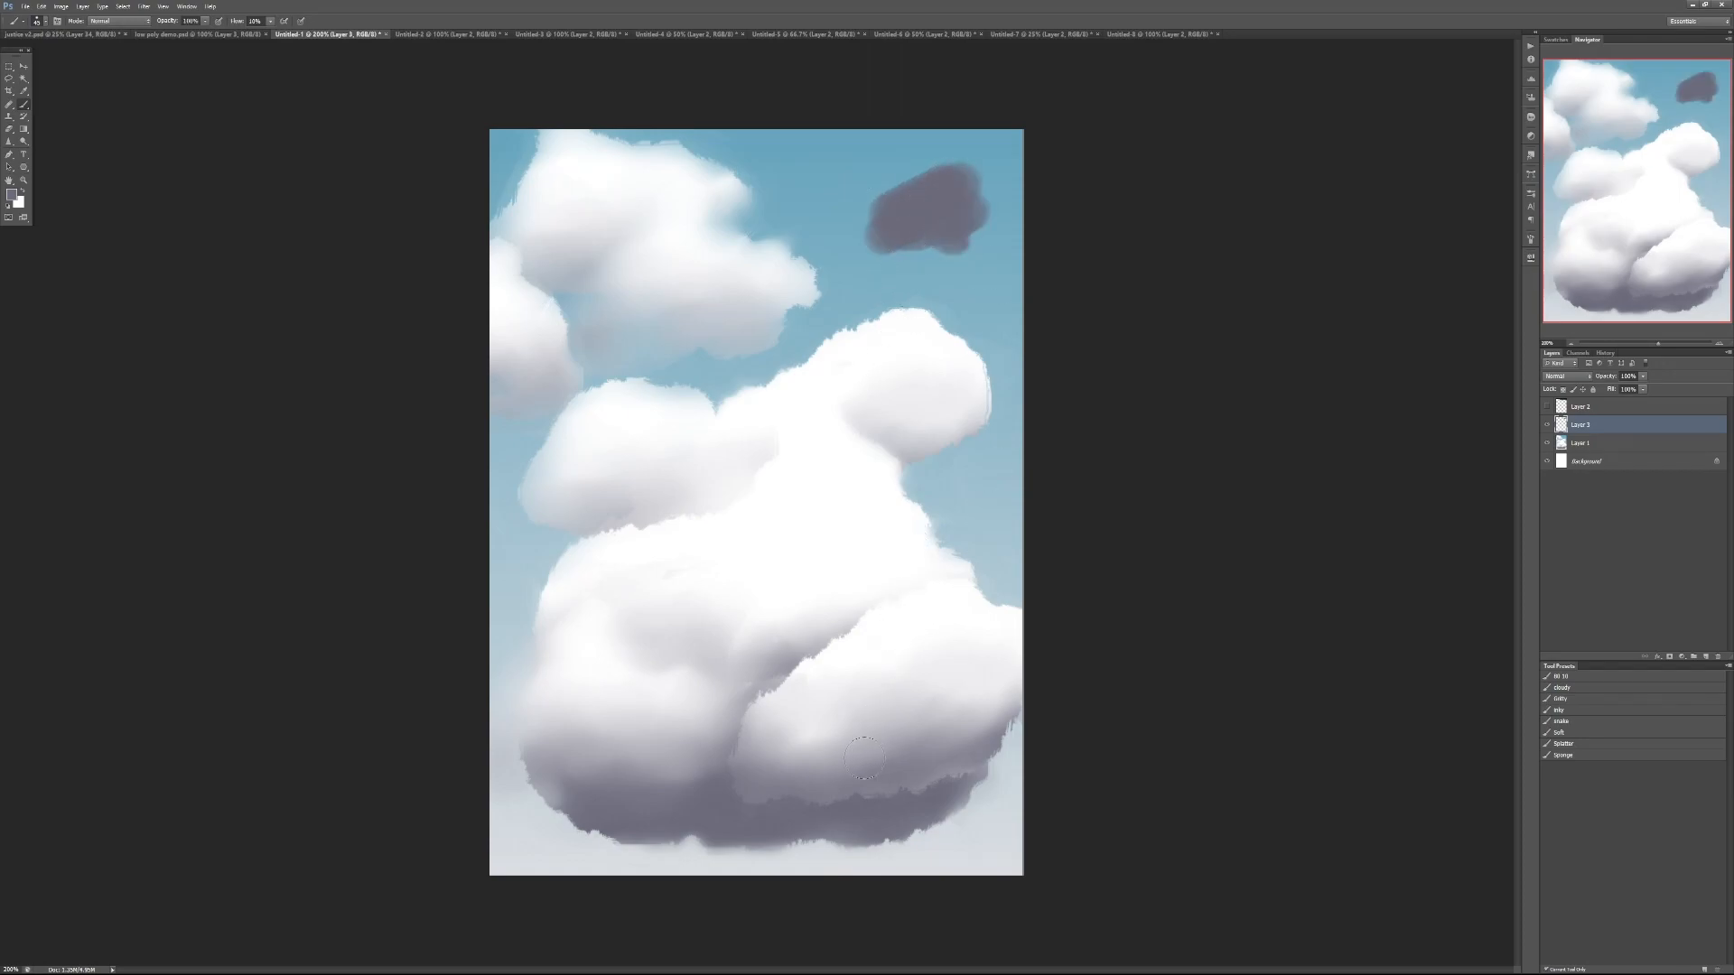
pyautogui.hotkey('ctrl', 'z')
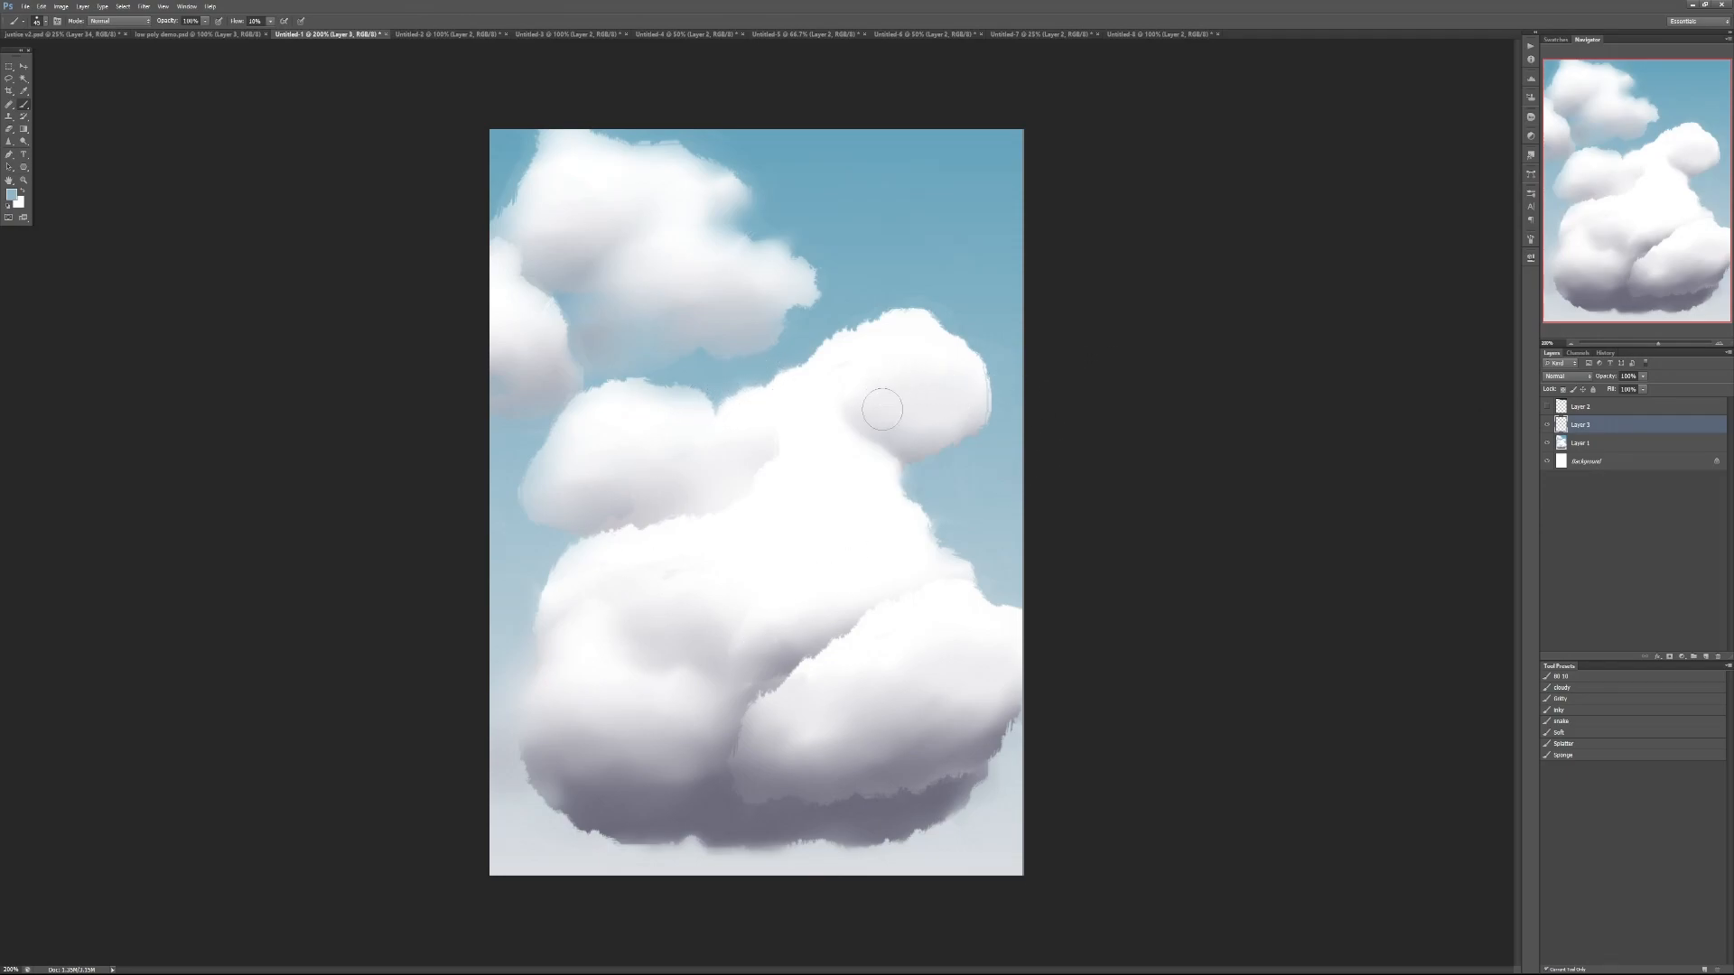
# Try light grey strokes in the middle of the large cloud using sampled colours, and undo them
pyautogui.keyDown('alt'); pyautogui.click(898, 523); pyautogui.keyUp('alt')
pyautogui.moveTo(778, 615)
pyautogui.mouseDown()
pyautogui.moveTo(875, 600)
pyautogui.moveTo(741, 632)
pyautogui.moveTo(770, 540)
pyautogui.mouseUp()
pyautogui.keyDown('alt'); pyautogui.click(862, 612); pyautogui.keyUp('alt')
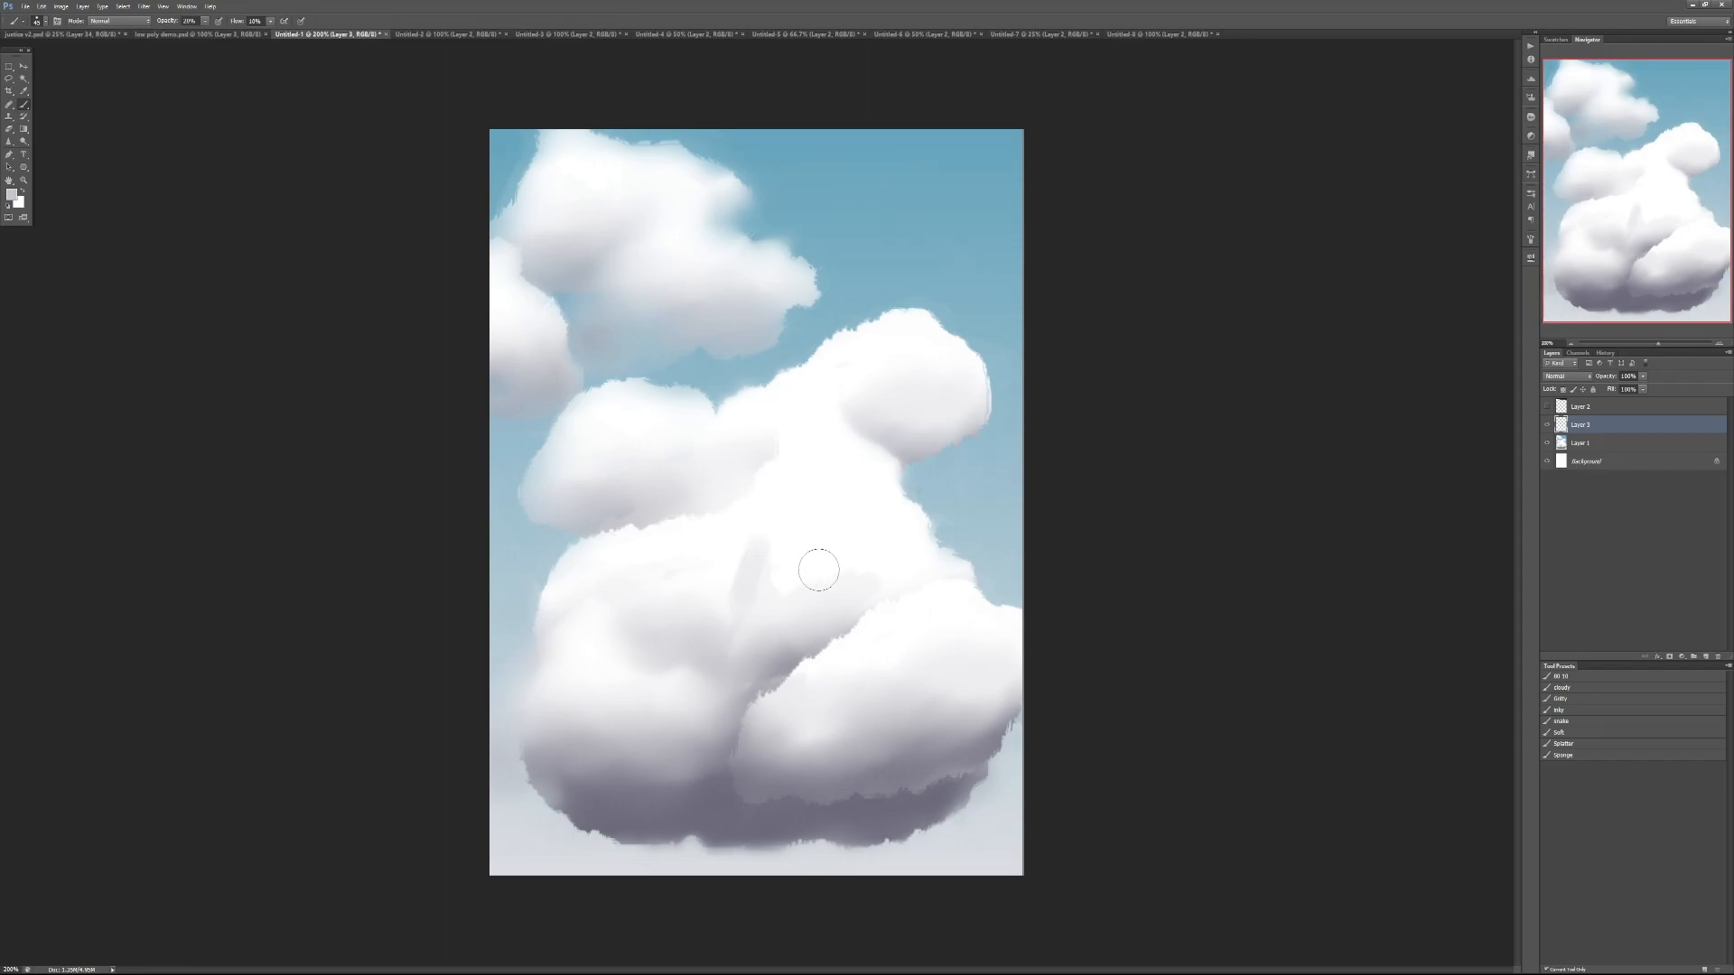
pyautogui.hotkey('ctrl', 'alt', 'z')
pyautogui.hotkey('ctrl', 'alt', 'z')
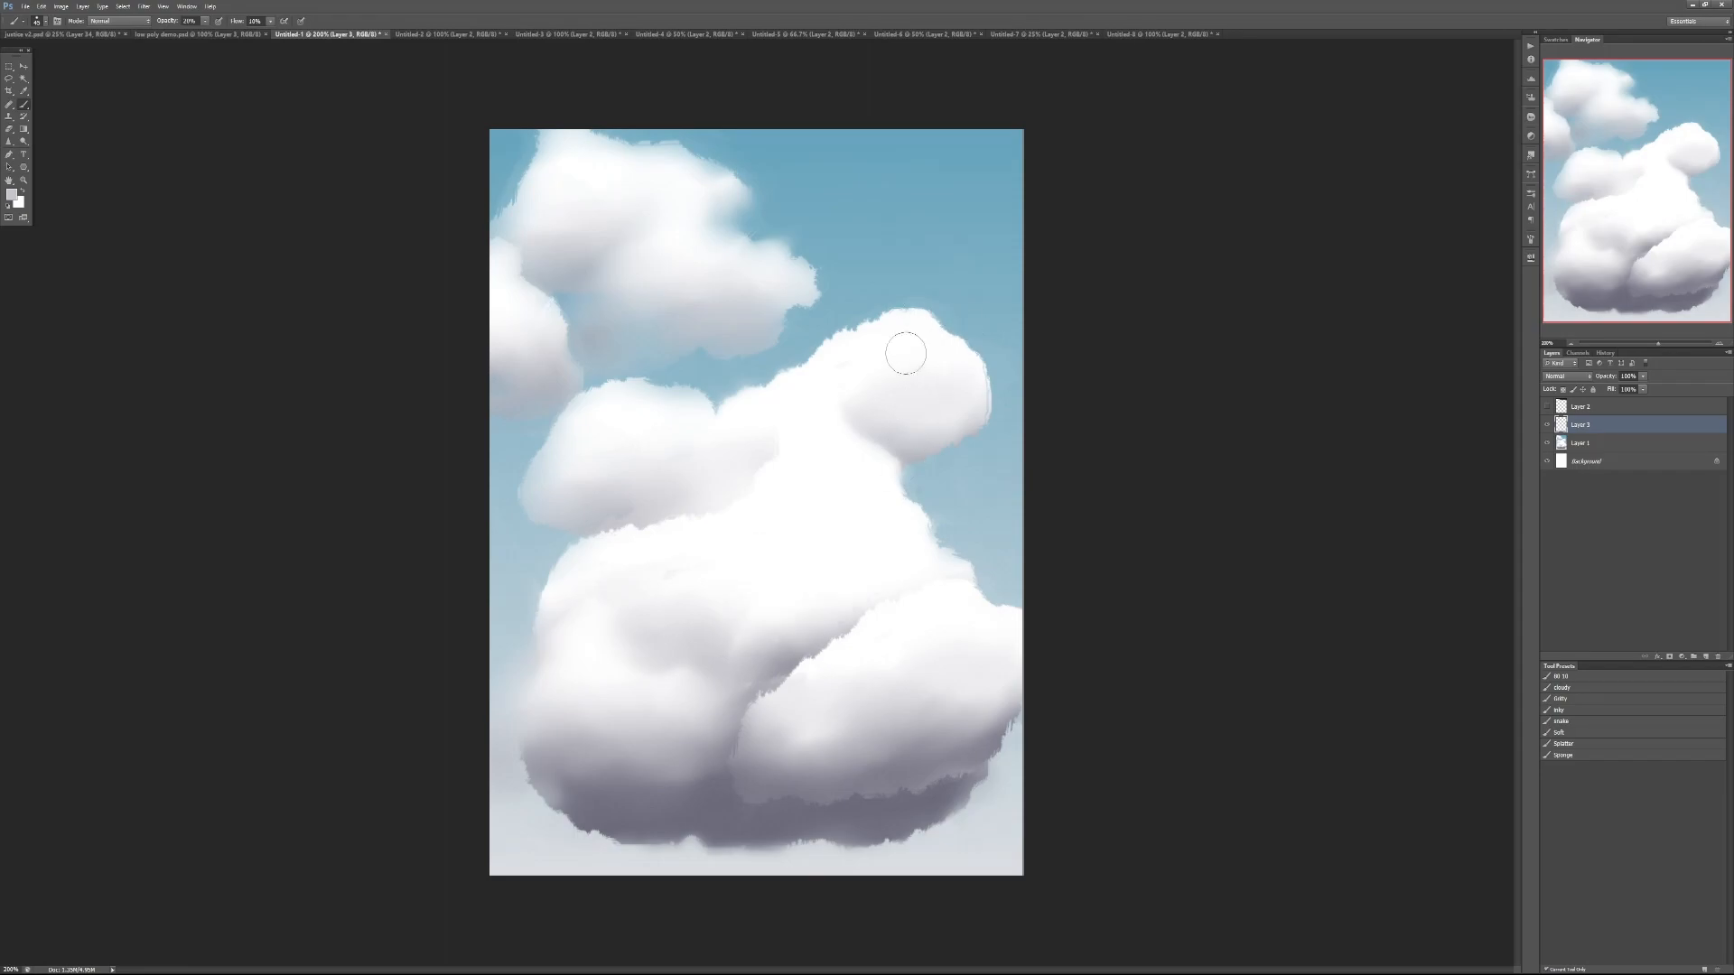
# Lighten the upper round lobe of the cloud and paint a small white puff breaking its top edge
pyautogui.moveTo(849, 392)
pyautogui.mouseDown()
pyautogui.moveTo(897, 369)
pyautogui.moveTo(912, 388)
pyautogui.moveTo(978, 371)
pyautogui.moveTo(964, 346)
pyautogui.moveTo(918, 355)
pyautogui.moveTo(903, 318)
pyautogui.mouseUp()
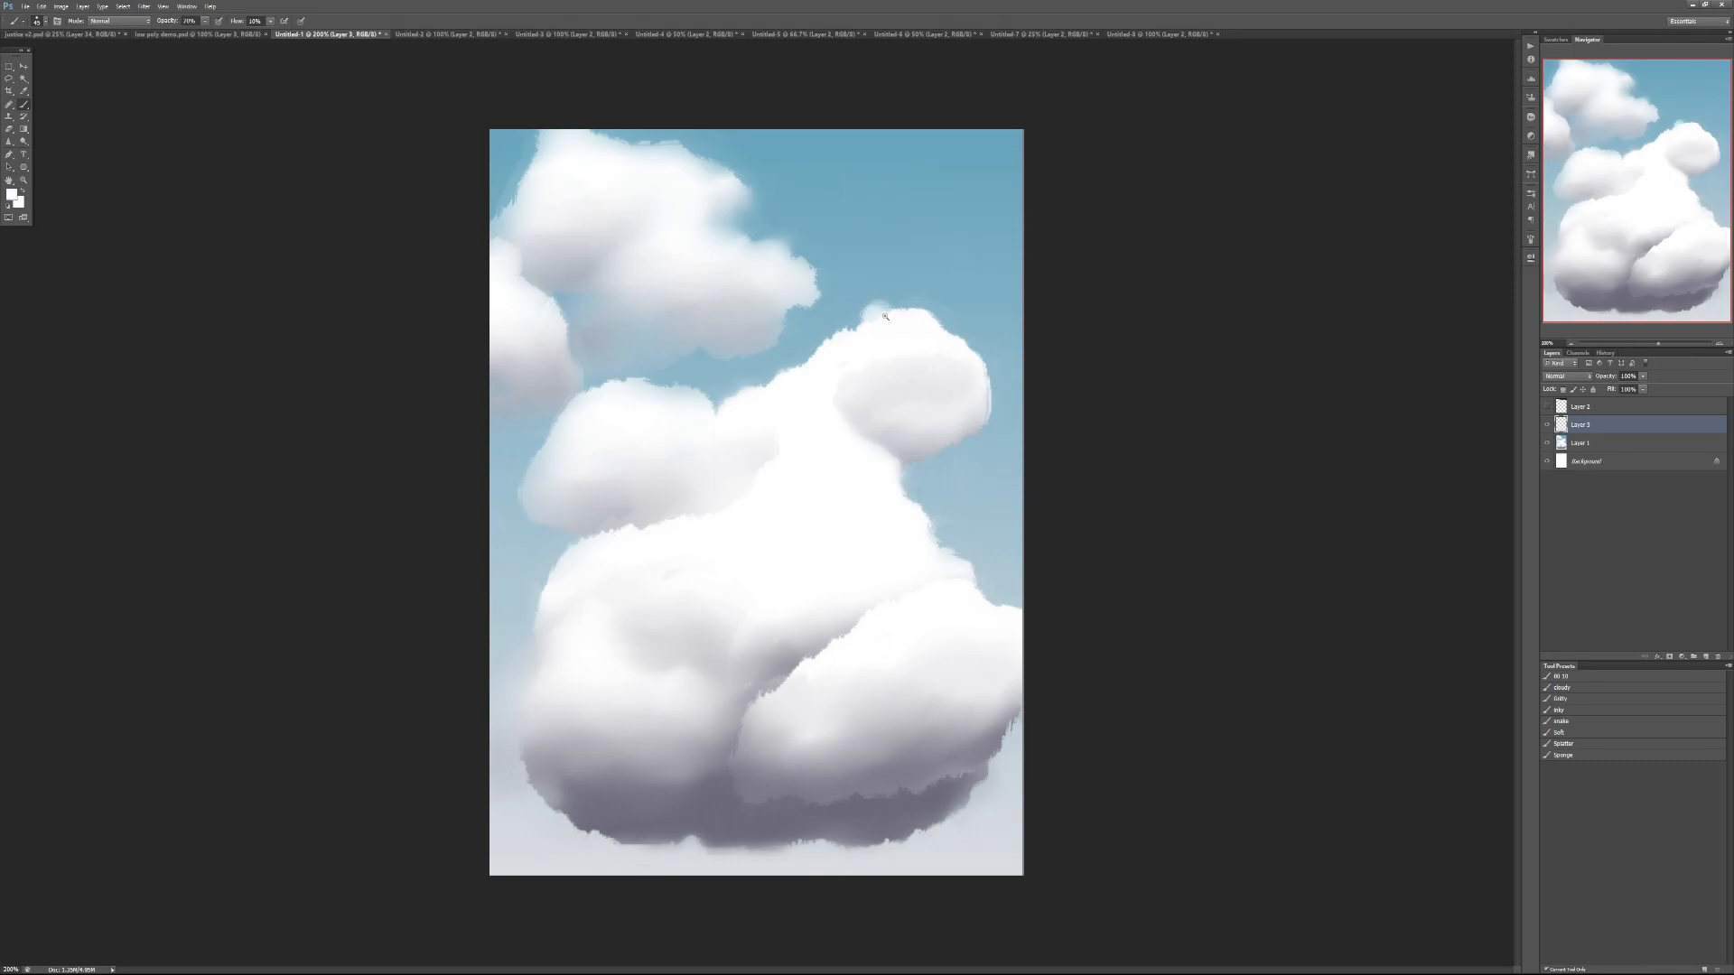
pyautogui.click(883, 316)
pyautogui.hotkey('ctrl', 'z')
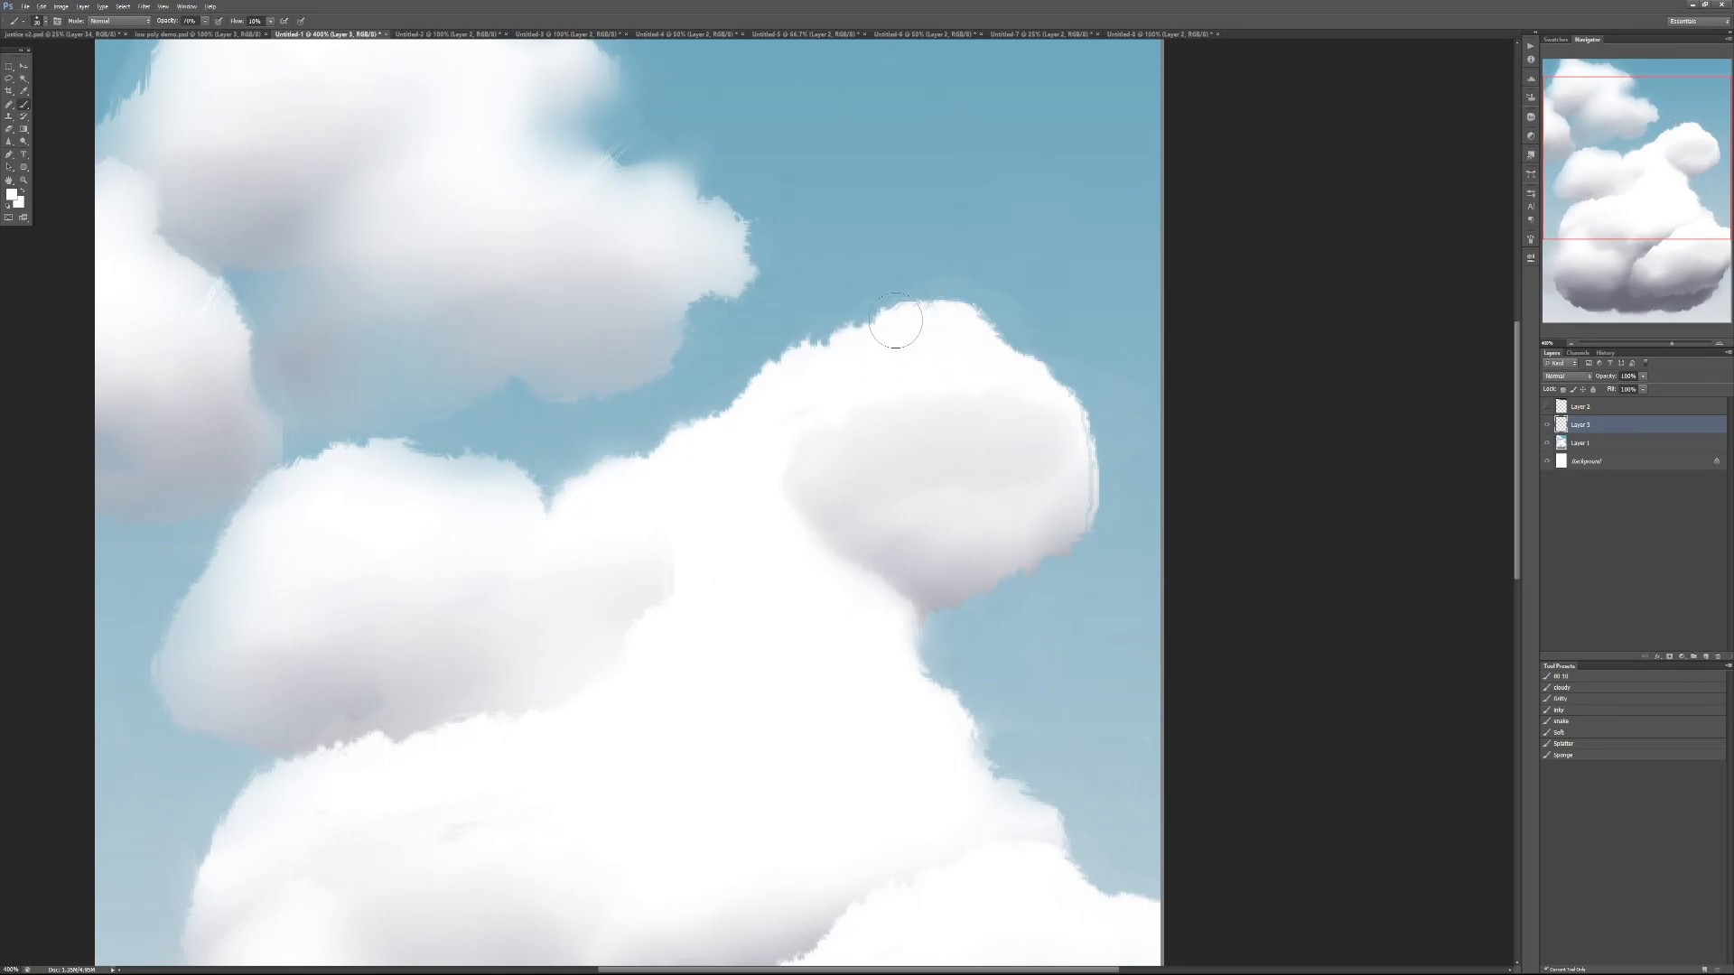
pyautogui.moveTo(884, 317); pyautogui.dragTo(889, 303)
pyautogui.hotkey('ctrl', 'z')
pyautogui.moveTo(894, 318)
pyautogui.mouseDown()
pyautogui.moveTo(887, 294)
pyautogui.moveTo(889, 314)
pyautogui.moveTo(925, 296)
pyautogui.moveTo(961, 321)
pyautogui.moveTo(951, 304)
pyautogui.moveTo(806, 336)
pyautogui.moveTo(818, 322)
pyautogui.moveTo(813, 349)
pyautogui.moveTo(843, 341)
pyautogui.moveTo(892, 287)
pyautogui.mouseUp()
pyautogui.press('3')
pyautogui.moveTo(906, 361)
pyautogui.mouseDown()
pyautogui.moveTo(924, 350)
pyautogui.moveTo(903, 430)
pyautogui.mouseUp()
# Model the upper lobe into overlapping rounded puffs with sampled white and grey tones at varying brush opacities
pyautogui.keyDown('alt'); pyautogui.click(933, 581); pyautogui.keyUp('alt')
pyautogui.press('5')
pyautogui.moveTo(946, 363)
pyautogui.mouseDown()
pyautogui.moveTo(954, 353)
pyautogui.moveTo(864, 451)
pyautogui.mouseUp()
pyautogui.moveTo(917, 391)
pyautogui.mouseDown()
pyautogui.moveTo(867, 444)
pyautogui.moveTo(855, 428)
pyautogui.moveTo(937, 334)
pyautogui.moveTo(902, 328)
pyautogui.moveTo(1000, 432)
pyautogui.moveTo(1075, 581)
pyautogui.moveTo(850, 521)
pyautogui.moveTo(1042, 333)
pyautogui.moveTo(1040, 360)
pyautogui.moveTo(1012, 361)
pyautogui.moveTo(1006, 337)
pyautogui.moveTo(1032, 326)
pyautogui.moveTo(1003, 351)
pyautogui.moveTo(1050, 343)
pyautogui.moveTo(1039, 372)
pyautogui.moveTo(1056, 347)
pyautogui.moveTo(1040, 344)
pyautogui.moveTo(1055, 358)
pyautogui.moveTo(1064, 341)
pyautogui.moveTo(1041, 384)
pyautogui.mouseUp()
pyautogui.press('6')
pyautogui.keyDown('alt'); pyautogui.click(974, 526); pyautogui.keyUp('alt')
pyautogui.press('3')
pyautogui.press('4')
pyautogui.hotkey('ctrl', '-')
pyautogui.press('6')
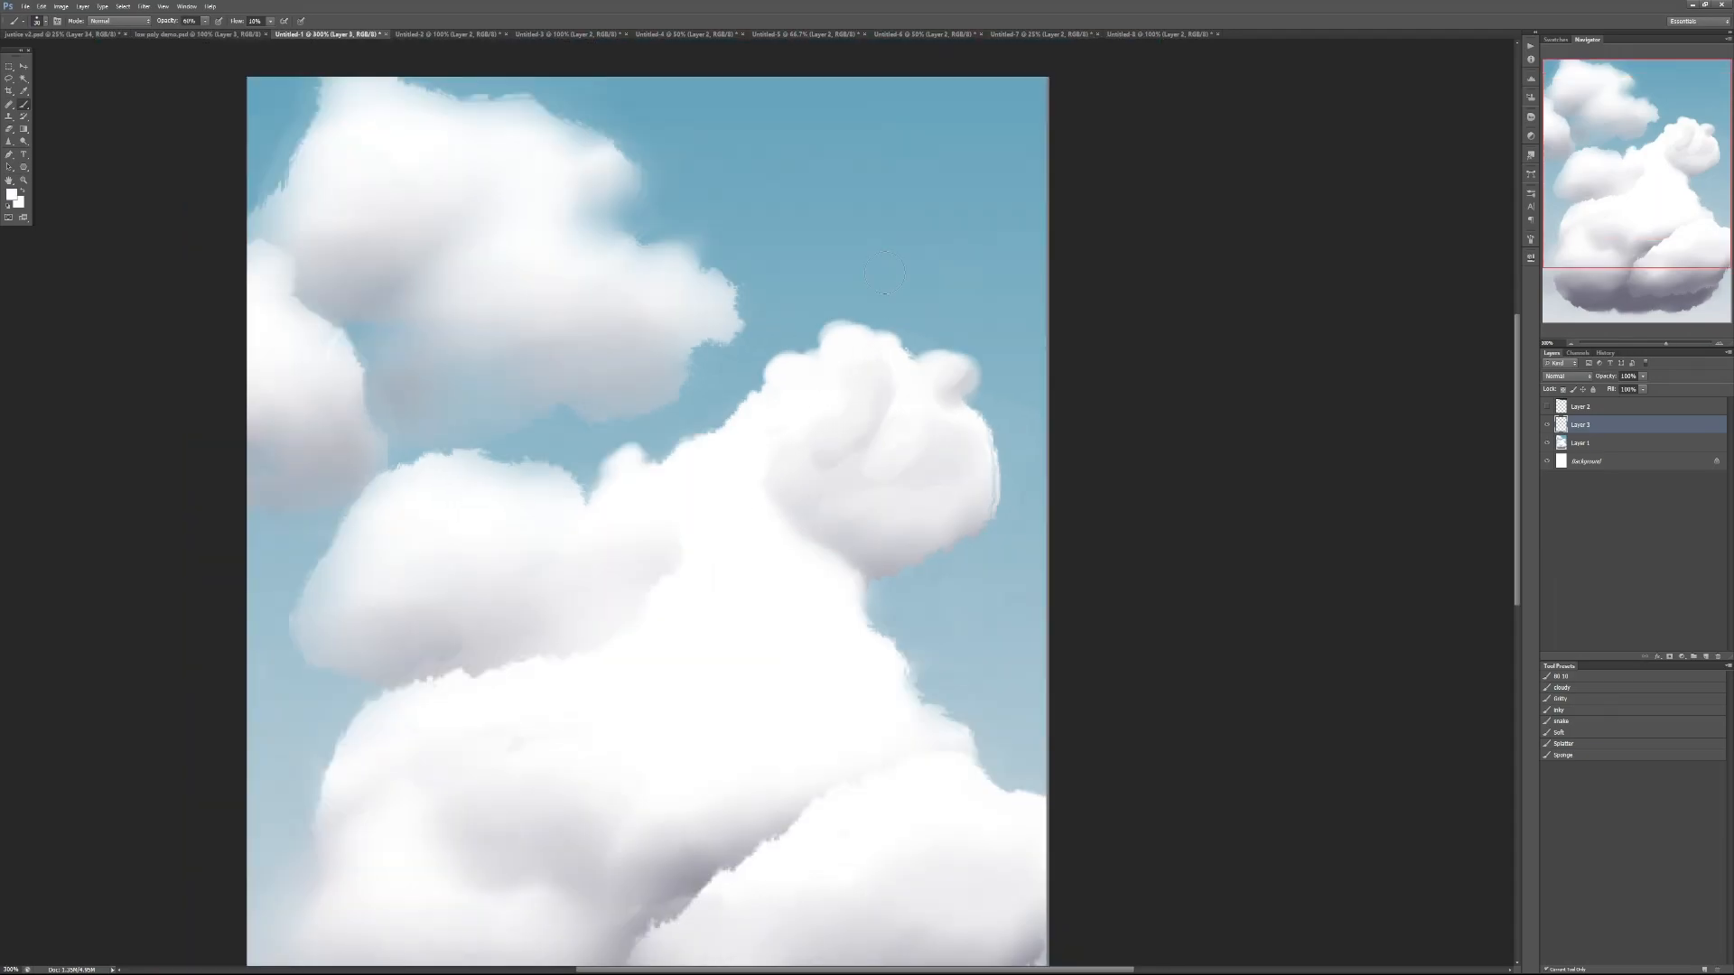
# Close Untitled-1 without saving the changes
pyautogui.hotkey('ctrl', 'w')
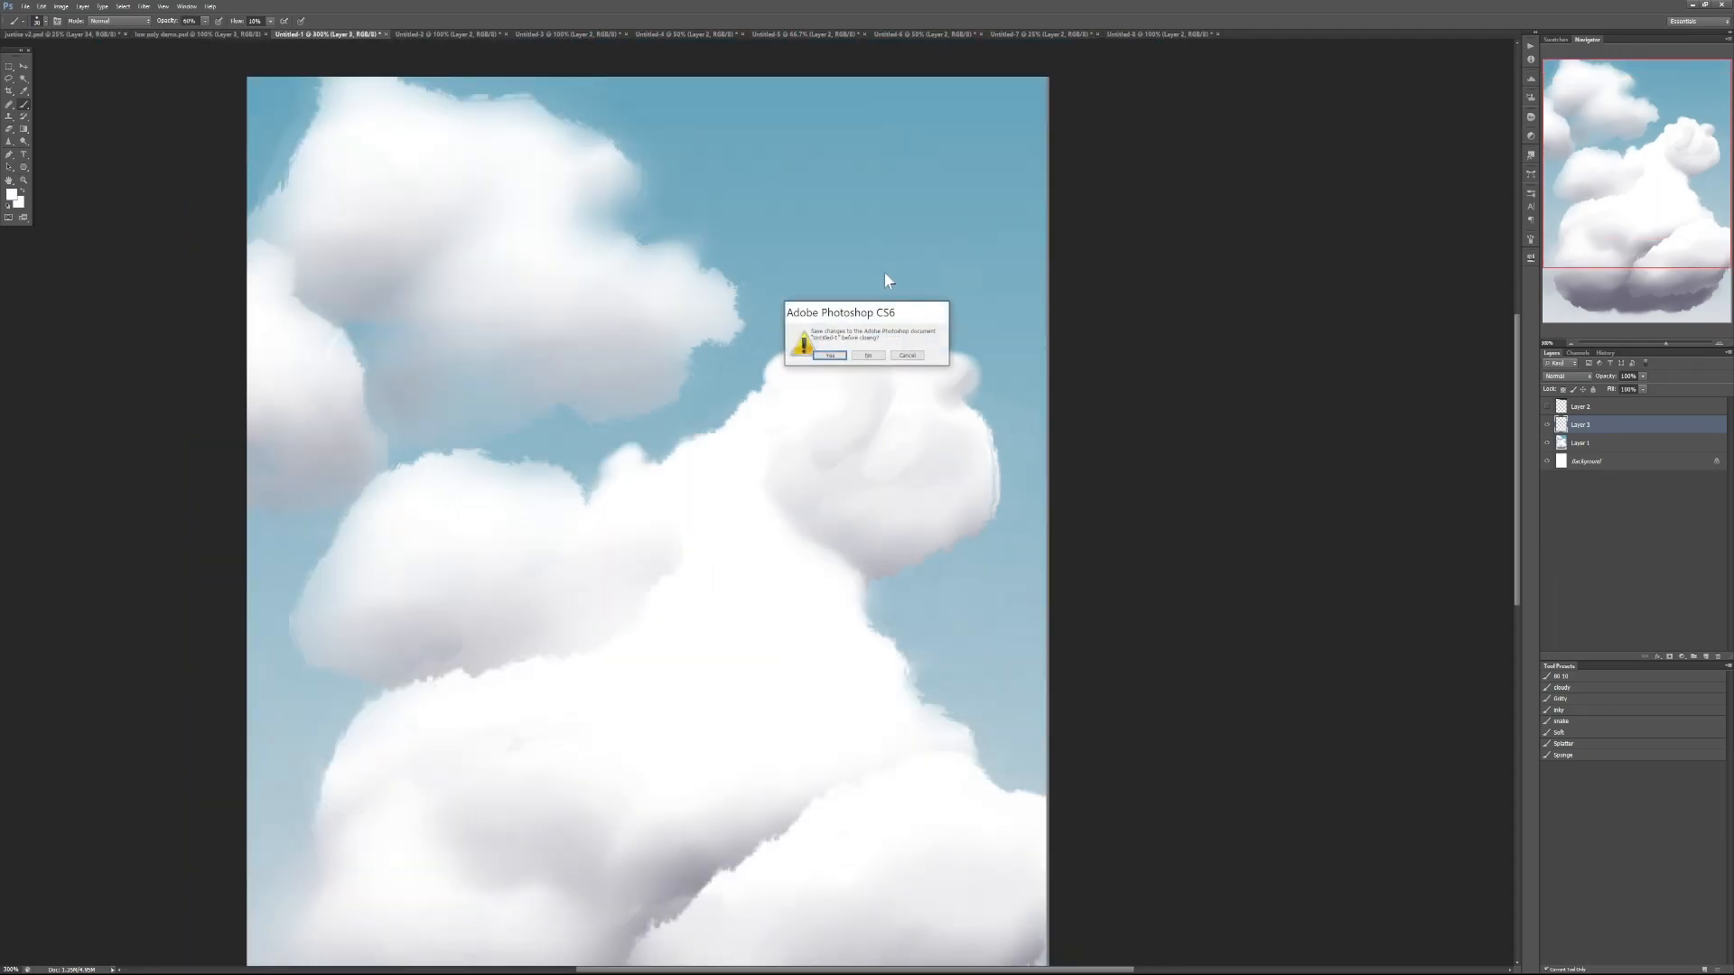
pyautogui.click(866, 356)
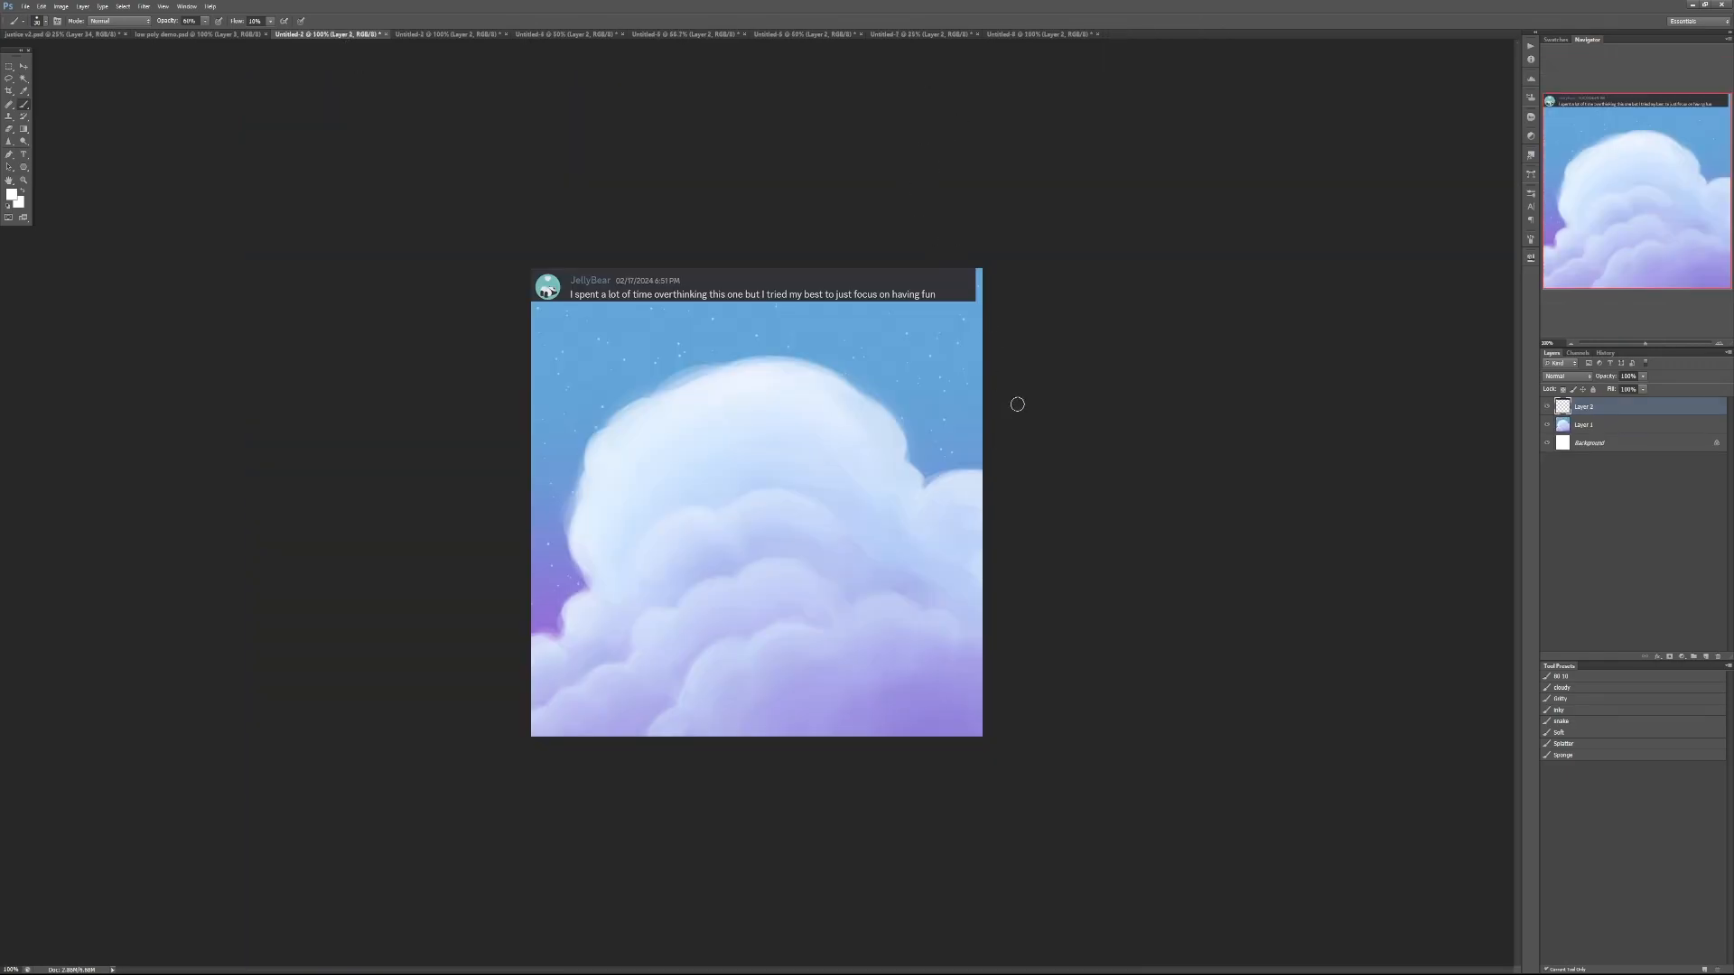
# In Untitled-2, trace the four stacked, repeating cloud edges with white brush strokes on a new layer above Layer 1
pyautogui.click(1613, 426)
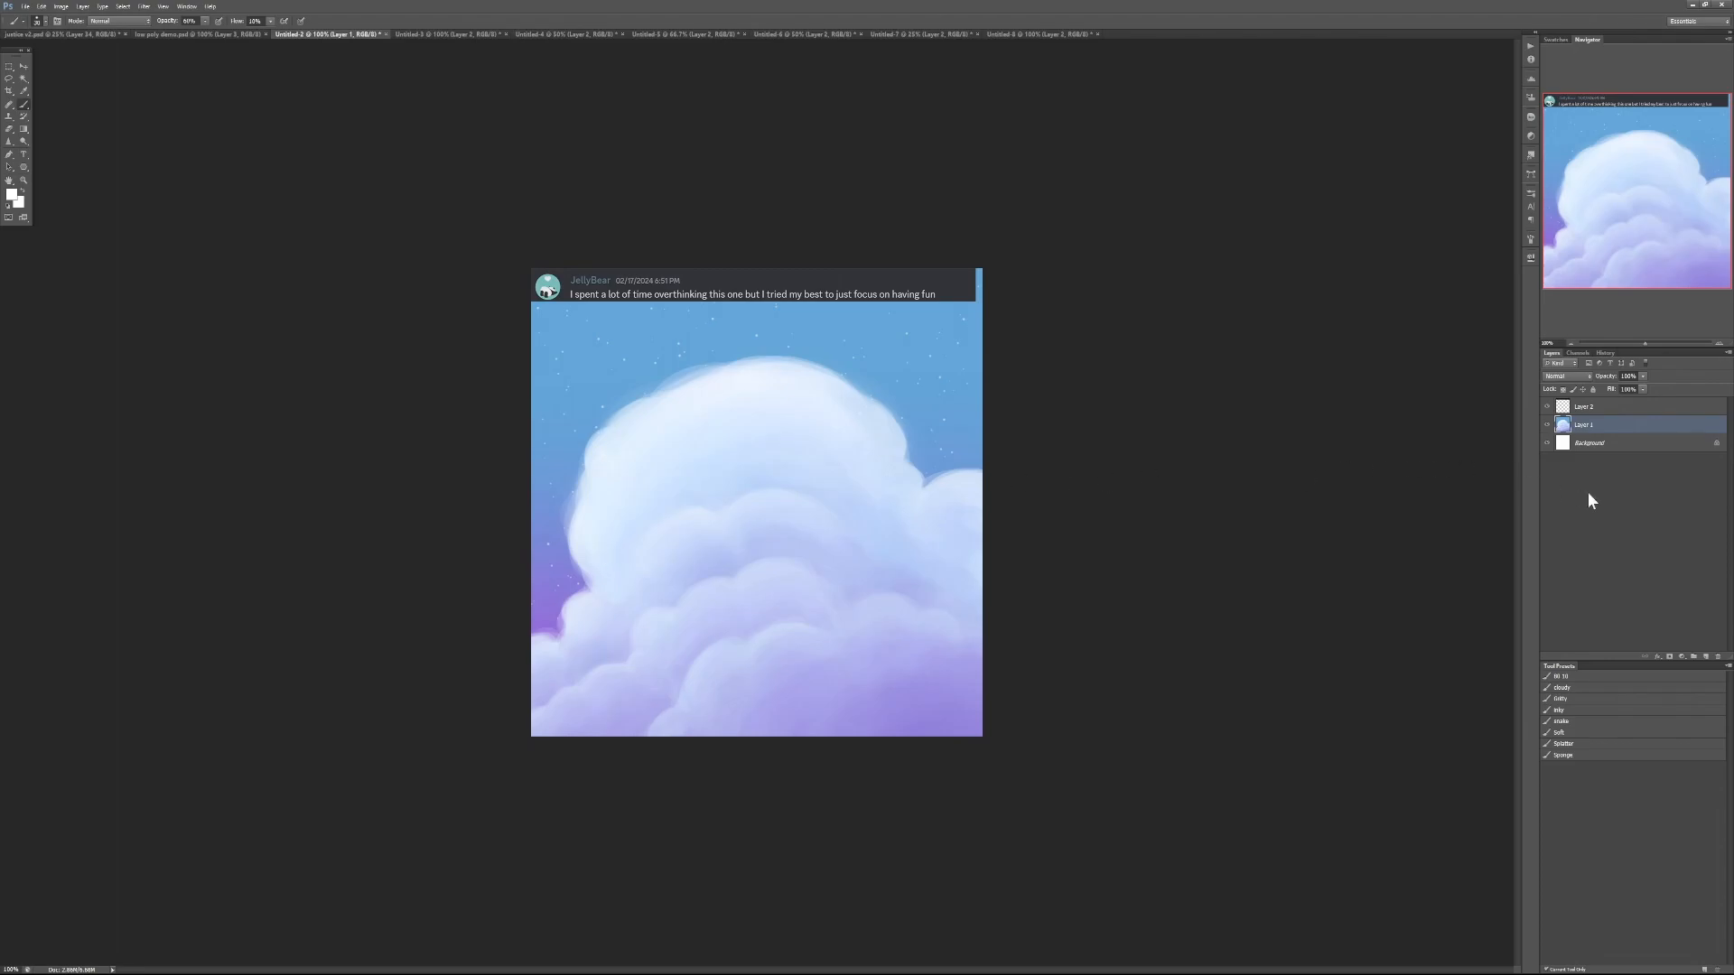
pyautogui.click(1706, 657)
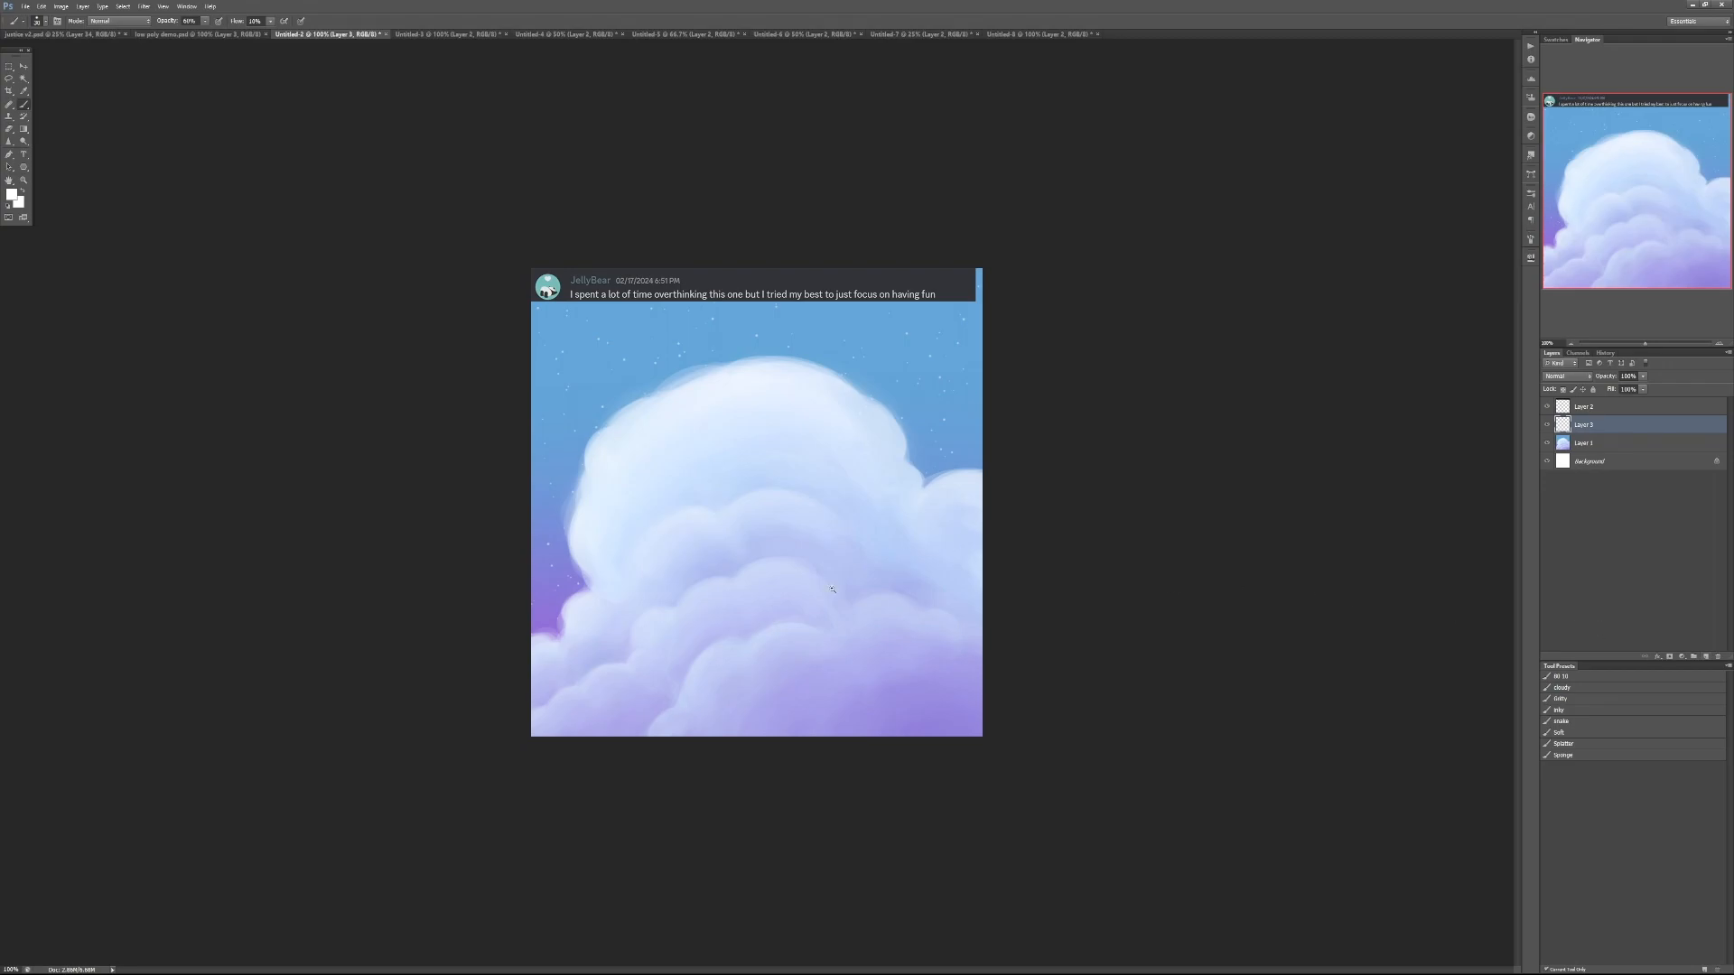
pyautogui.scroll(1, 831, 586)
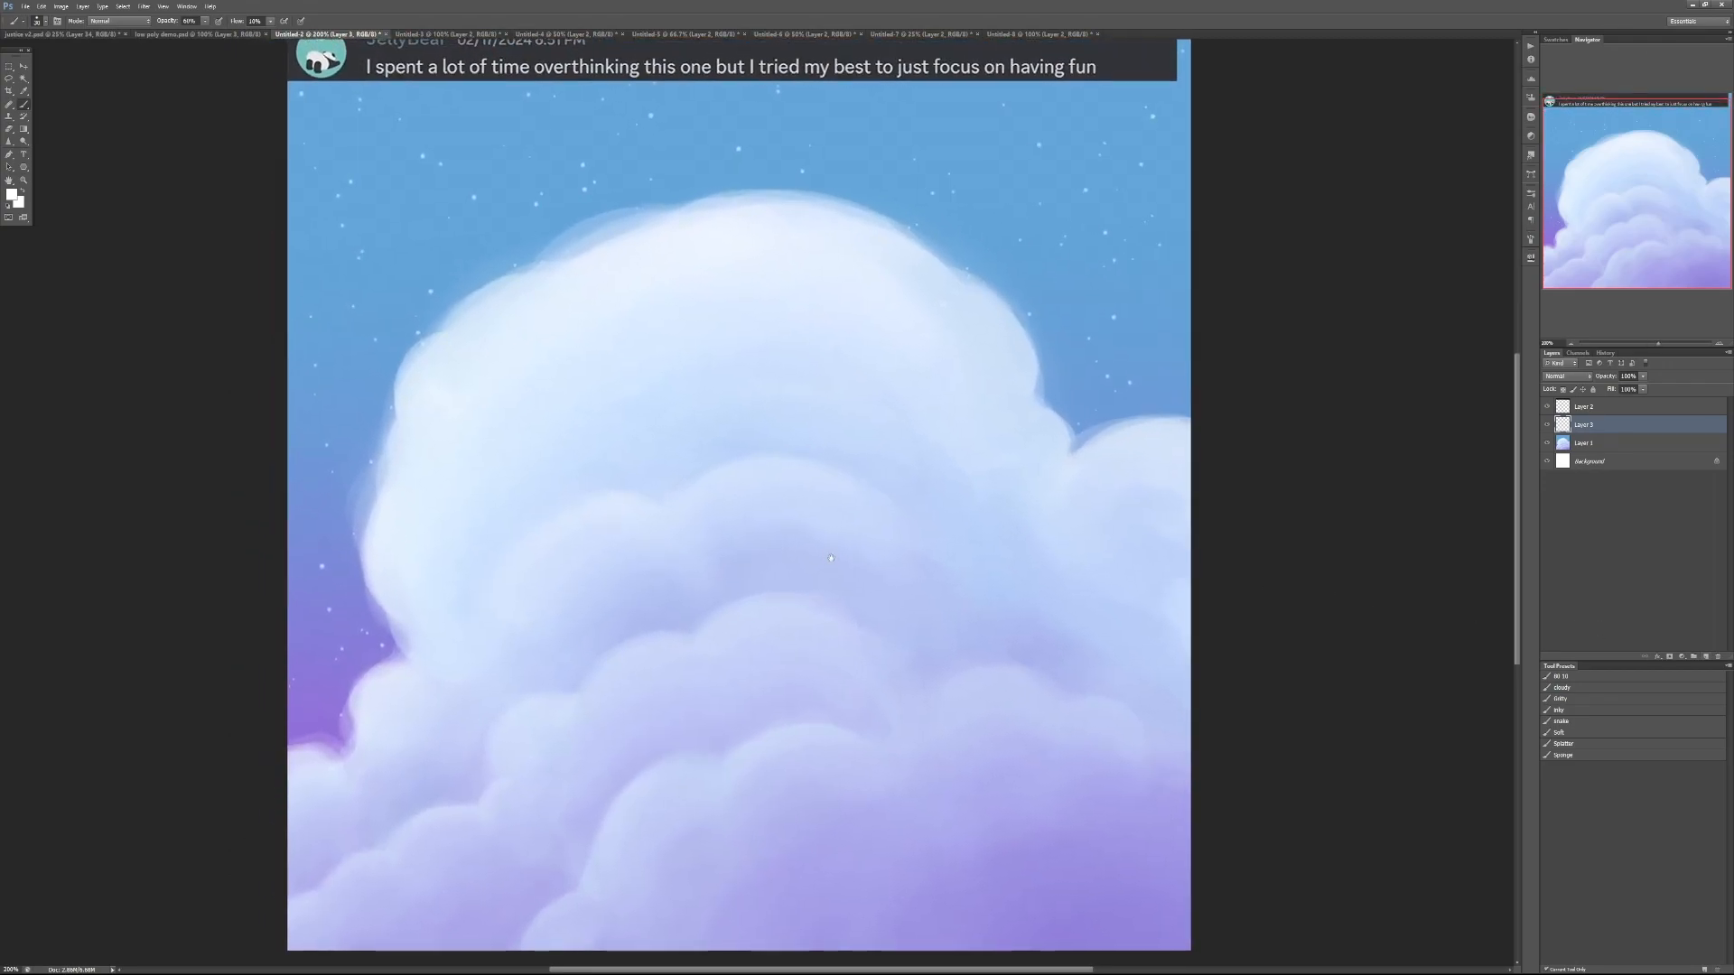
pyautogui.moveTo(829, 557); pyautogui.dragTo(867, 511)
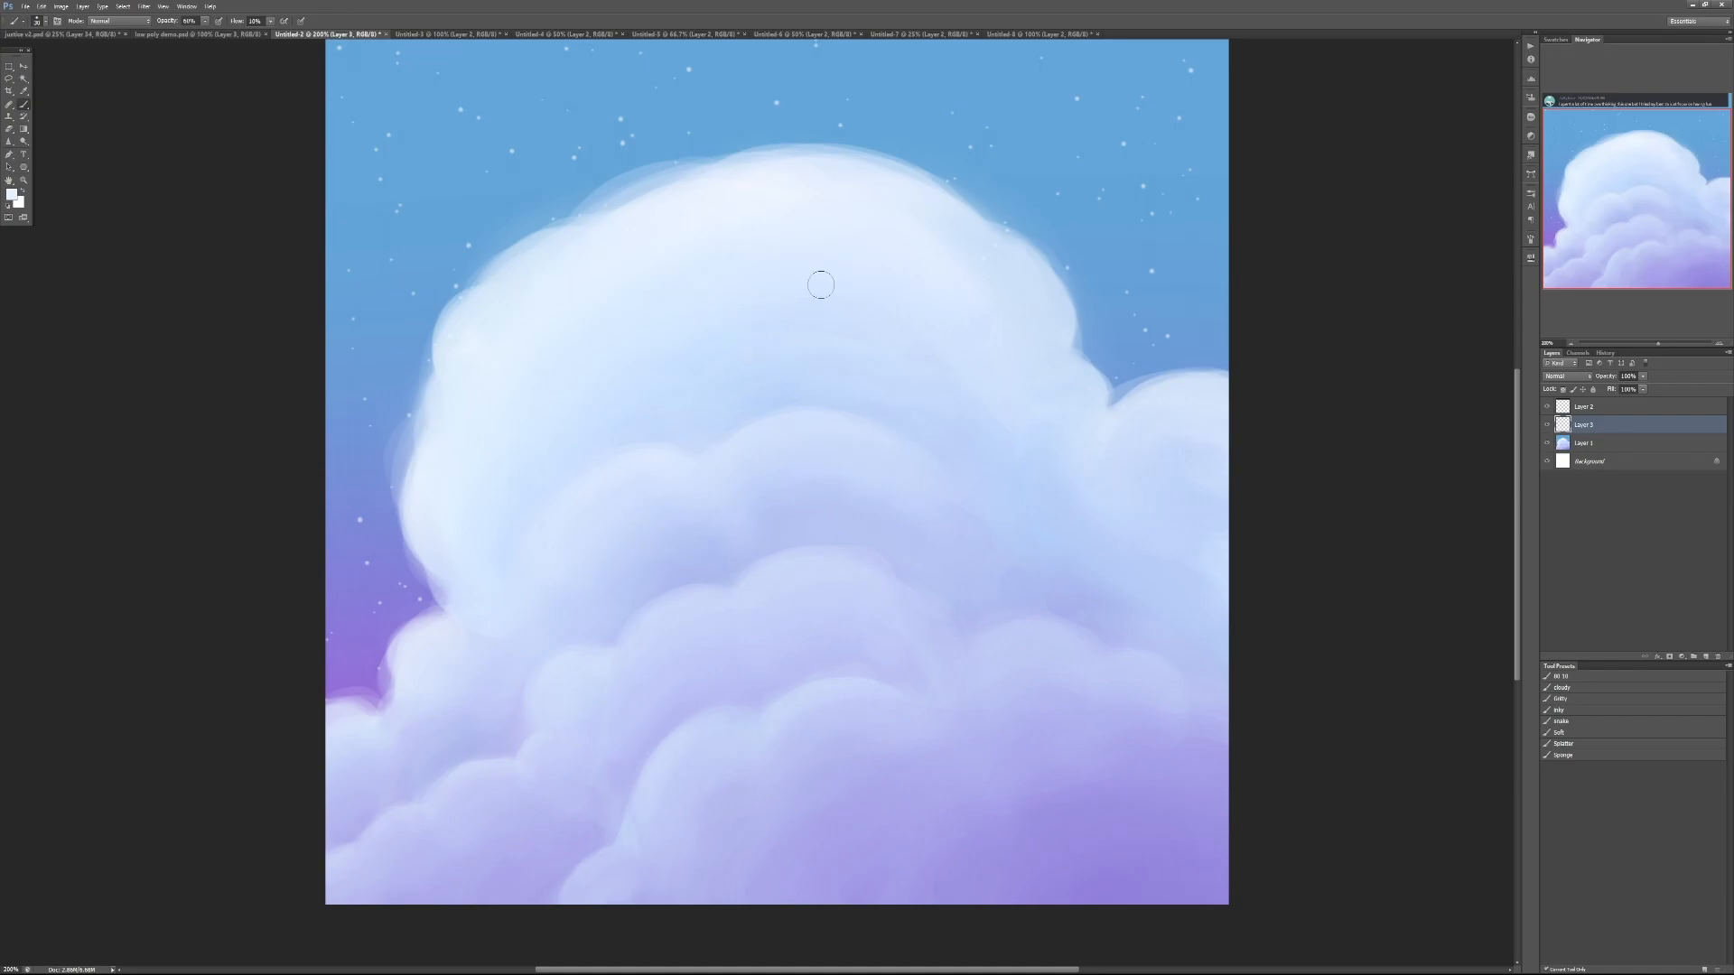
pyautogui.press('d')
pyautogui.press('x')
pyautogui.moveTo(440, 318)
pyautogui.mouseDown()
pyautogui.moveTo(463, 281)
pyautogui.moveTo(572, 206)
pyautogui.moveTo(660, 203)
pyautogui.moveTo(778, 135)
pyautogui.moveTo(998, 180)
pyautogui.mouseUp()
pyautogui.moveTo(527, 553)
pyautogui.mouseDown()
pyautogui.moveTo(548, 503)
pyautogui.moveTo(680, 442)
pyautogui.moveTo(810, 406)
pyautogui.moveTo(884, 420)
pyautogui.mouseUp()
pyautogui.moveTo(610, 653)
pyautogui.mouseDown()
pyautogui.moveTo(678, 593)
pyautogui.moveTo(741, 598)
pyautogui.moveTo(880, 569)
pyautogui.mouseUp()
pyautogui.moveTo(630, 785)
pyautogui.mouseDown()
pyautogui.moveTo(674, 724)
pyautogui.moveTo(912, 672)
pyautogui.mouseUp()
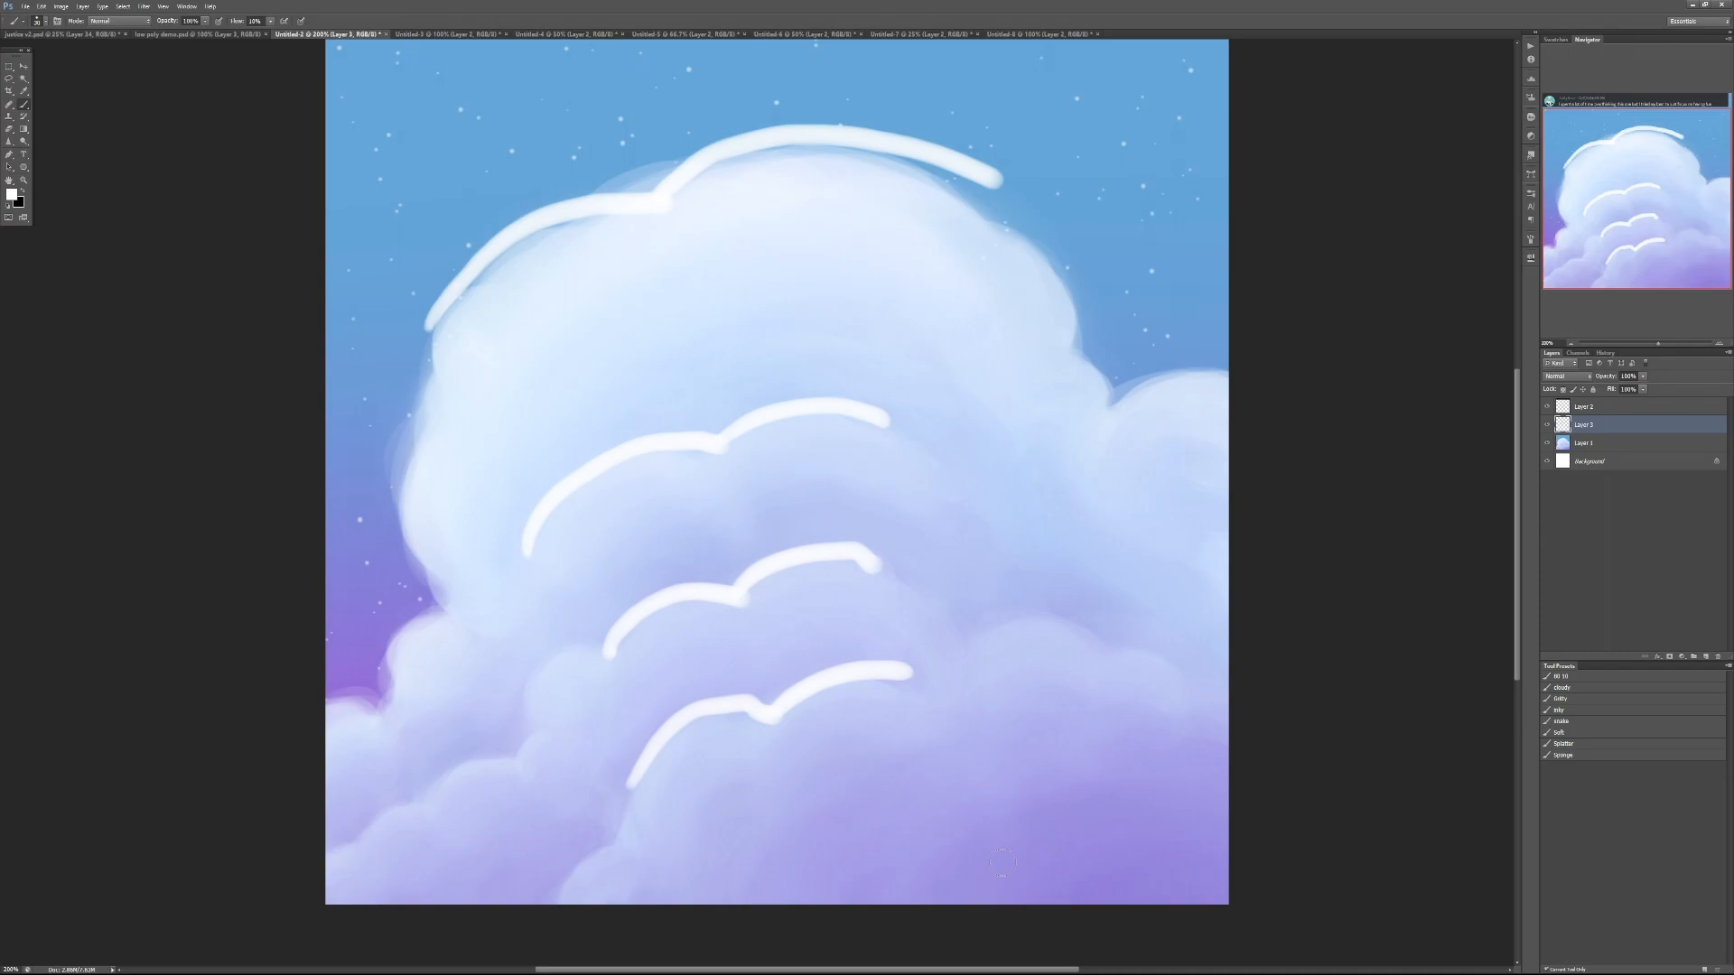
# Undo the white strokes tracing the repeating cloud edges
pyautogui.hotkey('ctrl', 'alt', 'z')
pyautogui.hotkey('ctrl', 'alt', 'z')
pyautogui.hotkey('ctrl', 'alt', 'z')
pyautogui.hotkey('ctrl', 'alt', 'z')
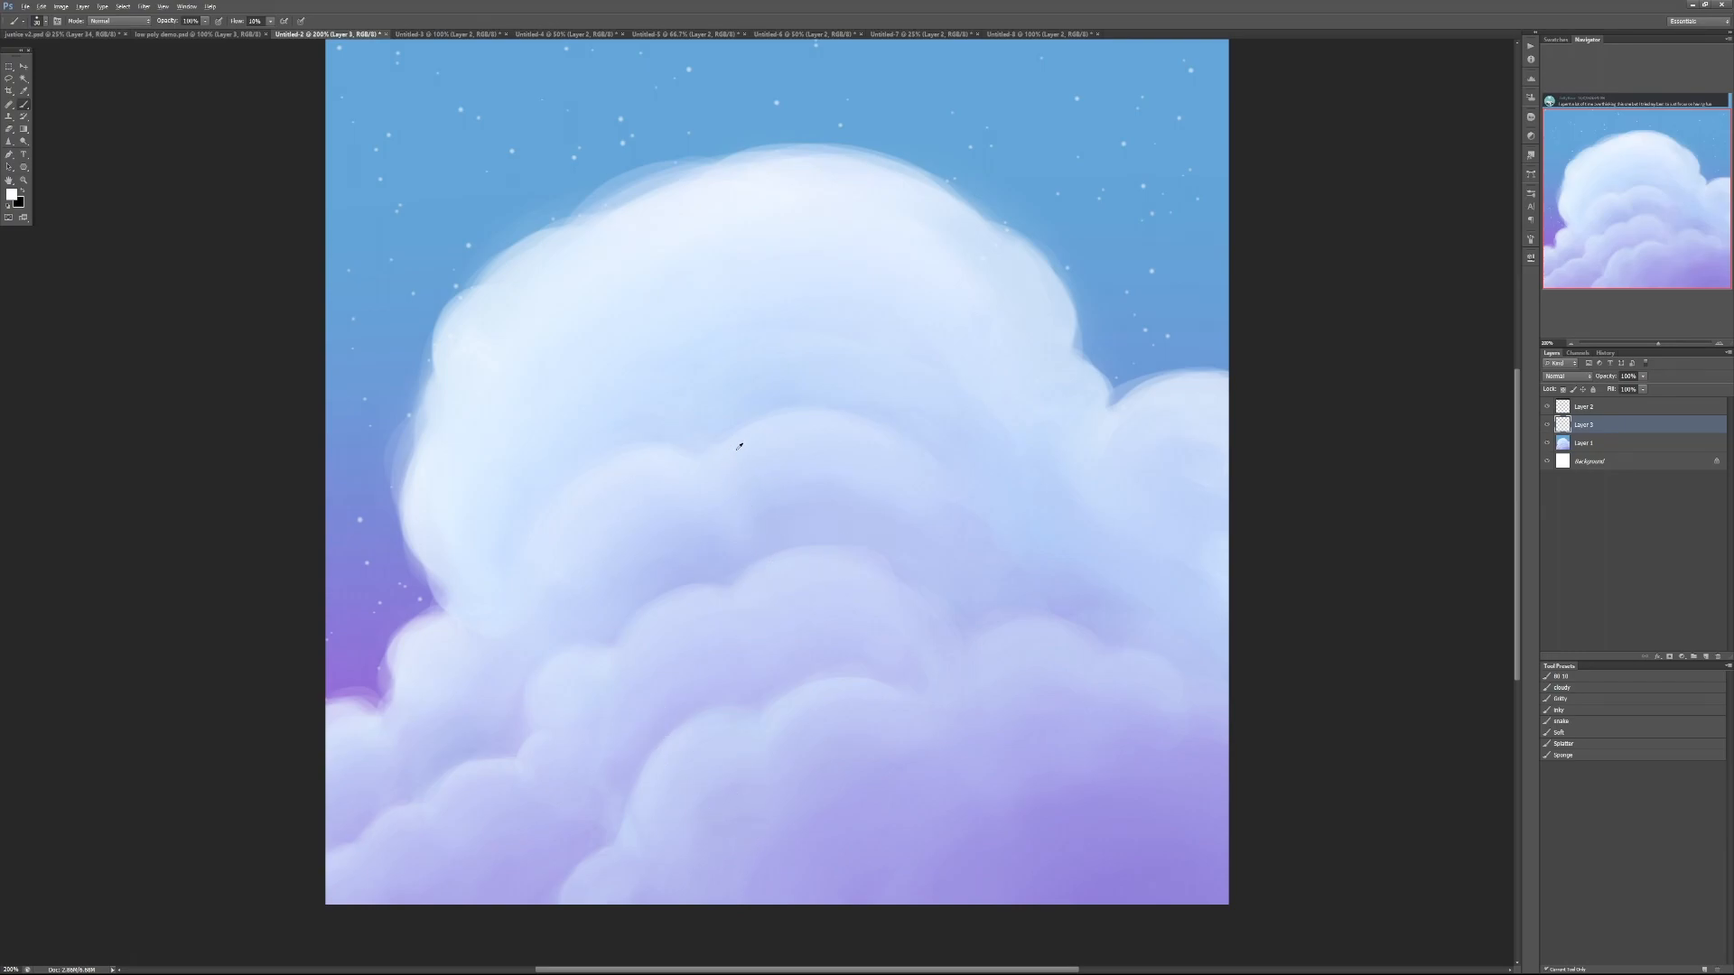
# Paint over the upper inner cloud edge with a larger brush in sampled pale blue at 80% opacity to break the repetition
pyautogui.press(']')
pyautogui.press(']')
pyautogui.keyDown('alt'); pyautogui.click(777, 422); pyautogui.keyUp('alt')
pyautogui.press('8')
pyautogui.moveTo(769, 421); pyautogui.dragTo(674, 458)
pyautogui.moveTo(766, 345)
pyautogui.mouseDown()
pyautogui.moveTo(828, 400)
pyautogui.moveTo(816, 445)
pyautogui.moveTo(820, 450)
pyautogui.mouseUp()
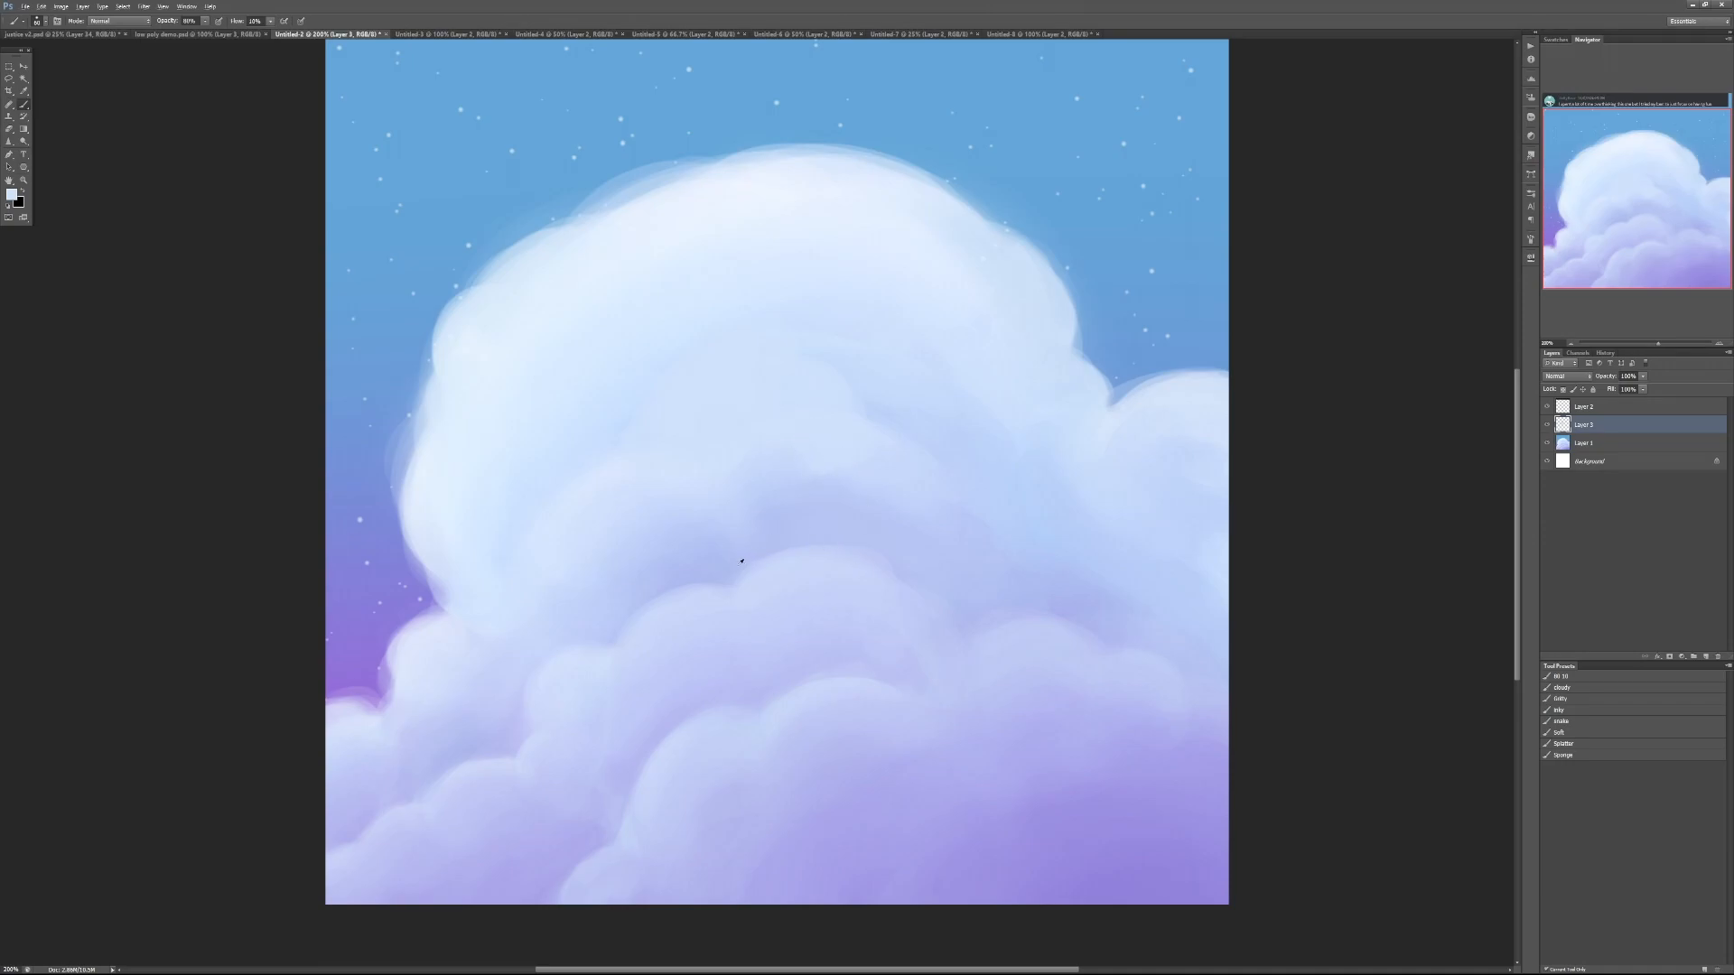
# Break up the repeated edges of the middle and lower cloud rows with sampled lavender tones, forming separate rounded puffs
pyautogui.moveTo(755, 594)
pyautogui.mouseDown()
pyautogui.moveTo(854, 557)
pyautogui.moveTo(840, 643)
pyautogui.moveTo(851, 611)
pyautogui.moveTo(879, 631)
pyautogui.moveTo(798, 667)
pyautogui.moveTo(881, 623)
pyautogui.moveTo(890, 661)
pyautogui.mouseUp()
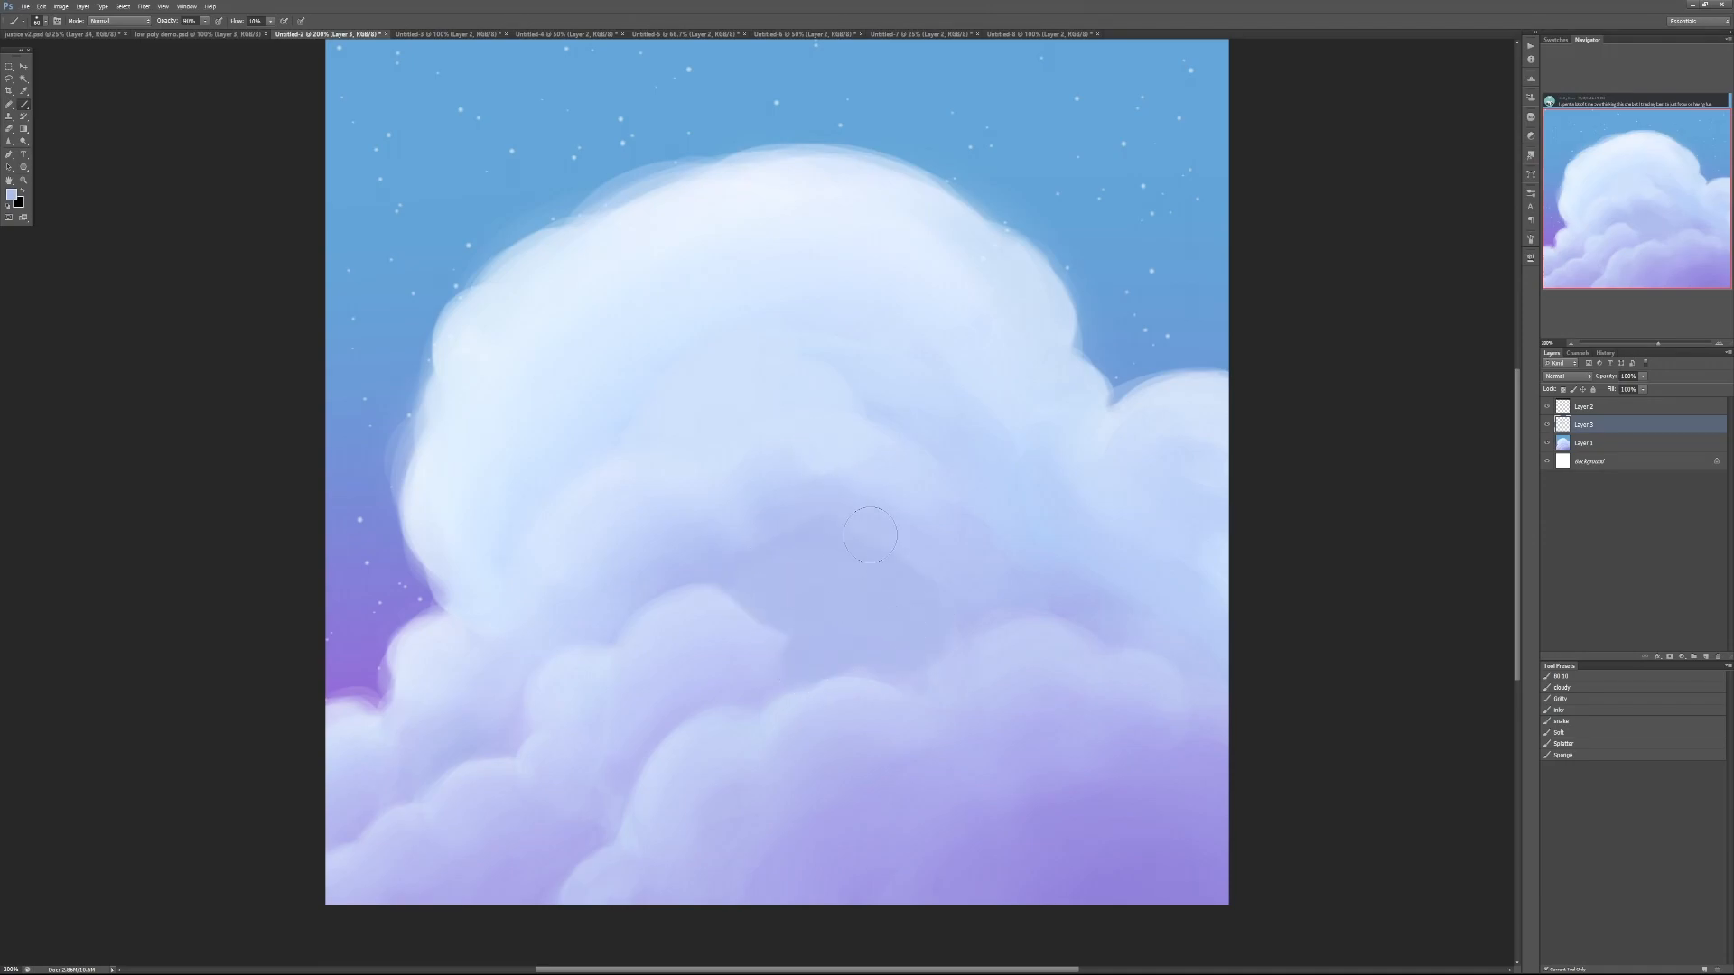
pyautogui.moveTo(657, 769); pyautogui.dragTo(770, 755)
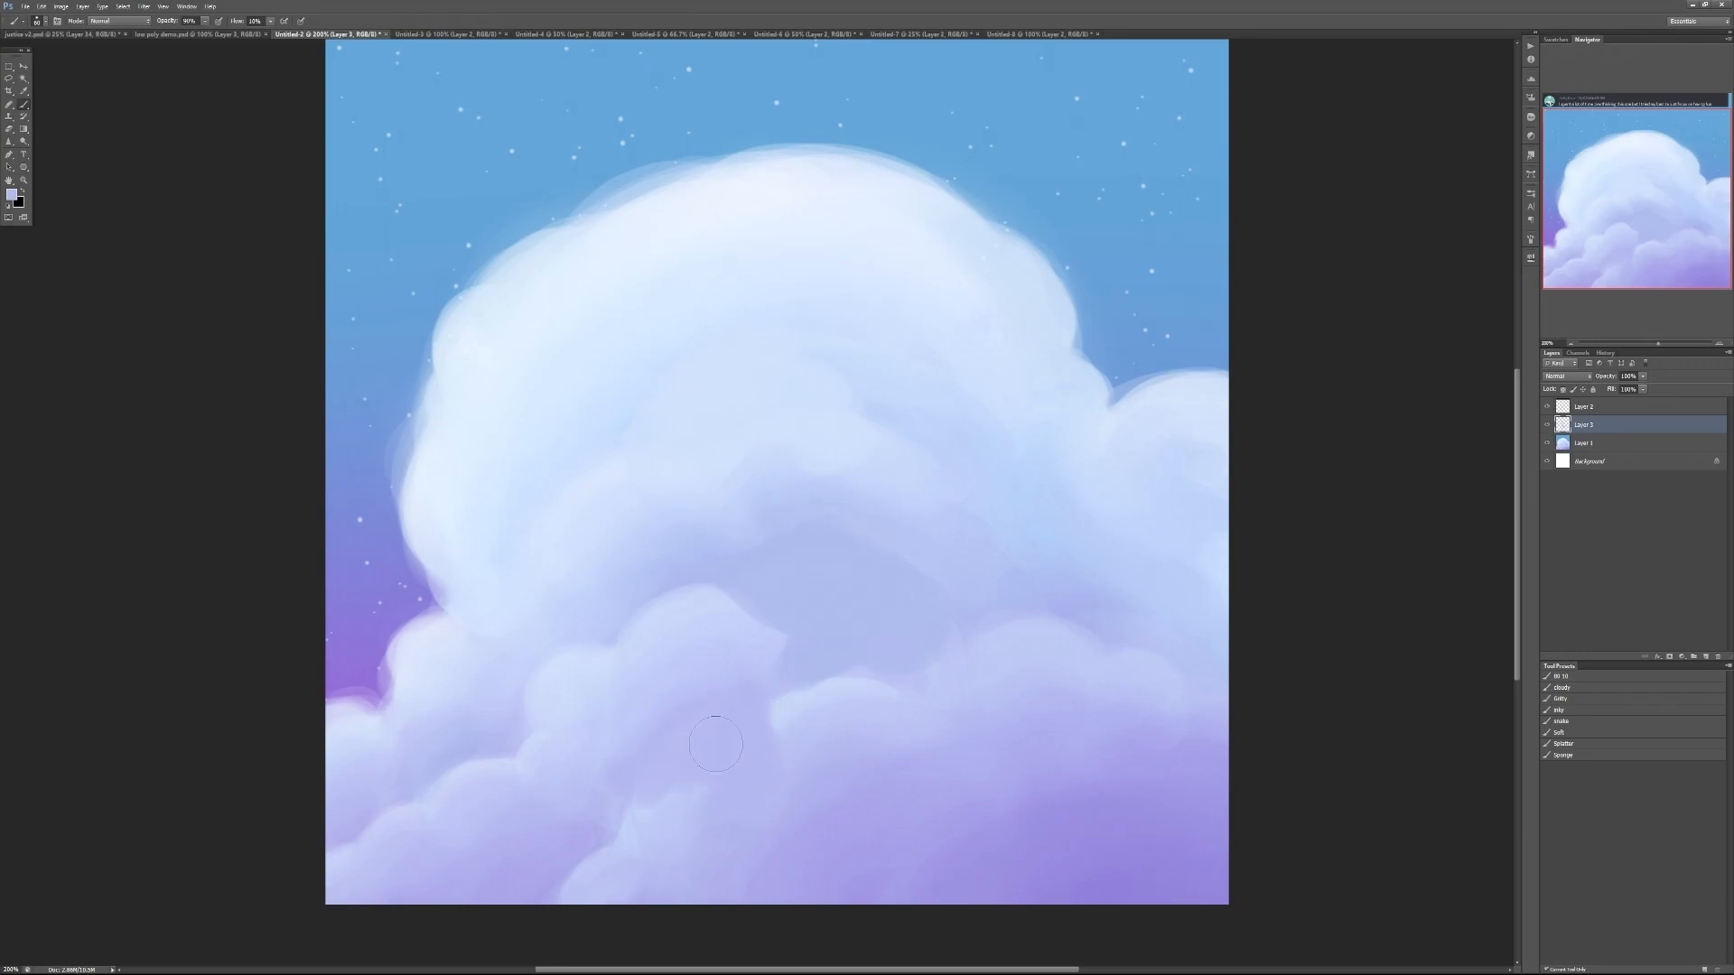
pyautogui.moveTo(762, 680); pyautogui.dragTo(758, 640)
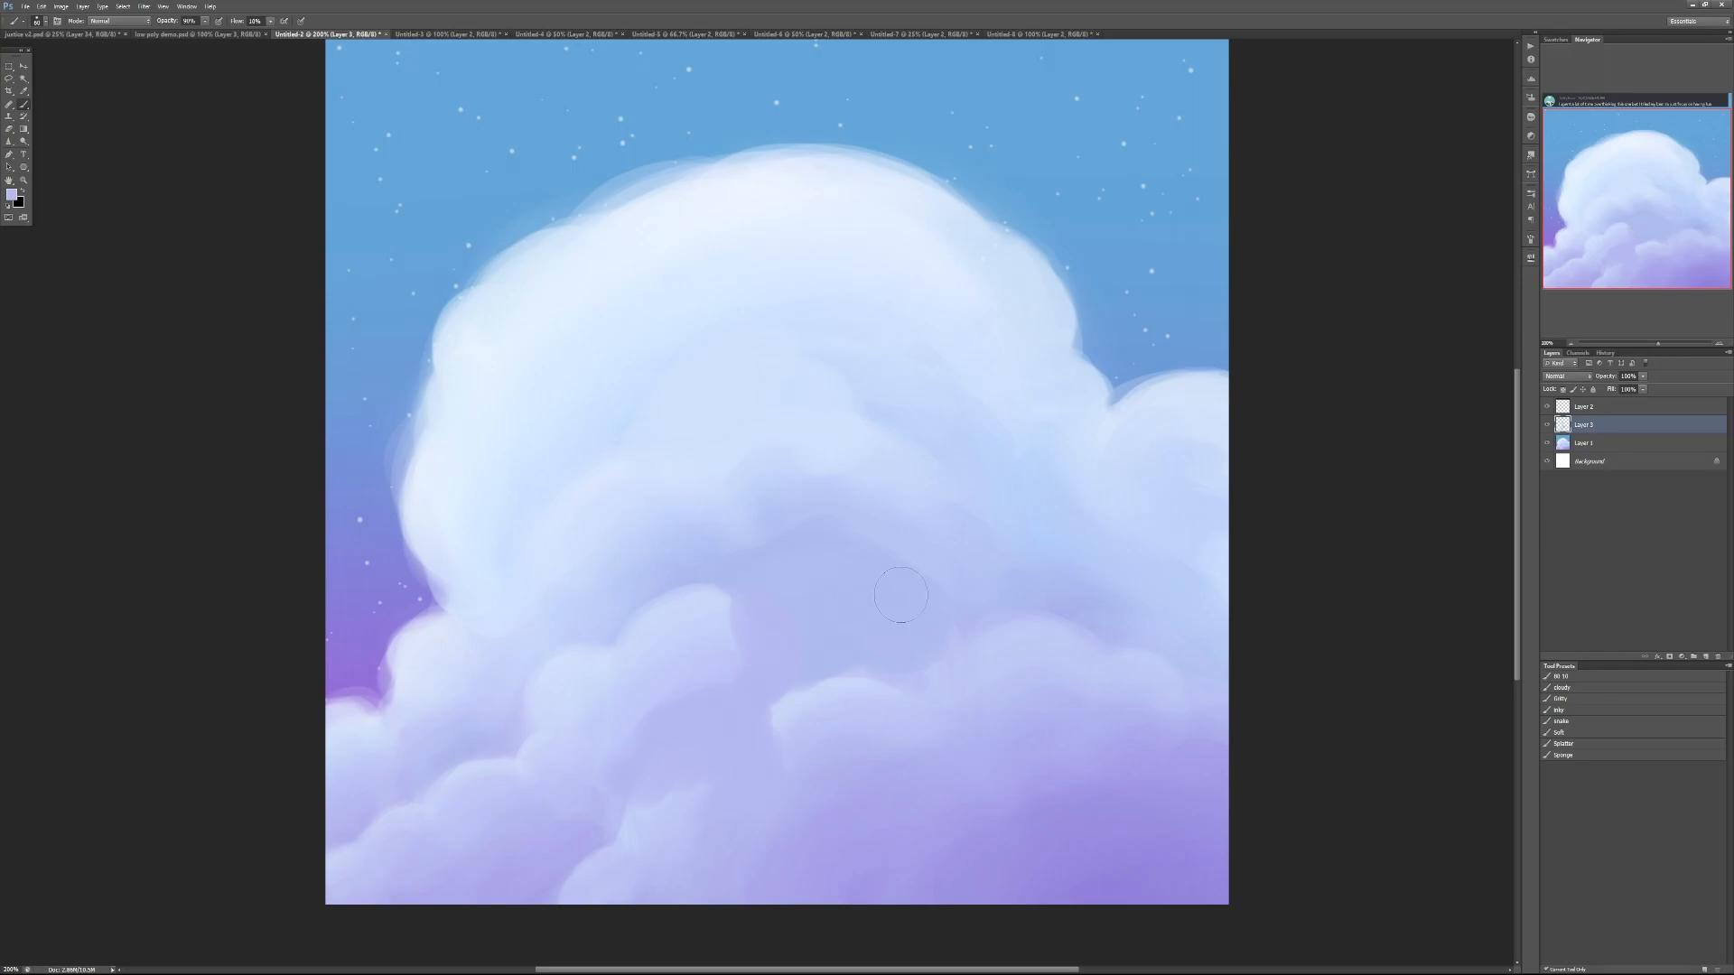
pyautogui.moveTo(989, 708); pyautogui.dragTo(1048, 785)
pyautogui.moveTo(716, 694)
pyautogui.mouseDown()
pyautogui.moveTo(672, 722)
pyautogui.moveTo(708, 695)
pyautogui.moveTo(732, 728)
pyautogui.mouseUp()
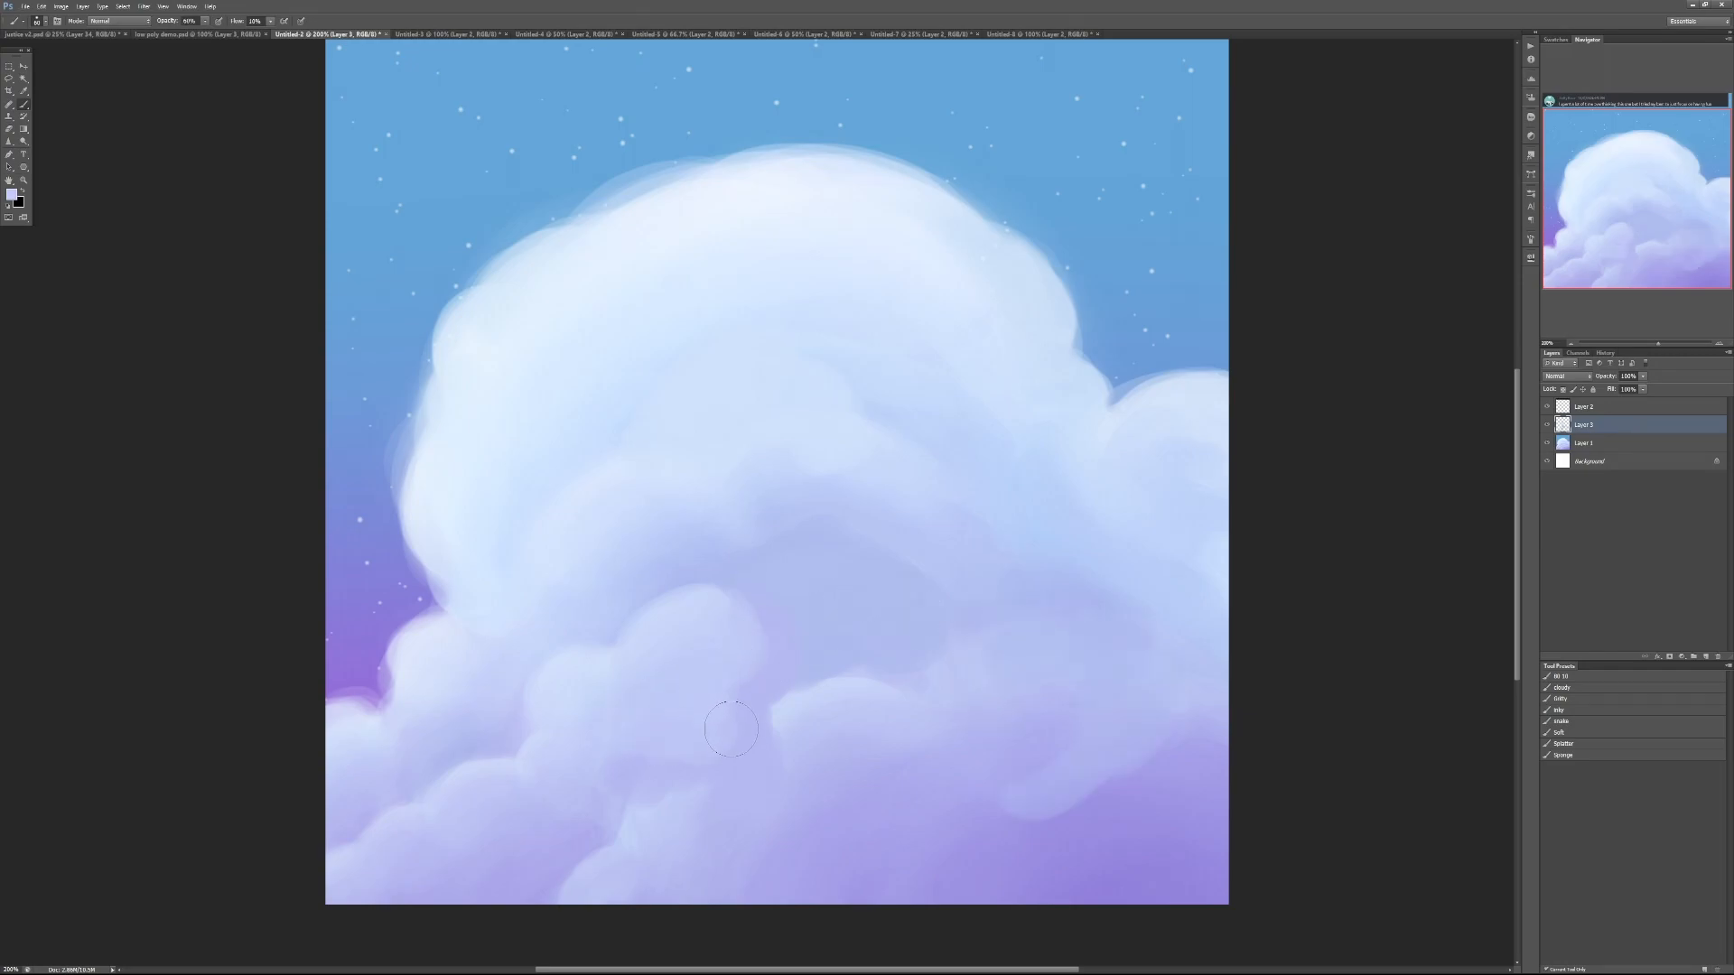
pyautogui.moveTo(505, 737)
pyautogui.mouseDown()
pyautogui.moveTo(505, 807)
pyautogui.moveTo(469, 766)
pyautogui.mouseUp()
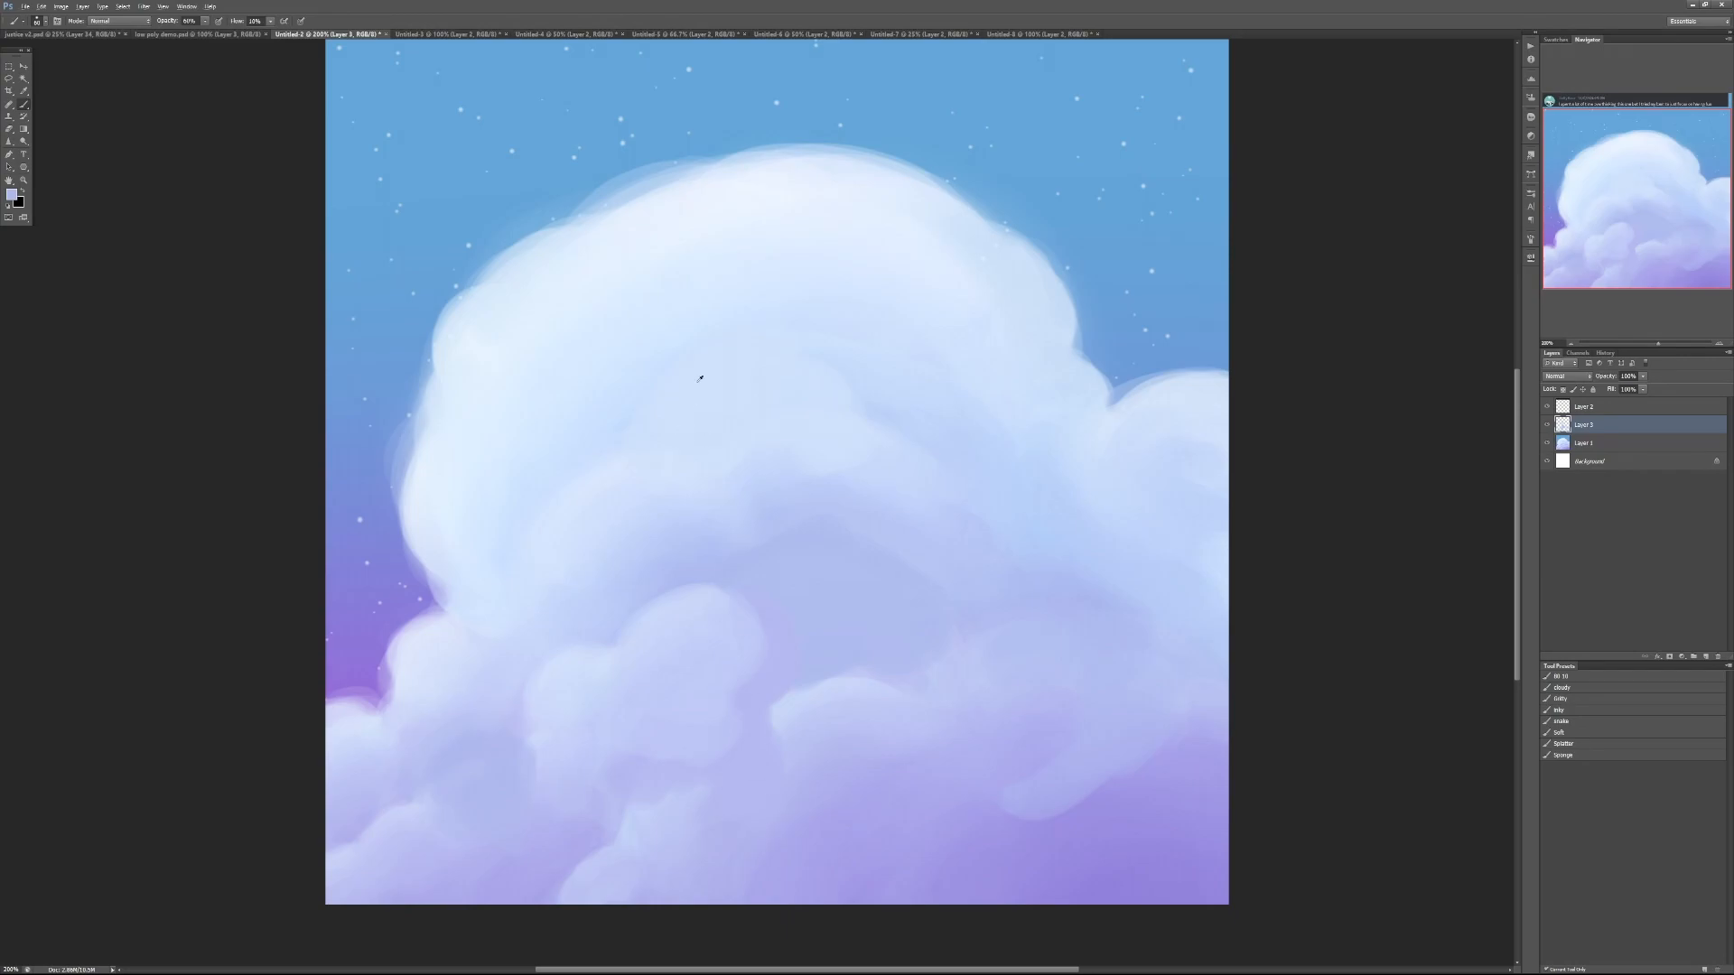
# Paint a pale arched puff edge inside the upper cloud mass and try lavender shading beneath it
pyautogui.moveTo(673, 370)
pyautogui.mouseDown()
pyautogui.moveTo(804, 317)
pyautogui.moveTo(865, 324)
pyautogui.moveTo(888, 375)
pyautogui.moveTo(897, 460)
pyautogui.mouseUp()
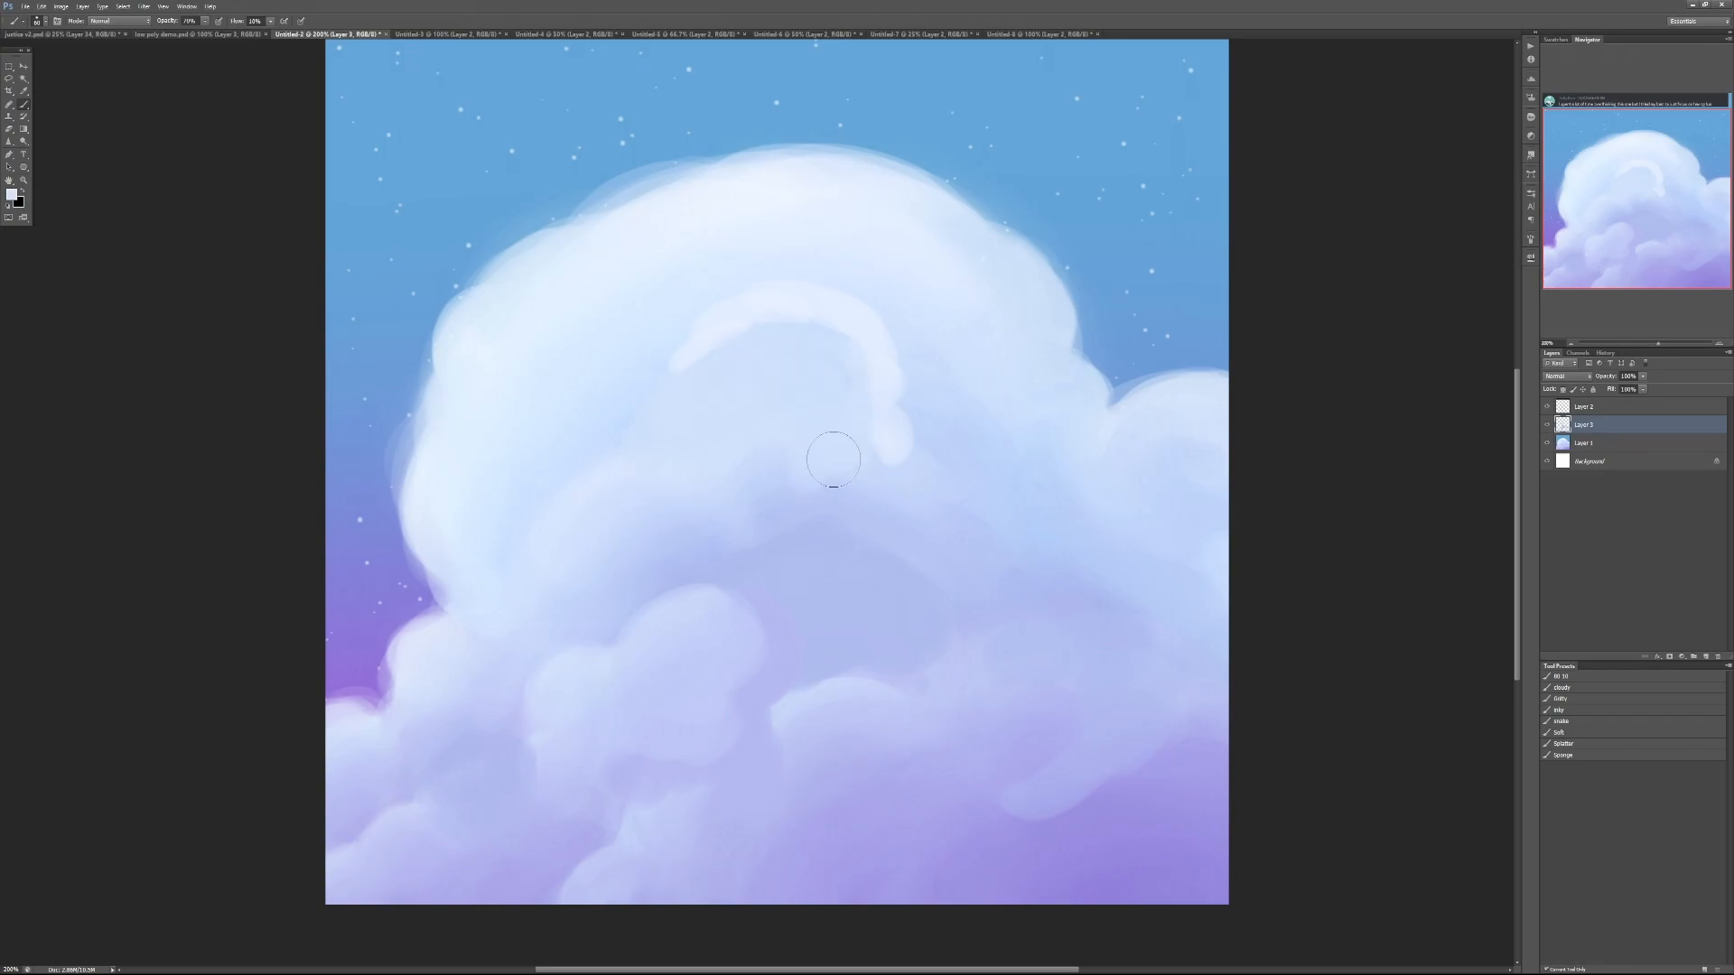
pyautogui.moveTo(820, 512)
pyautogui.mouseDown()
pyautogui.moveTo(862, 461)
pyautogui.moveTo(864, 397)
pyautogui.moveTo(826, 354)
pyautogui.mouseUp()
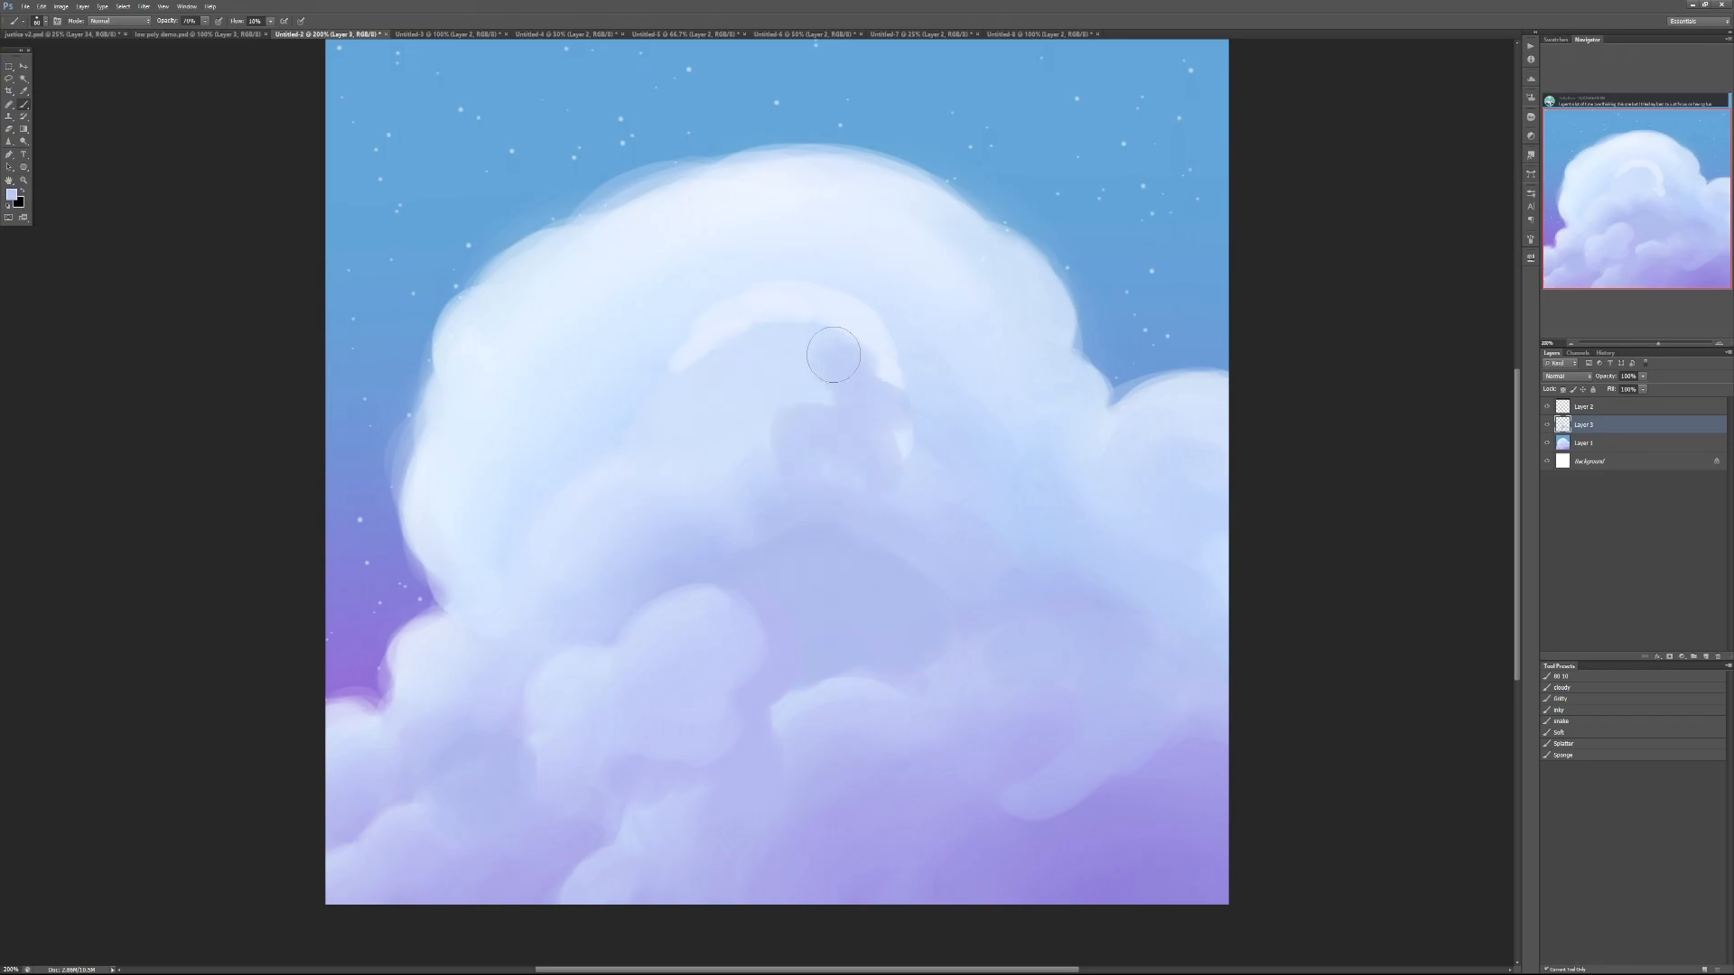
pyautogui.hotkey('ctrl', 'alt', 'z')
pyautogui.moveTo(872, 493)
pyautogui.mouseDown()
pyautogui.moveTo(881, 455)
pyautogui.moveTo(832, 470)
pyautogui.mouseUp()
# Mark the cloud's top edge, inner puff and lower-left lobe with black arcs and link them with a zigzag stroke
pyautogui.press('d')
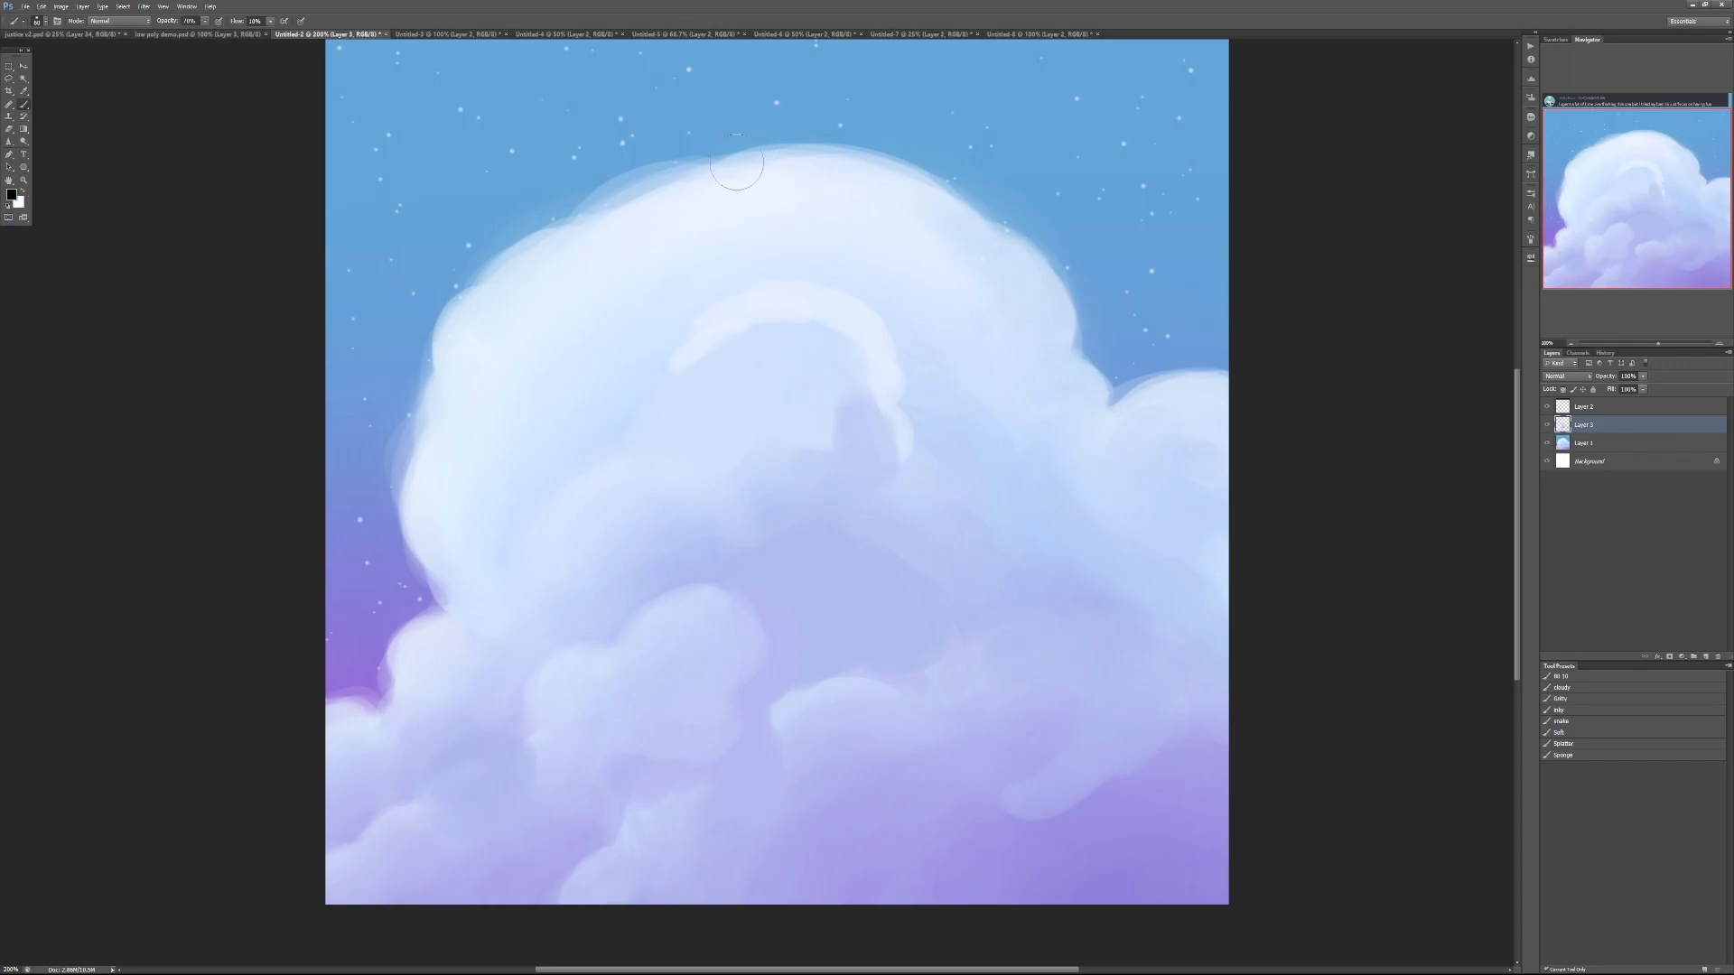
pyautogui.moveTo(507, 280)
pyautogui.mouseDown()
pyautogui.moveTo(893, 133)
pyautogui.moveTo(977, 182)
pyautogui.mouseUp()
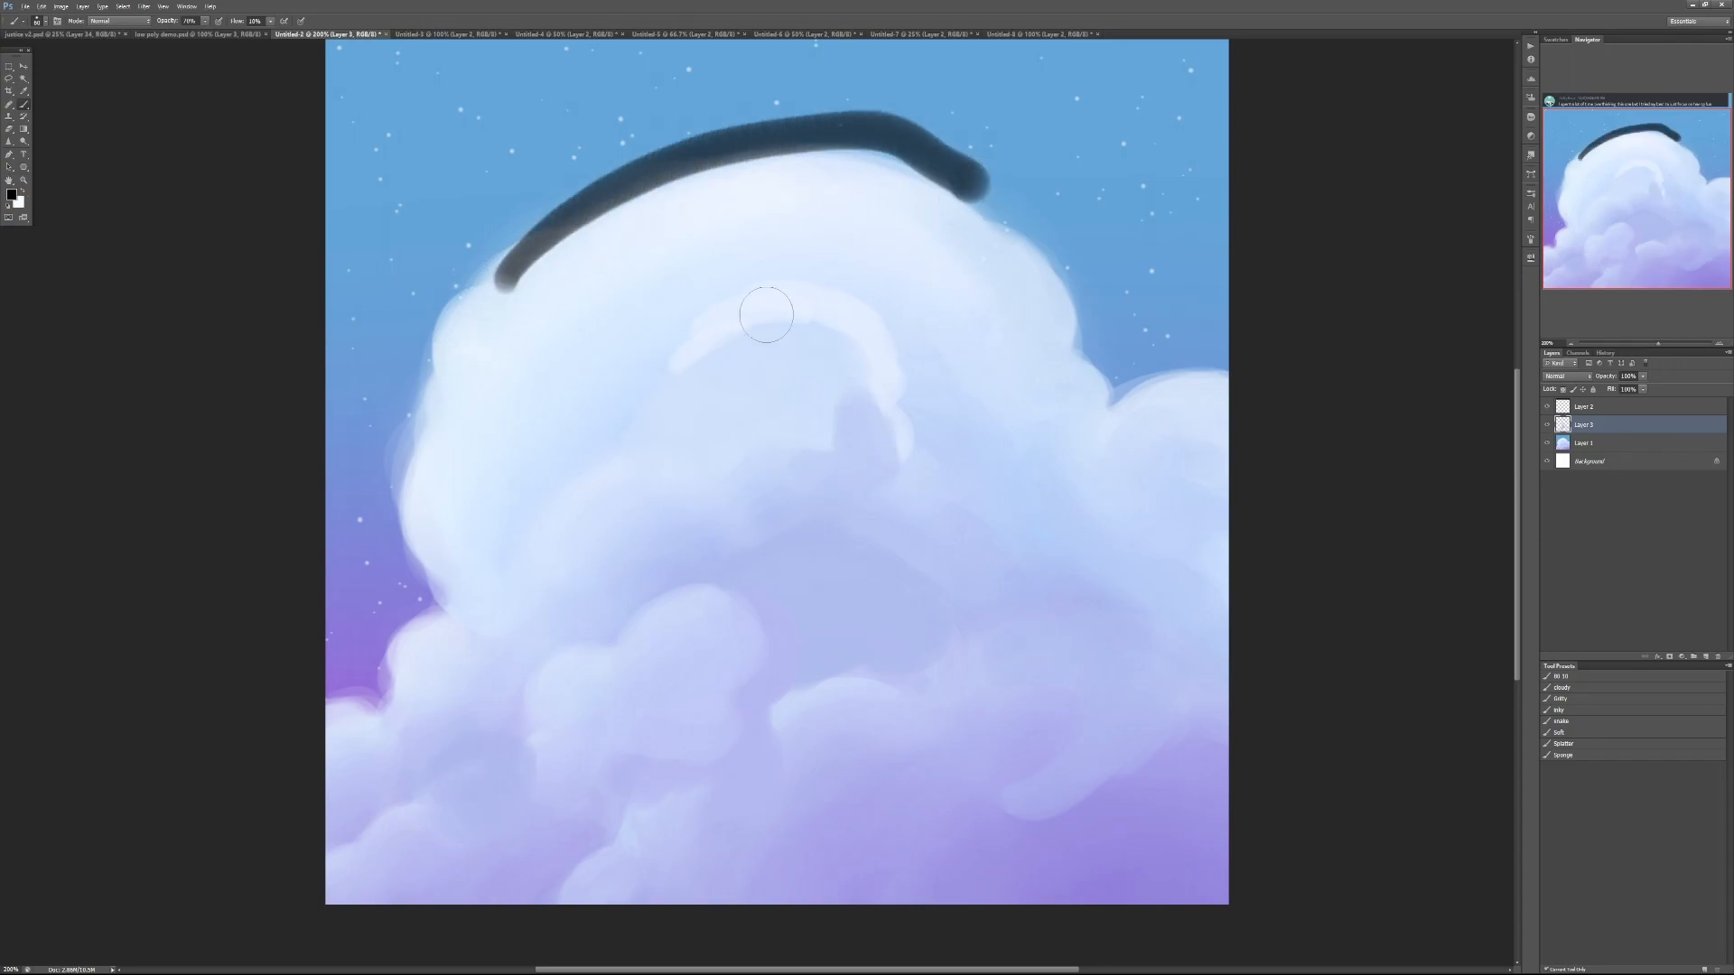
pyautogui.moveTo(691, 329)
pyautogui.mouseDown()
pyautogui.moveTo(718, 312)
pyautogui.moveTo(898, 378)
pyautogui.mouseUp()
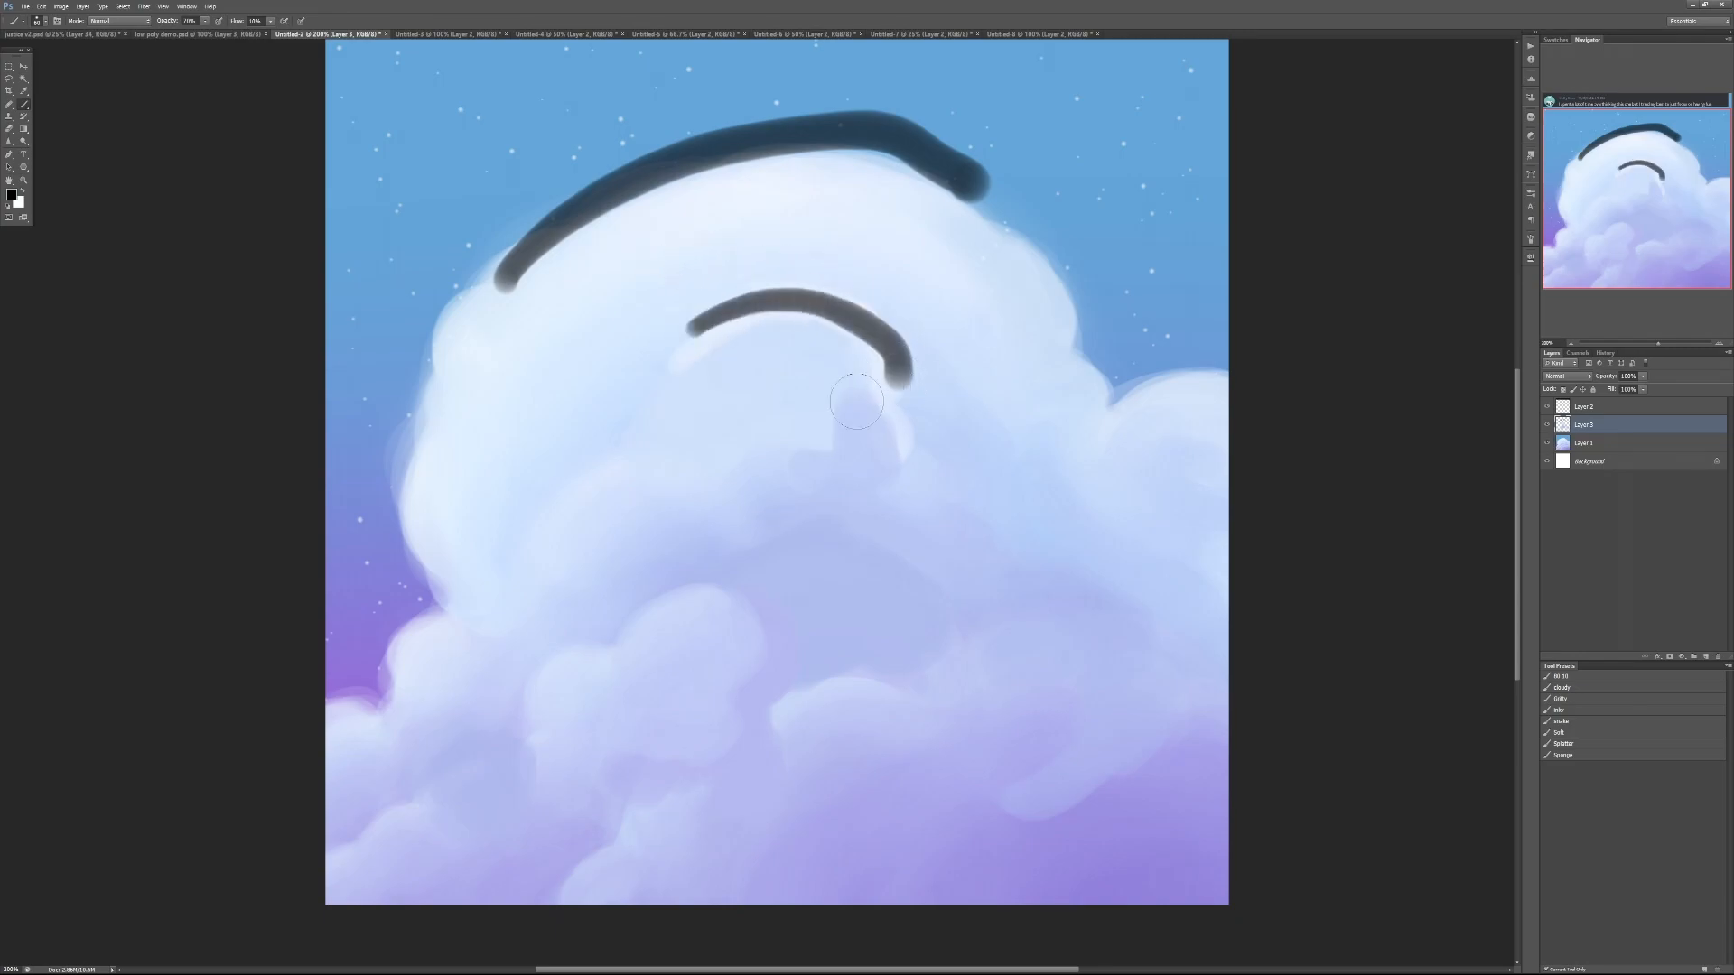
pyautogui.moveTo(497, 718); pyautogui.dragTo(745, 584)
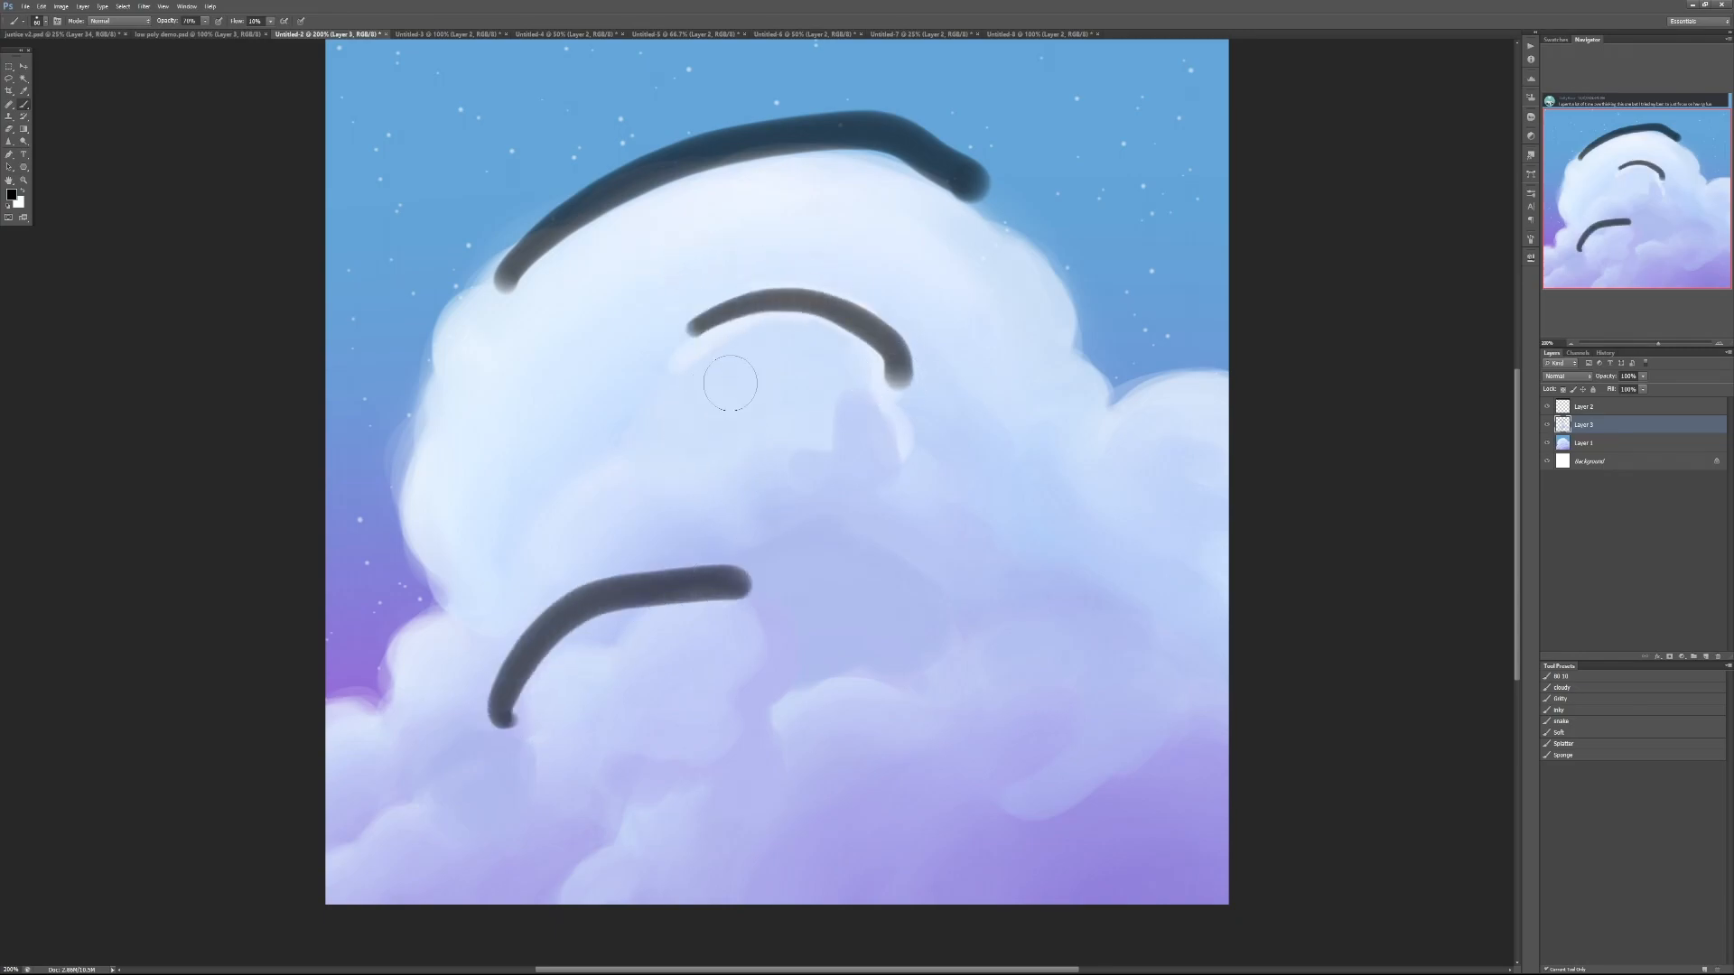
pyautogui.moveTo(592, 206)
pyautogui.mouseDown()
pyautogui.moveTo(829, 296)
pyautogui.moveTo(856, 338)
pyautogui.moveTo(564, 679)
pyautogui.mouseUp()
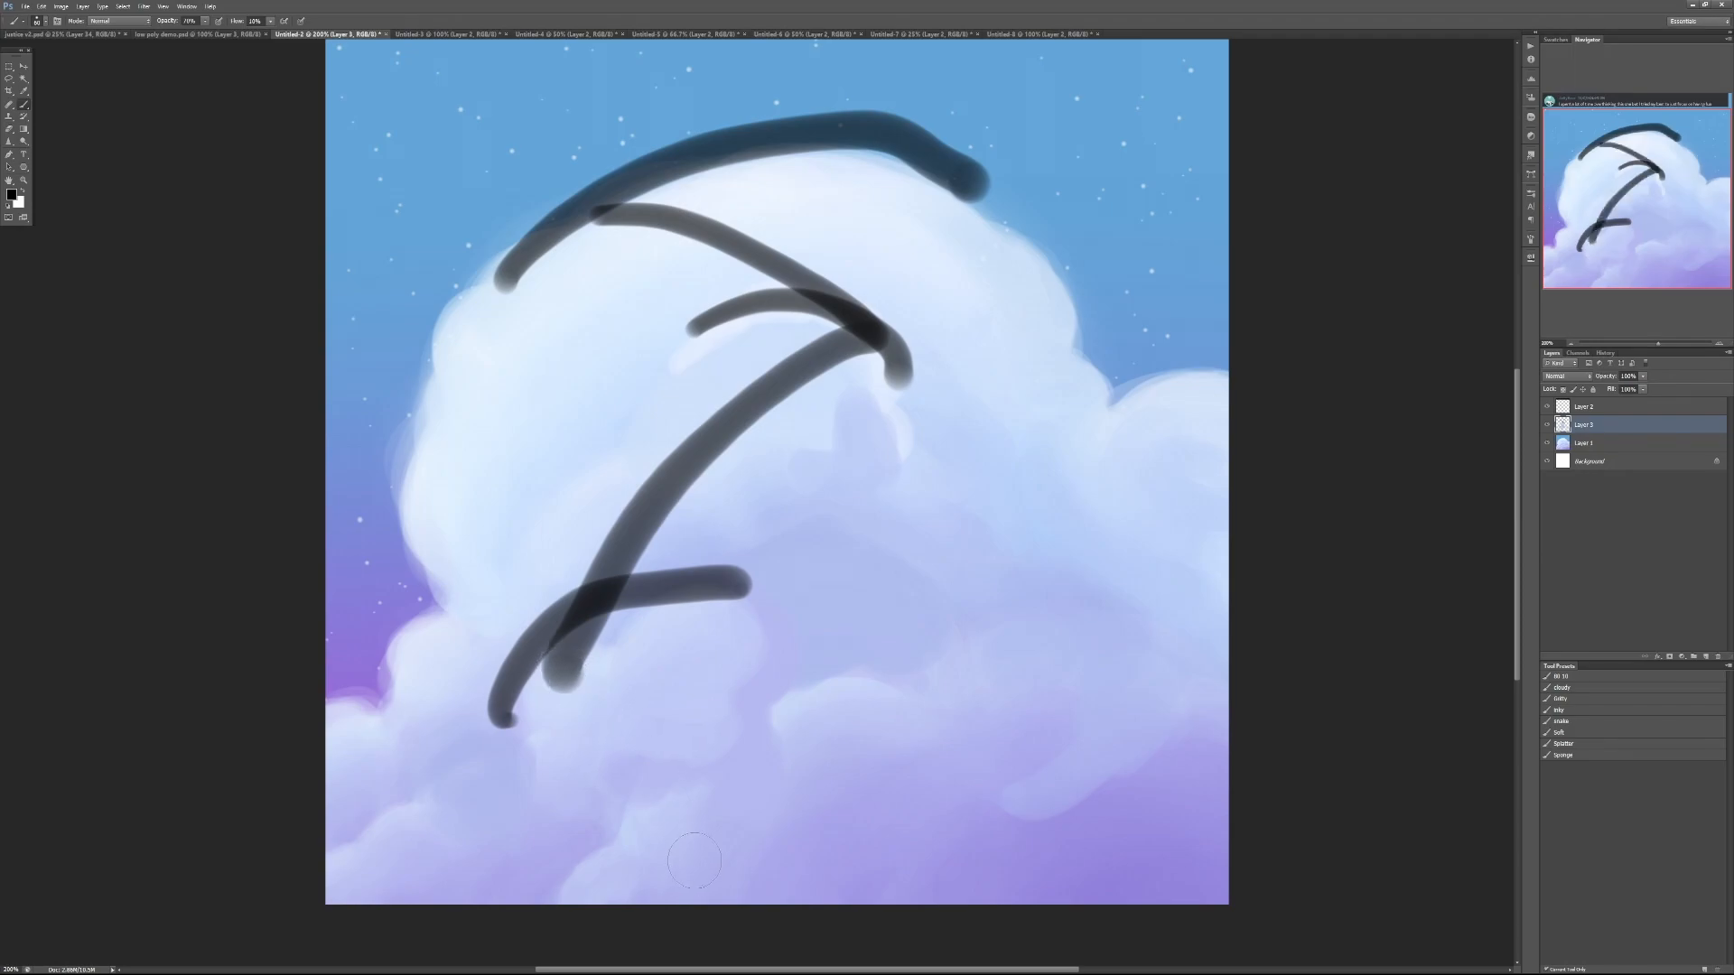
# Draw a long line down through the cloud and undo it together with the black arcs and zigzag
pyautogui.hotkey('ctrl', 'alt', 'z')
pyautogui.hotkey('ctrl', 'alt', 'z')
pyautogui.hotkey('ctrl', 'alt', 'z')
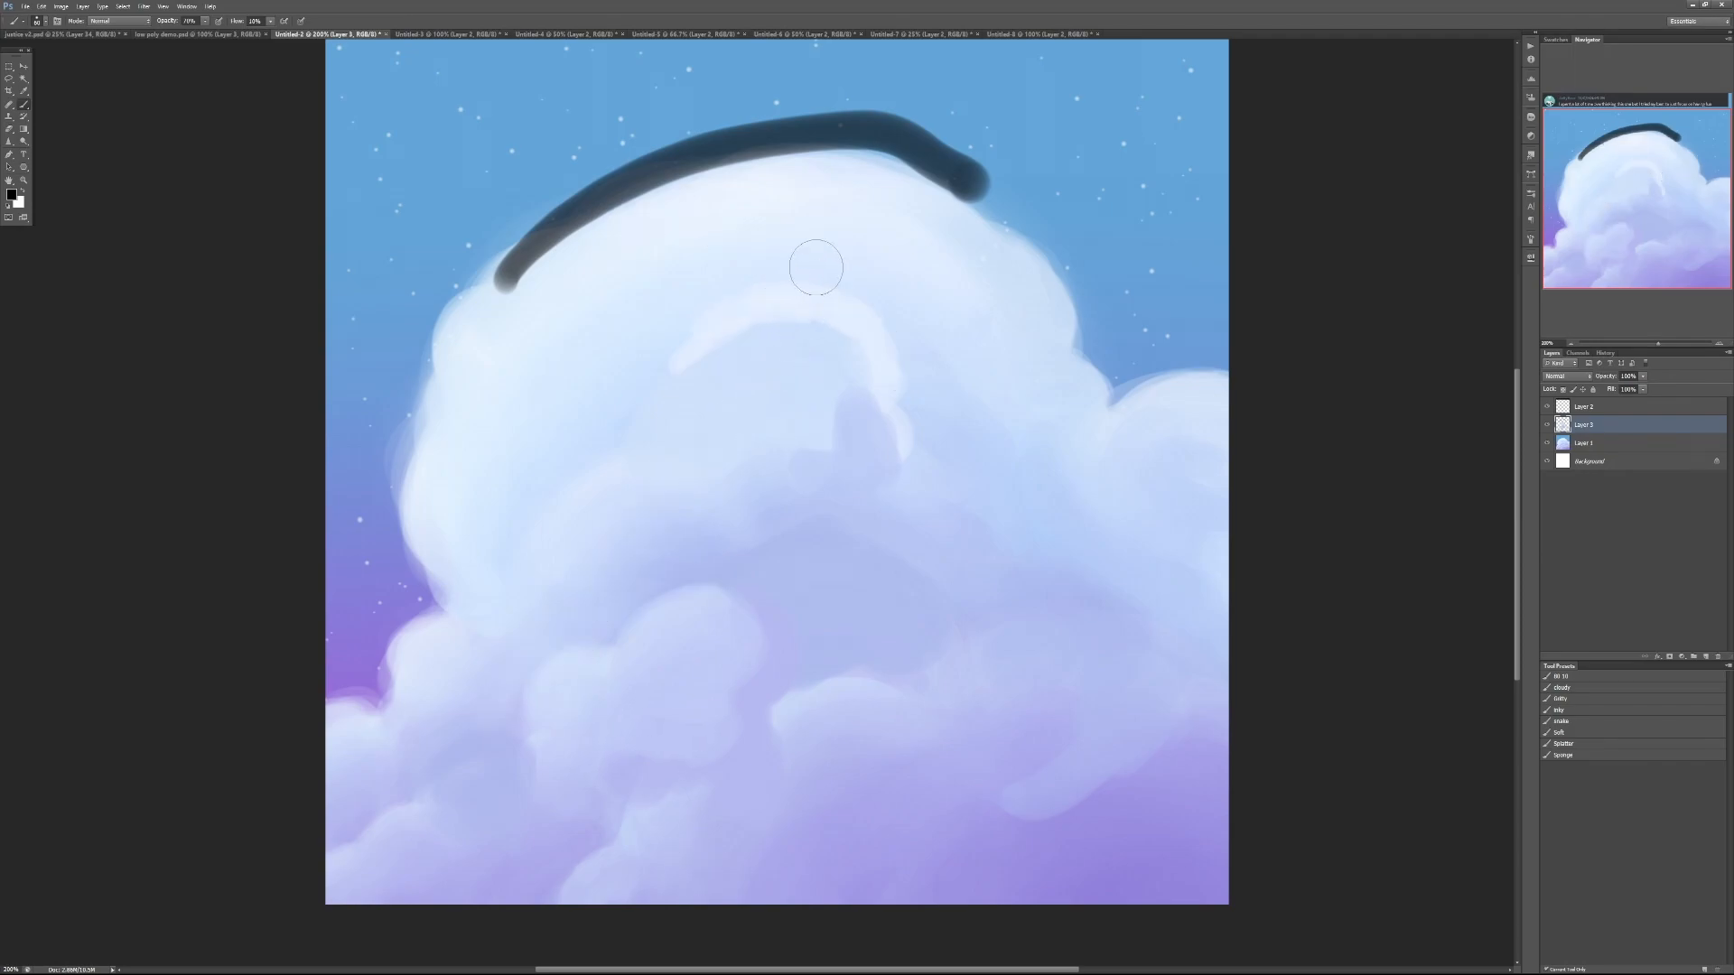
pyautogui.moveTo(703, 161)
pyautogui.mouseDown()
pyautogui.moveTo(928, 332)
pyautogui.moveTo(601, 659)
pyautogui.moveTo(1007, 704)
pyautogui.moveTo(794, 903)
pyautogui.moveTo(780, 939)
pyautogui.mouseUp()
pyautogui.hotkey('ctrl', 'alt', 'z')
pyautogui.hotkey('ctrl', 'alt', 'z')
pyautogui.hotkey('ctrl', 'alt', 'z')
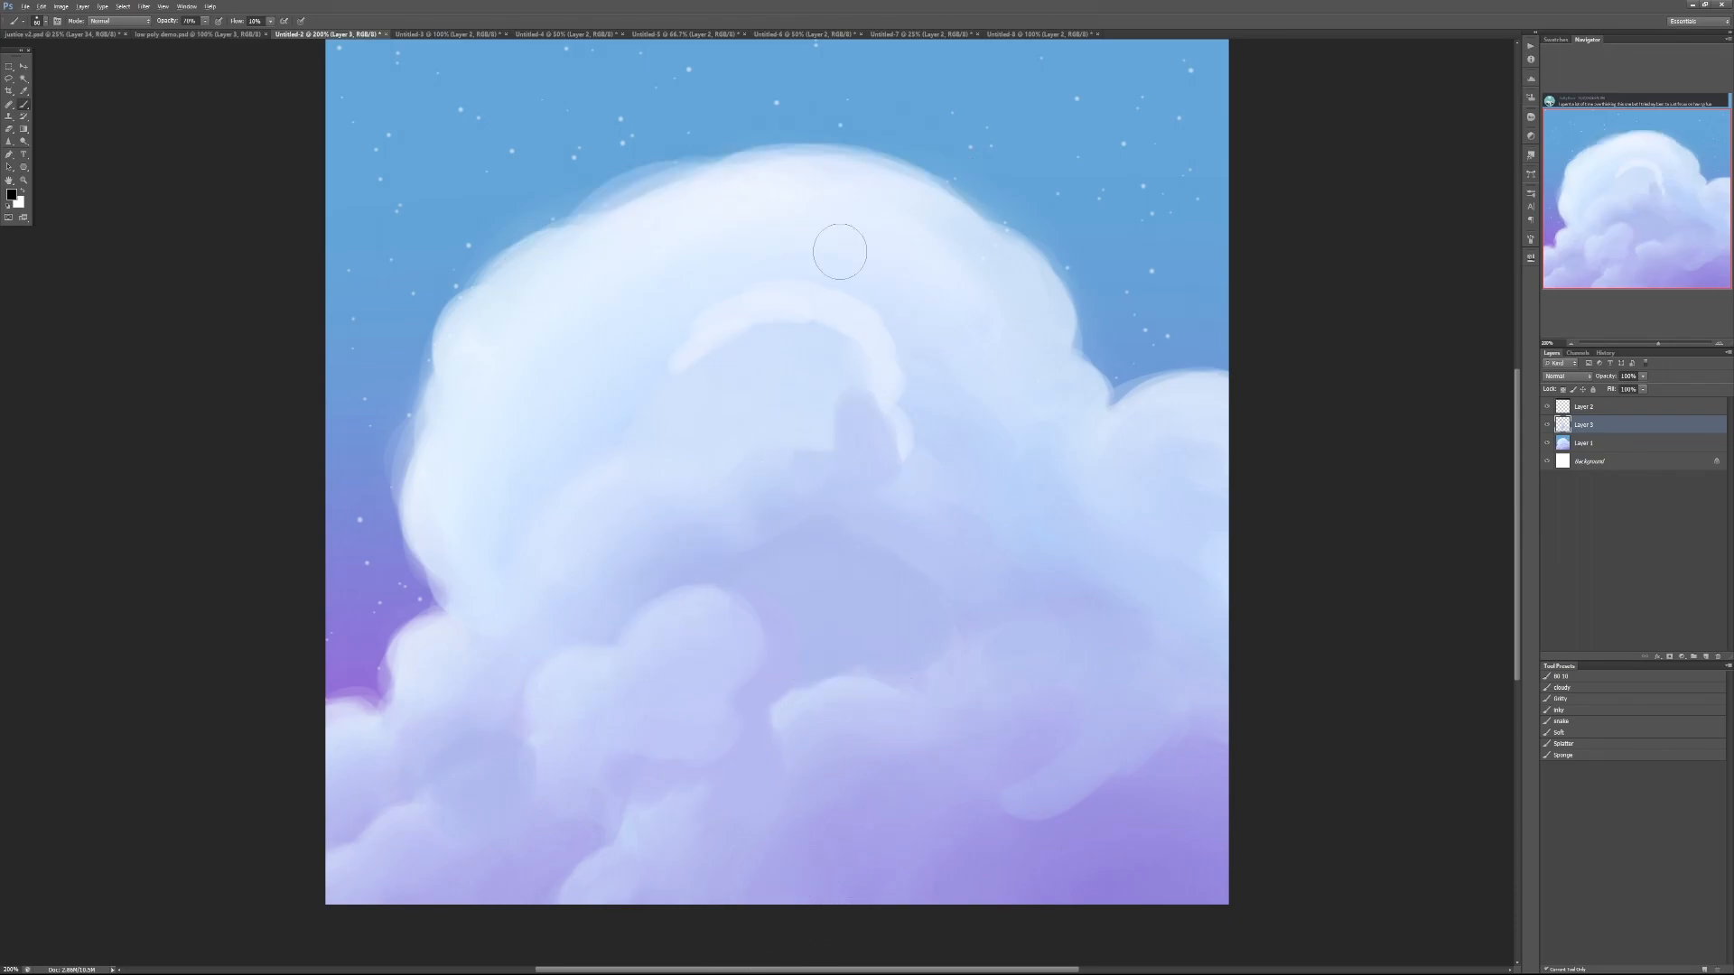
# Draw black arcs on the top edge, inner puff and lower lobe, with vertical lines marking the uneven spacing between them
pyautogui.moveTo(525, 257)
pyautogui.mouseDown()
pyautogui.moveTo(798, 151)
pyautogui.moveTo(994, 188)
pyautogui.mouseUp()
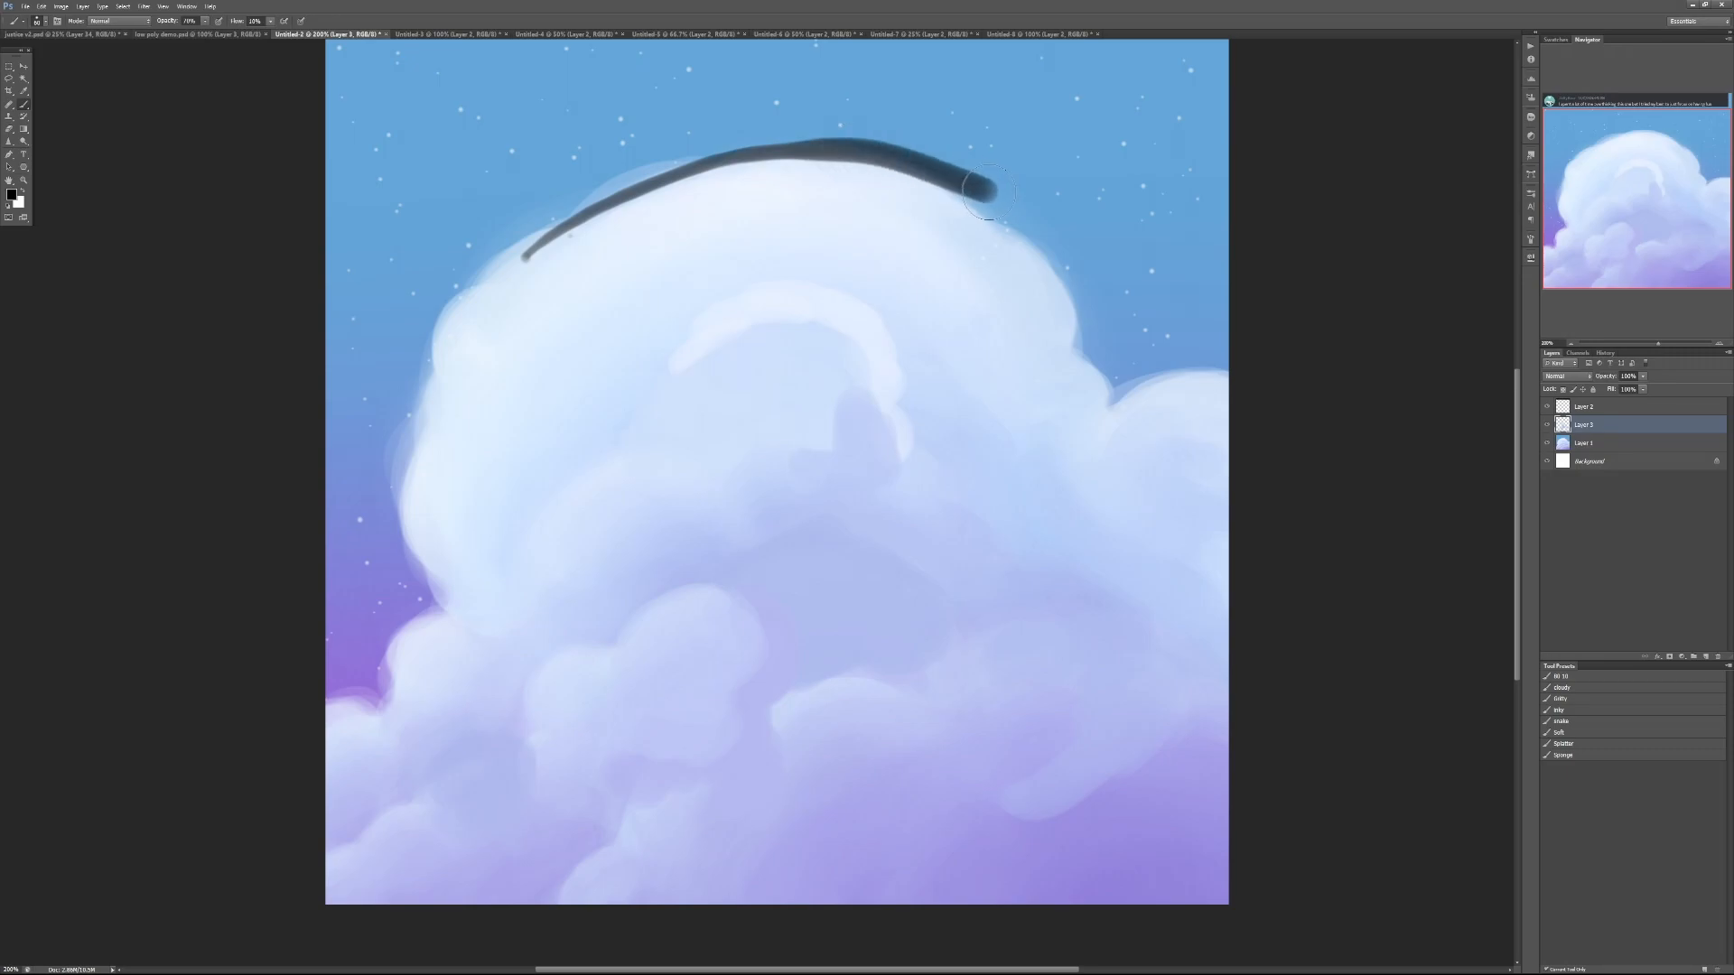
pyautogui.moveTo(666, 321)
pyautogui.mouseDown()
pyautogui.moveTo(902, 323)
pyautogui.moveTo(921, 350)
pyautogui.mouseUp()
pyautogui.hotkey('ctrl', 'z')
pyautogui.moveTo(680, 315)
pyautogui.mouseDown()
pyautogui.moveTo(793, 259)
pyautogui.moveTo(944, 292)
pyautogui.mouseUp()
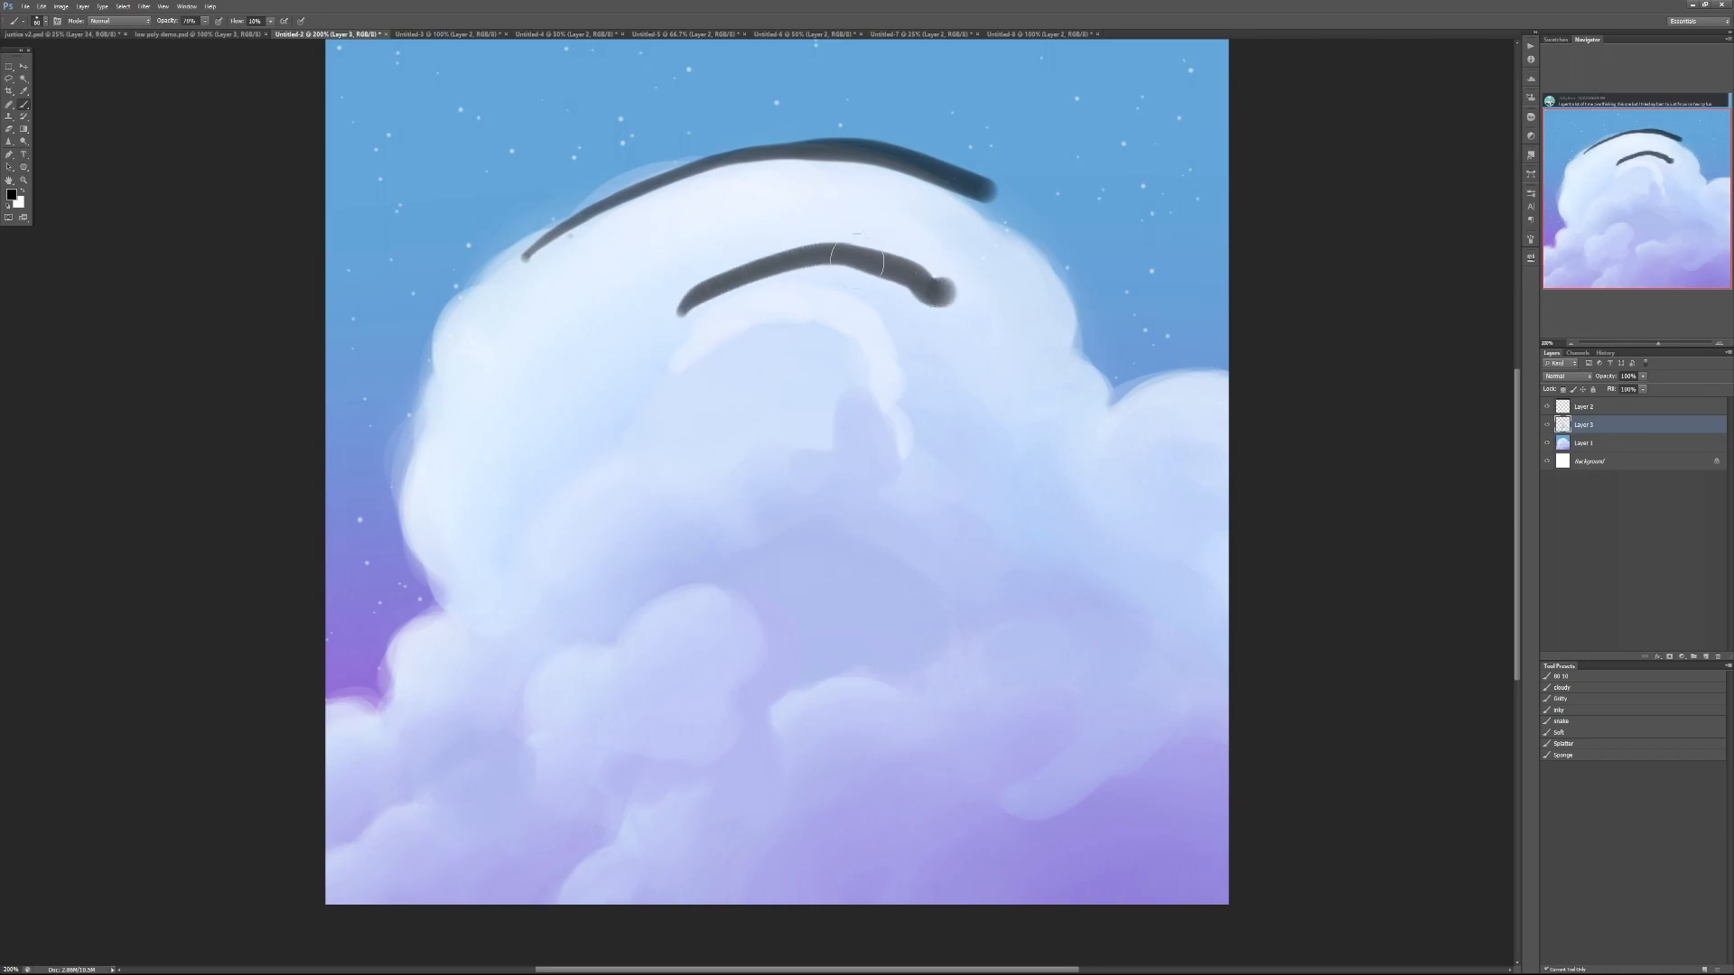
pyautogui.moveTo(800, 155); pyautogui.dragTo(796, 238)
pyautogui.moveTo(759, 312); pyautogui.dragTo(766, 650)
pyautogui.moveTo(585, 647); pyautogui.dragTo(782, 675)
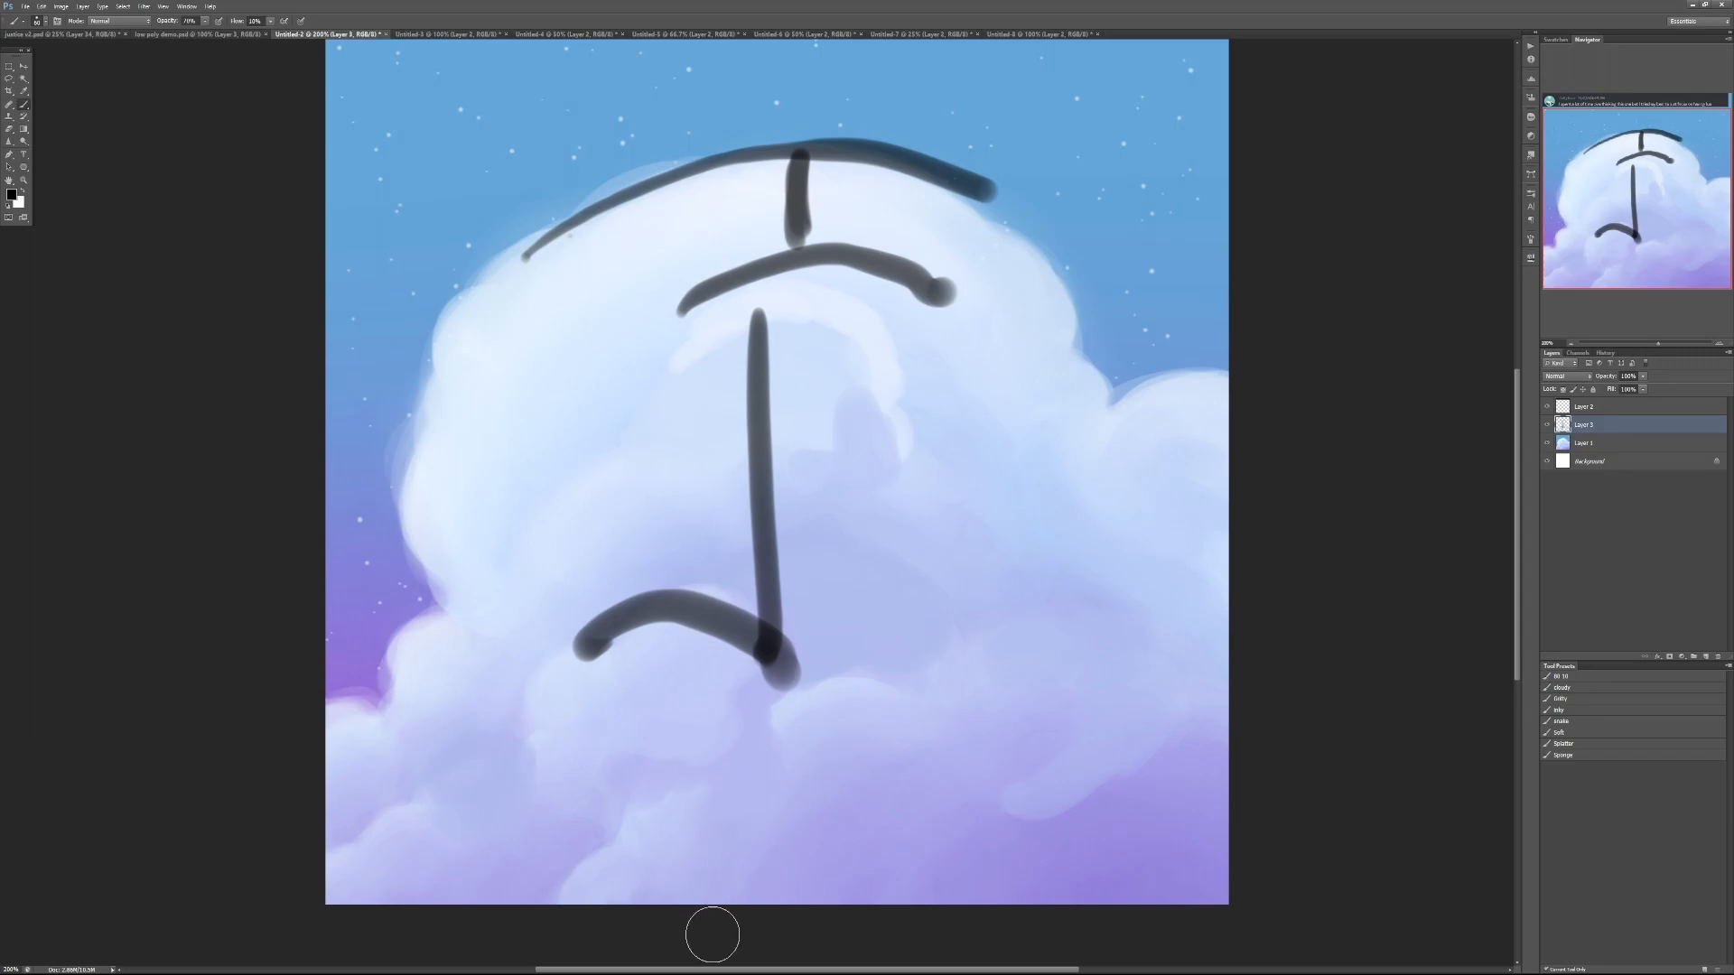
# Undo the black arcs and vertical spacing lines
pyautogui.hotkey('ctrl', 'alt', 'z')
pyautogui.hotkey('ctrl', 'alt', 'z')
pyautogui.hotkey('ctrl', 'alt', 'z')
pyautogui.hotkey('ctrl', 'alt', 'z')
pyautogui.hotkey('ctrl', 'alt', 'z')
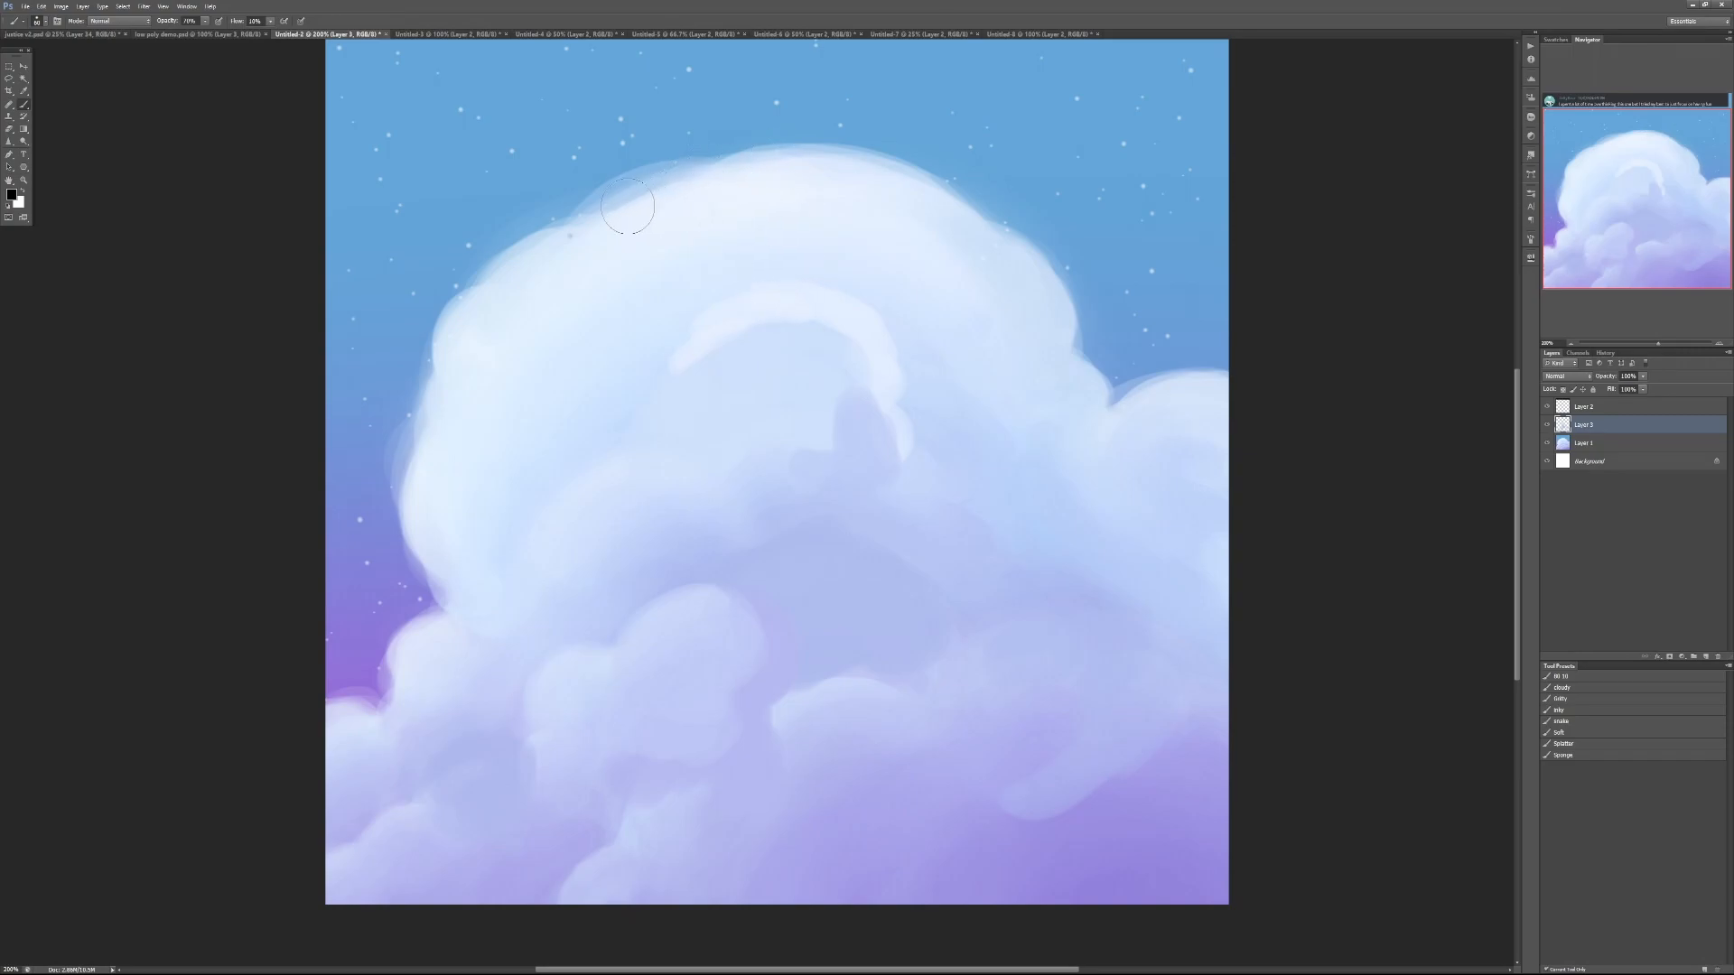
# Draw black arcs over the top edge, inner puff and two lower lobes, and try a scribble across the cloud's side
pyautogui.moveTo(600, 192); pyautogui.dragTo(817, 170)
pyautogui.hotkey('ctrl', 'alt', 'z')
pyautogui.moveTo(551, 260); pyautogui.dragTo(911, 176)
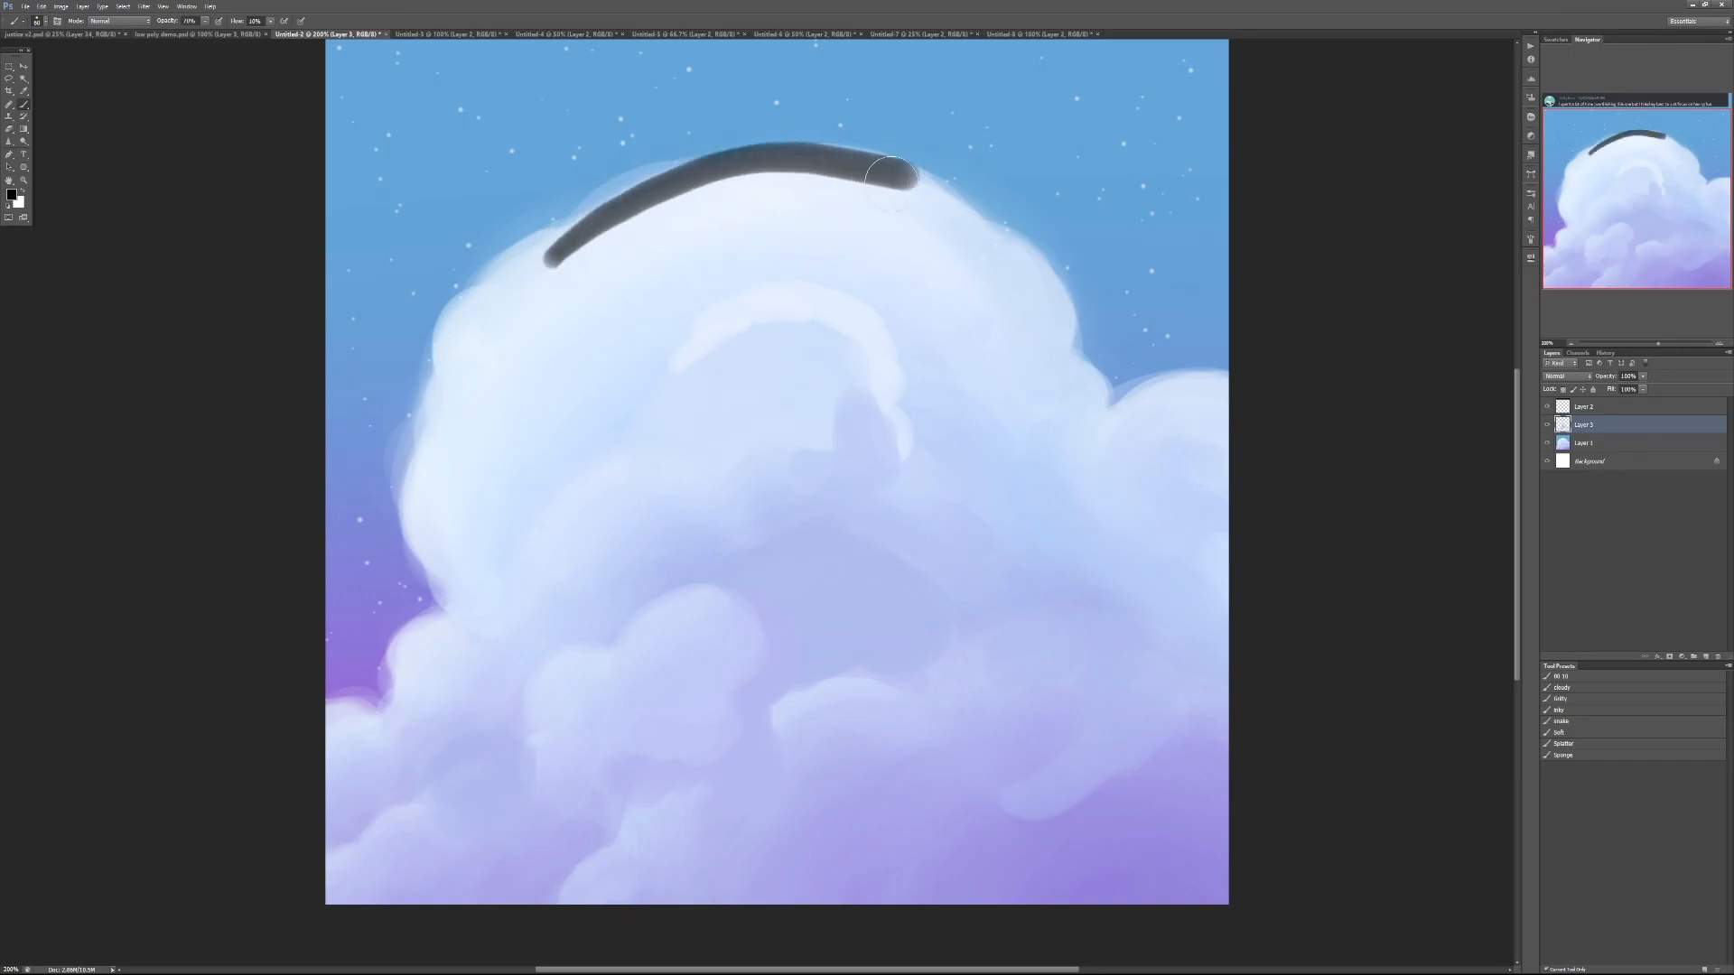
pyautogui.moveTo(638, 364); pyautogui.dragTo(885, 311)
pyautogui.moveTo(576, 665); pyautogui.dragTo(782, 614)
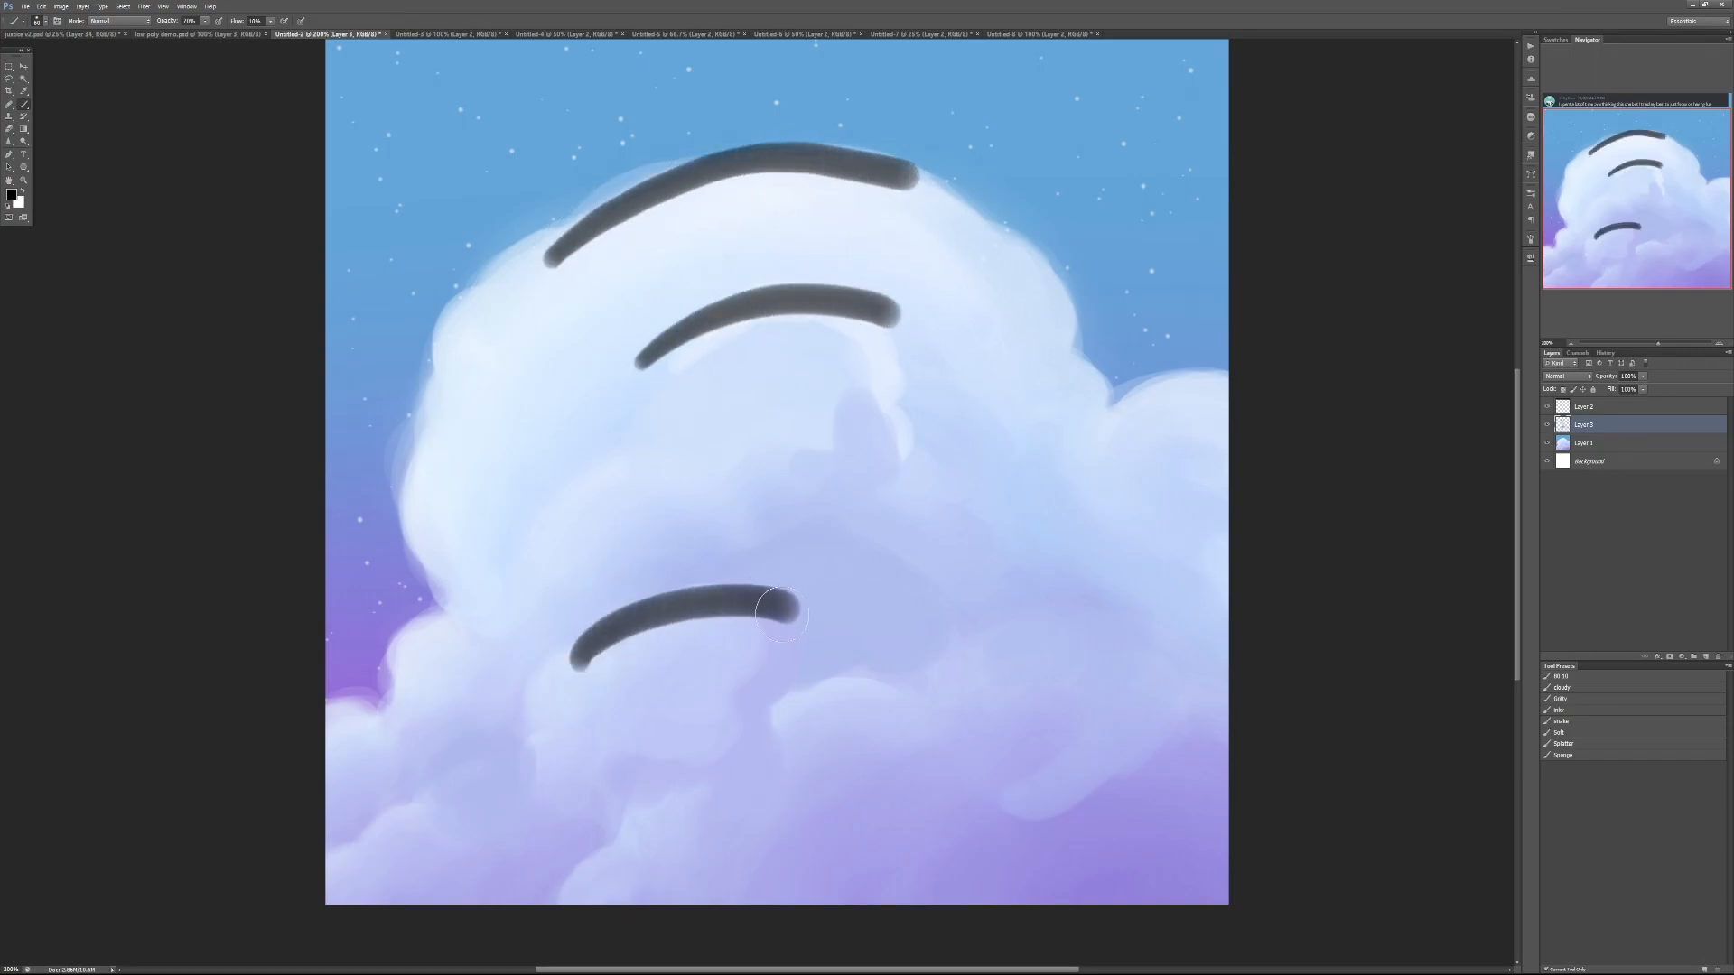
pyautogui.moveTo(760, 718); pyautogui.dragTo(919, 688)
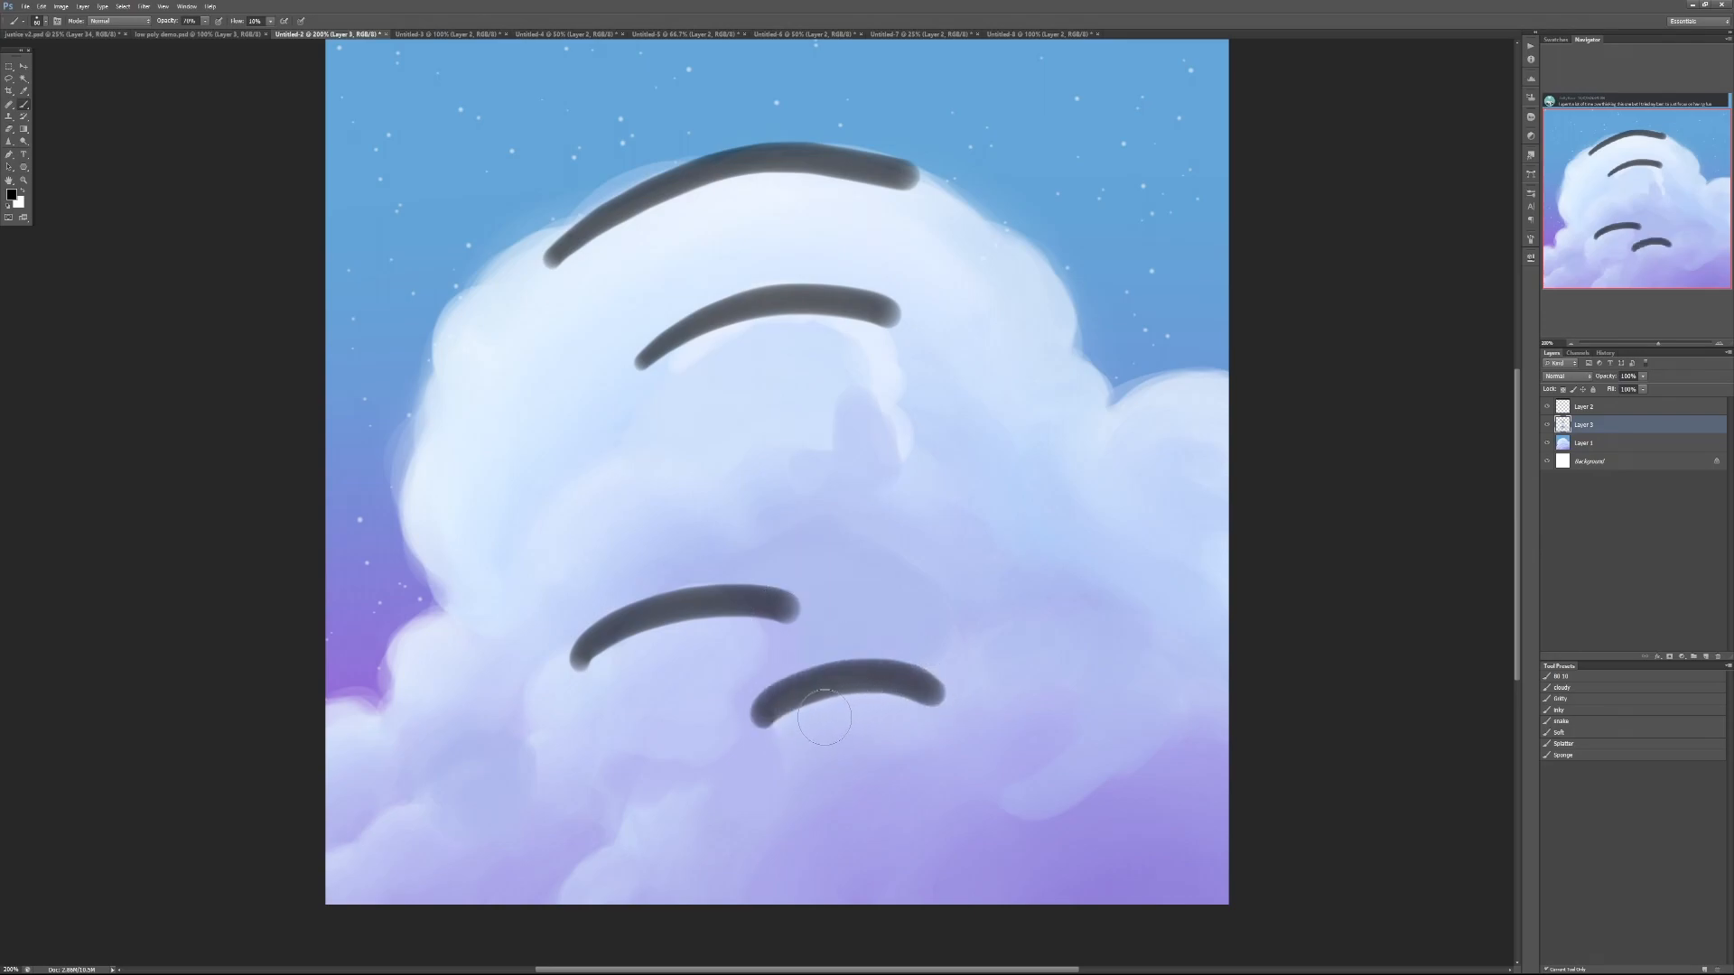
pyautogui.moveTo(919, 585)
pyautogui.mouseDown()
pyautogui.moveTo(997, 298)
pyautogui.moveTo(1105, 499)
pyautogui.mouseUp()
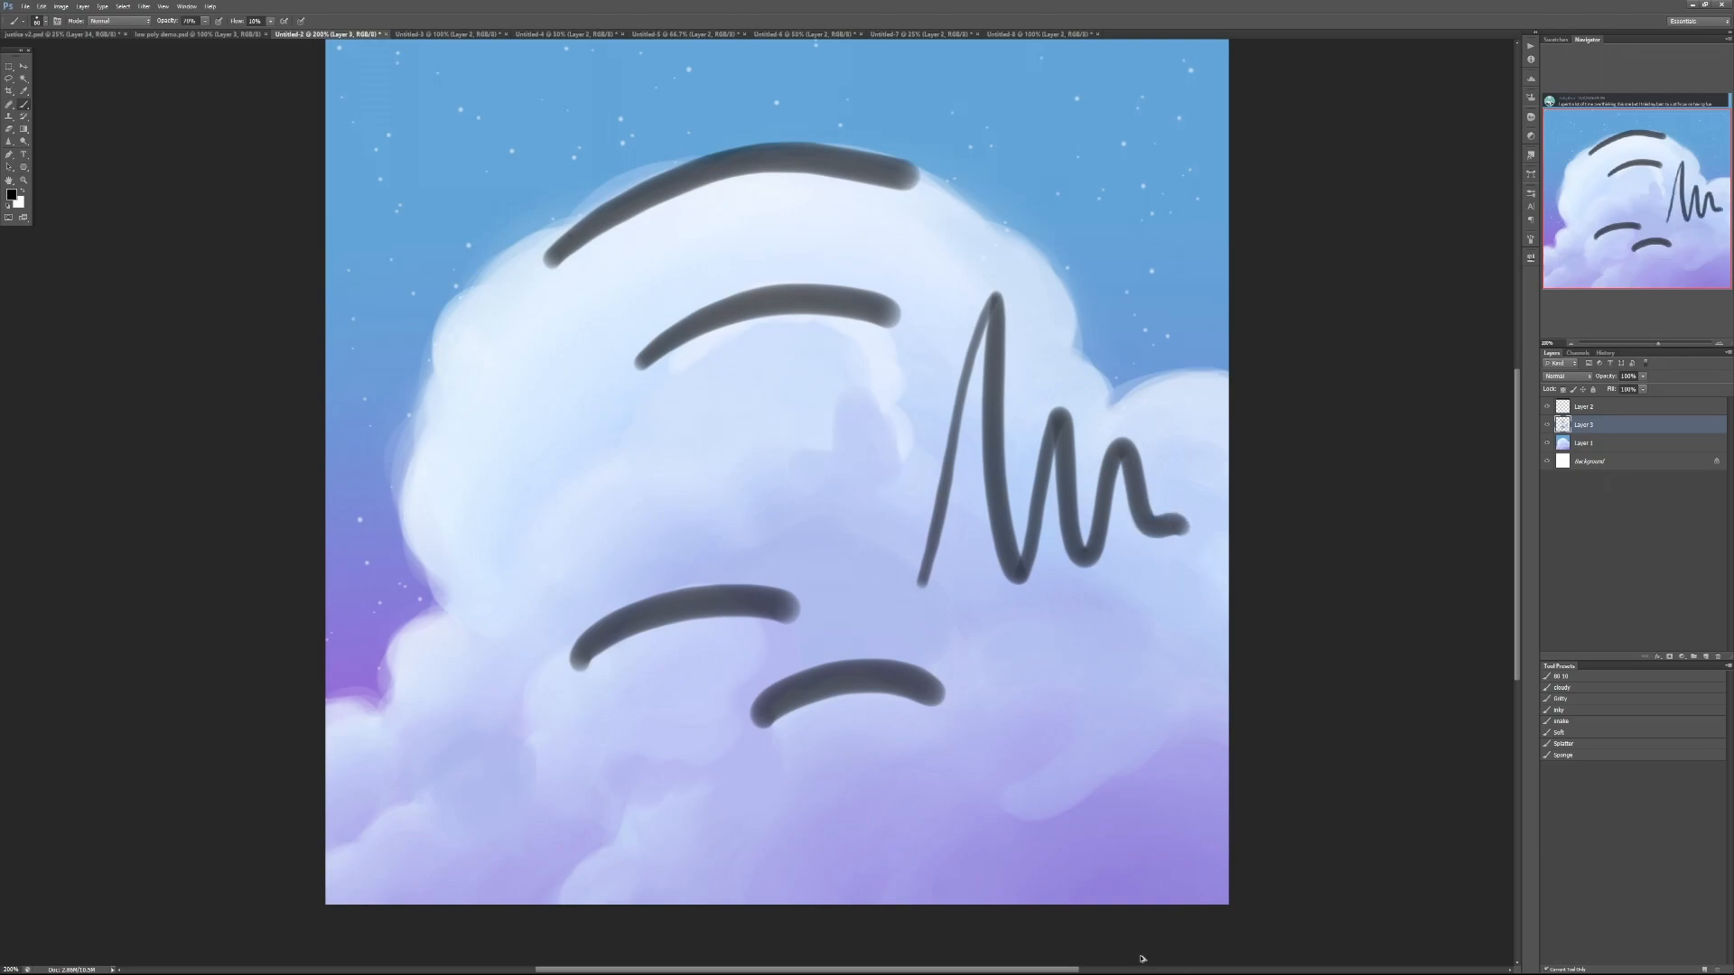
pyautogui.hotkey('ctrl', 'z')
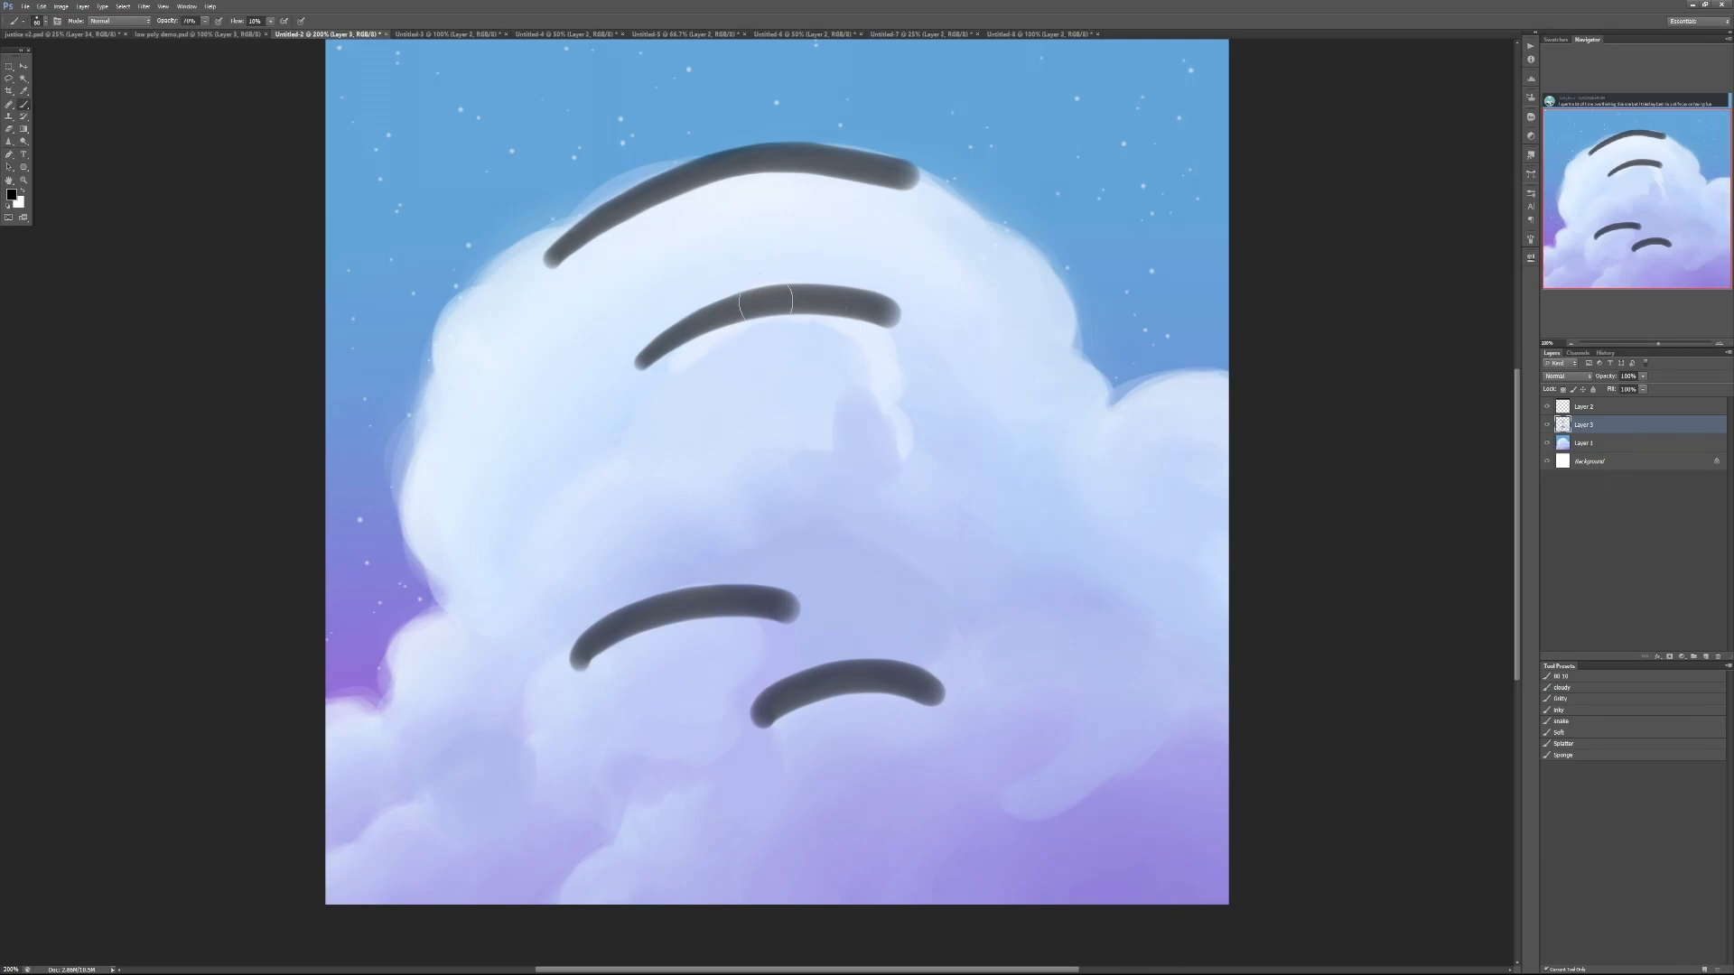
# Try a line down through the black arcs, and undo it along with all arcs below the top one
pyautogui.moveTo(742, 171)
pyautogui.mouseDown()
pyautogui.moveTo(784, 339)
pyautogui.moveTo(750, 637)
pyautogui.mouseUp()
pyautogui.hotkey('ctrl', 'alt', 'z')
pyautogui.hotkey('ctrl', 'alt', 'z')
pyautogui.hotkey('ctrl', 'alt', 'z')
pyautogui.hotkey('ctrl', 'alt', 'z')
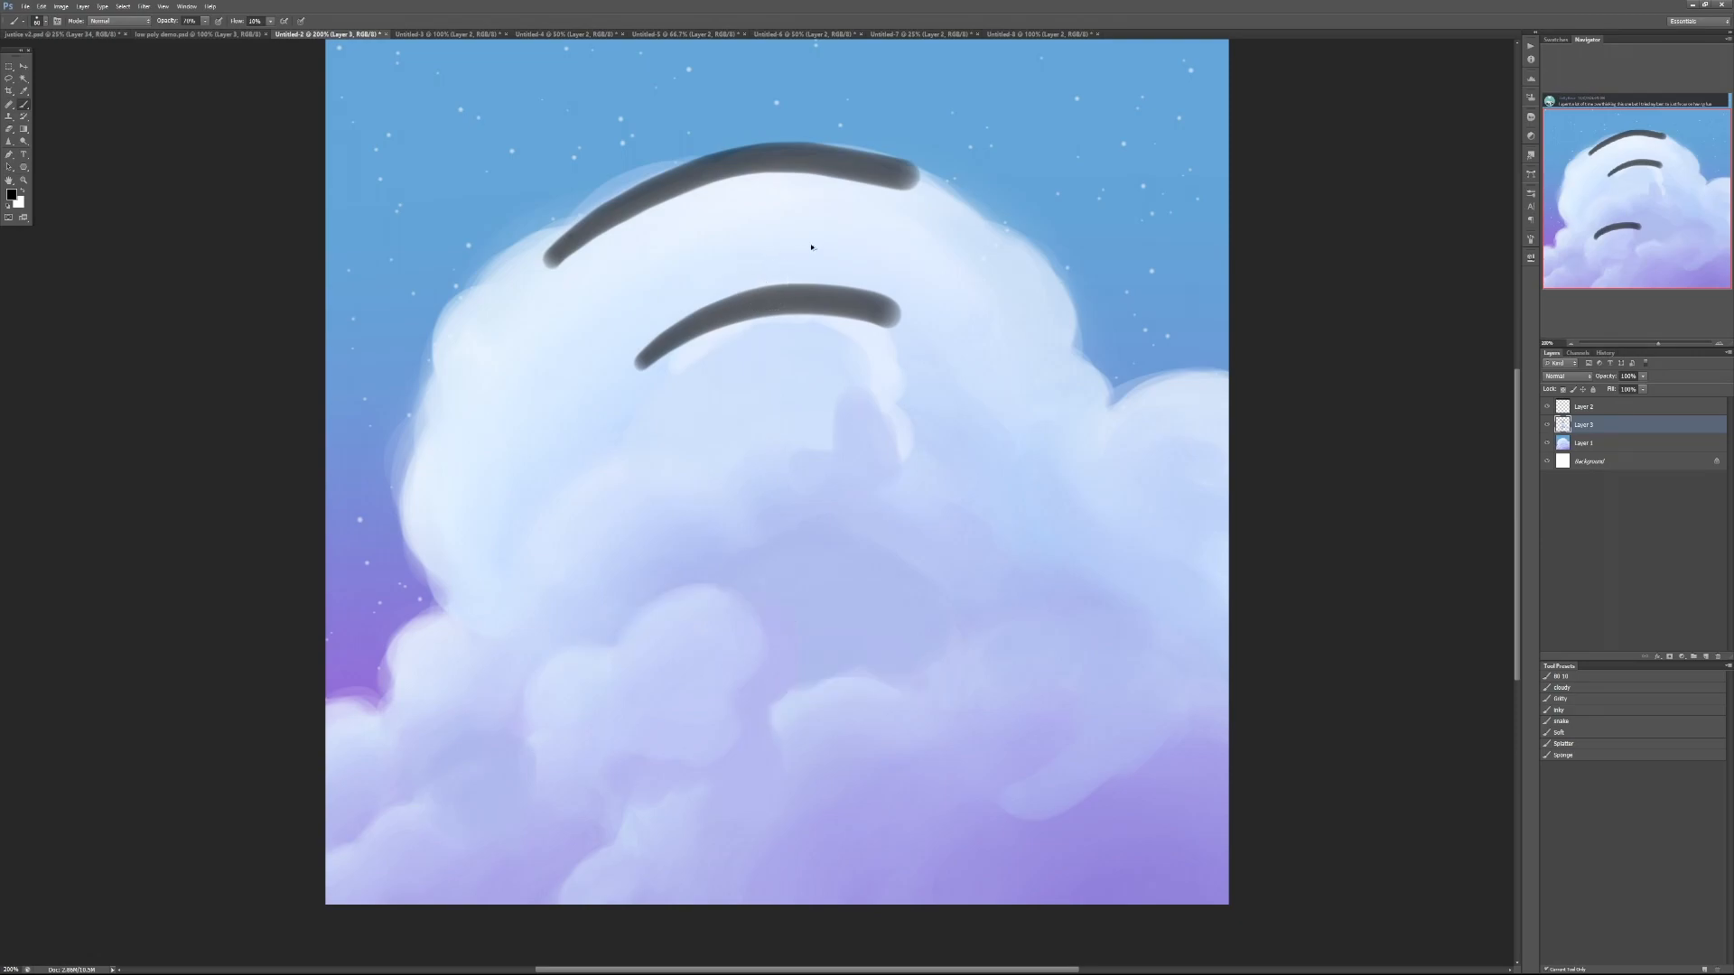
pyautogui.hotkey('ctrl', 'alt', 'z')
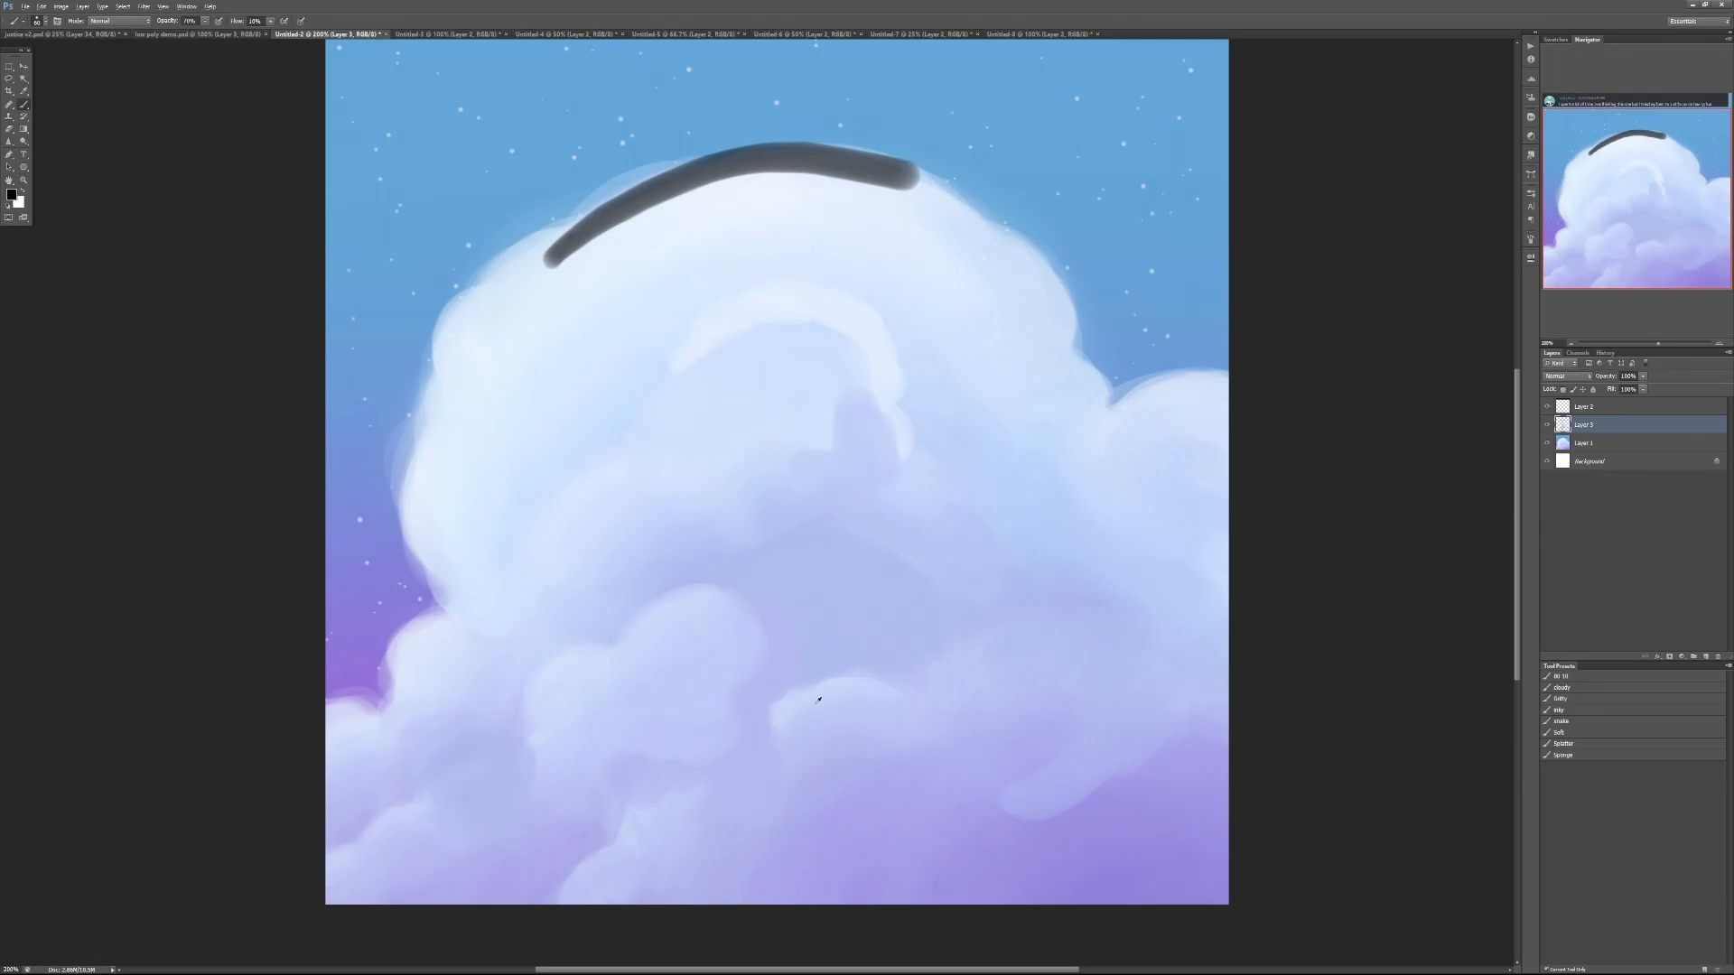
# Try strokes in a sampled tone on the lower middle puff, and undo them with the black arc and inner shading
pyautogui.keyDown('alt'); pyautogui.click(787, 690); pyautogui.keyUp('alt')
pyautogui.moveTo(779, 708); pyautogui.dragTo(800, 694)
pyautogui.moveTo(883, 734); pyautogui.dragTo(891, 788)
pyautogui.hotkey('ctrl', 'alt', 'z')
pyautogui.hotkey('ctrl', 'alt', 'z')
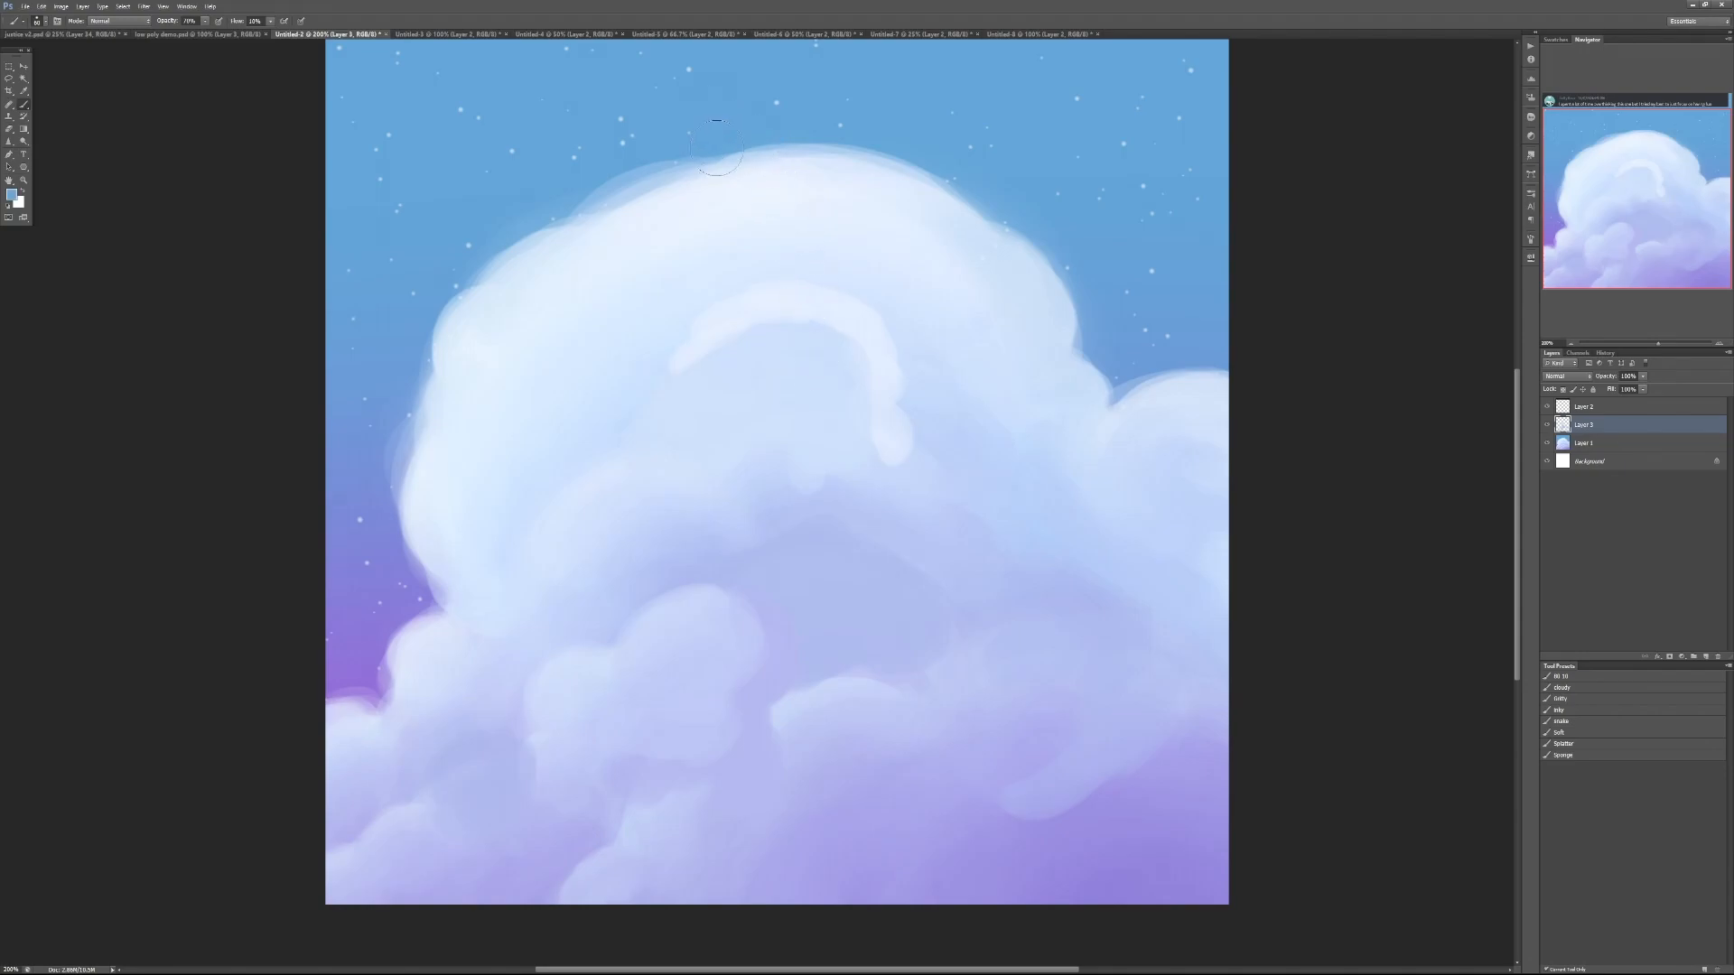
# Glaze the large upper cloud and the lobes below its left side with sky blue at 30% opacity using a much larger brush
pyautogui.press(']')
pyautogui.press(']')
pyautogui.press(']')
pyautogui.press(']')
pyautogui.press(']')
pyautogui.press(']')
pyautogui.press('3')
pyautogui.click(474, 558)
pyautogui.moveTo(474, 558)
pyautogui.mouseDown()
pyautogui.moveTo(471, 420)
pyautogui.moveTo(511, 317)
pyautogui.moveTo(588, 261)
pyautogui.moveTo(712, 213)
pyautogui.moveTo(794, 207)
pyautogui.moveTo(963, 302)
pyautogui.moveTo(696, 384)
pyautogui.moveTo(524, 567)
pyautogui.moveTo(793, 384)
pyautogui.moveTo(979, 398)
pyautogui.moveTo(1026, 379)
pyautogui.moveTo(1129, 478)
pyautogui.mouseUp()
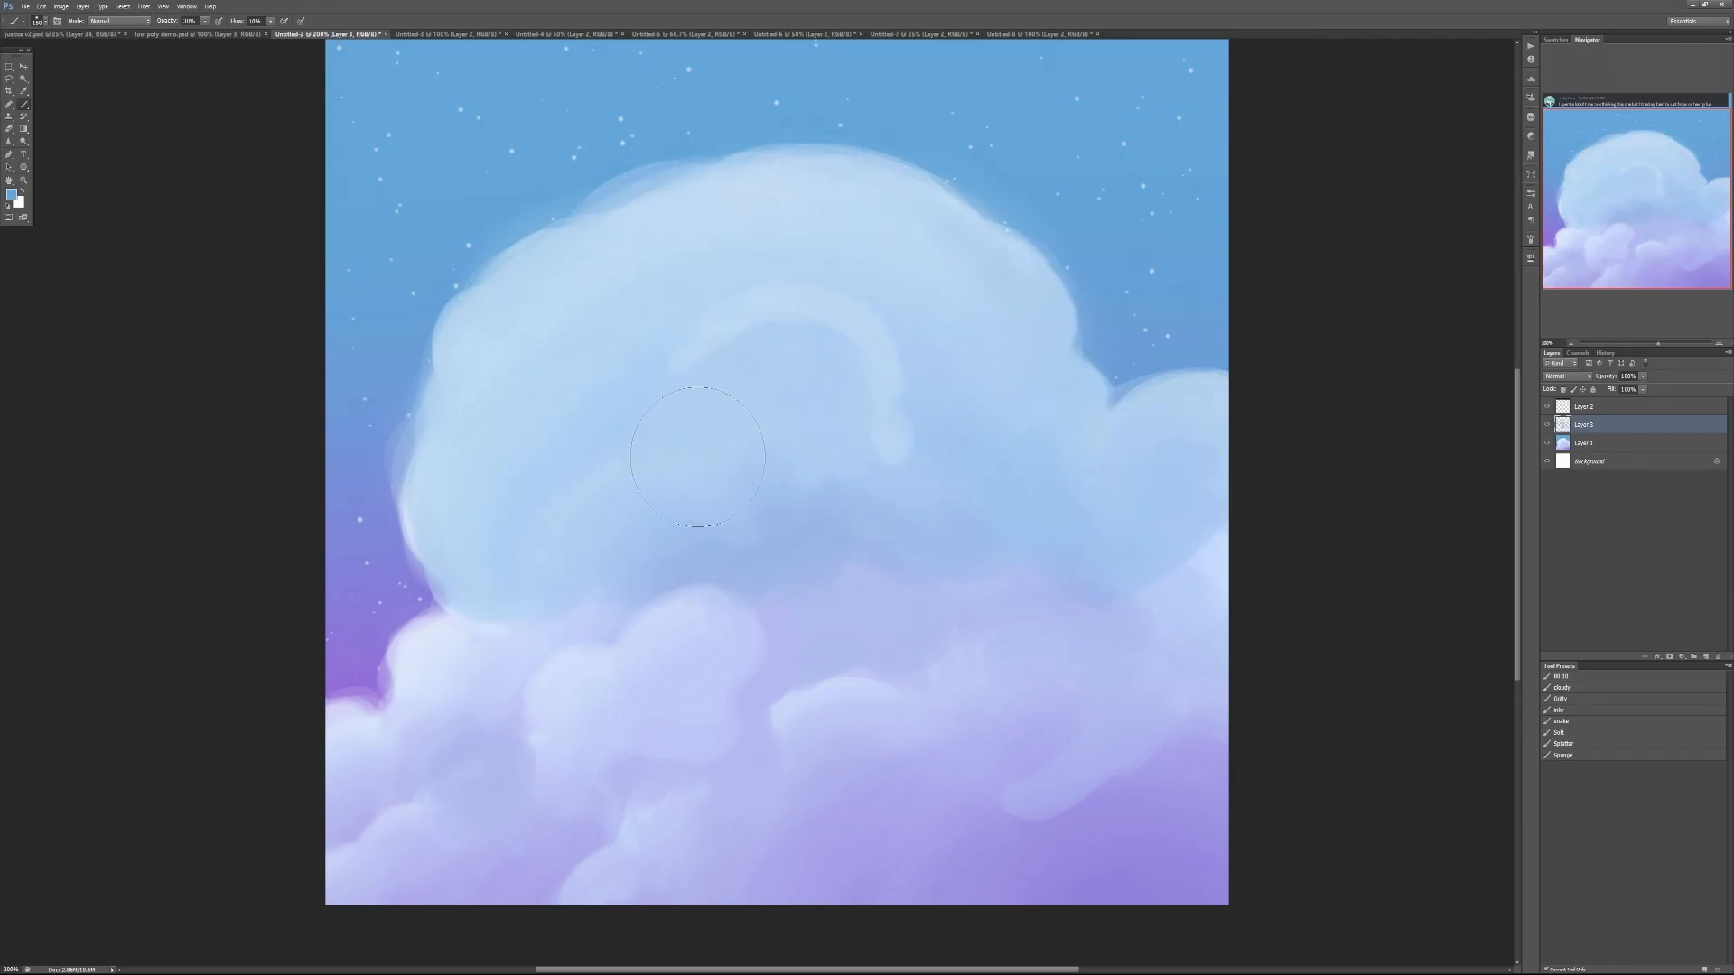
pyautogui.moveTo(541, 638)
pyautogui.mouseDown()
pyautogui.moveTo(449, 665)
pyautogui.moveTo(540, 604)
pyautogui.moveTo(646, 708)
pyautogui.moveTo(452, 433)
pyautogui.moveTo(515, 334)
pyautogui.moveTo(592, 283)
pyautogui.moveTo(619, 329)
pyautogui.moveTo(716, 387)
pyautogui.moveTo(851, 198)
pyautogui.moveTo(704, 474)
pyautogui.moveTo(869, 486)
pyautogui.moveTo(1013, 326)
pyautogui.moveTo(1050, 520)
pyautogui.moveTo(1165, 488)
pyautogui.moveTo(994, 614)
pyautogui.mouseUp()
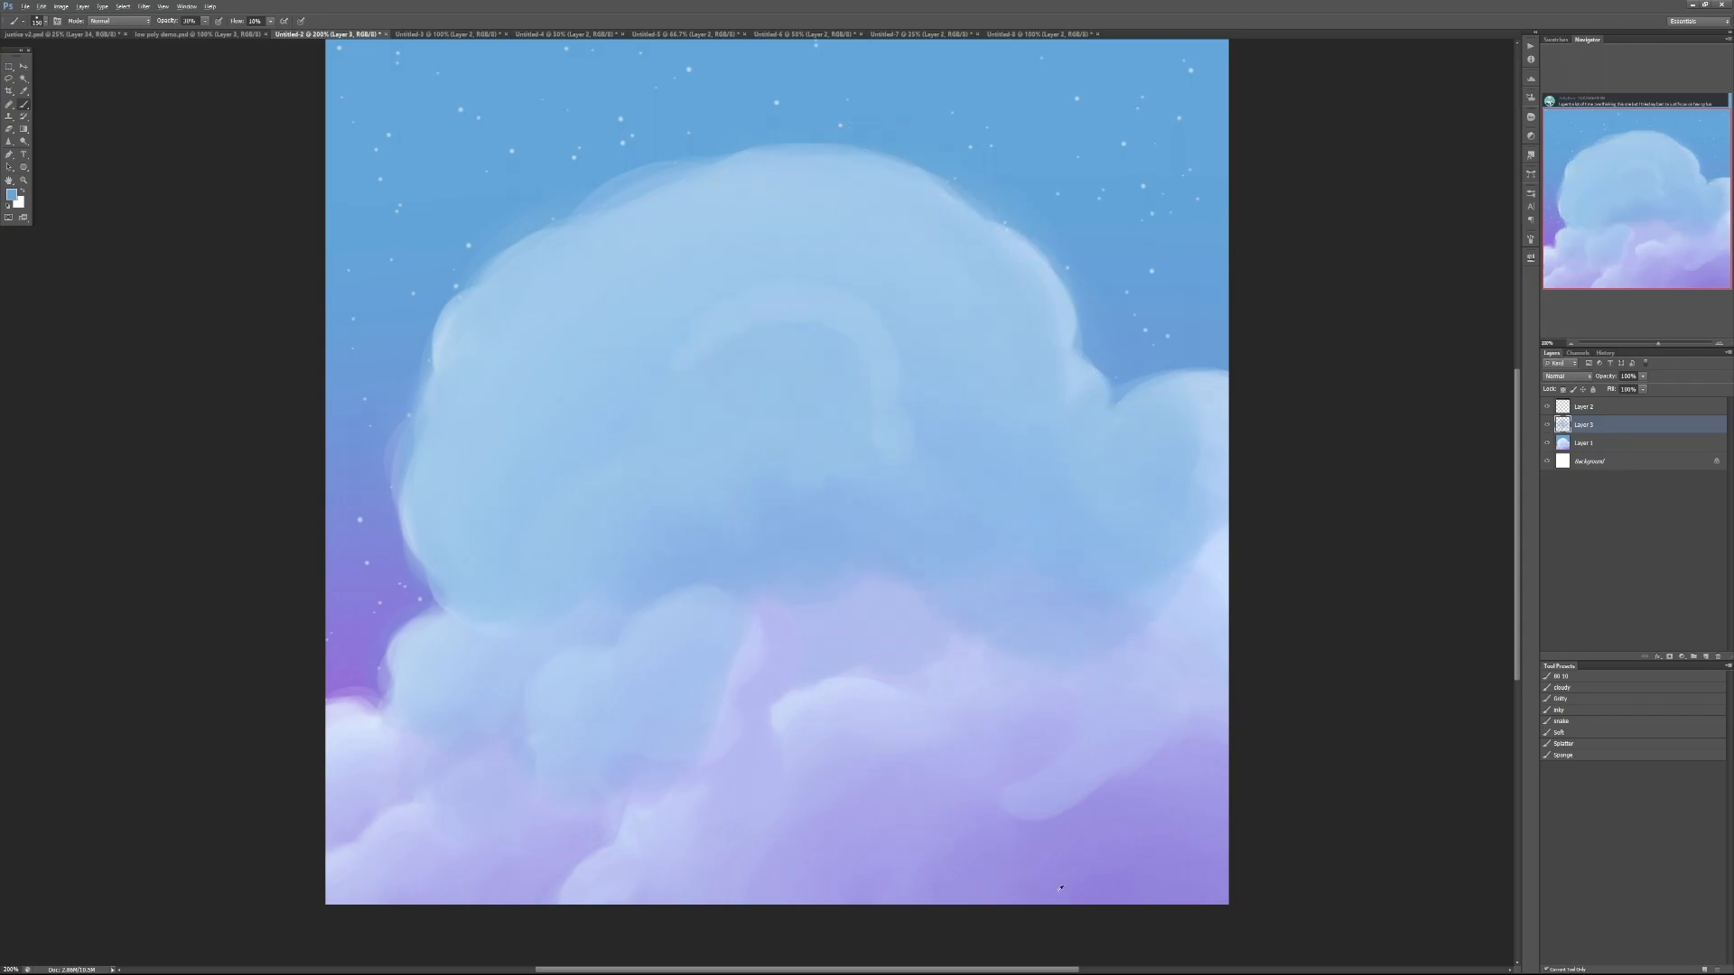
# Choose a darker purple as the foreground colour and glaze the lower cloud bank and middle shadows at 30% opacity
pyautogui.click(12, 194)
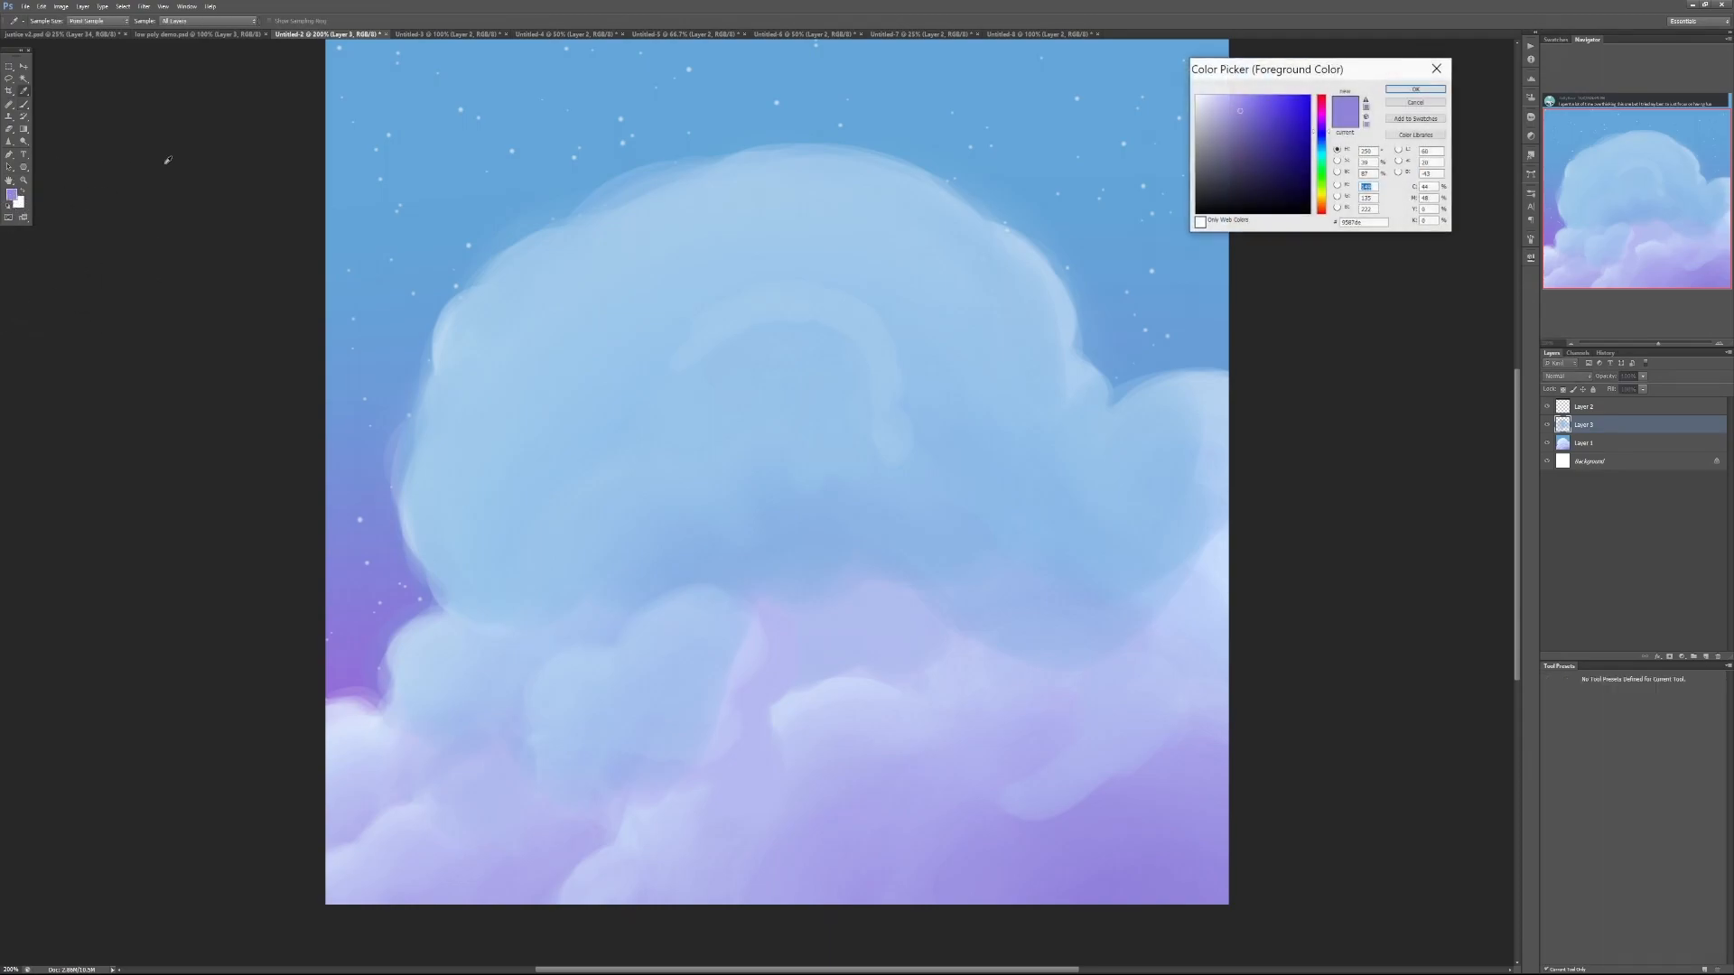
pyautogui.click(1240, 110)
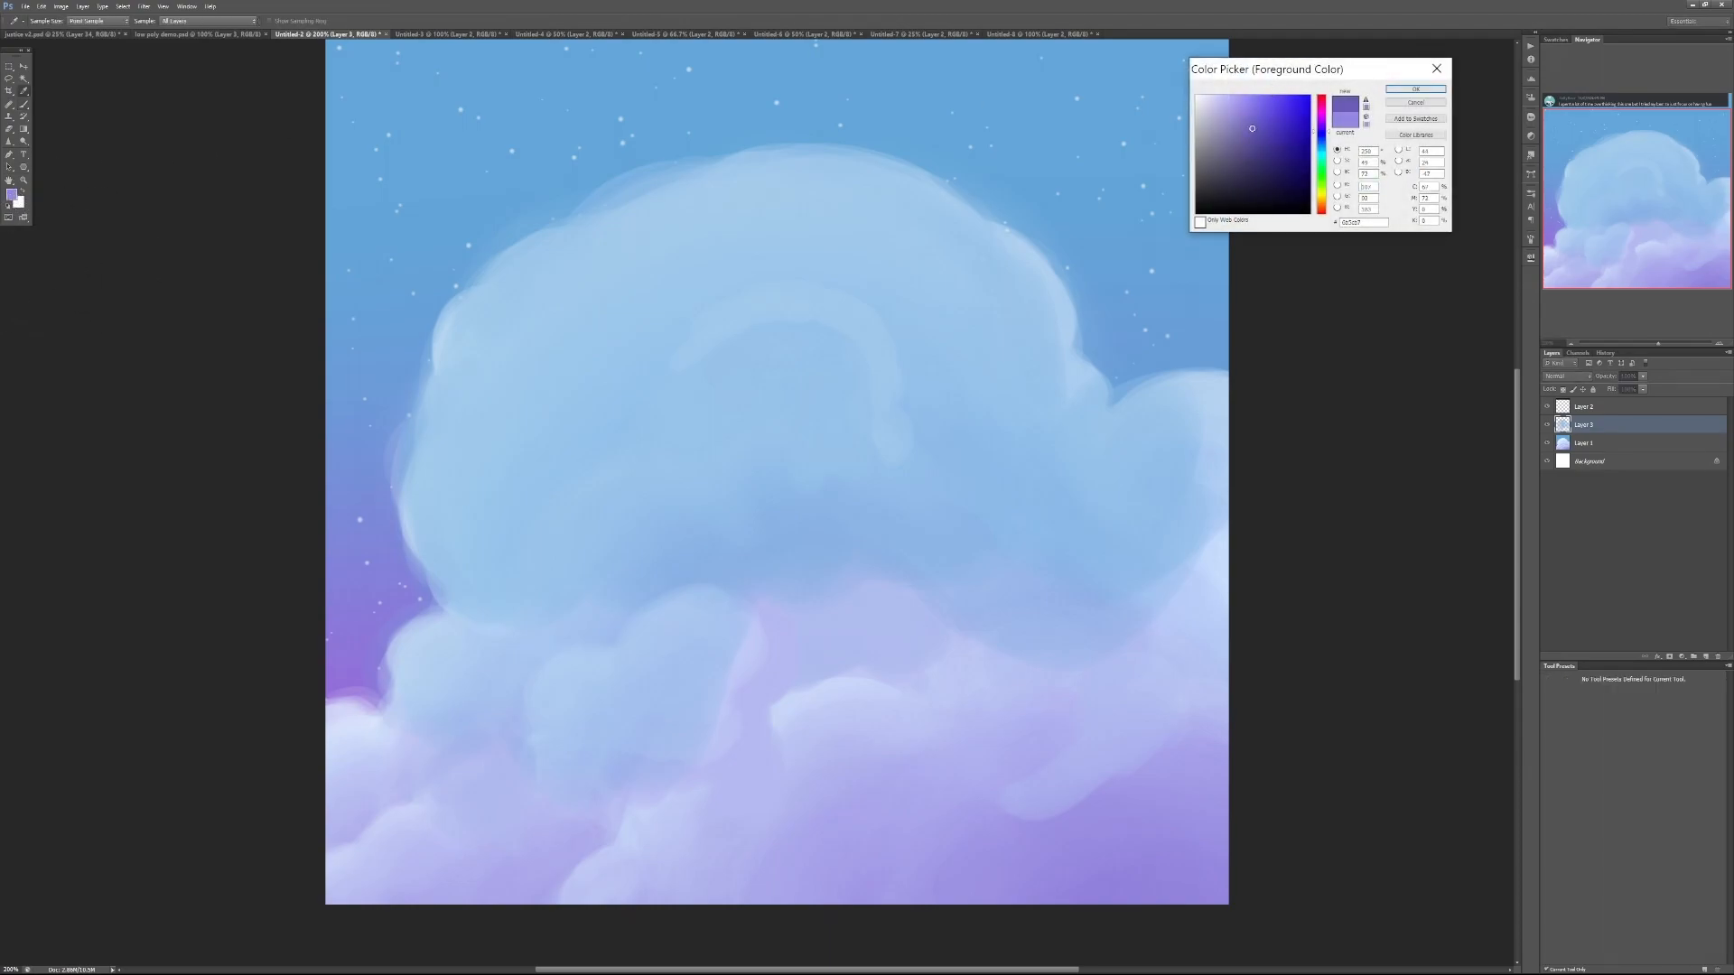
pyautogui.click(1415, 89)
pyautogui.moveTo(1203, 506)
pyautogui.mouseDown()
pyautogui.moveTo(1157, 617)
pyautogui.moveTo(1168, 855)
pyautogui.mouseUp()
pyautogui.press('3')
pyautogui.moveTo(1215, 781)
pyautogui.mouseDown()
pyautogui.moveTo(1202, 817)
pyautogui.moveTo(1090, 668)
pyautogui.moveTo(983, 609)
pyautogui.moveTo(959, 930)
pyautogui.moveTo(831, 720)
pyautogui.moveTo(717, 804)
pyautogui.moveTo(533, 817)
pyautogui.moveTo(435, 905)
pyautogui.moveTo(321, 801)
pyautogui.mouseUp()
pyautogui.moveTo(751, 636)
pyautogui.mouseDown()
pyautogui.moveTo(1015, 474)
pyautogui.moveTo(1161, 519)
pyautogui.mouseUp()
pyautogui.moveTo(632, 623); pyautogui.dragTo(496, 736)
# With sampled tones at 50% opacity, blend the middle shadows and paint a light blue central puff with purple shadow behind it
pyautogui.keyDown('alt'); pyautogui.click(902, 542); pyautogui.keyUp('alt')
pyautogui.press('5')
pyautogui.moveTo(1065, 551); pyautogui.dragTo(812, 719)
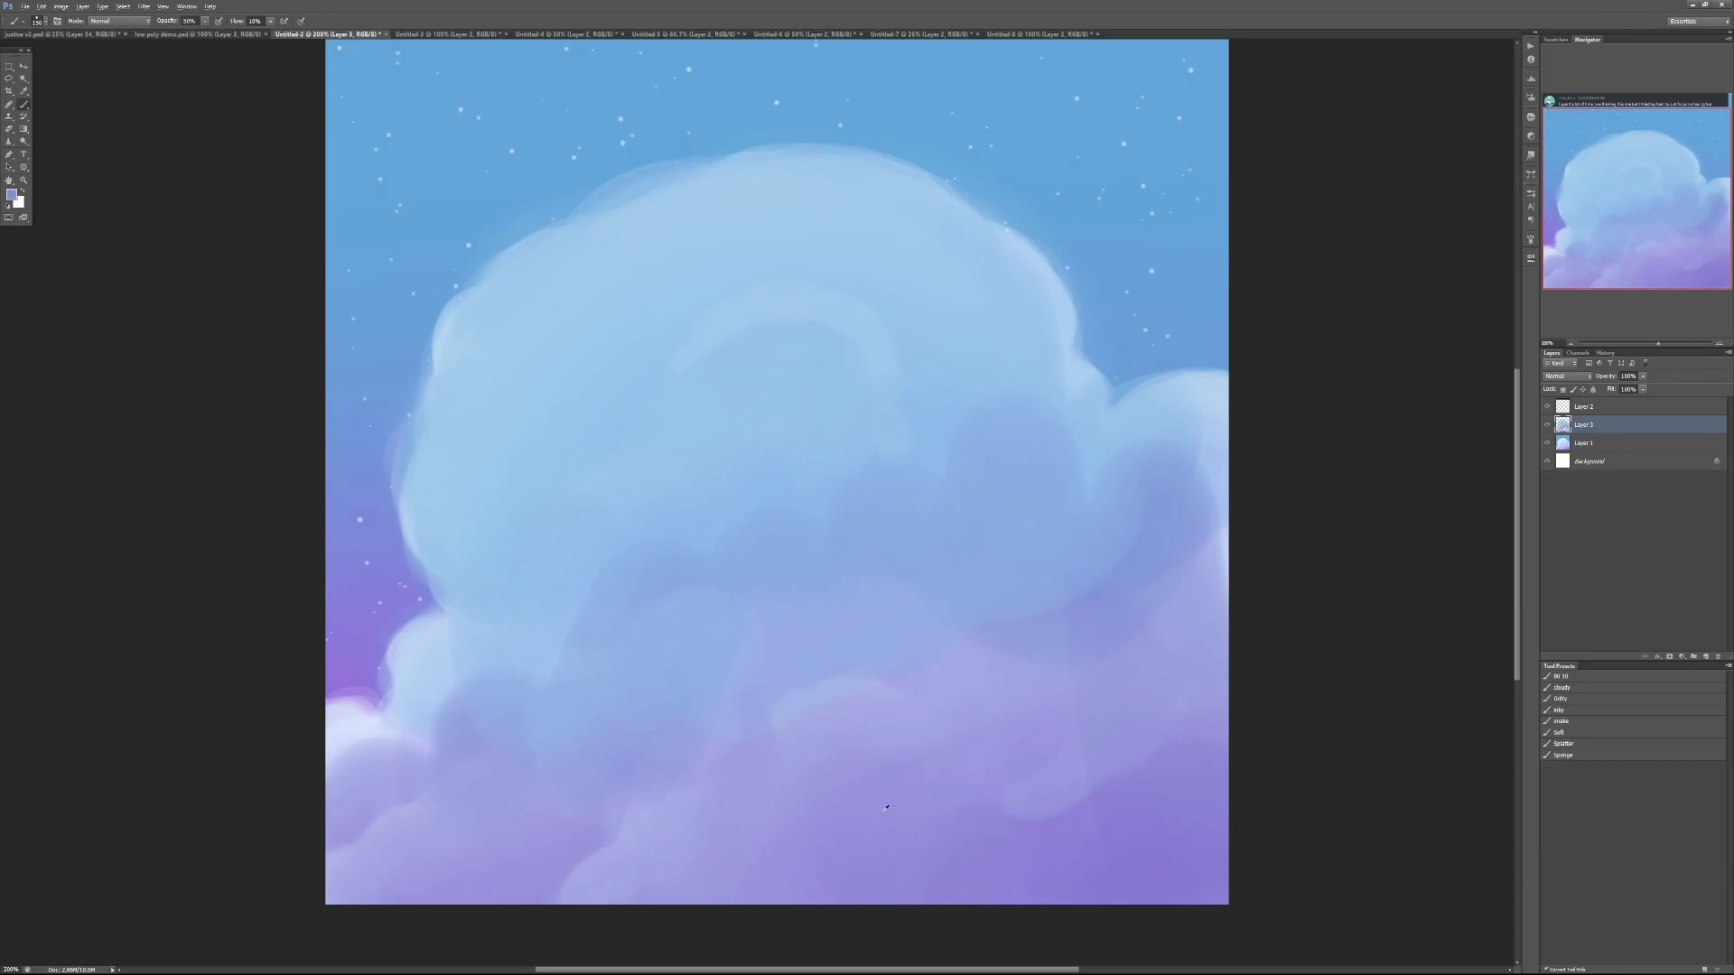
pyautogui.moveTo(690, 483); pyautogui.dragTo(813, 393)
pyautogui.moveTo(722, 560)
pyautogui.mouseDown()
pyautogui.moveTo(909, 484)
pyautogui.moveTo(829, 585)
pyautogui.mouseUp()
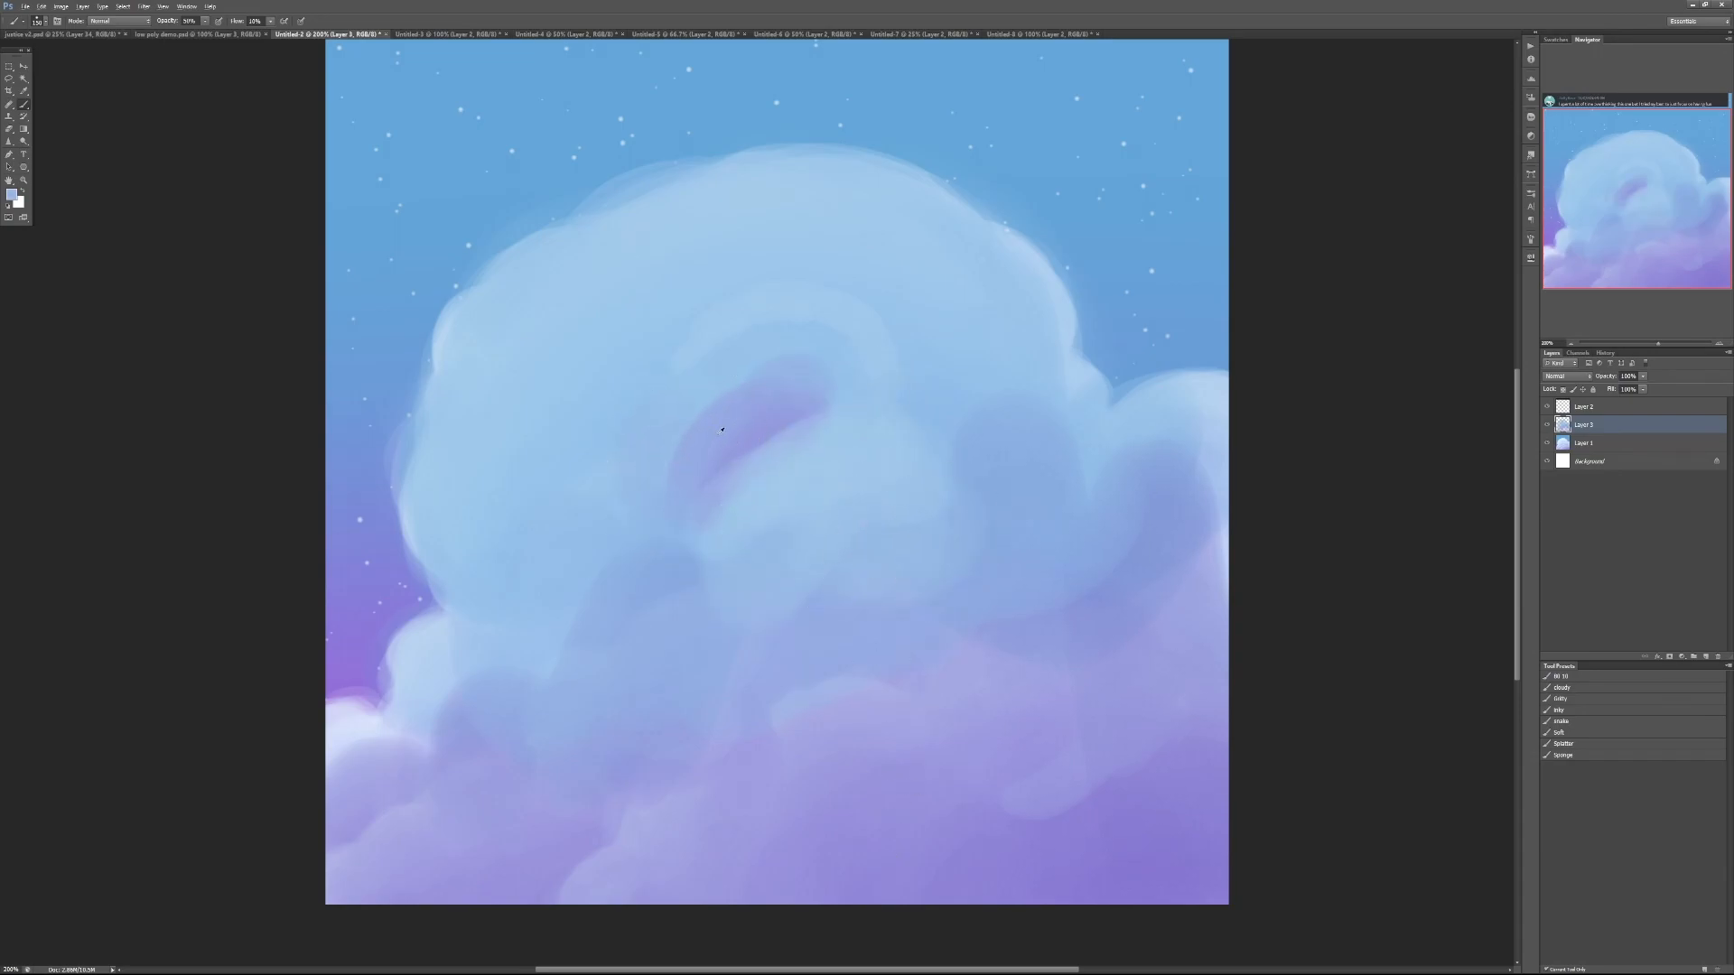
pyautogui.moveTo(825, 328)
pyautogui.mouseDown()
pyautogui.moveTo(795, 310)
pyautogui.moveTo(689, 317)
pyautogui.moveTo(794, 310)
pyautogui.moveTo(928, 352)
pyautogui.mouseUp()
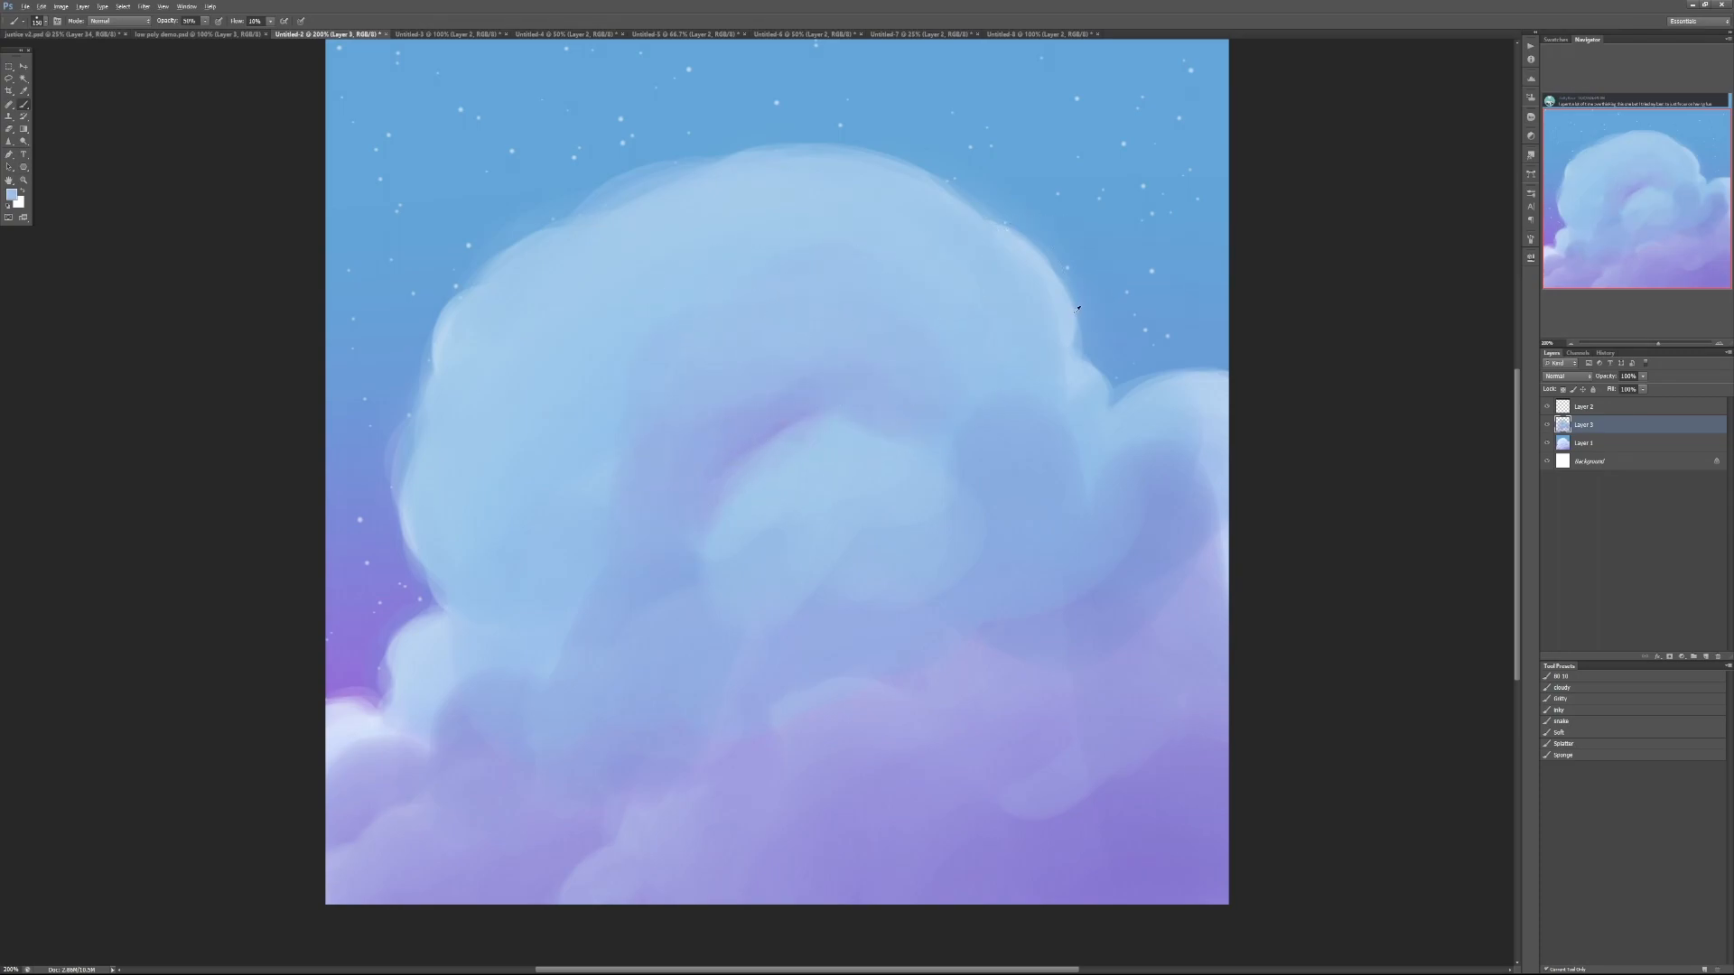
# Blend the large cloud's upper interior and its lower left lobes with soft light blue strokes
pyautogui.moveTo(962, 289)
pyautogui.mouseDown()
pyautogui.moveTo(700, 247)
pyautogui.moveTo(696, 279)
pyautogui.moveTo(762, 225)
pyautogui.moveTo(869, 254)
pyautogui.moveTo(959, 356)
pyautogui.moveTo(754, 398)
pyautogui.mouseUp()
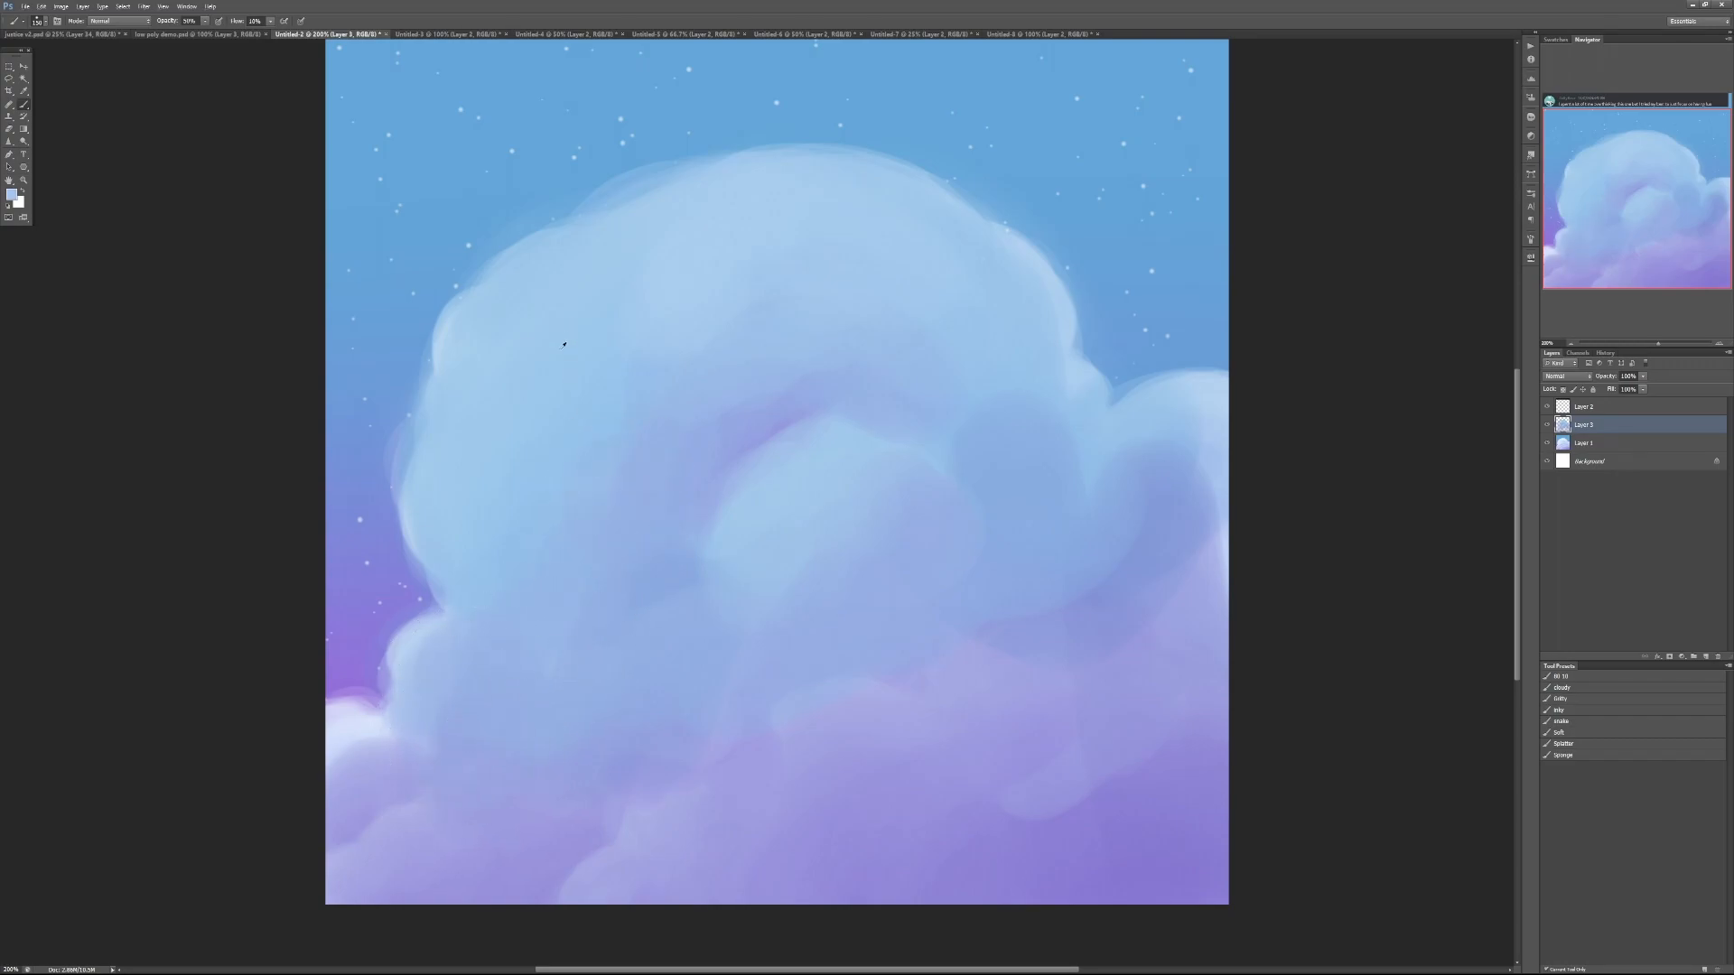
pyautogui.moveTo(440, 641); pyautogui.dragTo(454, 644)
pyautogui.moveTo(545, 607)
pyautogui.mouseDown()
pyautogui.moveTo(537, 632)
pyautogui.moveTo(506, 585)
pyautogui.moveTo(574, 578)
pyautogui.moveTo(606, 470)
pyautogui.mouseUp()
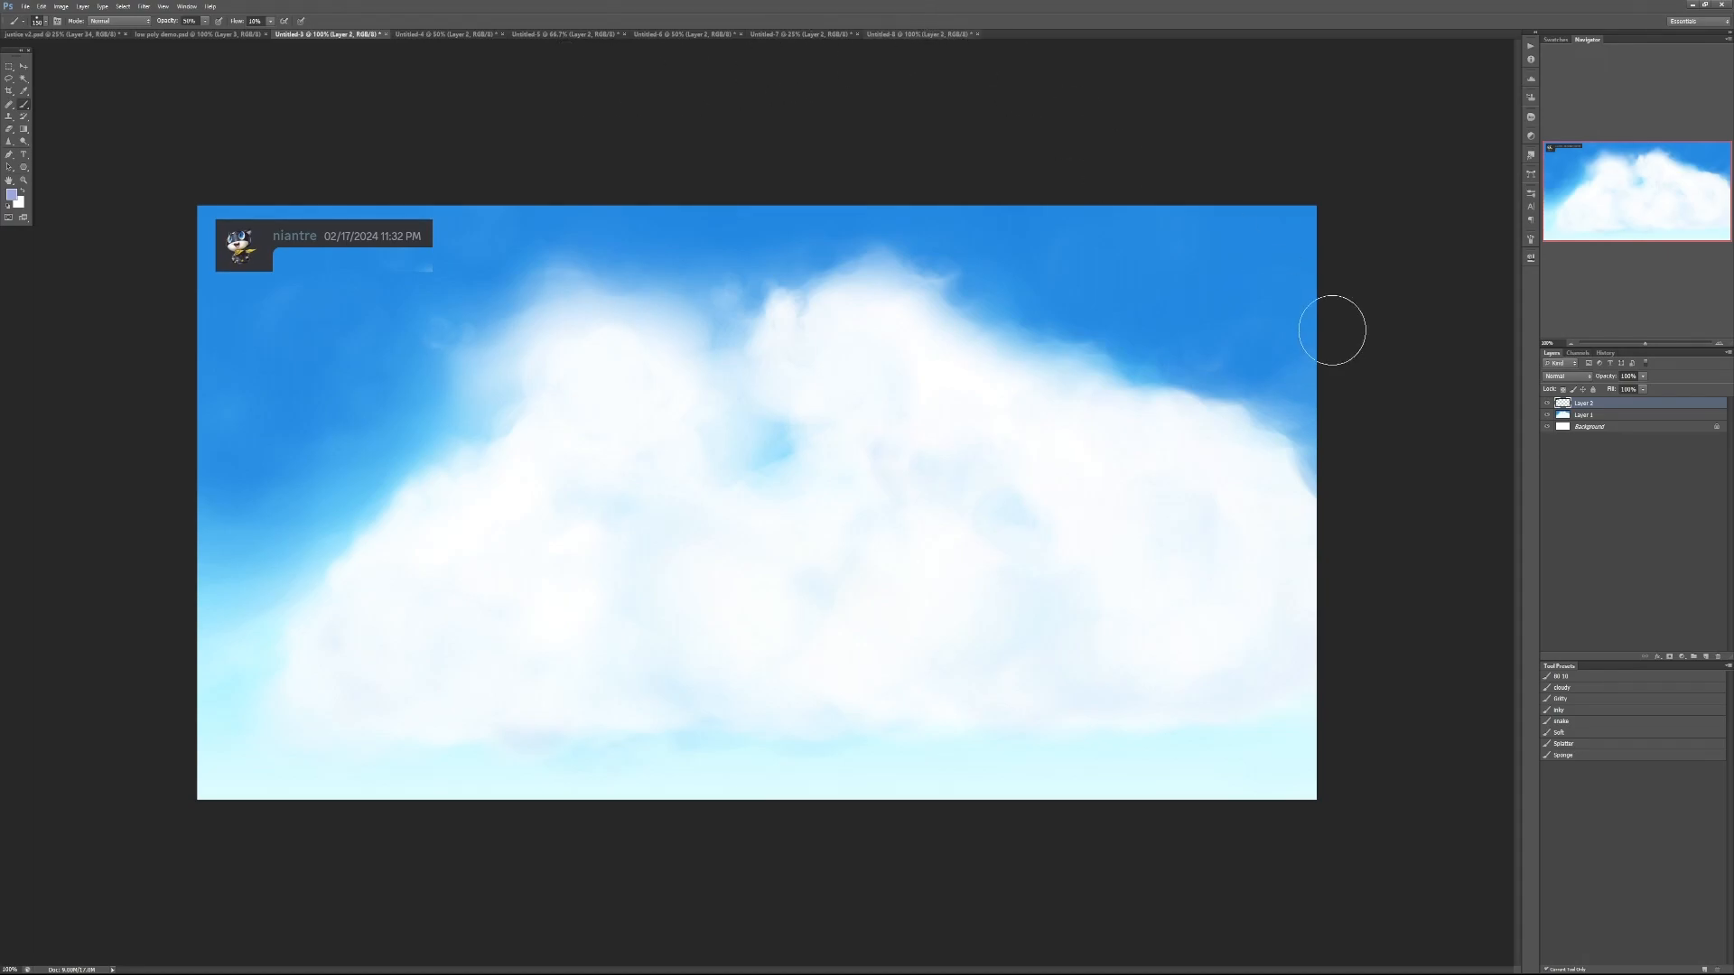
# In the white cloud painting, add a new layer and place it below Layer 2
pyautogui.click(1703, 657)
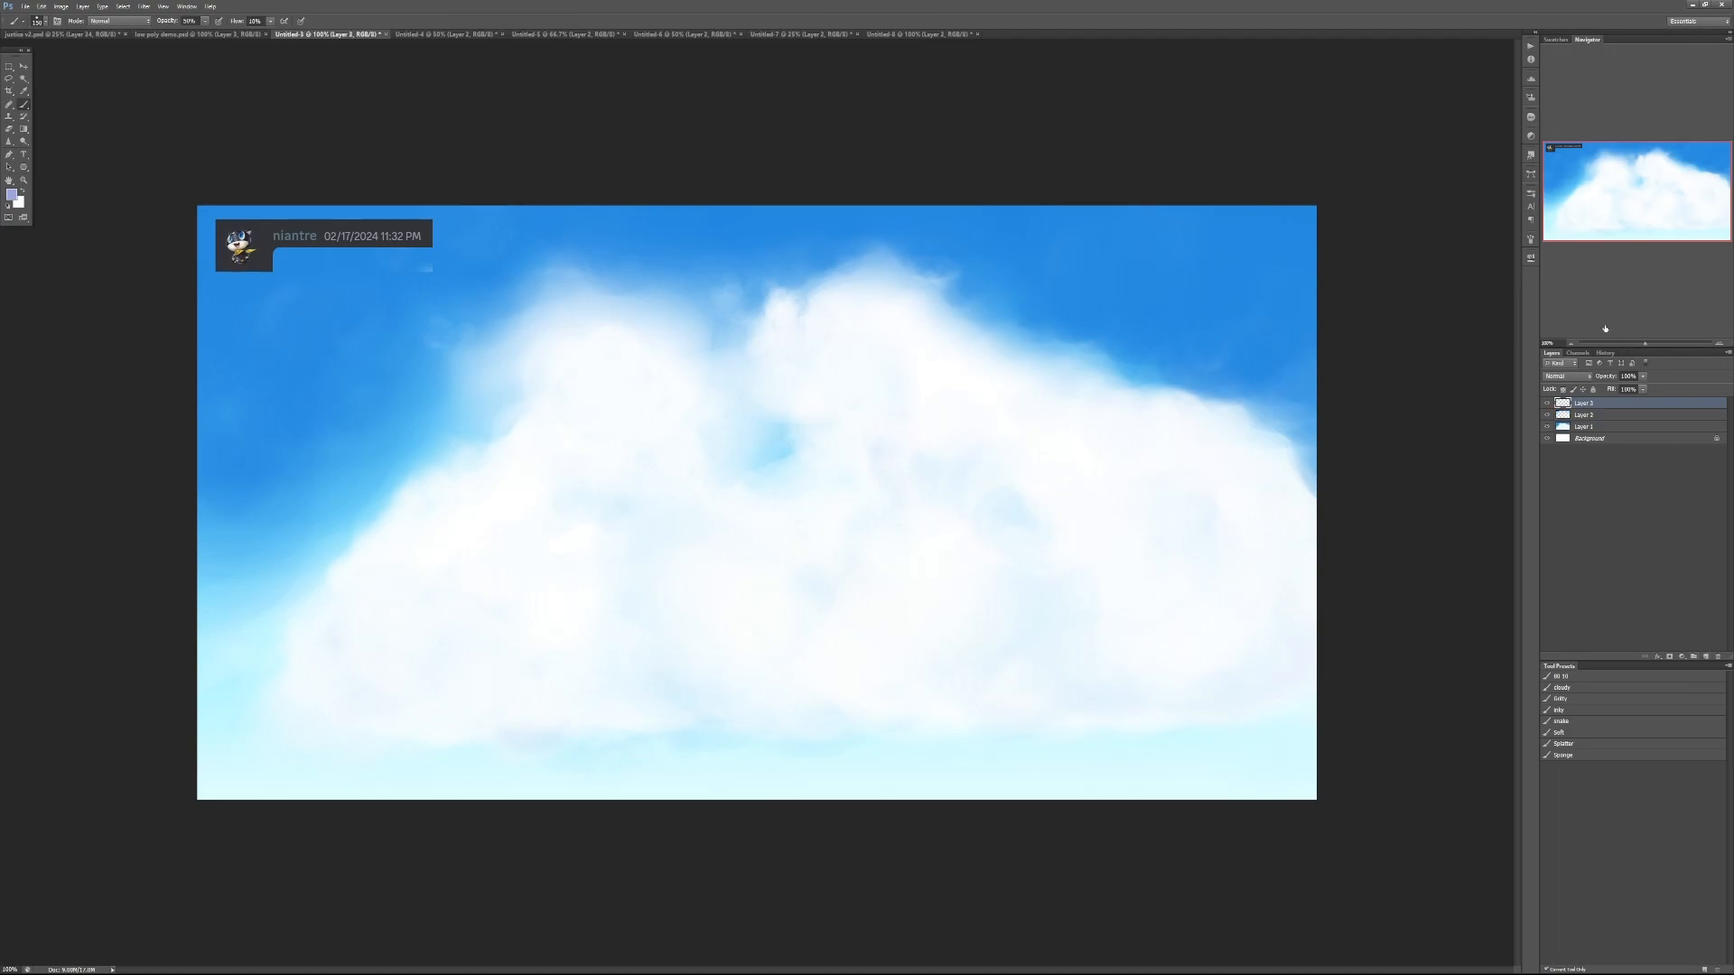
pyautogui.moveTo(1594, 415); pyautogui.dragTo(1599, 421)
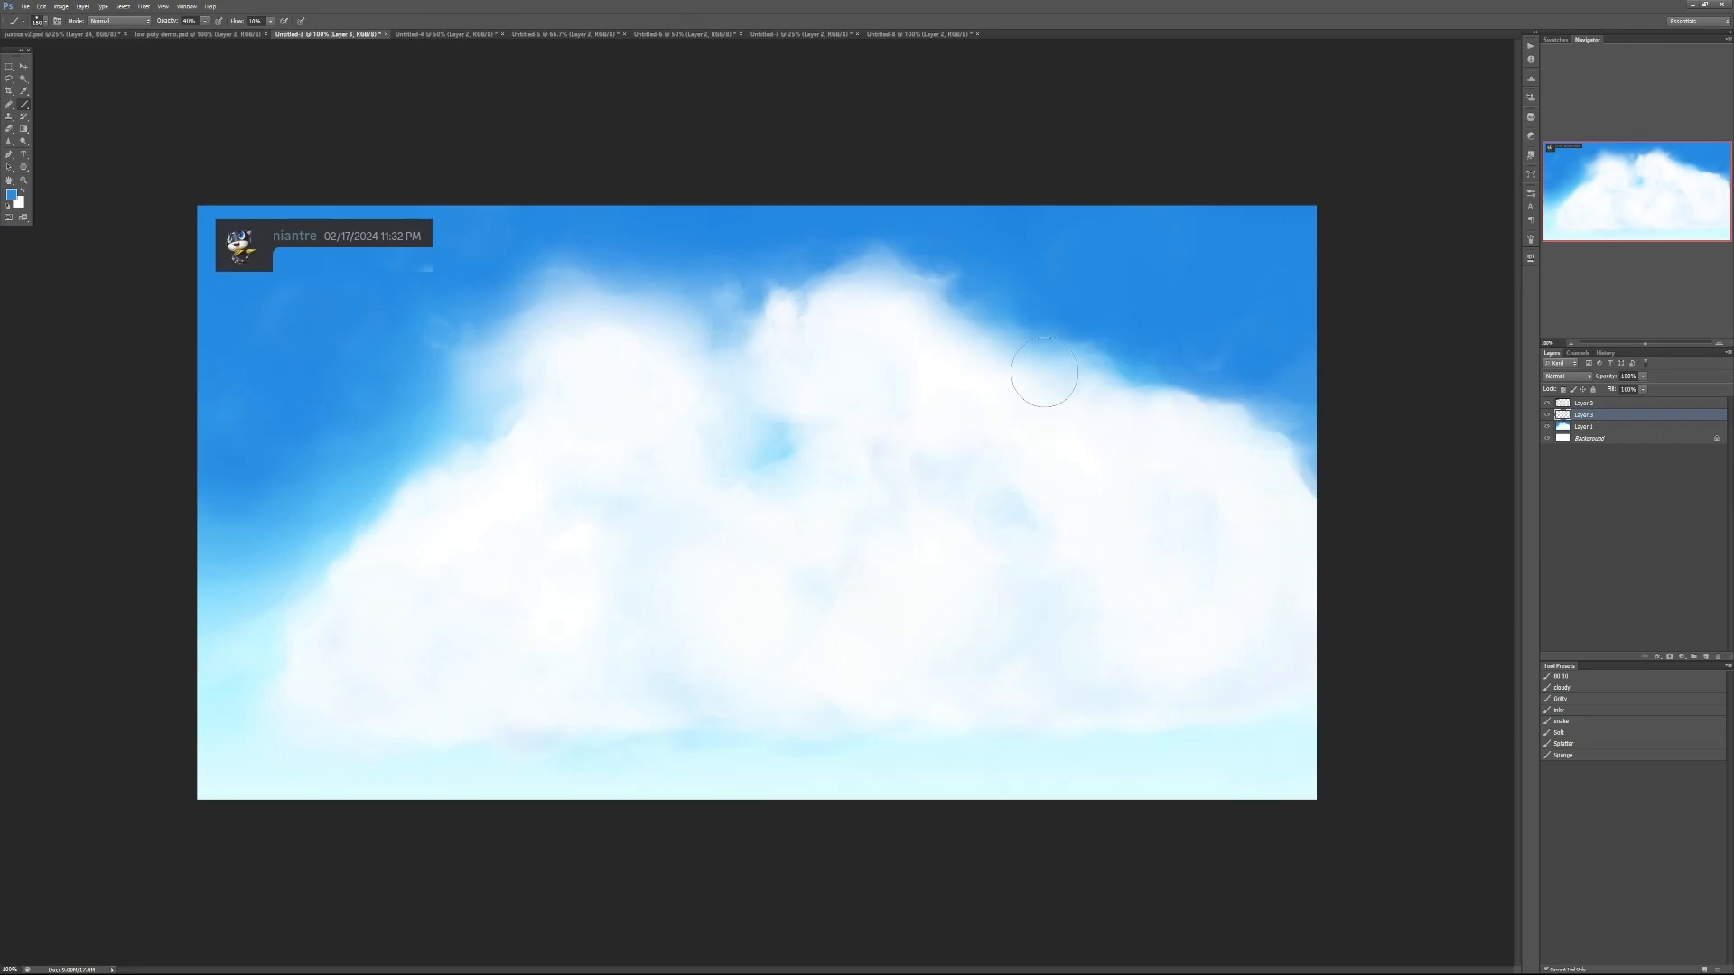
# Sketch black arrows showing light falling from the upper left across the cloud, undoing each one
pyautogui.press('d')
pyautogui.moveTo(544, 322)
pyautogui.mouseDown()
pyautogui.moveTo(752, 686)
pyautogui.moveTo(782, 490)
pyautogui.mouseUp()
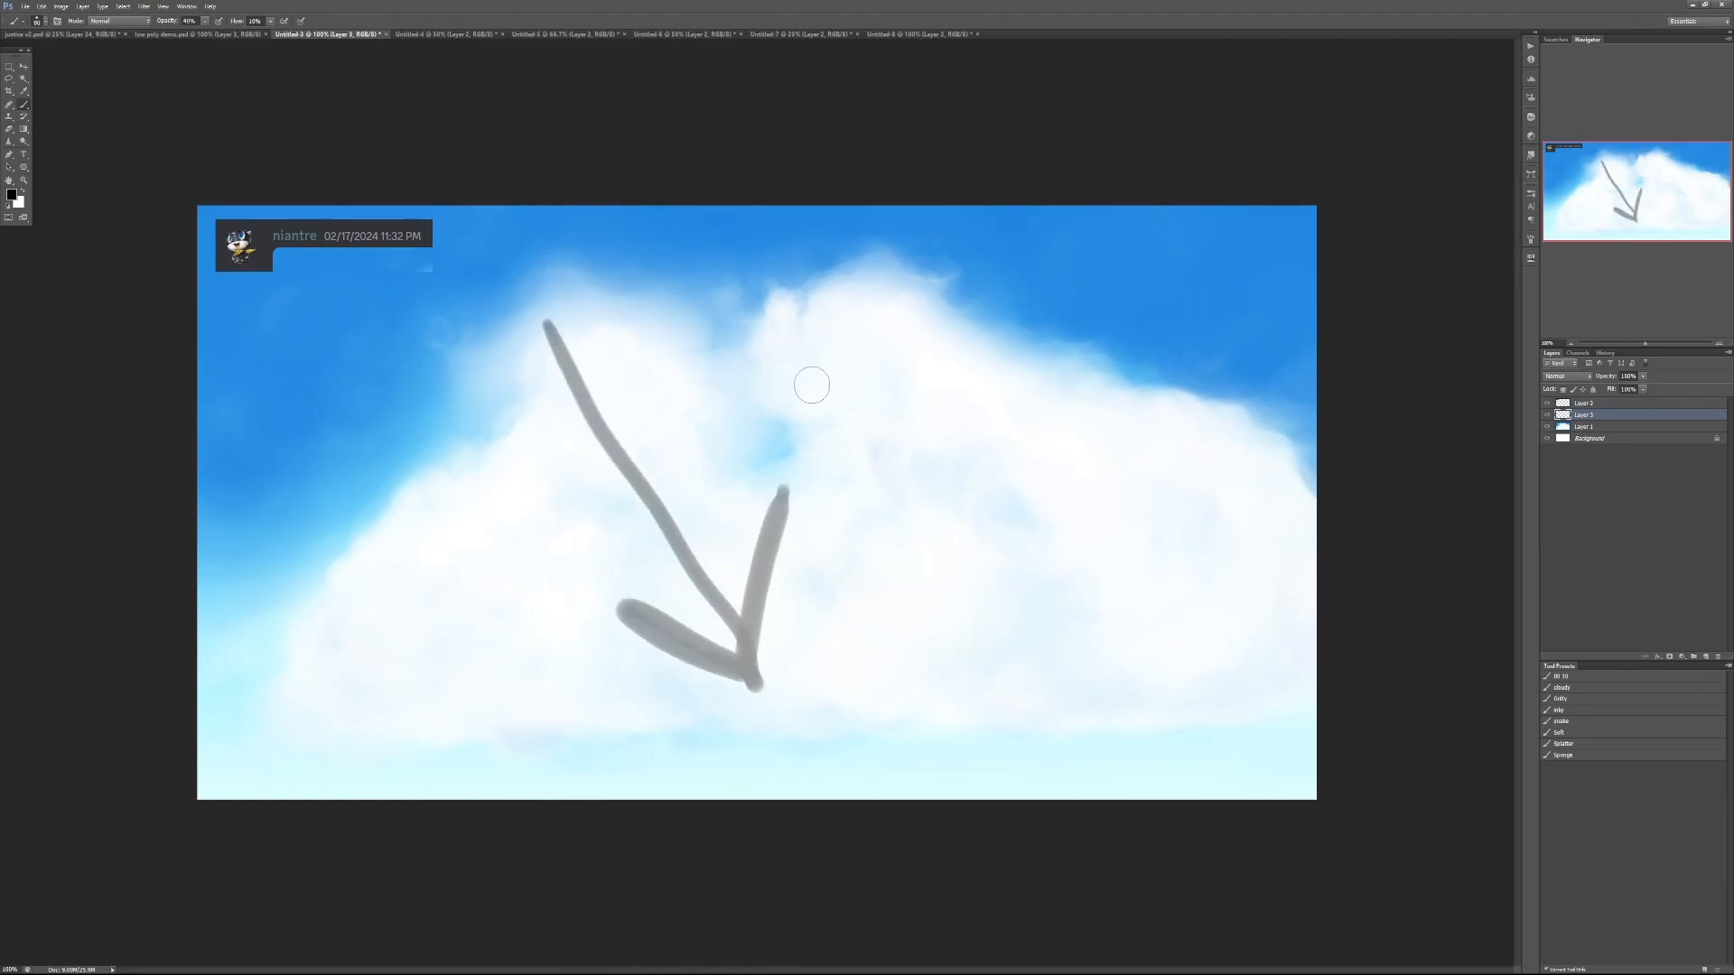
pyautogui.hotkey('ctrl', 'alt', 'z')
pyautogui.hotkey('ctrl', 'alt', 'z')
pyautogui.hotkey('ctrl', 'alt', 'z')
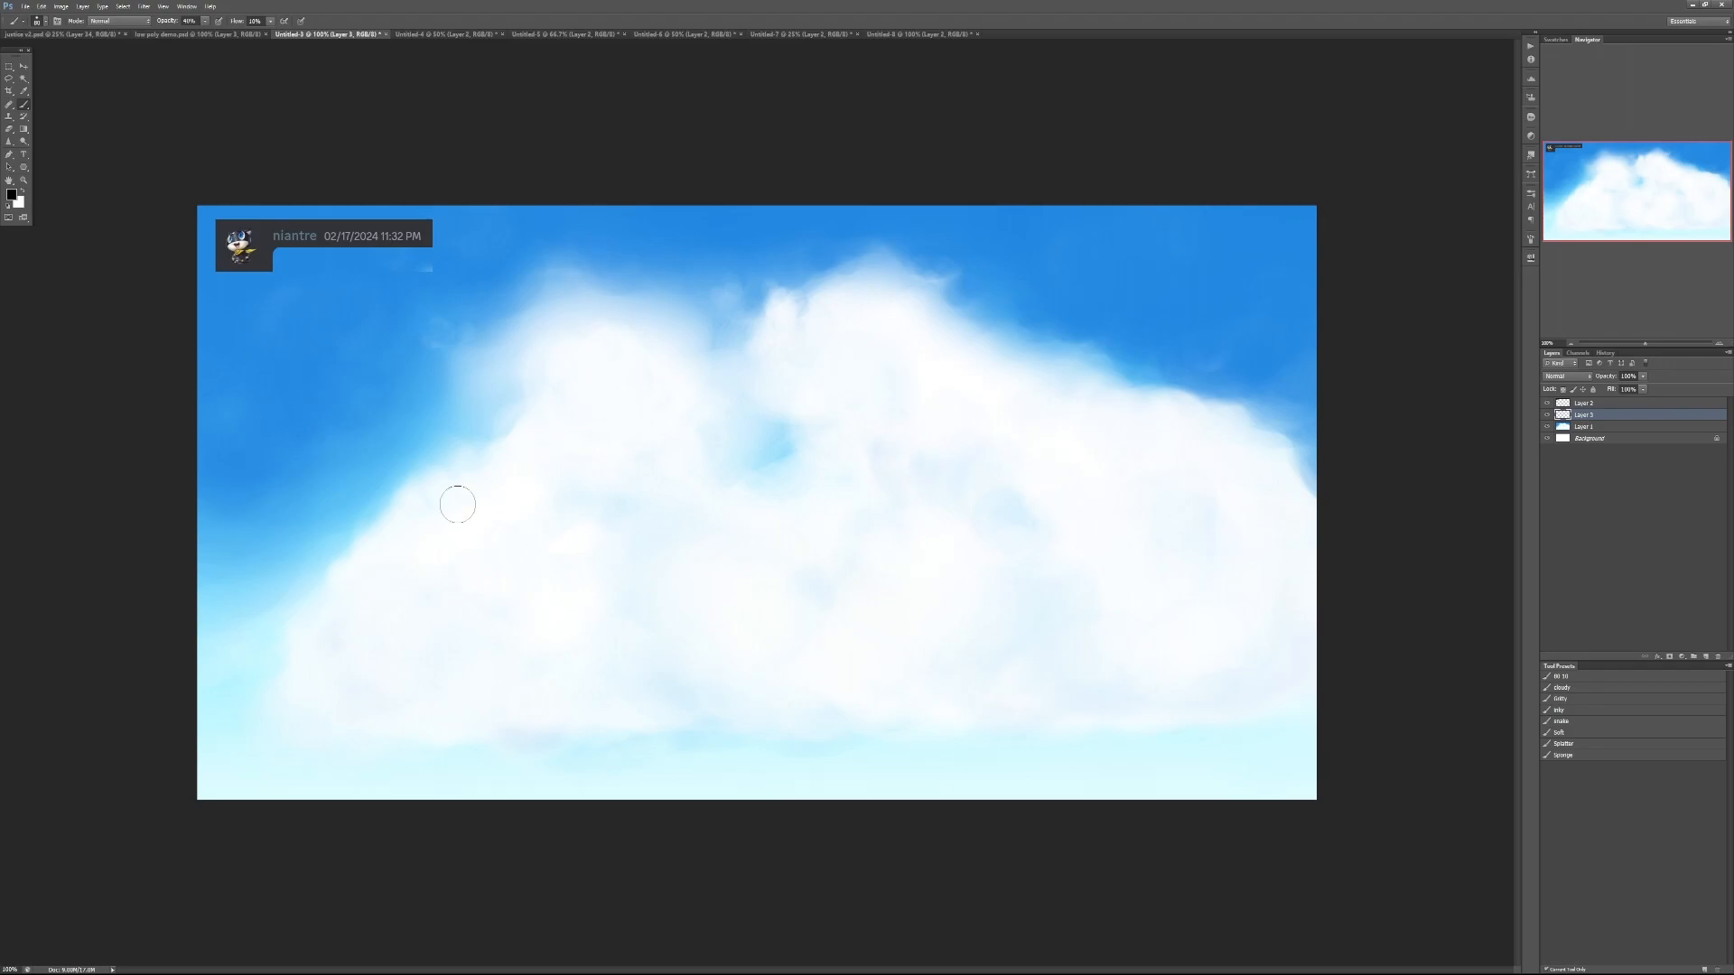
pyautogui.moveTo(470, 307)
pyautogui.mouseDown()
pyautogui.moveTo(859, 709)
pyautogui.moveTo(652, 681)
pyautogui.mouseUp()
pyautogui.moveTo(856, 712); pyautogui.dragTo(868, 474)
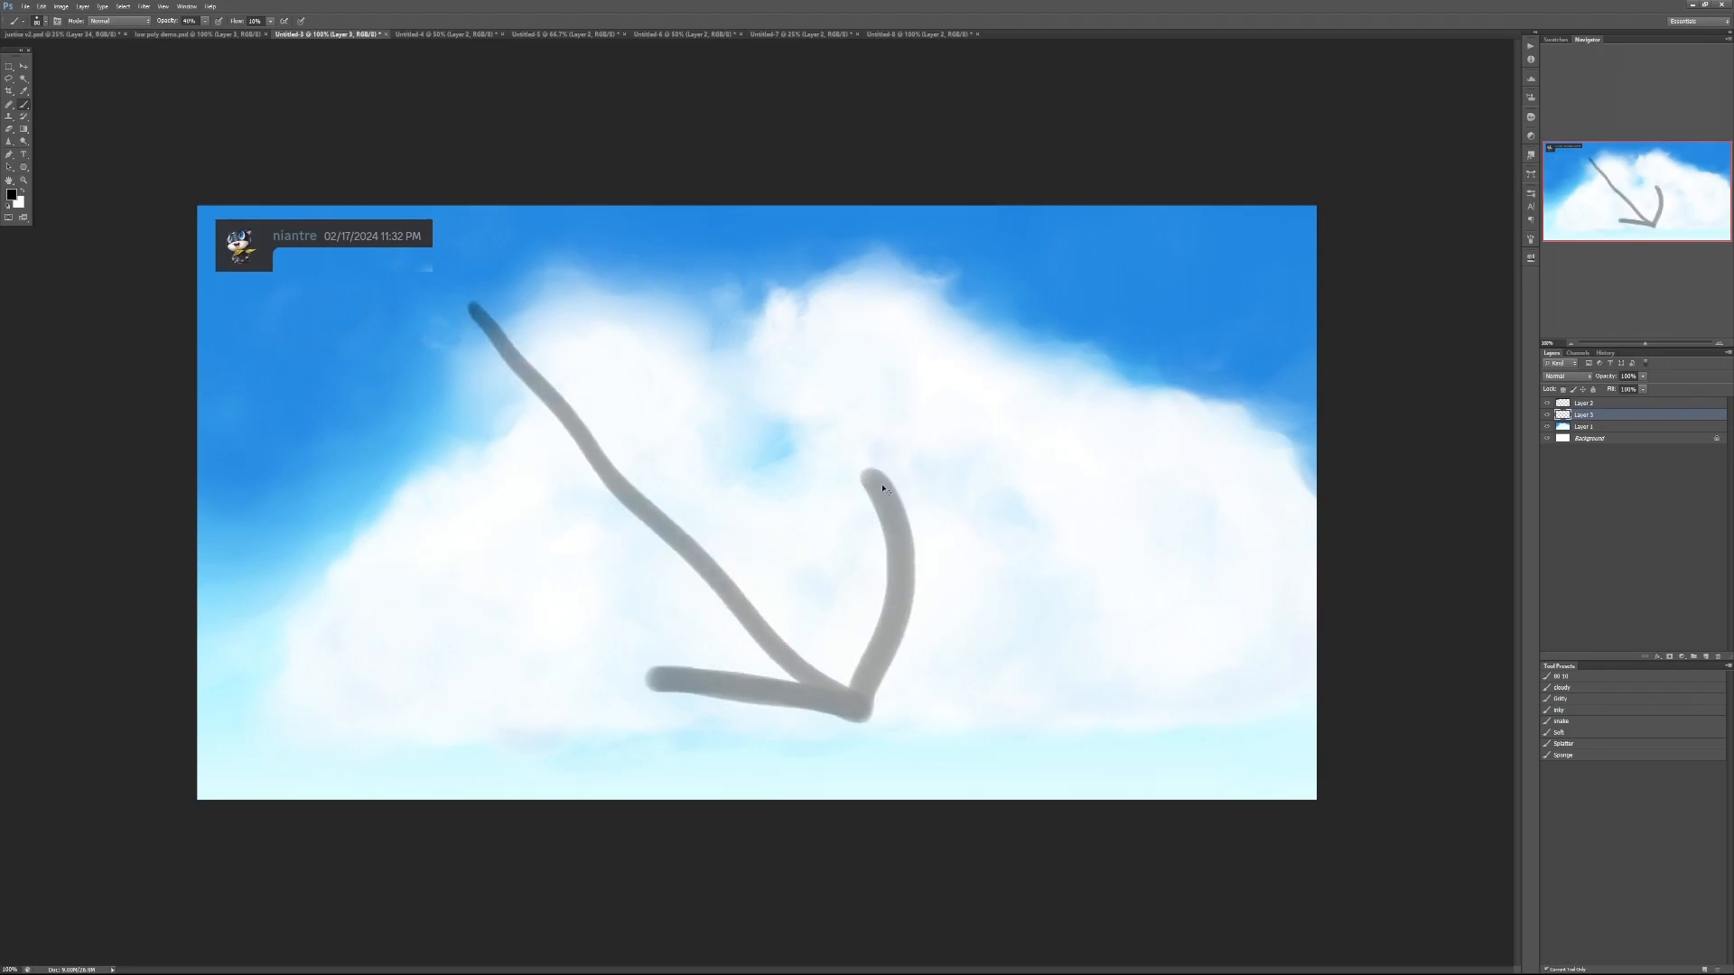
pyautogui.hotkey('ctrl', 'alt', 'z')
pyautogui.hotkey('ctrl', 'alt', 'z')
pyautogui.hotkey('ctrl', 'alt', 'z')
pyautogui.hotkey('ctrl', 'alt', 'z')
# Sketch black arrows for light from the upper right, straight above and the left side, undoing each one
pyautogui.moveTo(1032, 280)
pyautogui.mouseDown()
pyautogui.moveTo(735, 685)
pyautogui.moveTo(720, 511)
pyautogui.moveTo(713, 727)
pyautogui.mouseUp()
pyautogui.moveTo(713, 726); pyautogui.dragTo(720, 469)
pyautogui.moveTo(718, 722); pyautogui.dragTo(931, 602)
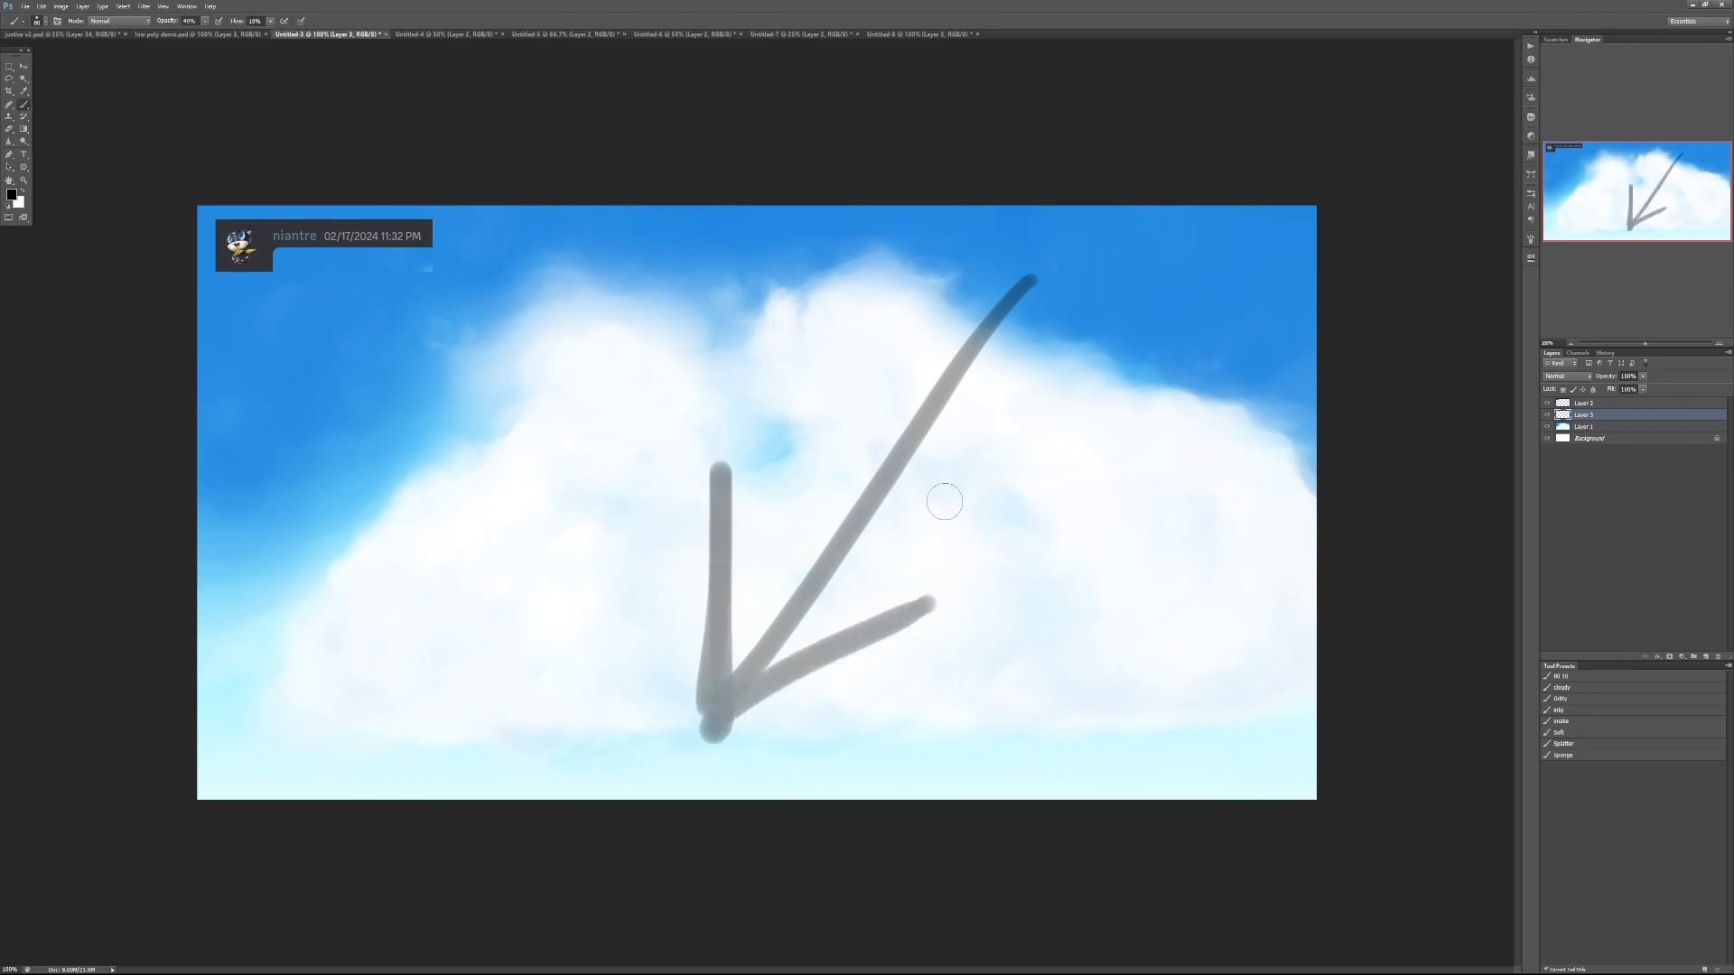
pyautogui.hotkey('ctrl', 'alt', 'z')
pyautogui.hotkey('ctrl', 'alt', 'z')
pyautogui.hotkey('ctrl', 'alt', 'z')
pyautogui.moveTo(707, 250)
pyautogui.mouseDown()
pyautogui.moveTo(744, 662)
pyautogui.moveTo(683, 557)
pyautogui.moveTo(853, 582)
pyautogui.mouseUp()
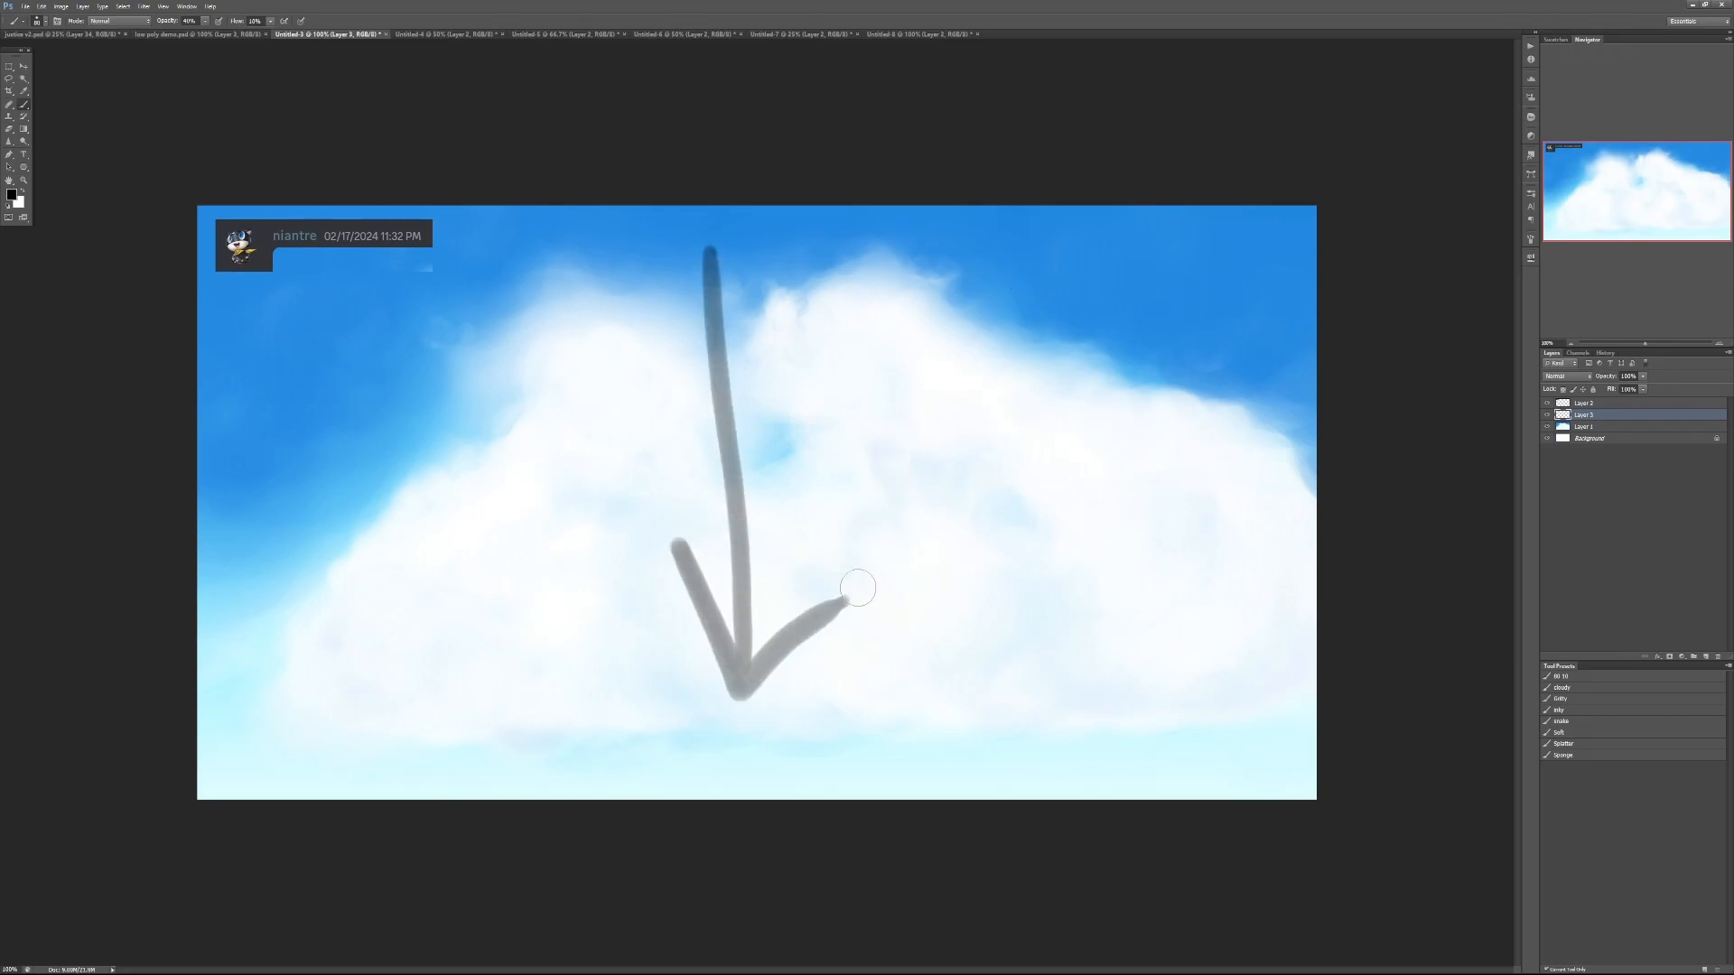
pyautogui.hotkey('ctrl', 'alt', 'z')
pyautogui.moveTo(352, 612)
pyautogui.mouseDown()
pyautogui.moveTo(894, 584)
pyautogui.moveTo(934, 456)
pyautogui.moveTo(933, 718)
pyautogui.mouseUp()
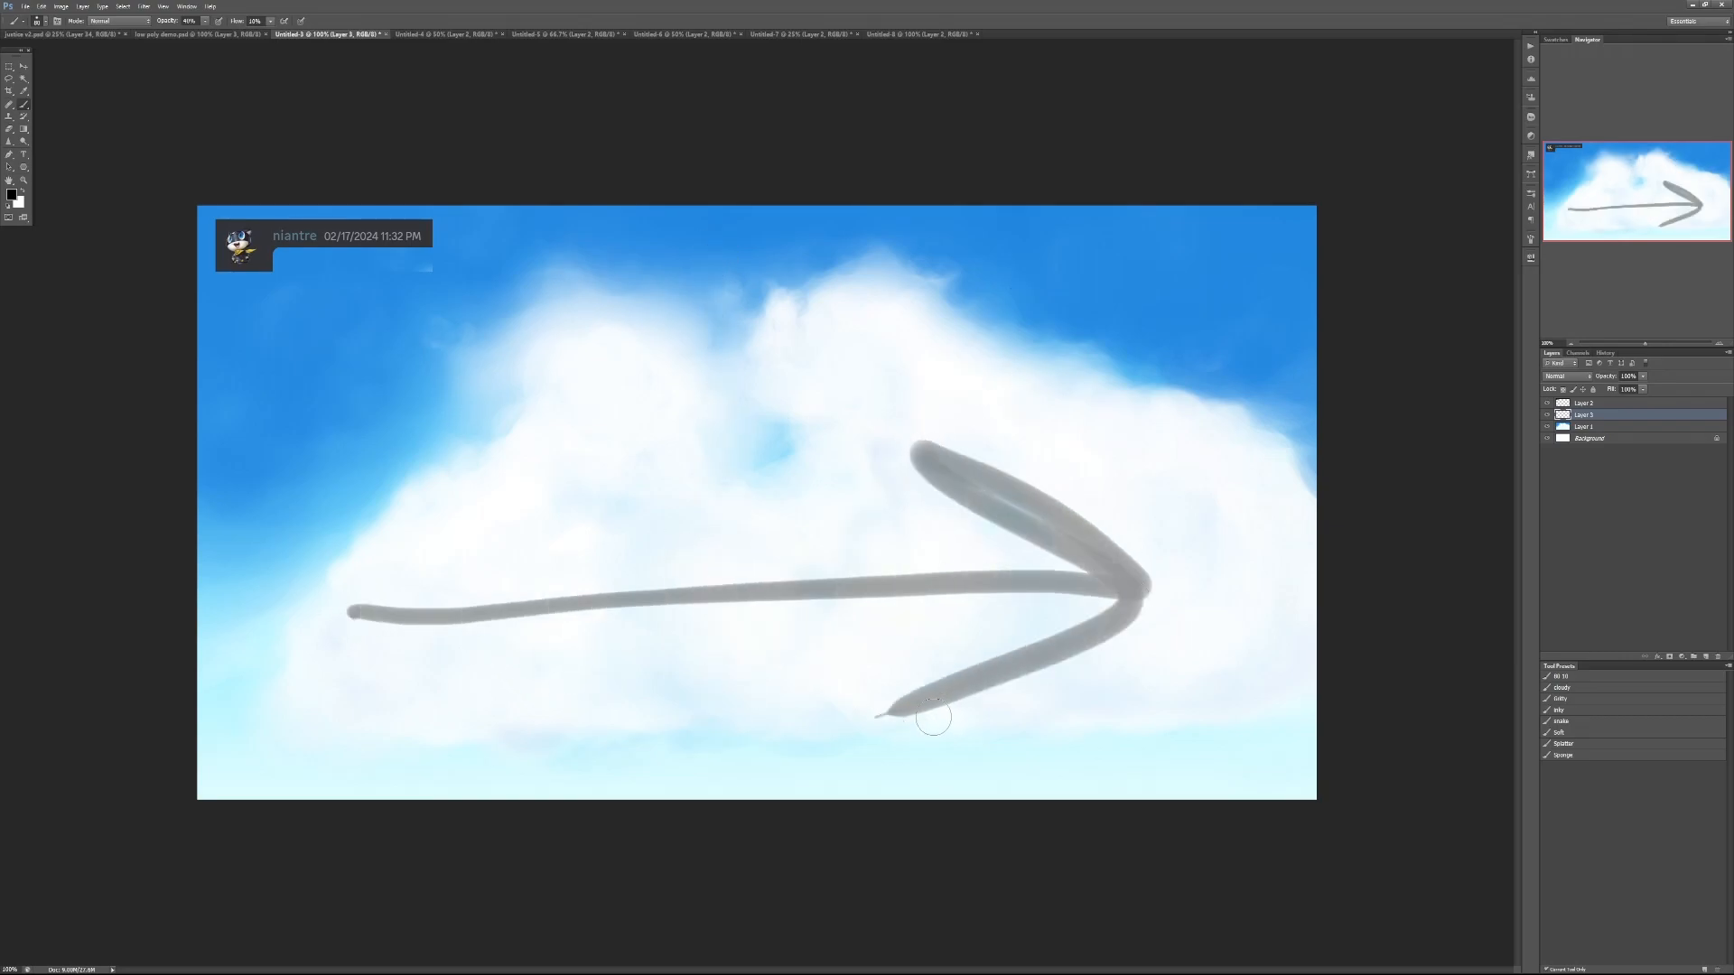
pyautogui.hotkey('ctrl', 'alt', 'z')
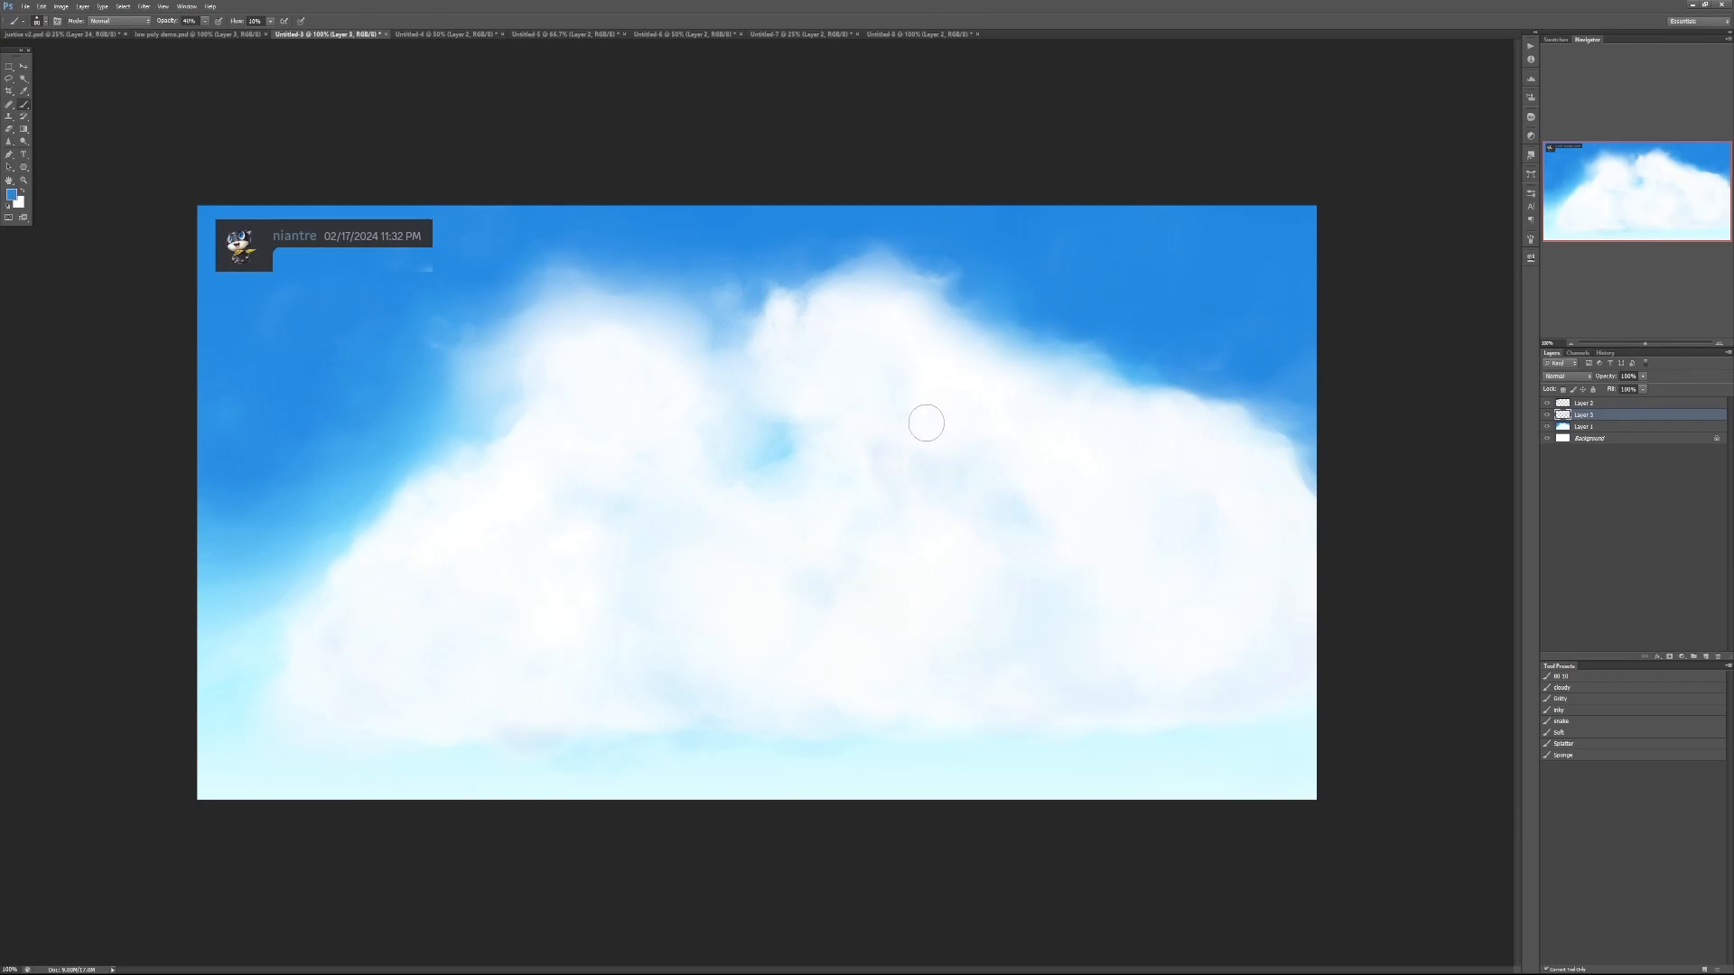
# With a much larger brush, glaze light blue shadow over the lower half of the left cloud at 30% and 20% opacity
pyautogui.press(']')
pyautogui.press(']')
pyautogui.press(']')
pyautogui.press(']')
pyautogui.press(']')
pyautogui.press(']')
pyautogui.press(']')
pyautogui.press(']')
pyautogui.press('3')
pyautogui.moveTo(580, 727)
pyautogui.mouseDown()
pyautogui.moveTo(688, 665)
pyautogui.moveTo(586, 710)
pyautogui.moveTo(743, 582)
pyautogui.moveTo(726, 535)
pyautogui.moveTo(605, 668)
pyautogui.moveTo(606, 542)
pyautogui.moveTo(646, 517)
pyautogui.moveTo(704, 538)
pyautogui.moveTo(707, 469)
pyautogui.moveTo(681, 547)
pyautogui.moveTo(652, 539)
pyautogui.moveTo(604, 651)
pyautogui.moveTo(553, 685)
pyautogui.moveTo(460, 652)
pyautogui.moveTo(424, 745)
pyautogui.moveTo(359, 705)
pyautogui.moveTo(409, 628)
pyautogui.moveTo(536, 646)
pyautogui.moveTo(631, 592)
pyautogui.moveTo(698, 491)
pyautogui.moveTo(743, 574)
pyautogui.moveTo(708, 561)
pyautogui.mouseUp()
pyautogui.keyDown('alt'); pyautogui.click(593, 487); pyautogui.keyUp('alt')
pyautogui.press('2')
pyautogui.moveTo(437, 659)
pyautogui.mouseDown()
pyautogui.moveTo(677, 484)
pyautogui.moveTo(724, 613)
pyautogui.mouseUp()
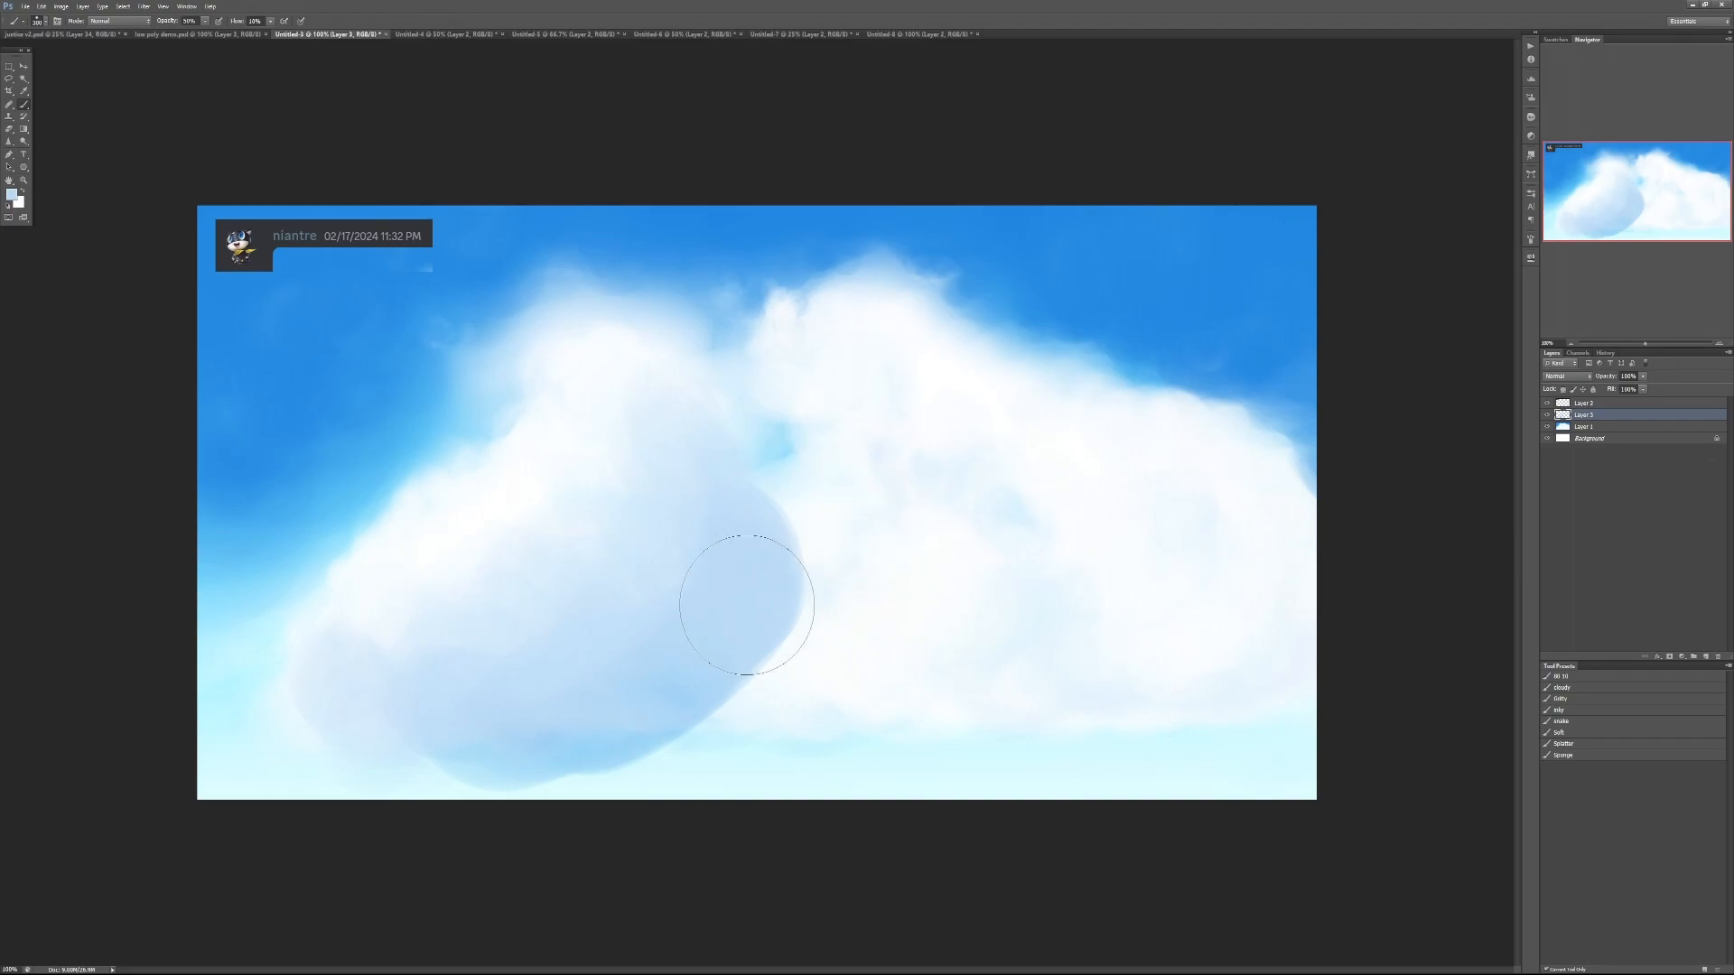
# Blend the left cloud's blue shadow into its lit upper side with sampled tones at 30% opacity
pyautogui.keyDown('alt'); pyautogui.click(574, 459); pyautogui.keyUp('alt')
pyautogui.press('3')
pyautogui.moveTo(617, 429)
pyautogui.mouseDown()
pyautogui.moveTo(665, 453)
pyautogui.moveTo(542, 554)
pyautogui.moveTo(577, 587)
pyautogui.moveTo(697, 536)
pyautogui.moveTo(495, 708)
pyautogui.moveTo(332, 728)
pyautogui.moveTo(388, 718)
pyautogui.mouseUp()
pyautogui.keyDown('alt'); pyautogui.click(697, 537); pyautogui.keyUp('alt')
pyautogui.press('4')
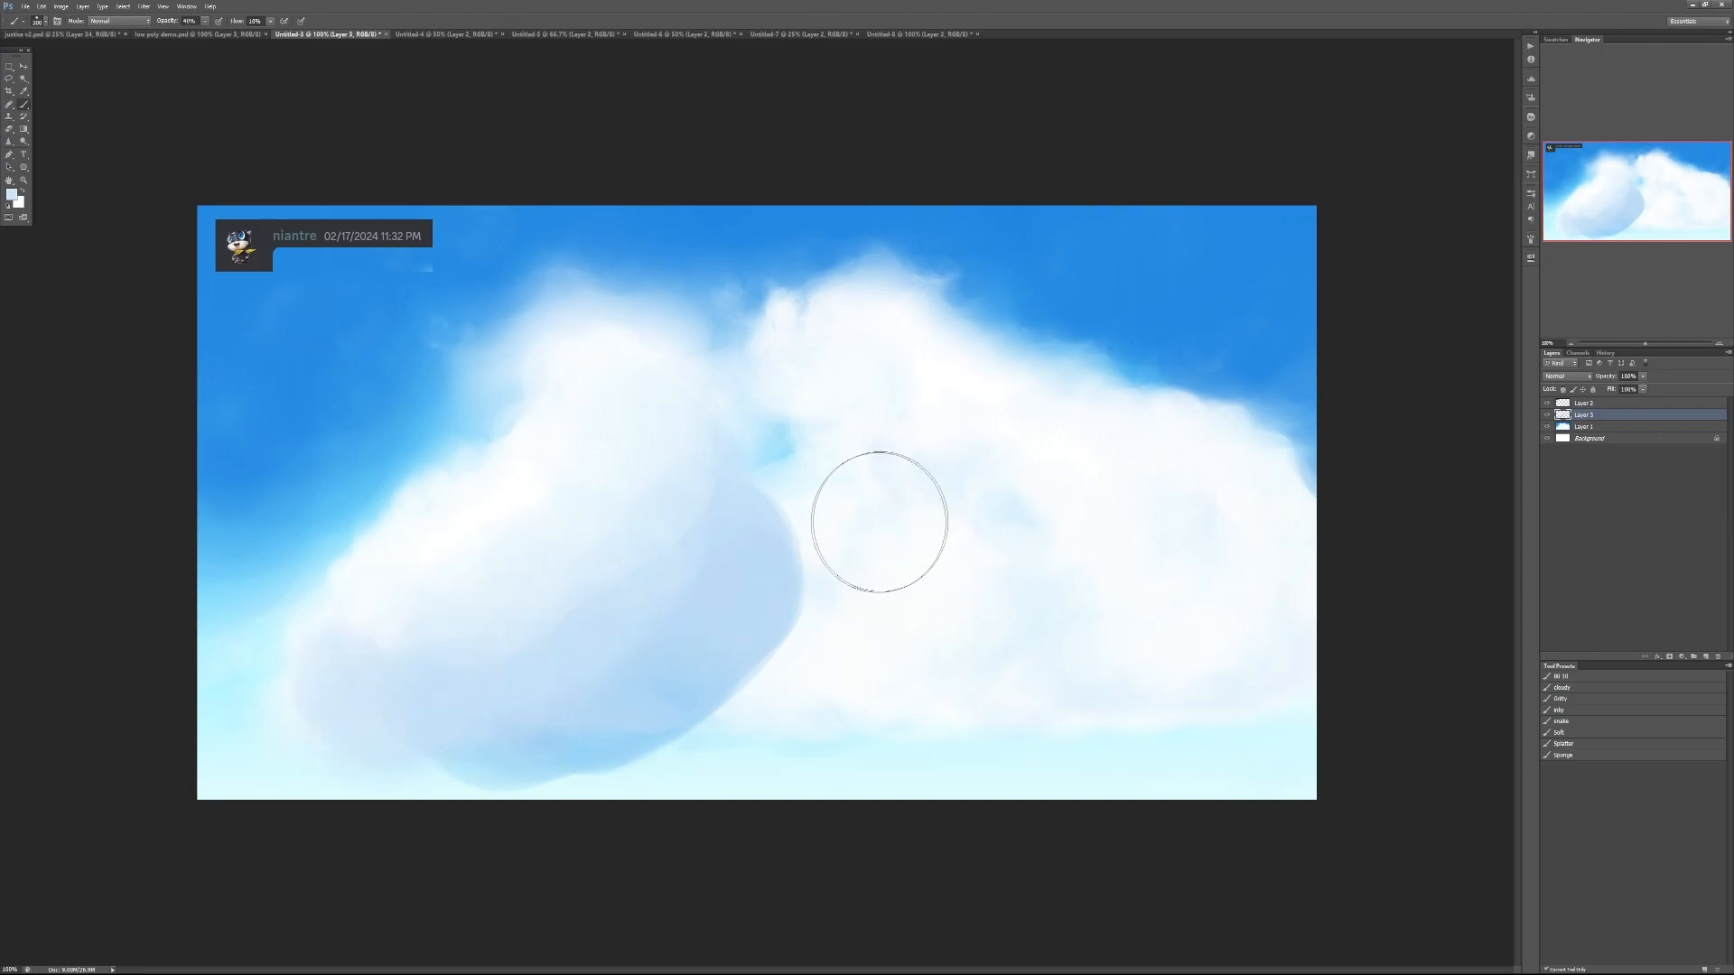
# Shade the right cloud's underside and outer edge with sky blue at 30% opacity, undoing an extra darker stroke
pyautogui.keyDown('alt'); pyautogui.click(1230, 341); pyautogui.keyUp('alt')
pyautogui.press('3')
pyautogui.moveTo(1210, 533)
pyautogui.mouseDown()
pyautogui.moveTo(1048, 676)
pyautogui.moveTo(970, 699)
pyautogui.moveTo(957, 734)
pyautogui.moveTo(1100, 671)
pyautogui.moveTo(1221, 545)
pyautogui.mouseUp()
pyautogui.hotkey('ctrl', 'z')
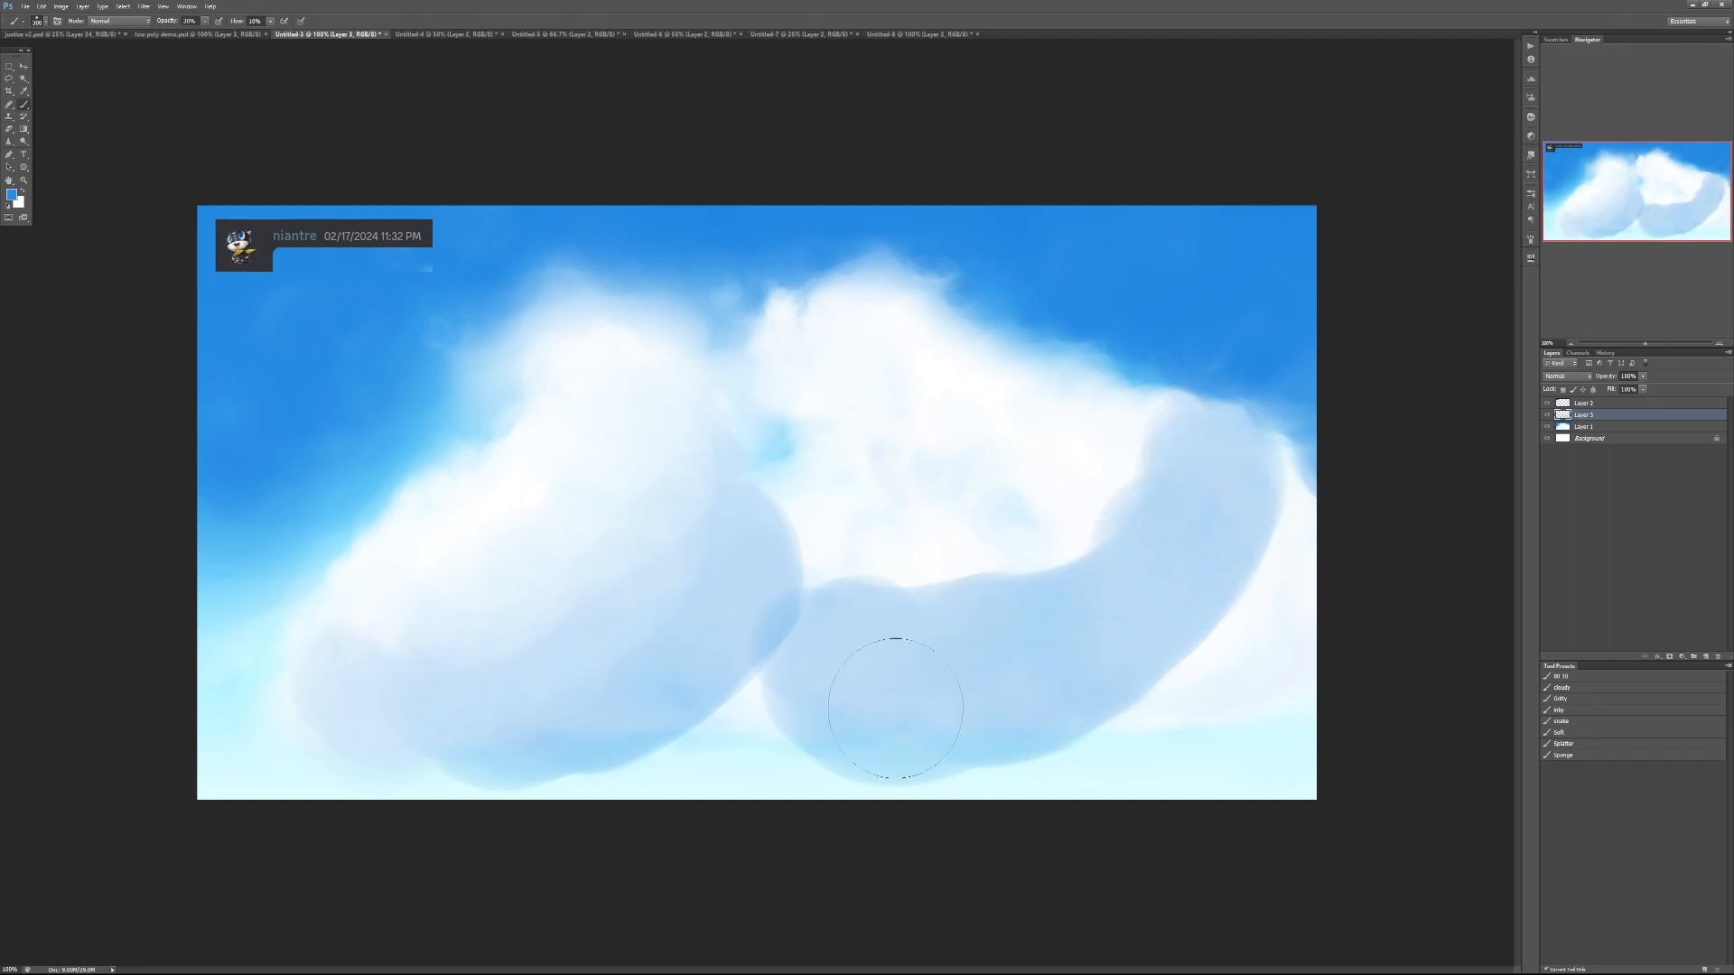
pyautogui.moveTo(898, 759)
pyautogui.mouseDown()
pyautogui.moveTo(1211, 568)
pyautogui.moveTo(878, 759)
pyautogui.mouseUp()
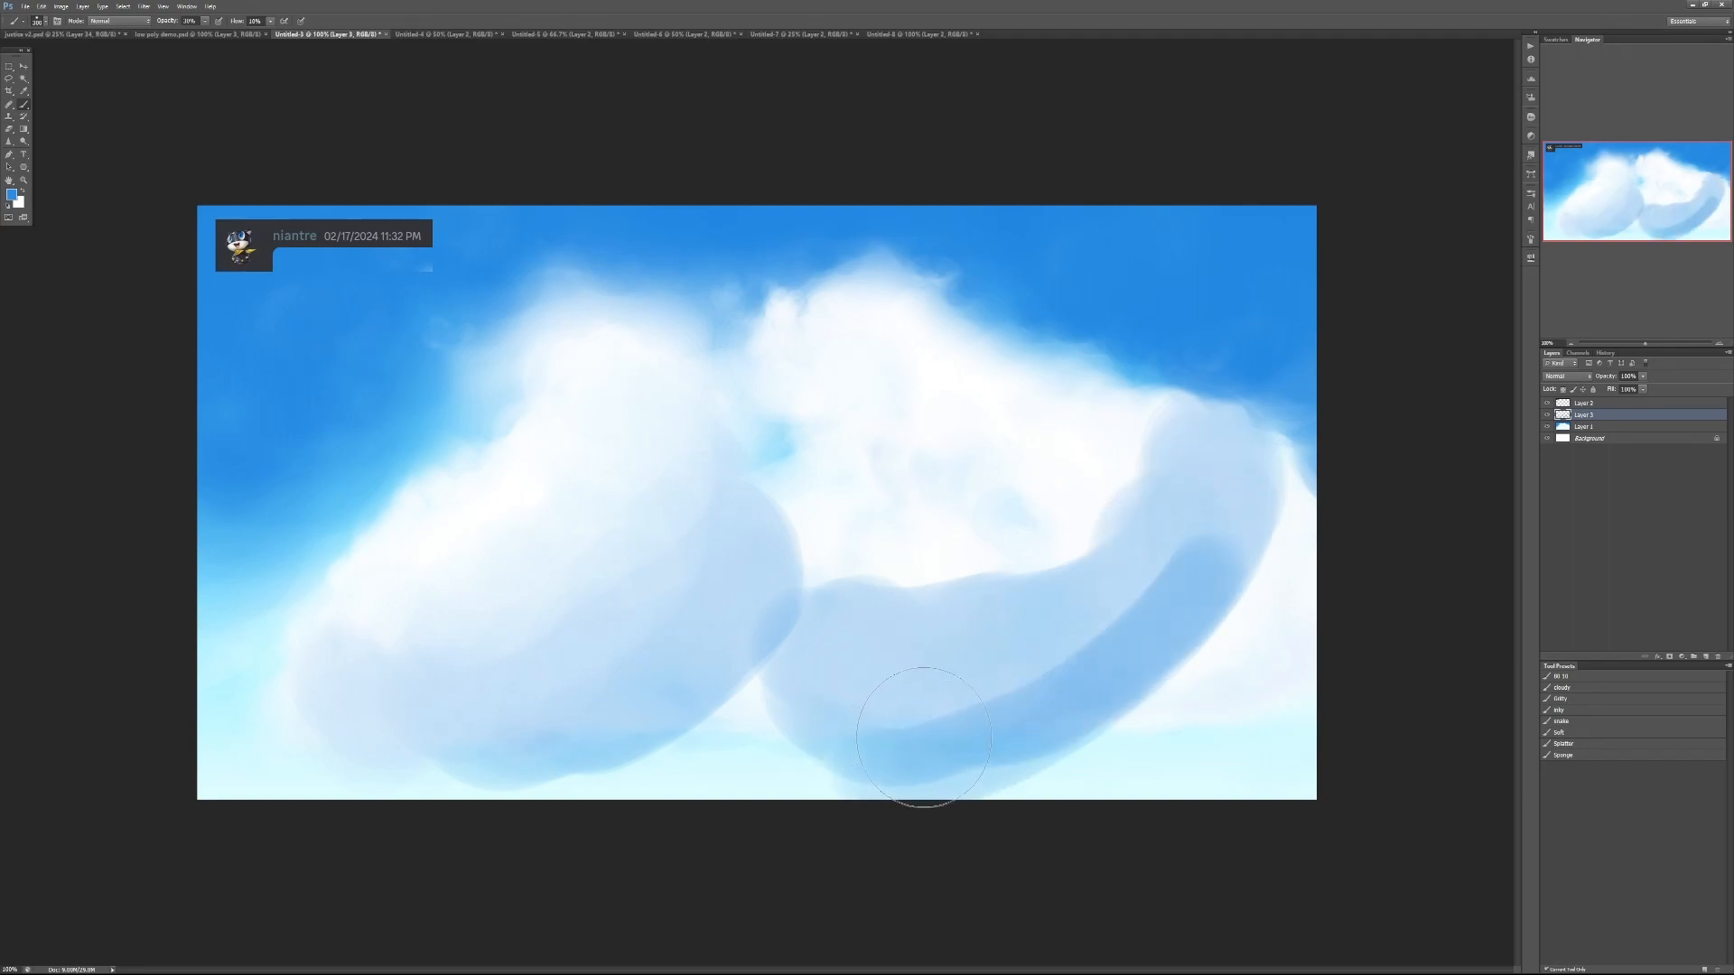
pyautogui.hotkey('ctrl', 'z')
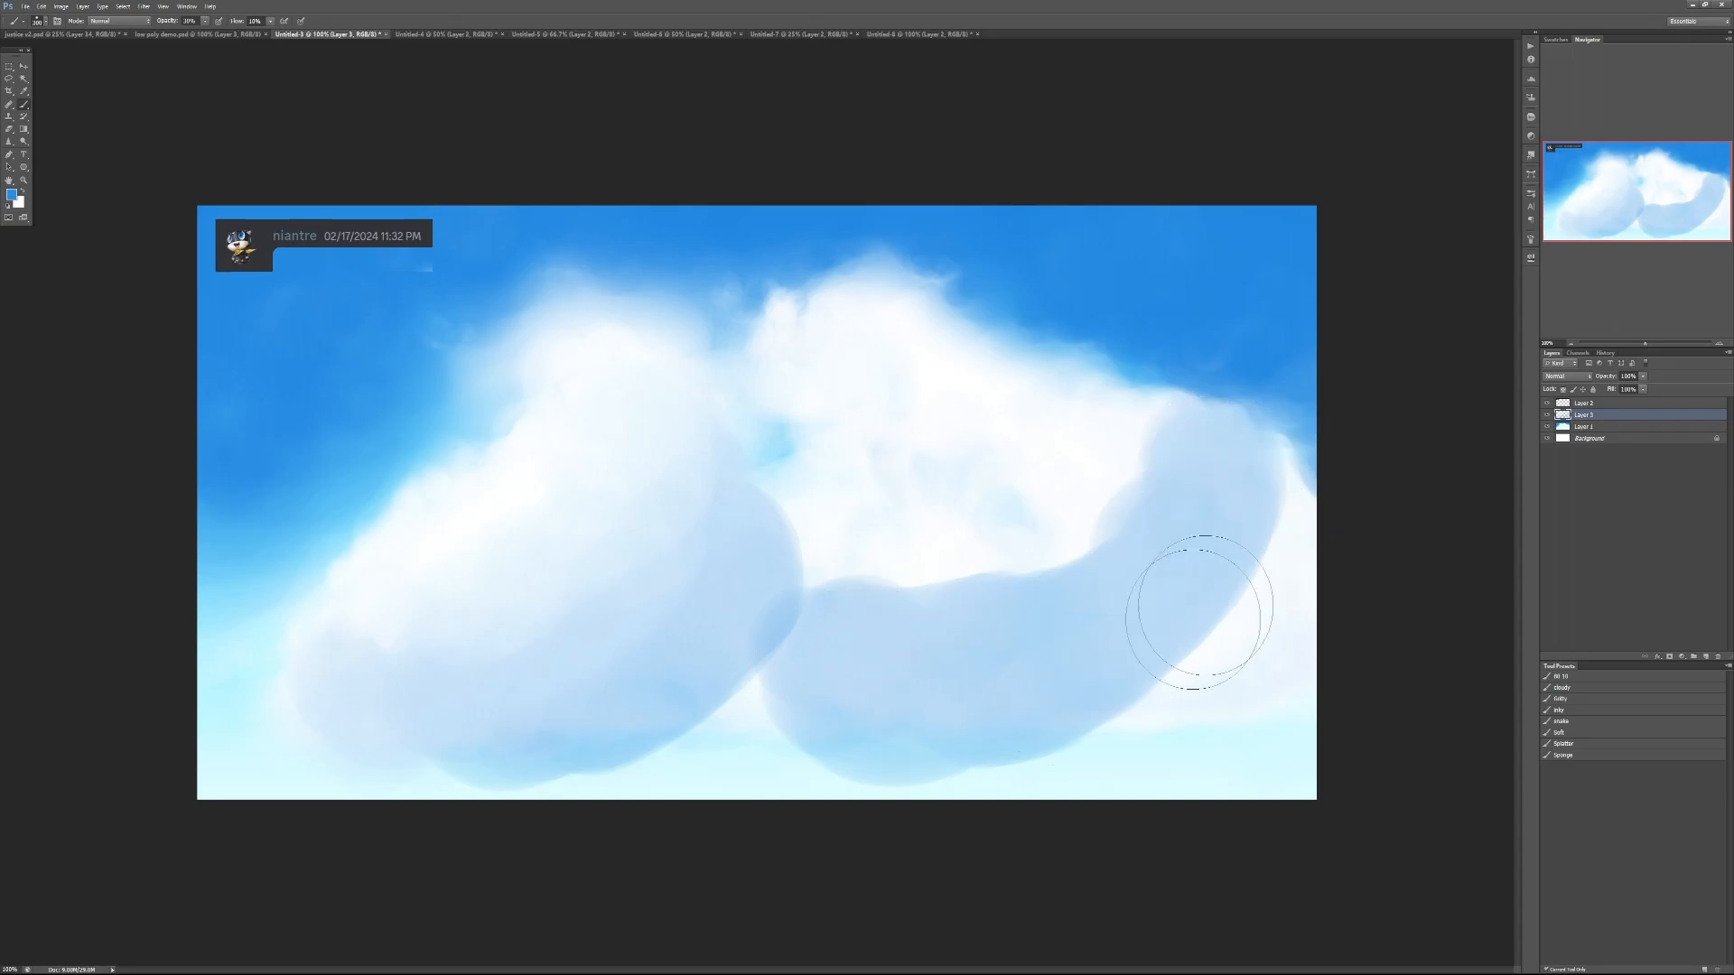
# Fill the right cloud's body with sampled light blue shadow and blend it into the bright left side
pyautogui.keyDown('alt'); pyautogui.click(1152, 508); pyautogui.keyUp('alt')
pyautogui.moveTo(1151, 509)
pyautogui.mouseDown()
pyautogui.moveTo(1153, 465)
pyautogui.moveTo(1097, 443)
pyautogui.moveTo(1068, 514)
pyautogui.moveTo(1001, 552)
pyautogui.moveTo(933, 528)
pyautogui.moveTo(852, 600)
pyautogui.moveTo(876, 521)
pyautogui.moveTo(859, 493)
pyautogui.moveTo(959, 464)
pyautogui.moveTo(1030, 470)
pyautogui.moveTo(1053, 417)
pyautogui.mouseUp()
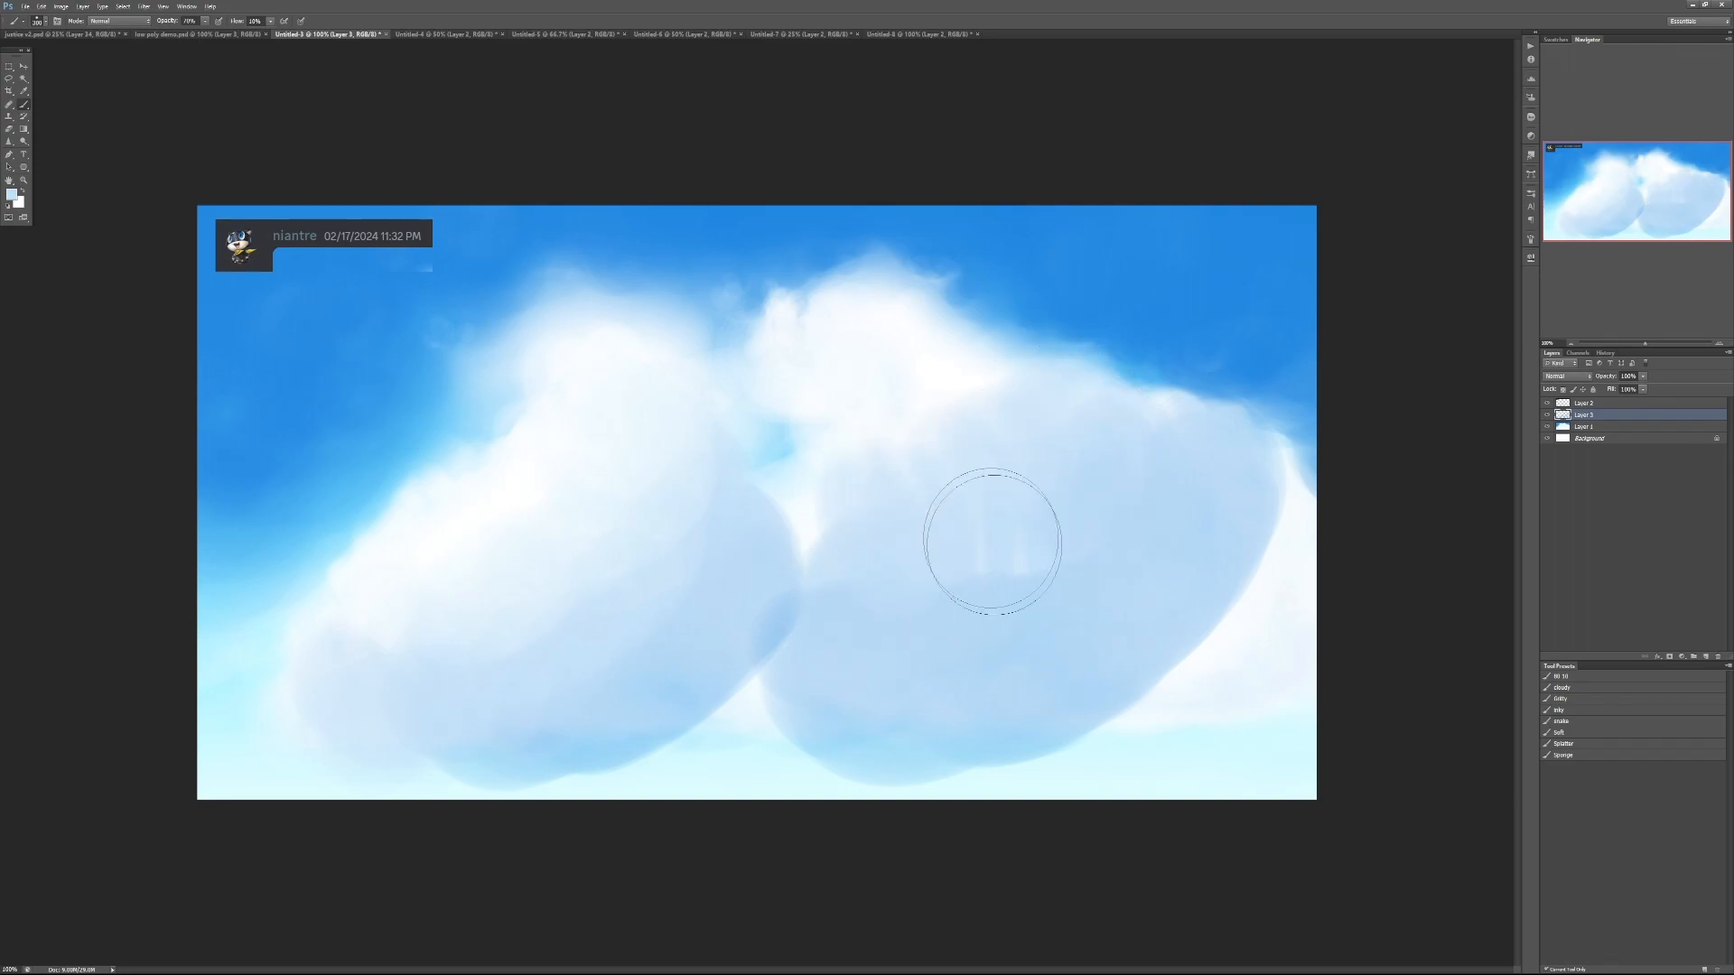
pyautogui.keyDown('alt'); pyautogui.click(919, 439); pyautogui.keyUp('alt')
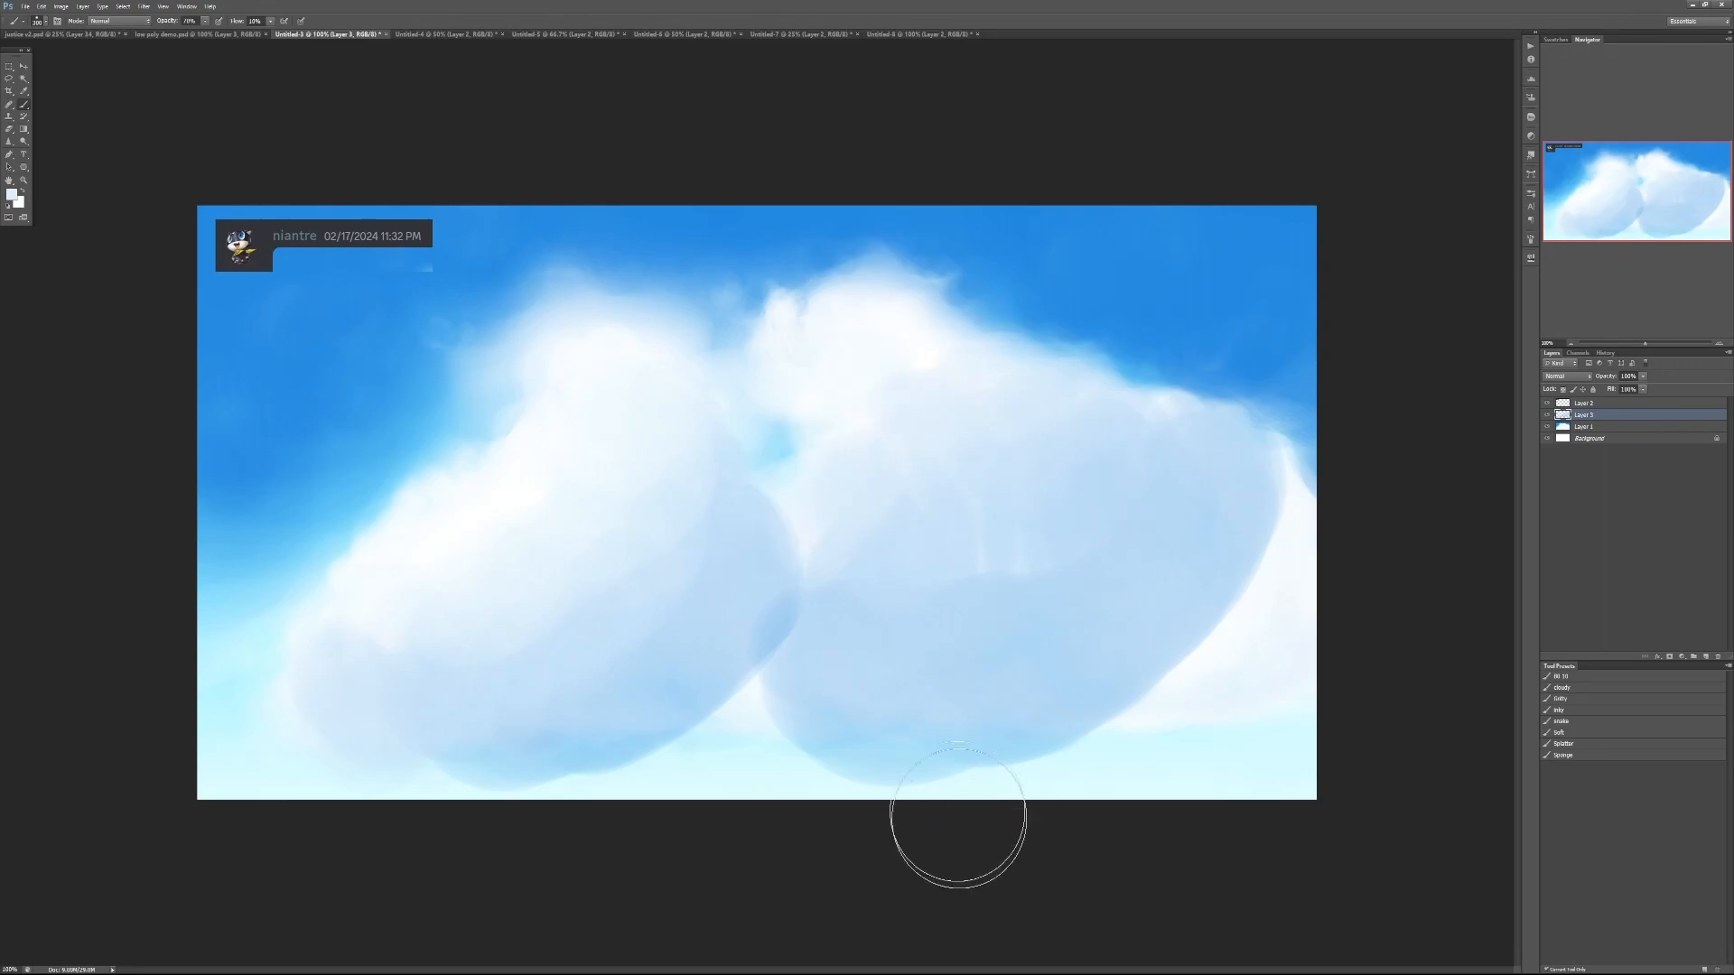
pyautogui.moveTo(807, 524)
pyautogui.mouseDown()
pyautogui.moveTo(867, 495)
pyautogui.moveTo(879, 461)
pyautogui.moveTo(1033, 572)
pyautogui.mouseUp()
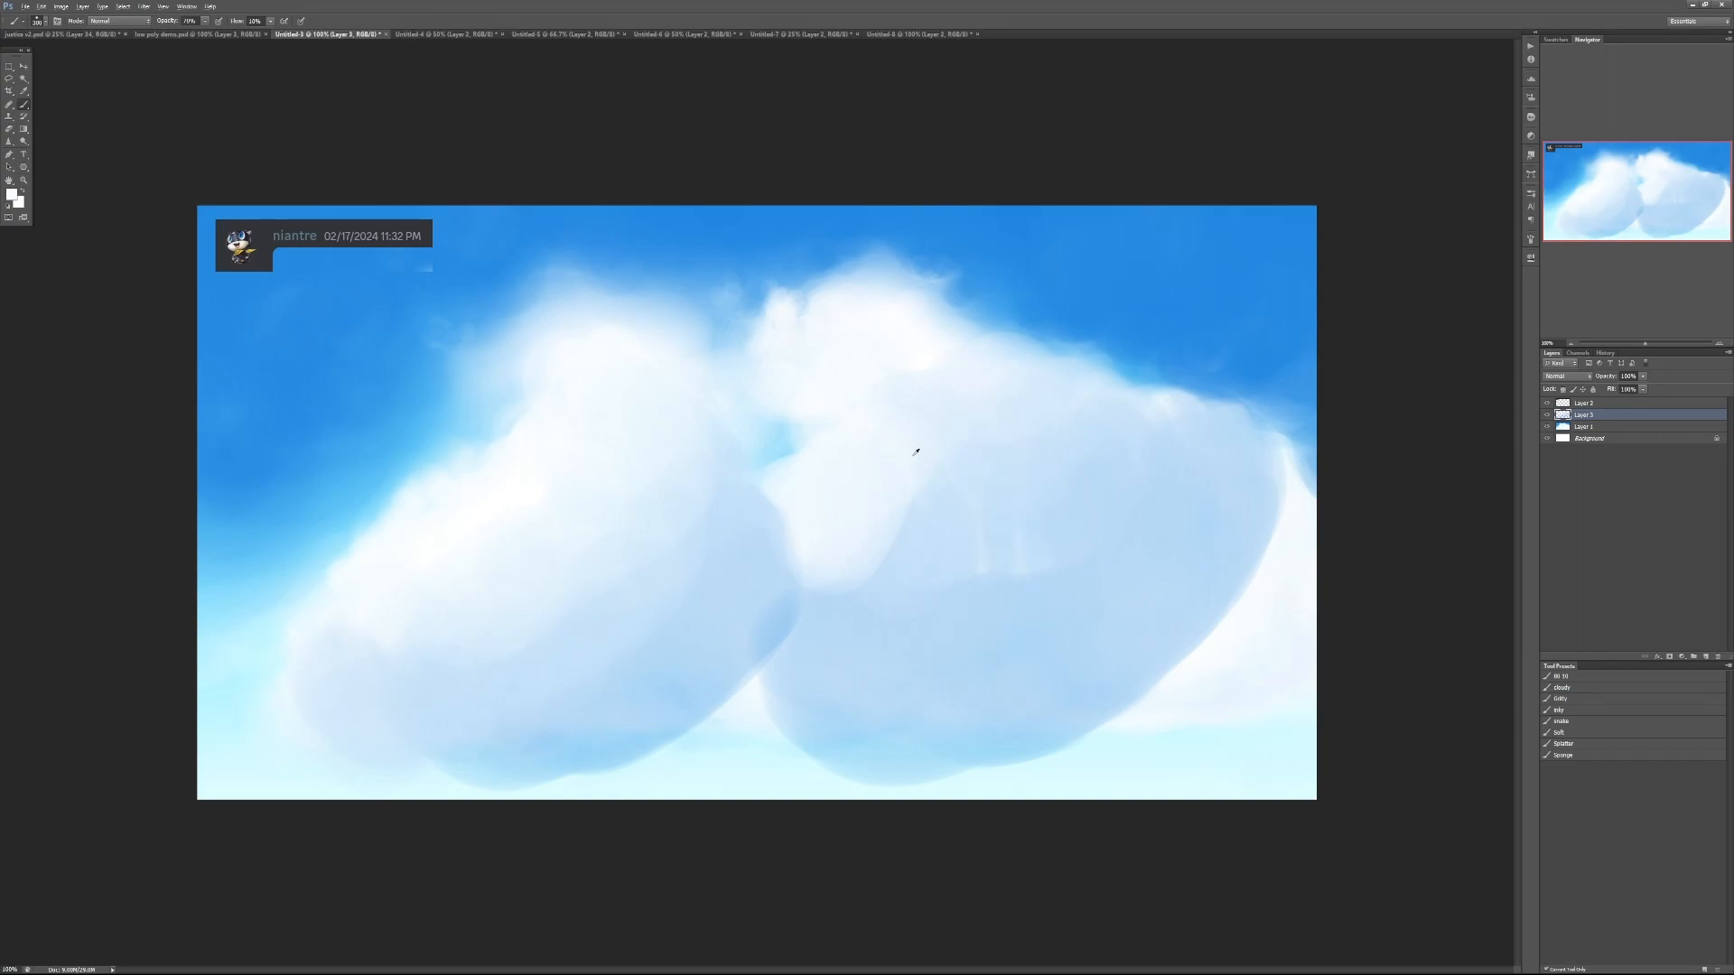
pyautogui.moveTo(890, 514); pyautogui.dragTo(836, 553)
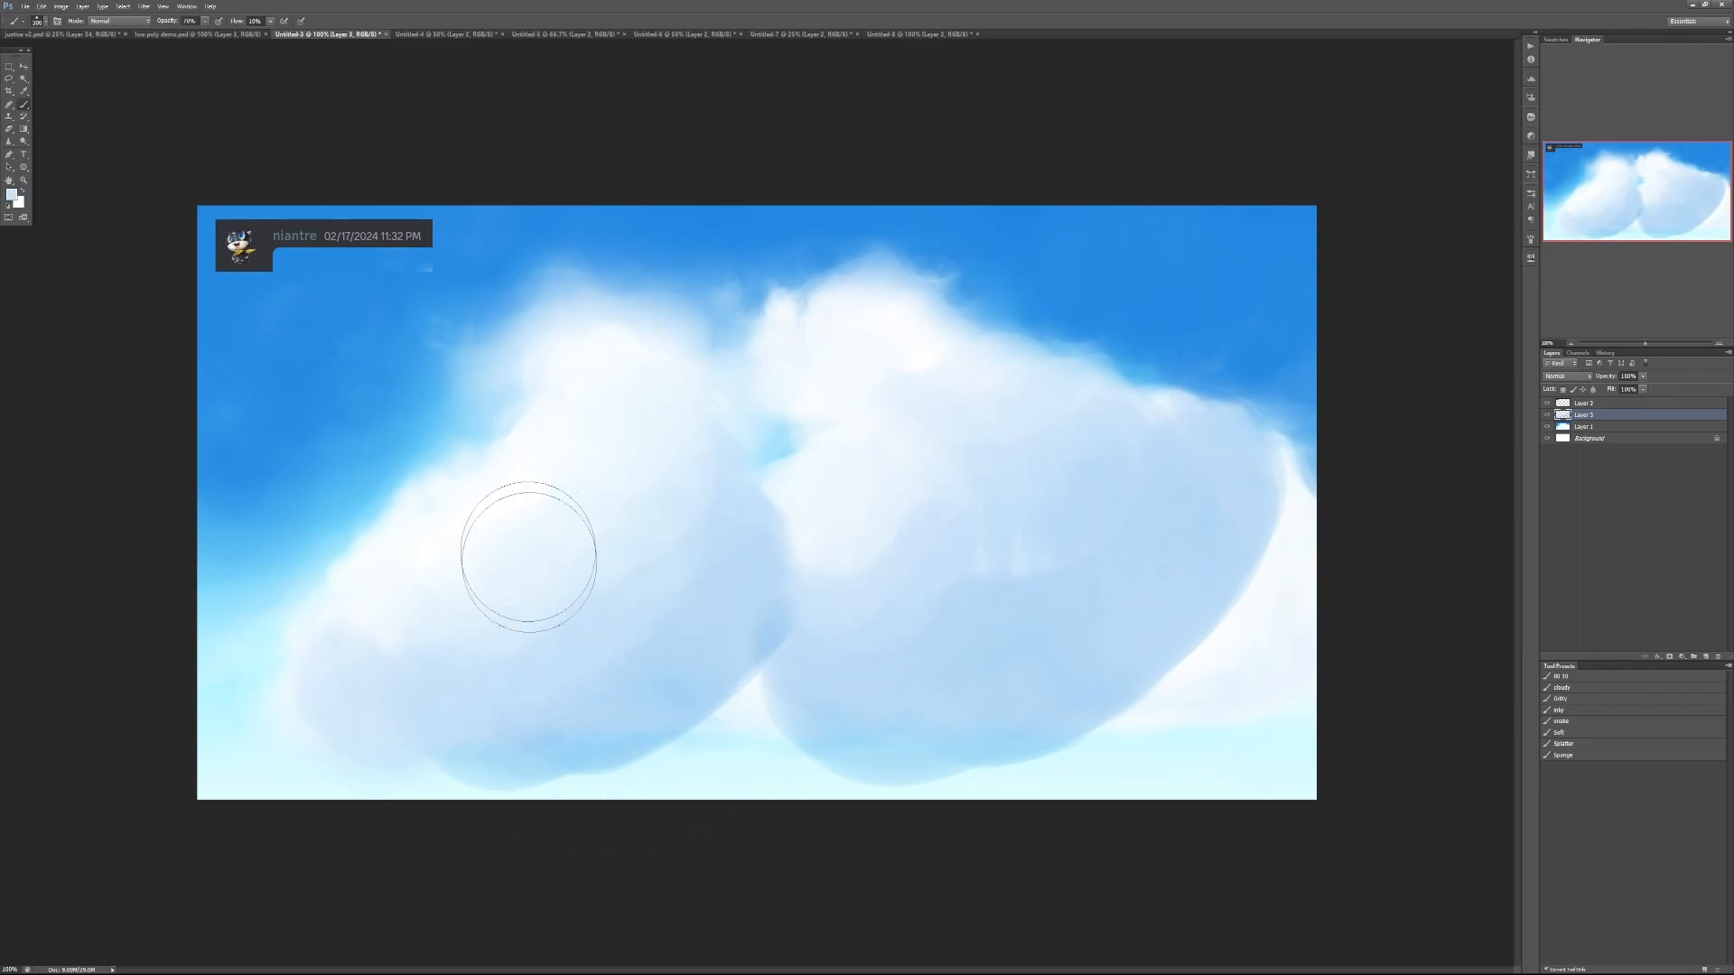
# Sketch a white arrow over the right cloud with a smaller brush to show the light direction, and undo it
pyautogui.press('d')
pyautogui.press('x')
pyautogui.press('[')
pyautogui.press('[')
pyautogui.press('[')
pyautogui.press('[')
pyautogui.press('[')
pyautogui.moveTo(912, 379)
pyautogui.mouseDown()
pyautogui.moveTo(1014, 533)
pyautogui.moveTo(929, 542)
pyautogui.moveTo(1097, 508)
pyautogui.mouseUp()
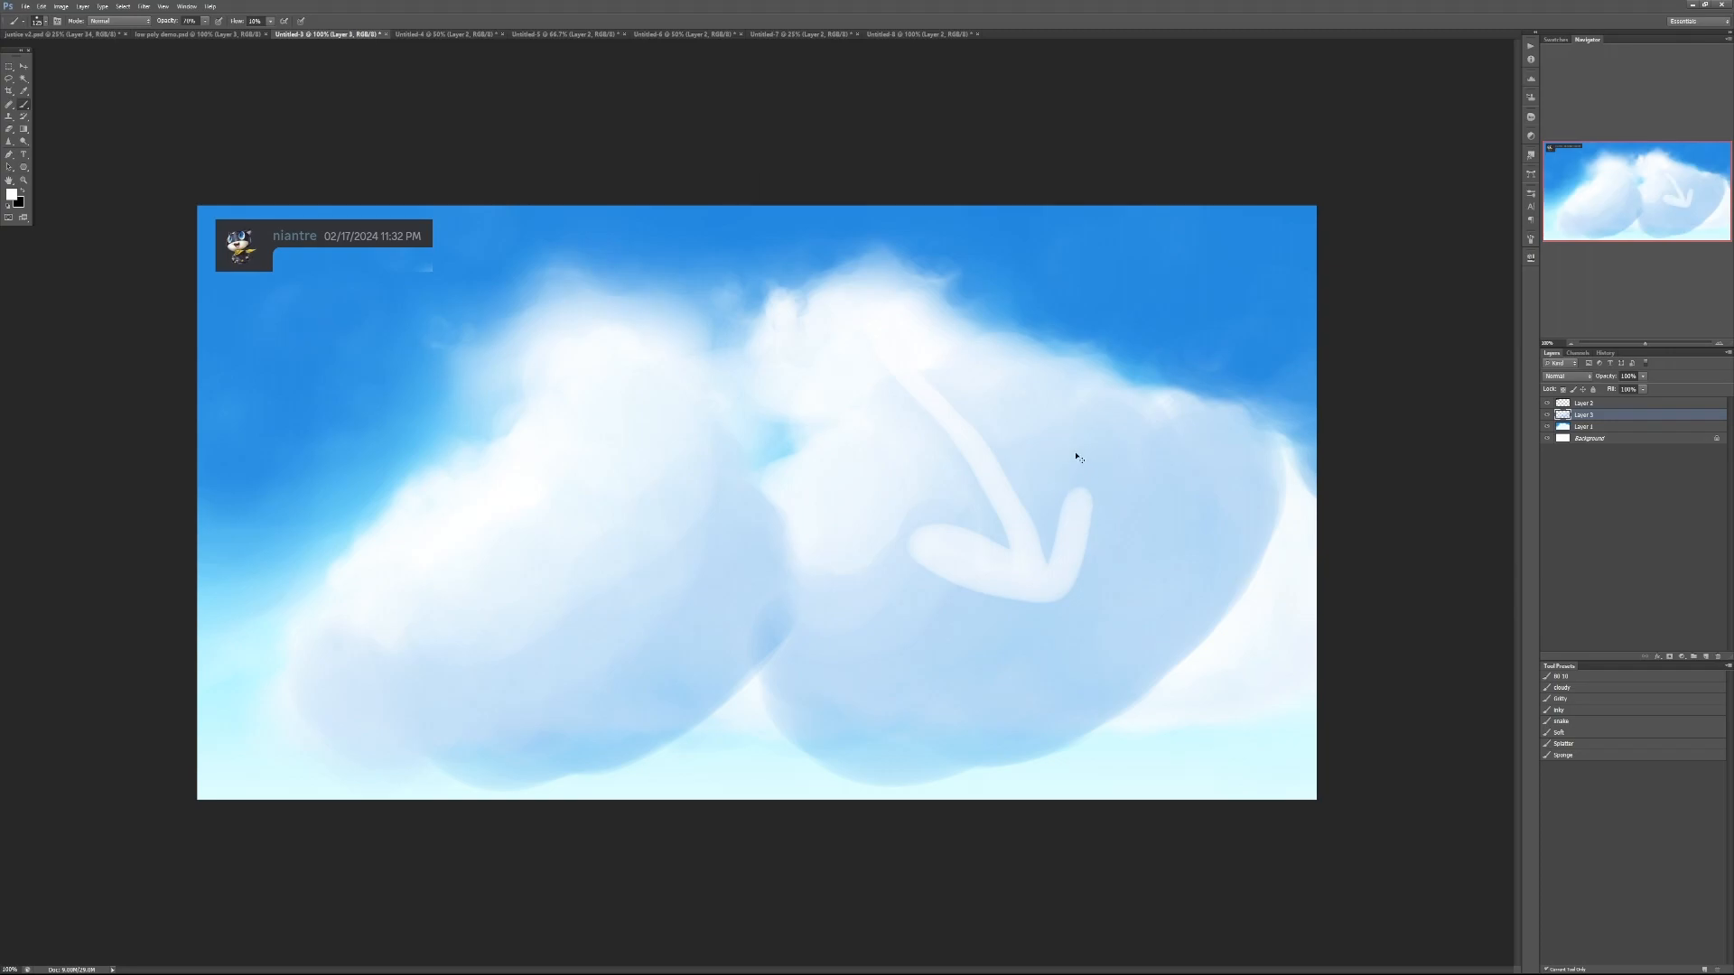
pyautogui.hotkey('ctrl', 'z')
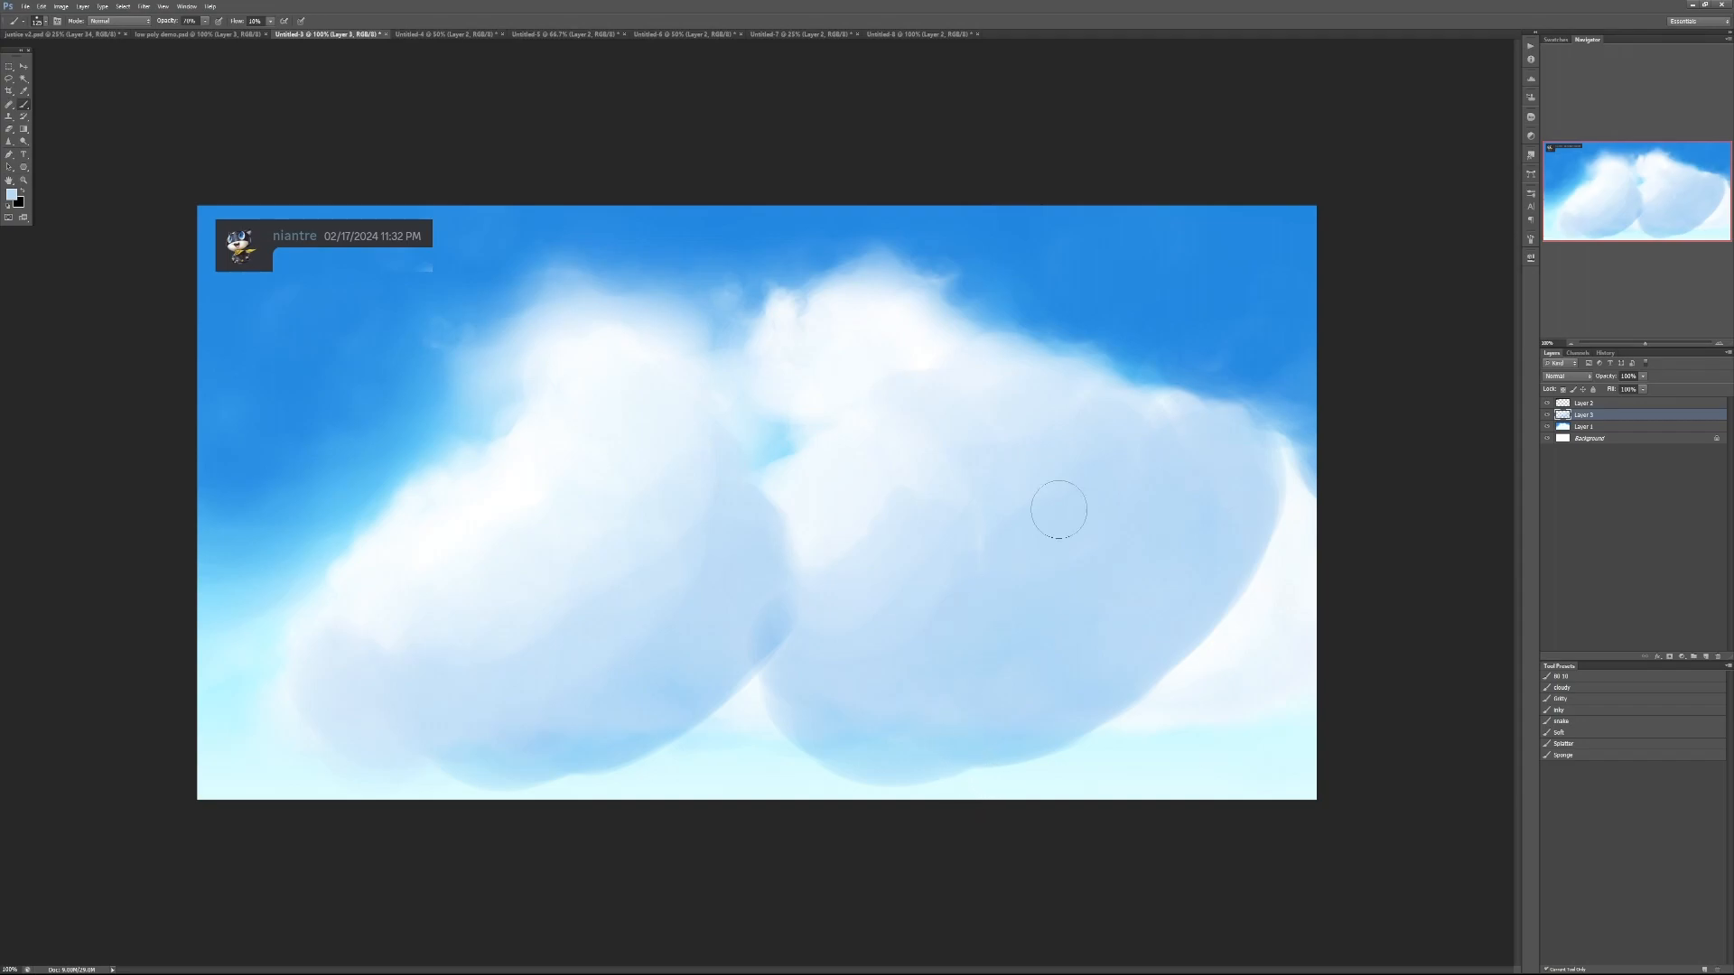
# Paint a light blue crease through the middle of the left cloud and shape white puffs around it
pyautogui.moveTo(713, 664)
pyautogui.mouseDown()
pyautogui.moveTo(587, 732)
pyautogui.moveTo(492, 718)
pyautogui.mouseUp()
pyautogui.hotkey('ctrl', 'z')
pyautogui.moveTo(565, 642)
pyautogui.mouseDown()
pyautogui.moveTo(586, 534)
pyautogui.moveTo(504, 641)
pyautogui.moveTo(587, 596)
pyautogui.moveTo(531, 586)
pyautogui.moveTo(575, 517)
pyautogui.moveTo(630, 481)
pyautogui.moveTo(513, 607)
pyautogui.moveTo(427, 607)
pyautogui.moveTo(539, 580)
pyautogui.moveTo(552, 489)
pyautogui.moveTo(636, 481)
pyautogui.moveTo(652, 451)
pyautogui.moveTo(578, 497)
pyautogui.mouseUp()
pyautogui.press('4')
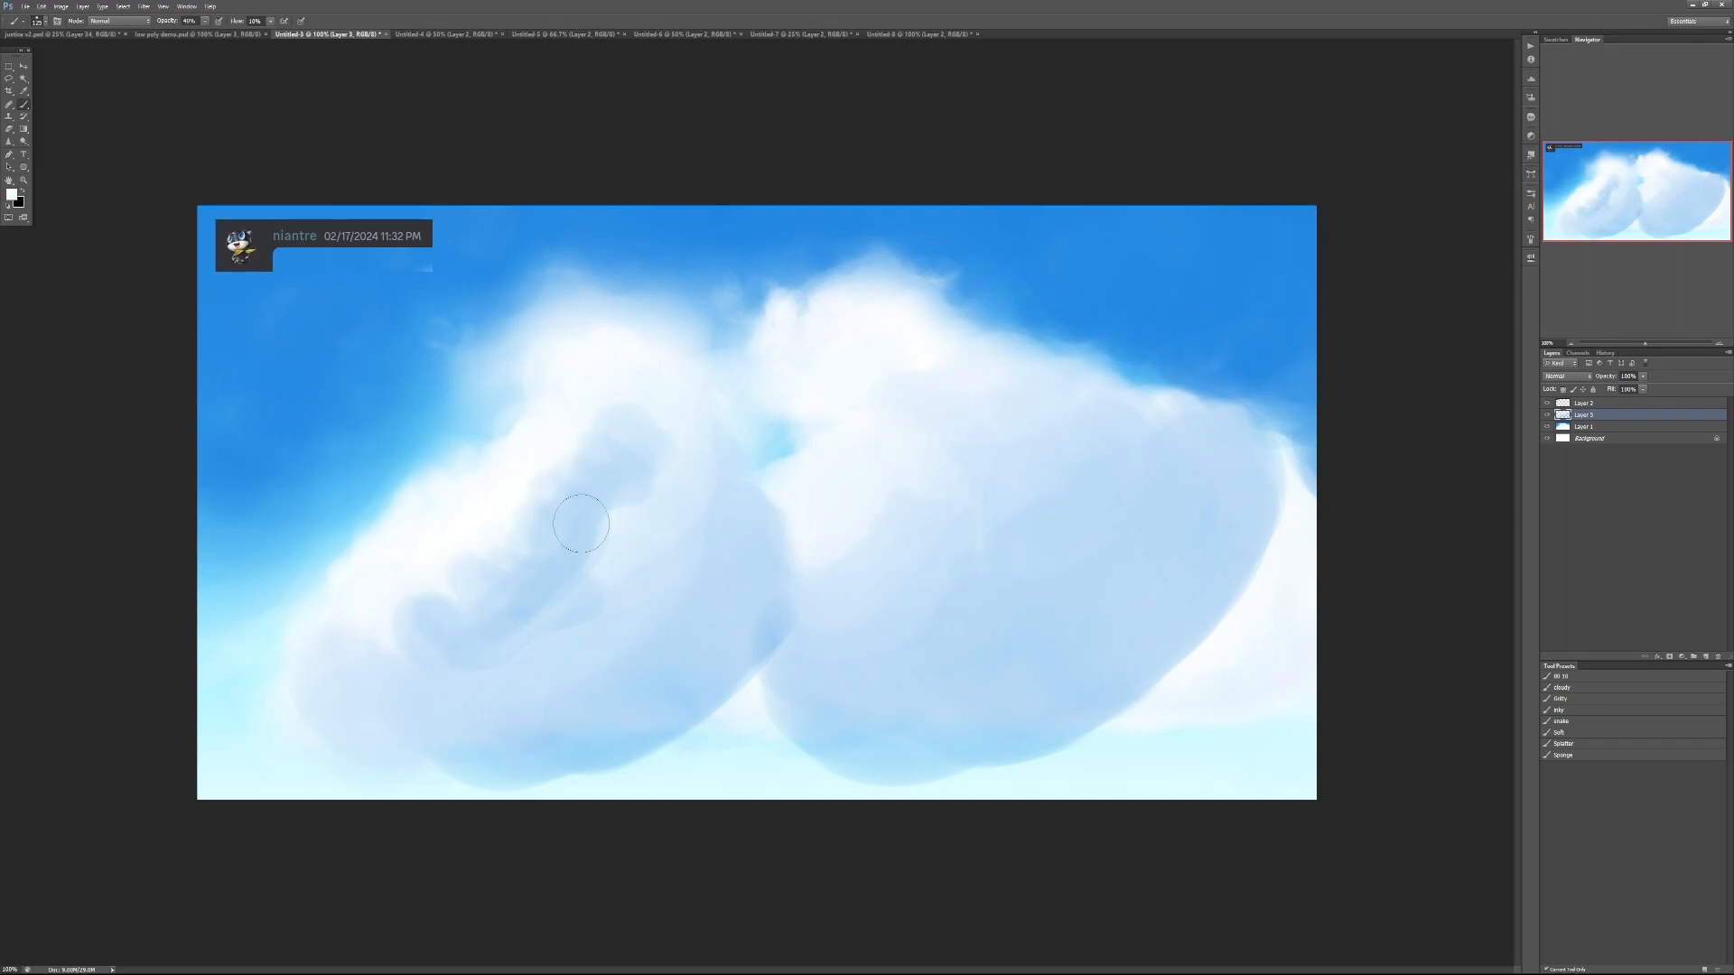
pyautogui.moveTo(608, 512)
pyautogui.mouseDown()
pyautogui.moveTo(679, 481)
pyautogui.moveTo(662, 448)
pyautogui.moveTo(574, 441)
pyautogui.mouseUp()
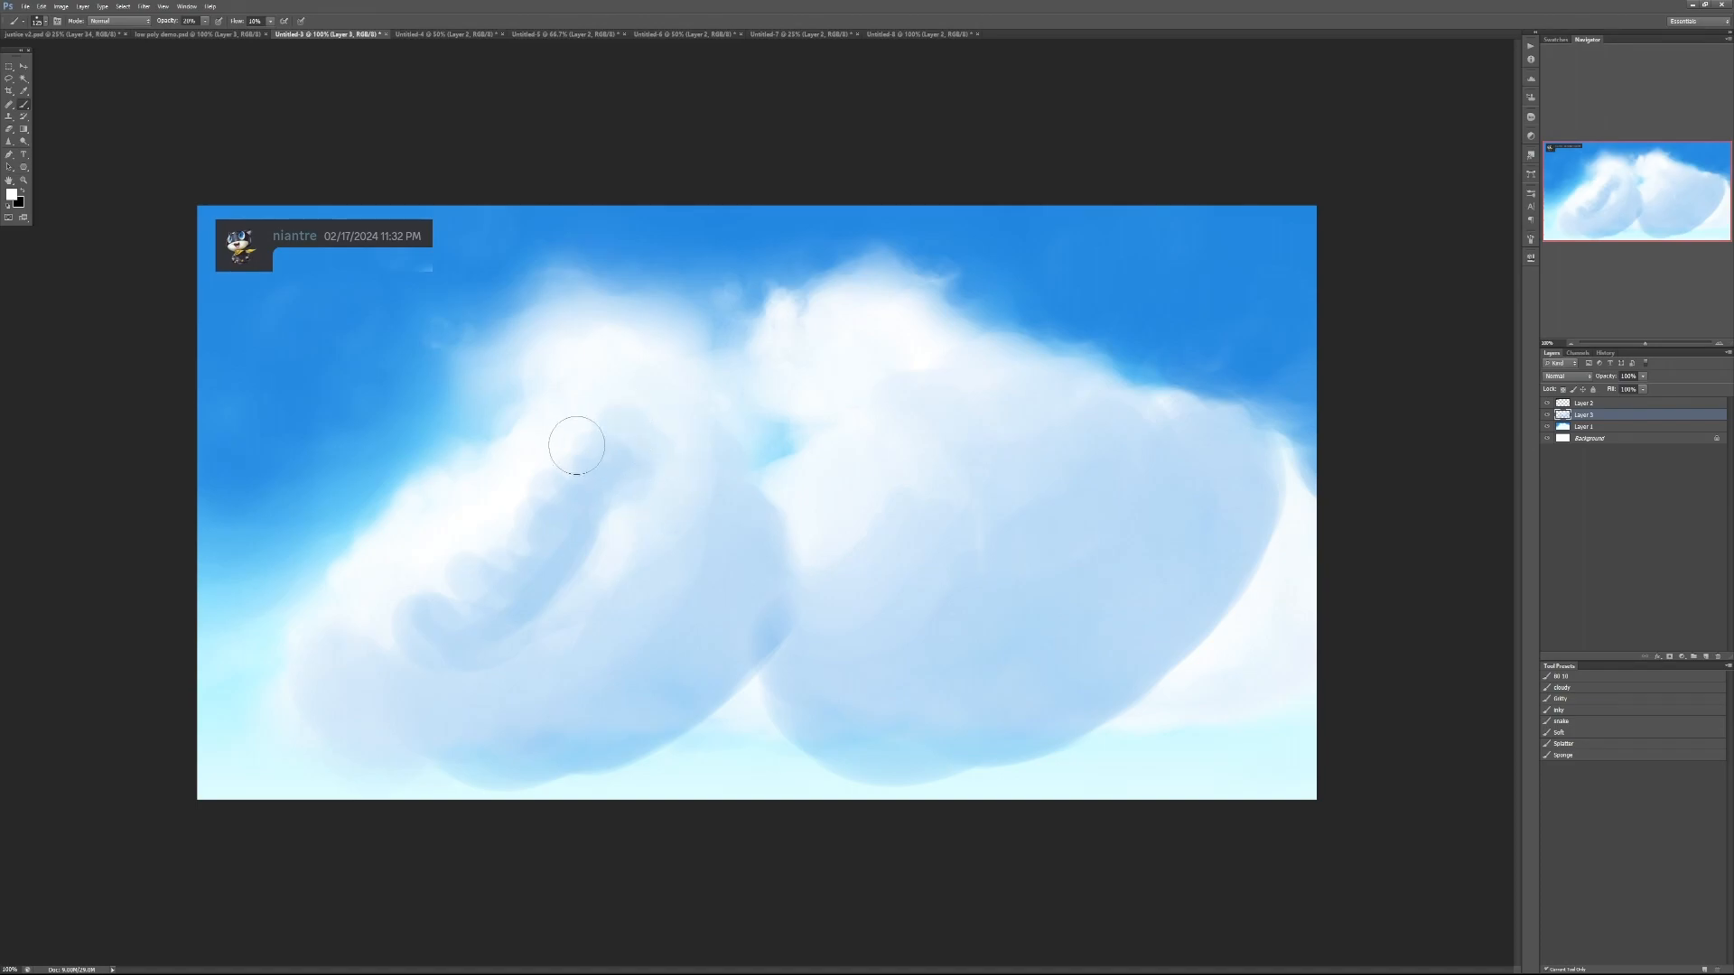
pyautogui.moveTo(584, 525)
pyautogui.mouseDown()
pyautogui.moveTo(532, 534)
pyautogui.moveTo(536, 556)
pyautogui.moveTo(456, 648)
pyautogui.moveTo(425, 598)
pyautogui.moveTo(356, 608)
pyautogui.mouseUp()
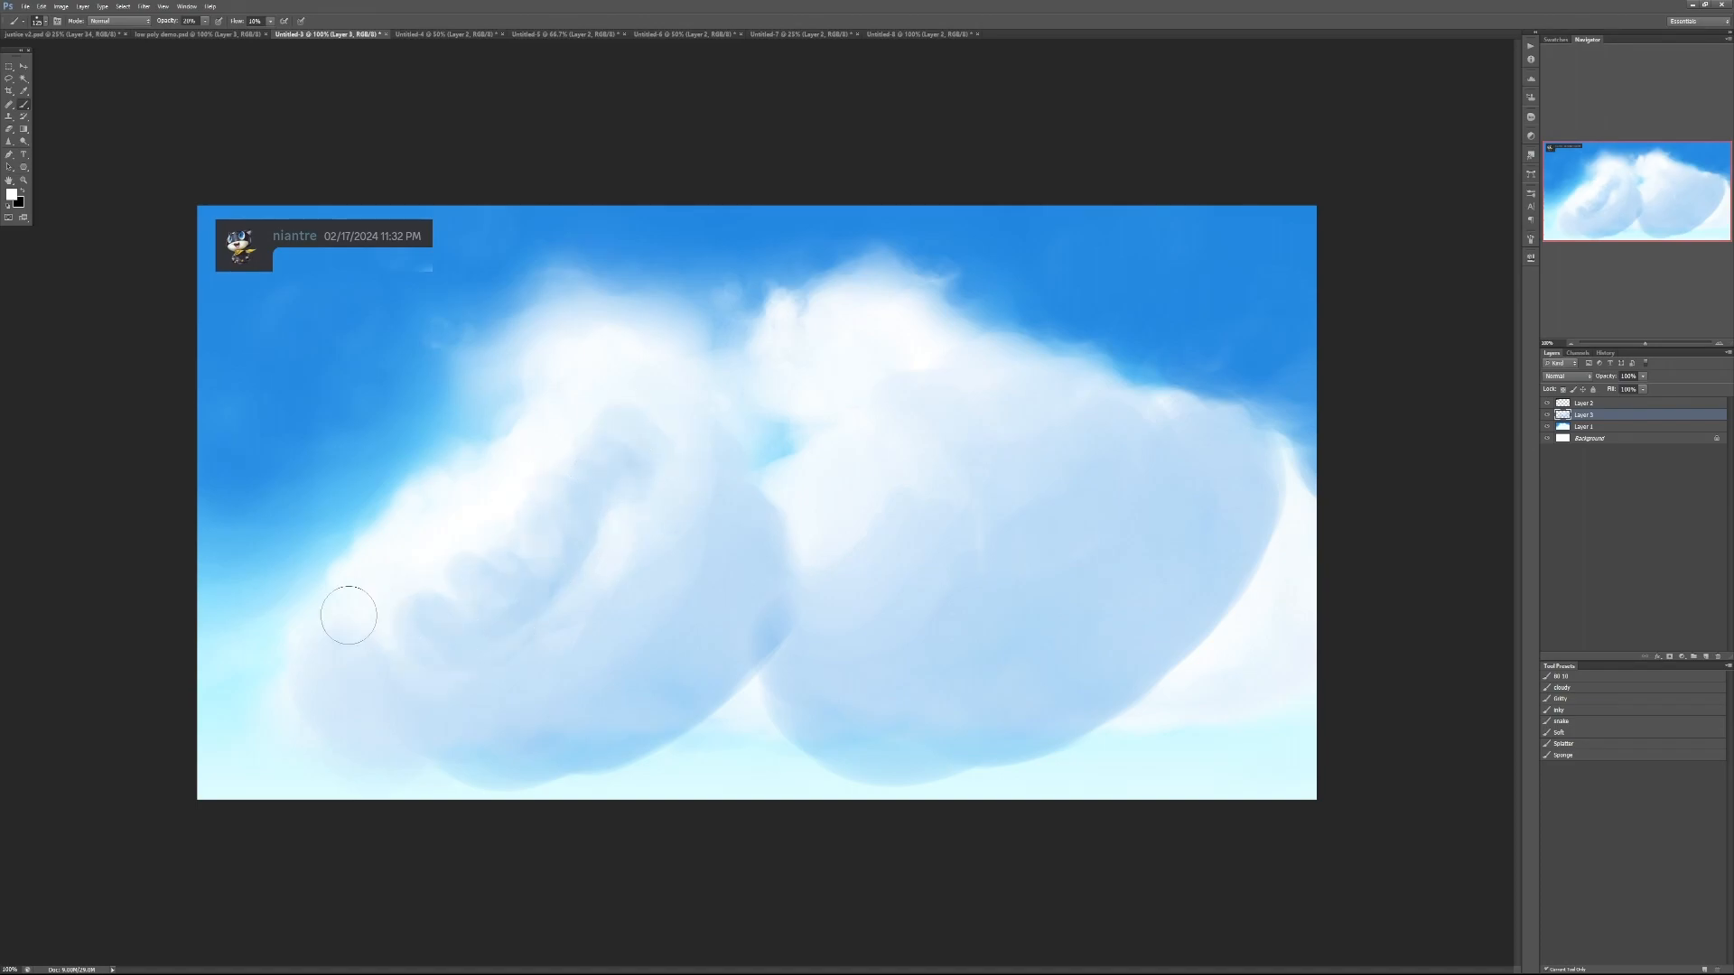
# Soften the left cloud's inner crease and puffs with a sampled pale tone
pyautogui.keyDown('alt'); pyautogui.click(564, 486); pyautogui.keyUp('alt')
pyautogui.moveTo(468, 558)
pyautogui.mouseDown()
pyautogui.moveTo(406, 597)
pyautogui.moveTo(481, 525)
pyautogui.moveTo(388, 624)
pyautogui.moveTo(388, 582)
pyautogui.moveTo(542, 511)
pyautogui.mouseUp()
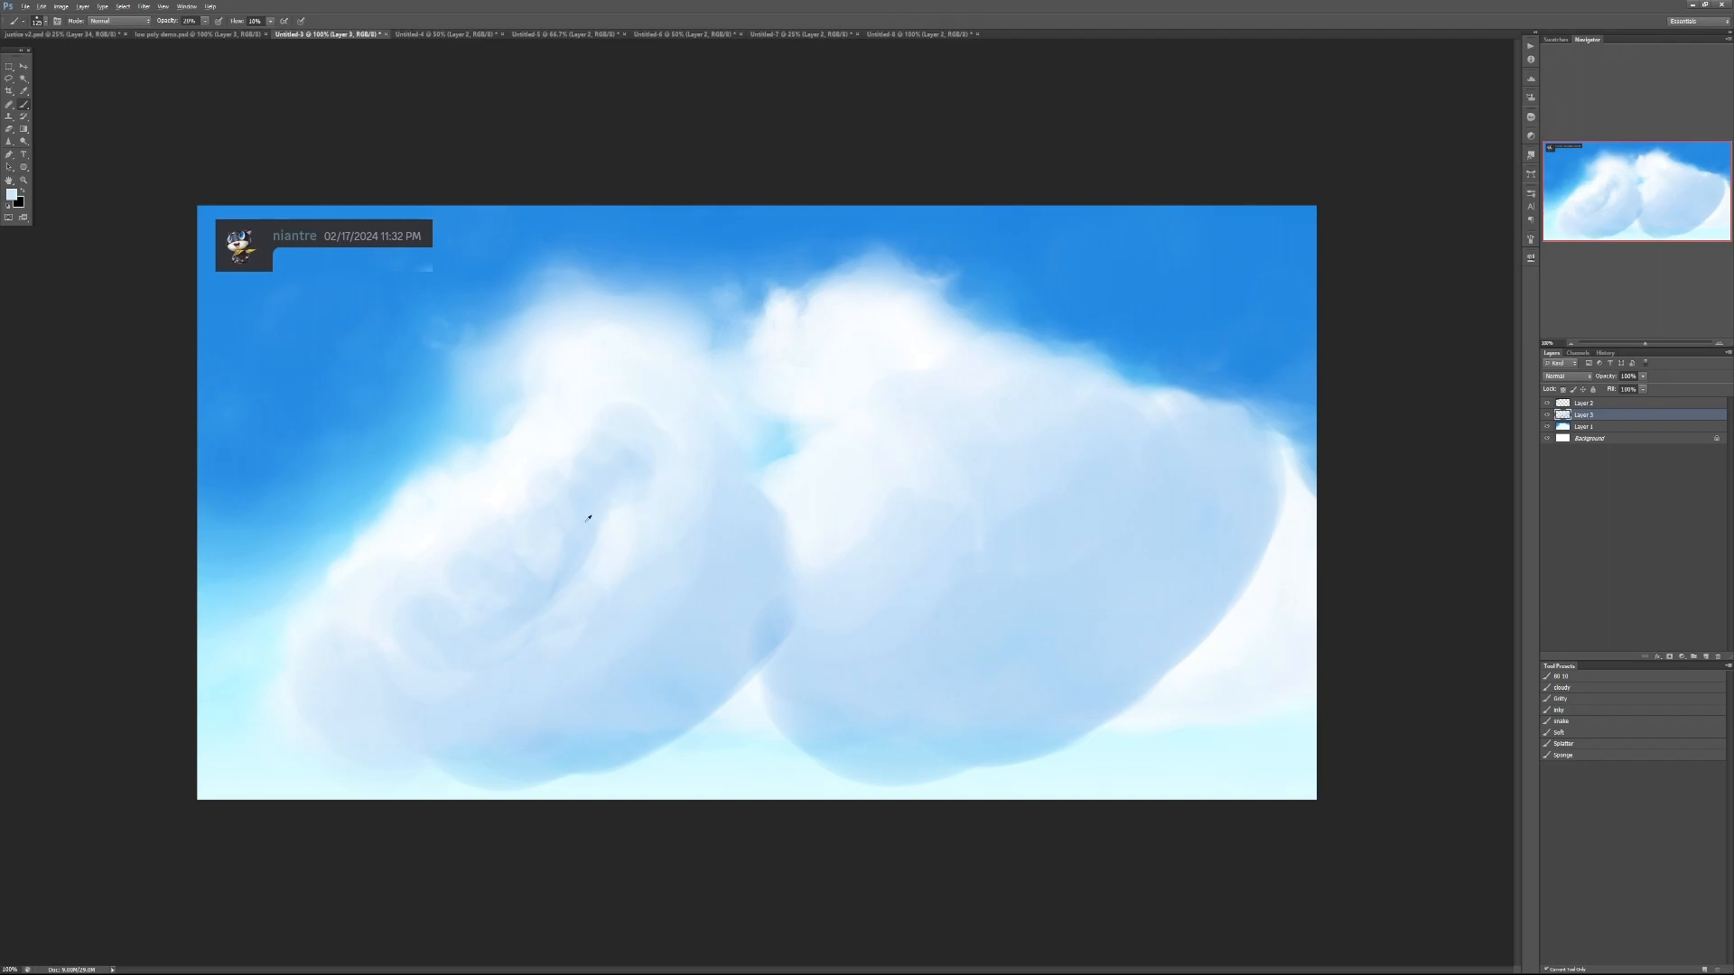
pyautogui.moveTo(561, 456)
pyautogui.mouseDown()
pyautogui.moveTo(614, 440)
pyautogui.moveTo(623, 404)
pyautogui.moveTo(555, 511)
pyautogui.mouseUp()
pyautogui.moveTo(466, 552)
pyautogui.mouseDown()
pyautogui.moveTo(527, 524)
pyautogui.moveTo(434, 581)
pyautogui.moveTo(417, 633)
pyautogui.moveTo(451, 627)
pyautogui.moveTo(339, 648)
pyautogui.moveTo(433, 654)
pyautogui.mouseUp()
# Add white puff highlights to the left side and centre of the right cloud at 30% opacity
pyautogui.press('3')
pyautogui.moveTo(832, 452)
pyautogui.mouseDown()
pyautogui.moveTo(823, 507)
pyautogui.moveTo(856, 474)
pyautogui.moveTo(886, 385)
pyautogui.mouseUp()
pyautogui.moveTo(1036, 463)
pyautogui.mouseDown()
pyautogui.moveTo(1017, 530)
pyautogui.moveTo(1038, 437)
pyautogui.mouseUp()
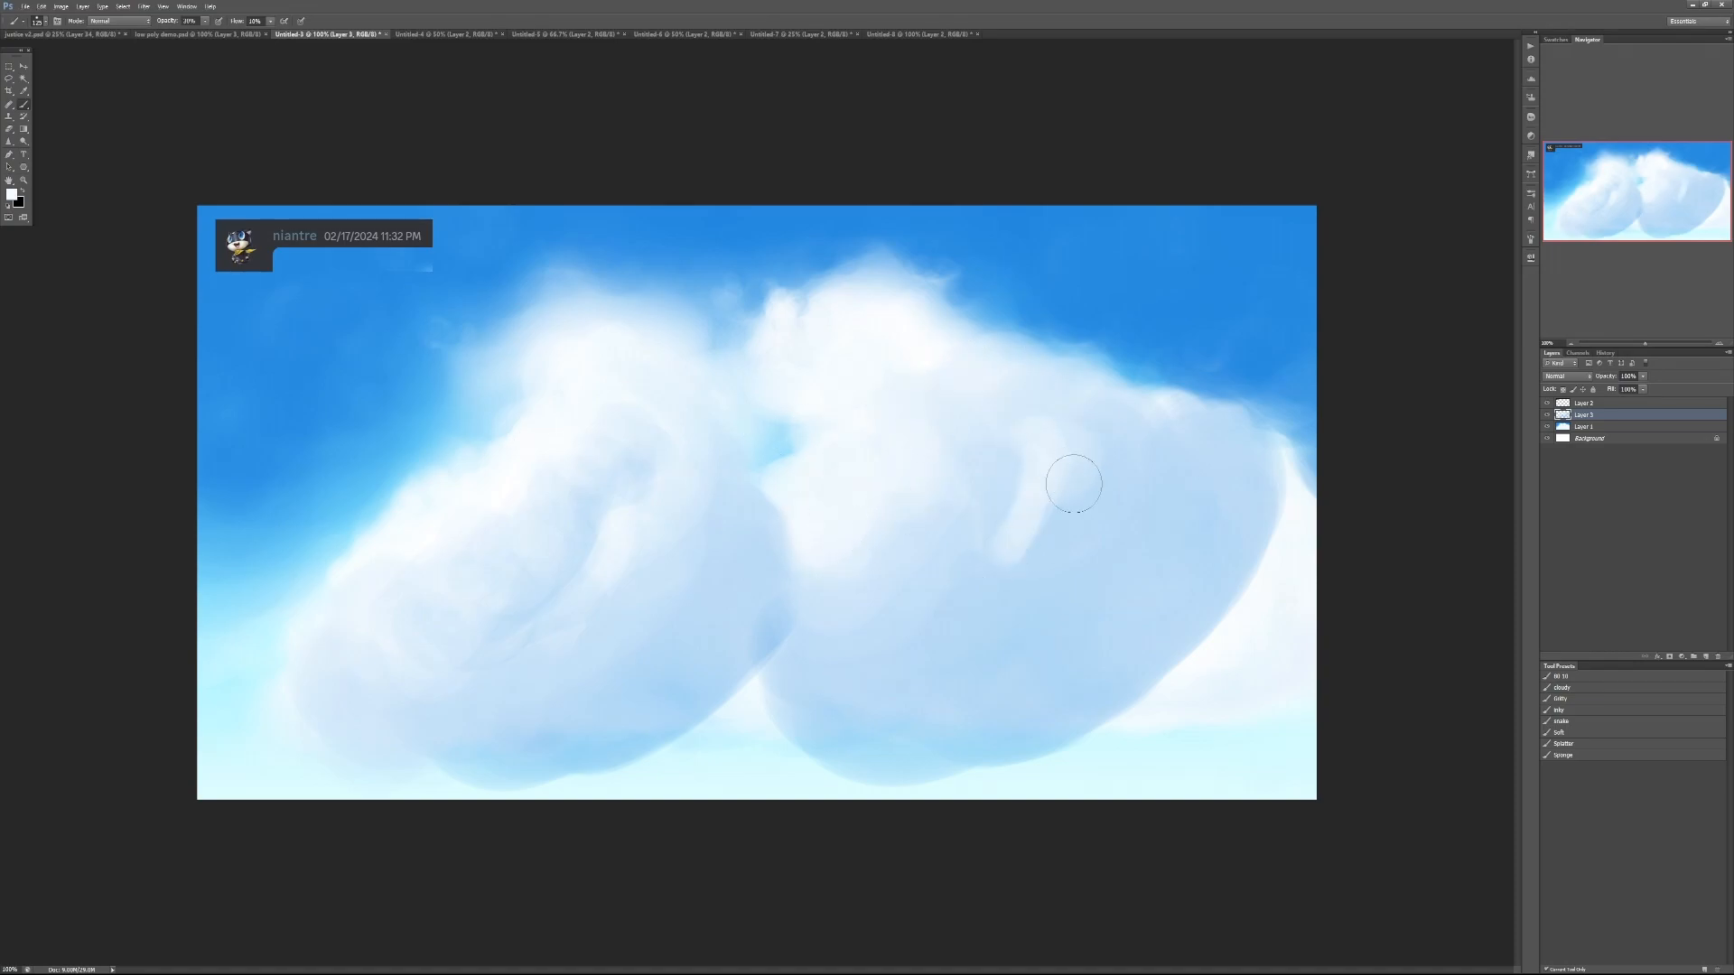
pyautogui.press('4')
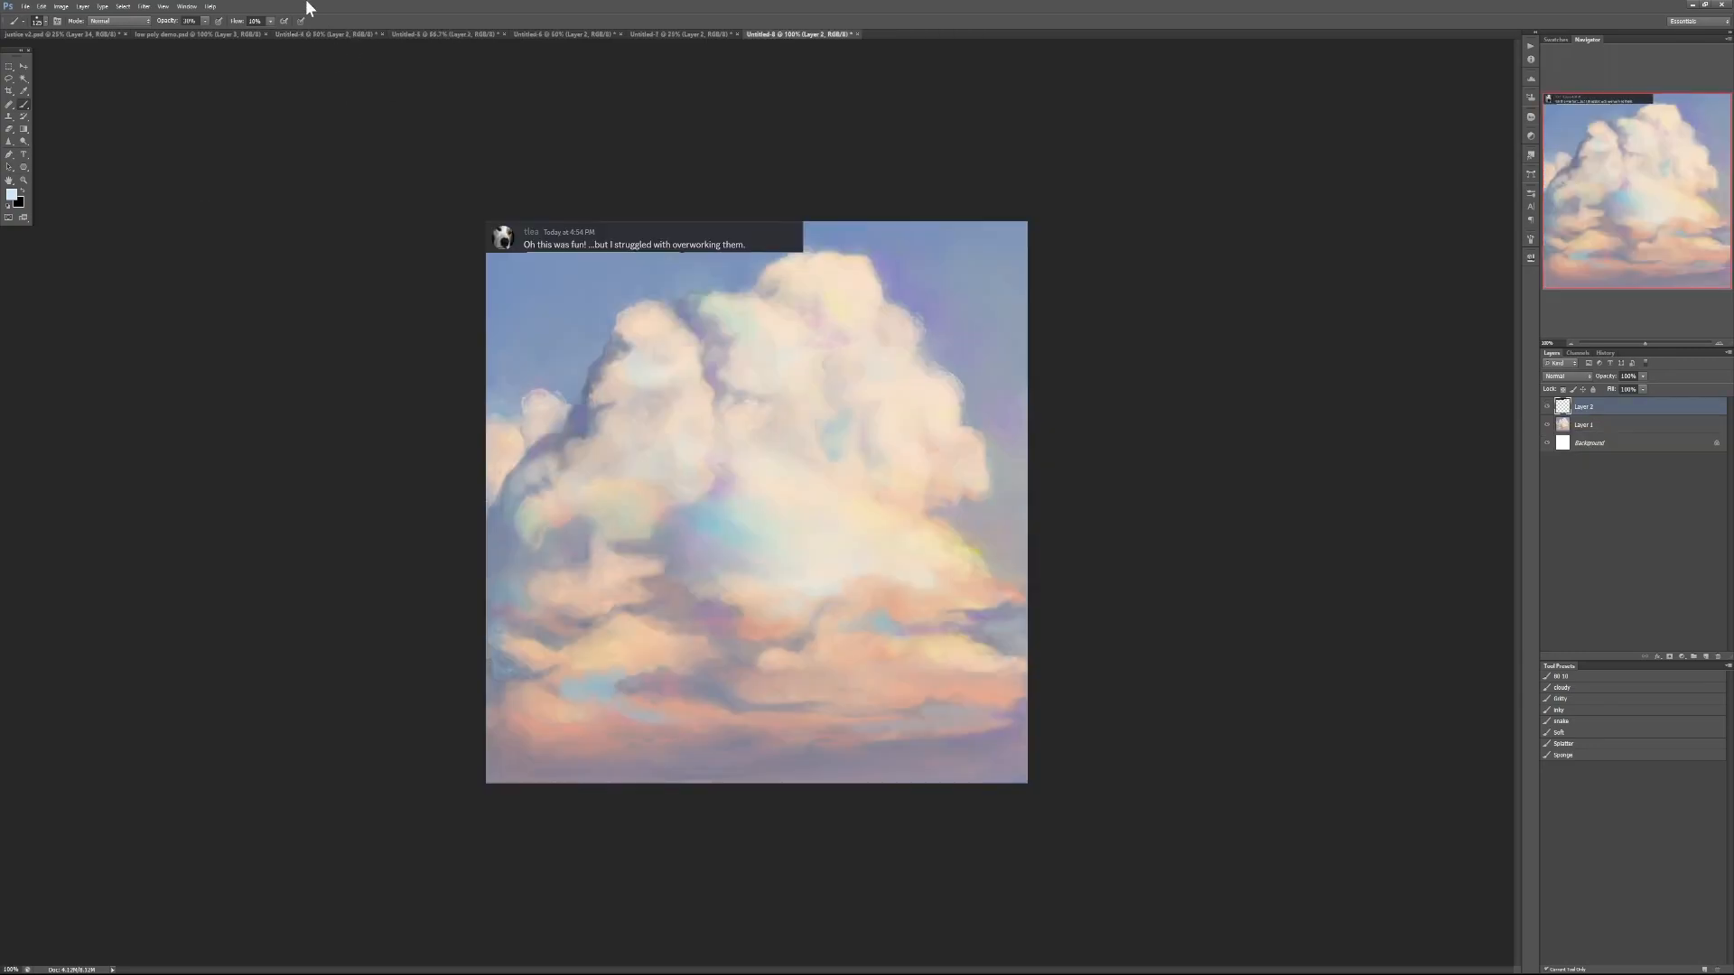
# Switch to the Untitled-4 cloud painting and add a new layer directly above Layer 1
pyautogui.click(328, 33)
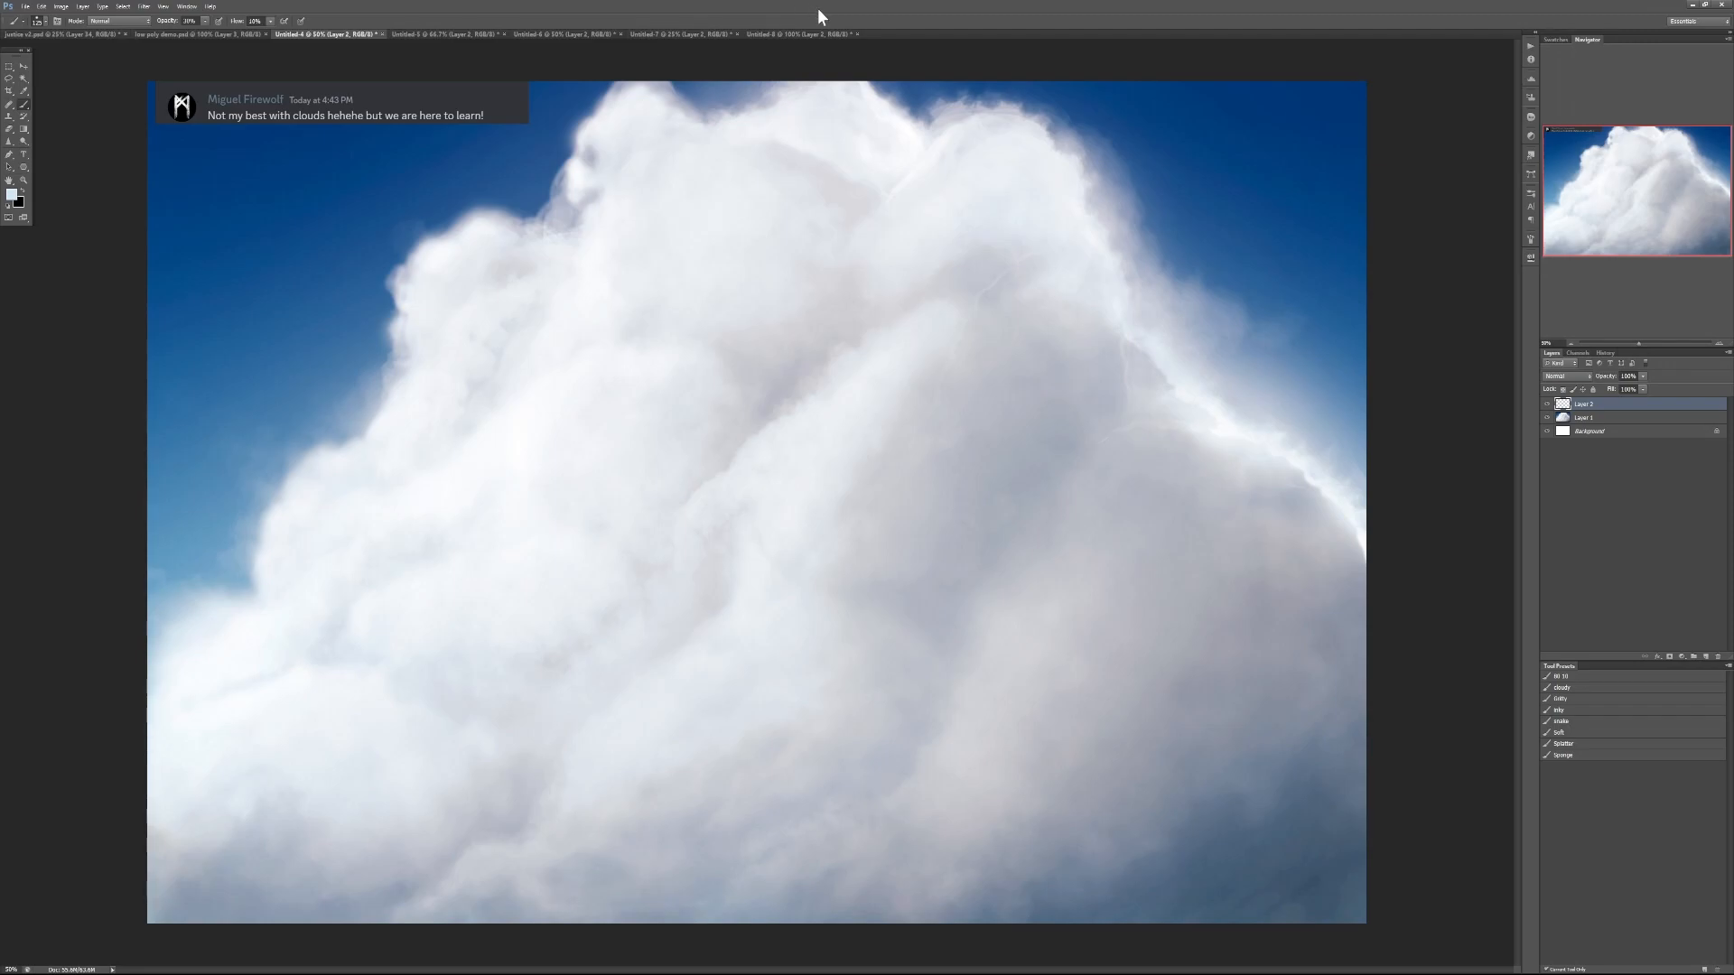
pyautogui.click(1599, 419)
pyautogui.click(1706, 657)
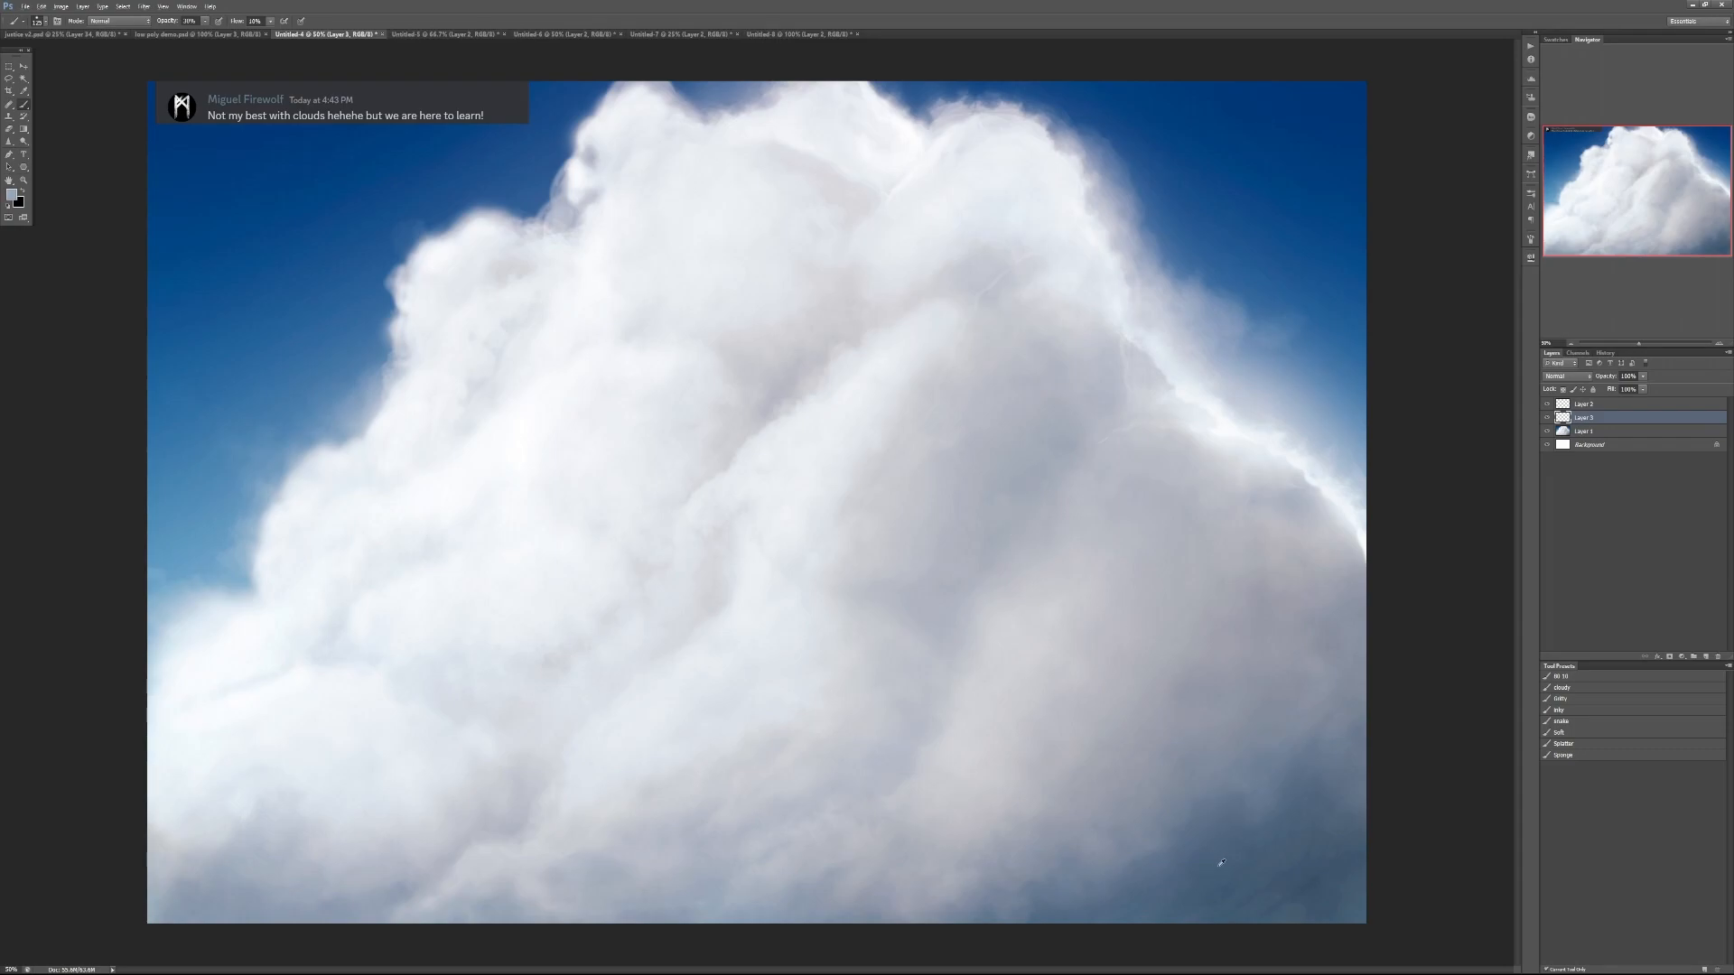
# Paint a blue-grey shadow swatch and a light grey patch beside it on the cloud's lower right at 90% opacity
pyautogui.press('9')
pyautogui.moveTo(1186, 629)
pyautogui.mouseDown()
pyautogui.moveTo(1172, 660)
pyautogui.moveTo(1202, 708)
pyautogui.moveTo(1152, 643)
pyautogui.moveTo(1163, 681)
pyautogui.mouseUp()
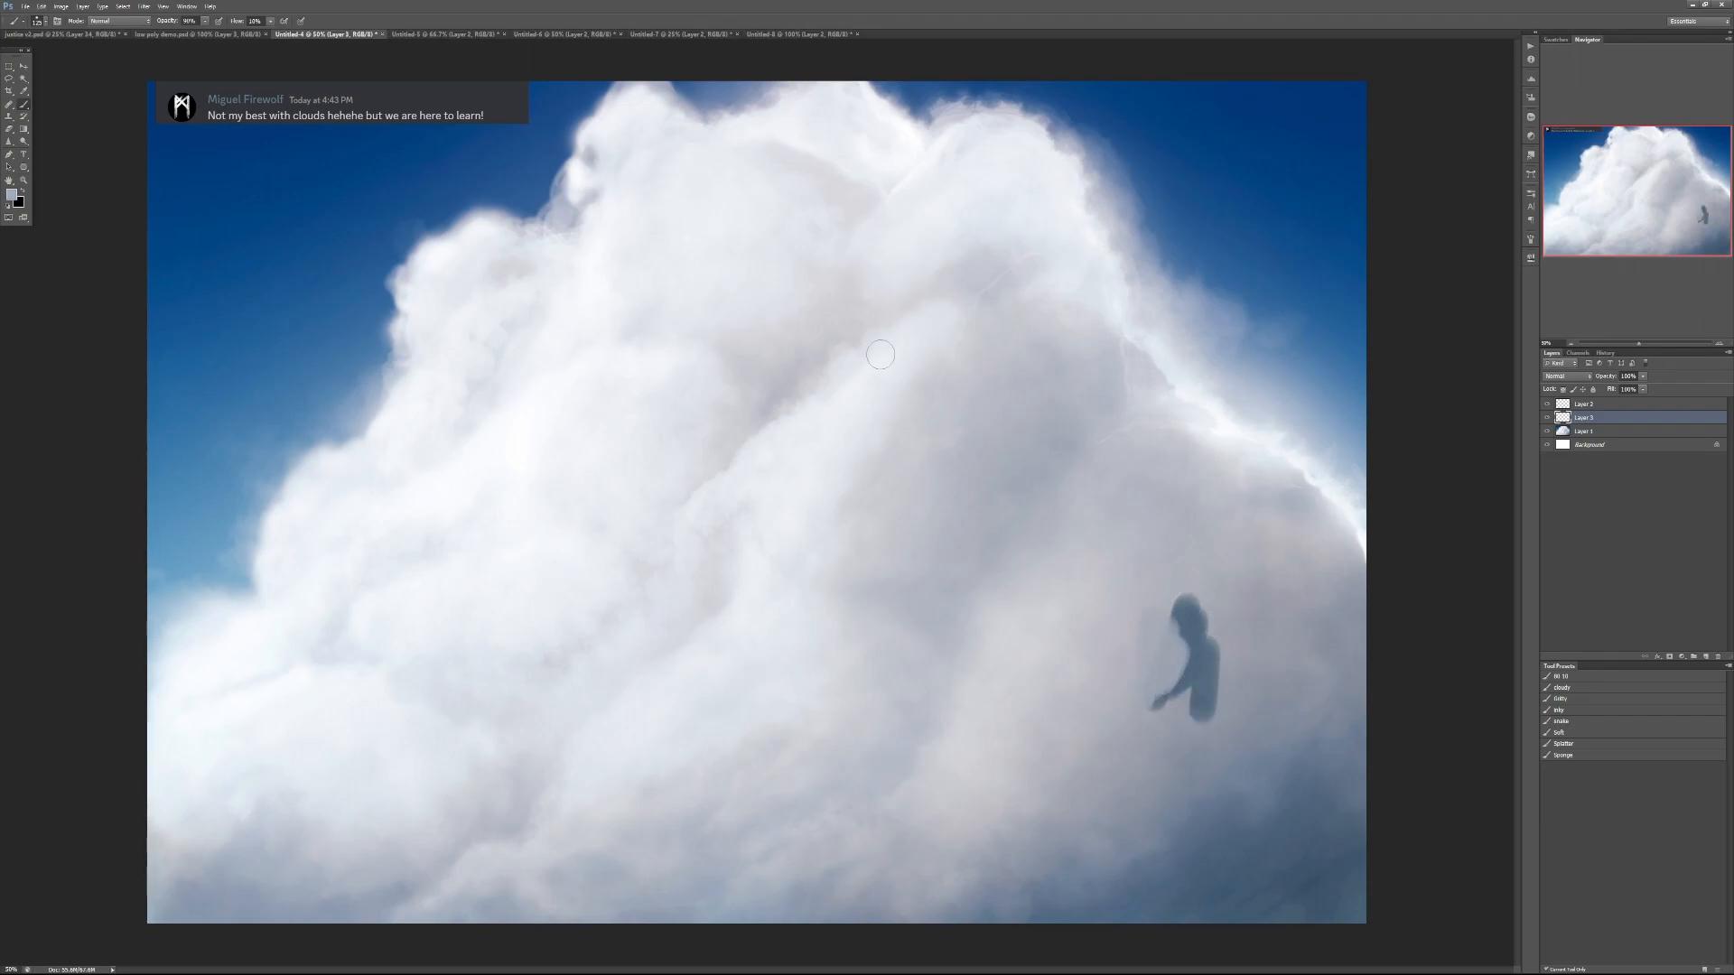
pyautogui.moveTo(1156, 668); pyautogui.dragTo(1113, 653)
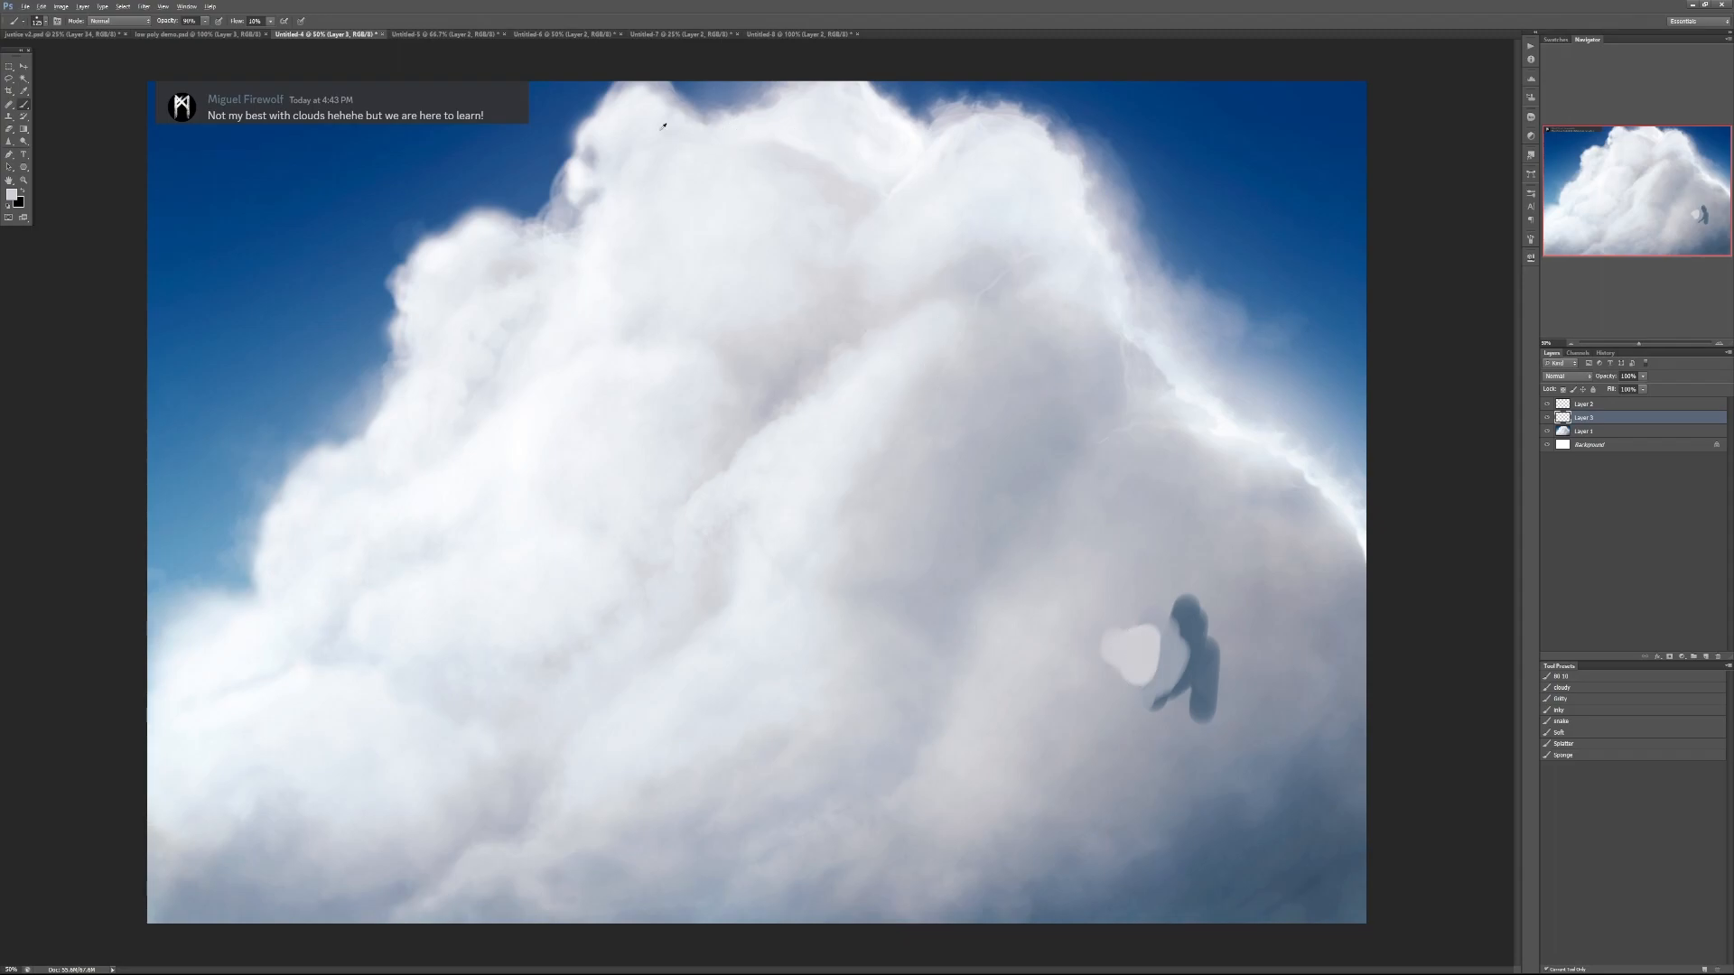
# Paint sampled bright patches below the light grey one for comparison, and undo them
pyautogui.moveTo(1033, 740)
pyautogui.mouseDown()
pyautogui.moveTo(1035, 719)
pyautogui.moveTo(1110, 729)
pyautogui.moveTo(1097, 745)
pyautogui.mouseUp()
pyautogui.hotkey('ctrl', 'z')
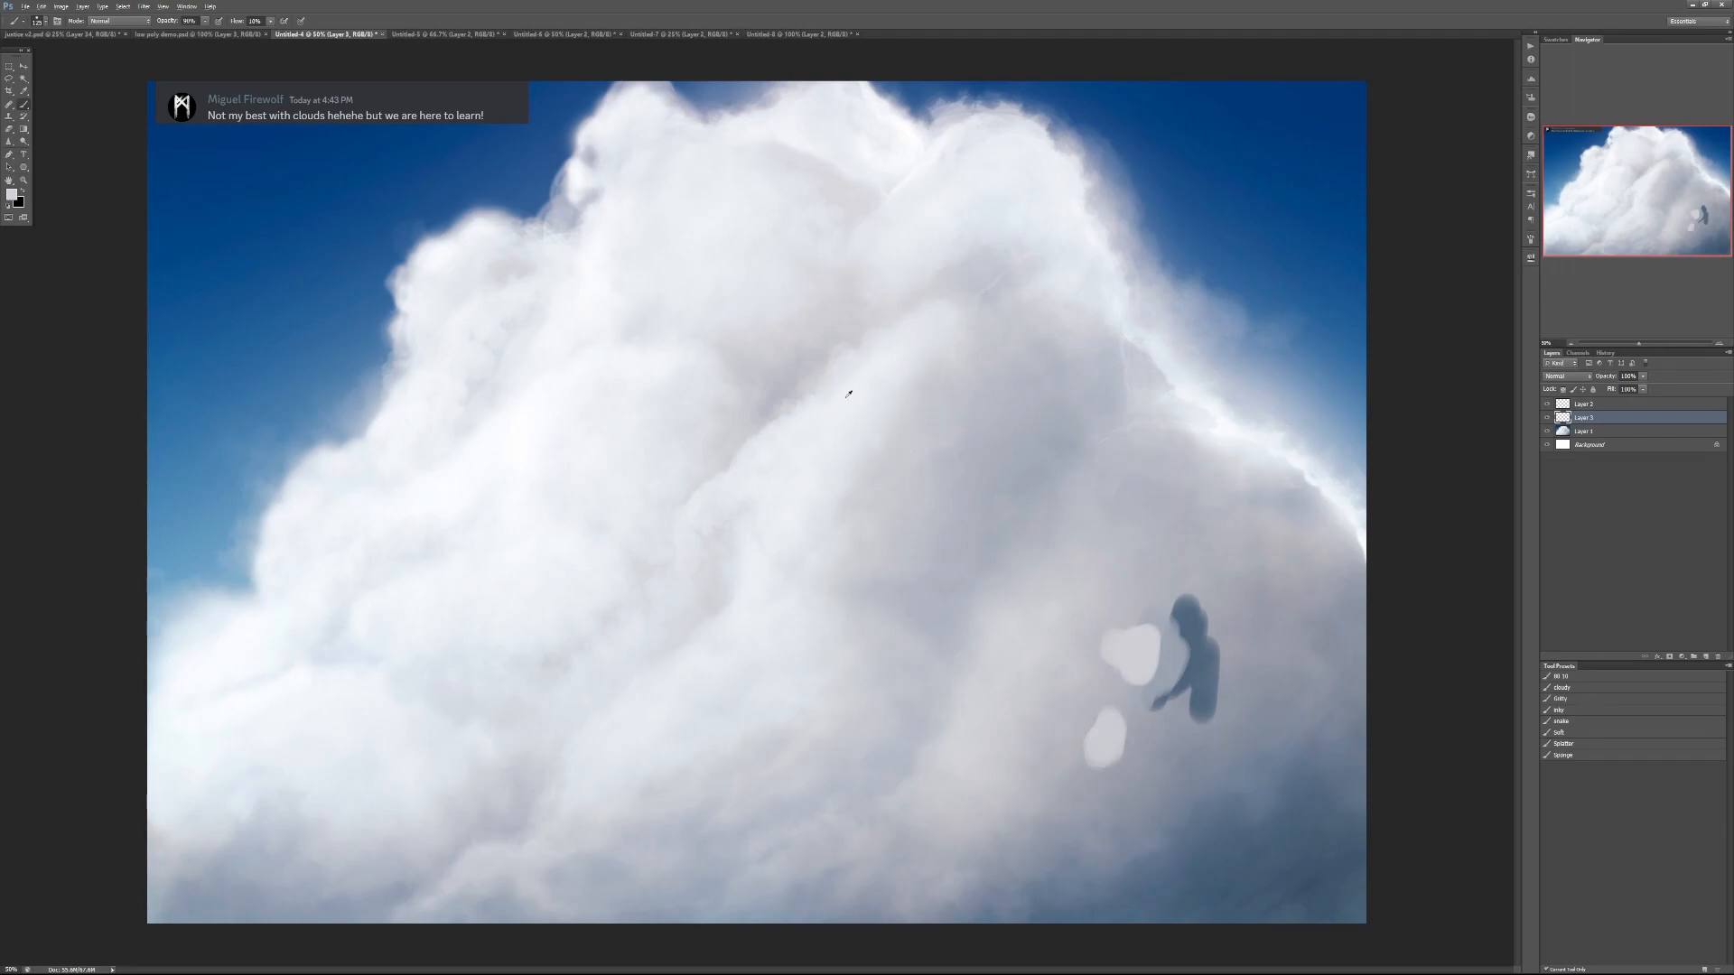
pyautogui.moveTo(1095, 732); pyautogui.dragTo(1048, 737)
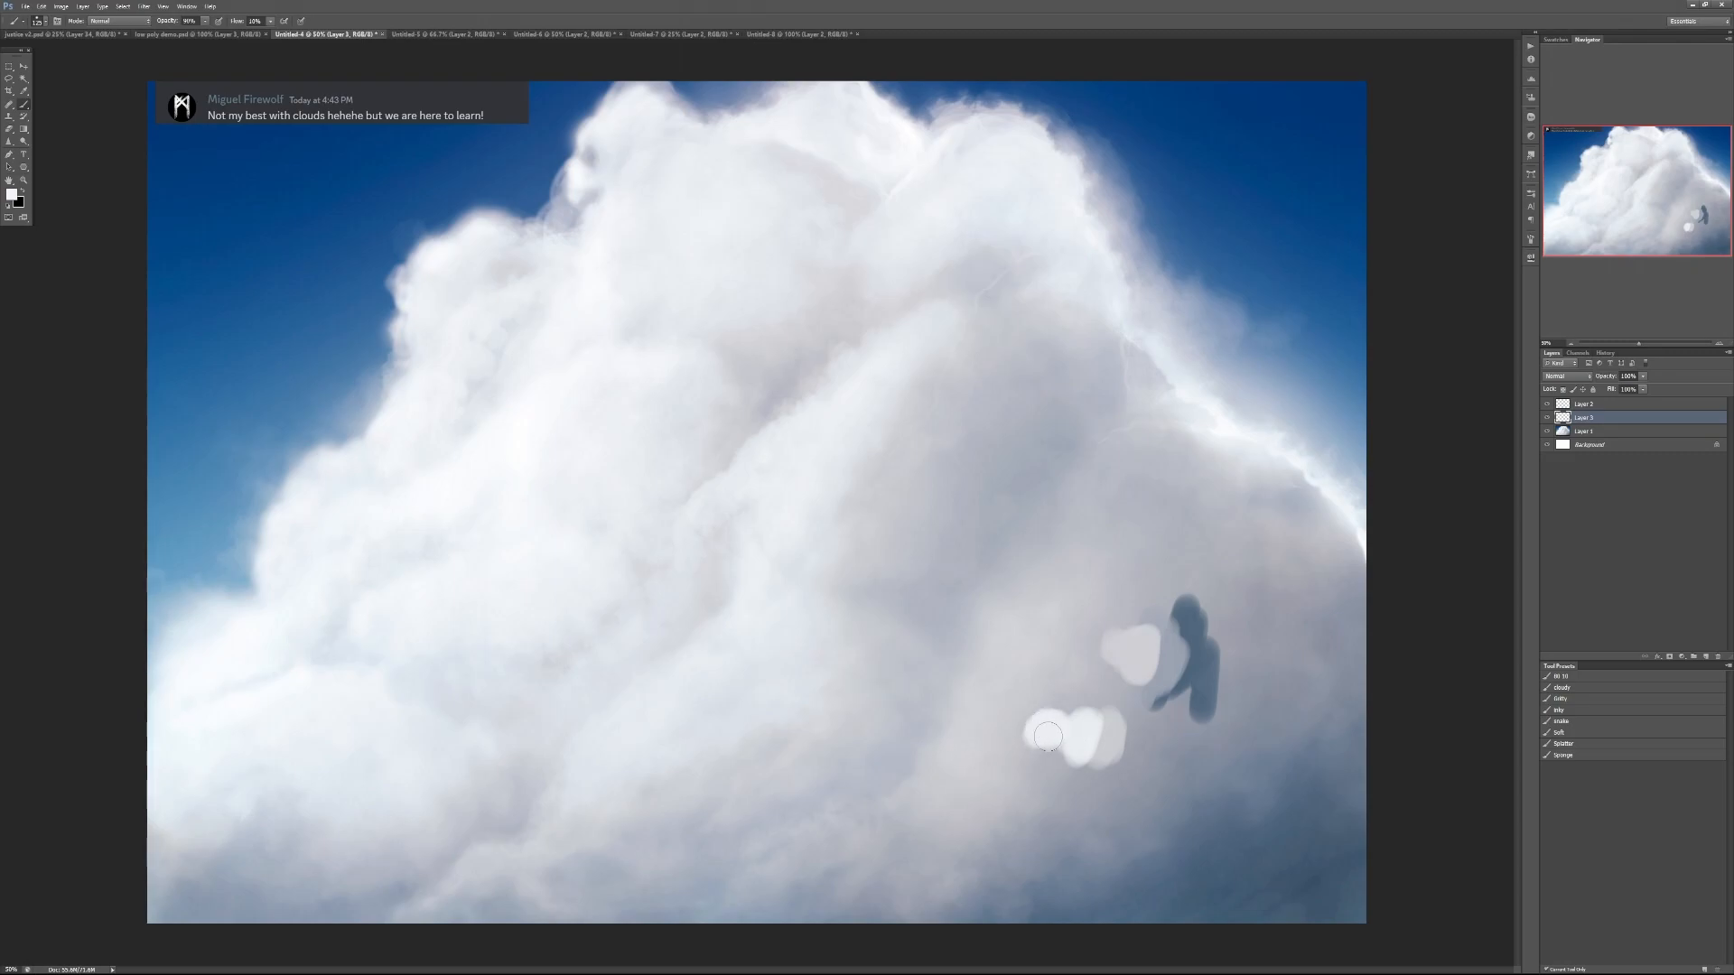
pyautogui.hotkey('ctrl', 'alt', 'z')
pyautogui.hotkey('ctrl', 'alt', 'z')
pyautogui.hotkey('ctrl', 'alt', 'z')
pyautogui.hotkey('ctrl', 'alt', 'z')
pyautogui.hotkey('ctrl', 'alt', 'z')
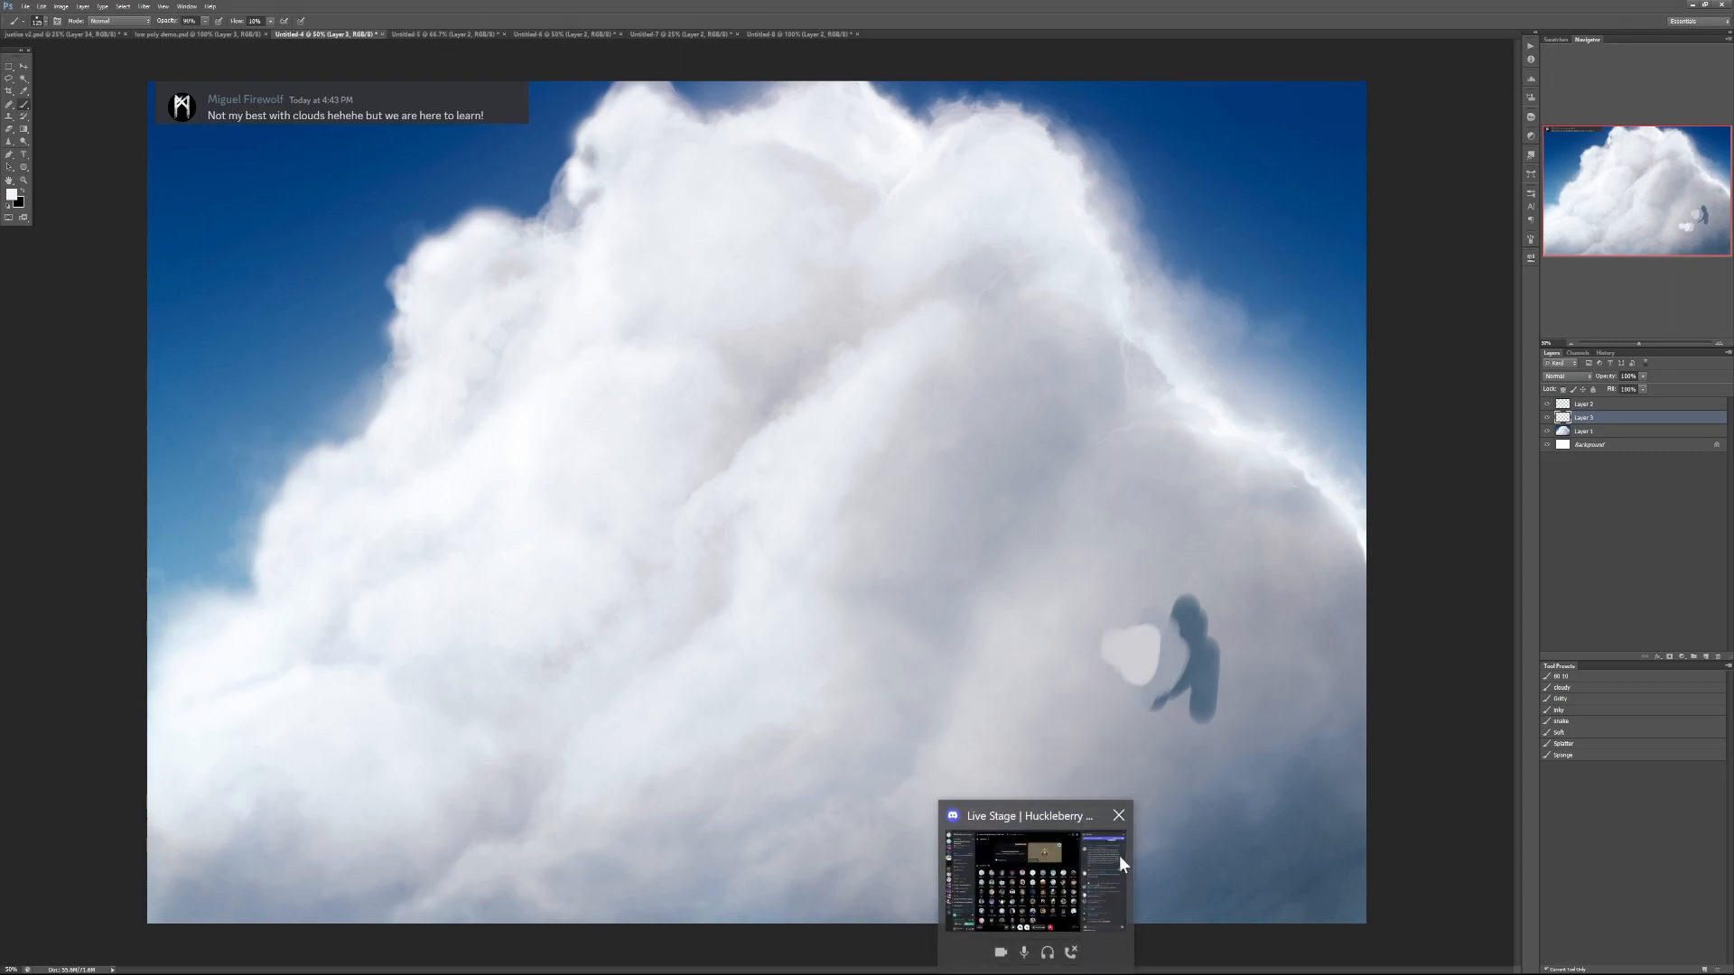
# Undo the shadow and light grey swatches on the cloud's lower right, and try a stroke across the cloud's upper right
pyautogui.hotkey('ctrl', 'alt', 'z')
pyautogui.press('x')
pyautogui.moveTo(666, 129)
pyautogui.mouseDown()
pyautogui.moveTo(706, 156)
pyautogui.moveTo(974, 374)
pyautogui.moveTo(1279, 763)
pyautogui.moveTo(1298, 817)
pyautogui.moveTo(1148, 785)
pyautogui.moveTo(1314, 573)
pyautogui.mouseUp()
pyautogui.hotkey('ctrl', 'z')
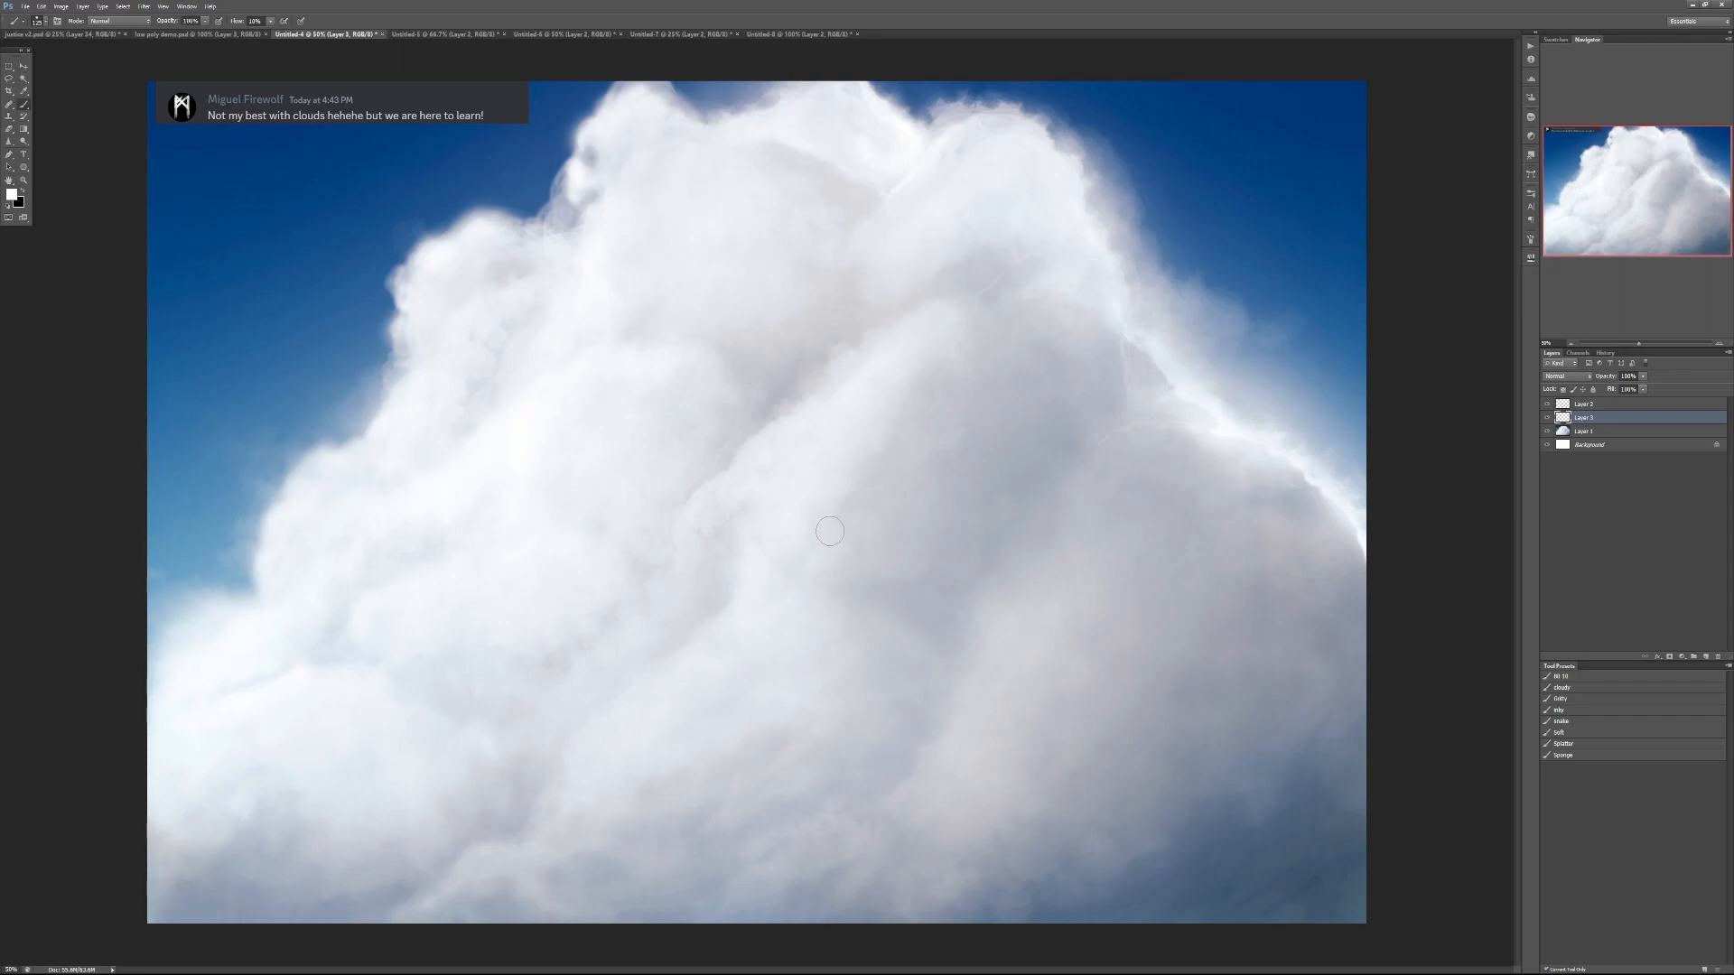
# Try a textured cloud brush preset at 100% opacity by painting a white blob in the sky beside the cloud
pyautogui.press(']')
pyautogui.press(']')
pyautogui.press(']')
pyautogui.keyDown('alt'); pyautogui.click(316, 400); pyautogui.keyUp('alt')
pyautogui.click(1583, 689)
pyautogui.keyDown('alt'); pyautogui.click(835, 170); pyautogui.keyUp('alt')
pyautogui.moveTo(277, 330)
pyautogui.mouseDown()
pyautogui.moveTo(222, 252)
pyautogui.moveTo(240, 407)
pyautogui.mouseUp()
pyautogui.hotkey('ctrl', 'z')
pyautogui.press('0')
pyautogui.moveTo(282, 279)
pyautogui.mouseDown()
pyautogui.moveTo(262, 271)
pyautogui.moveTo(299, 377)
pyautogui.mouseUp()
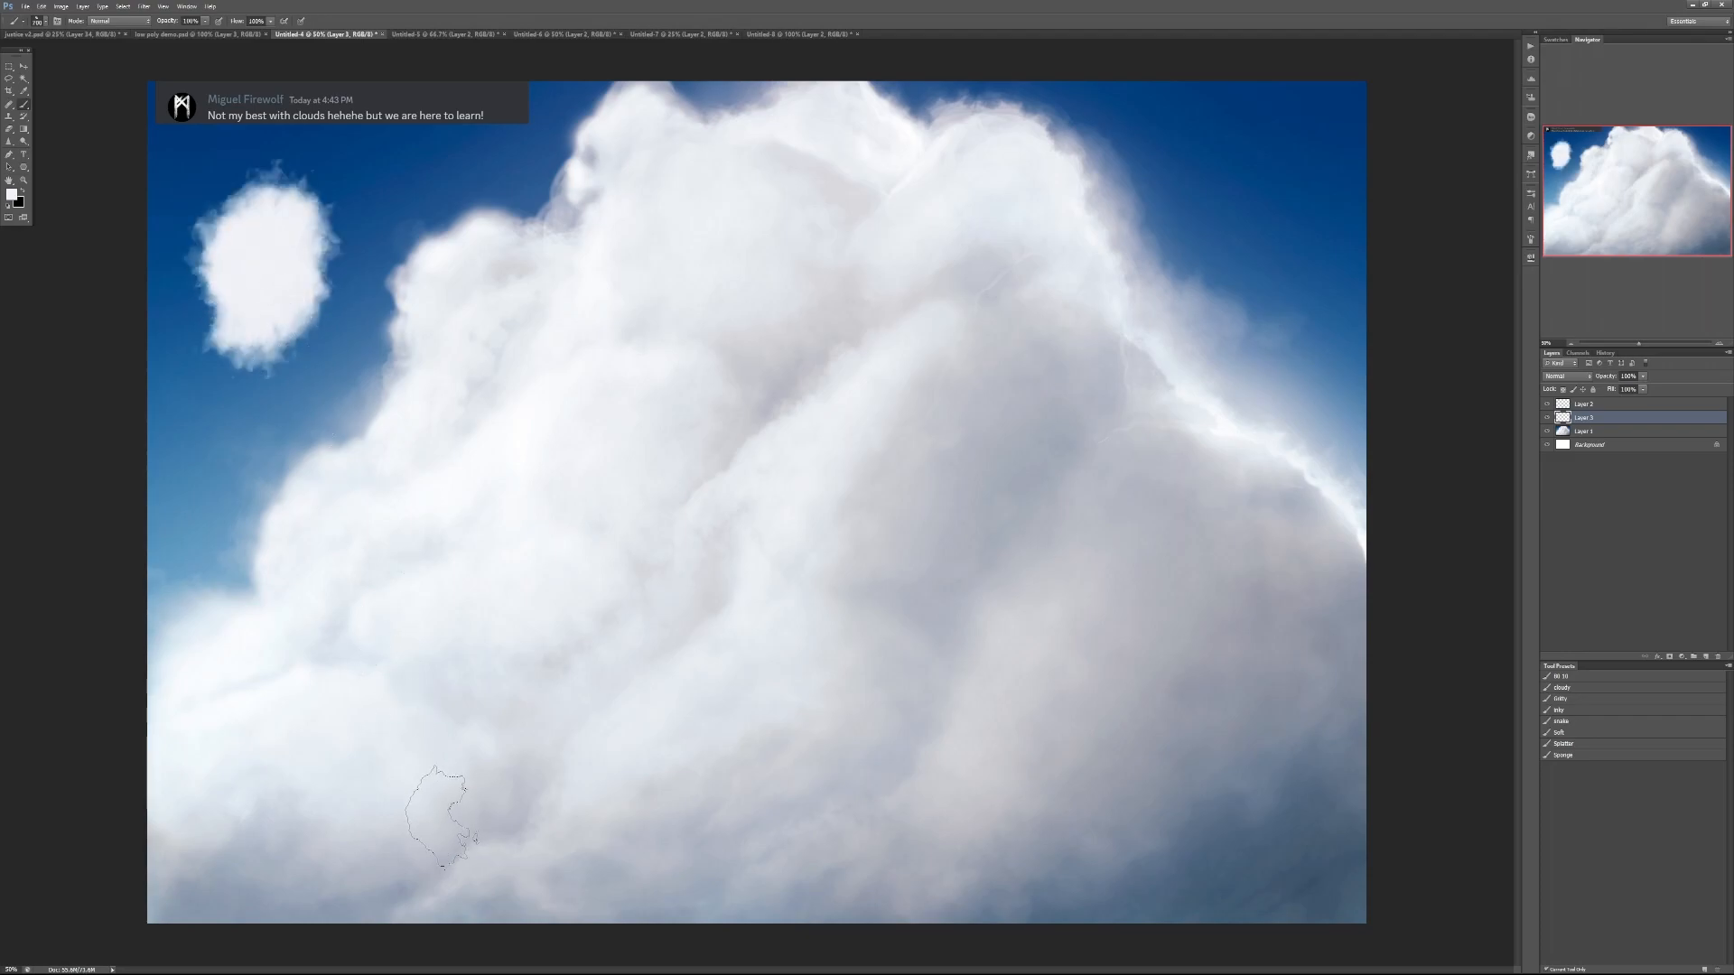
pyautogui.hotkey('ctrl', 'z')
# Try wispy white textured strokes running from the open sky along the cloud's upper left edge
pyautogui.moveTo(242, 223)
pyautogui.mouseDown()
pyautogui.moveTo(292, 278)
pyautogui.moveTo(344, 210)
pyautogui.moveTo(632, 149)
pyautogui.mouseUp()
pyautogui.hotkey('ctrl', 'z')
pyautogui.moveTo(310, 290)
pyautogui.mouseDown()
pyautogui.moveTo(212, 298)
pyautogui.moveTo(330, 352)
pyautogui.mouseUp()
pyautogui.hotkey('ctrl', 'z')
pyautogui.moveTo(224, 273)
pyautogui.mouseDown()
pyautogui.moveTo(290, 284)
pyautogui.moveTo(350, 220)
pyautogui.moveTo(412, 230)
pyautogui.moveTo(415, 266)
pyautogui.moveTo(506, 158)
pyautogui.mouseUp()
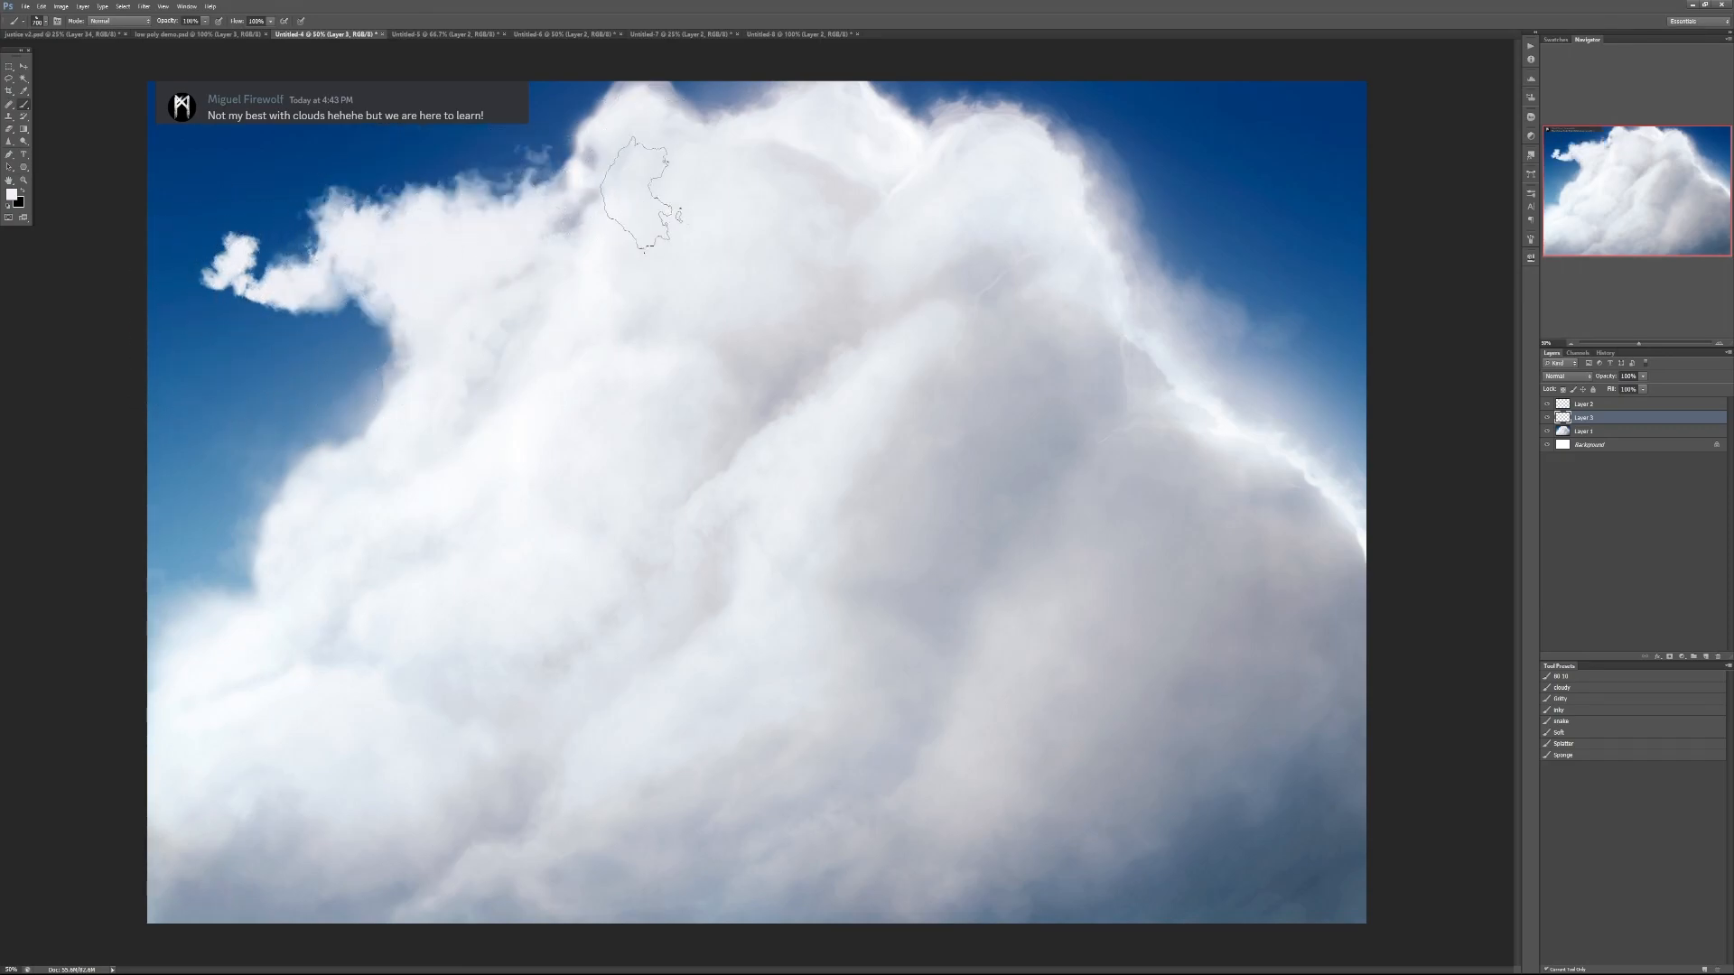
pyautogui.hotkey('ctrl', 'z')
pyautogui.moveTo(212, 347)
pyautogui.mouseDown()
pyautogui.moveTo(233, 298)
pyautogui.moveTo(239, 334)
pyautogui.moveTo(285, 281)
pyautogui.moveTo(345, 271)
pyautogui.moveTo(357, 238)
pyautogui.moveTo(438, 185)
pyautogui.moveTo(635, 165)
pyautogui.mouseUp()
pyautogui.hotkey('ctrl', 'z')
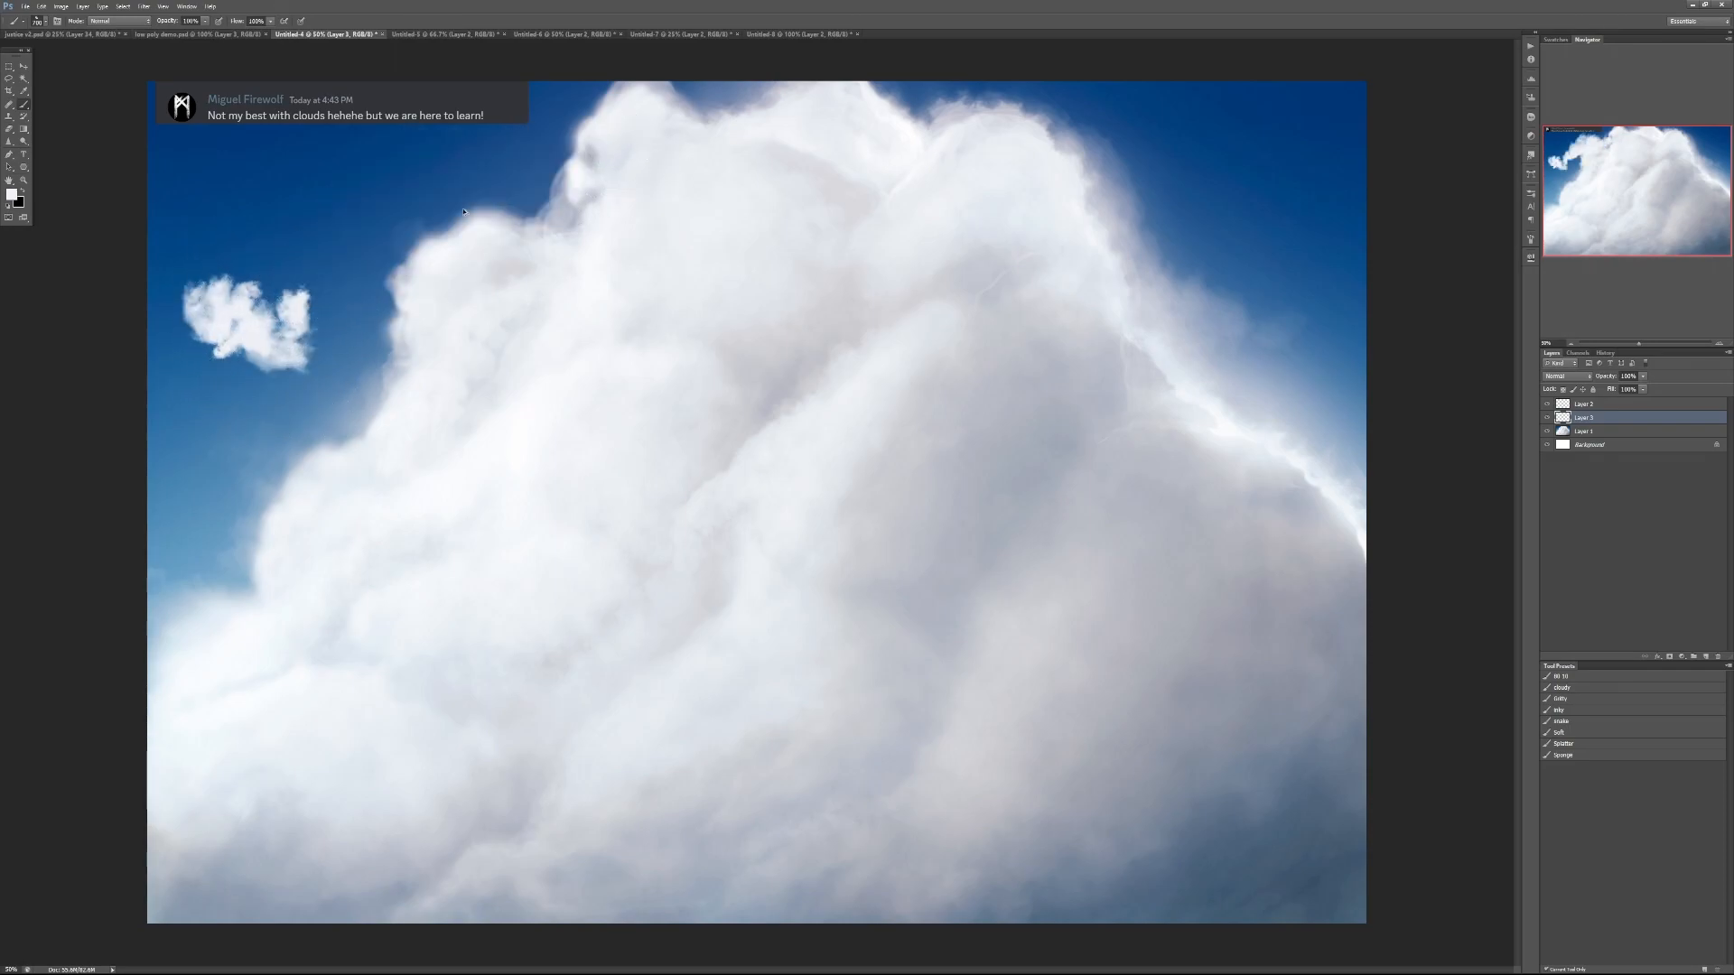
pyautogui.hotkey('ctrl', 'z')
pyautogui.moveTo(252, 279)
pyautogui.mouseDown()
pyautogui.moveTo(302, 224)
pyautogui.moveTo(406, 176)
pyautogui.moveTo(542, 153)
pyautogui.mouseUp()
pyautogui.hotkey('ctrl', 'z')
pyautogui.hotkey('ctrl', 'z')
pyautogui.hotkey('ctrl', 'z')
# Try a textured stroke in the sky and a large dark blue-grey shadow mass over the cloud's lower right
pyautogui.moveTo(282, 329)
pyautogui.mouseDown()
pyautogui.moveTo(244, 287)
pyautogui.moveTo(298, 433)
pyautogui.mouseUp()
pyautogui.hotkey('ctrl', 'z')
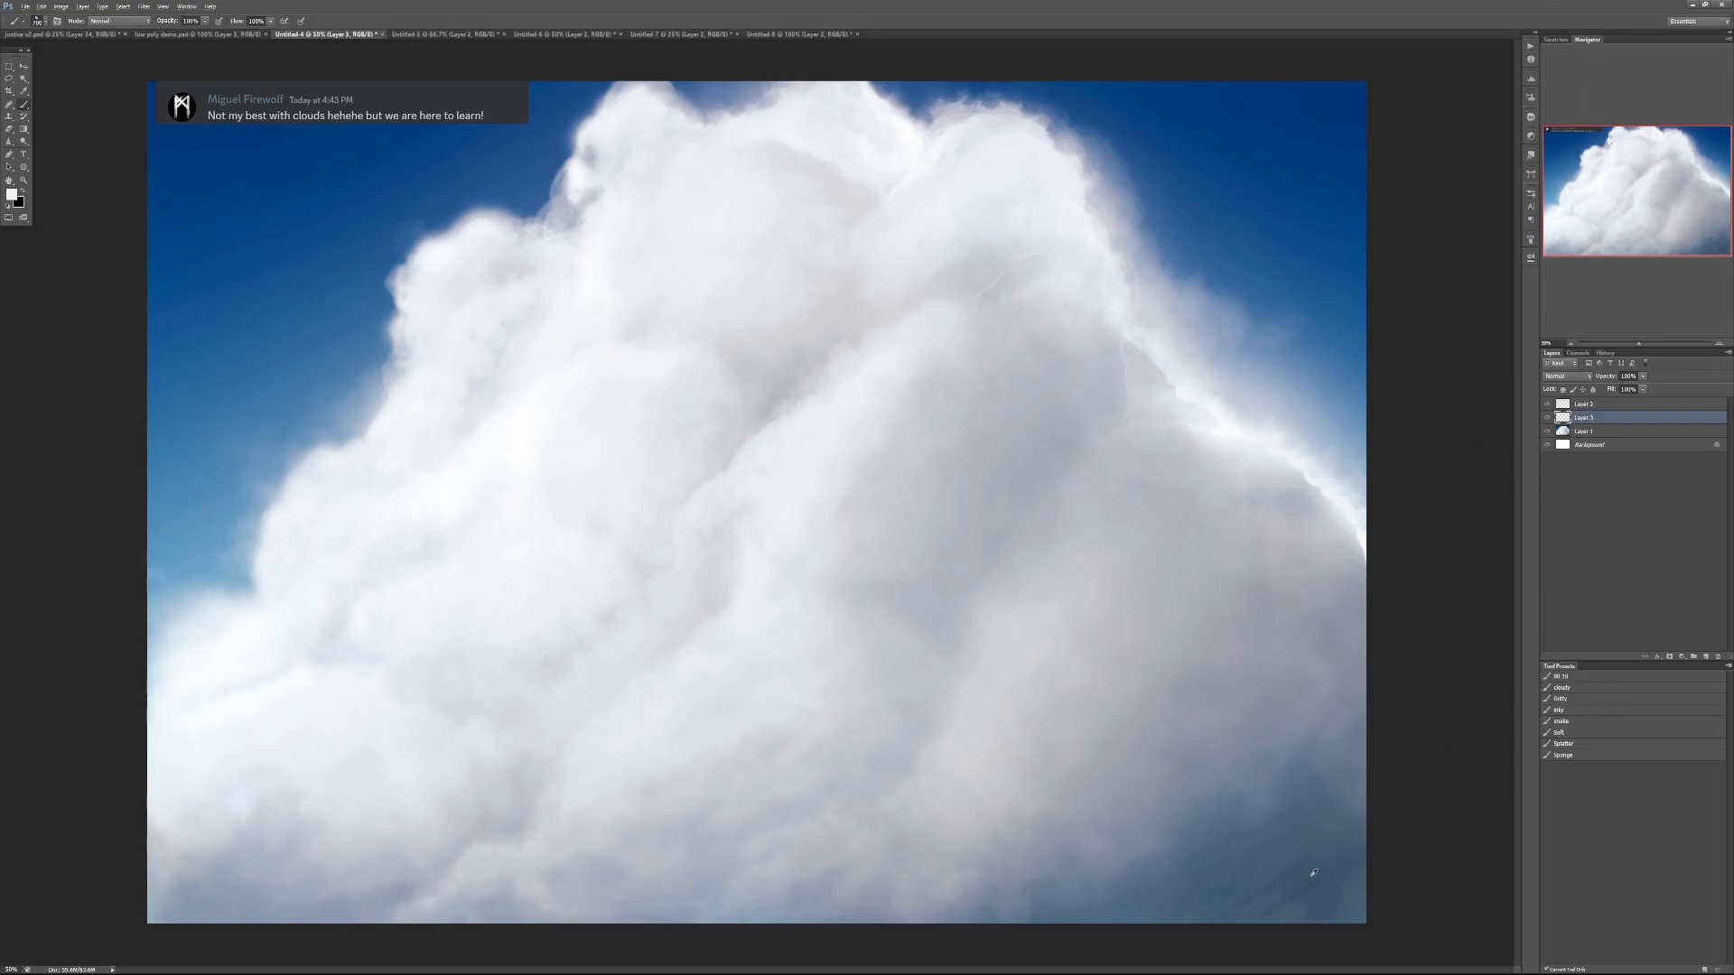
pyautogui.moveTo(1174, 383)
pyautogui.mouseDown()
pyautogui.moveTo(1056, 587)
pyautogui.moveTo(813, 587)
pyautogui.moveTo(1095, 515)
pyautogui.moveTo(1284, 517)
pyautogui.moveTo(956, 650)
pyautogui.moveTo(575, 857)
pyautogui.mouseUp()
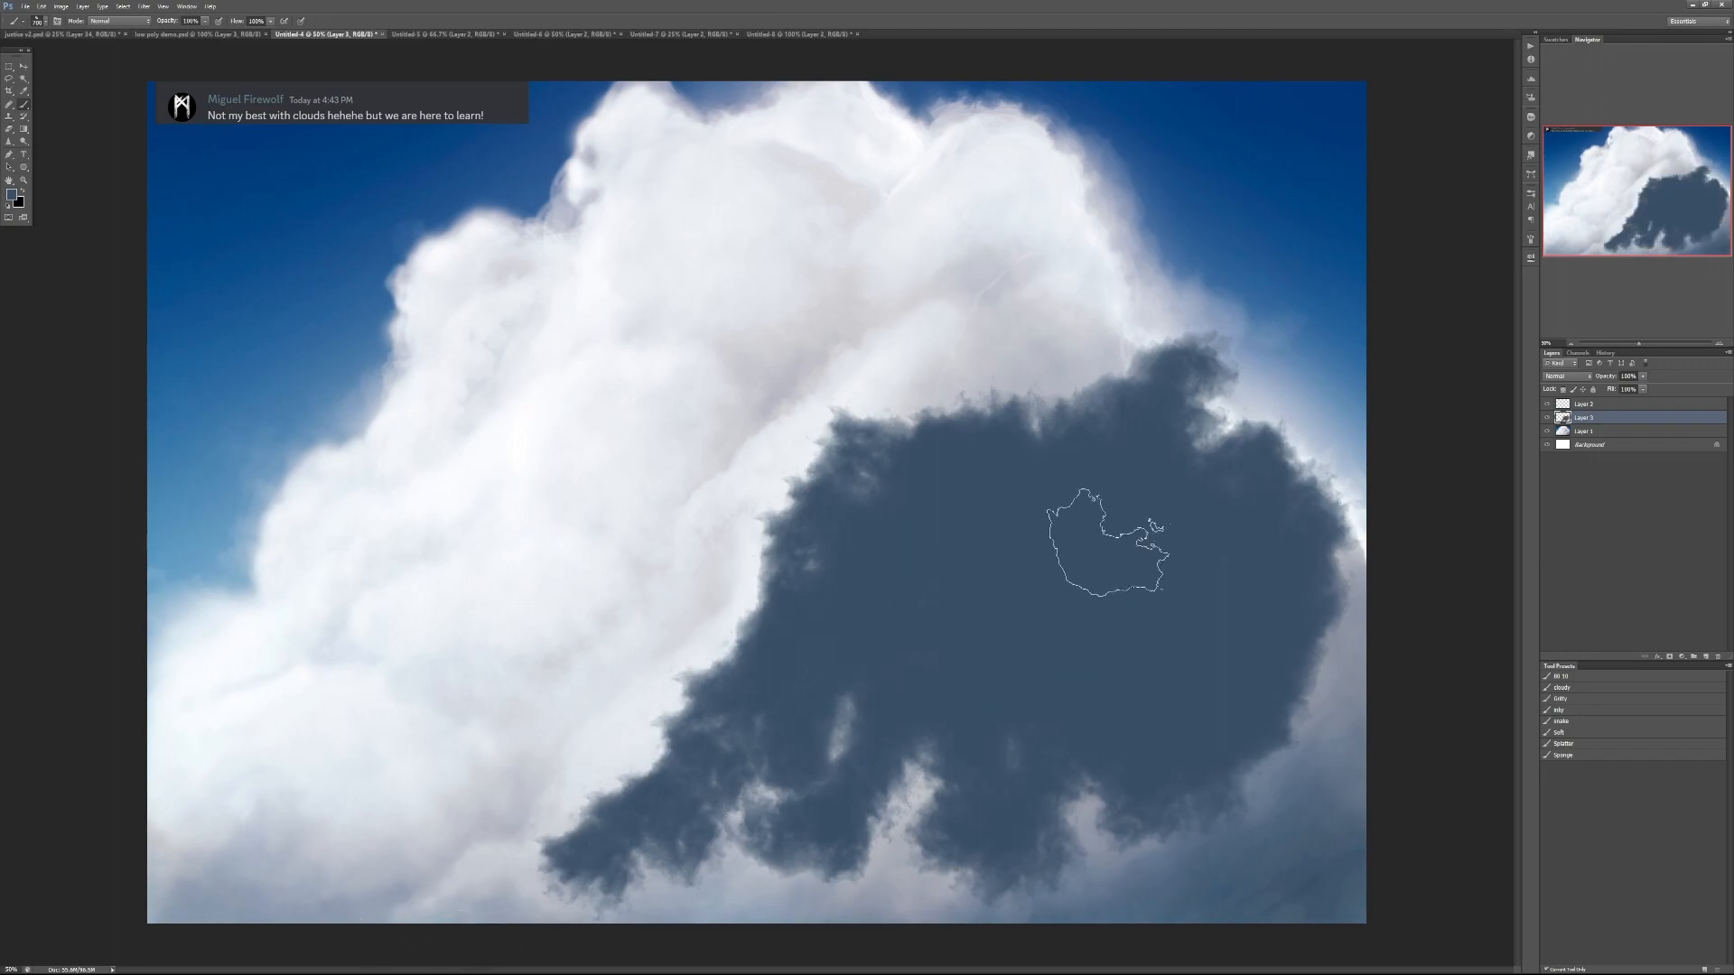
pyautogui.hotkey('ctrl', 'z')
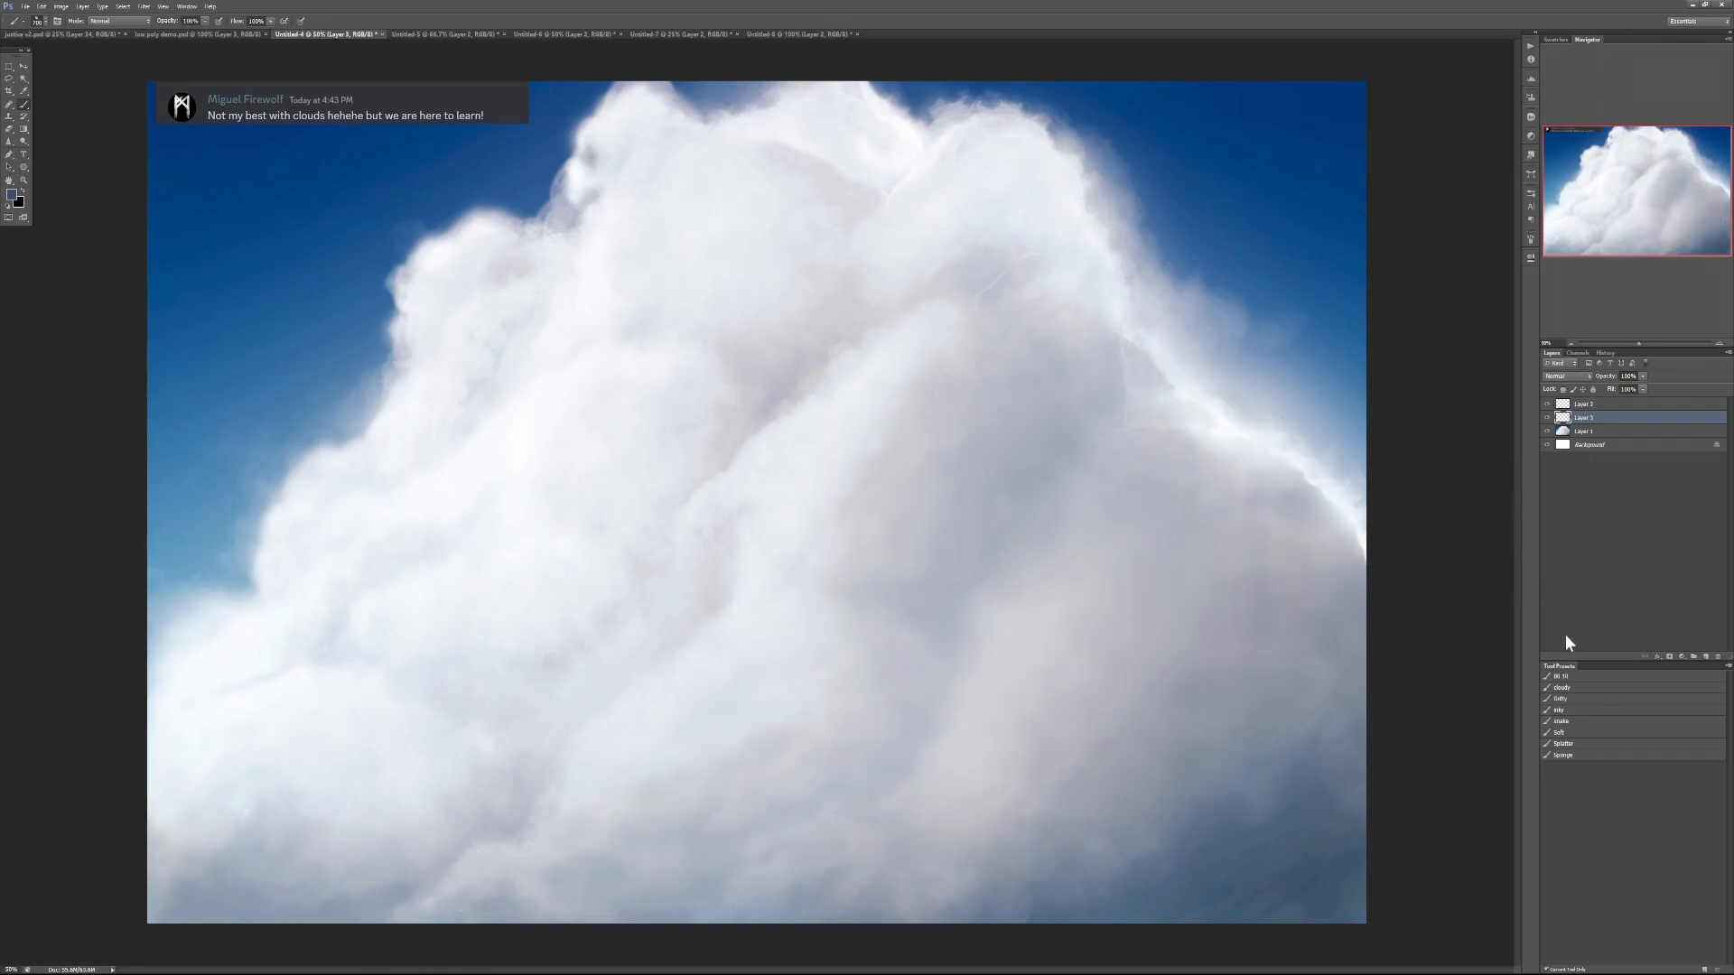
# With the first brush preset, carve sampled sky blue into the cloud's left edge to break up its silhouette
pyautogui.click(1572, 677)
pyautogui.keyDown('alt'); pyautogui.click(836, 115); pyautogui.keyUp('alt')
pyautogui.keyDown('alt'); pyautogui.click(353, 384); pyautogui.keyUp('alt')
pyautogui.moveTo(363, 417)
pyautogui.mouseDown()
pyautogui.moveTo(368, 394)
pyautogui.moveTo(359, 422)
pyautogui.moveTo(348, 388)
pyautogui.mouseUp()
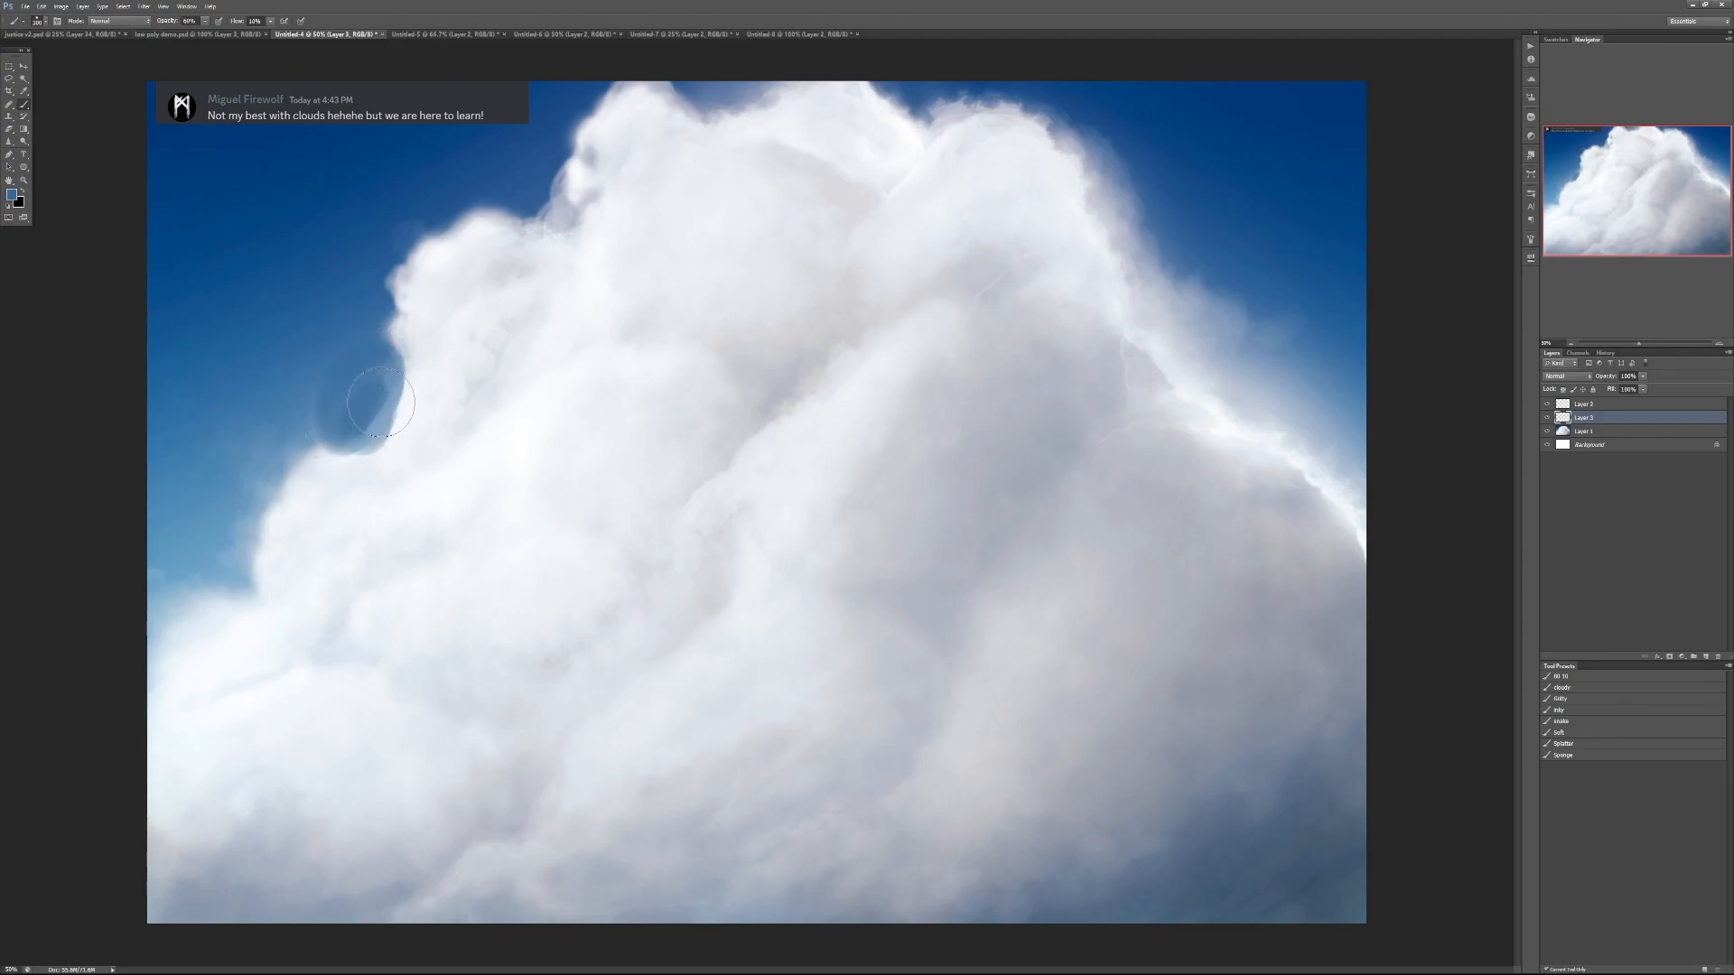
pyautogui.keyDown('alt'); pyautogui.click(281, 430); pyautogui.keyUp('alt')
pyautogui.moveTo(298, 465)
pyautogui.mouseDown()
pyautogui.moveTo(307, 443)
pyautogui.moveTo(302, 473)
pyautogui.moveTo(266, 465)
pyautogui.moveTo(298, 533)
pyautogui.mouseUp()
pyautogui.keyDown('alt'); pyautogui.click(229, 479); pyautogui.keyUp('alt')
pyautogui.moveTo(237, 470)
pyautogui.mouseDown()
pyautogui.moveTo(286, 446)
pyautogui.moveTo(322, 444)
pyautogui.moveTo(286, 532)
pyautogui.moveTo(280, 487)
pyautogui.moveTo(307, 461)
pyautogui.moveTo(284, 468)
pyautogui.moveTo(312, 457)
pyautogui.moveTo(271, 485)
pyautogui.moveTo(284, 458)
pyautogui.moveTo(269, 470)
pyautogui.moveTo(269, 454)
pyautogui.moveTo(373, 394)
pyautogui.moveTo(376, 419)
pyautogui.moveTo(377, 388)
pyautogui.moveTo(379, 463)
pyautogui.moveTo(418, 365)
pyautogui.moveTo(398, 311)
pyautogui.moveTo(416, 272)
pyautogui.moveTo(526, 275)
pyautogui.moveTo(412, 316)
pyautogui.moveTo(393, 296)
pyautogui.moveTo(417, 267)
pyautogui.moveTo(388, 269)
pyautogui.moveTo(390, 302)
pyautogui.moveTo(422, 231)
pyautogui.moveTo(427, 253)
pyautogui.moveTo(477, 197)
pyautogui.moveTo(498, 213)
pyautogui.moveTo(487, 221)
pyautogui.moveTo(569, 229)
pyautogui.moveTo(593, 435)
pyautogui.moveTo(540, 618)
pyautogui.moveTo(559, 712)
pyautogui.moveTo(486, 222)
pyautogui.moveTo(543, 236)
pyautogui.moveTo(580, 198)
pyautogui.moveTo(594, 223)
pyautogui.moveTo(615, 210)
pyautogui.moveTo(607, 300)
pyautogui.mouseUp()
# Build rounded white puffs along the cloud's left silhouette with sampled cloud colours at 20% and 40% opacity
pyautogui.keyDown('alt'); pyautogui.click(327, 505); pyautogui.keyUp('alt')
pyautogui.keyDown('alt'); pyautogui.click(398, 418); pyautogui.keyUp('alt')
pyautogui.keyDown('alt'); pyautogui.click(404, 273); pyautogui.keyUp('alt')
pyautogui.press('2')
pyautogui.keyDown('alt'); pyautogui.click(583, 183); pyautogui.keyUp('alt')
pyautogui.press('4')
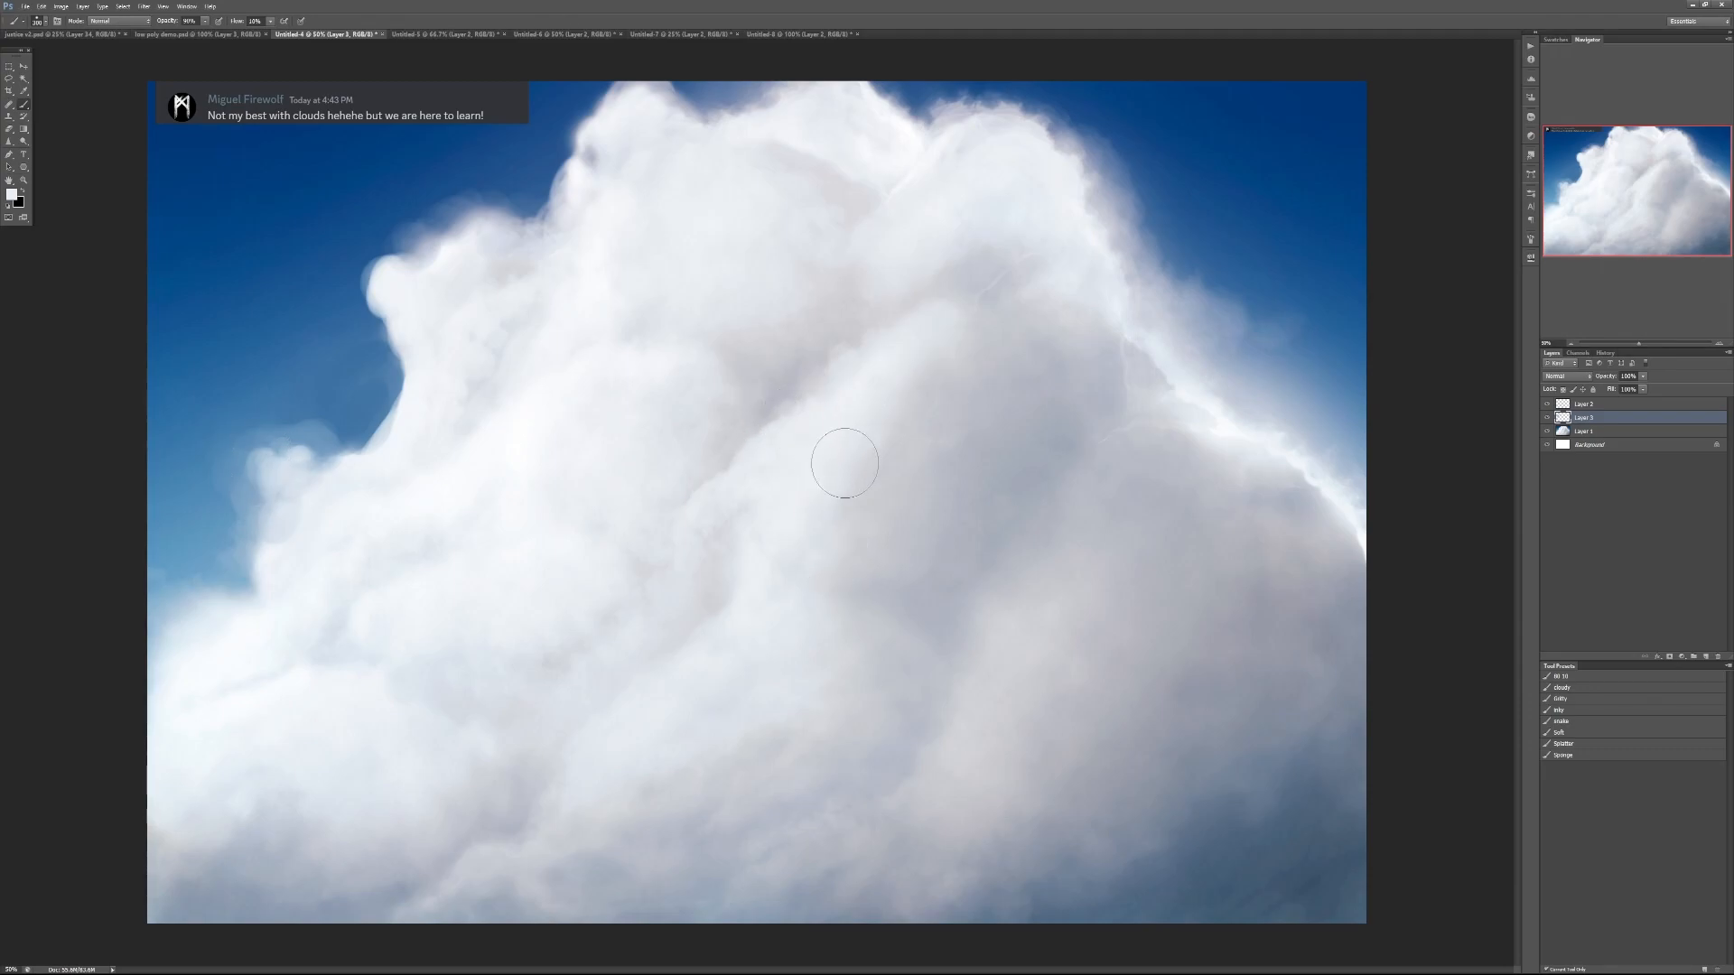
# Try thin black contour lines over the cloud's left, central and right masses with a smaller brush
pyautogui.press('x')
pyautogui.press('[')
pyautogui.press('[')
pyautogui.press('[')
pyautogui.press('[')
pyautogui.press('[')
pyautogui.moveTo(451, 461)
pyautogui.mouseDown()
pyautogui.moveTo(596, 353)
pyautogui.moveTo(736, 352)
pyautogui.mouseUp()
pyautogui.moveTo(711, 510)
pyautogui.mouseDown()
pyautogui.moveTo(999, 259)
pyautogui.moveTo(1120, 280)
pyautogui.mouseUp()
pyautogui.moveTo(950, 646)
pyautogui.mouseDown()
pyautogui.moveTo(1188, 398)
pyautogui.moveTo(1267, 433)
pyautogui.mouseUp()
pyautogui.hotkey('ctrl', 'alt', 'z')
pyautogui.hotkey('ctrl', 'alt', 'z')
pyautogui.hotkey('ctrl', 'alt', 'z')
pyautogui.hotkey('ctrl', 'alt', 'z')
pyautogui.hotkey('ctrl', 'alt', 'z')
pyautogui.hotkey('ctrl', 'alt', 'z')
# Try a thick black contour around the central and right cloud lobes with a larger brush
pyautogui.press(']')
pyautogui.press(']')
pyautogui.press(']')
pyautogui.press(']')
pyautogui.press(']')
pyautogui.click(800, 392)
pyautogui.moveTo(799, 392)
pyautogui.mouseDown()
pyautogui.moveTo(828, 388)
pyautogui.moveTo(813, 387)
pyautogui.moveTo(838, 334)
pyautogui.moveTo(860, 356)
pyautogui.moveTo(882, 329)
pyautogui.moveTo(972, 323)
pyautogui.moveTo(898, 379)
pyautogui.moveTo(885, 361)
pyautogui.moveTo(940, 279)
pyautogui.moveTo(869, 351)
pyautogui.mouseUp()
pyautogui.press('d')
pyautogui.moveTo(713, 669)
pyautogui.mouseDown()
pyautogui.moveTo(884, 317)
pyautogui.moveTo(1122, 310)
pyautogui.mouseUp()
pyautogui.hotkey('ctrl', 'z')
pyautogui.moveTo(723, 641)
pyautogui.mouseDown()
pyautogui.moveTo(731, 506)
pyautogui.moveTo(777, 333)
pyautogui.moveTo(917, 340)
pyautogui.moveTo(1064, 290)
pyautogui.moveTo(1128, 397)
pyautogui.mouseUp()
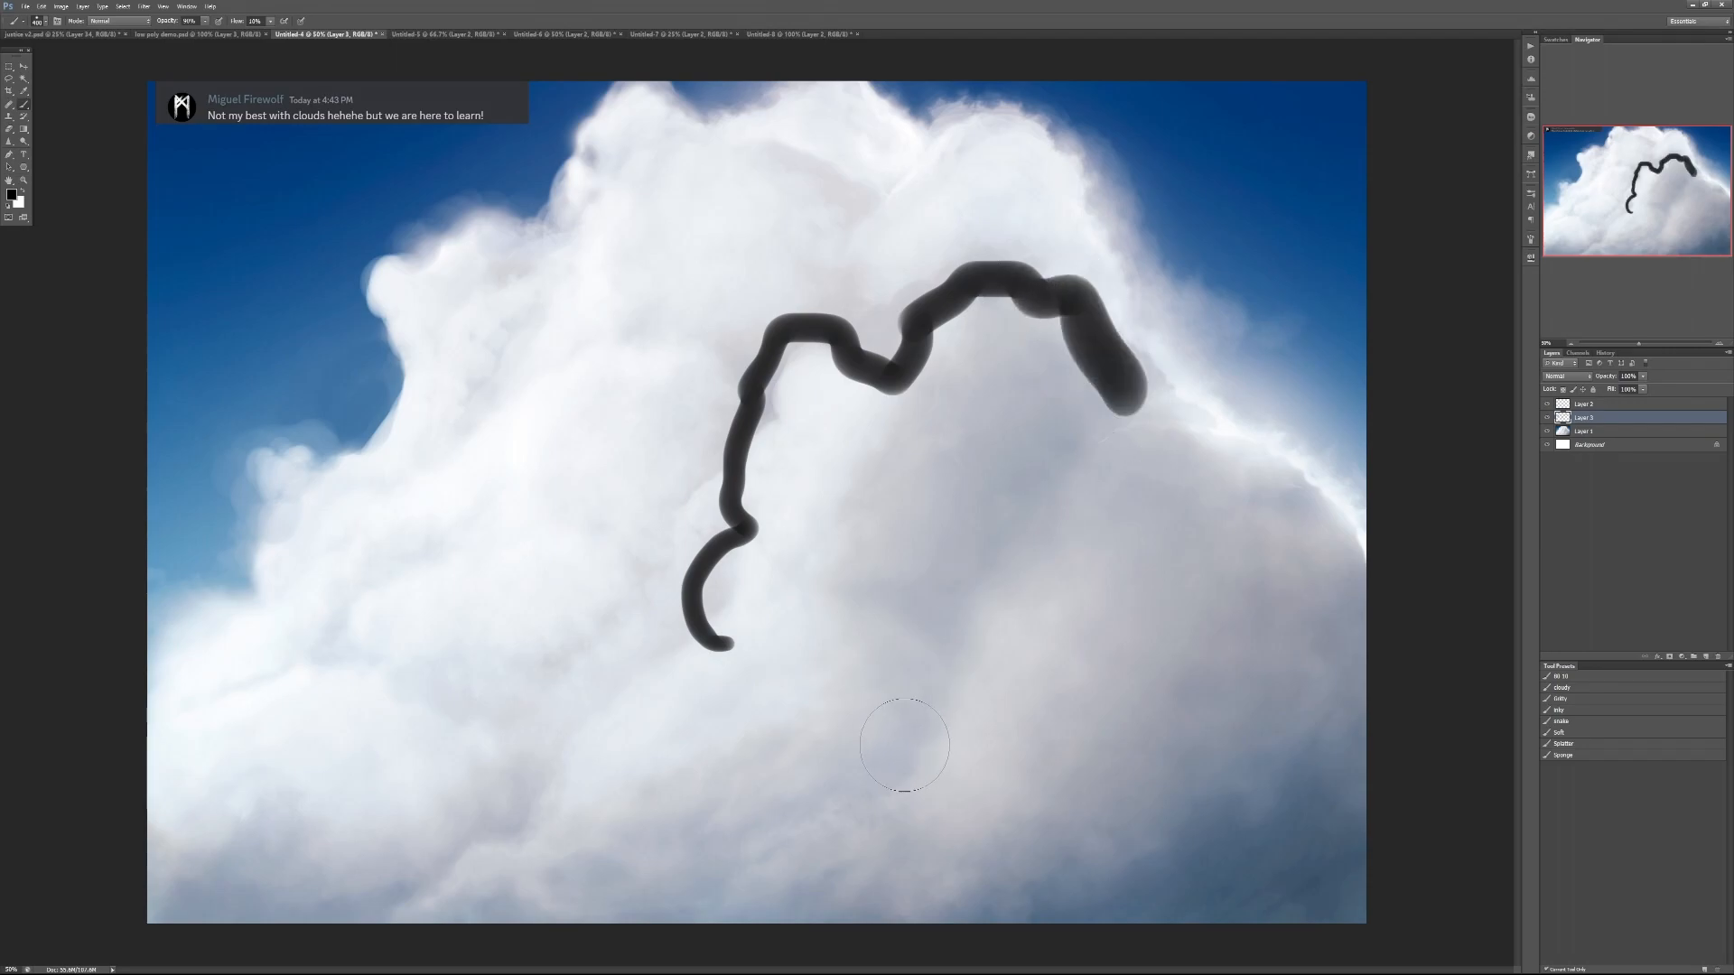
pyautogui.hotkey('ctrl', 'z')
# Paint a grey shadow behind the central puff and lighten the fold to its upper right
pyautogui.press('6')
pyautogui.press('3')
pyautogui.moveTo(761, 414)
pyautogui.mouseDown()
pyautogui.moveTo(774, 452)
pyautogui.moveTo(755, 434)
pyautogui.moveTo(728, 464)
pyautogui.moveTo(744, 453)
pyautogui.moveTo(750, 474)
pyautogui.mouseUp()
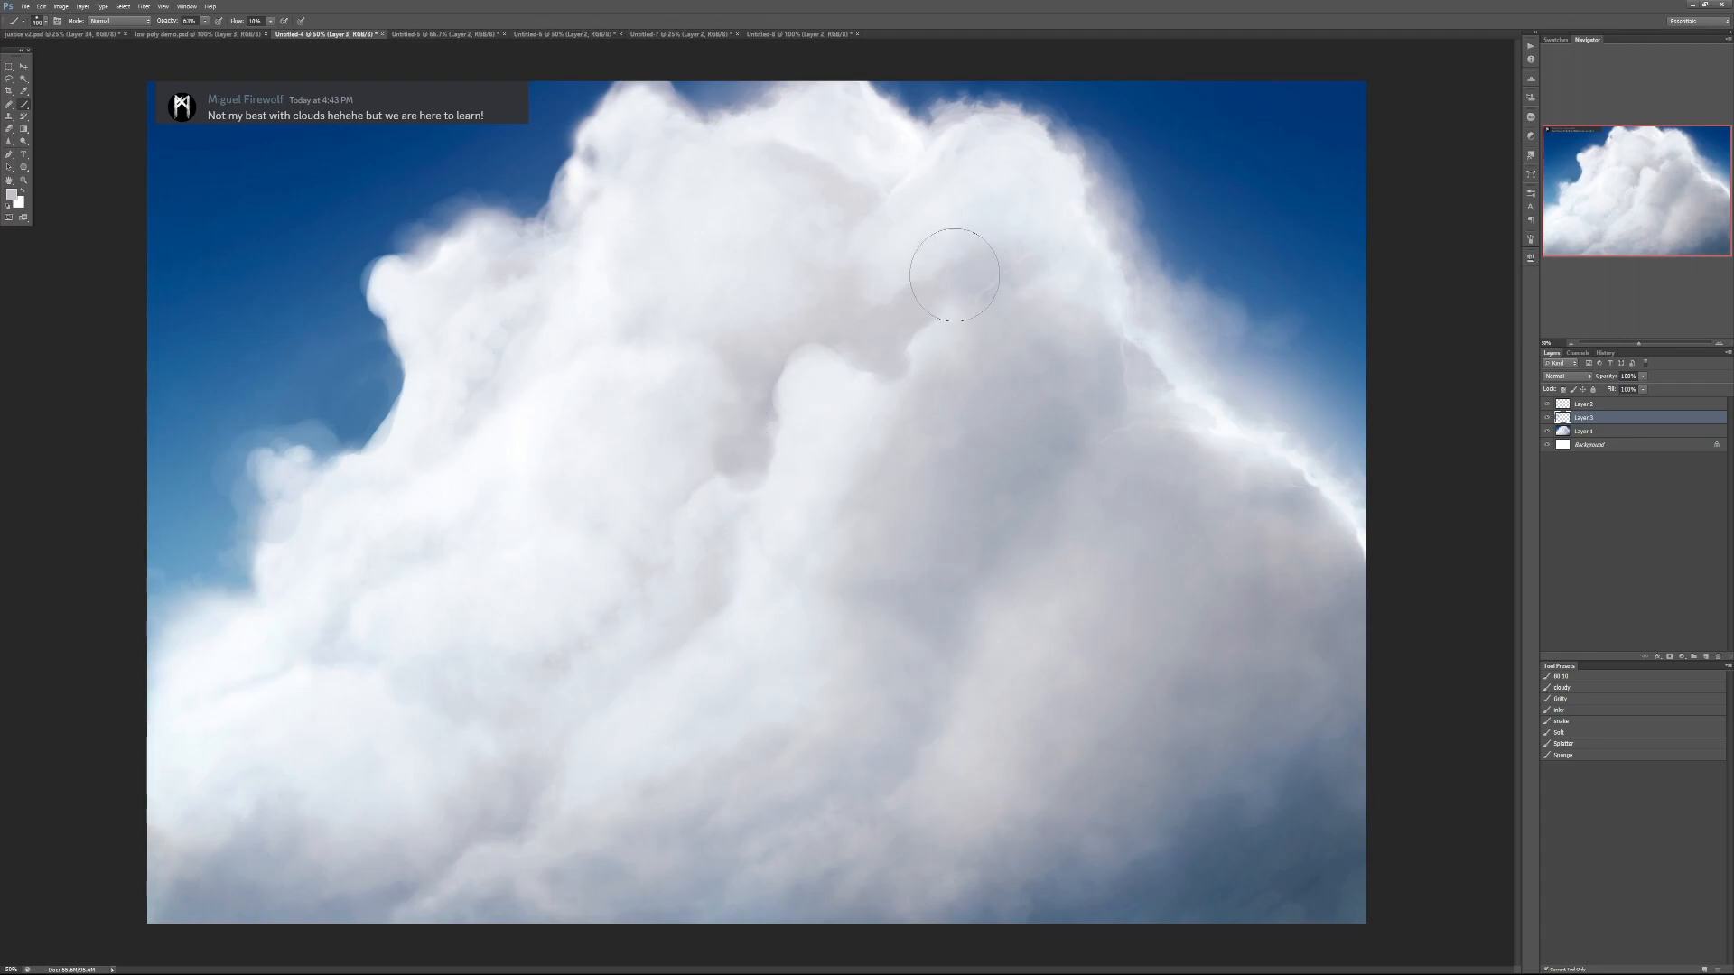
pyautogui.moveTo(933, 280)
pyautogui.mouseDown()
pyautogui.moveTo(872, 309)
pyautogui.moveTo(911, 311)
pyautogui.moveTo(952, 262)
pyautogui.mouseUp()
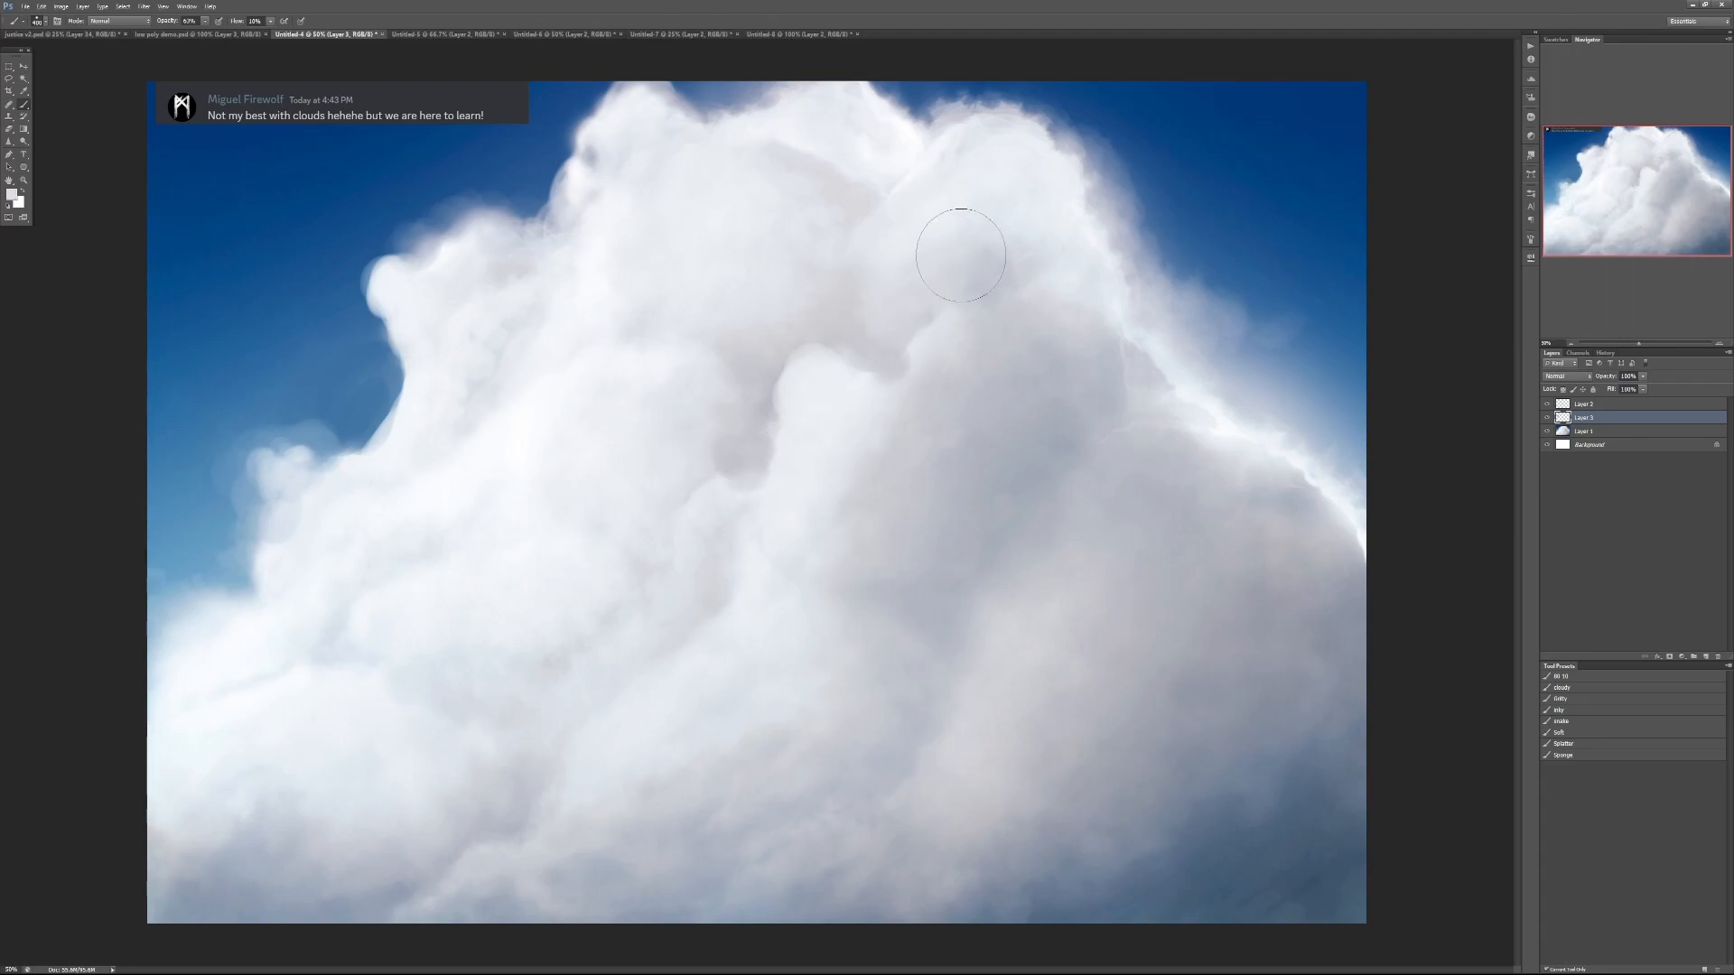
# Paint soft puffs at 40% opacity in the cloud's centre right and a white highlight below the right ridge
pyautogui.press('4')
pyautogui.moveTo(859, 409)
pyautogui.mouseDown()
pyautogui.moveTo(908, 412)
pyautogui.moveTo(886, 434)
pyautogui.moveTo(911, 436)
pyautogui.moveTo(1014, 402)
pyautogui.mouseUp()
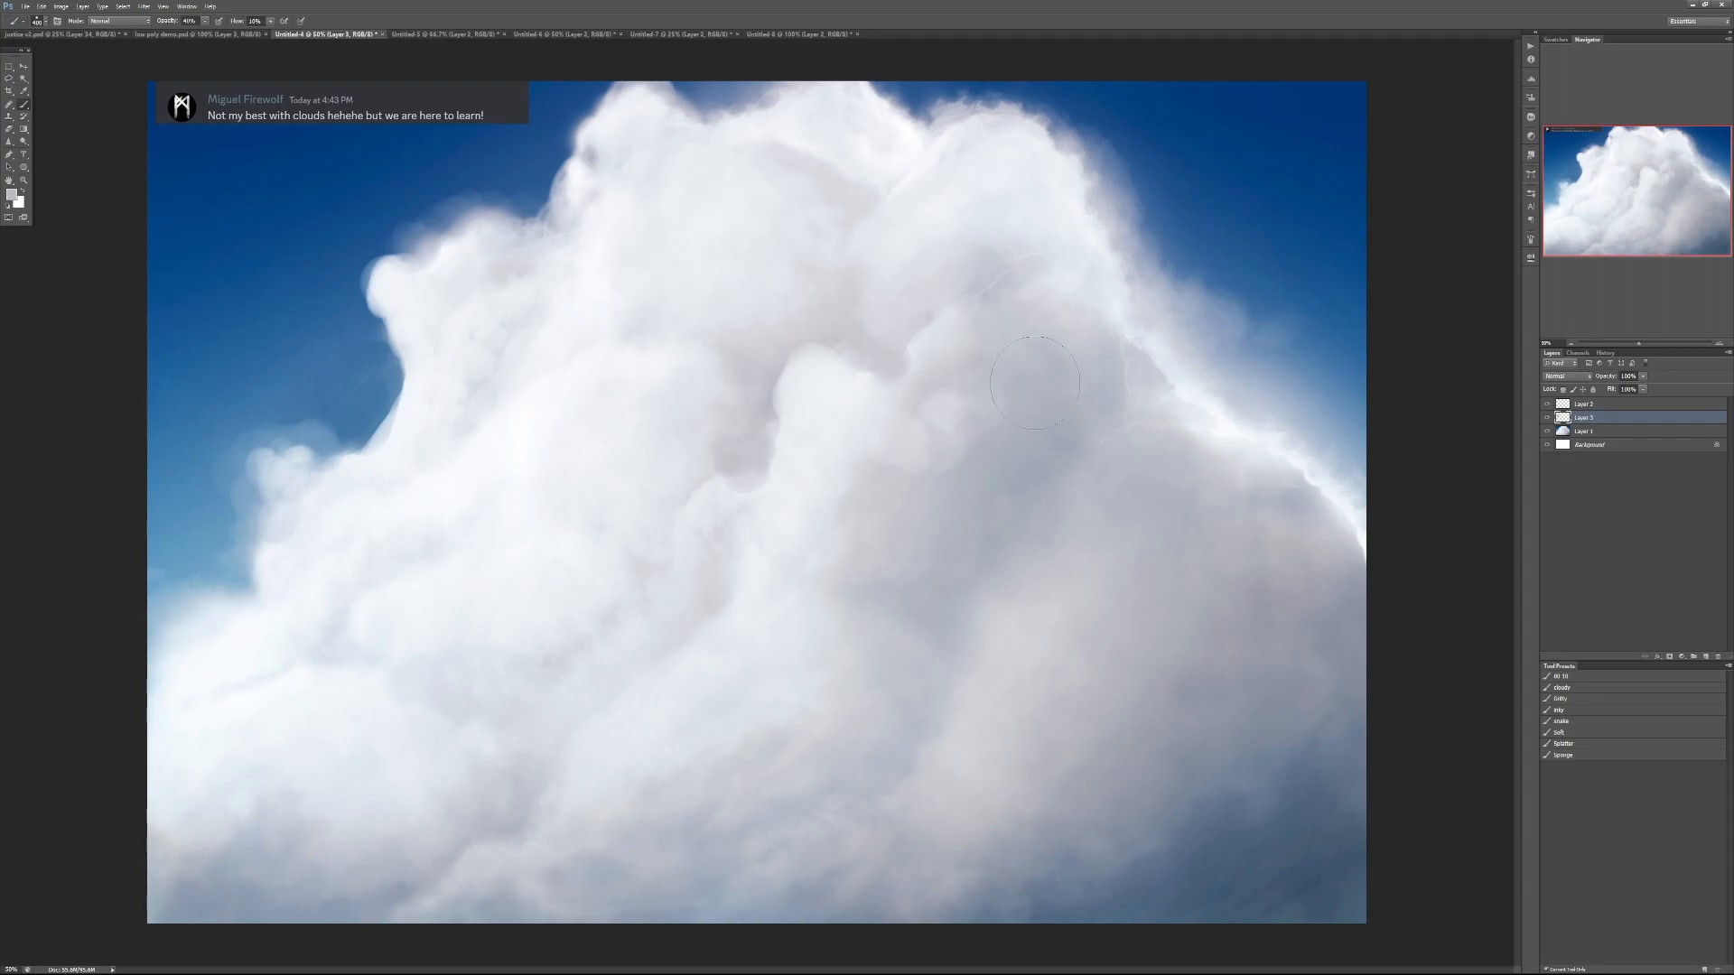
pyautogui.keyDown('alt'); pyautogui.click(886, 201); pyautogui.keyUp('alt')
pyautogui.moveTo(1129, 476); pyautogui.dragTo(1186, 481)
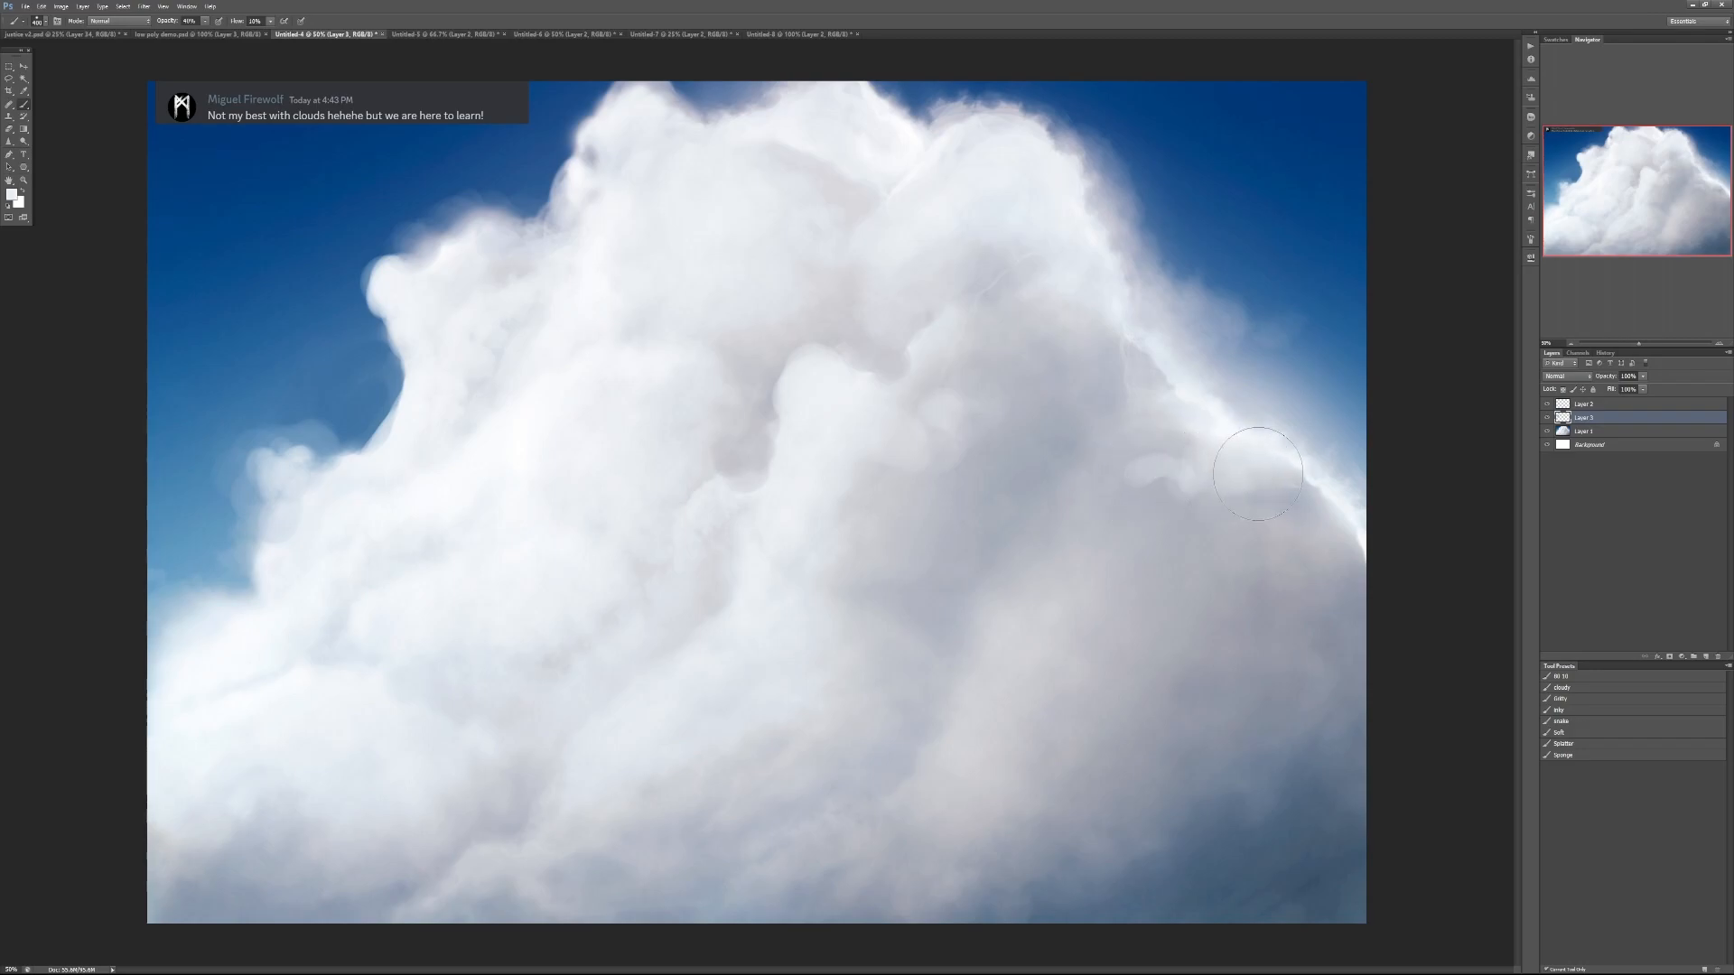
pyautogui.keyDown('alt'); pyautogui.click(1077, 552); pyautogui.keyUp('alt')
pyautogui.moveTo(984, 547)
pyautogui.mouseDown()
pyautogui.moveTo(1018, 497)
pyautogui.moveTo(993, 542)
pyautogui.mouseUp()
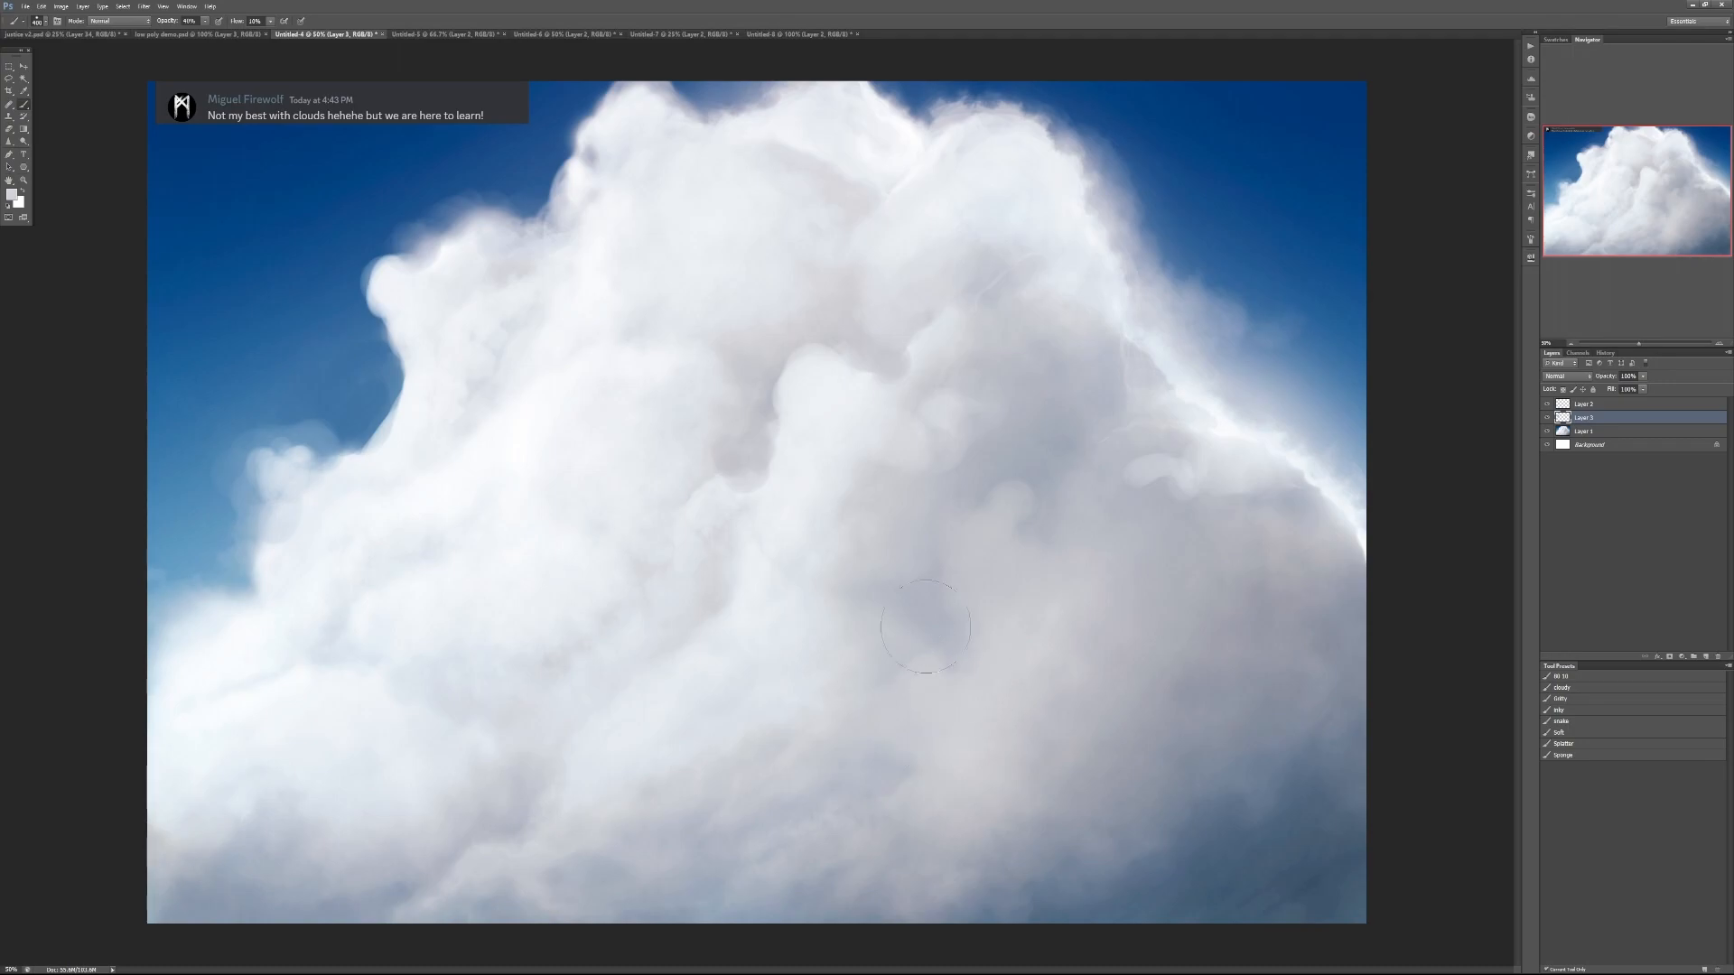
# Rework the central shadow crevice with sampled colours and add bright puffs beside it at 60% opacity
pyautogui.keyDown('alt'); pyautogui.click(724, 486); pyautogui.keyUp('alt')
pyautogui.moveTo(726, 498); pyautogui.dragTo(734, 490)
pyautogui.keyDown('alt'); pyautogui.click(650, 568); pyautogui.keyUp('alt')
pyautogui.press('6')
pyautogui.moveTo(683, 583)
pyautogui.mouseDown()
pyautogui.moveTo(685, 599)
pyautogui.moveTo(714, 588)
pyautogui.moveTo(697, 574)
pyautogui.moveTo(691, 632)
pyautogui.moveTo(685, 608)
pyautogui.moveTo(677, 620)
pyautogui.moveTo(686, 644)
pyautogui.moveTo(700, 631)
pyautogui.moveTo(669, 659)
pyautogui.moveTo(654, 623)
pyautogui.mouseUp()
pyautogui.keyDown('alt'); pyautogui.click(757, 556); pyautogui.keyUp('alt')
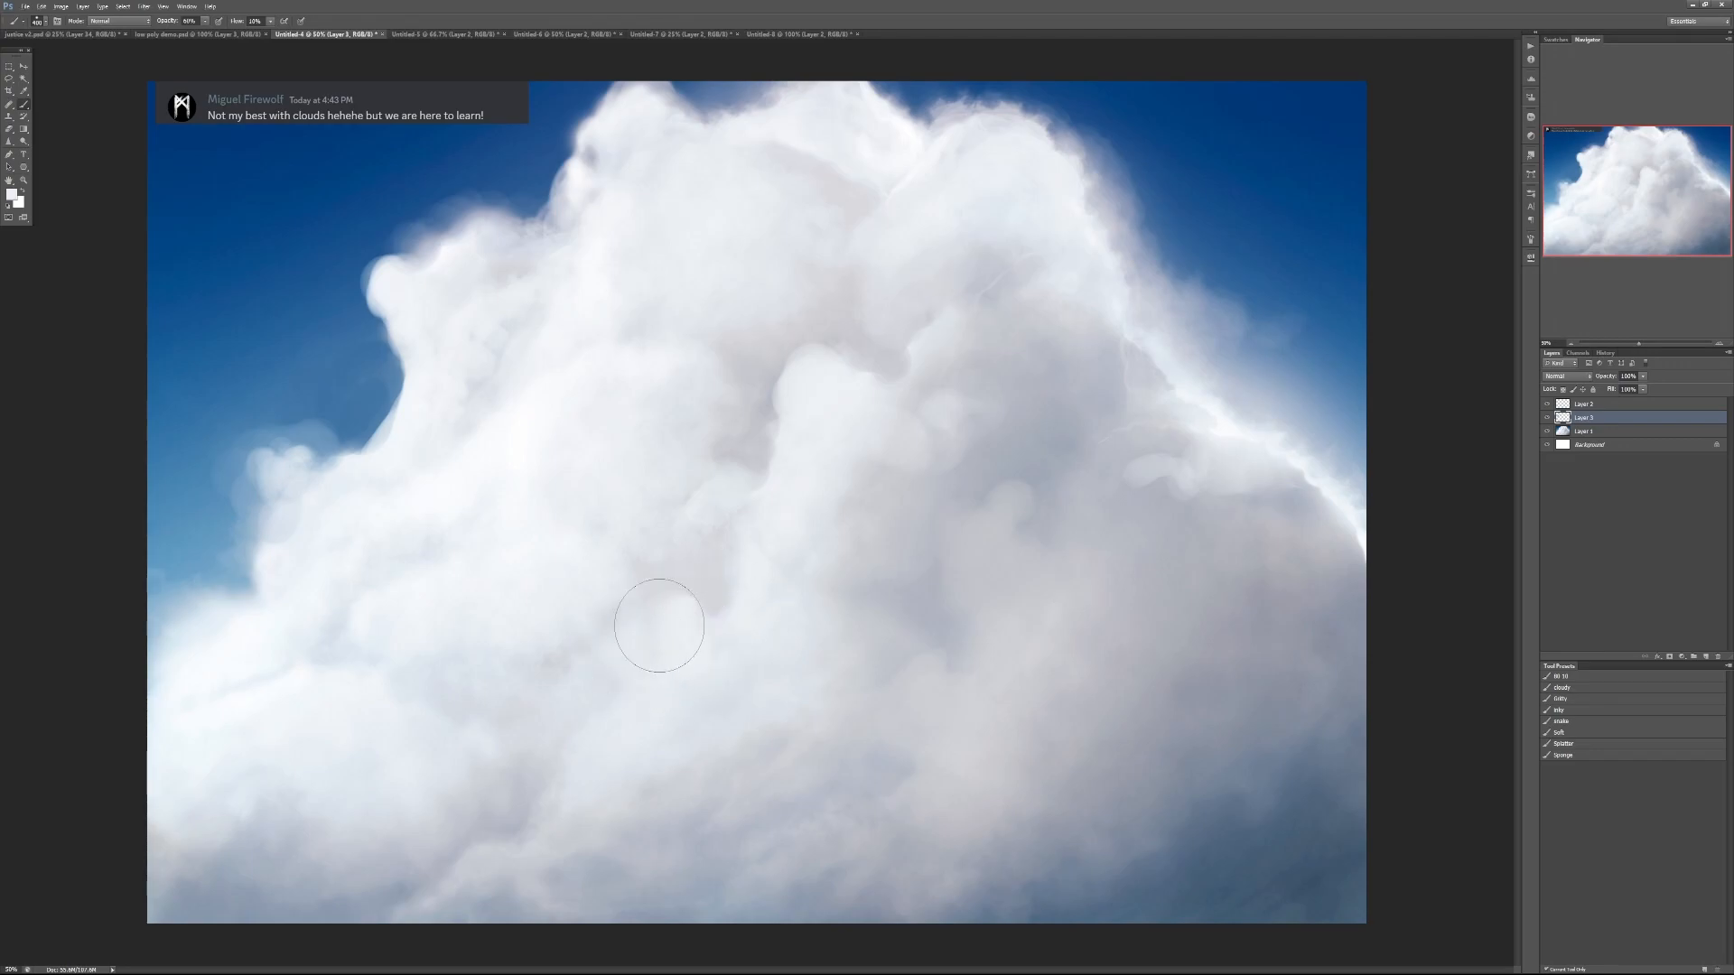
pyautogui.moveTo(1191, 207)
pyautogui.mouseDown()
pyautogui.moveTo(1203, 186)
pyautogui.moveTo(1230, 222)
pyautogui.mouseUp()
pyautogui.hotkey('ctrl', 'z')
# Switch to the Untitled-5 sunset cloud painting and add a new layer directly above Layer 1
pyautogui.click(382, 35)
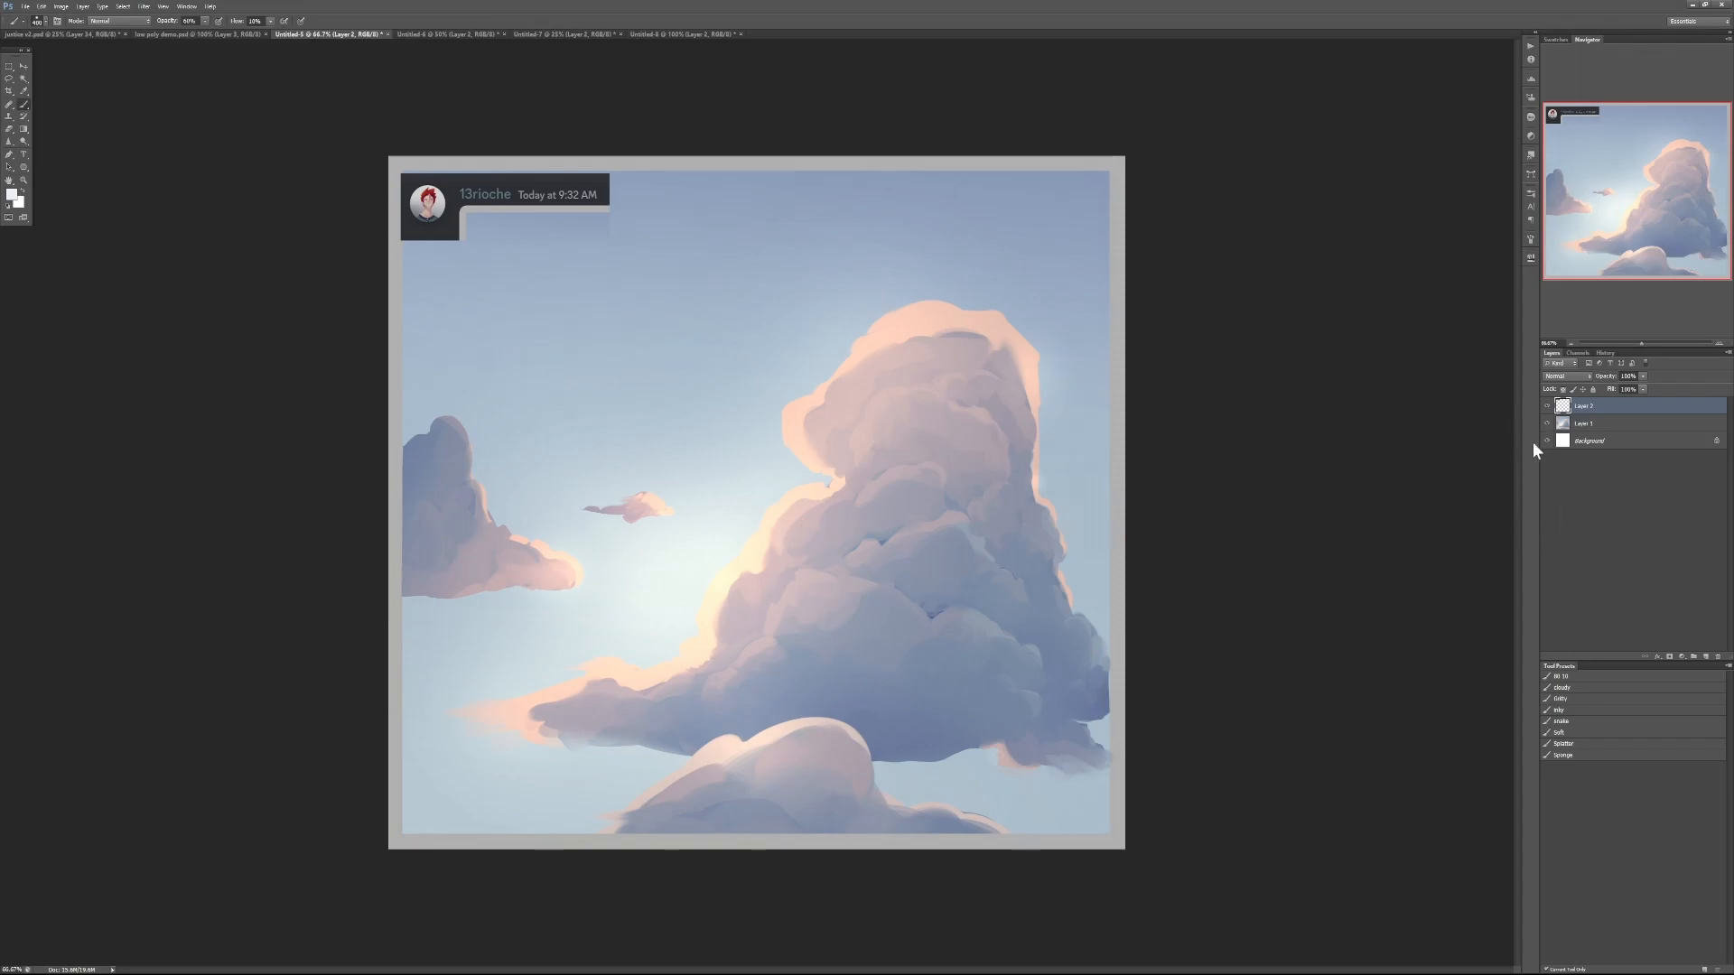
pyautogui.click(1591, 424)
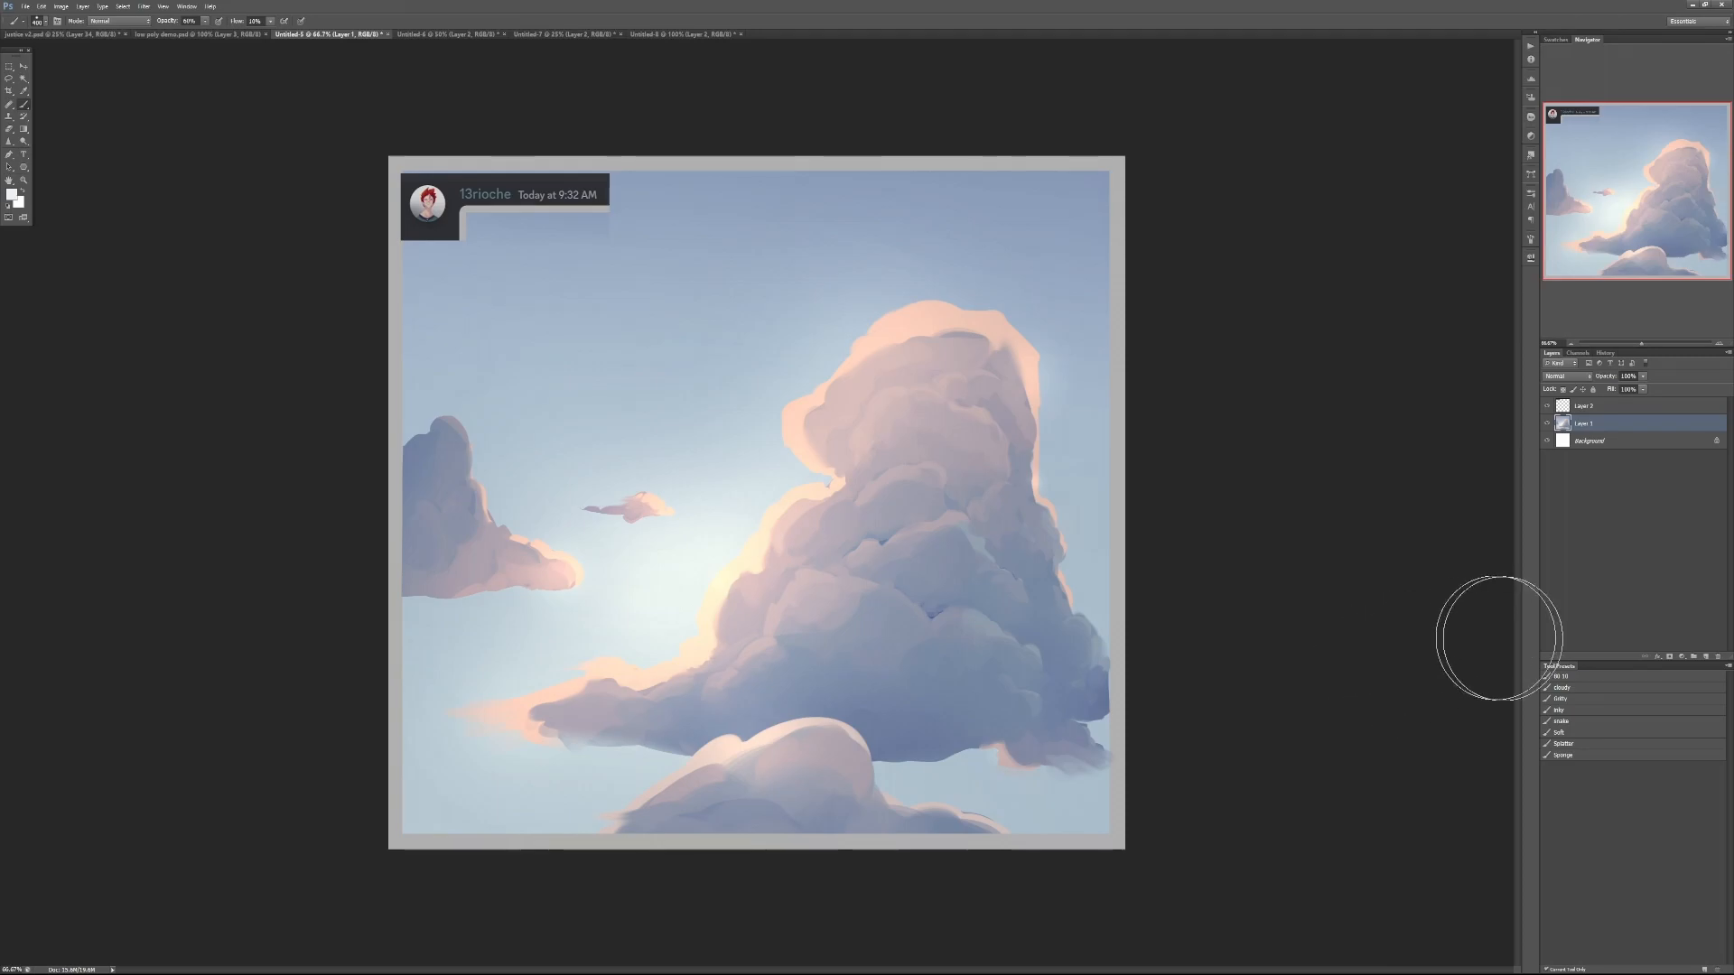
pyautogui.click(1707, 657)
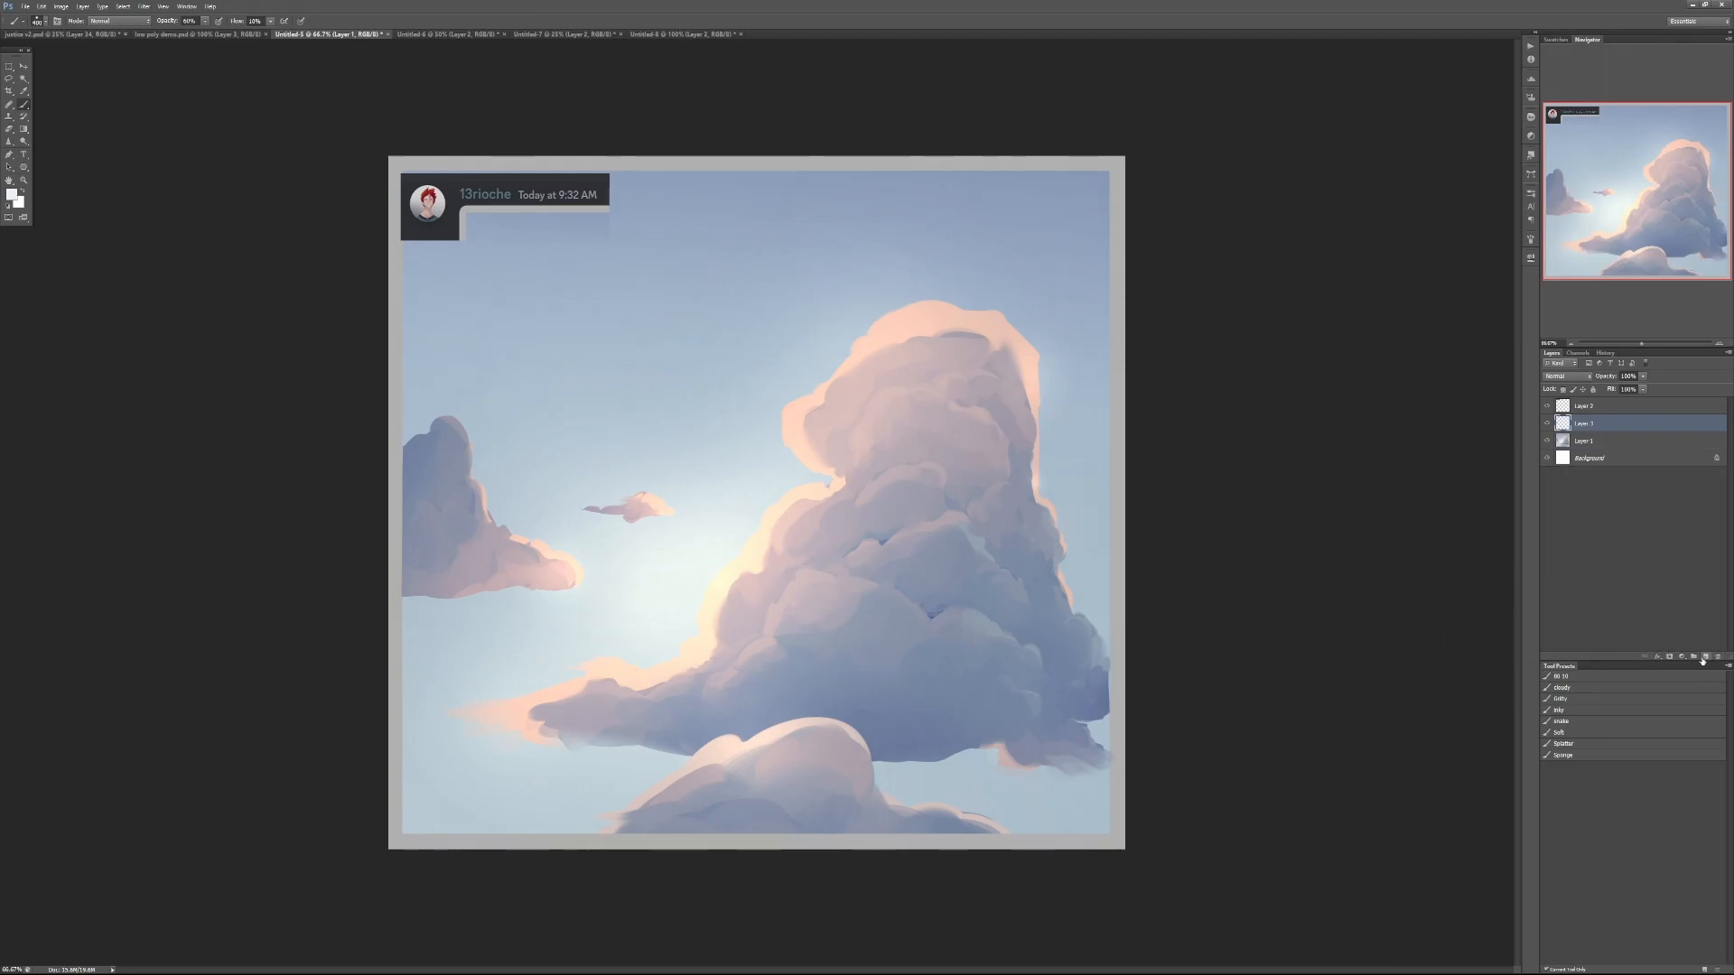
# With a smaller brush, extend the soft peach wisp at the main cloud's lower left tip, and set the opacity to 20%
pyautogui.press('[')
pyautogui.press('[')
pyautogui.press('[')
pyautogui.press('[')
pyautogui.press('[')
pyautogui.press('[')
pyautogui.press('[')
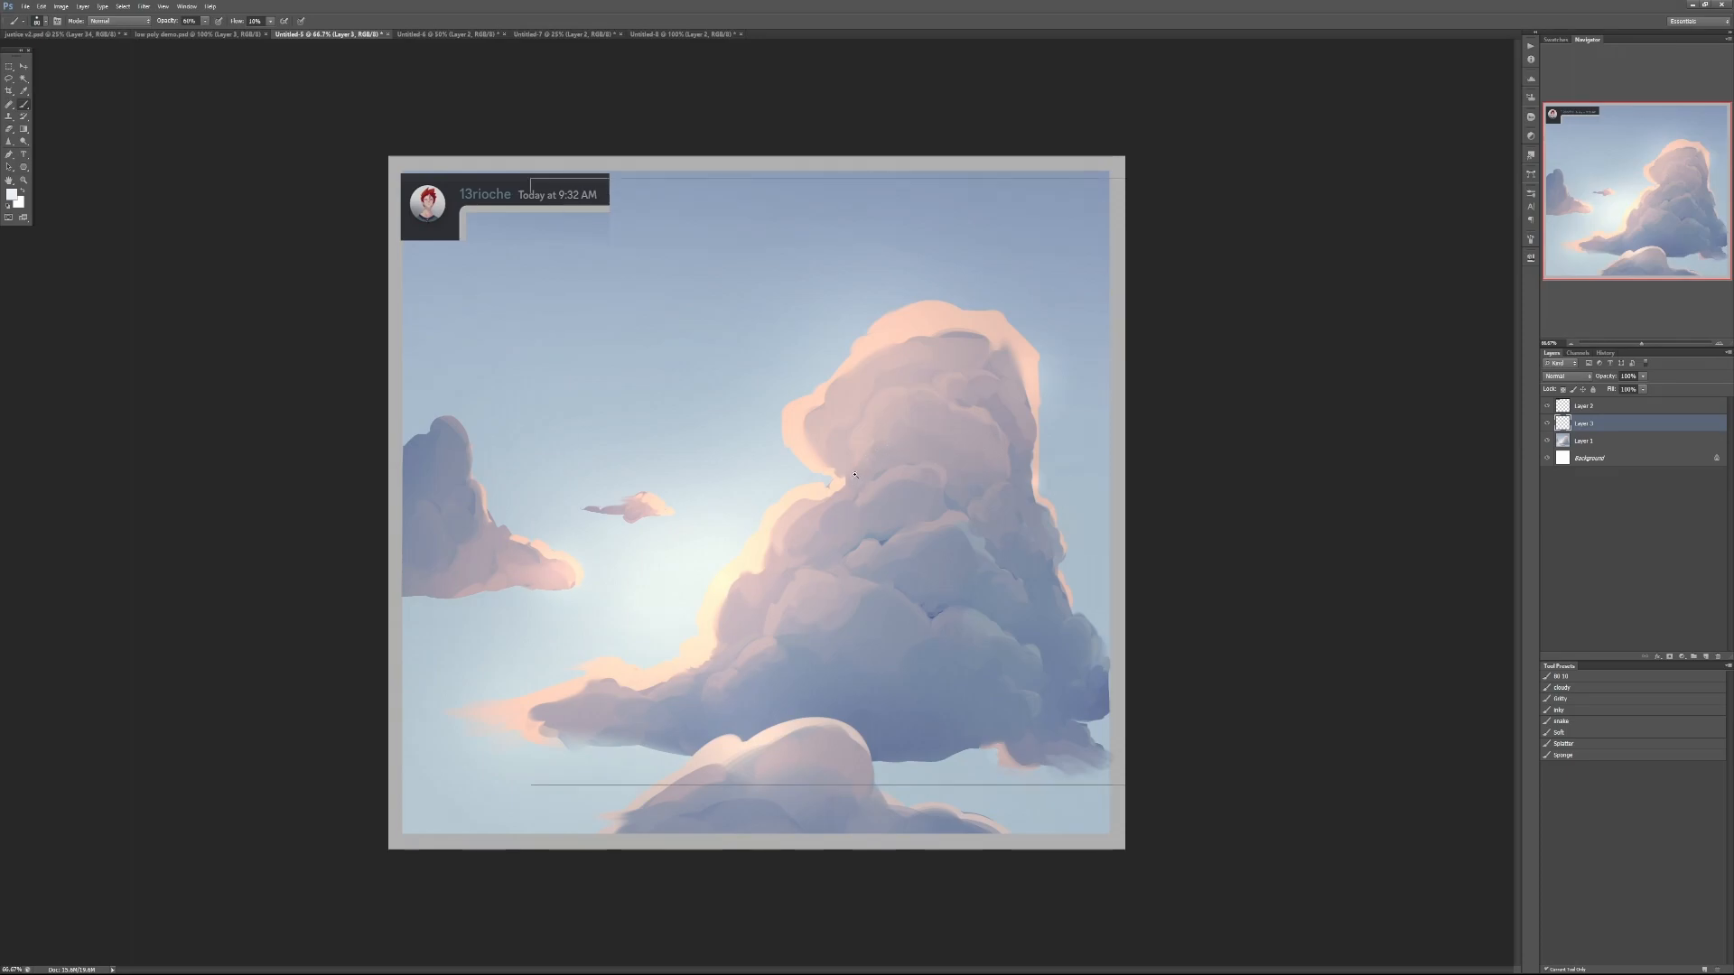
pyautogui.scroll(1, 855, 473)
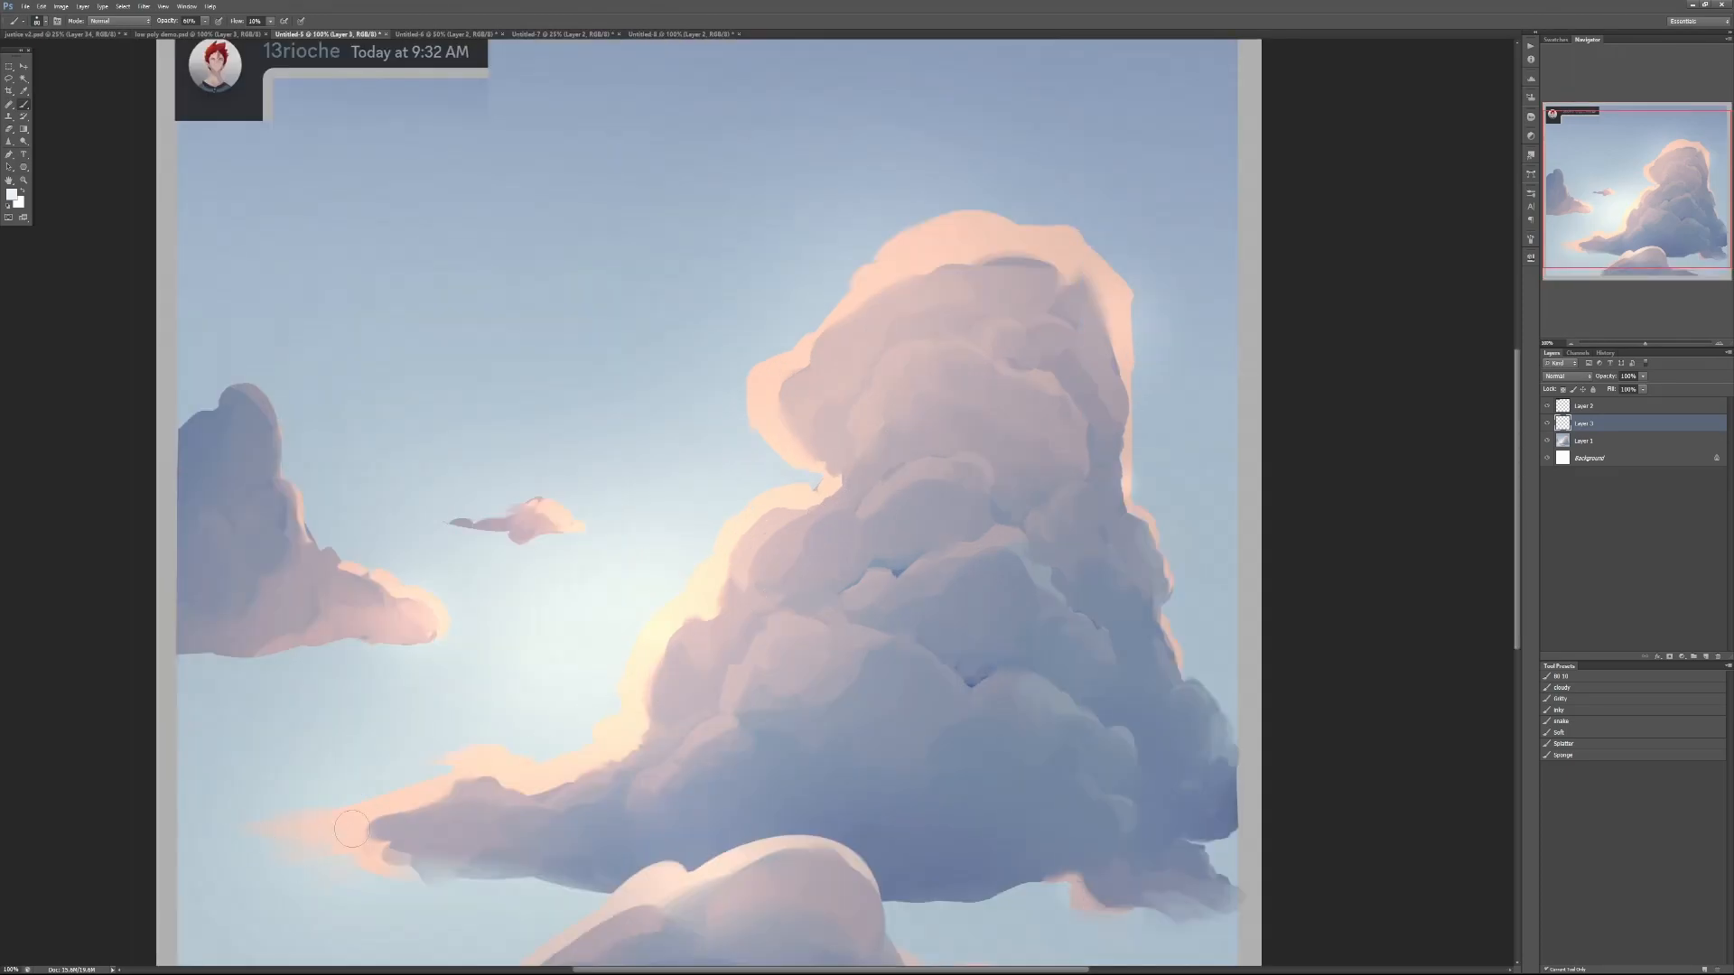
pyautogui.press('d')
pyautogui.press('x')
pyautogui.moveTo(641, 659)
pyautogui.mouseDown()
pyautogui.moveTo(732, 533)
pyautogui.moveTo(794, 498)
pyautogui.moveTo(754, 510)
pyautogui.moveTo(750, 524)
pyautogui.moveTo(838, 488)
pyautogui.mouseUp()
pyautogui.moveTo(671, 795); pyautogui.dragTo(920, 483)
pyautogui.keyDown('alt'); pyautogui.click(542, 507); pyautogui.keyUp('alt')
pyautogui.moveTo(542, 510)
pyautogui.mouseDown()
pyautogui.moveTo(532, 556)
pyautogui.moveTo(619, 546)
pyautogui.moveTo(491, 538)
pyautogui.mouseUp()
pyautogui.press('2')
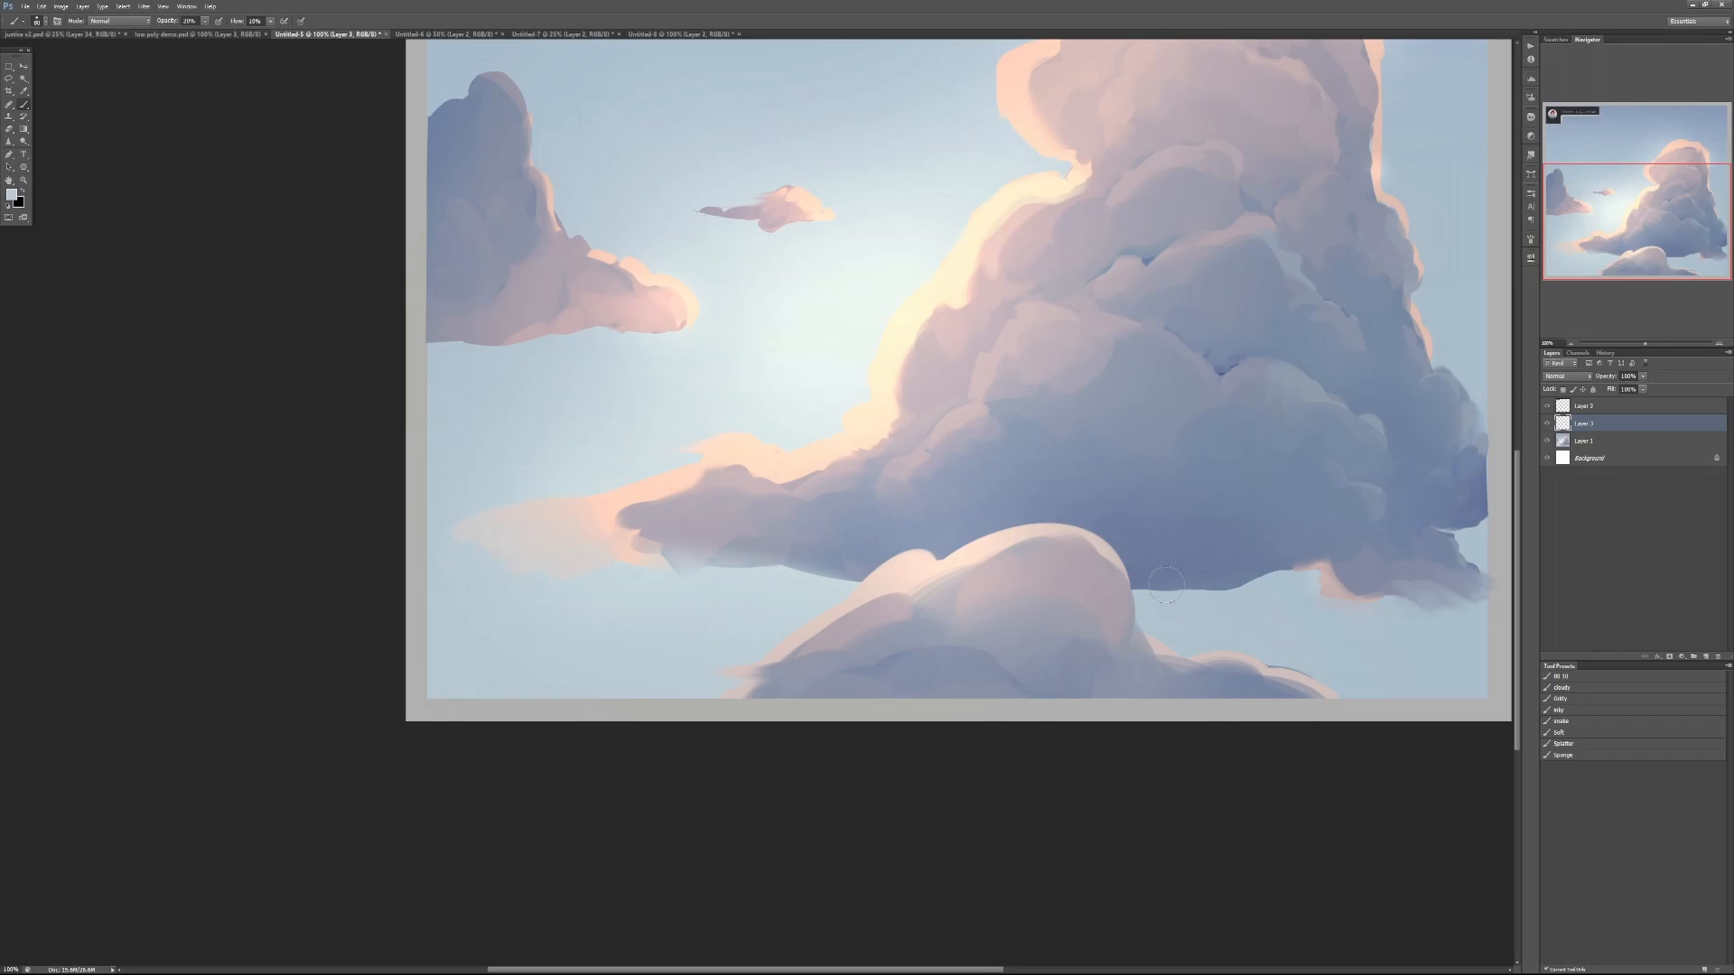
# Blend sampled rim peach softly into the upper body of the main cloud
pyautogui.moveTo(1154, 340)
pyautogui.mouseDown()
pyautogui.moveTo(948, 650)
pyautogui.moveTo(904, 683)
pyautogui.mouseUp()
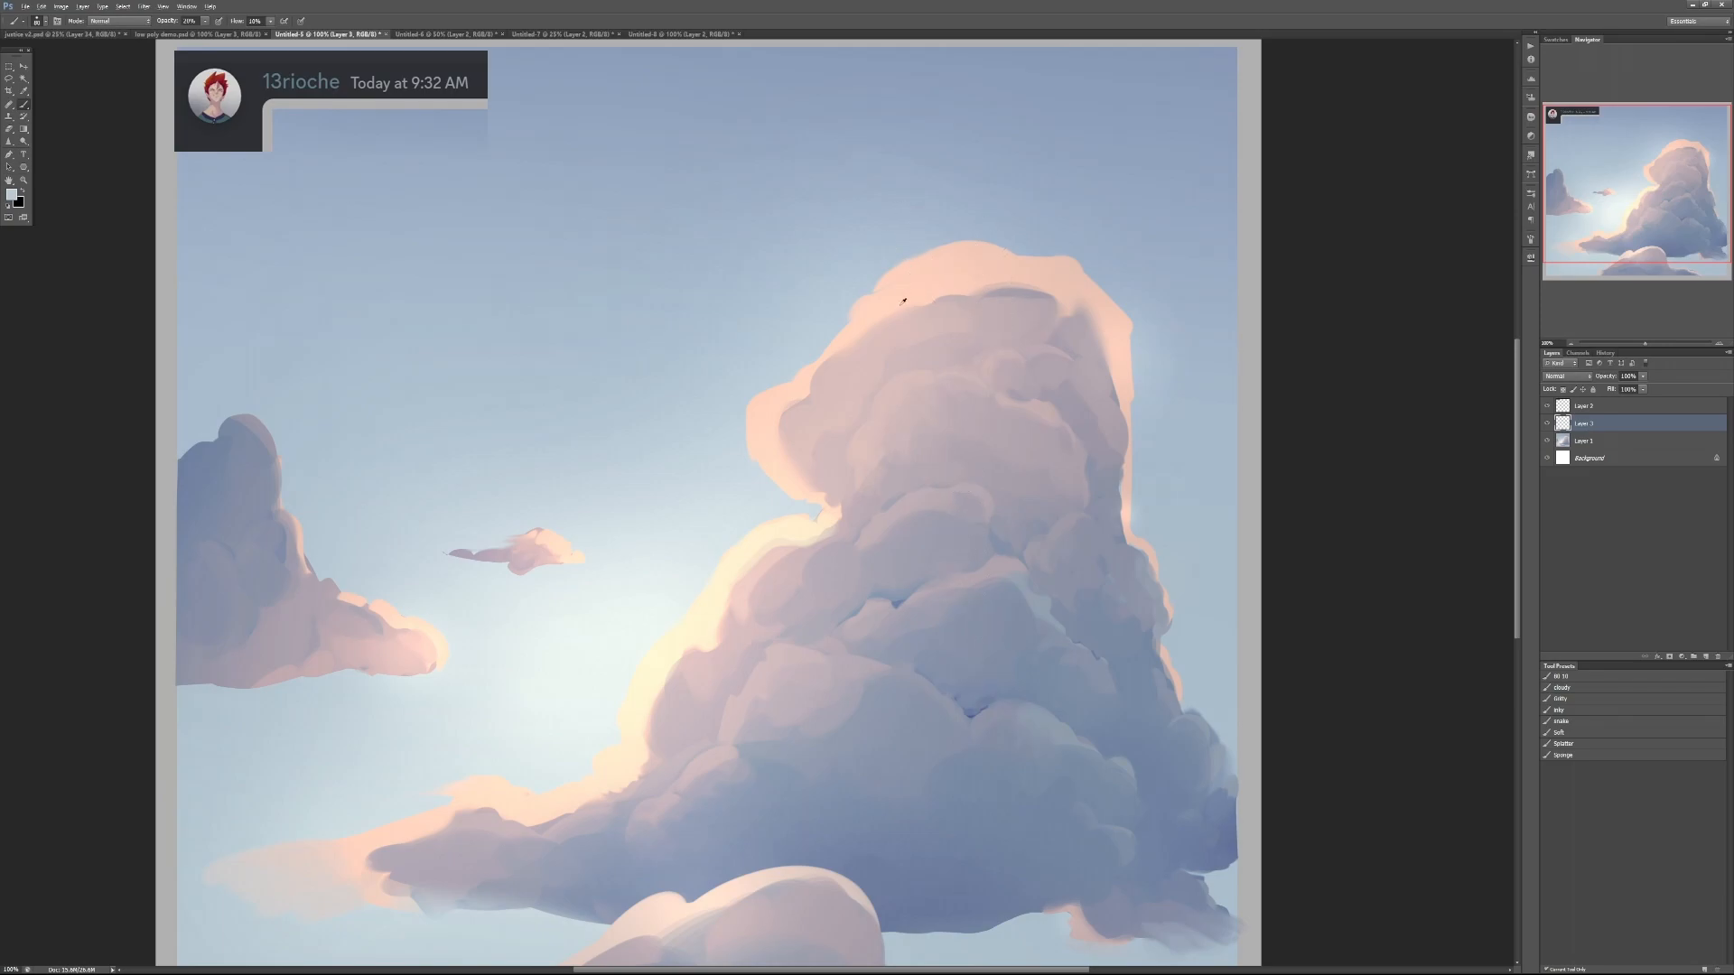
pyautogui.moveTo(844, 376); pyautogui.dragTo(919, 323)
pyautogui.moveTo(975, 745); pyautogui.dragTo(951, 690)
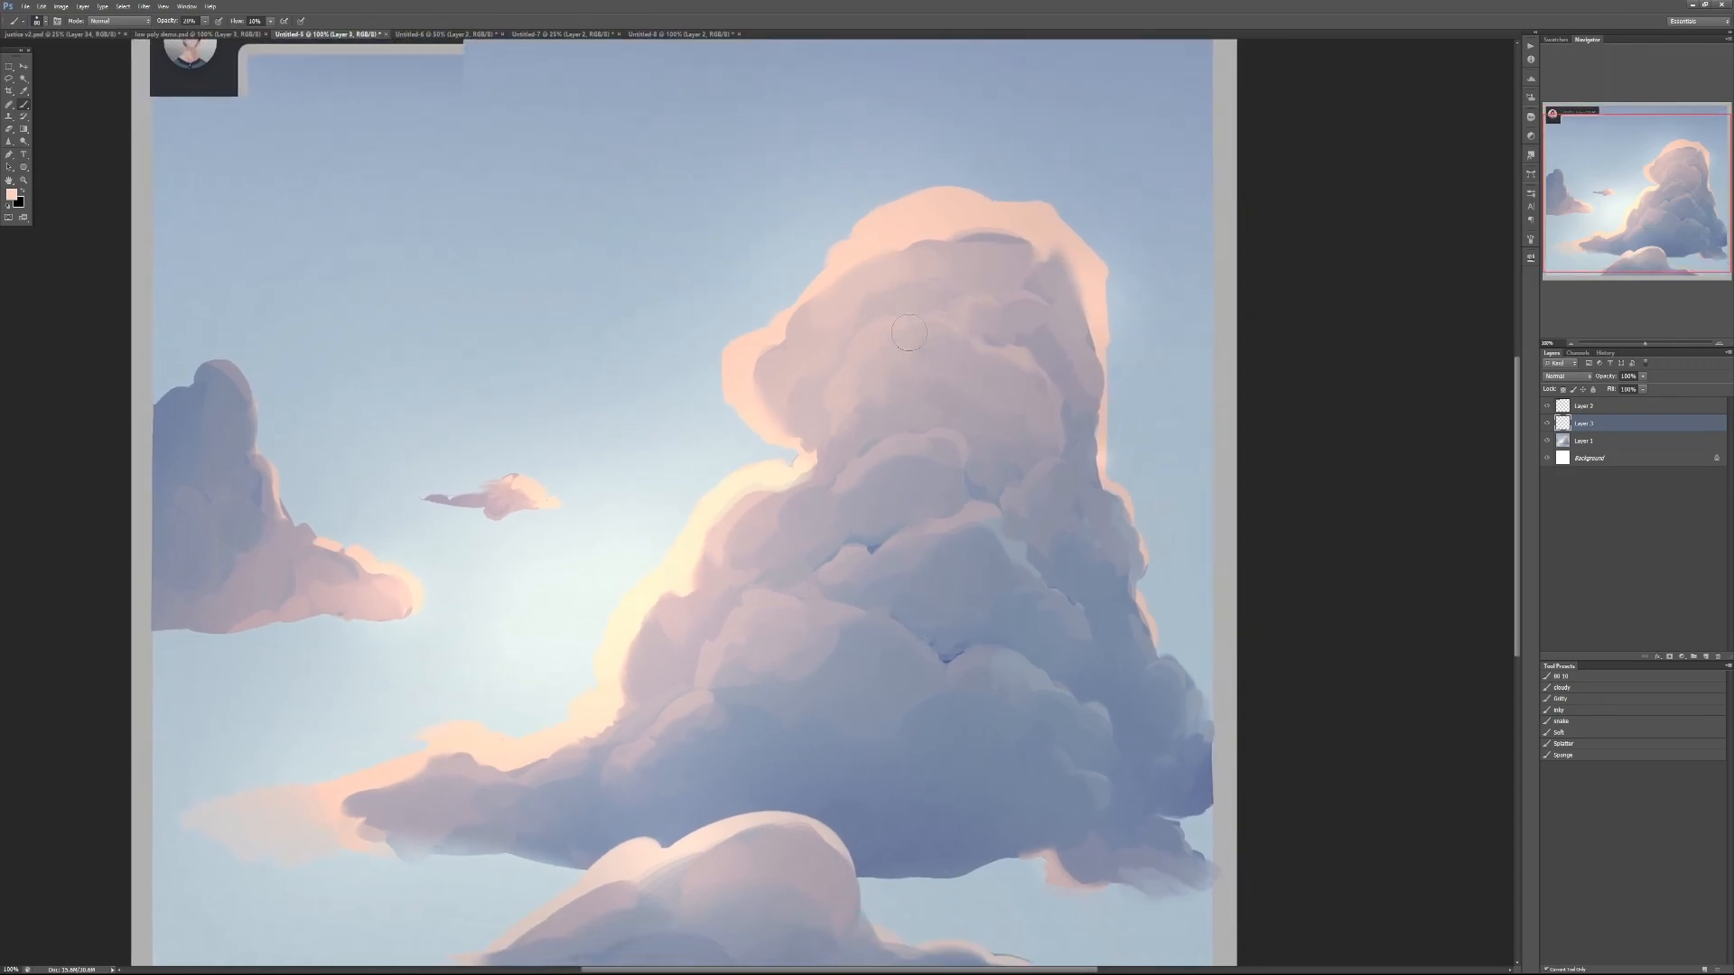
# Draw a peach arrow from the main cloud's top down to its lower body to indicate the light falloff
pyautogui.press('e')
pyautogui.press('b')
pyautogui.moveTo(895, 465); pyautogui.dragTo(916, 695)
pyautogui.hotkey('ctrl', 'z')
pyautogui.moveTo(872, 233)
pyautogui.mouseDown()
pyautogui.moveTo(930, 659)
pyautogui.moveTo(883, 629)
pyautogui.moveTo(1025, 568)
pyautogui.mouseUp()
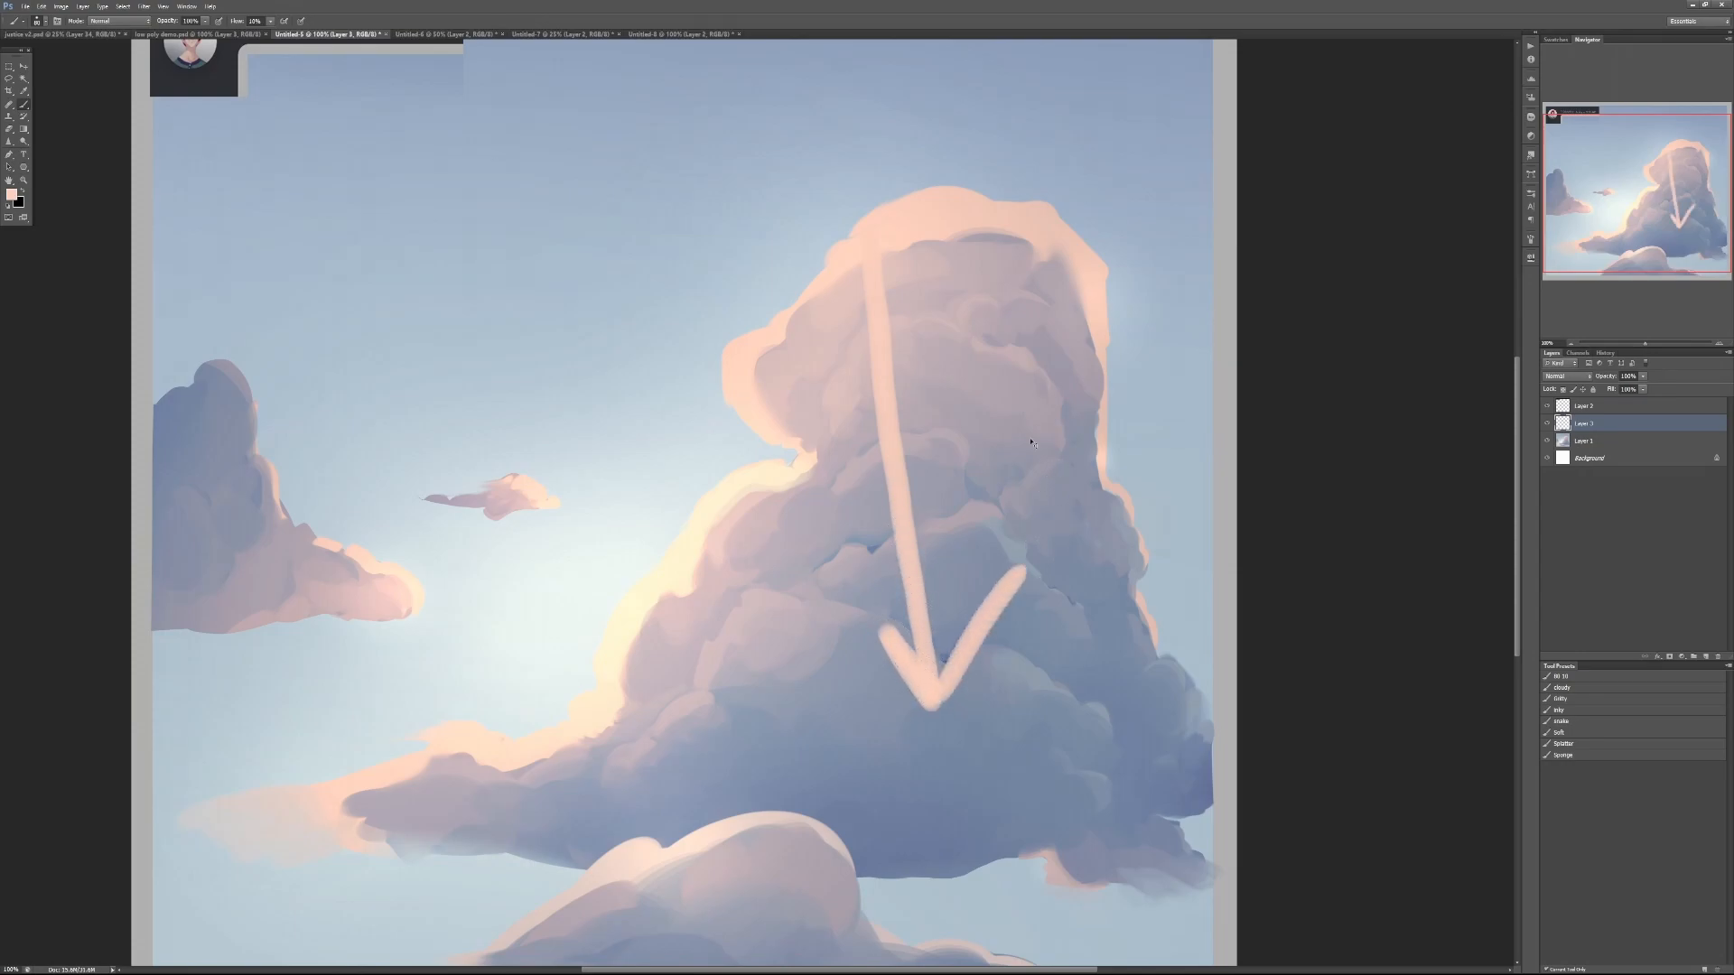
pyautogui.hotkey('ctrl', 'z')
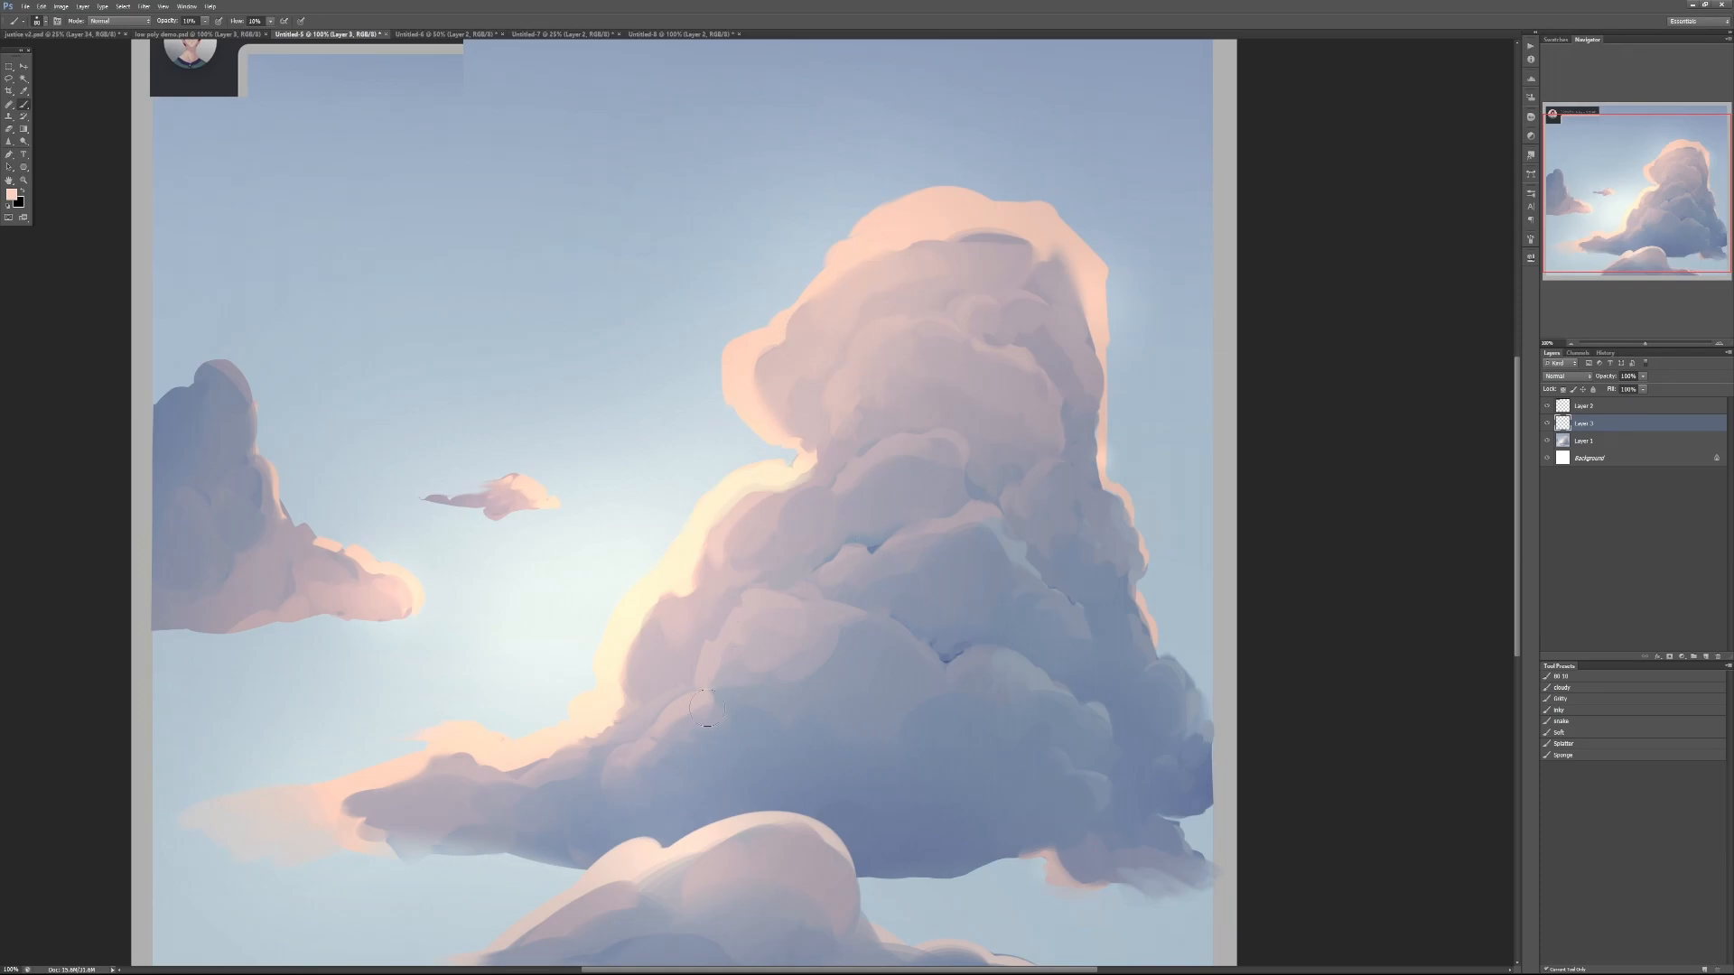
# Paint peach highlight contours along the tops of the main cloud's folds, from the lower left up to the crown
pyautogui.moveTo(614, 773)
pyautogui.mouseDown()
pyautogui.moveTo(666, 750)
pyautogui.moveTo(726, 628)
pyautogui.moveTo(784, 585)
pyautogui.moveTo(926, 641)
pyautogui.mouseUp()
pyautogui.moveTo(845, 593)
pyautogui.mouseDown()
pyautogui.moveTo(870, 558)
pyautogui.moveTo(970, 516)
pyautogui.moveTo(1049, 556)
pyautogui.mouseUp()
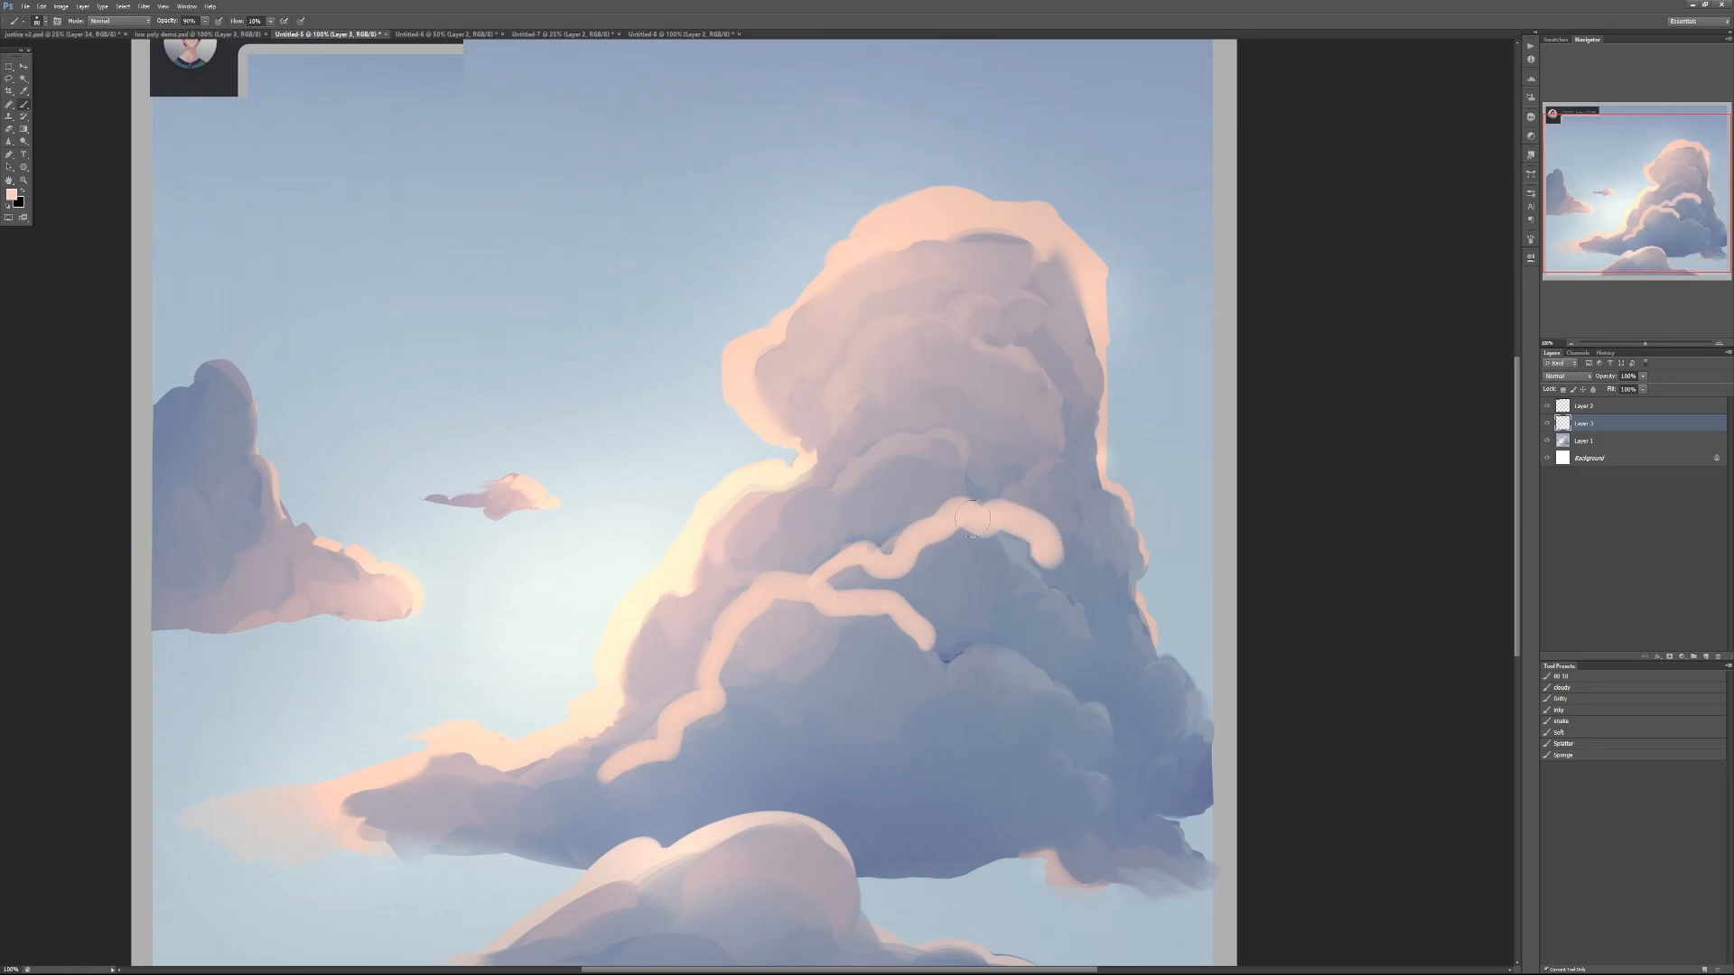
pyautogui.moveTo(835, 492)
pyautogui.mouseDown()
pyautogui.moveTo(913, 444)
pyautogui.moveTo(961, 471)
pyautogui.mouseUp()
pyautogui.moveTo(834, 426)
pyautogui.mouseDown()
pyautogui.moveTo(858, 342)
pyautogui.moveTo(914, 320)
pyautogui.moveTo(1045, 395)
pyautogui.mouseUp()
pyautogui.moveTo(958, 317); pyautogui.dragTo(1070, 304)
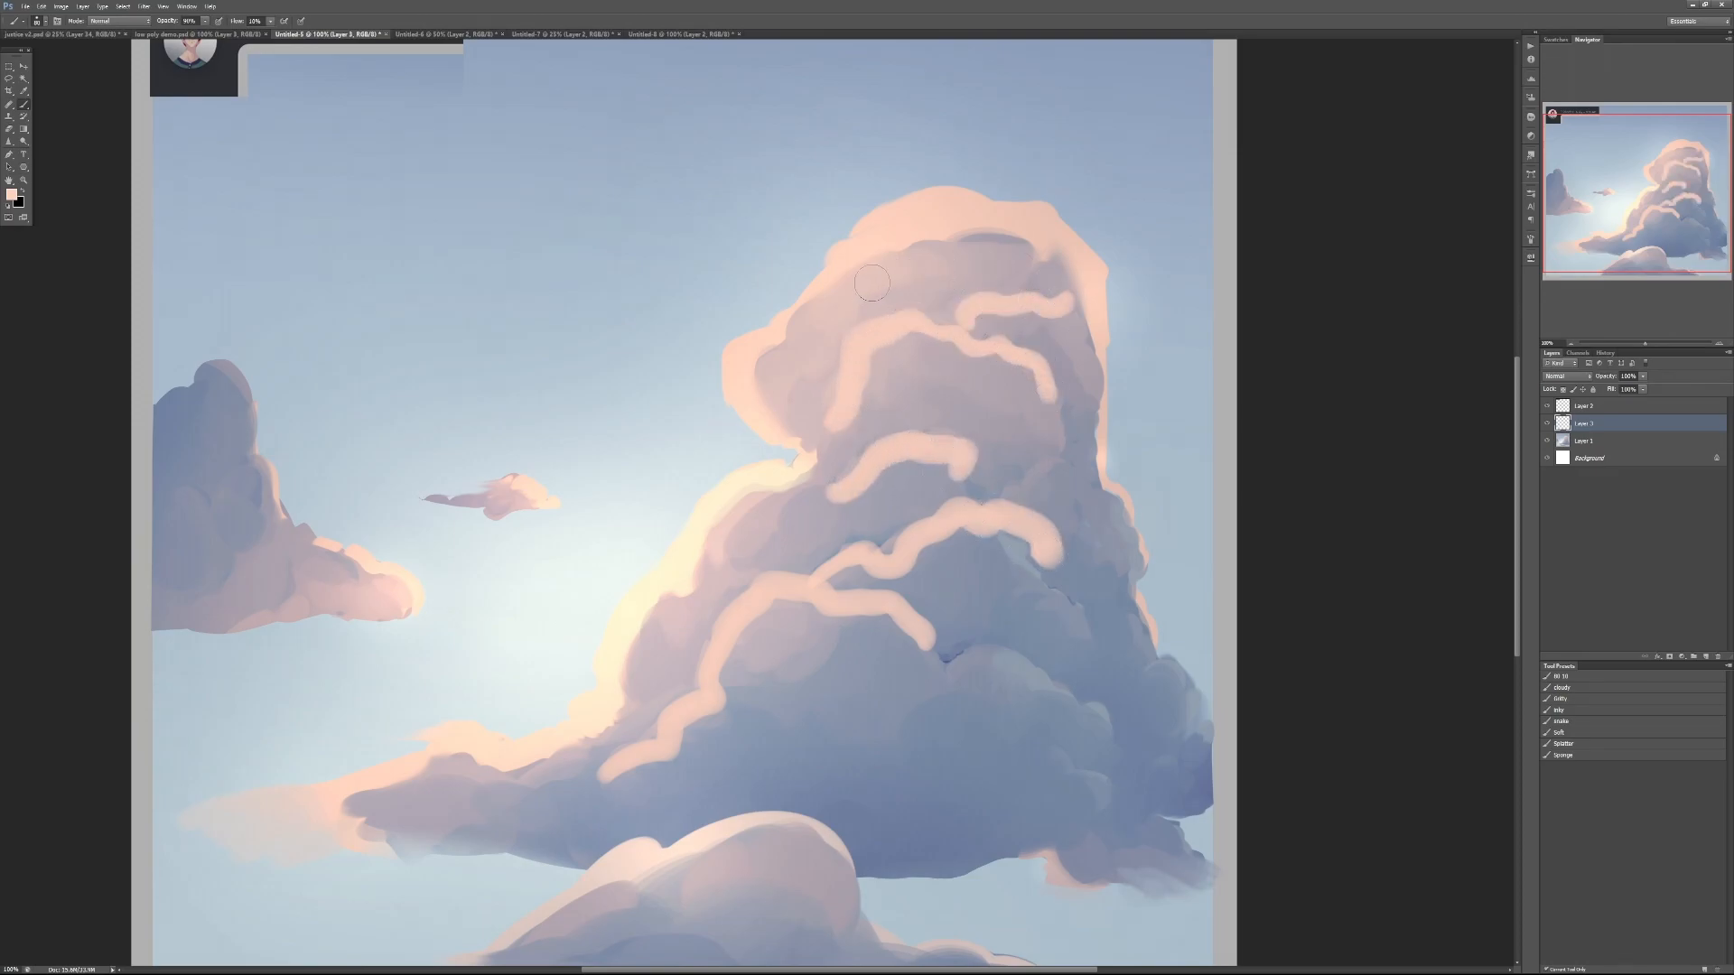
pyautogui.moveTo(852, 278)
pyautogui.mouseDown()
pyautogui.moveTo(984, 265)
pyautogui.moveTo(1055, 262)
pyautogui.mouseUp()
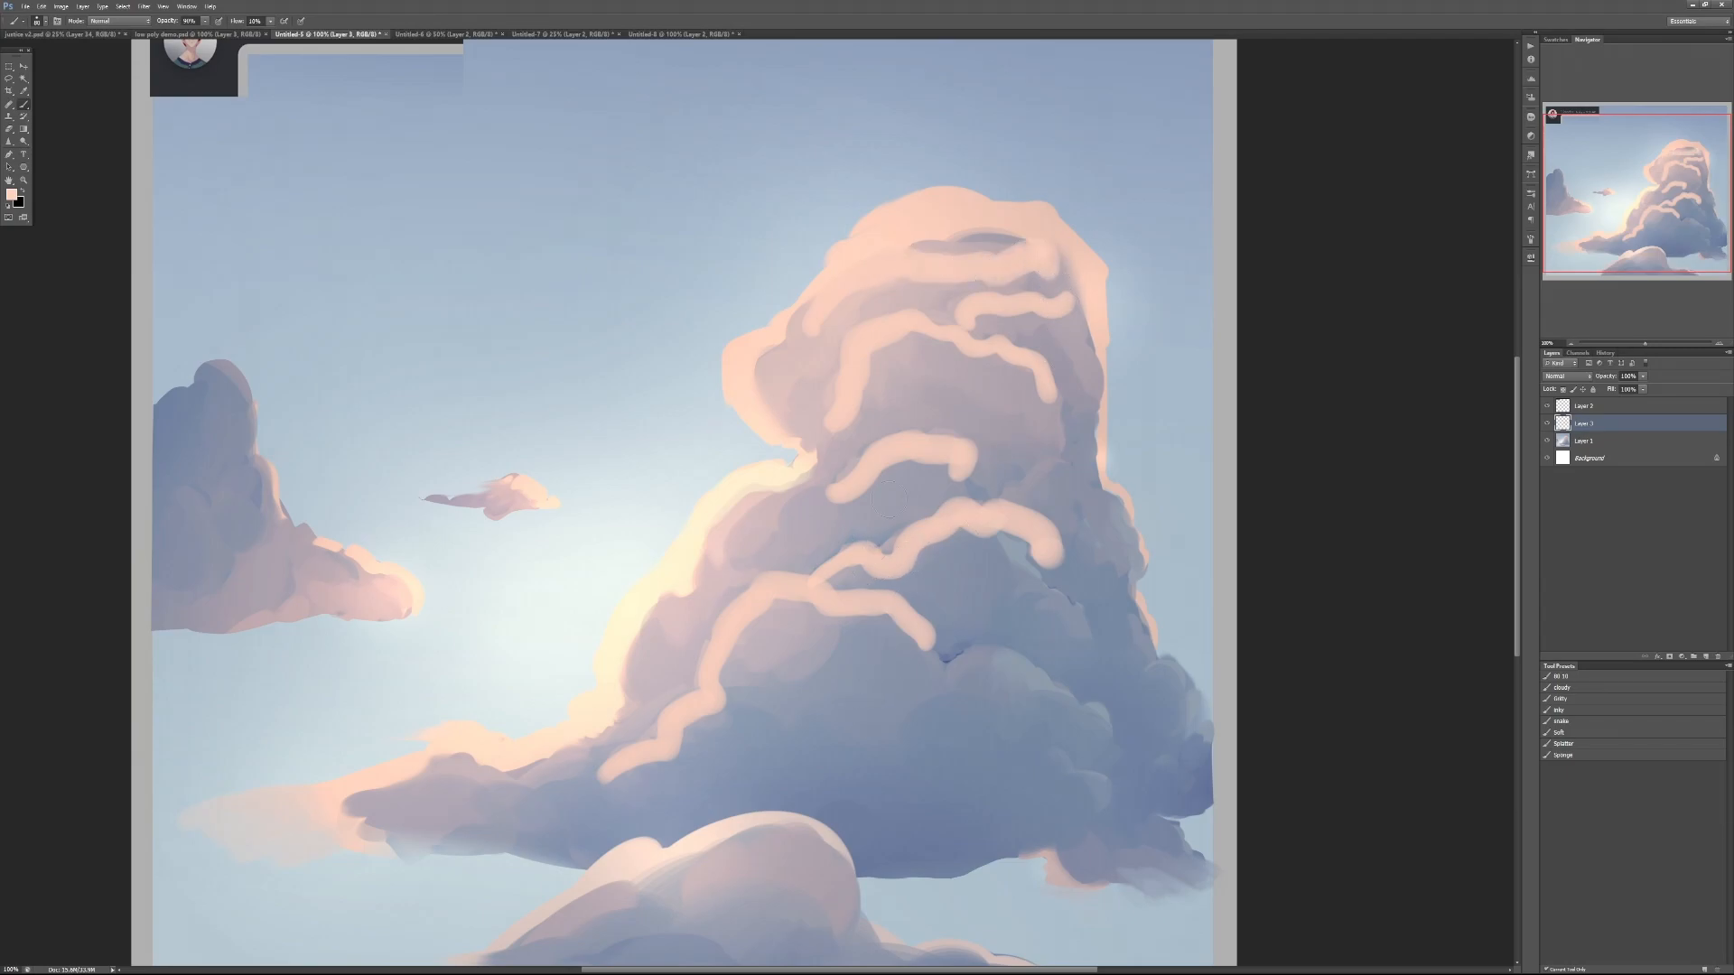
# Try a broad stroke of sampled shadow colour over the main cloud's body with a large brush at 40% opacity
pyautogui.keyDown('alt'); pyautogui.click(920, 722); pyautogui.keyUp('alt')
pyautogui.press(']')
pyautogui.press(']')
pyautogui.press(']')
pyautogui.press(']')
pyautogui.press(']')
pyautogui.press(']')
pyautogui.press(']')
pyautogui.press(']')
pyautogui.press('4')
pyautogui.moveTo(652, 766)
pyautogui.mouseDown()
pyautogui.moveTo(744, 682)
pyautogui.moveTo(1029, 538)
pyautogui.moveTo(867, 541)
pyautogui.moveTo(912, 405)
pyautogui.moveTo(982, 428)
pyautogui.mouseUp()
pyautogui.hotkey('ctrl', 'z')
# Widen the undersides of the upper, middle and lower highlight contours with a smaller brush at 60% opacity
pyautogui.press('[')
pyautogui.press('[')
pyautogui.press('[')
pyautogui.press('[')
pyautogui.keyDown('alt'); pyautogui.click(845, 410); pyautogui.keyUp('alt')
pyautogui.press('6')
pyautogui.press('[')
pyautogui.press('[')
pyautogui.press('[')
pyautogui.moveTo(872, 379)
pyautogui.mouseDown()
pyautogui.moveTo(904, 351)
pyautogui.moveTo(1050, 386)
pyautogui.mouseUp()
pyautogui.moveTo(862, 488)
pyautogui.mouseDown()
pyautogui.moveTo(966, 458)
pyautogui.moveTo(908, 472)
pyautogui.moveTo(824, 536)
pyautogui.moveTo(844, 603)
pyautogui.moveTo(850, 519)
pyautogui.moveTo(891, 557)
pyautogui.moveTo(855, 575)
pyautogui.moveTo(881, 582)
pyautogui.moveTo(983, 529)
pyautogui.moveTo(1045, 571)
pyautogui.mouseUp()
pyautogui.moveTo(912, 652)
pyautogui.mouseDown()
pyautogui.moveTo(788, 609)
pyautogui.moveTo(741, 645)
pyautogui.moveTo(707, 739)
pyautogui.moveTo(605, 779)
pyautogui.mouseUp()
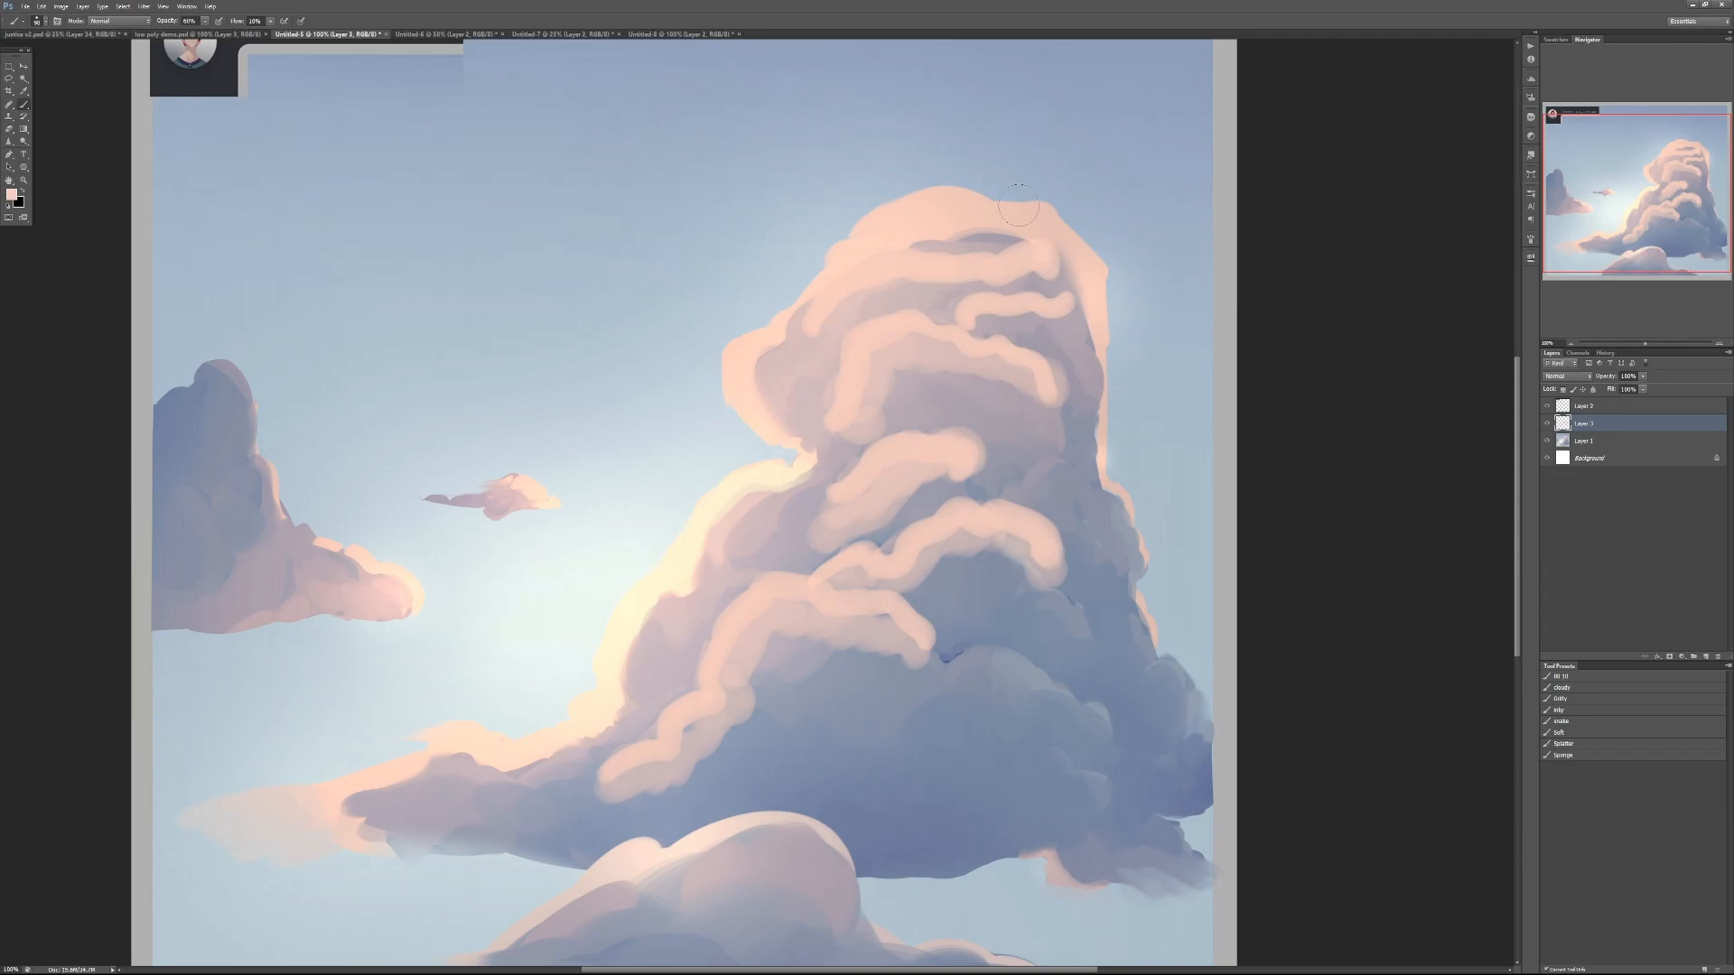
# Glaze peach at 20% opacity over the areas between the main cloud's middle highlight contours
pyautogui.press('2')
pyautogui.moveTo(987, 491)
pyautogui.mouseDown()
pyautogui.moveTo(1061, 542)
pyautogui.moveTo(1028, 512)
pyautogui.mouseUp()
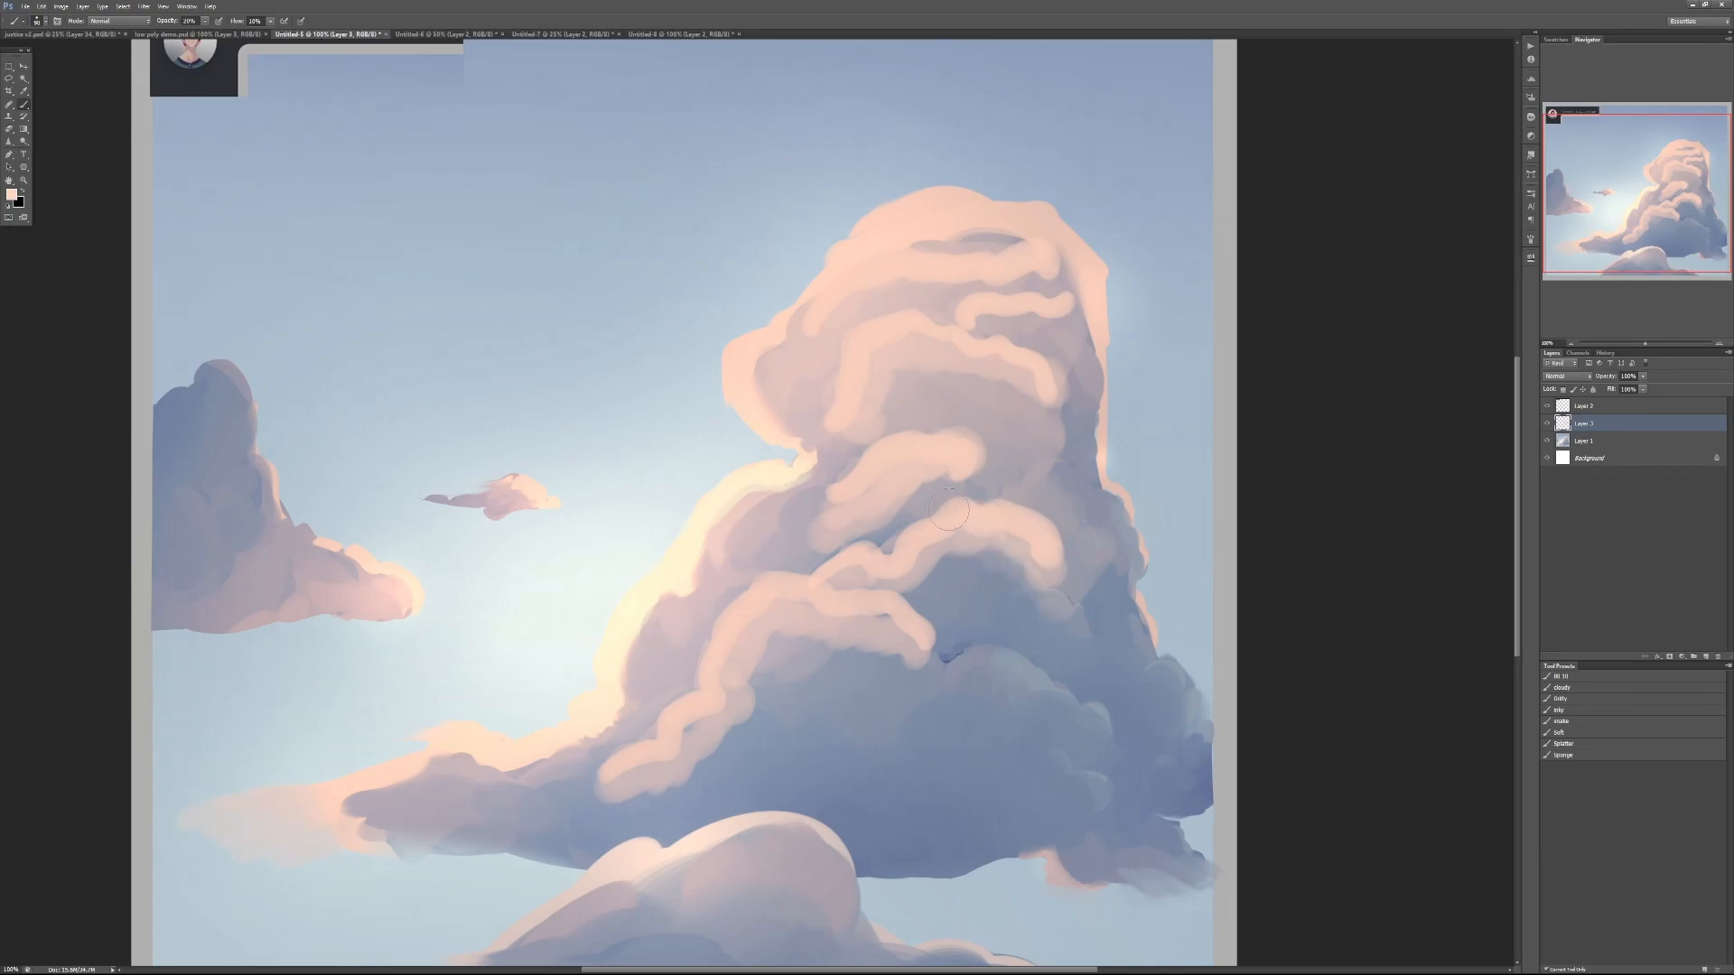
pyautogui.moveTo(823, 456)
pyautogui.mouseDown()
pyautogui.moveTo(812, 516)
pyautogui.moveTo(837, 591)
pyautogui.mouseUp()
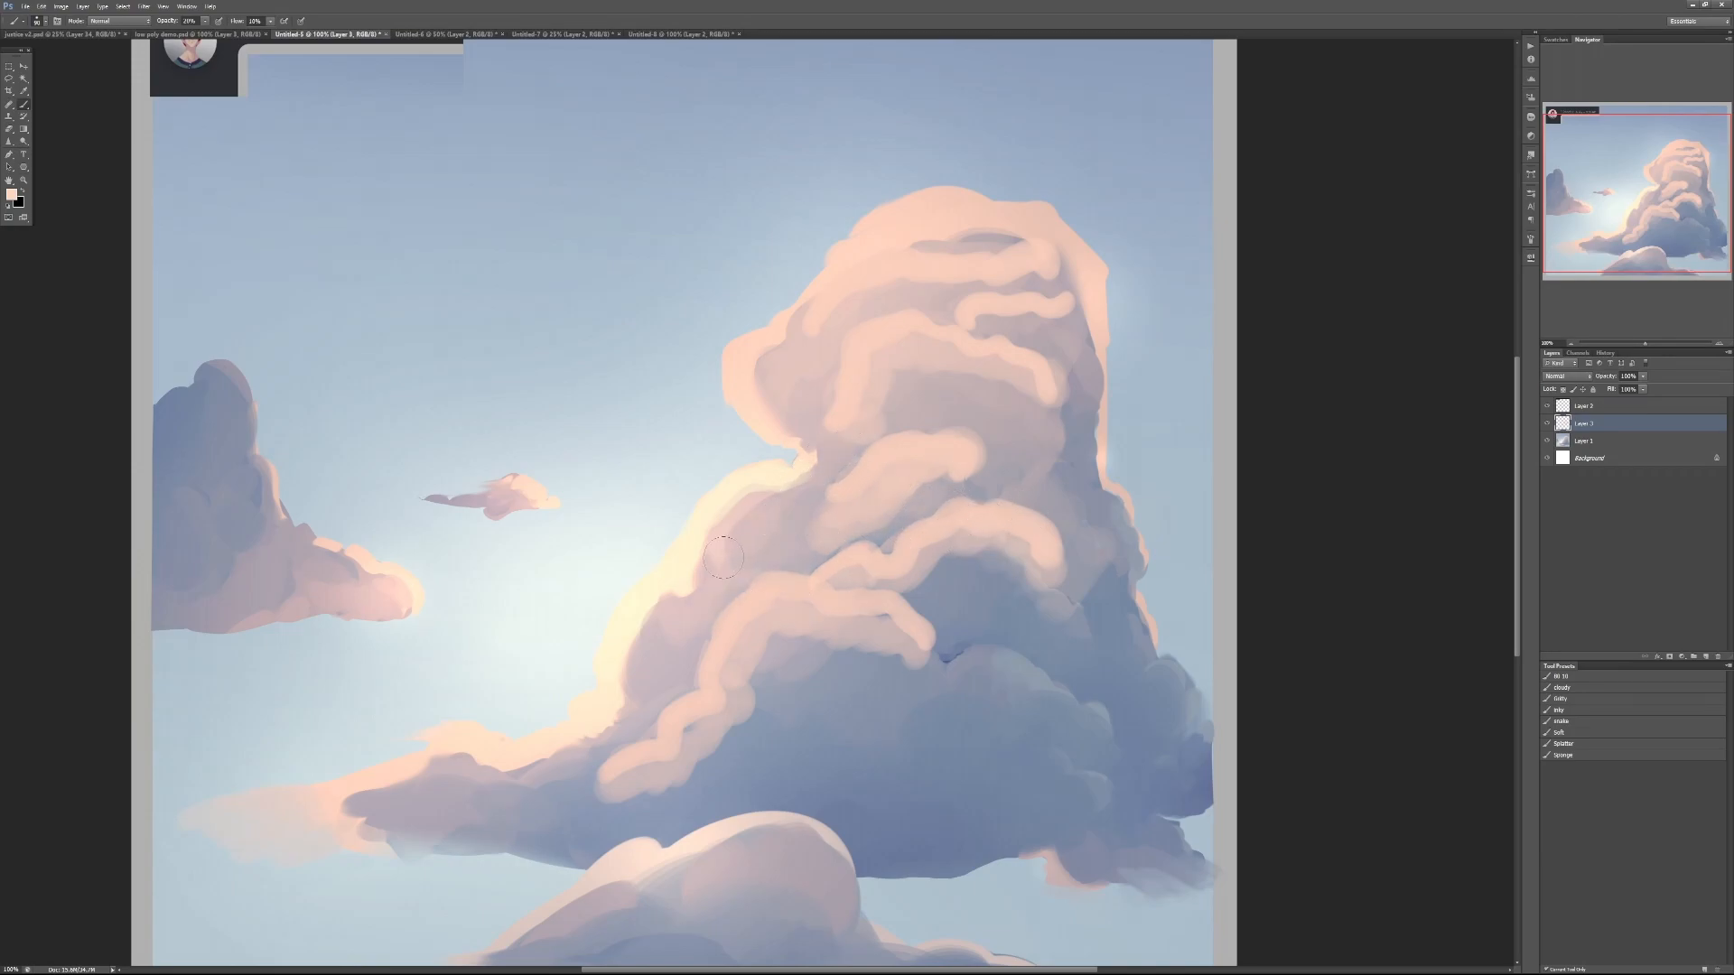
# Tone down the middle and lower highlight contours with sampled blue-grey at 40% opacity
pyautogui.keyDown('alt'); pyautogui.click(776, 686); pyautogui.keyUp('alt')
pyautogui.press('4')
pyautogui.moveTo(632, 777); pyautogui.dragTo(722, 632)
pyautogui.moveTo(674, 798)
pyautogui.mouseDown()
pyautogui.moveTo(844, 551)
pyautogui.moveTo(984, 514)
pyautogui.moveTo(1061, 551)
pyautogui.mouseUp()
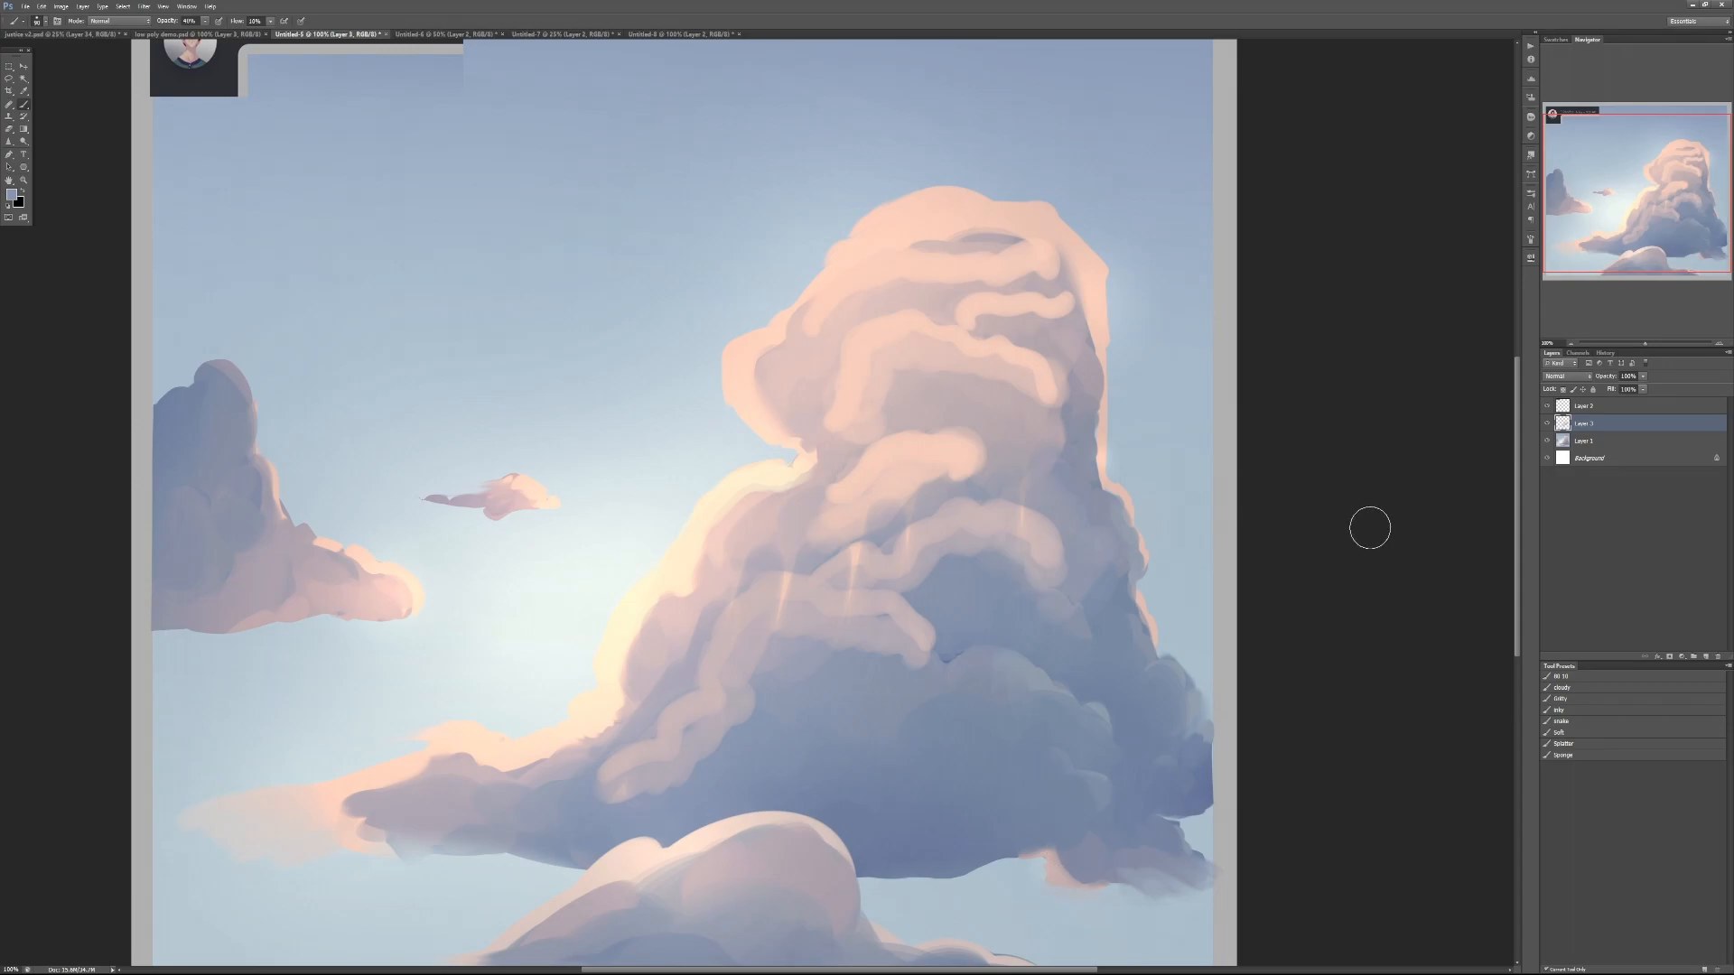
# Toggle the paint-over layer's visibility to compare the revised cloud with the original
pyautogui.click(1545, 423)
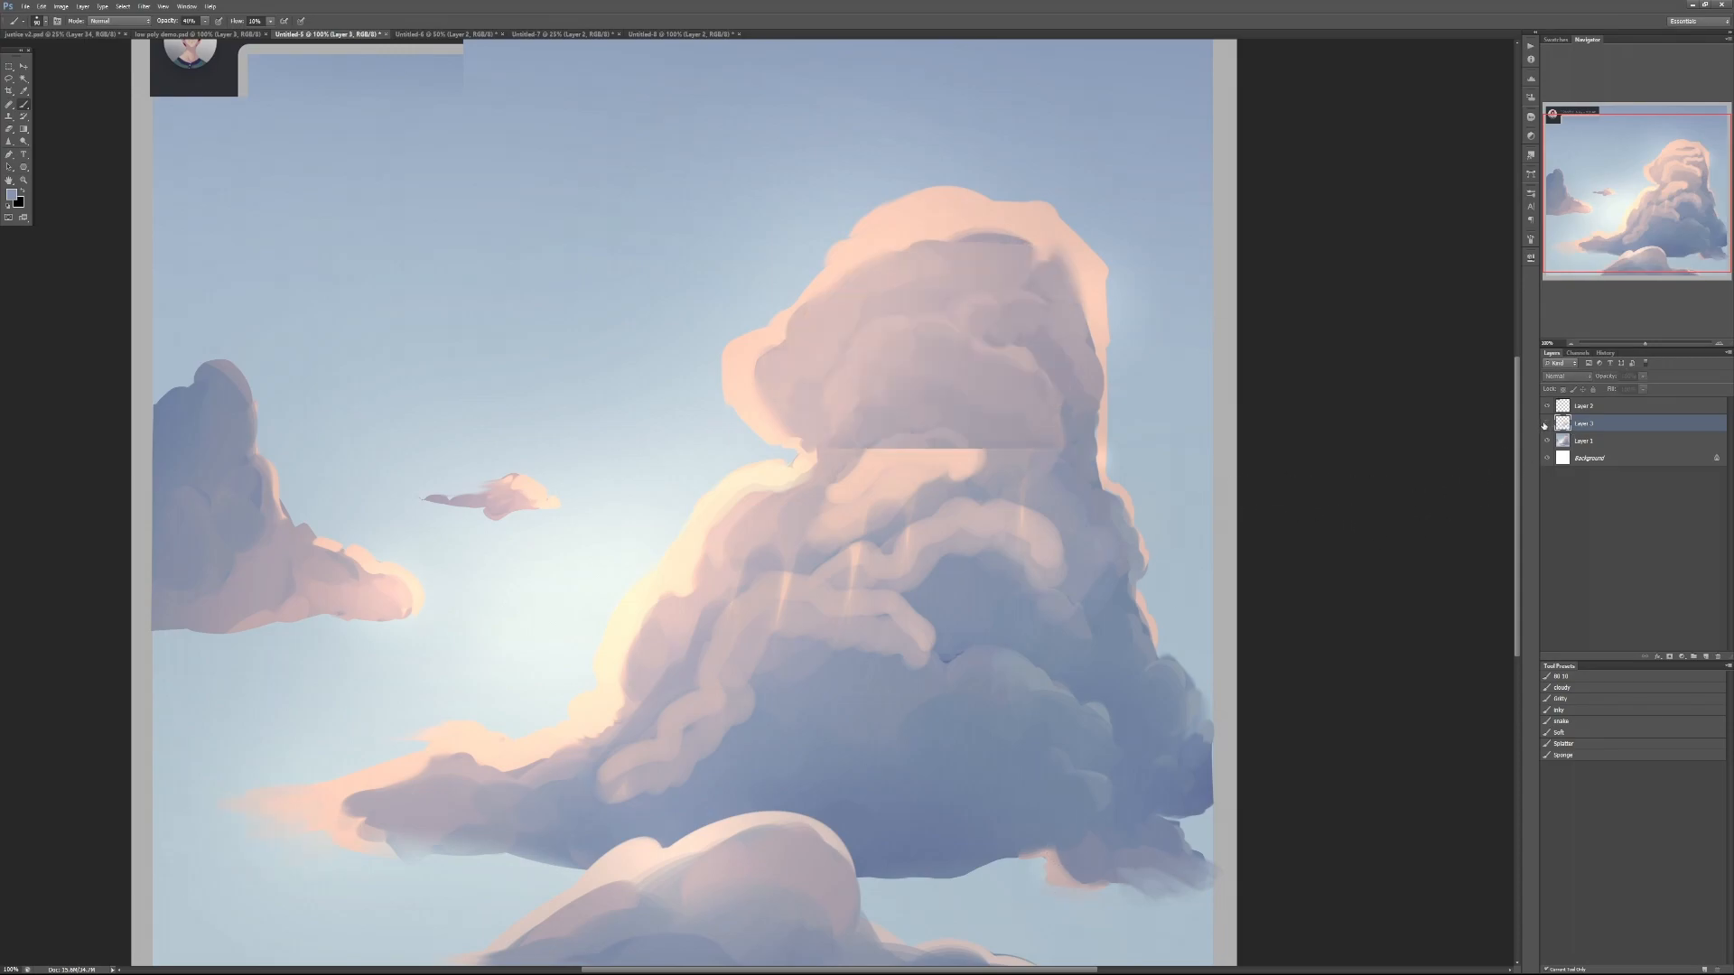
pyautogui.click(1545, 423)
pyautogui.click(1545, 423)
pyautogui.click(1546, 423)
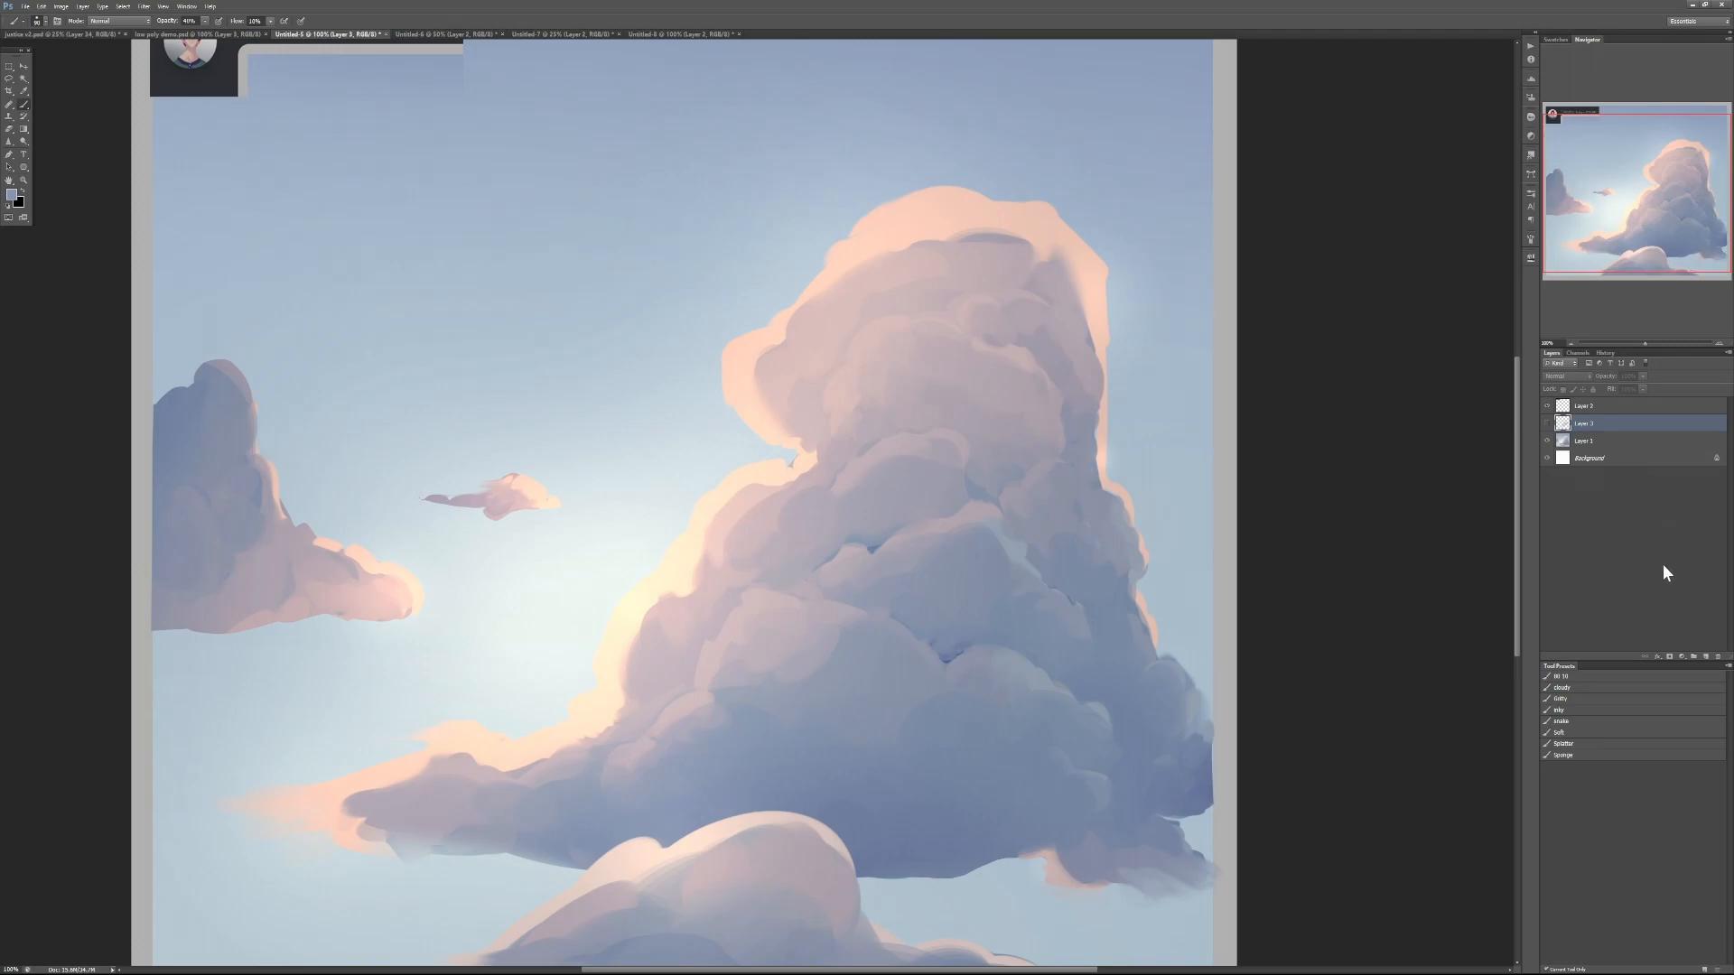
# Glaze sampled peach over the main cloud on a new layer using the soft brush at 40% opacity, and undo the last stroke
pyautogui.click(1706, 655)
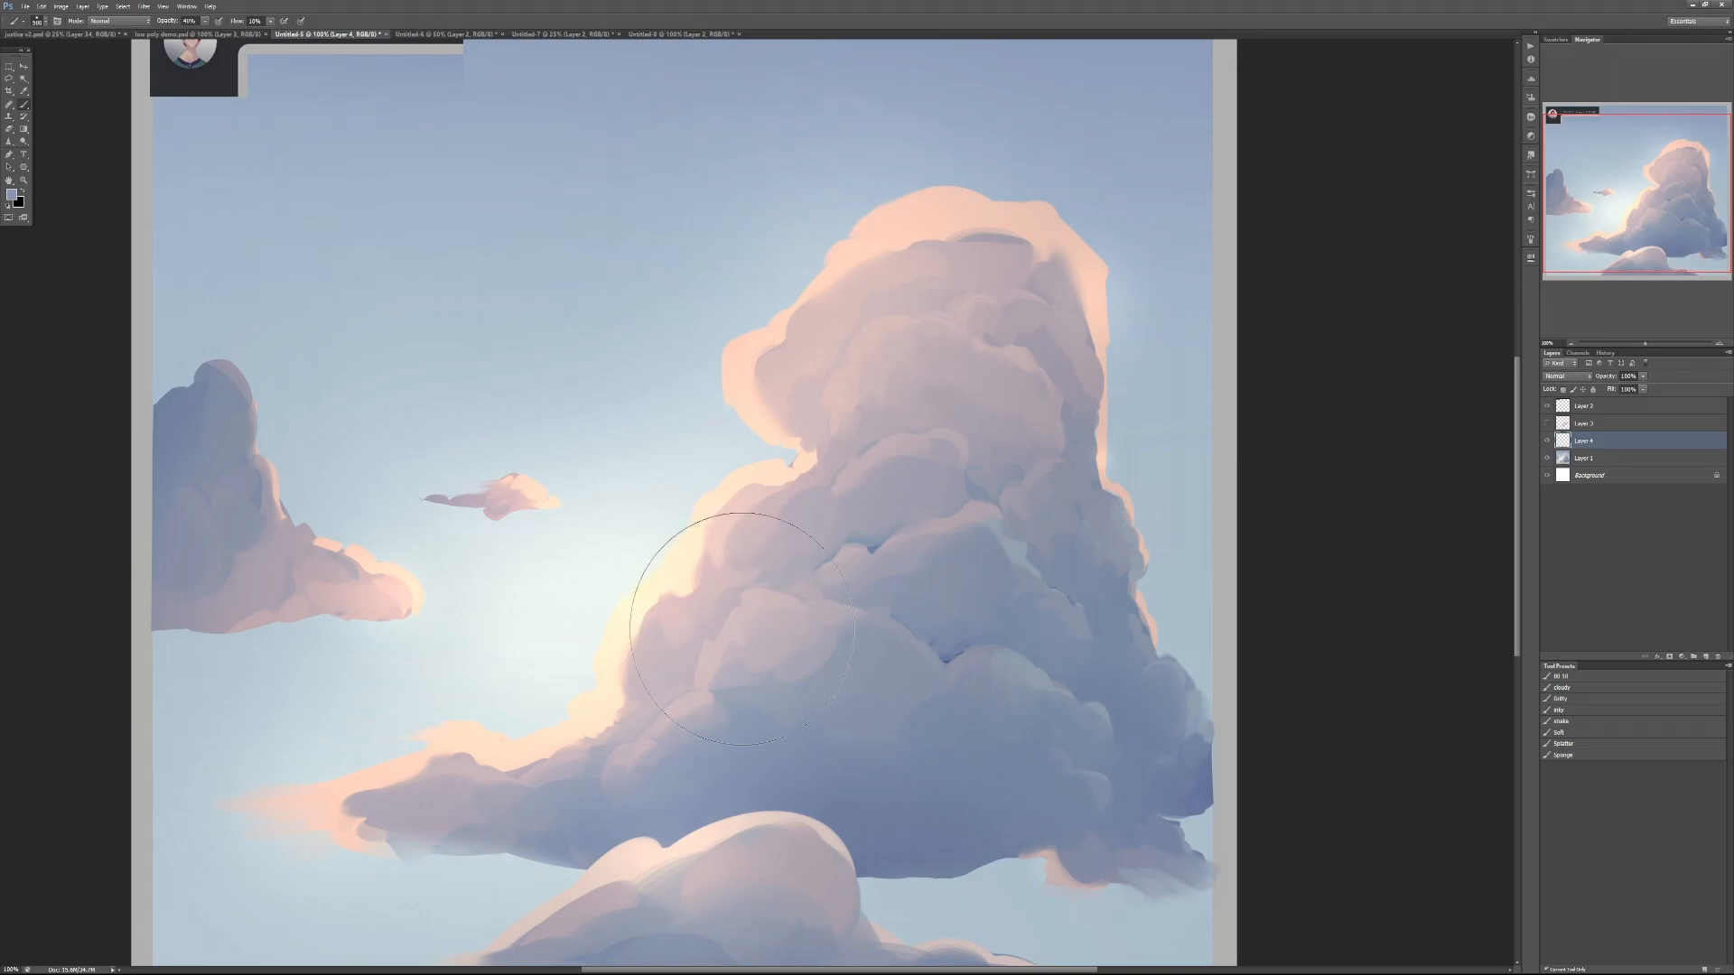
pyautogui.keyDown('alt'); pyautogui.click(900, 241); pyautogui.keyUp('alt')
pyautogui.hotkey('ctrl', '-')
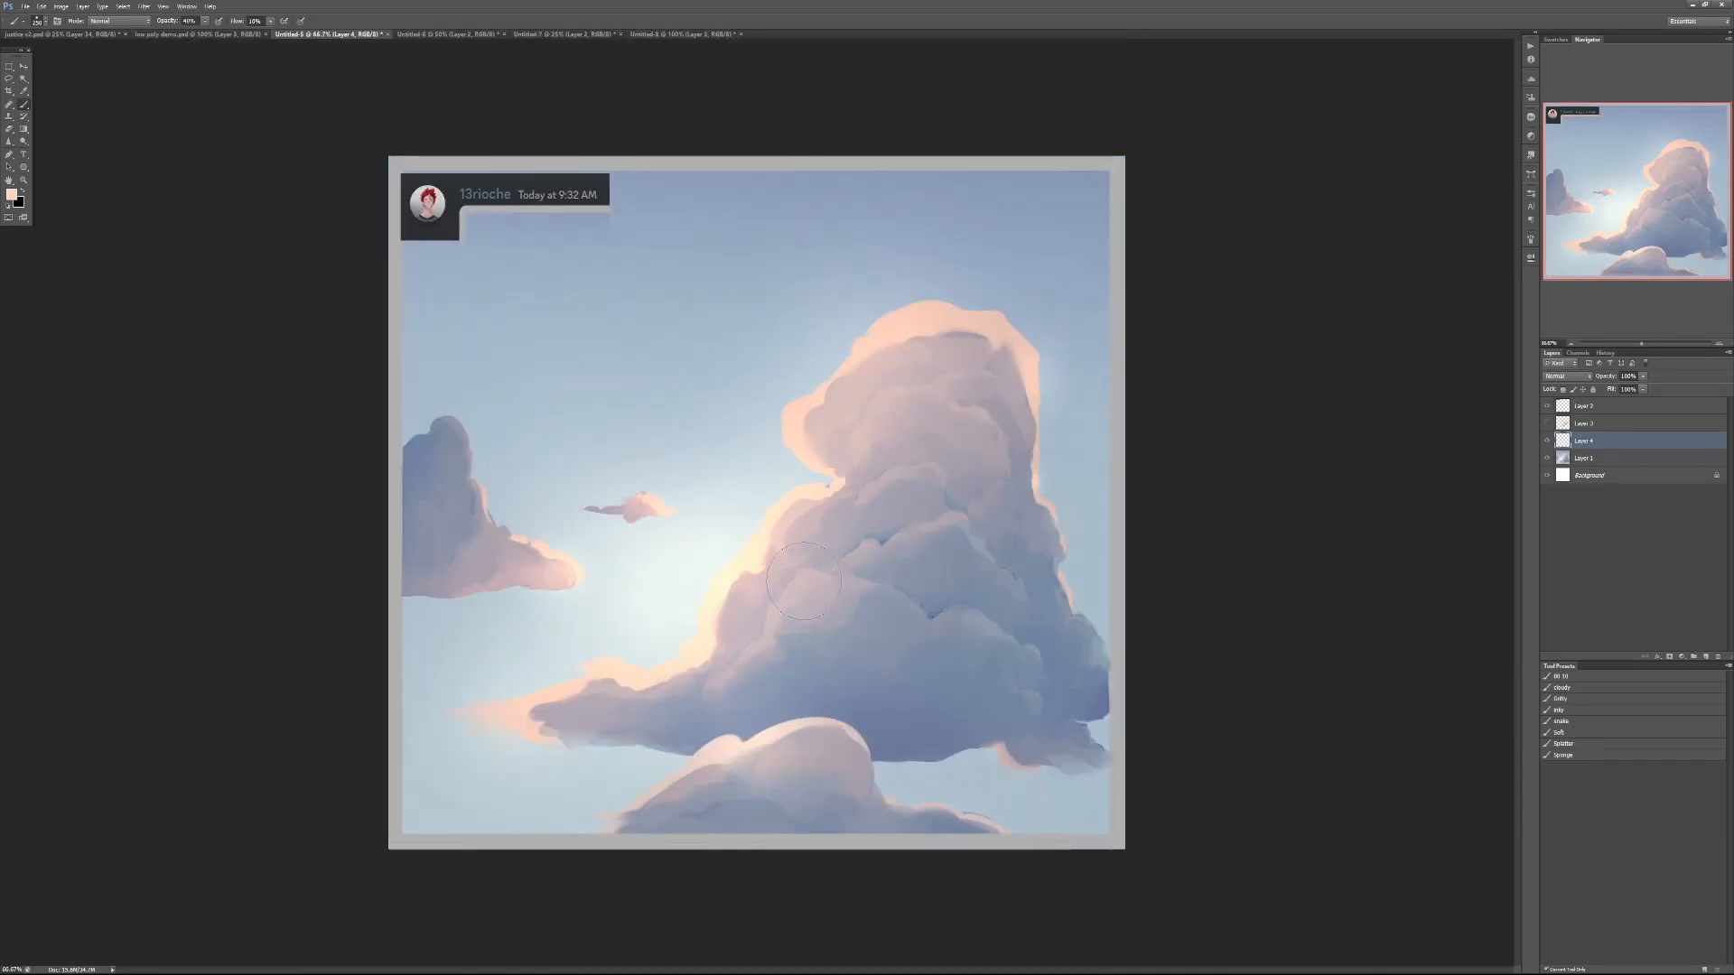
pyautogui.hotkey('ctrl', '+')
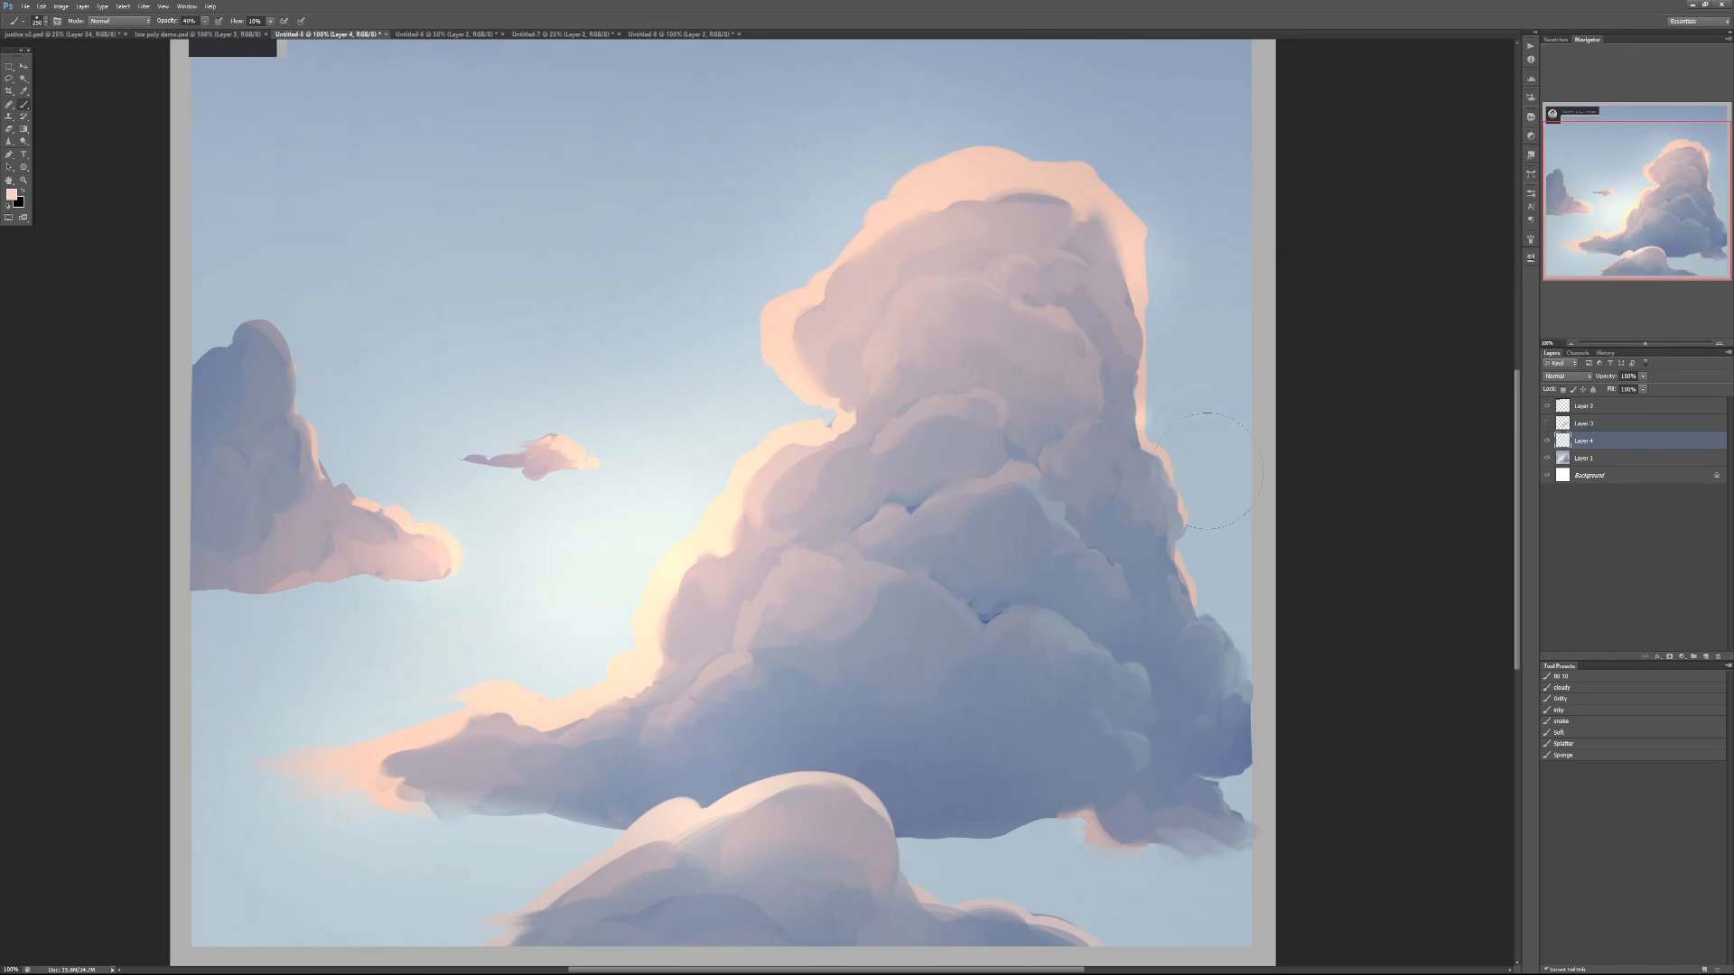
pyautogui.click(1576, 733)
pyautogui.press('4')
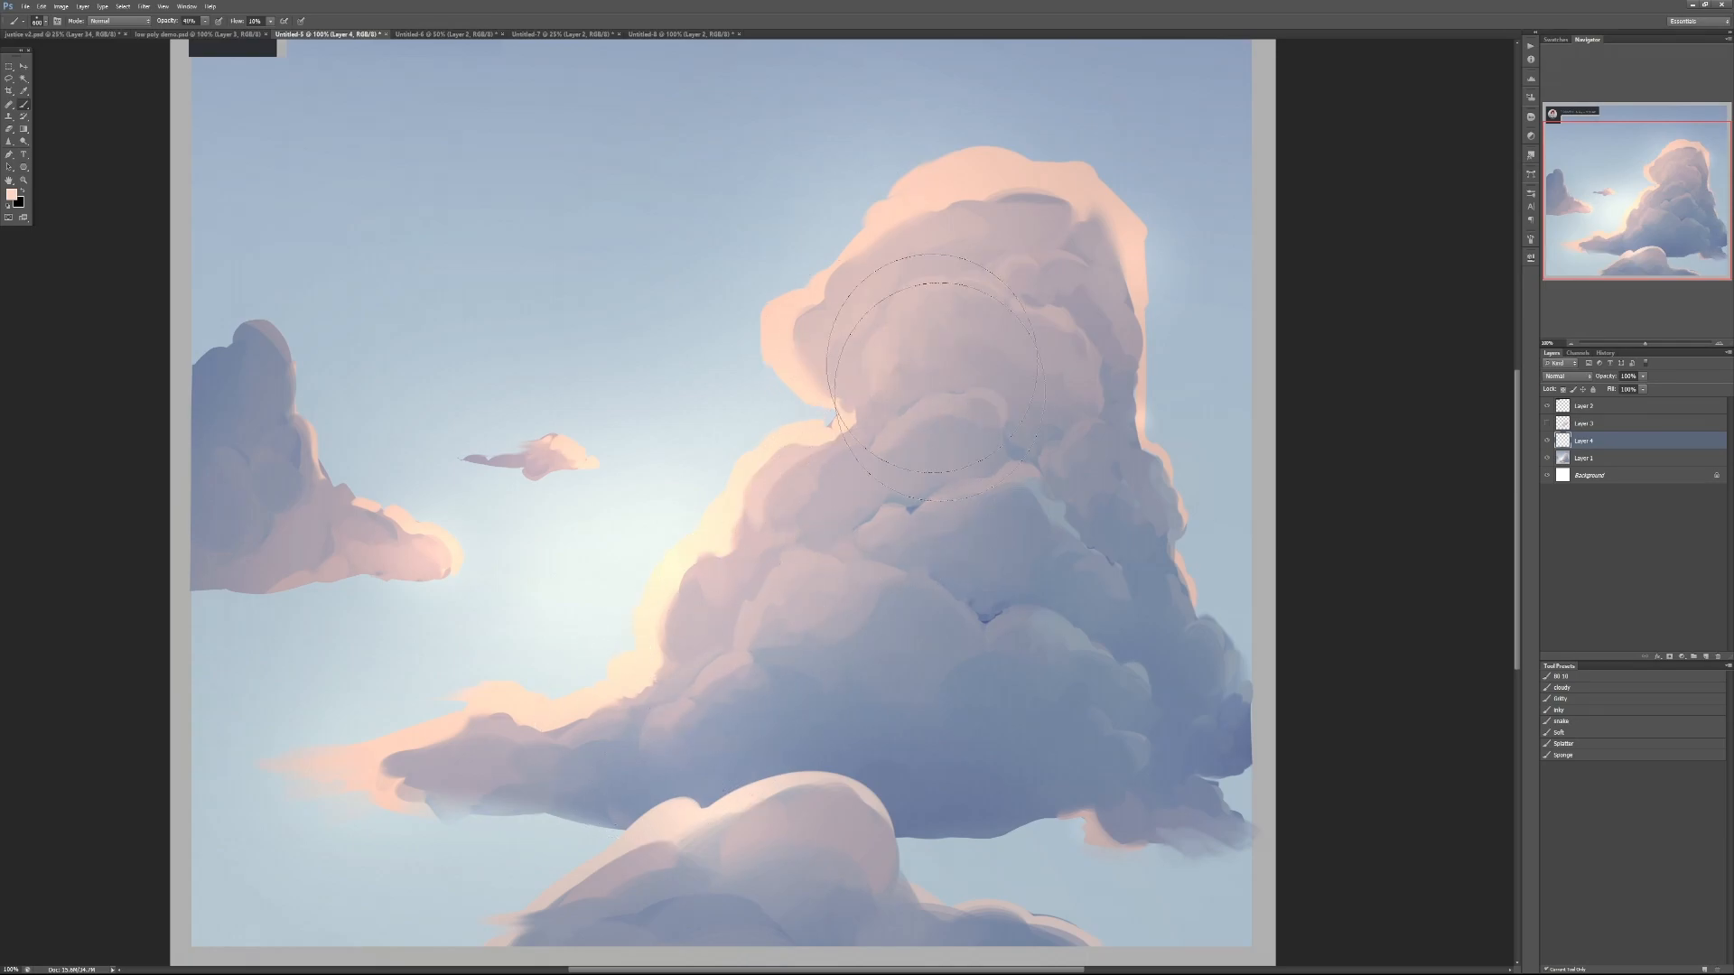
pyautogui.moveTo(1083, 256); pyautogui.dragTo(1102, 352)
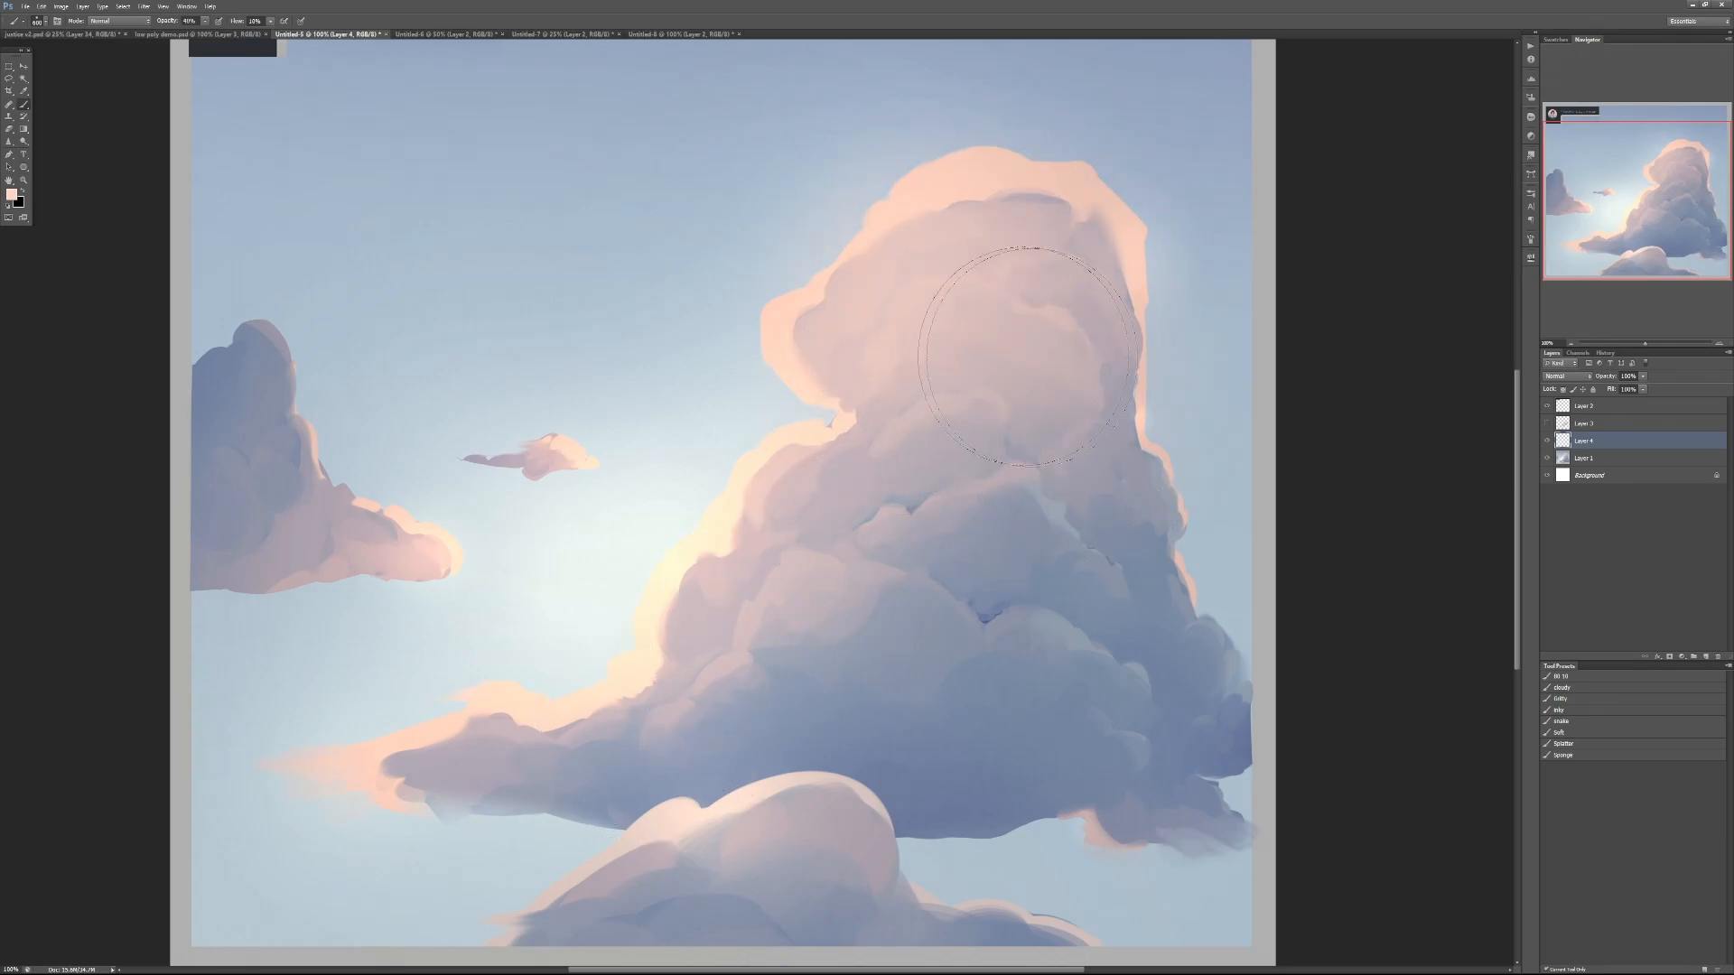
pyautogui.moveTo(912, 583); pyautogui.dragTo(1061, 435)
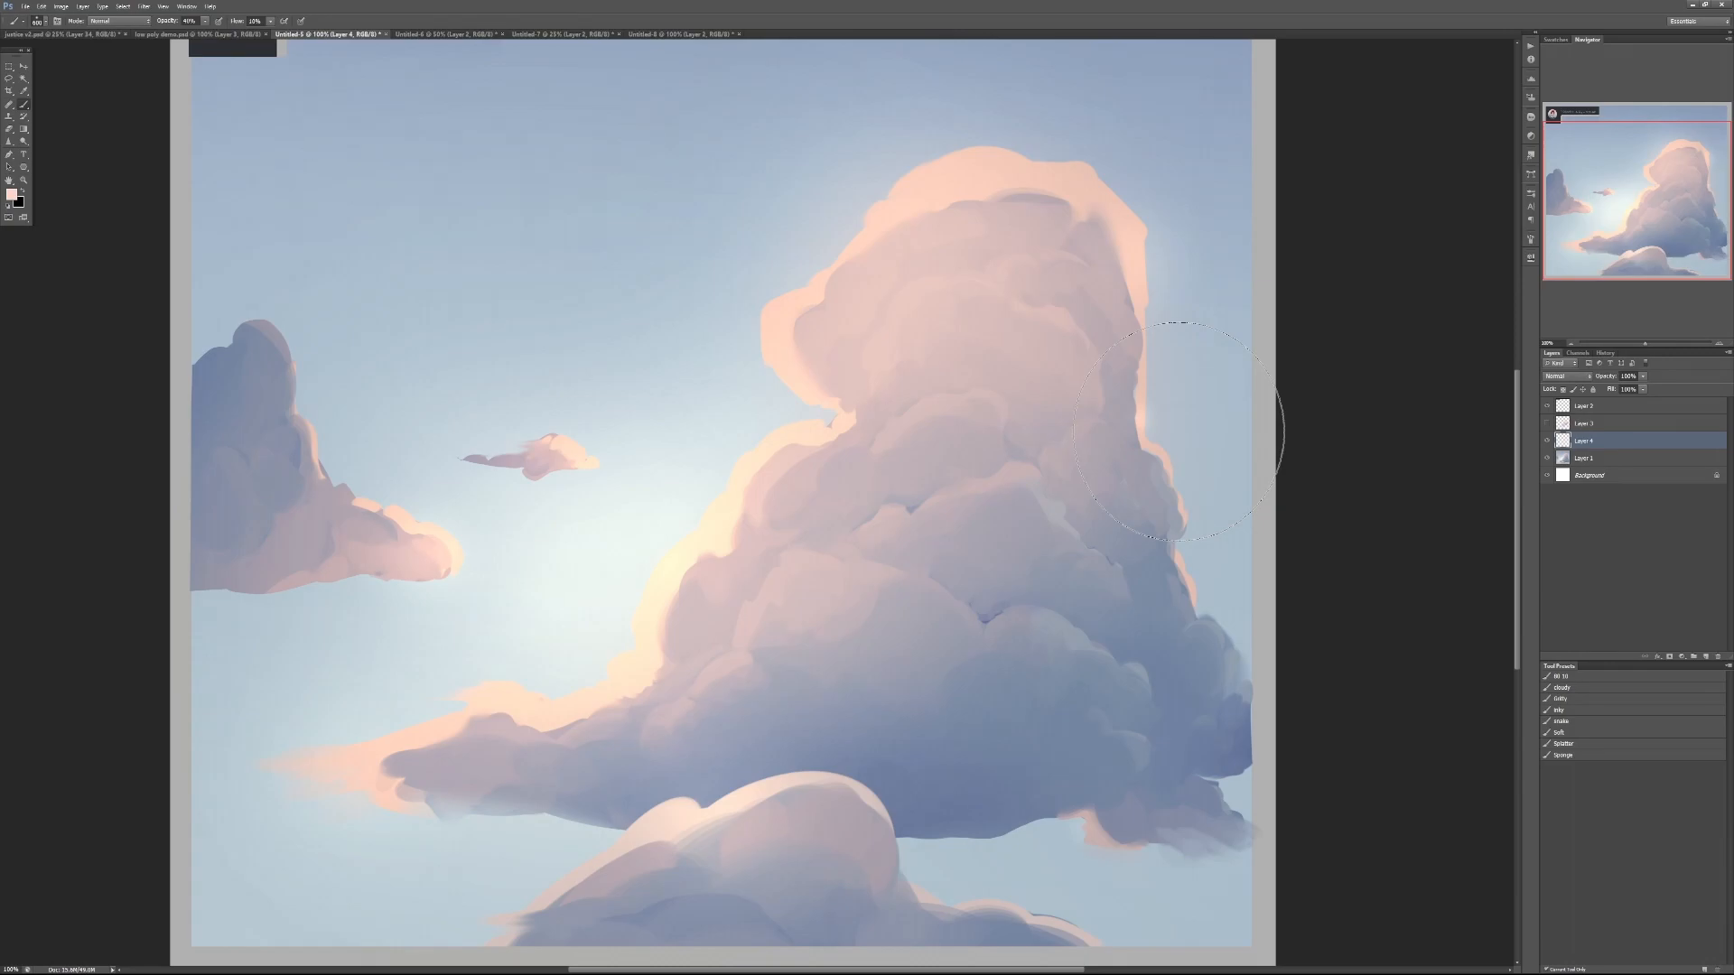
pyautogui.hotkey('ctrl', 'z')
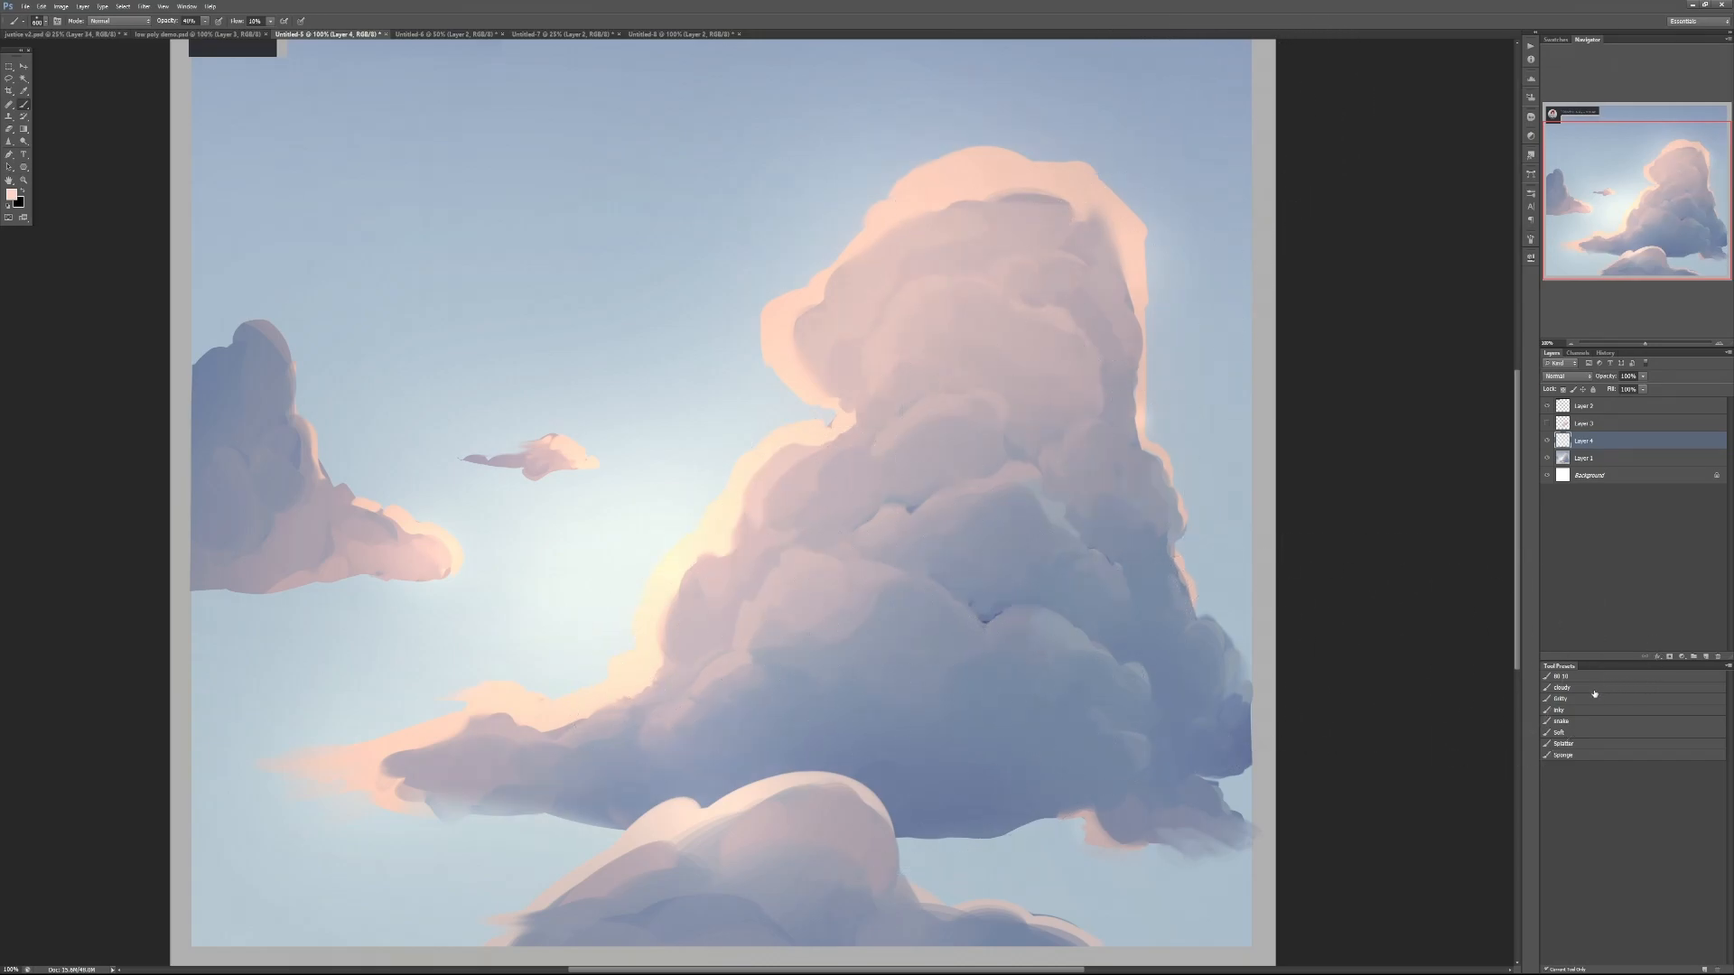
# Toggle the top two layers in cloud steps.psd to compare the base forms, the shading stage and the detailed edges
pyautogui.click(1561, 676)
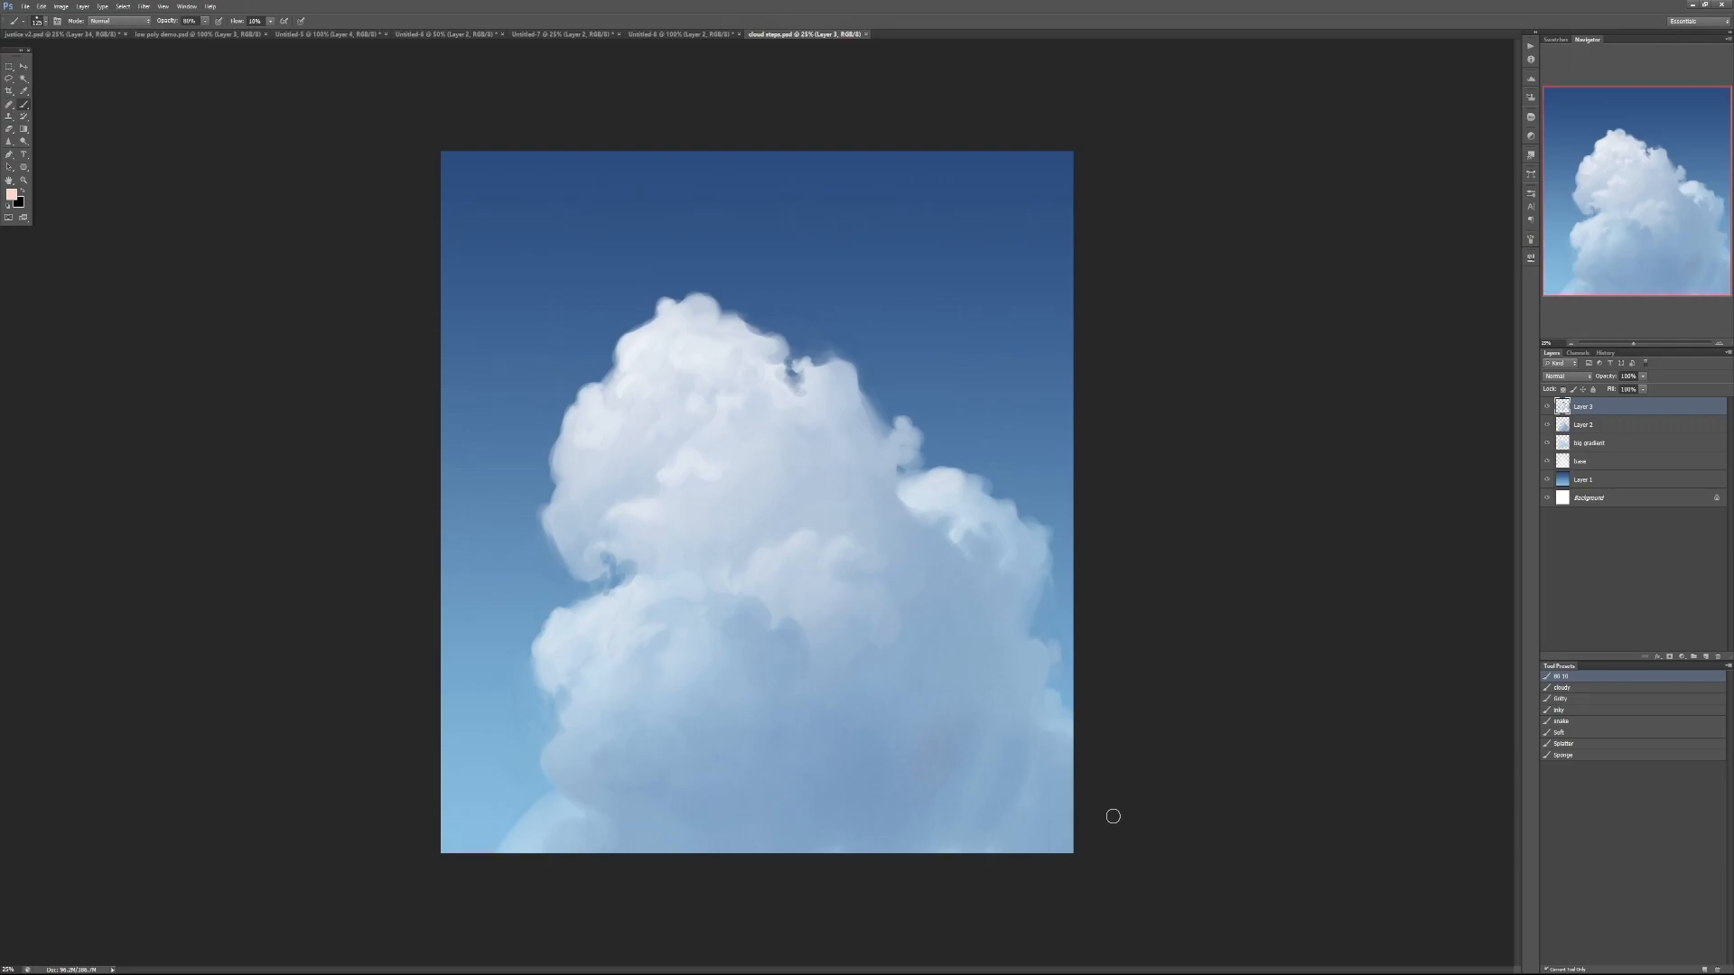
pyautogui.click(1547, 409)
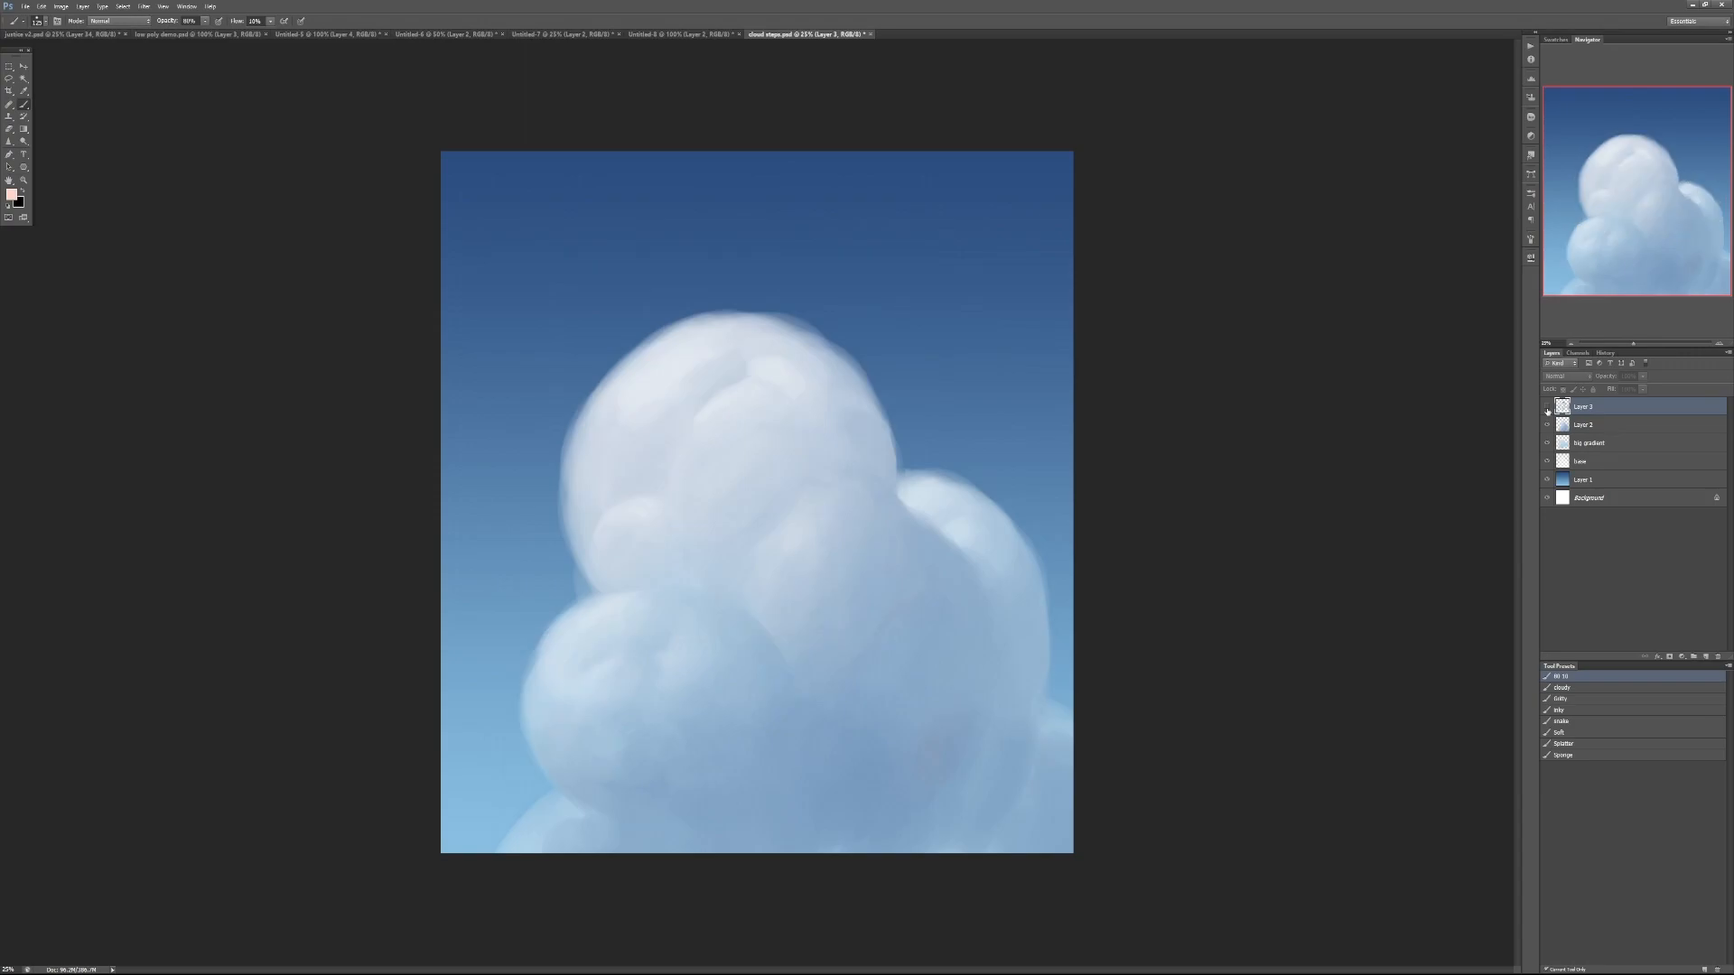
pyautogui.click(1546, 425)
pyautogui.click(1546, 425)
pyautogui.click(1546, 425)
pyautogui.click(1546, 425)
pyautogui.click(1546, 425)
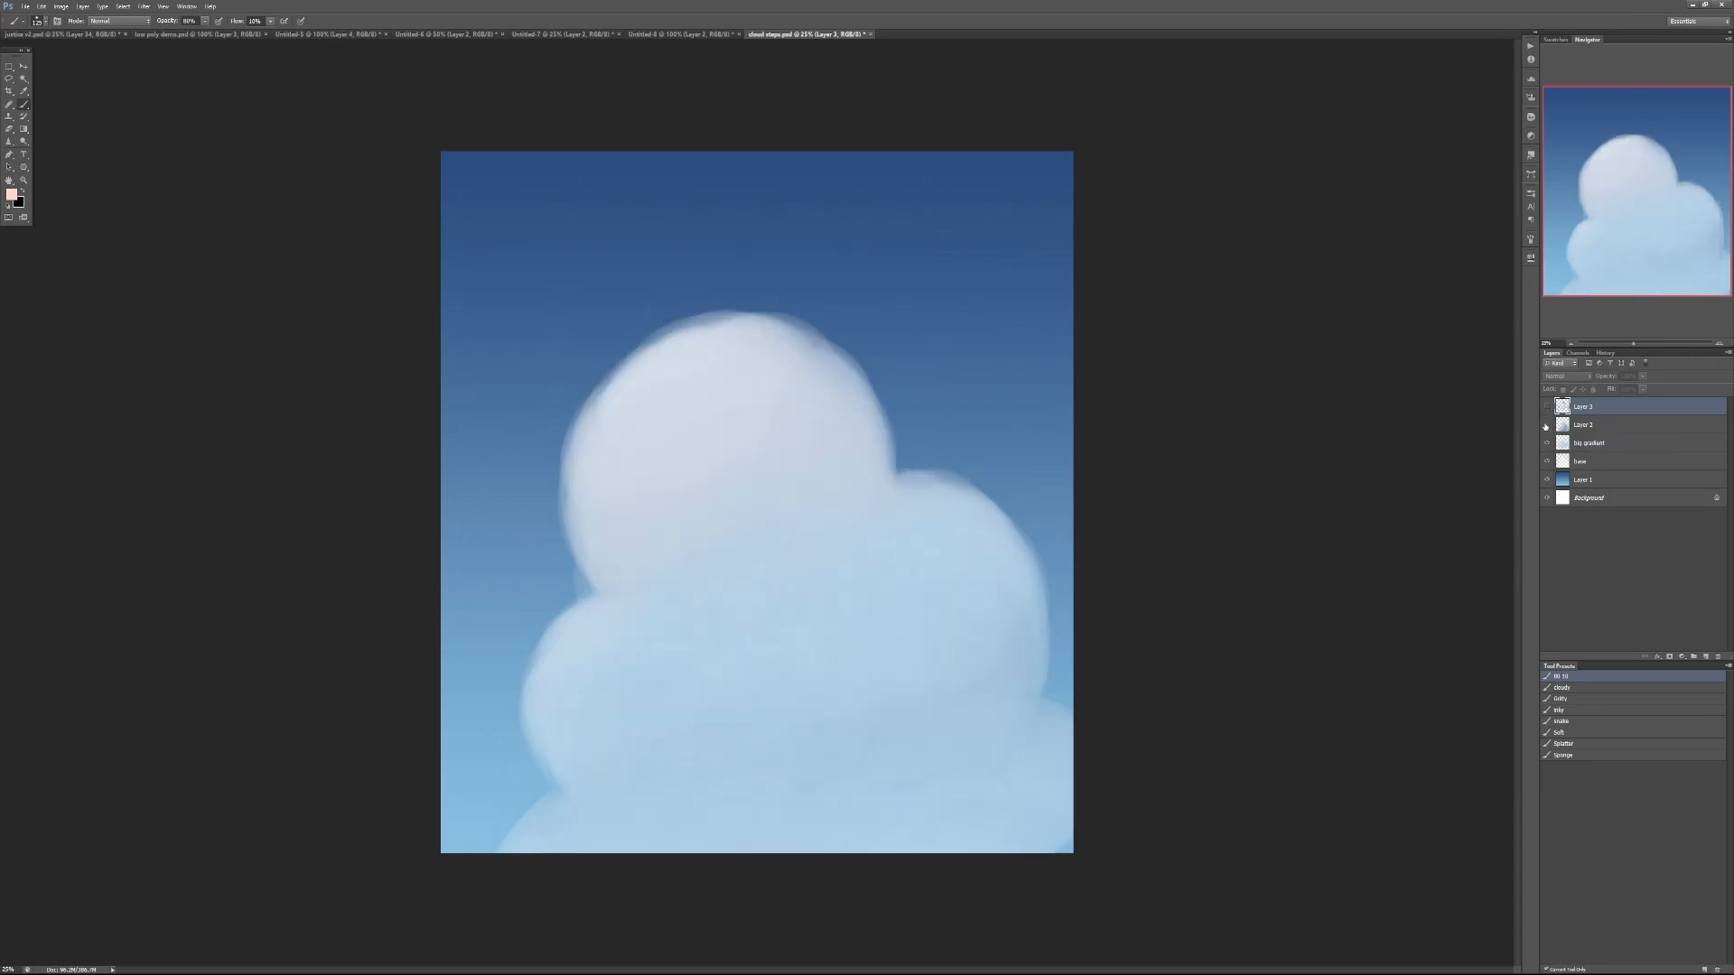
pyautogui.click(1546, 426)
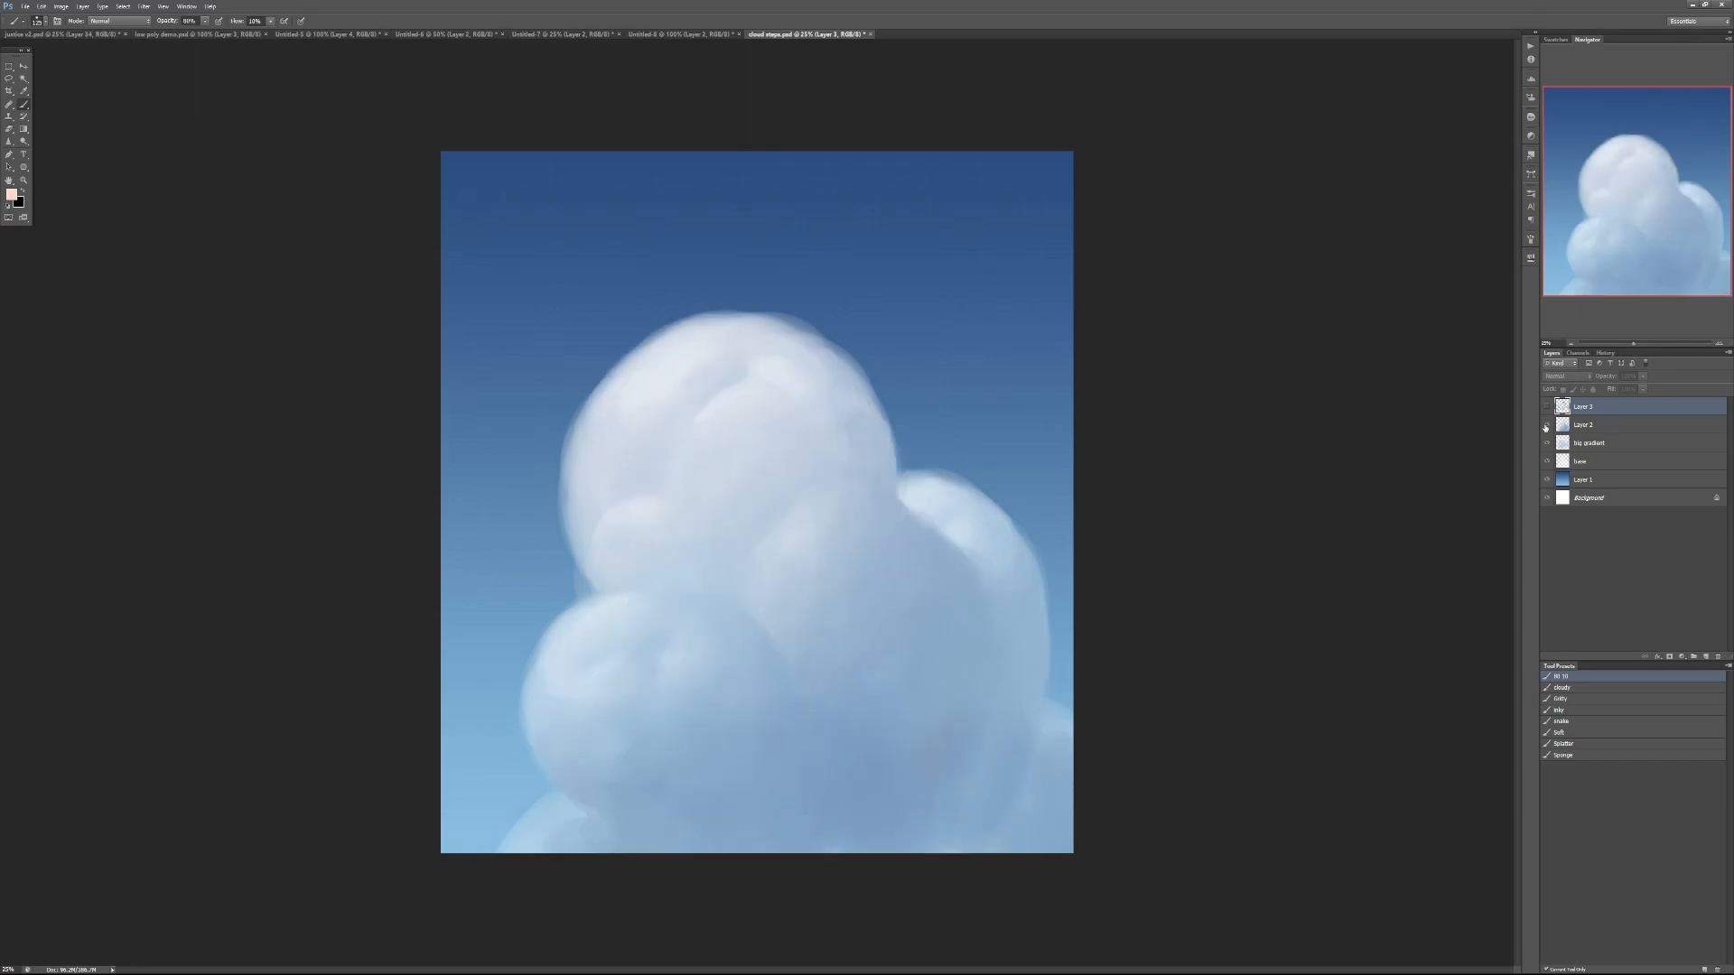
pyautogui.click(1546, 408)
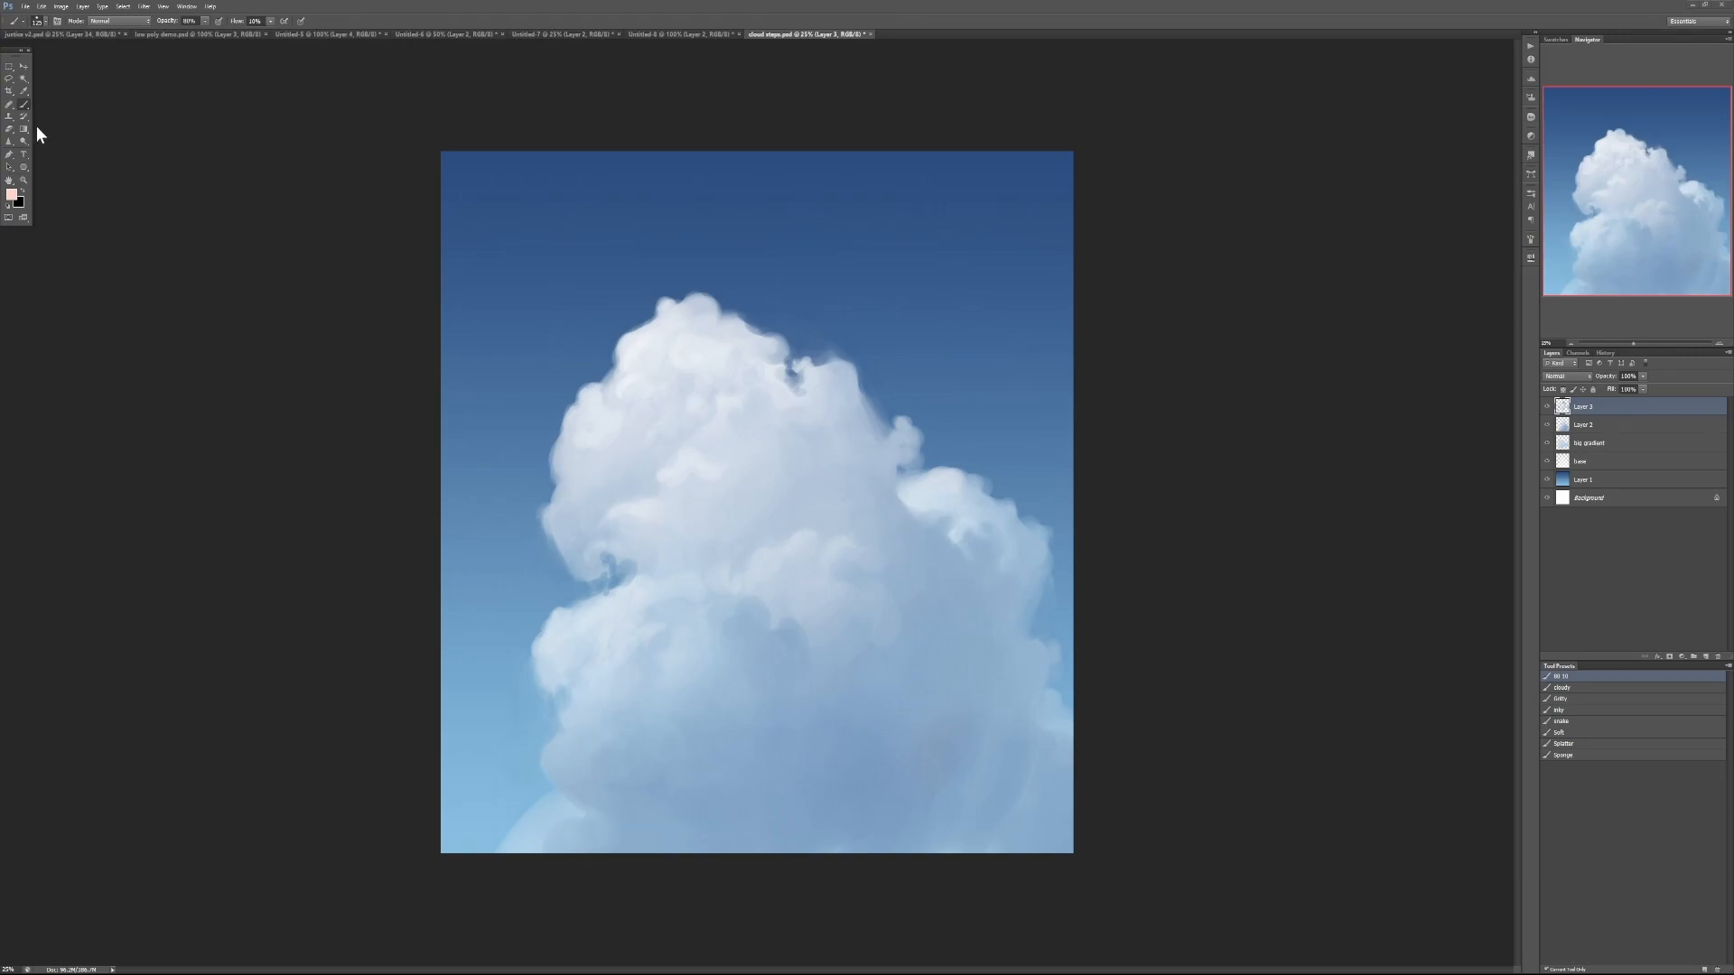
# Return to the peach sunset cloud painting and close it without saving the changes
pyautogui.click(326, 35)
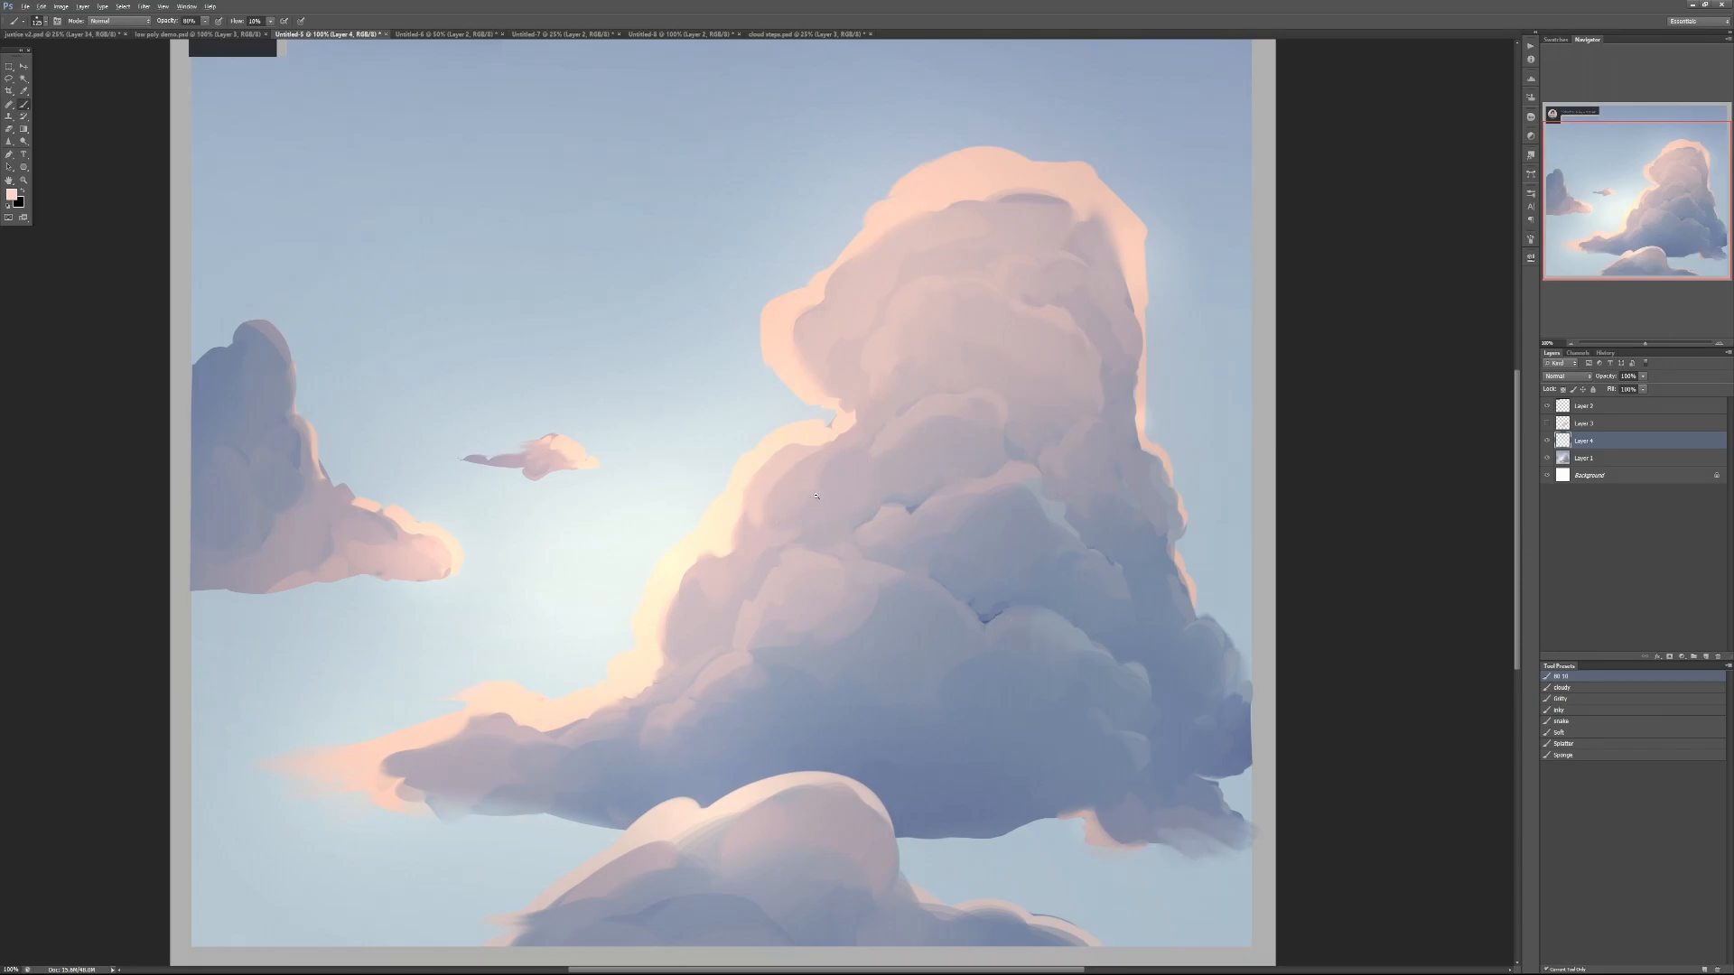
pyautogui.hotkey('ctrl', '-')
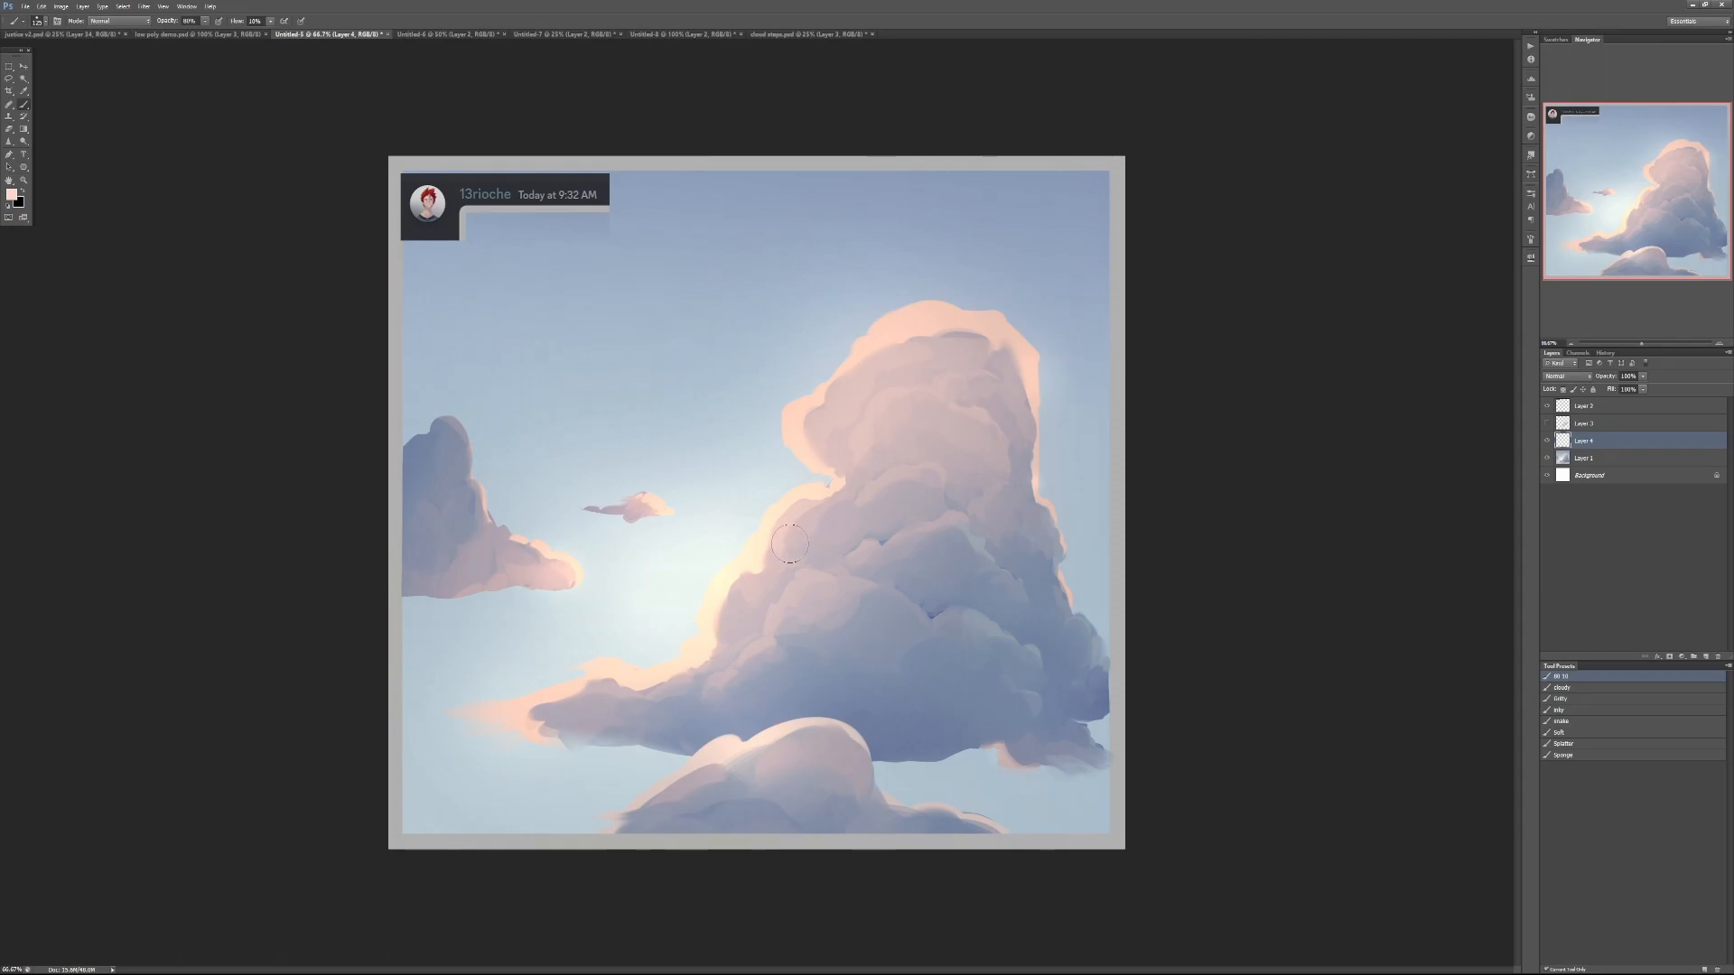
pyautogui.hotkey('ctrl', 'w')
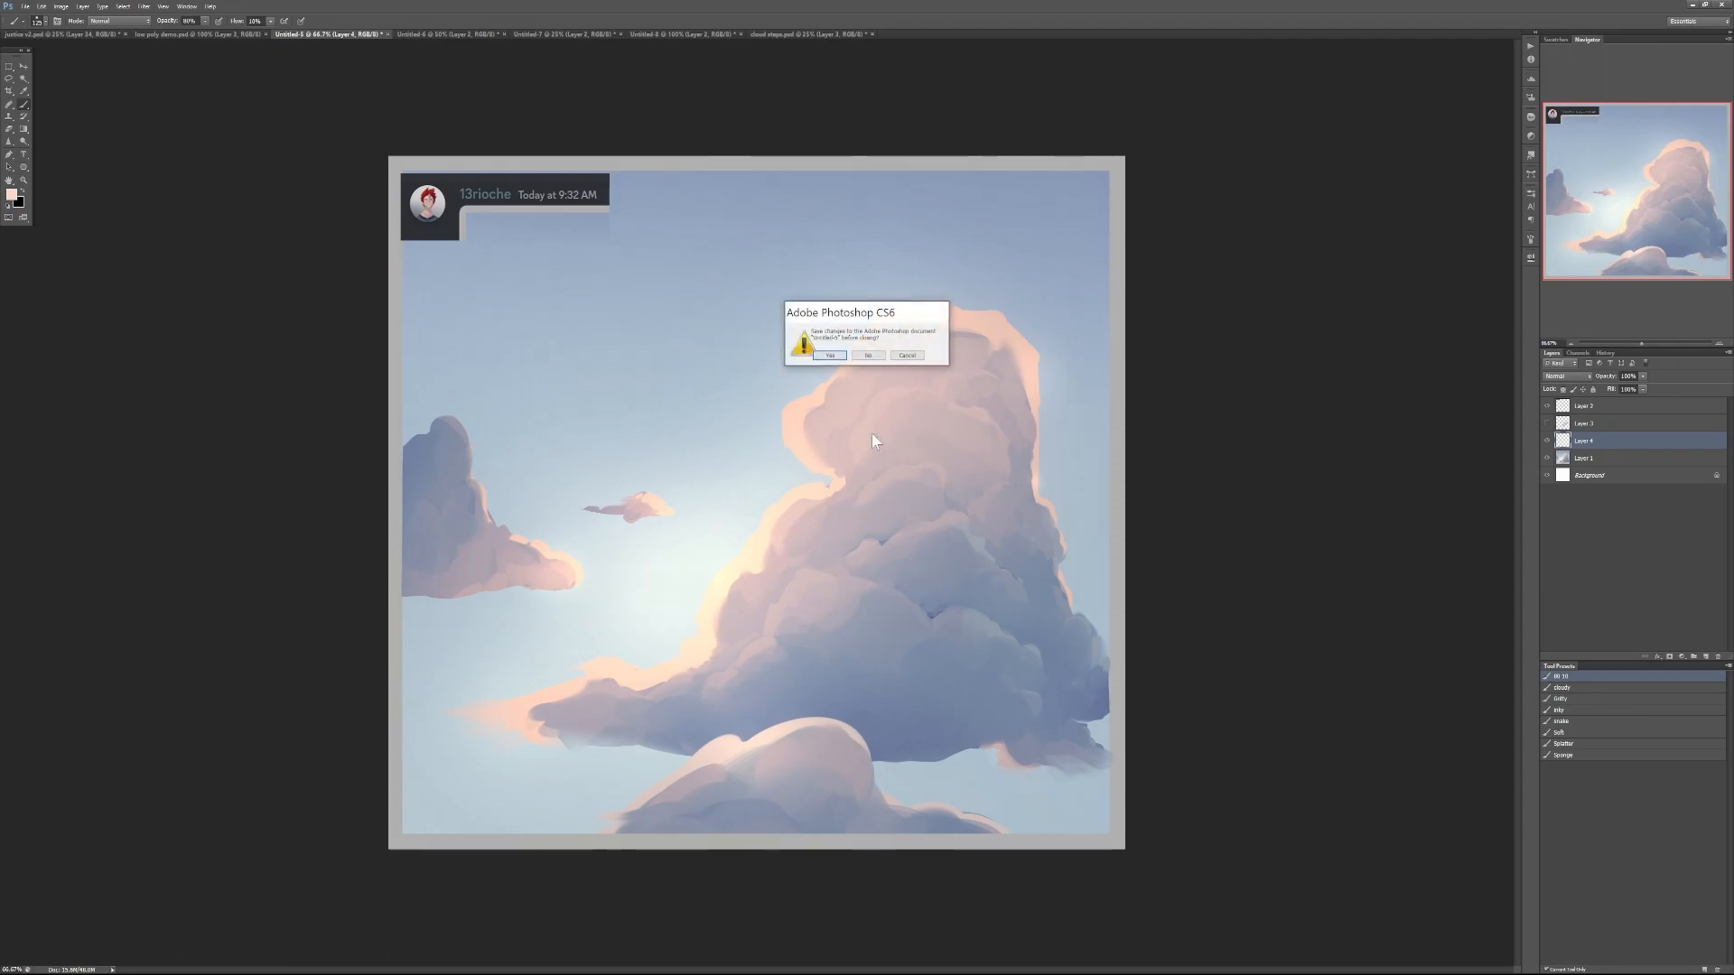
pyautogui.click(868, 356)
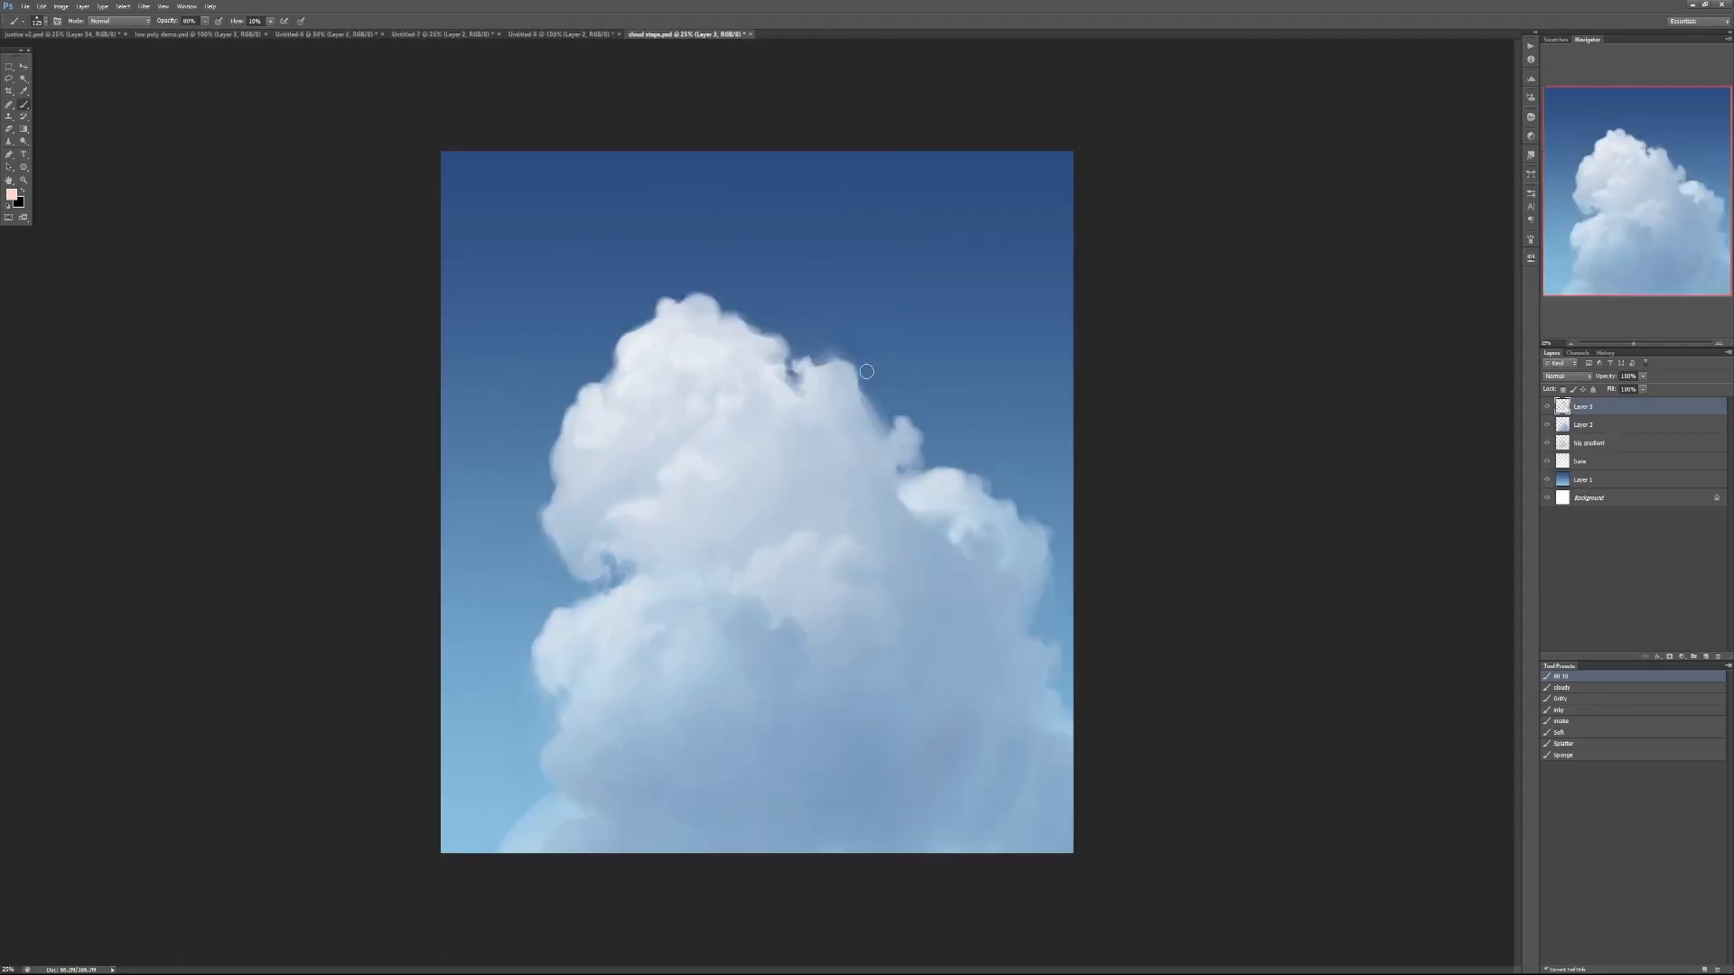
# Switch to the white cumulus painting on deep blue sky and add a new layer directly above the painting's layer
pyautogui.click(341, 35)
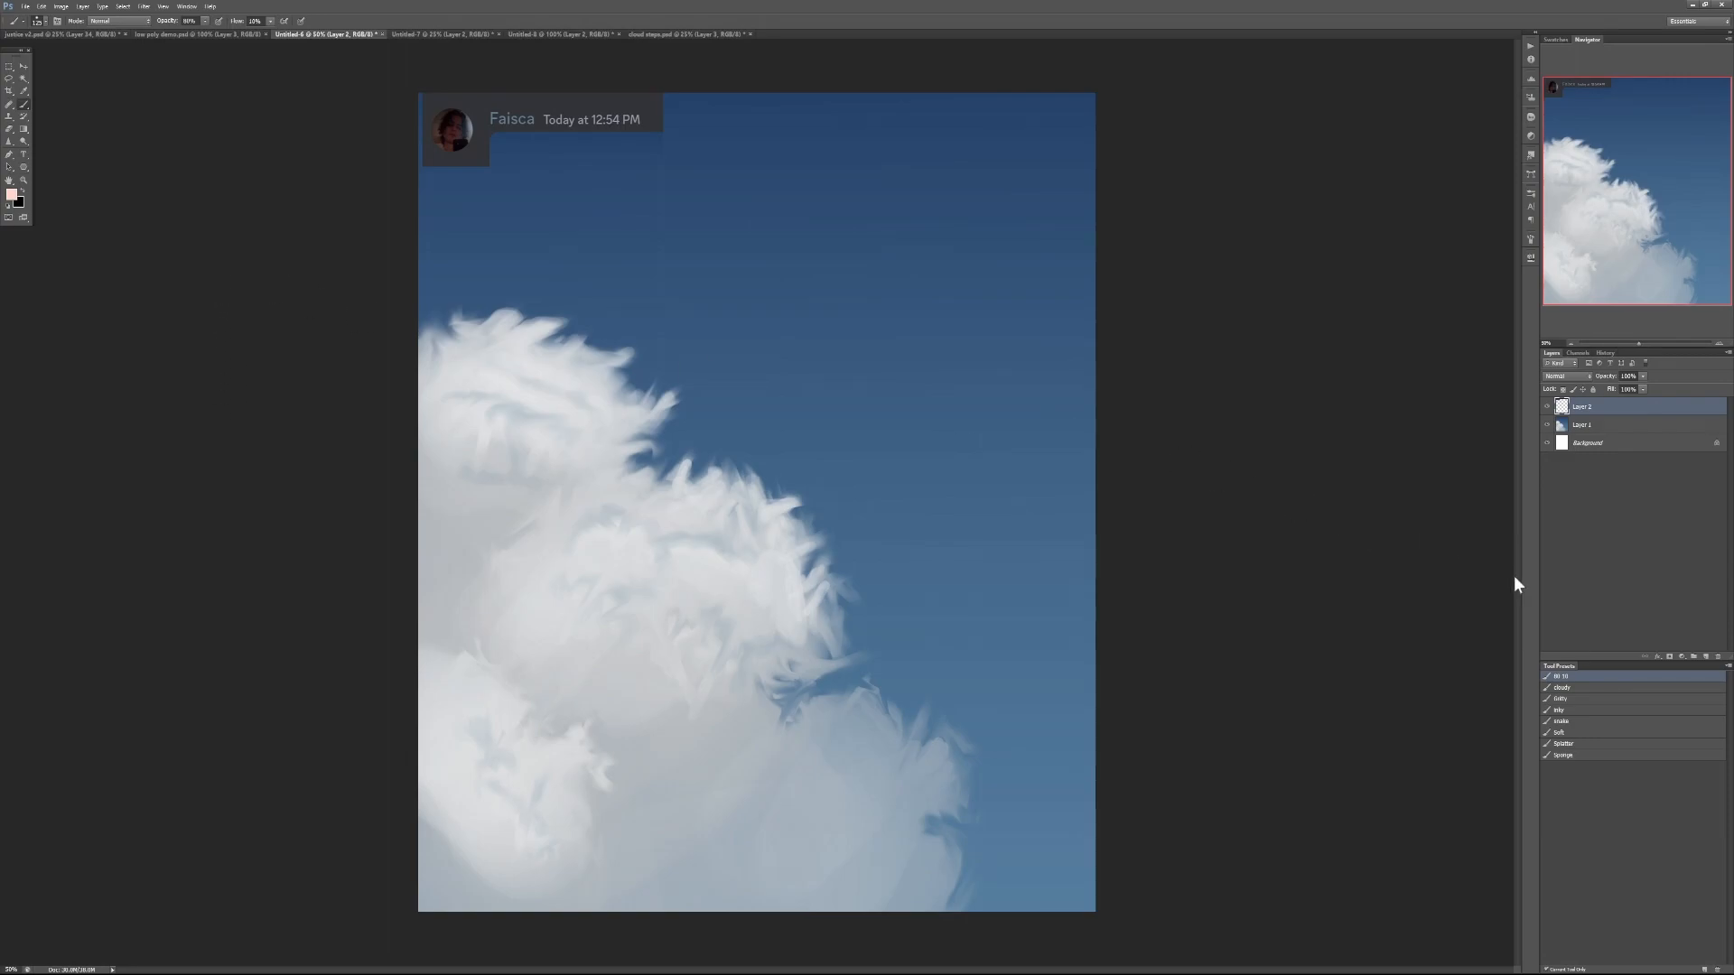
pyautogui.click(1618, 423)
pyautogui.click(1705, 657)
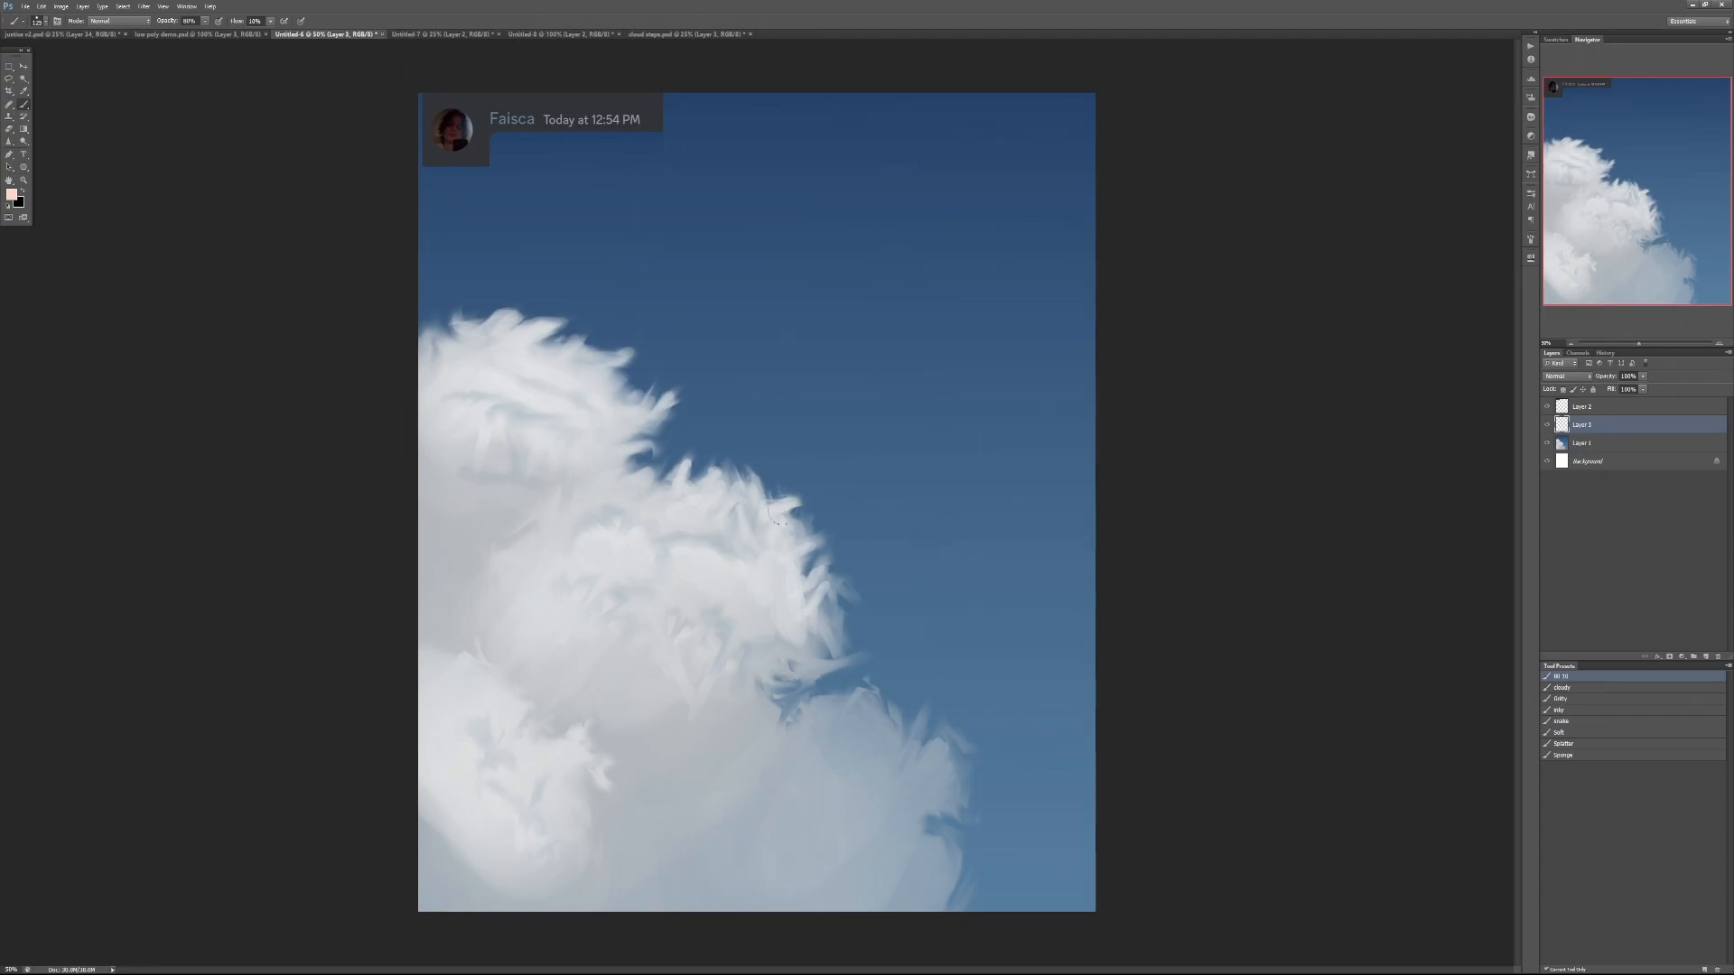
pyautogui.keyDown('ctrl'); pyautogui.click(769, 552); pyautogui.keyUp('ctrl')
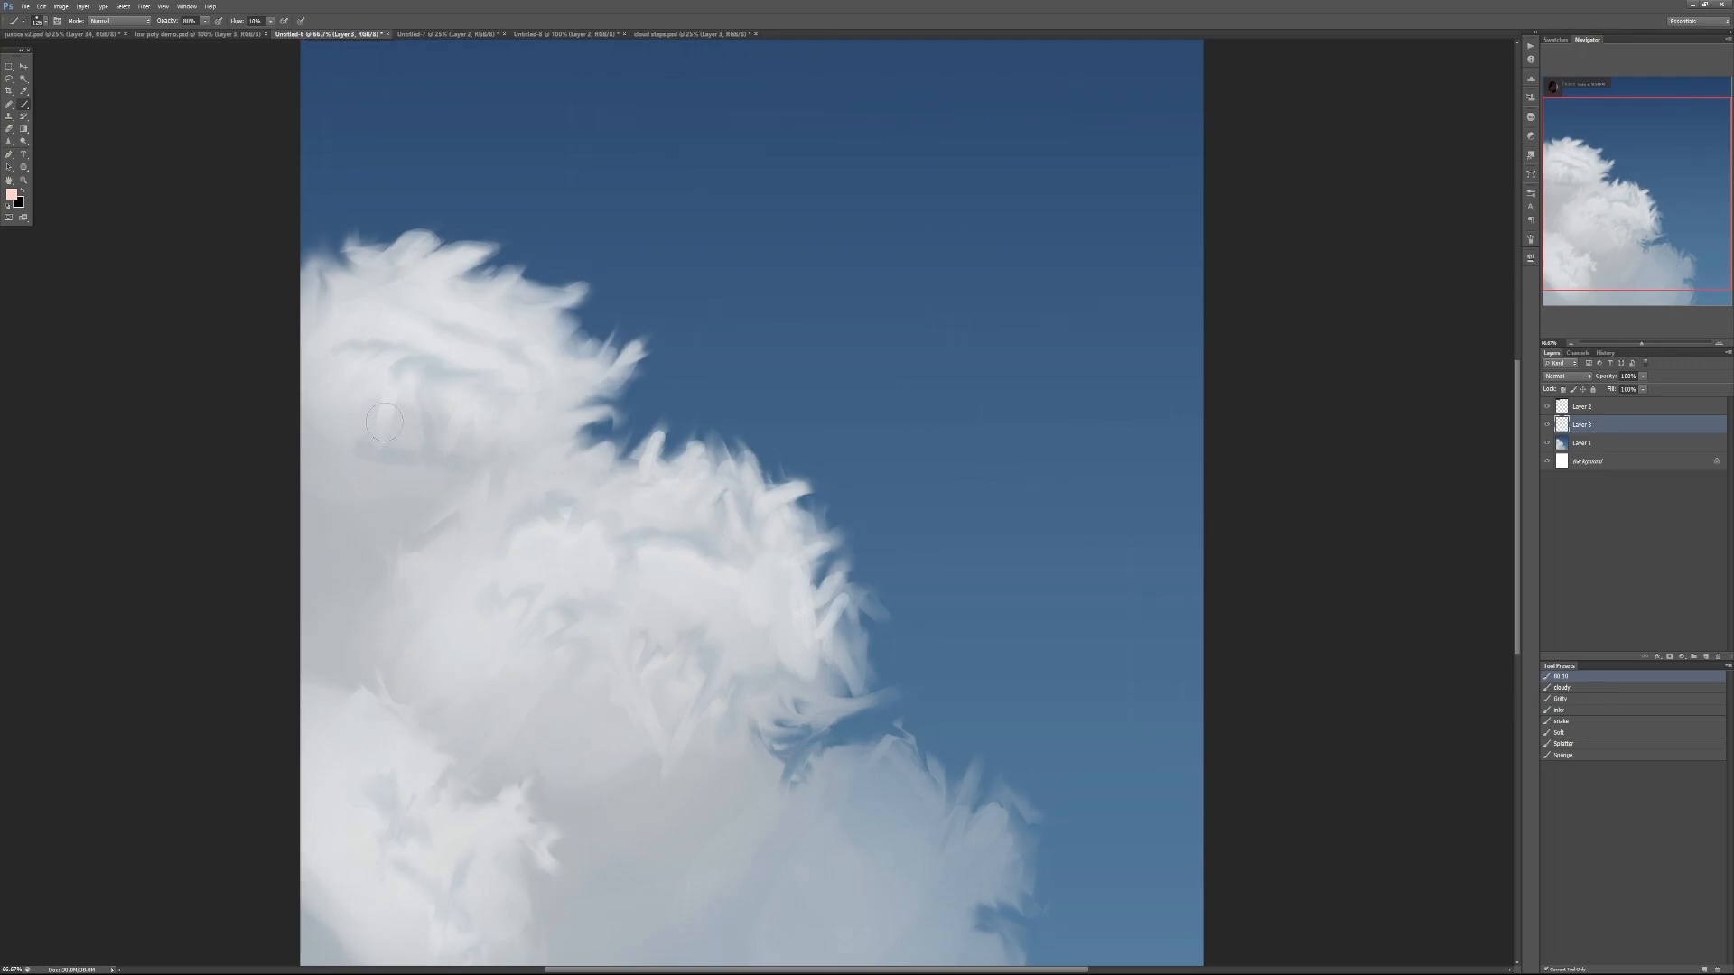
# Choose the Smudge tool, enable sampling from all layers, and target the new empty layer
pyautogui.click(9, 142)
pyautogui.click(50, 157)
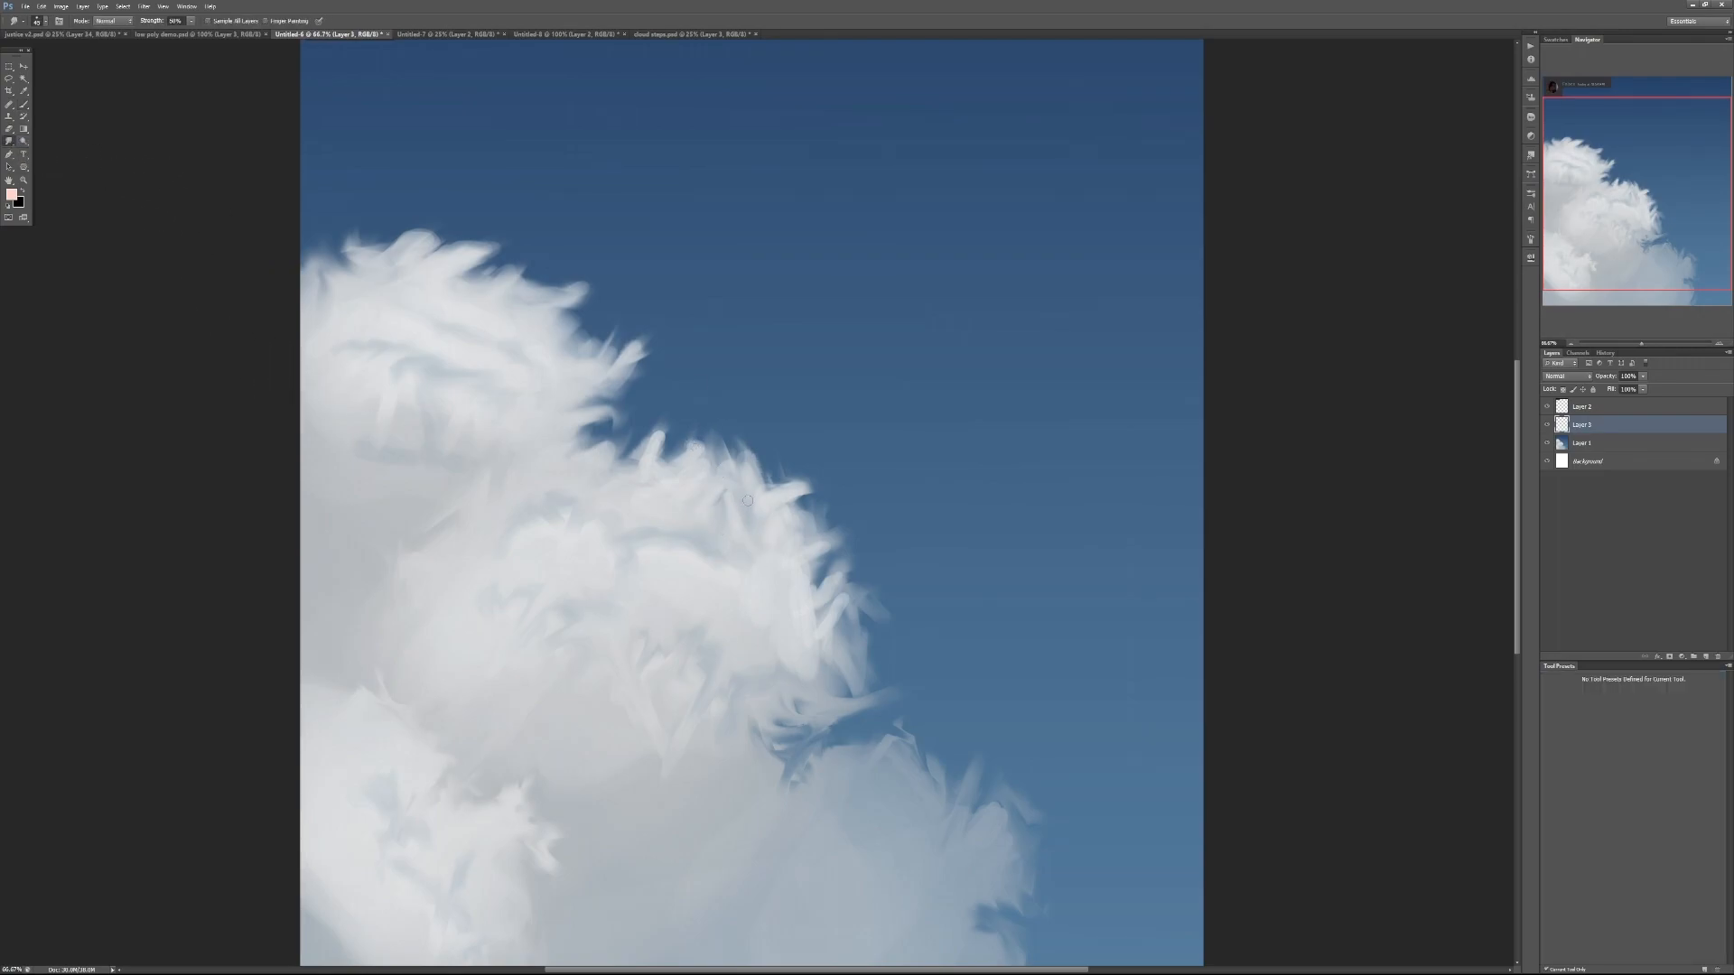
pyautogui.moveTo(729, 461); pyautogui.dragTo(737, 443)
pyautogui.click(1582, 443)
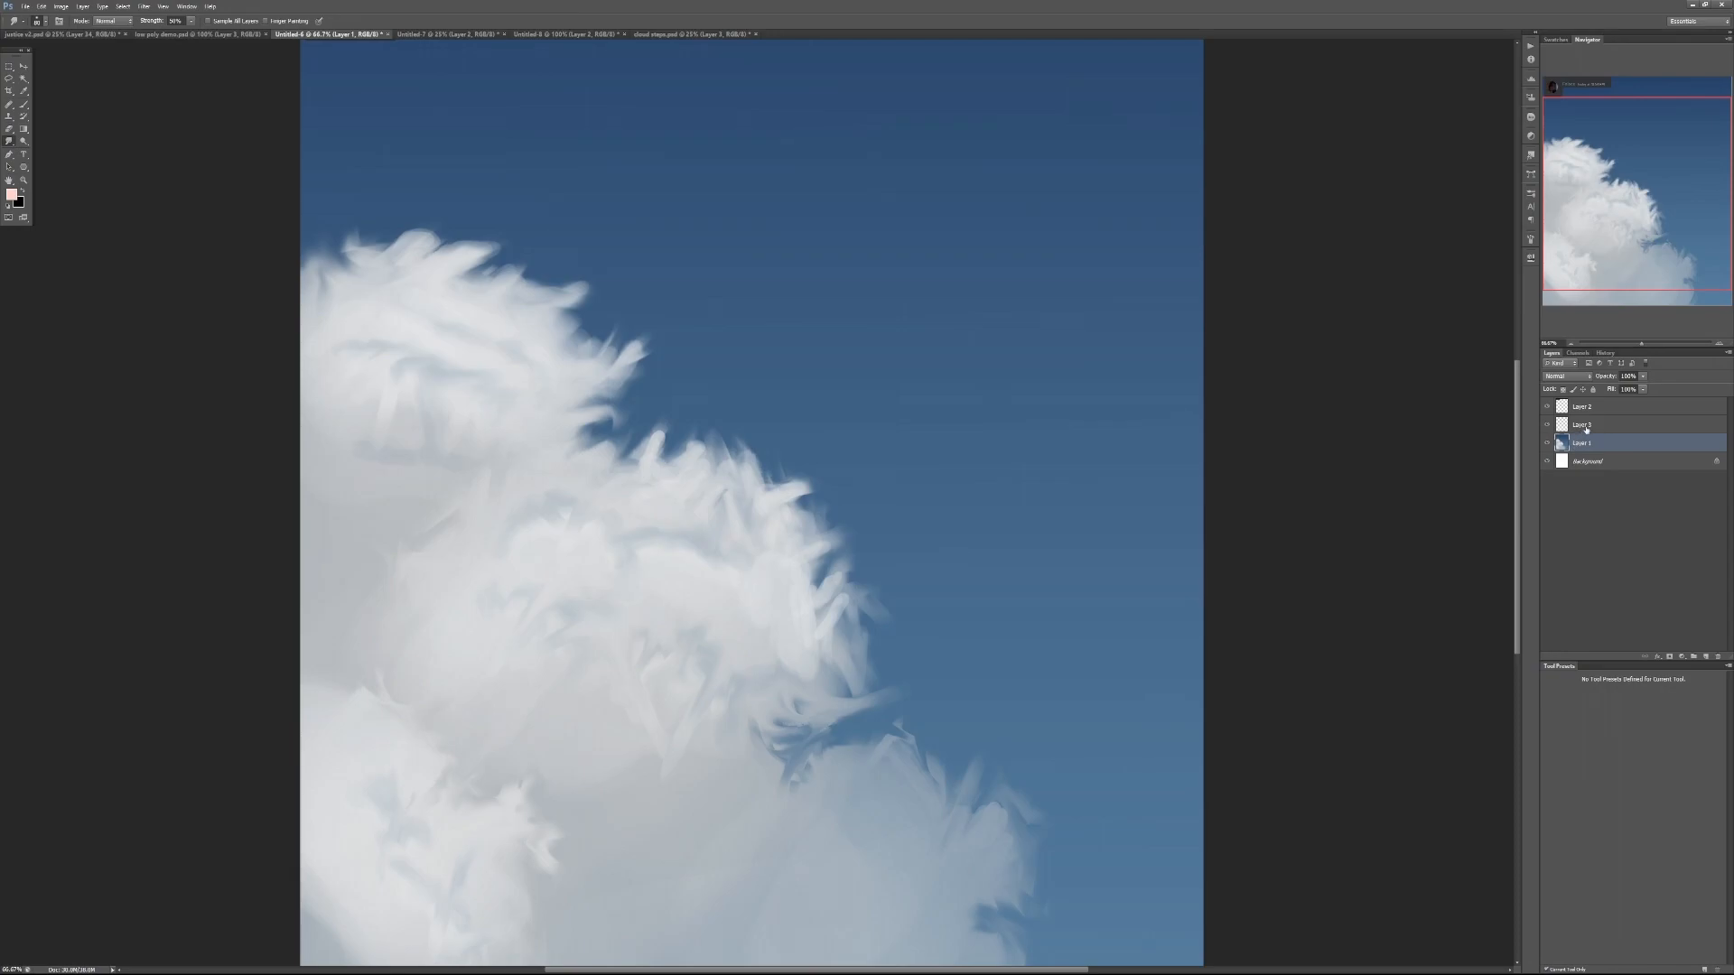
pyautogui.click(1586, 428)
pyautogui.click(229, 19)
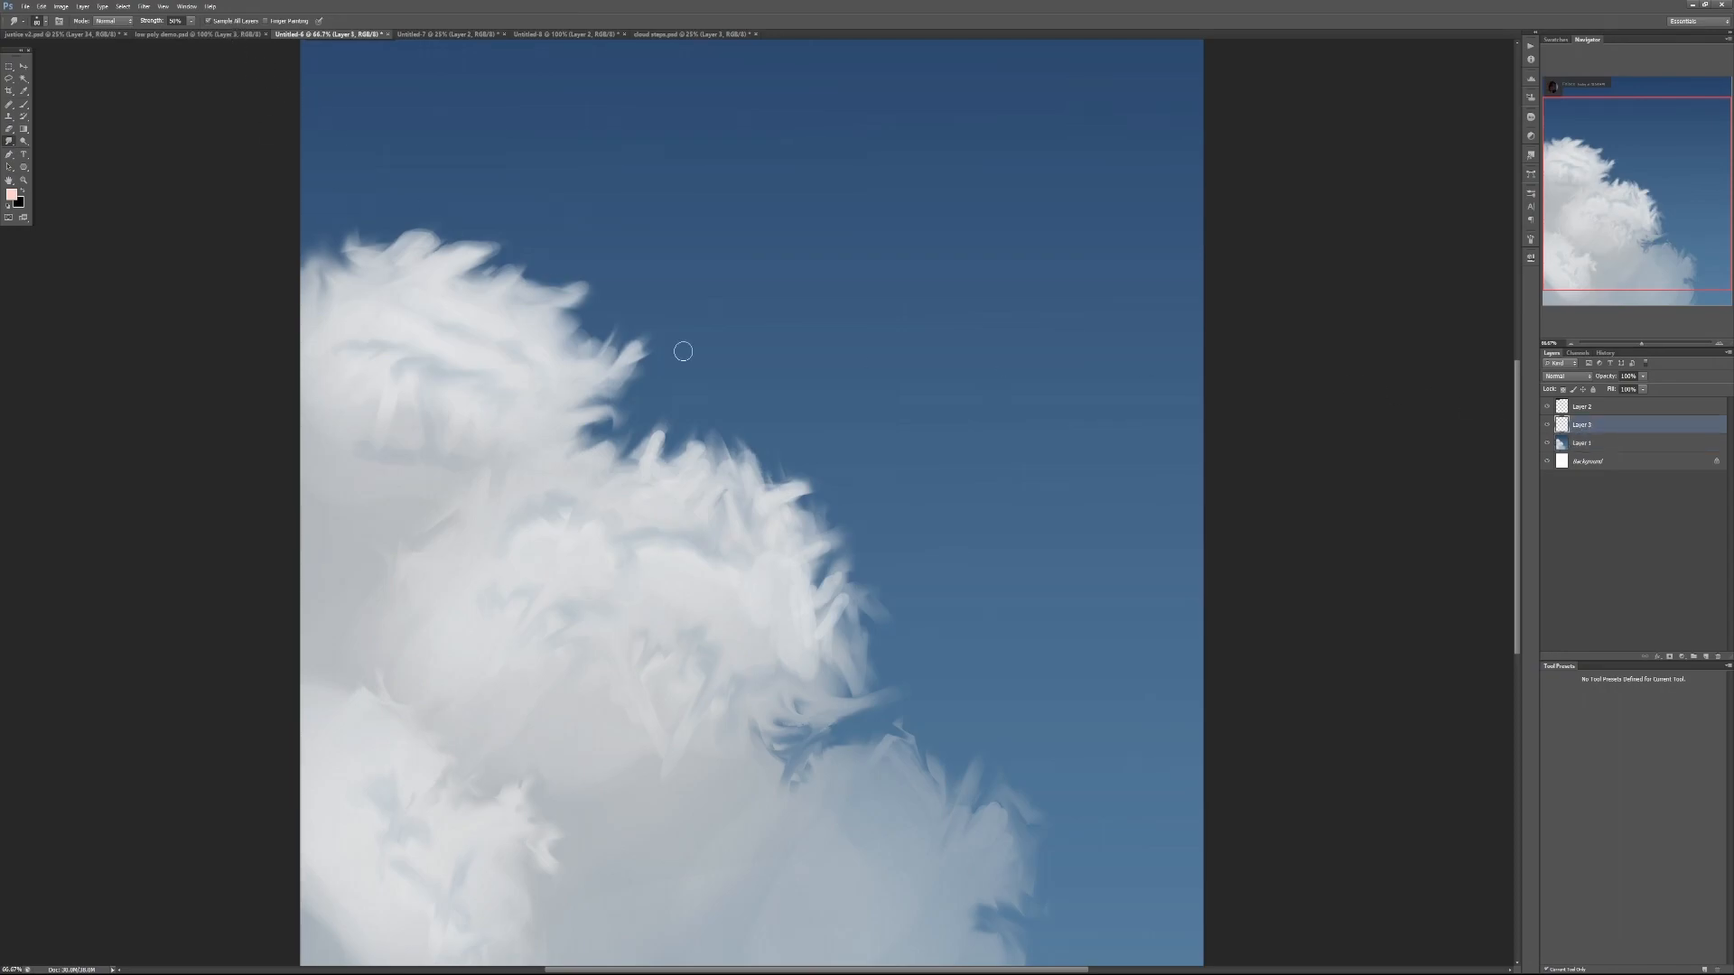
# Try smudging the middle cloud's upper edge outward into wispy tufts with a different, larger brush tip
pyautogui.moveTo(701, 454); pyautogui.dragTo(720, 422)
pyautogui.rightClick(838, 311)
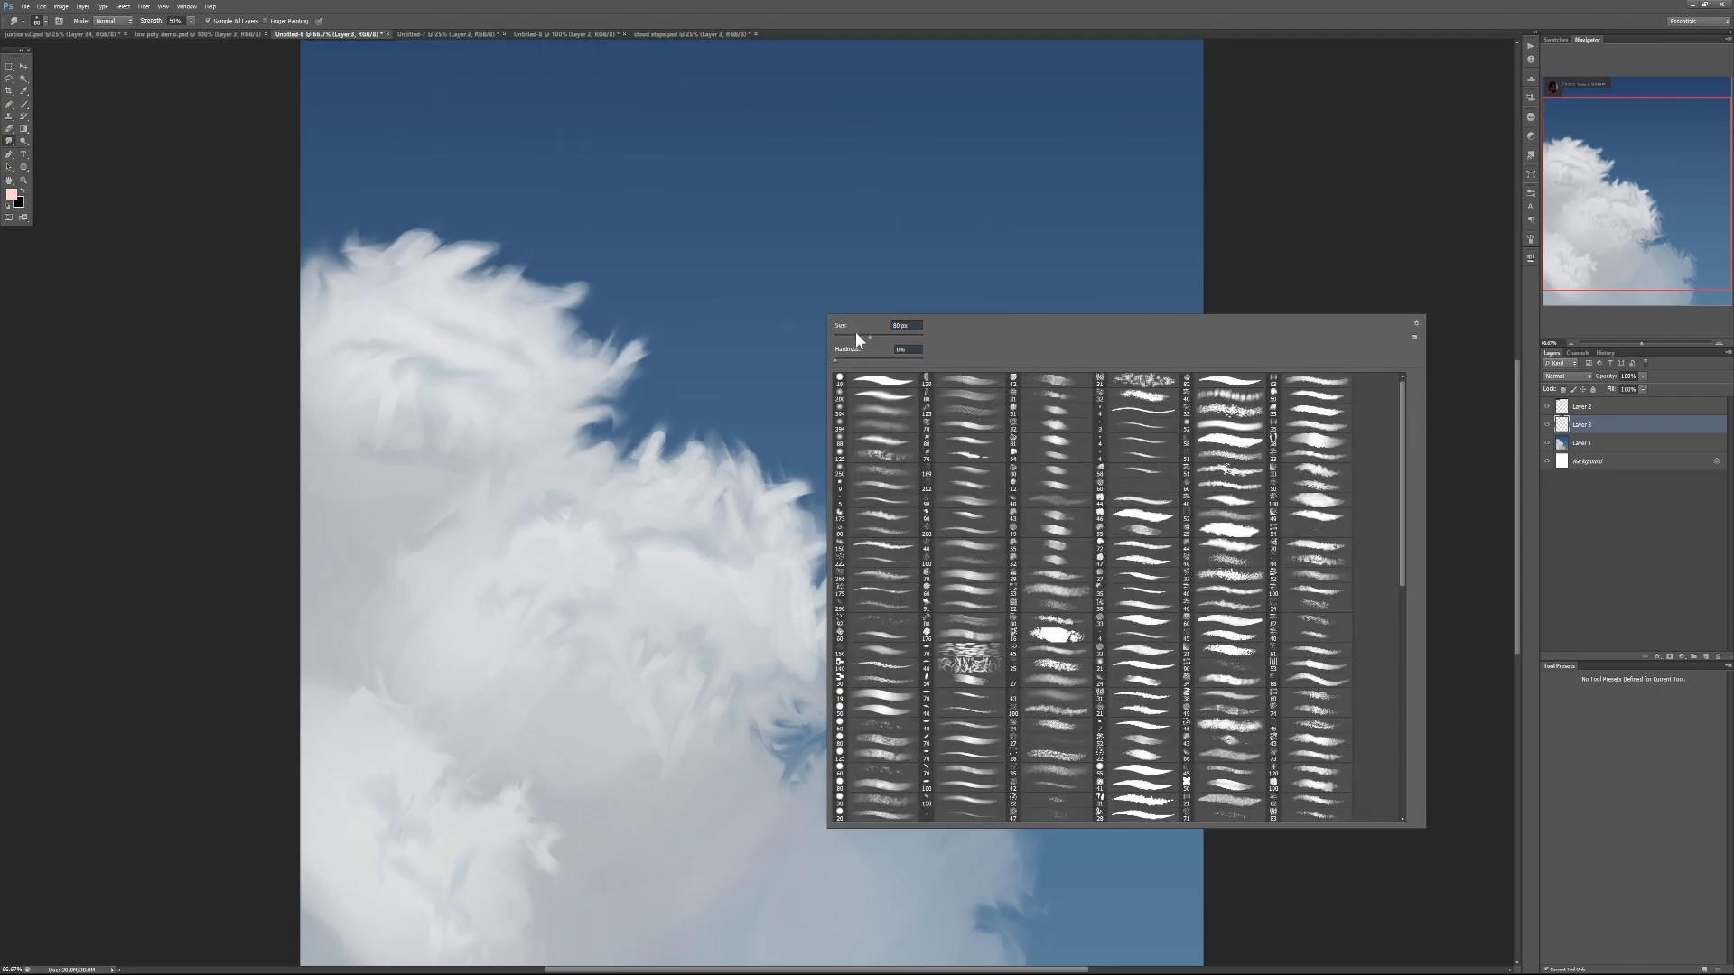
pyautogui.doubleClick(866, 380)
pyautogui.press(']')
pyautogui.press(']')
pyautogui.press(']')
pyautogui.press(']')
pyautogui.press(']')
pyautogui.press(']')
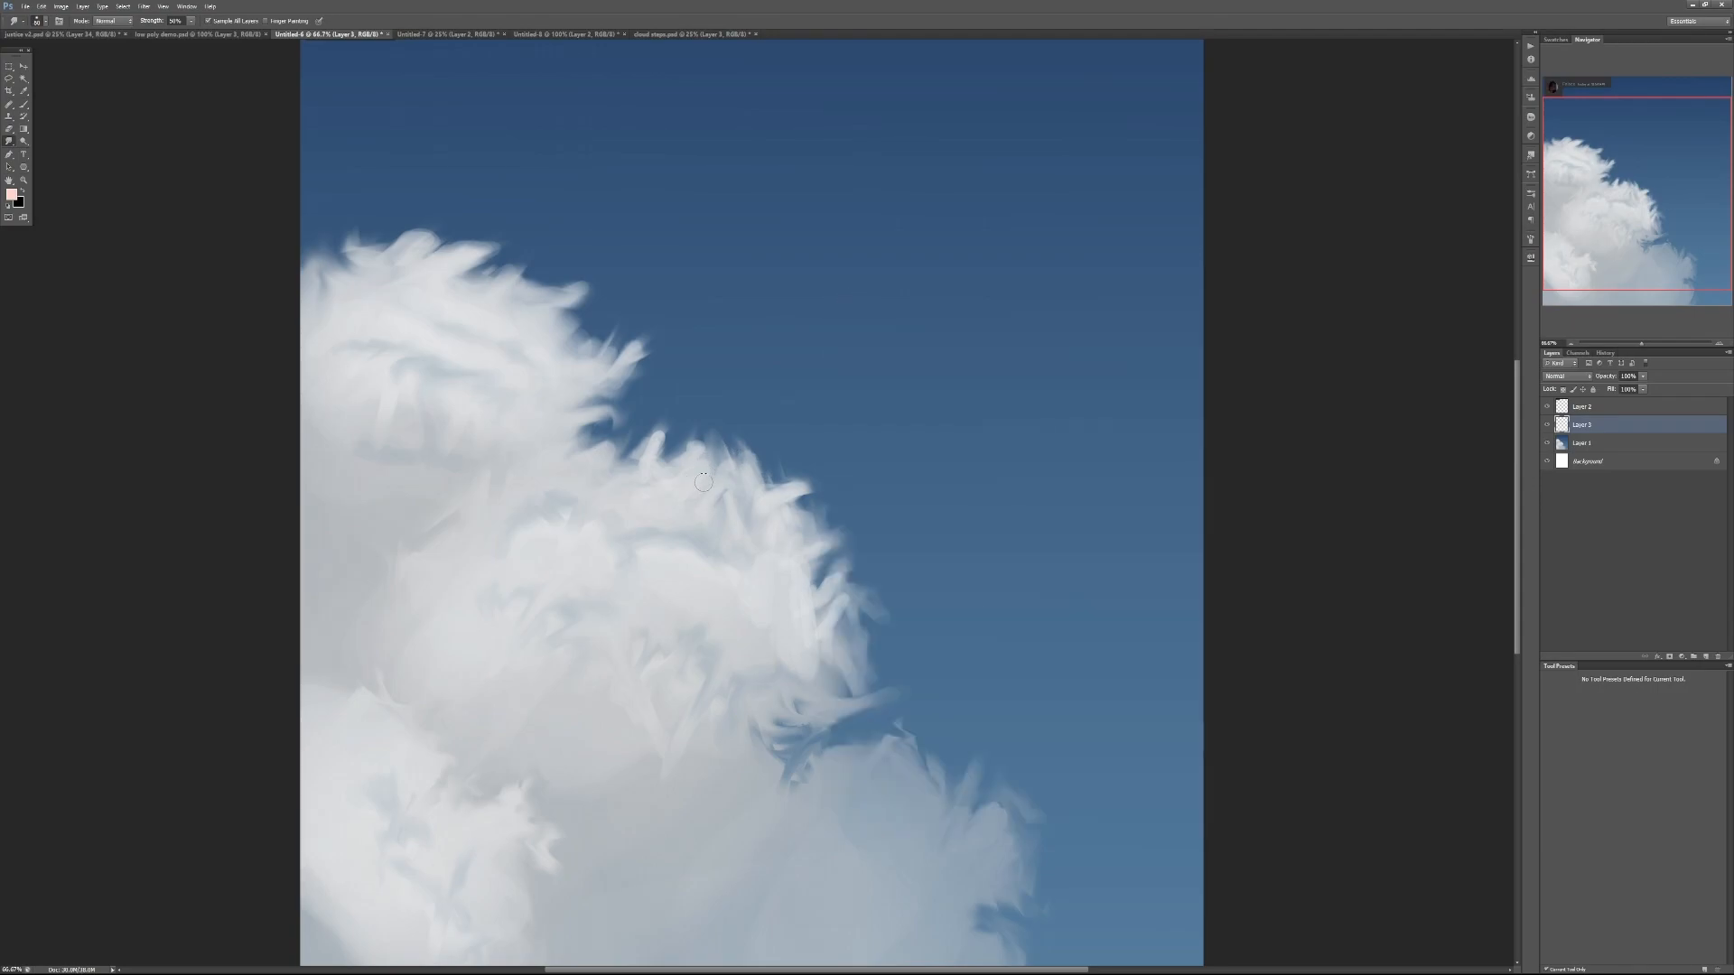
pyautogui.moveTo(703, 483); pyautogui.dragTo(742, 397)
pyautogui.moveTo(724, 499)
pyautogui.mouseDown()
pyautogui.moveTo(770, 435)
pyautogui.moveTo(768, 491)
pyautogui.moveTo(702, 504)
pyautogui.moveTo(789, 512)
pyautogui.mouseUp()
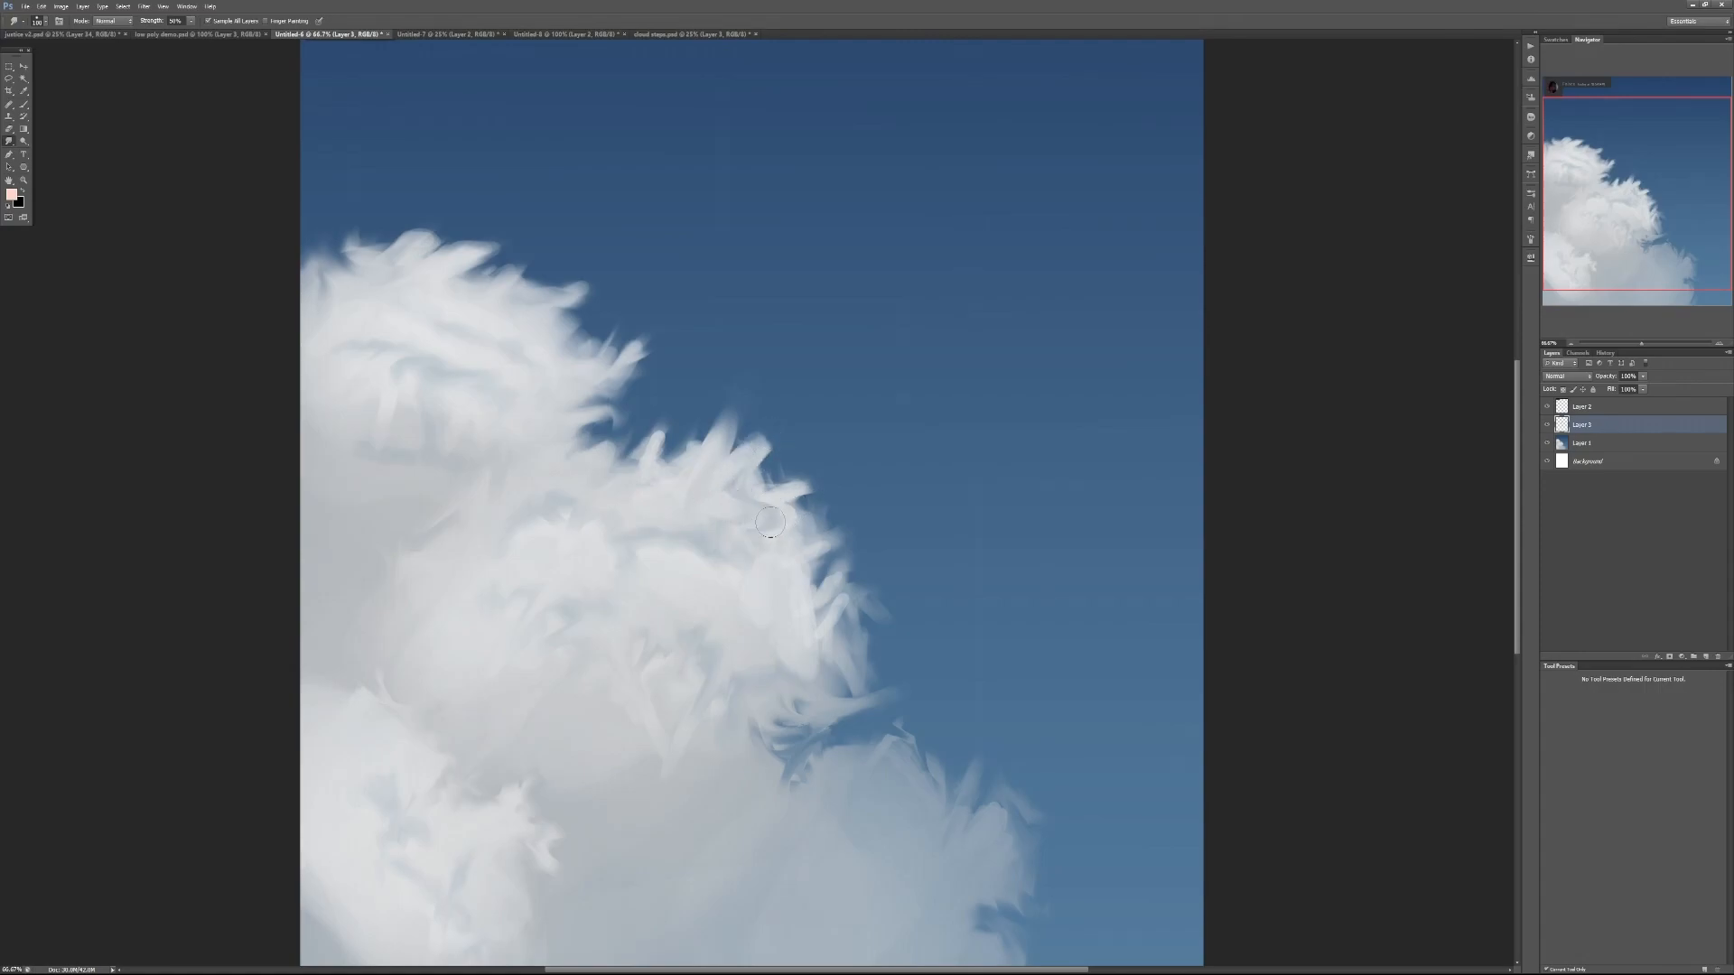
pyautogui.moveTo(776, 452); pyautogui.dragTo(861, 370)
pyautogui.moveTo(769, 510); pyautogui.dragTo(833, 548)
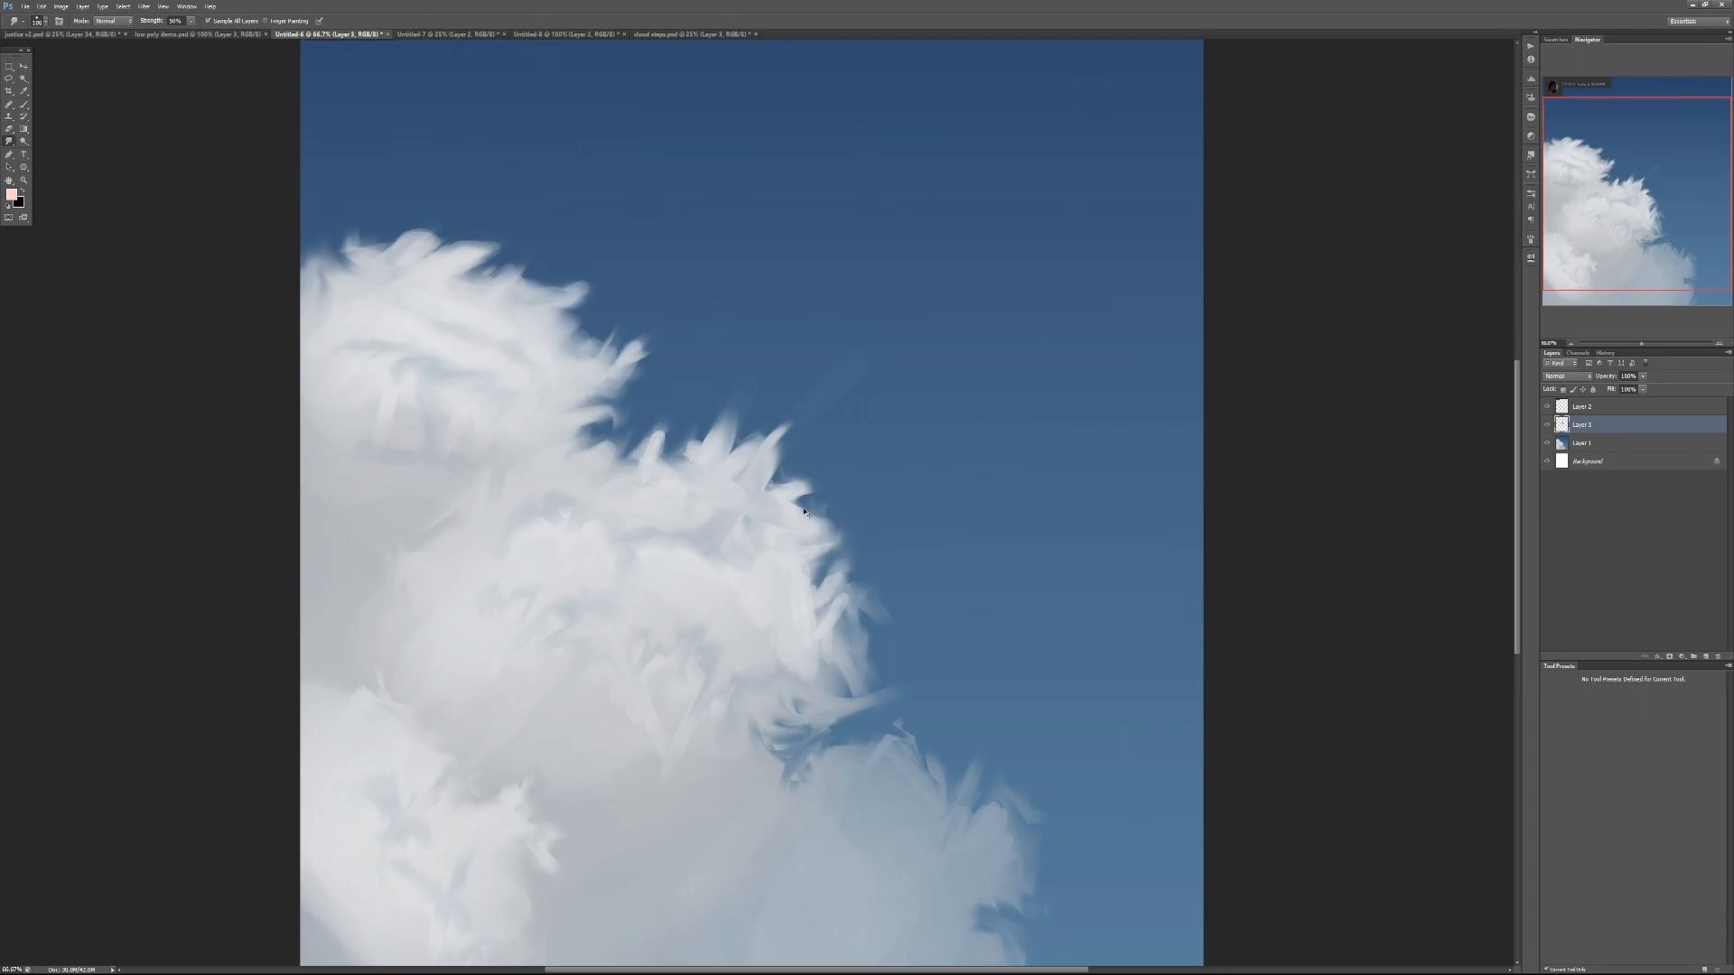
# Undo the smudge strokes along the middle cloud's upper edge
pyautogui.hotkey('ctrl', 'z')
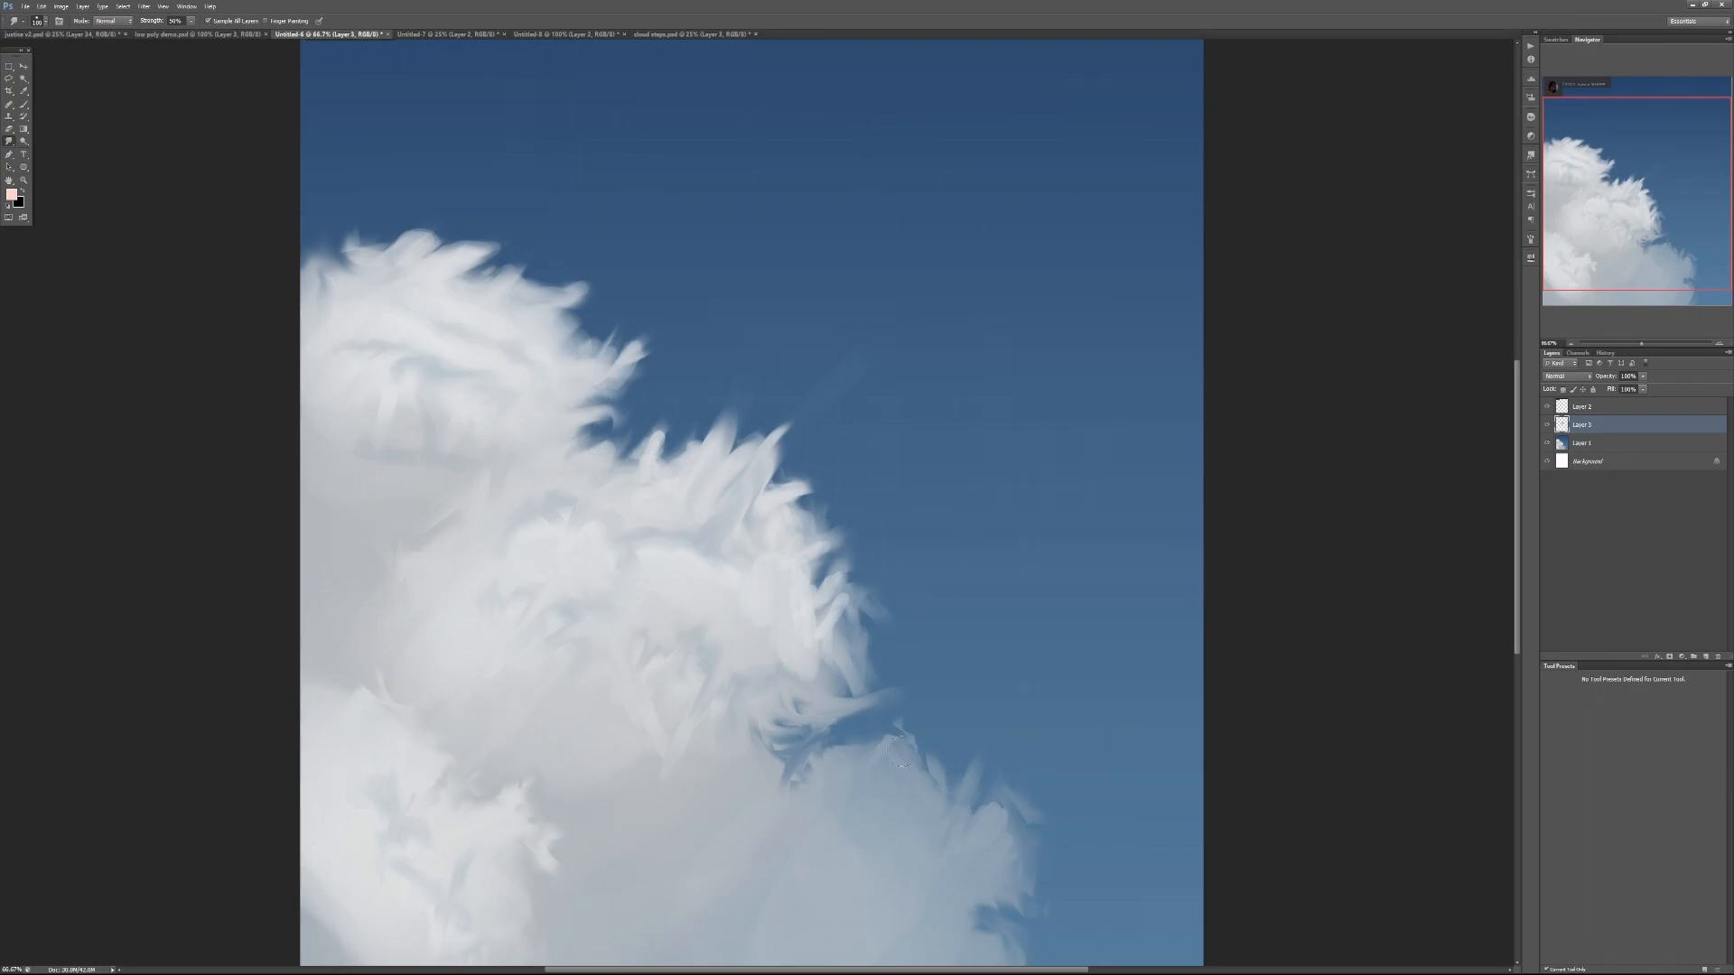
pyautogui.hotkey('ctrl', 'alt', 'z')
pyautogui.hotkey('ctrl', 'alt', 'z')
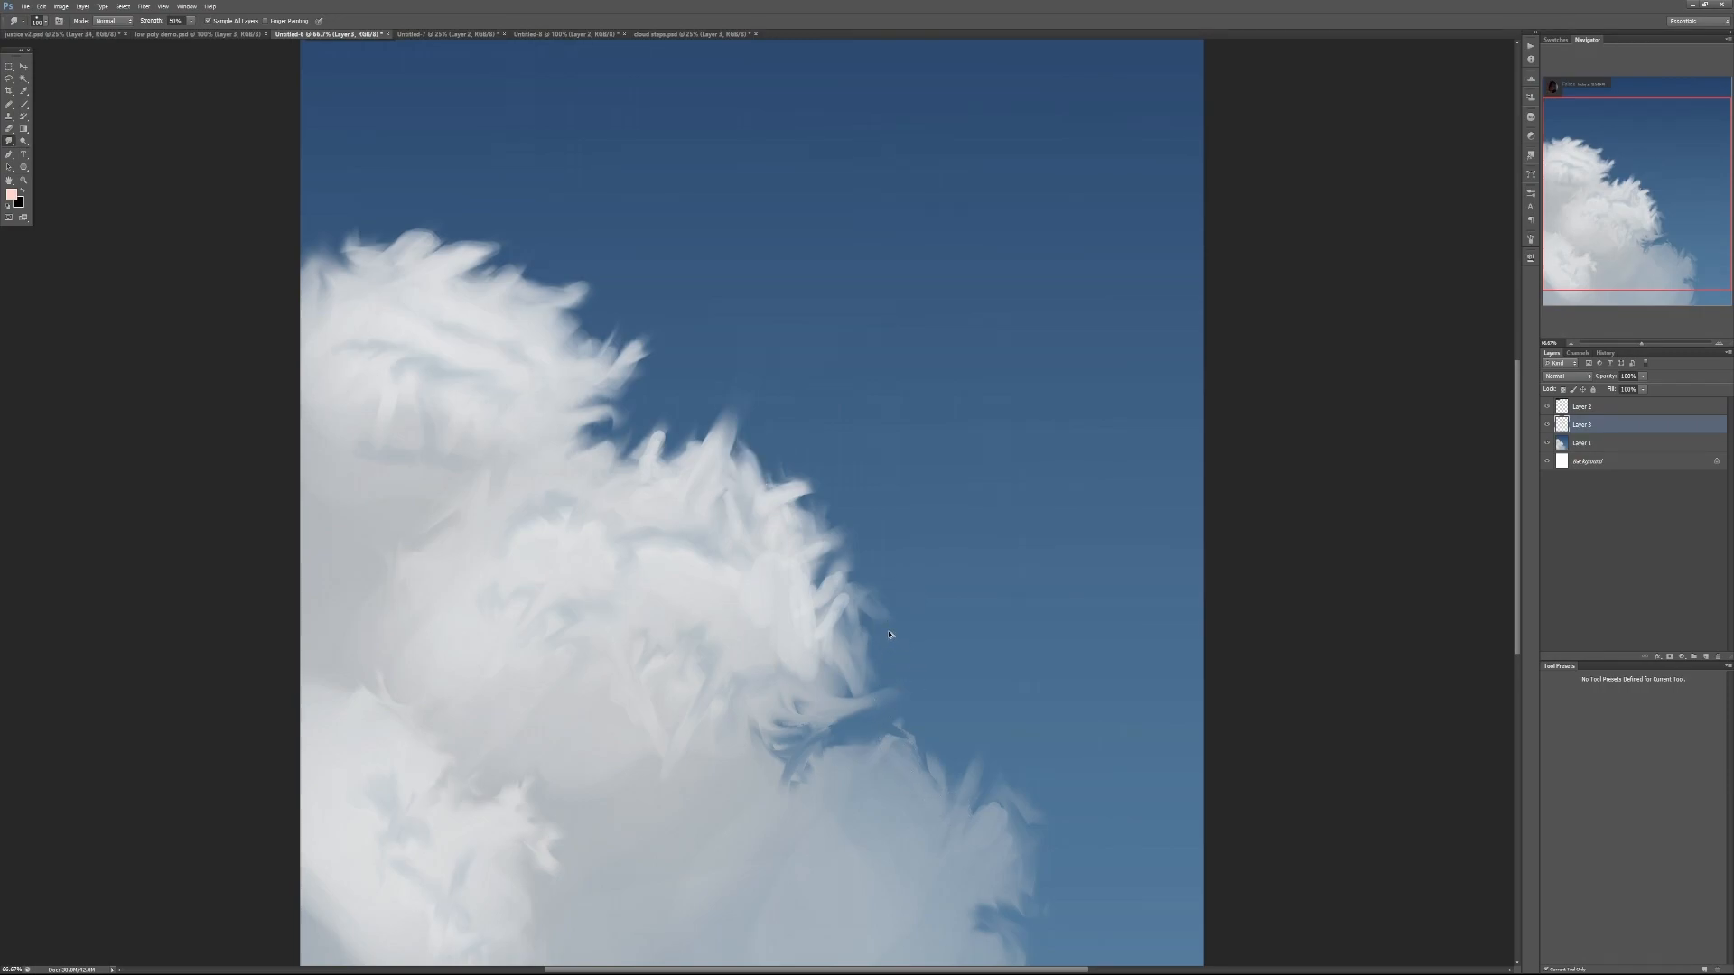
pyautogui.hotkey('ctrl', 'alt', 'z')
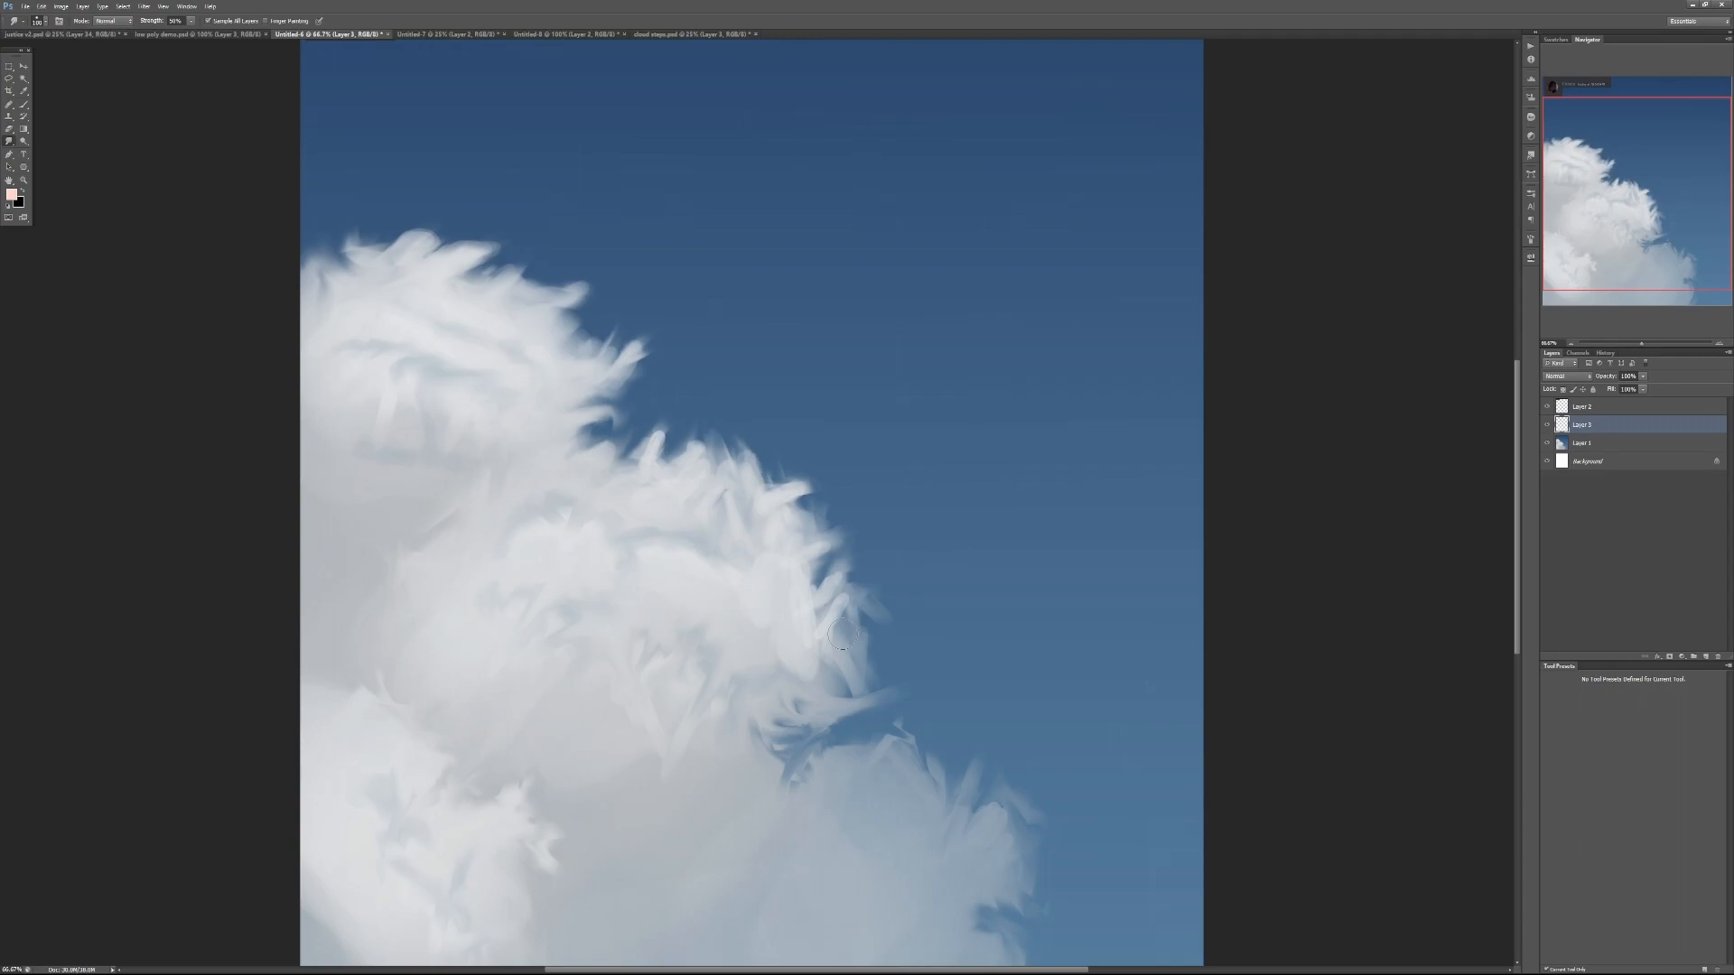
# Paint a solid grey oval cloud form in the open sky with the brush at 100% opacity
pyautogui.press('b')
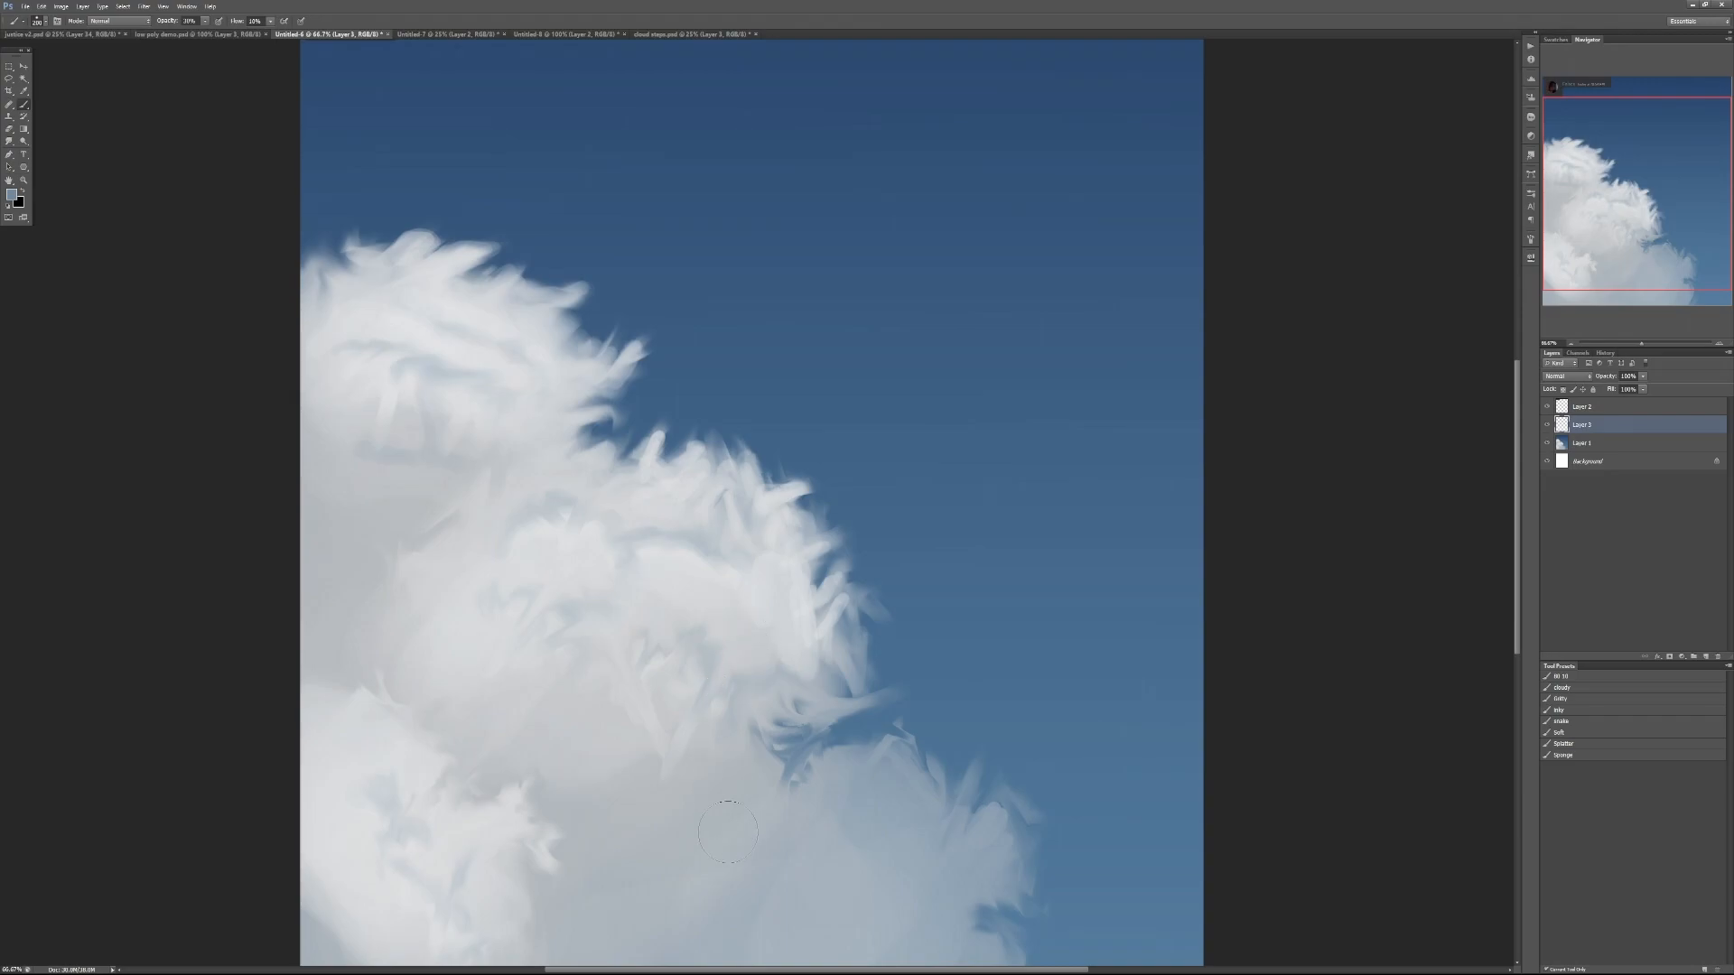
pyautogui.press('0')
pyautogui.moveTo(882, 398)
pyautogui.mouseDown()
pyautogui.moveTo(969, 314)
pyautogui.moveTo(925, 345)
pyautogui.moveTo(950, 329)
pyautogui.moveTo(912, 303)
pyautogui.moveTo(878, 325)
pyautogui.moveTo(918, 288)
pyautogui.moveTo(921, 330)
pyautogui.moveTo(896, 260)
pyautogui.mouseUp()
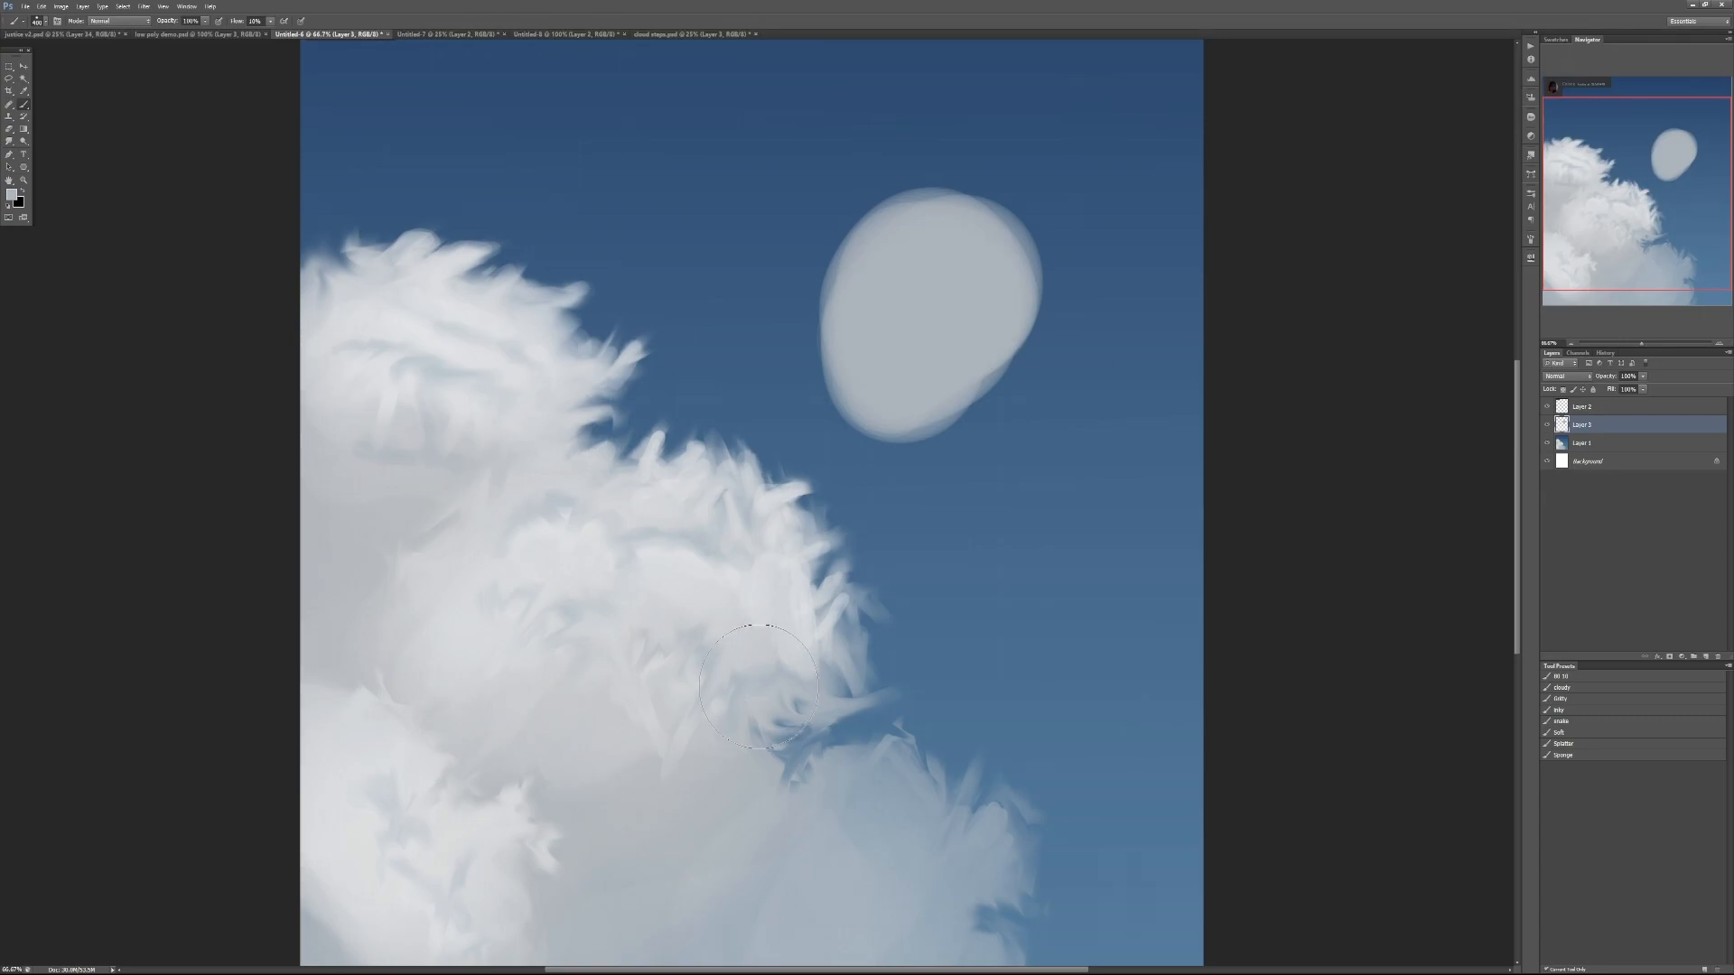
# Paint a thick near-white highlight along the oval's upper-left rim, and undo the extra stroke in the sky below
pyautogui.press('4')
pyautogui.press('0')
pyautogui.moveTo(866, 239)
pyautogui.mouseDown()
pyautogui.moveTo(867, 347)
pyautogui.moveTo(854, 272)
pyautogui.moveTo(931, 210)
pyautogui.moveTo(850, 292)
pyautogui.moveTo(949, 208)
pyautogui.moveTo(849, 282)
pyautogui.moveTo(835, 395)
pyautogui.moveTo(854, 289)
pyautogui.mouseUp()
pyautogui.moveTo(957, 194); pyautogui.dragTo(1016, 212)
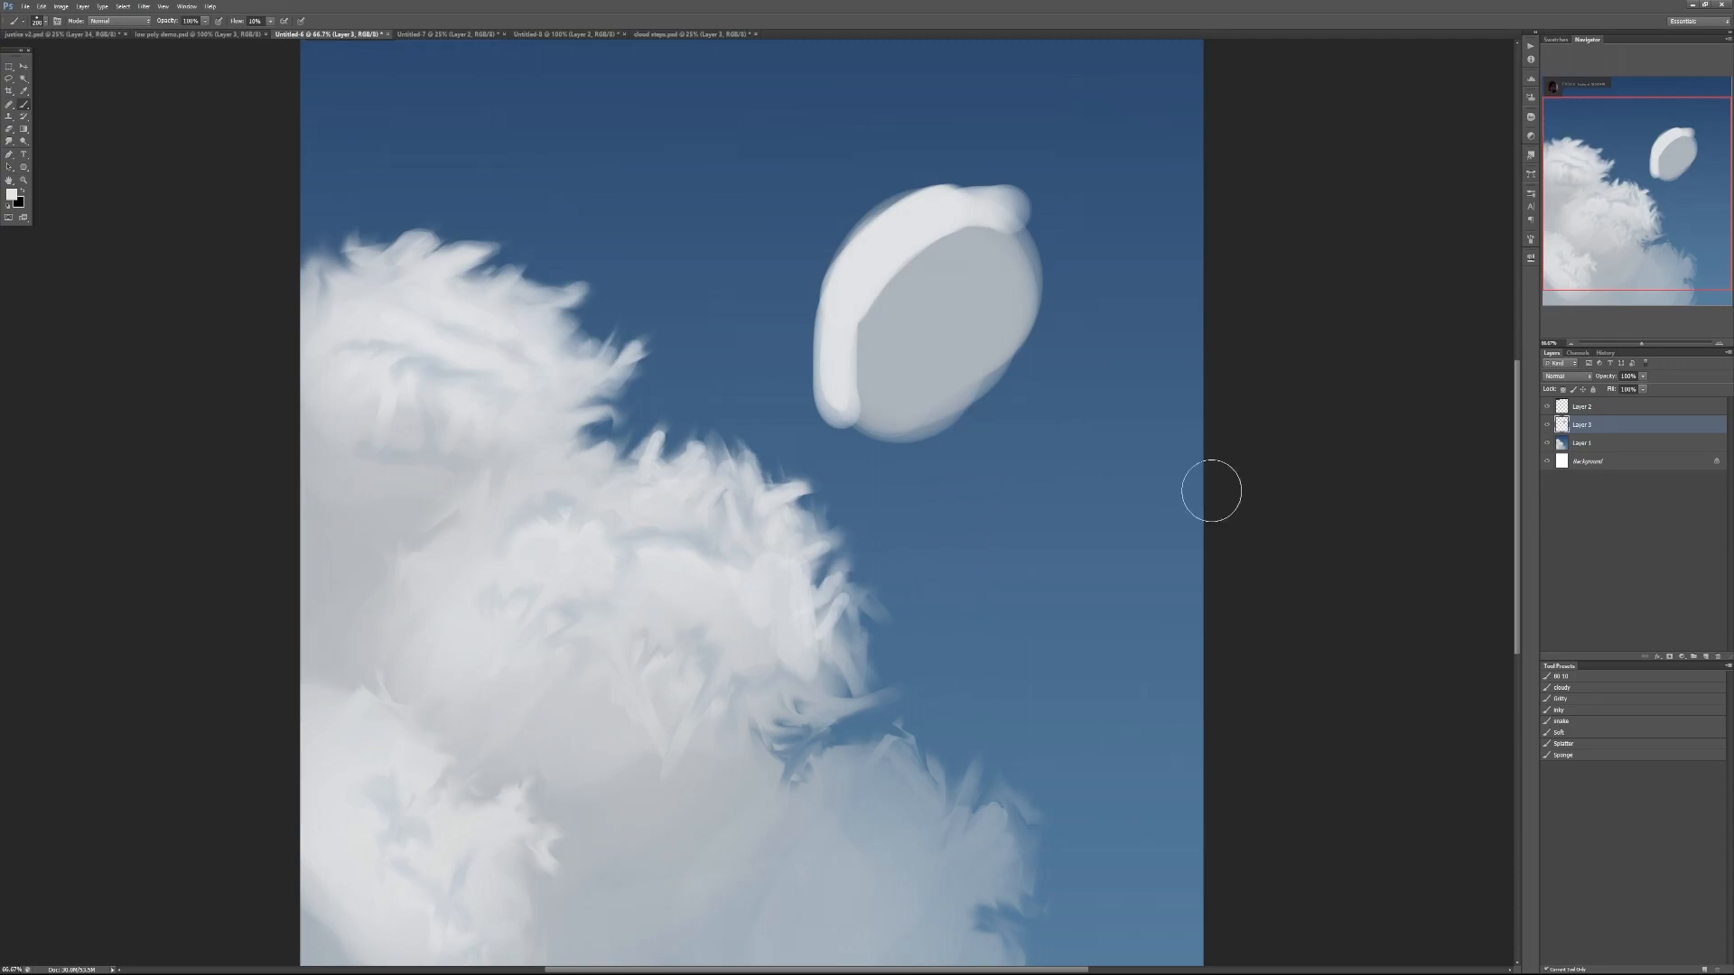
pyautogui.moveTo(1024, 625)
pyautogui.mouseDown()
pyautogui.moveTo(1097, 495)
pyautogui.moveTo(1115, 745)
pyautogui.mouseUp()
pyautogui.hotkey('ctrl', 'z')
# Paint an intermediate light-grey band between the oval's bright rim and grey interior, and undo the extra strokes
pyautogui.scroll(1, 875, 303)
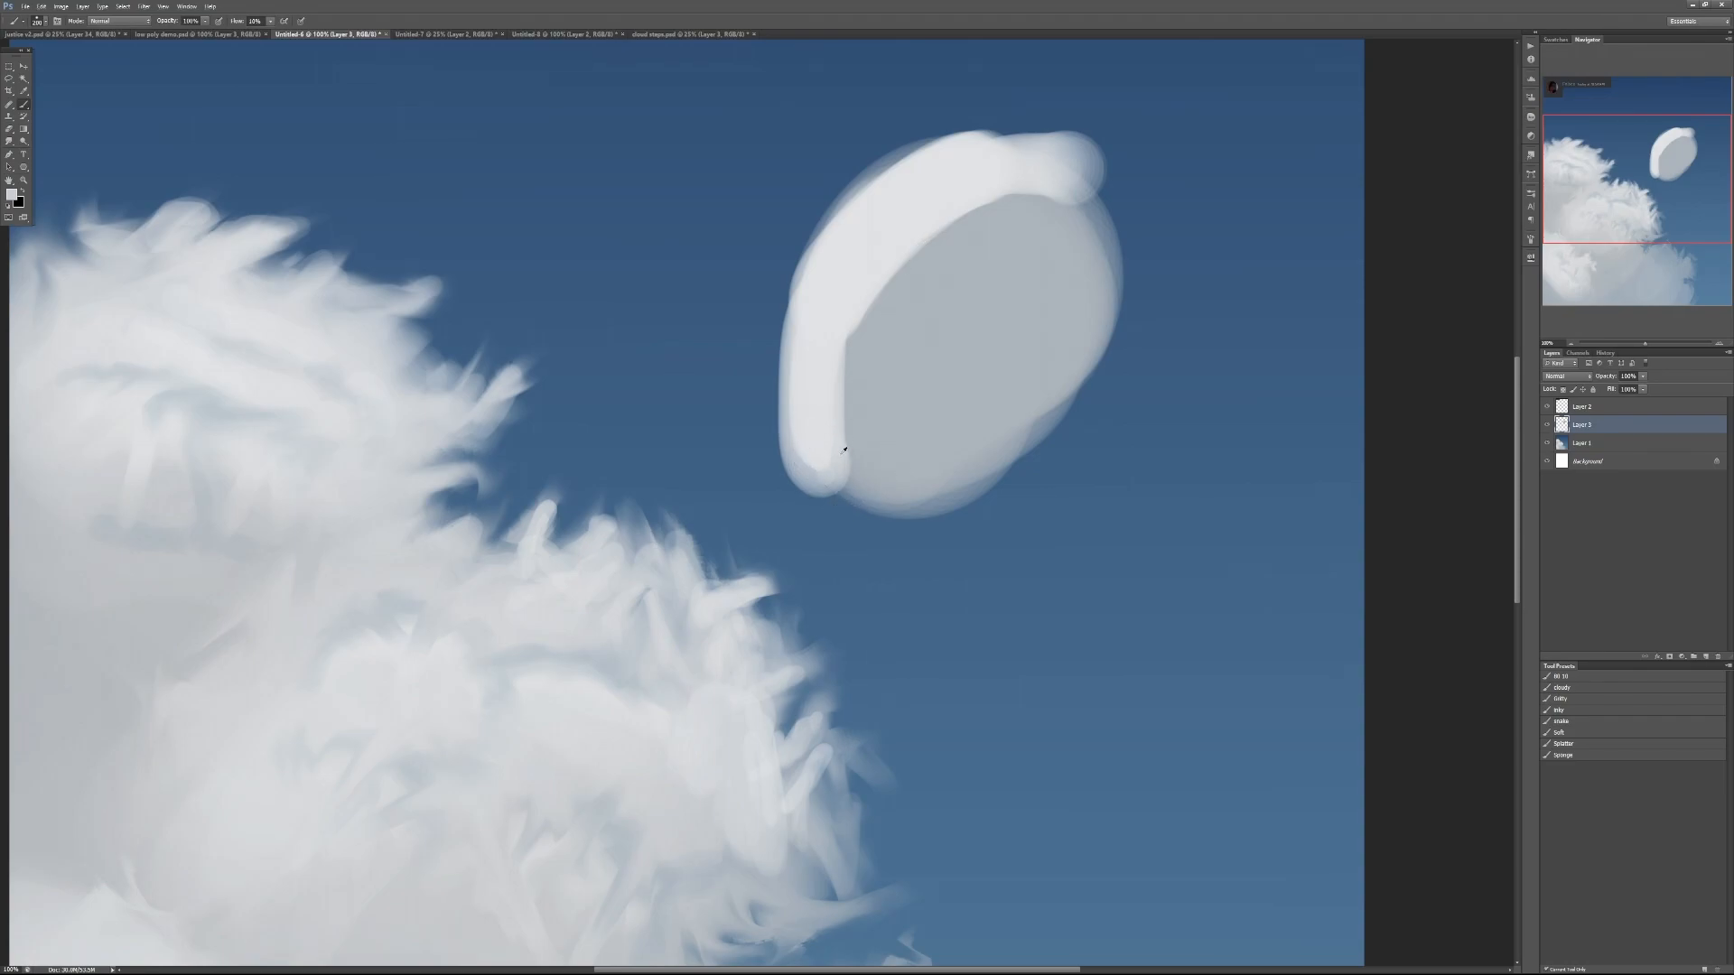
pyautogui.moveTo(840, 455)
pyautogui.mouseDown()
pyautogui.moveTo(900, 233)
pyautogui.moveTo(981, 230)
pyautogui.moveTo(1051, 184)
pyautogui.moveTo(1123, 240)
pyautogui.mouseUp()
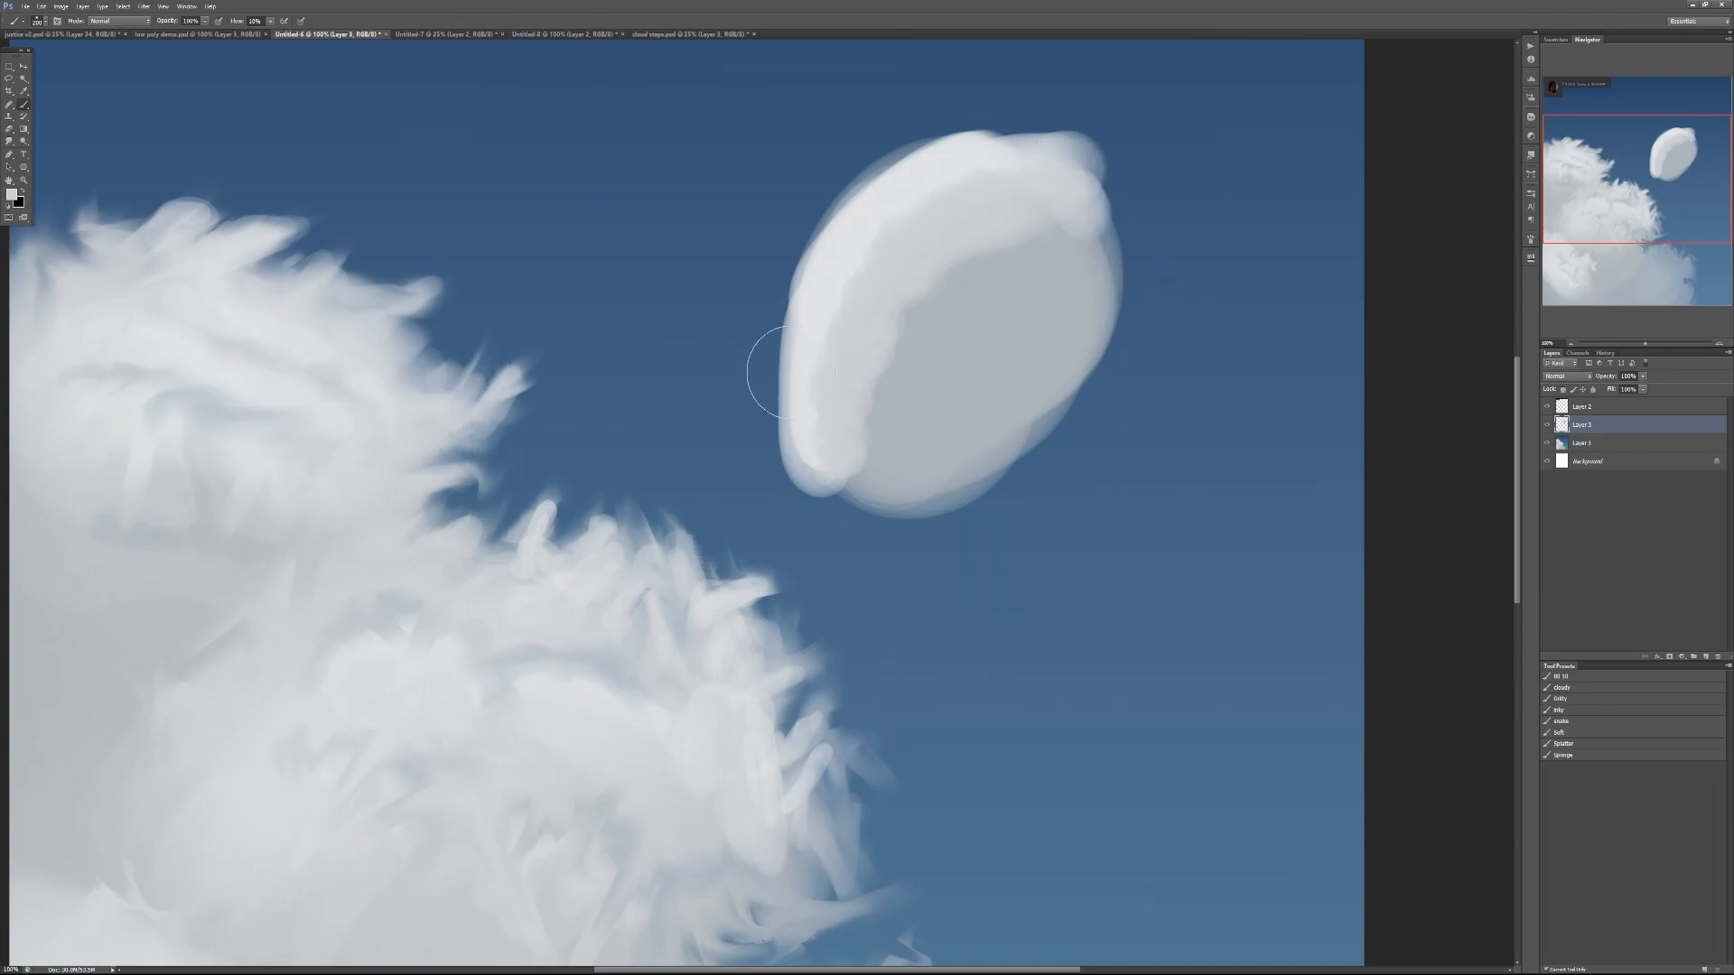
pyautogui.moveTo(855, 333)
pyautogui.mouseDown()
pyautogui.moveTo(813, 289)
pyautogui.moveTo(907, 380)
pyautogui.mouseUp()
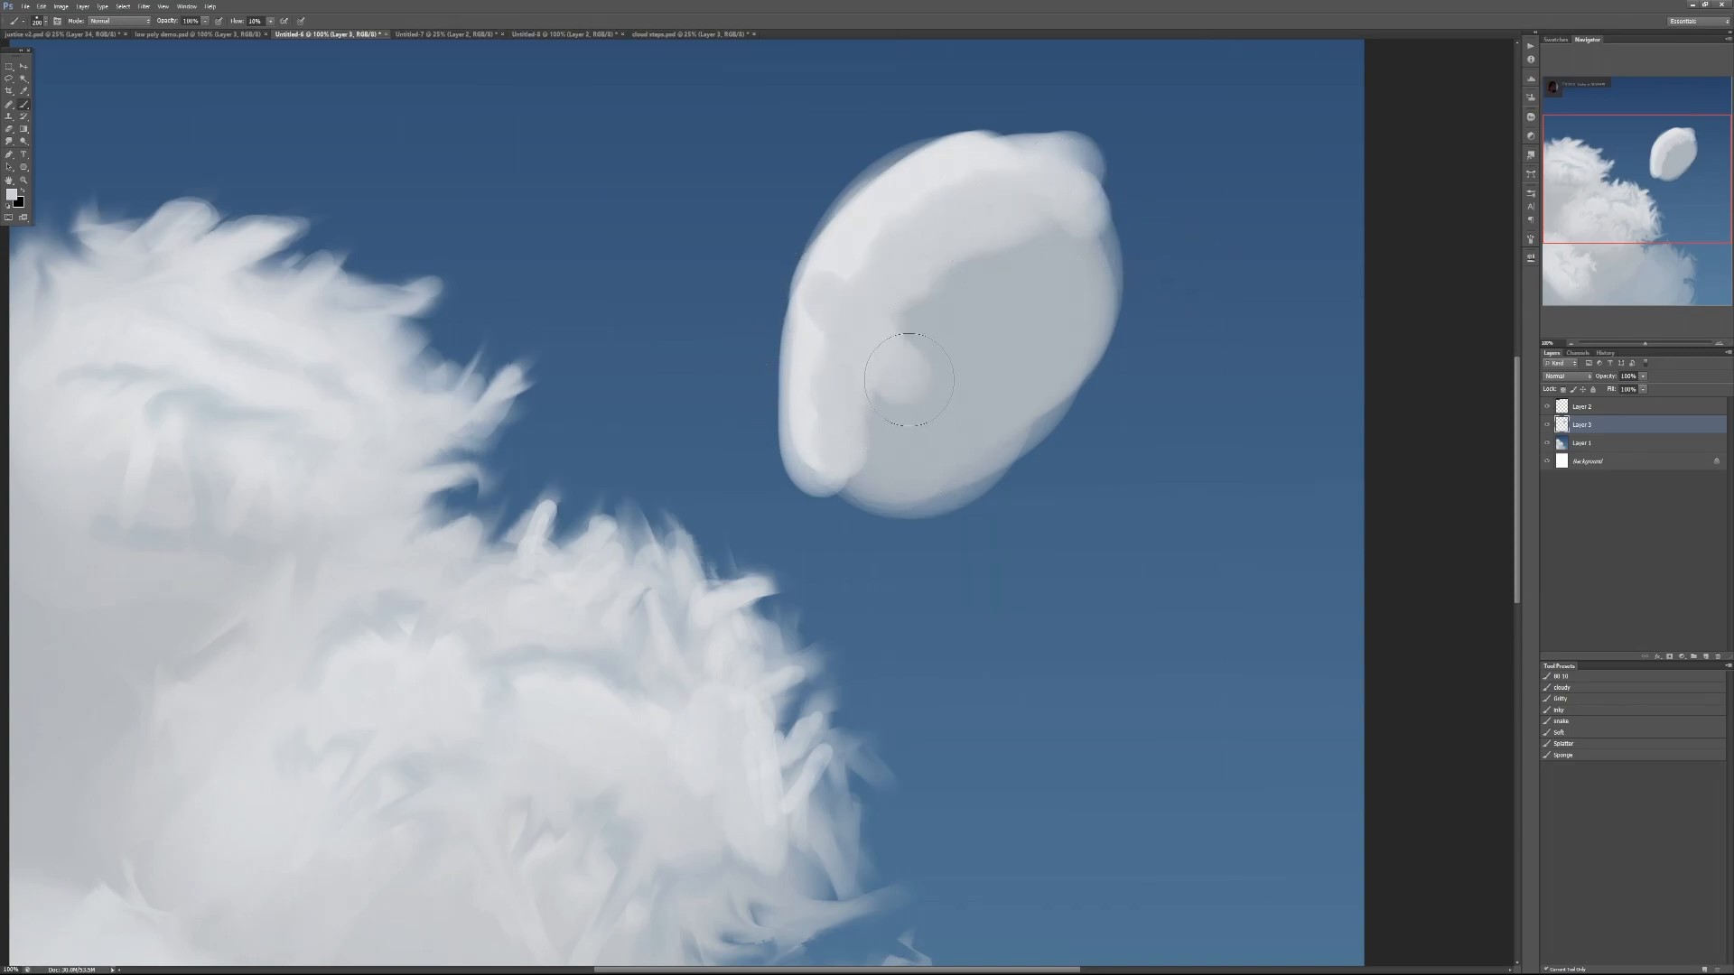
pyautogui.hotkey('ctrl', 'z')
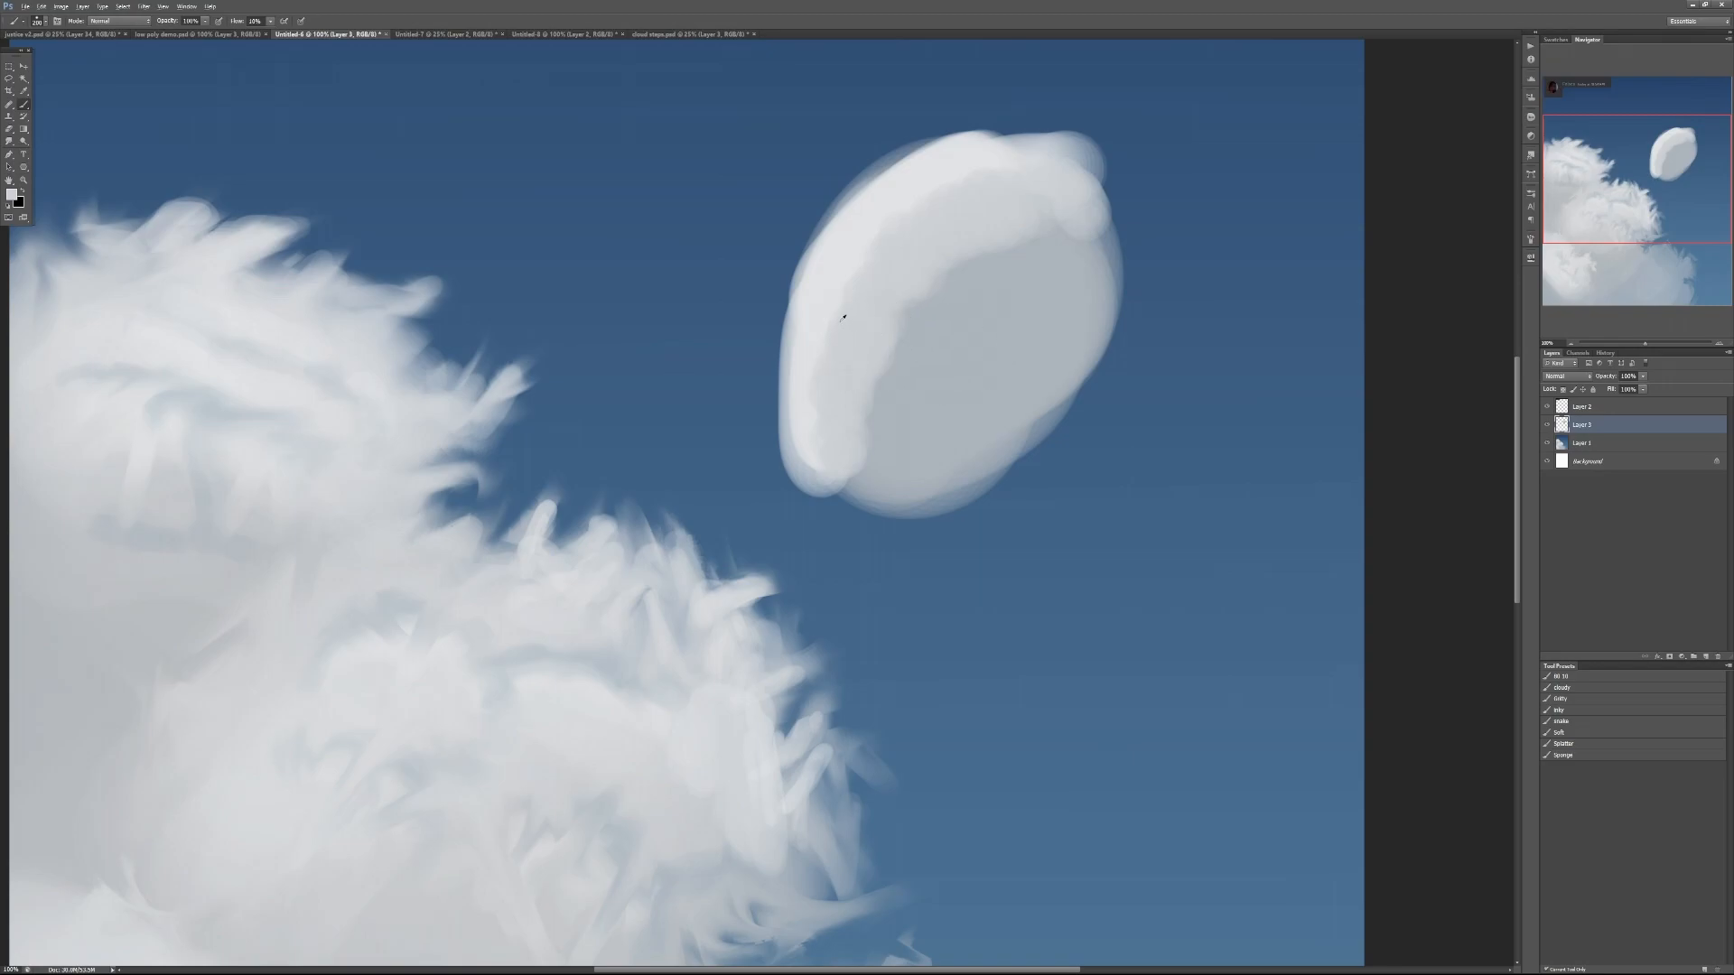
pyautogui.moveTo(537, 271)
pyautogui.mouseDown()
pyautogui.moveTo(619, 279)
pyautogui.moveTo(623, 402)
pyautogui.mouseUp()
pyautogui.hotkey('ctrl', 'z')
# Soften the oval's light-to-shadow transition with overlapping brush strokes at 30% opacity
pyautogui.press('3')
pyautogui.moveTo(853, 234)
pyautogui.mouseDown()
pyautogui.moveTo(884, 245)
pyautogui.moveTo(911, 187)
pyautogui.moveTo(954, 207)
pyautogui.moveTo(978, 177)
pyautogui.moveTo(1070, 167)
pyautogui.moveTo(1038, 181)
pyautogui.mouseUp()
pyautogui.moveTo(863, 474)
pyautogui.mouseDown()
pyautogui.moveTo(849, 447)
pyautogui.moveTo(989, 216)
pyautogui.moveTo(1088, 226)
pyautogui.moveTo(1130, 317)
pyautogui.mouseUp()
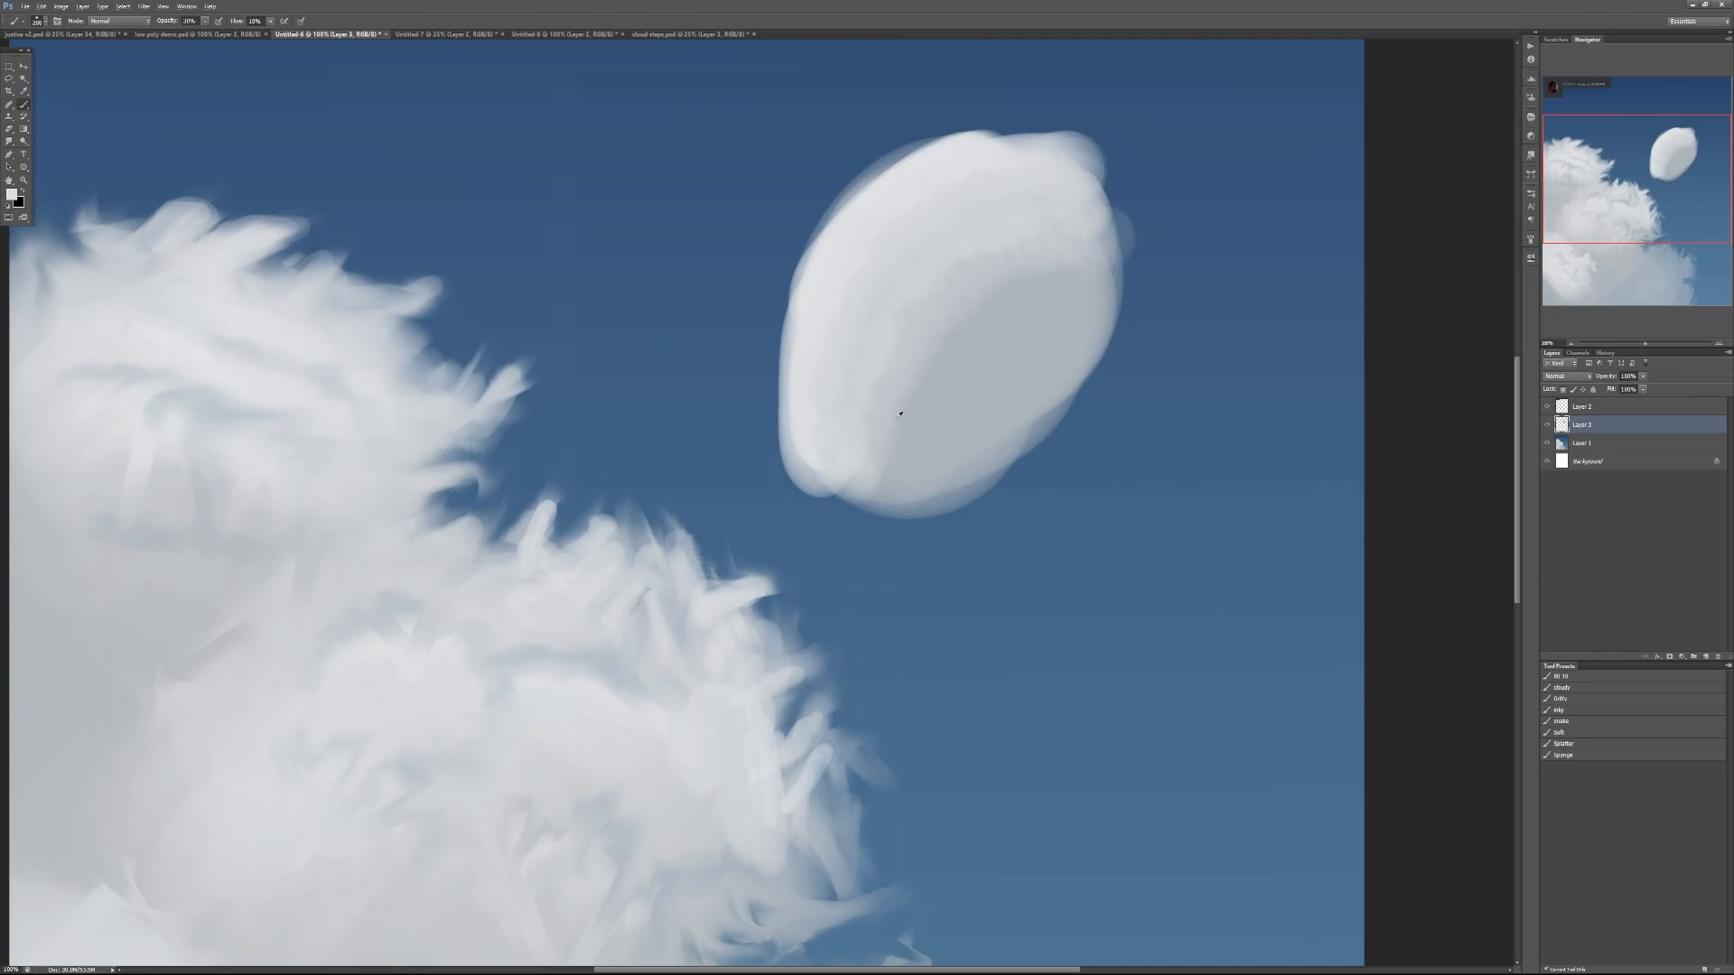
pyautogui.moveTo(869, 461)
pyautogui.mouseDown()
pyautogui.moveTo(878, 477)
pyautogui.moveTo(890, 384)
pyautogui.moveTo(908, 377)
pyautogui.mouseUp()
pyautogui.moveTo(1074, 235)
pyautogui.mouseDown()
pyautogui.moveTo(1094, 264)
pyautogui.moveTo(1060, 266)
pyautogui.moveTo(1040, 300)
pyautogui.mouseUp()
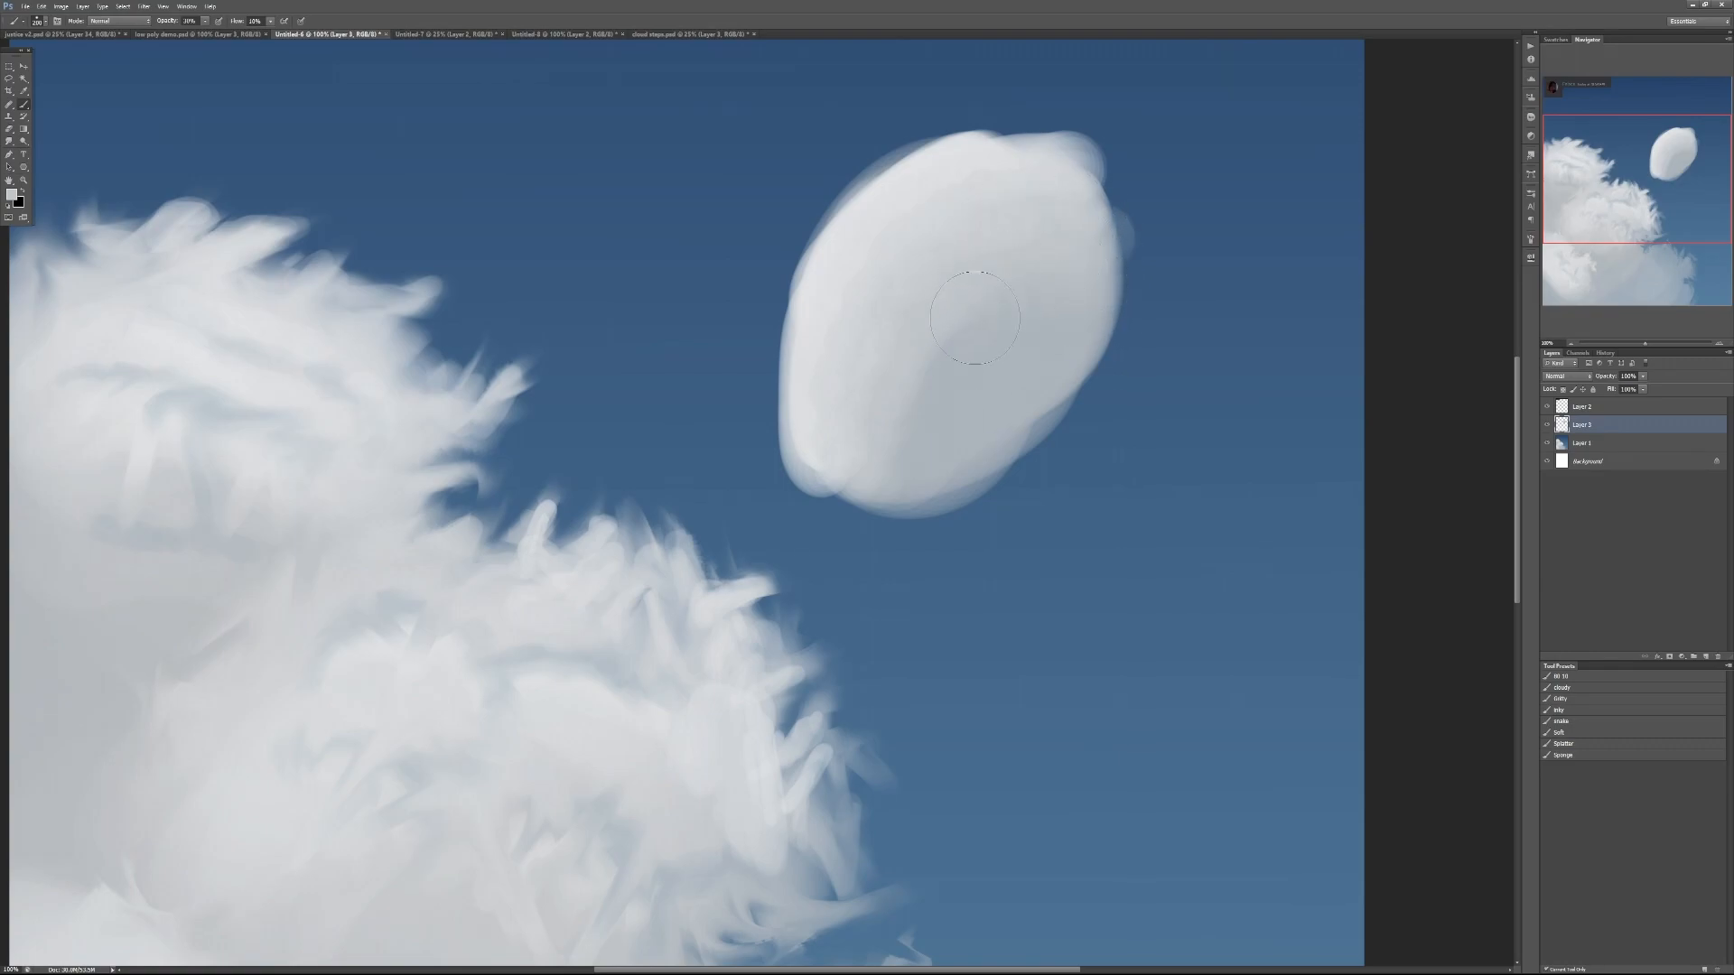
# Mark the oval's light-to-shadow transition with a row of short black strokes running across it
pyautogui.press('x')
pyautogui.moveTo(824, 446); pyautogui.dragTo(882, 471)
pyautogui.moveTo(838, 422); pyautogui.dragTo(891, 449)
pyautogui.moveTo(856, 383)
pyautogui.mouseDown()
pyautogui.moveTo(907, 426)
pyautogui.moveTo(909, 399)
pyautogui.mouseUp()
pyautogui.moveTo(895, 352); pyautogui.dragTo(922, 381)
pyautogui.moveTo(906, 323); pyautogui.dragTo(938, 363)
pyautogui.moveTo(924, 302)
pyautogui.mouseDown()
pyautogui.moveTo(942, 334)
pyautogui.moveTo(972, 320)
pyautogui.mouseUp()
pyautogui.moveTo(968, 267)
pyautogui.mouseDown()
pyautogui.moveTo(982, 314)
pyautogui.moveTo(1006, 291)
pyautogui.mouseUp()
pyautogui.moveTo(1021, 242)
pyautogui.mouseDown()
pyautogui.moveTo(1027, 287)
pyautogui.moveTo(1043, 279)
pyautogui.mouseUp()
pyautogui.moveTo(1064, 230); pyautogui.dragTo(1067, 255)
pyautogui.moveTo(1096, 239); pyautogui.dragTo(1093, 291)
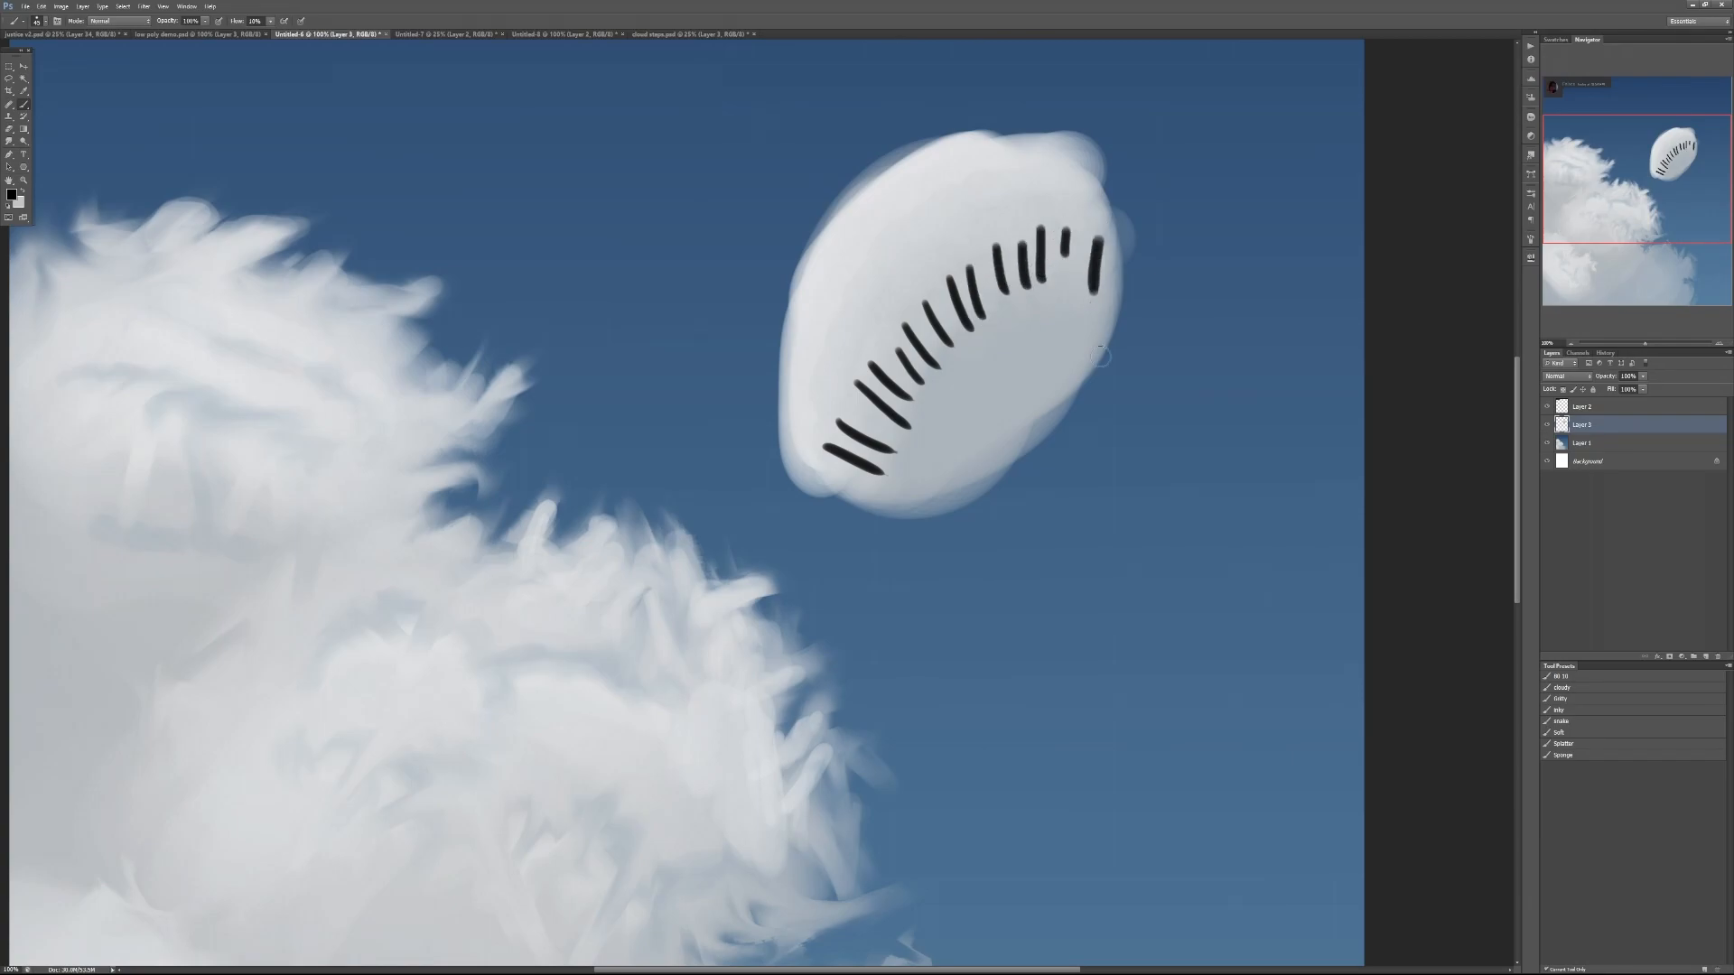
# Undo all the black marks along the oval's light-to-shadow transition
pyautogui.hotkey('ctrl', 'alt', 'z')
pyautogui.hotkey('ctrl', 'alt', 'z')
pyautogui.hotkey('ctrl', 'alt', 'z')
pyautogui.hotkey('ctrl', 'alt', 'z')
pyautogui.hotkey('ctrl', 'alt', 'z')
pyautogui.hotkey('ctrl', 'alt', 'z')
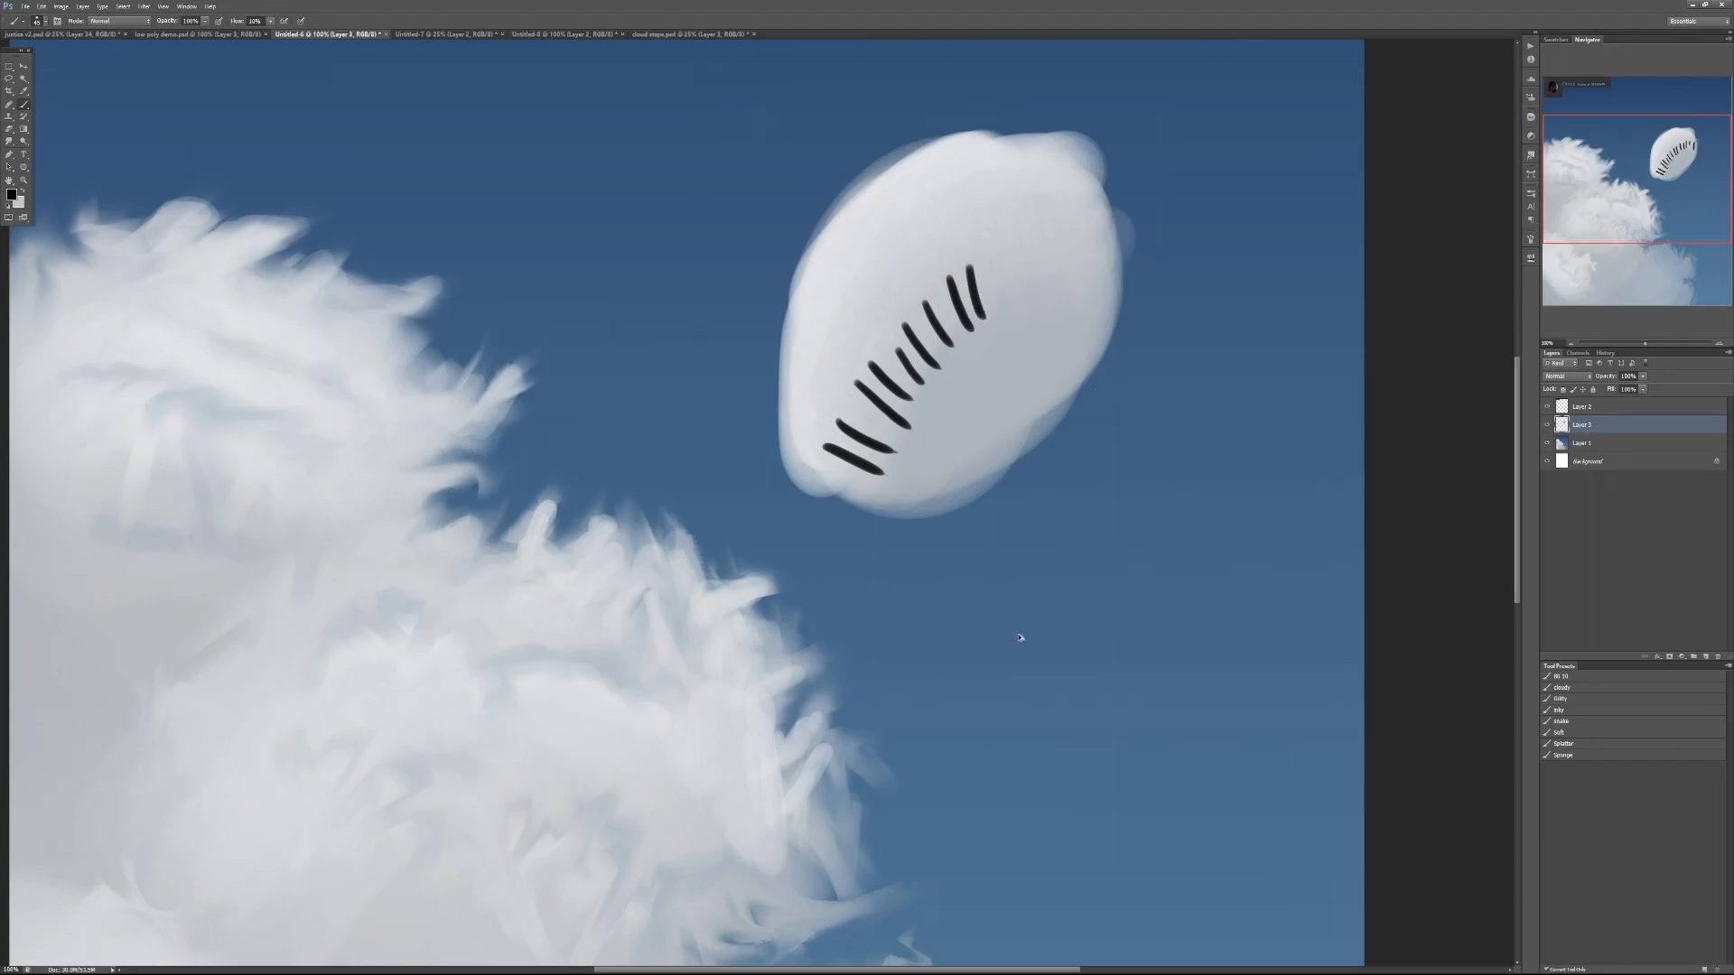
pyautogui.hotkey('ctrl', 'alt', 'z')
pyautogui.hotkey('ctrl', 'alt', 'z')
pyautogui.hotkey('ctrl', 'alt', 'z')
pyautogui.hotkey('ctrl', 'alt', 'z')
pyautogui.hotkey('ctrl', 'alt', 'z')
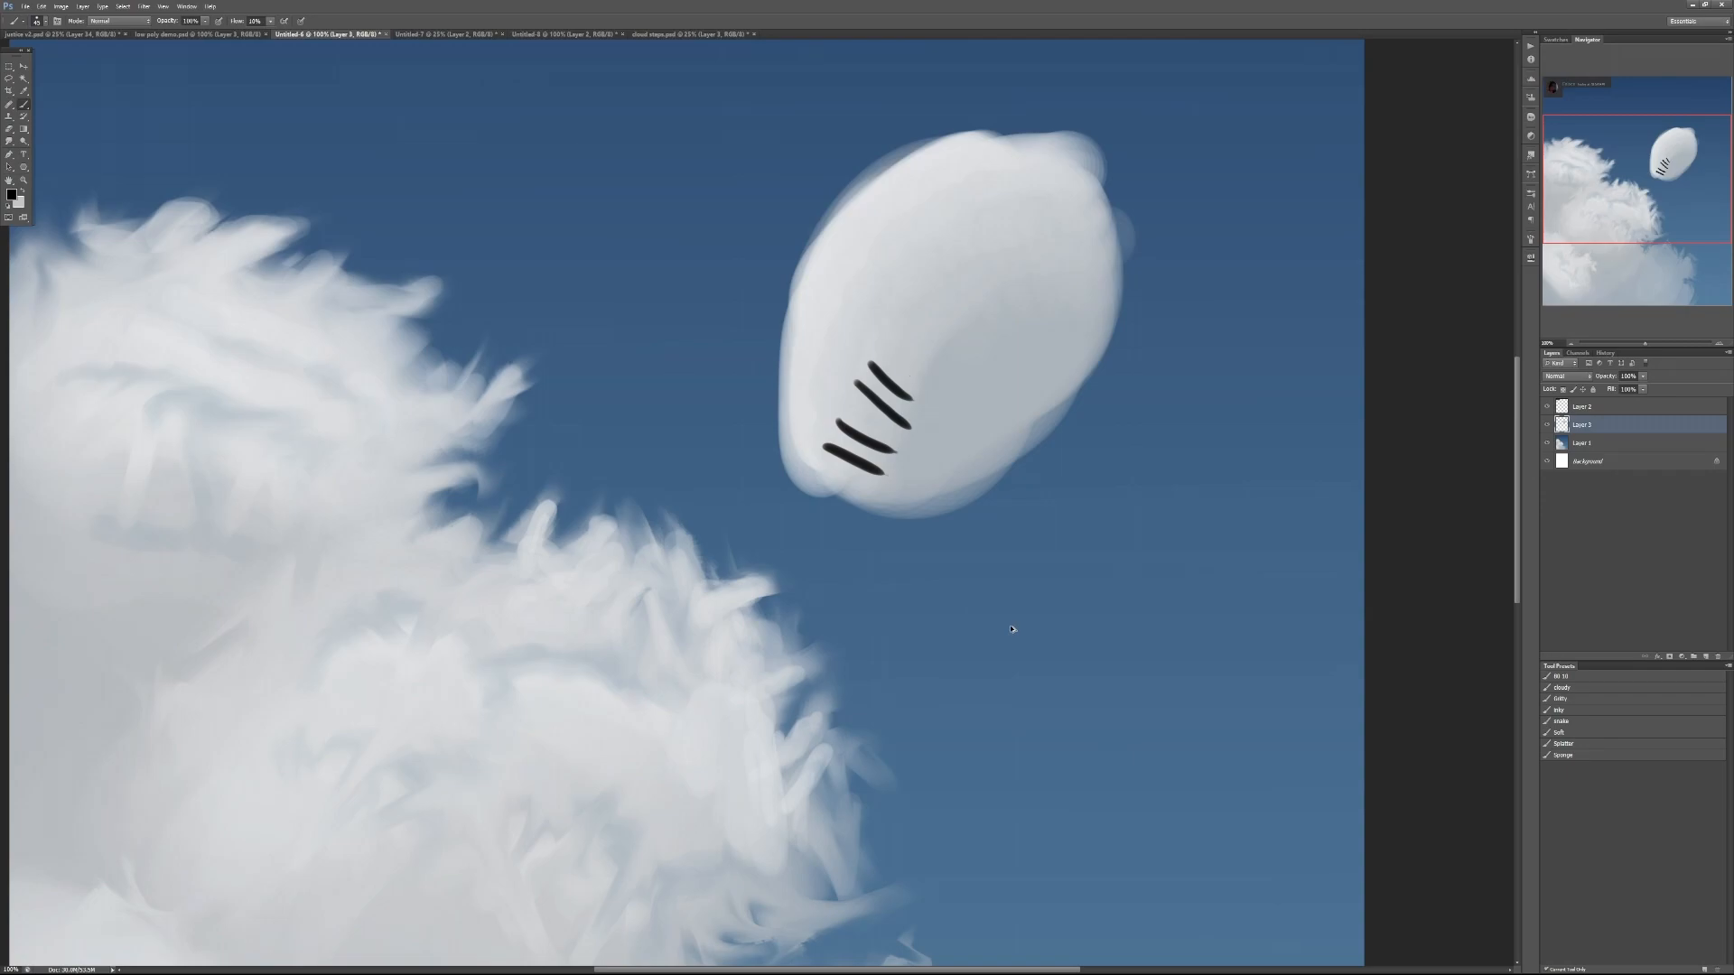
pyautogui.hotkey('ctrl', 'alt', 'z')
pyautogui.hotkey('ctrl', 'alt', 'z')
pyautogui.hotkey('ctrl', 'alt', 'z')
pyautogui.hotkey('ctrl', 'alt', 'z')
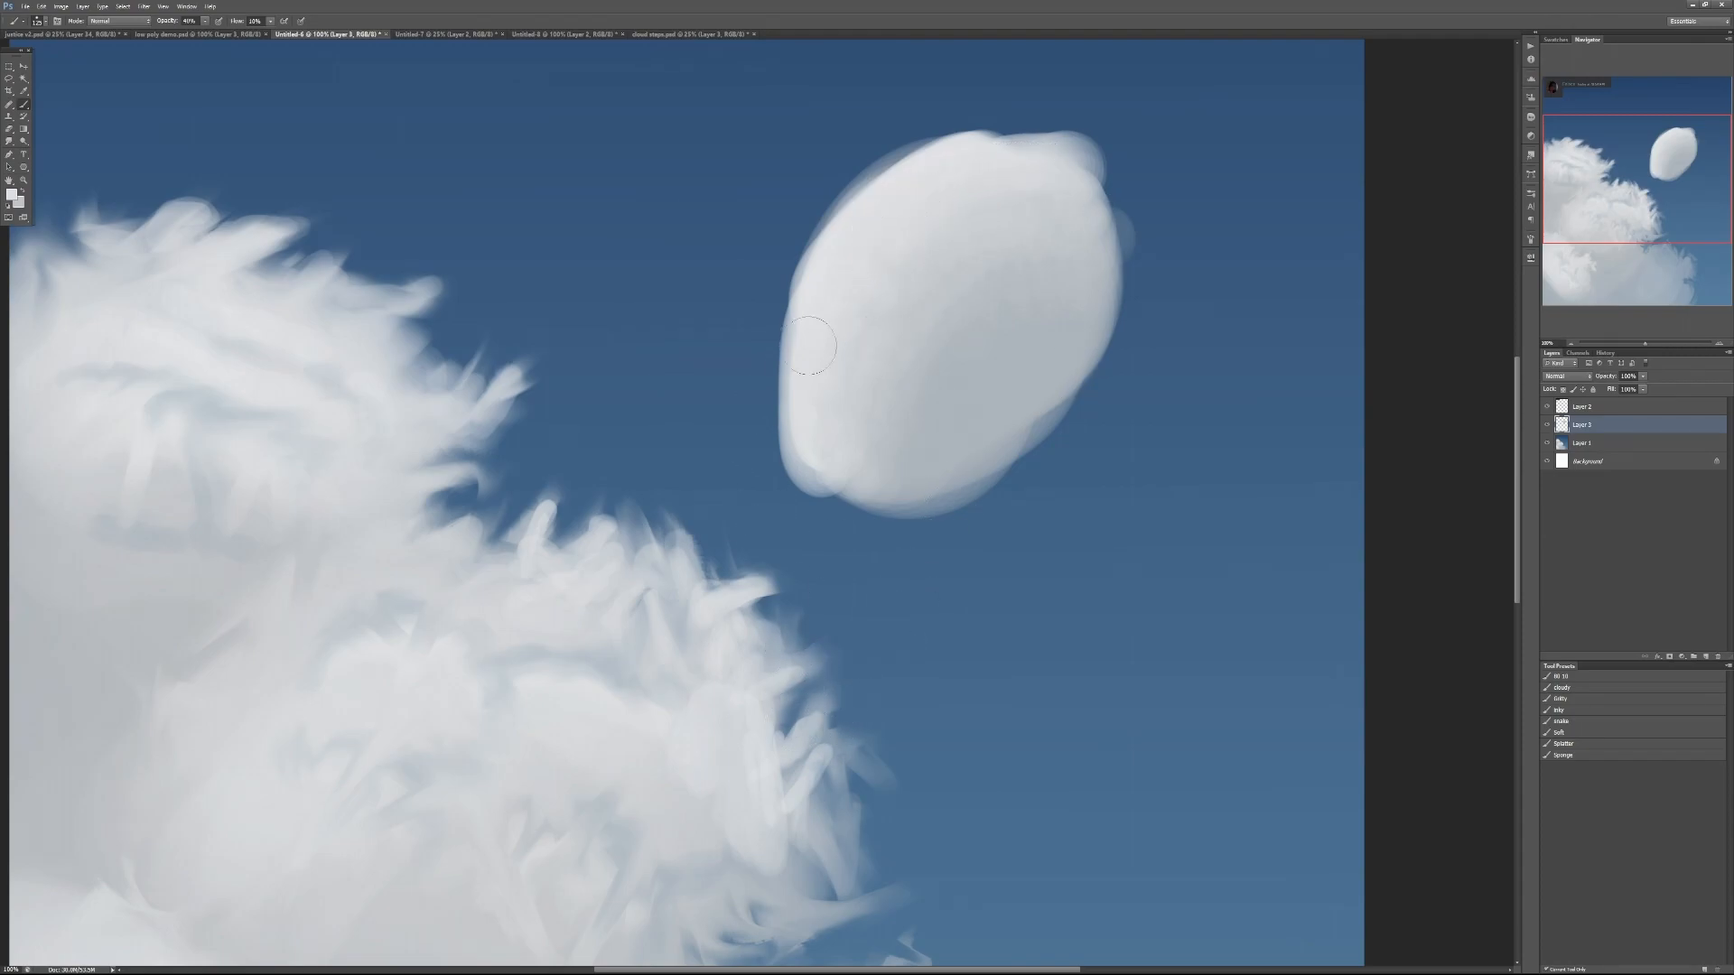
# Paint small rounded puffs along the oval's upper-left rim at 80% brush opacity
pyautogui.moveTo(591, 799); pyautogui.dragTo(442, 444)
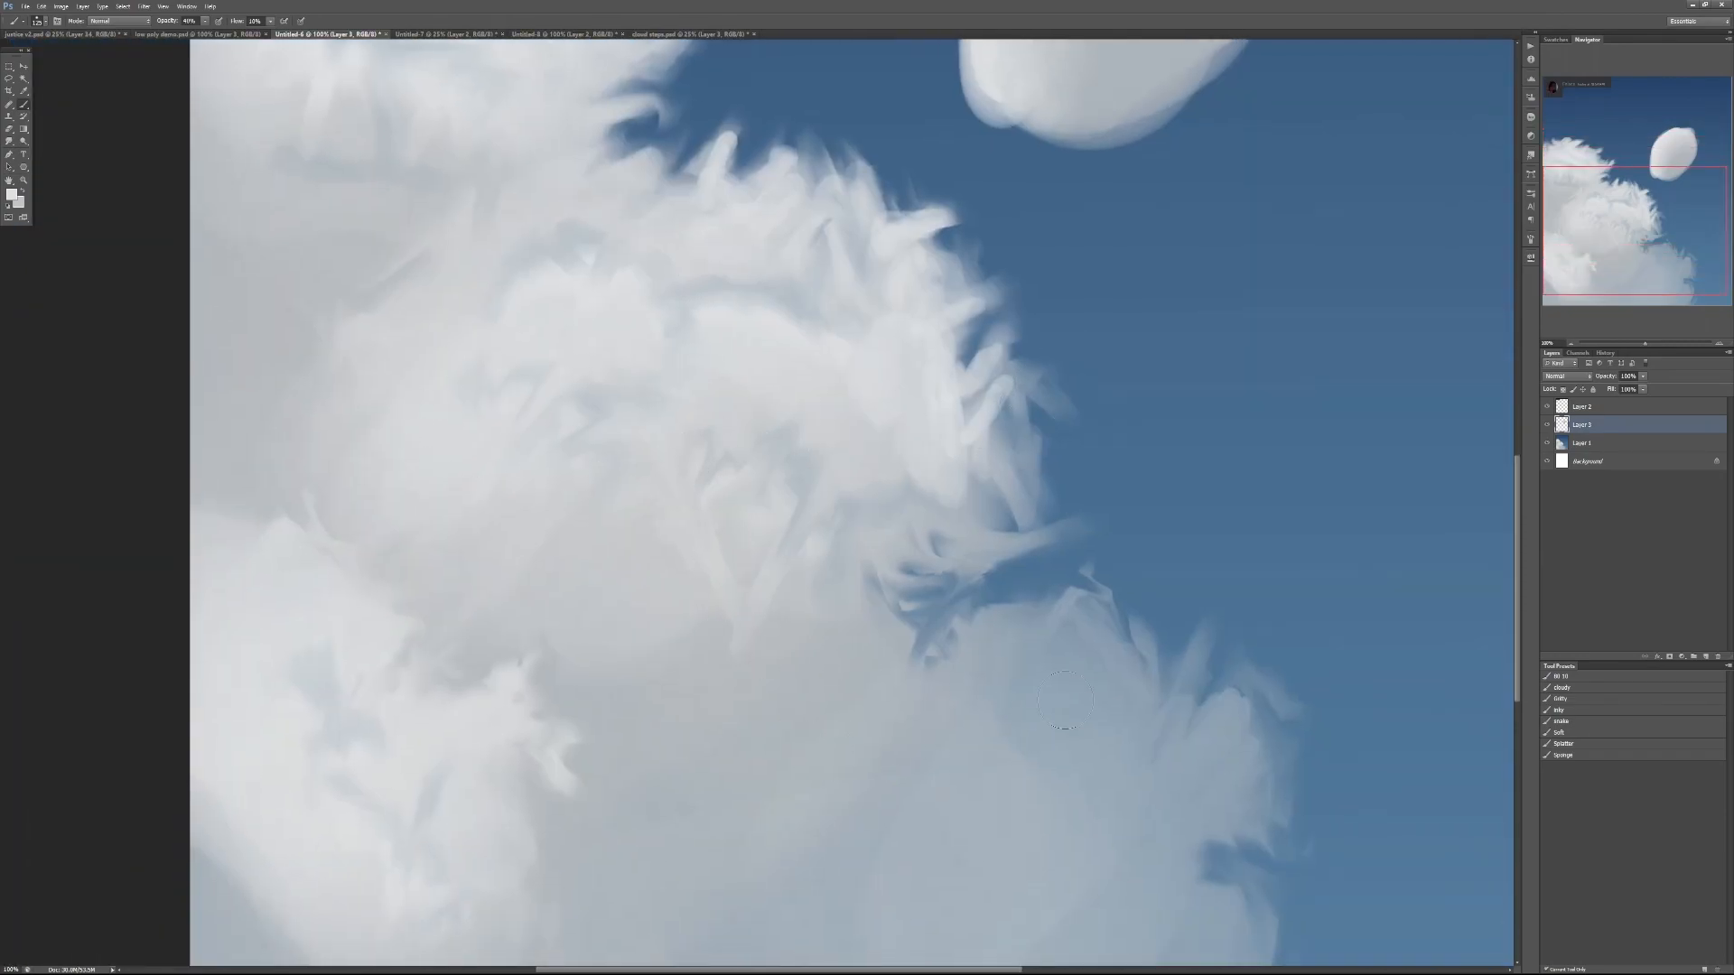
pyautogui.moveTo(987, 304); pyautogui.dragTo(851, 683)
pyautogui.press('8')
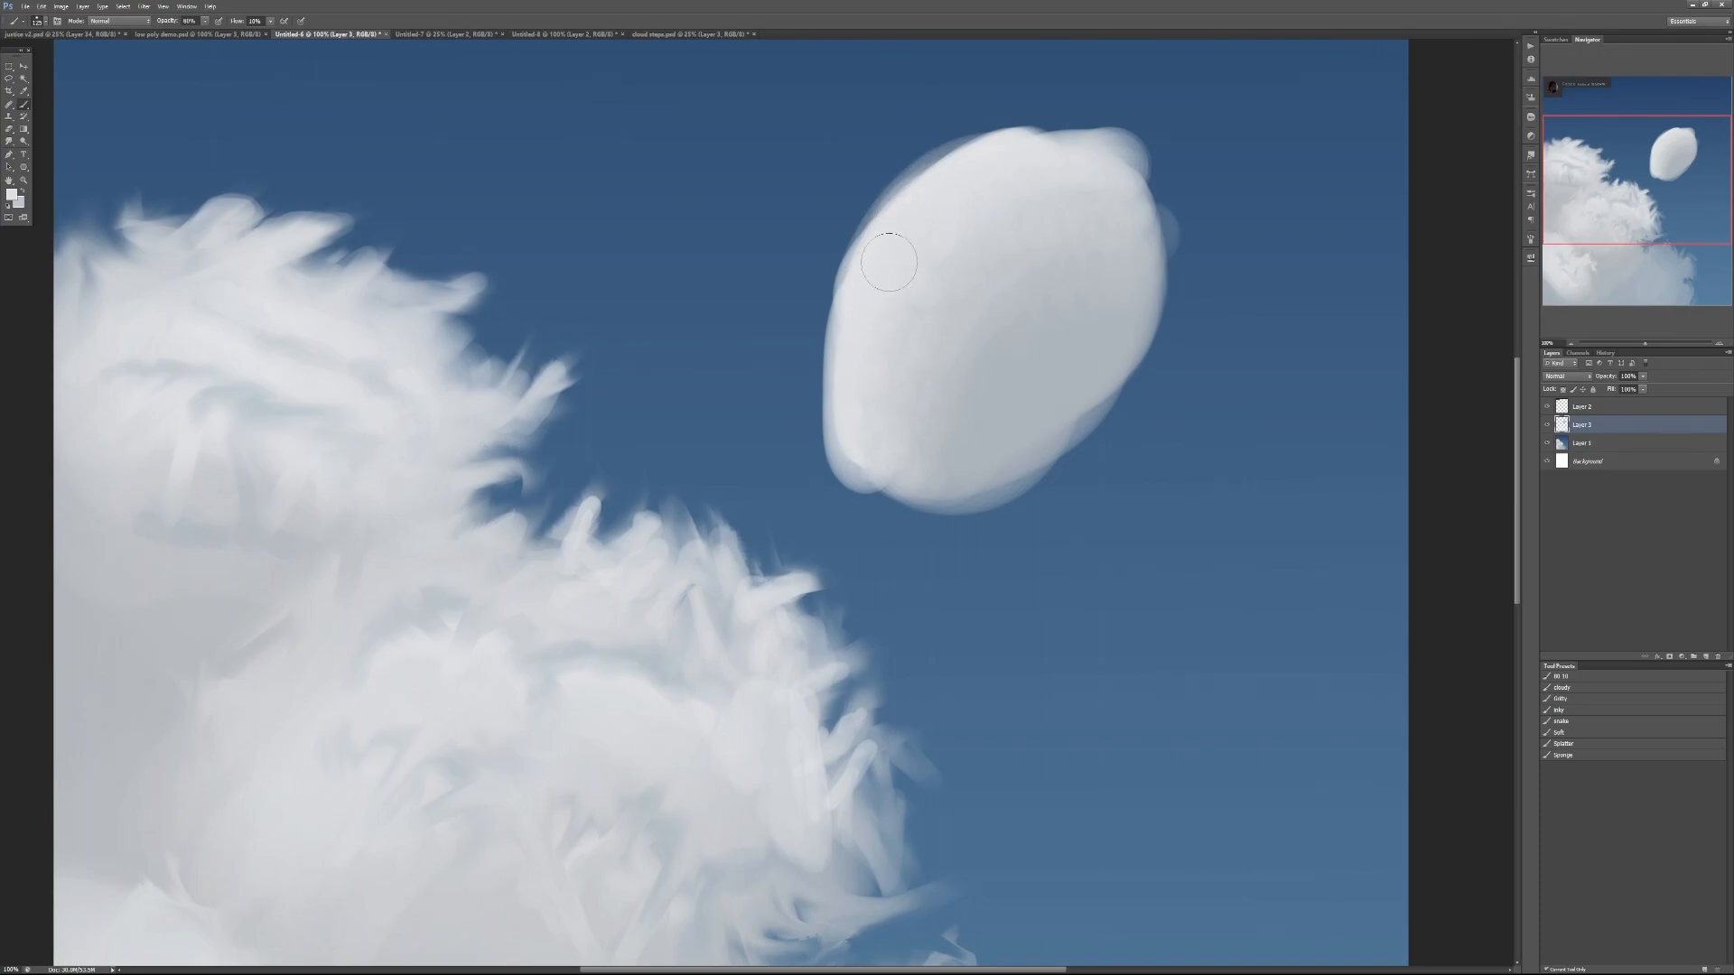
pyautogui.moveTo(872, 272)
pyautogui.mouseDown()
pyautogui.moveTo(880, 225)
pyautogui.moveTo(852, 254)
pyautogui.moveTo(880, 208)
pyautogui.moveTo(849, 232)
pyautogui.moveTo(862, 246)
pyautogui.moveTo(881, 231)
pyautogui.moveTo(861, 203)
pyautogui.moveTo(851, 218)
pyautogui.moveTo(938, 163)
pyautogui.mouseUp()
pyautogui.moveTo(842, 311)
pyautogui.mouseDown()
pyautogui.moveTo(843, 357)
pyautogui.moveTo(816, 414)
pyautogui.moveTo(871, 448)
pyautogui.moveTo(877, 379)
pyautogui.moveTo(839, 341)
pyautogui.moveTo(806, 400)
pyautogui.moveTo(805, 329)
pyautogui.moveTo(779, 306)
pyautogui.moveTo(791, 352)
pyautogui.moveTo(775, 362)
pyautogui.moveTo(814, 461)
pyautogui.moveTo(805, 434)
pyautogui.moveTo(787, 451)
pyautogui.moveTo(760, 426)
pyautogui.moveTo(752, 445)
pyautogui.moveTo(781, 482)
pyautogui.moveTo(798, 458)
pyautogui.moveTo(734, 416)
pyautogui.moveTo(753, 298)
pyautogui.moveTo(799, 316)
pyautogui.moveTo(819, 404)
pyautogui.moveTo(876, 444)
pyautogui.mouseUp()
# Paint a soft, semi-transparent fade from the oval's lower-left edge into the sky using sampled cloud colours
pyautogui.keyDown('alt'); pyautogui.click(760, 424); pyautogui.keyUp('alt')
pyautogui.keyDown('alt'); pyautogui.click(841, 347); pyautogui.keyUp('alt')
pyautogui.moveTo(849, 333); pyautogui.dragTo(876, 455)
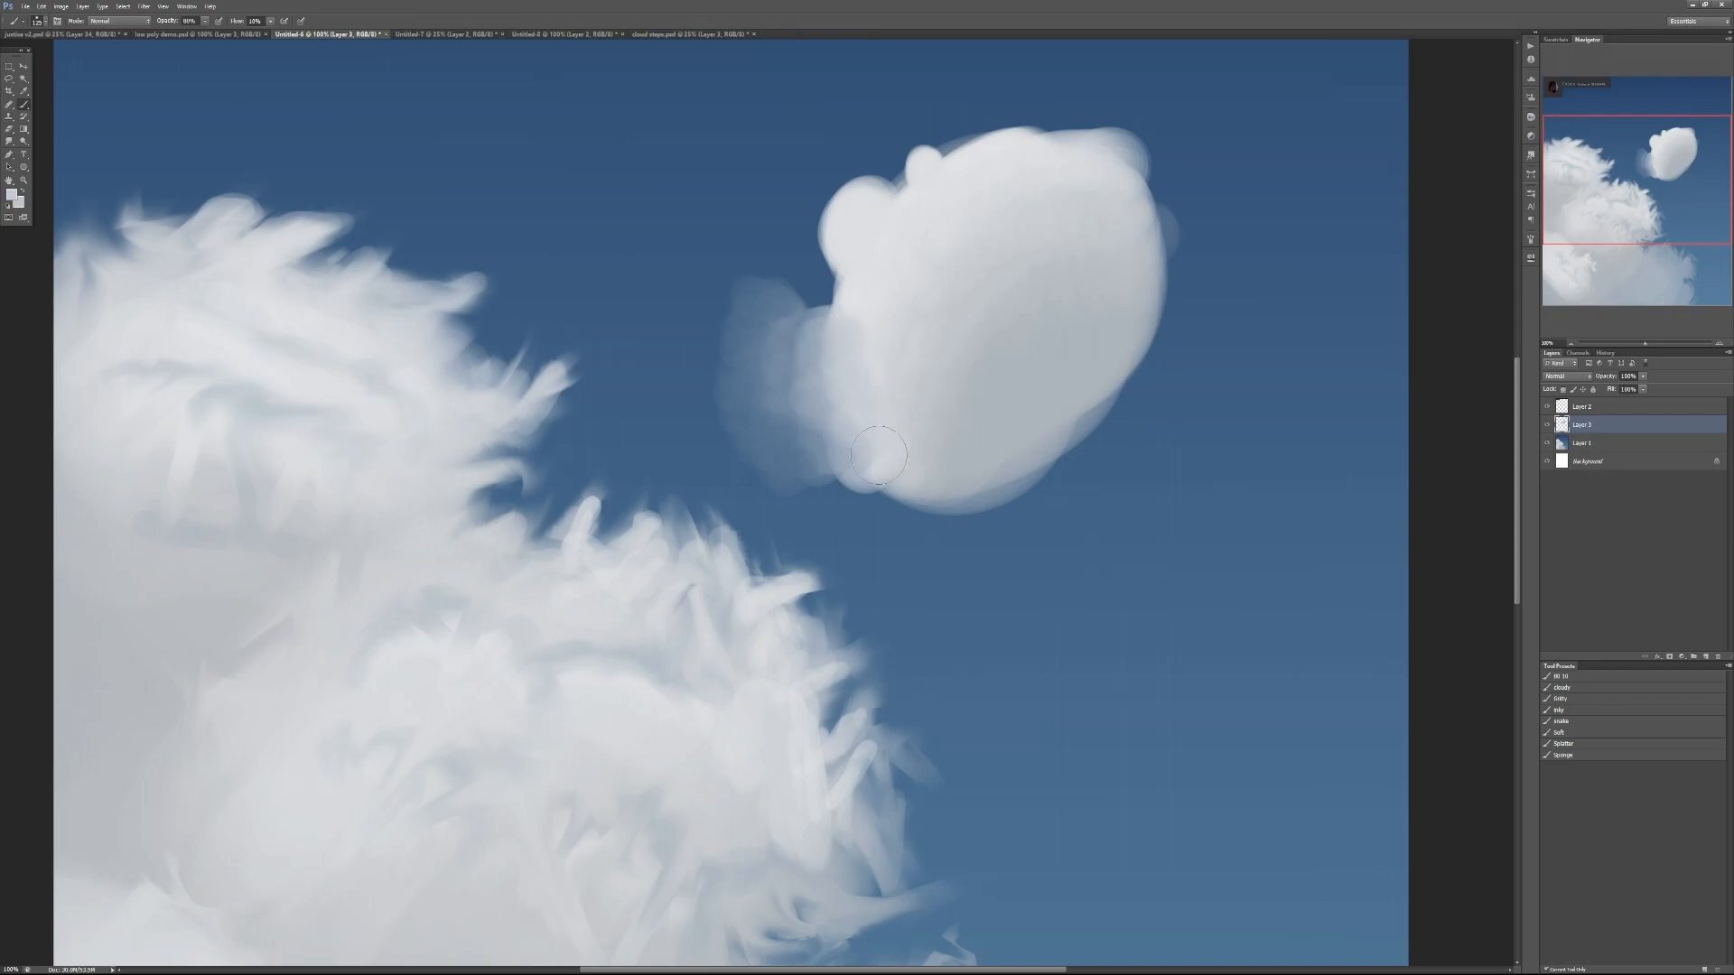
pyautogui.keyDown('alt'); pyautogui.click(805, 350); pyautogui.keyUp('alt')
pyautogui.moveTo(804, 351)
pyautogui.mouseDown()
pyautogui.moveTo(784, 318)
pyautogui.moveTo(806, 323)
pyautogui.moveTo(848, 369)
pyautogui.moveTo(777, 338)
pyautogui.moveTo(777, 305)
pyautogui.moveTo(764, 357)
pyautogui.mouseUp()
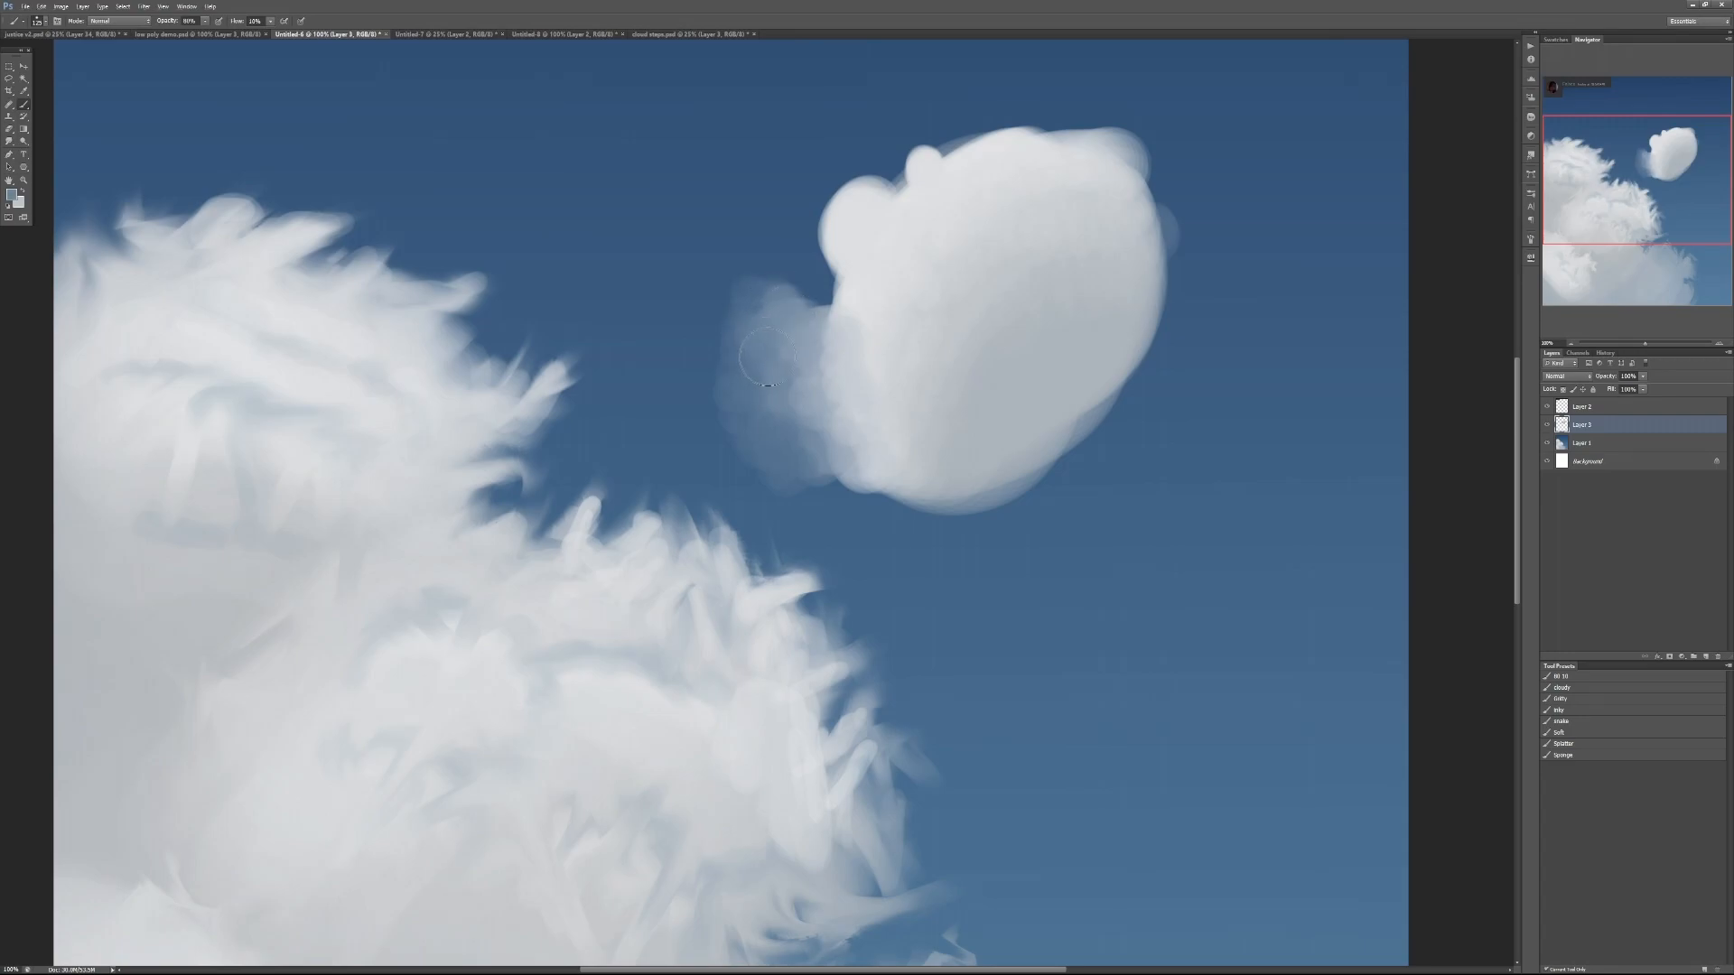
# Extend the upper-left puff outward over the faded edge with sampled cloud colour to form a curling bump
pyautogui.keyDown('alt'); pyautogui.click(851, 261); pyautogui.keyUp('alt')
pyautogui.moveTo(851, 261)
pyautogui.mouseDown()
pyautogui.moveTo(871, 195)
pyautogui.moveTo(931, 213)
pyautogui.moveTo(898, 207)
pyautogui.moveTo(839, 253)
pyautogui.moveTo(864, 219)
pyautogui.moveTo(824, 246)
pyautogui.moveTo(813, 224)
pyautogui.moveTo(816, 255)
pyautogui.moveTo(890, 293)
pyautogui.moveTo(889, 276)
pyautogui.moveTo(819, 289)
pyautogui.moveTo(811, 252)
pyautogui.moveTo(832, 296)
pyautogui.mouseUp()
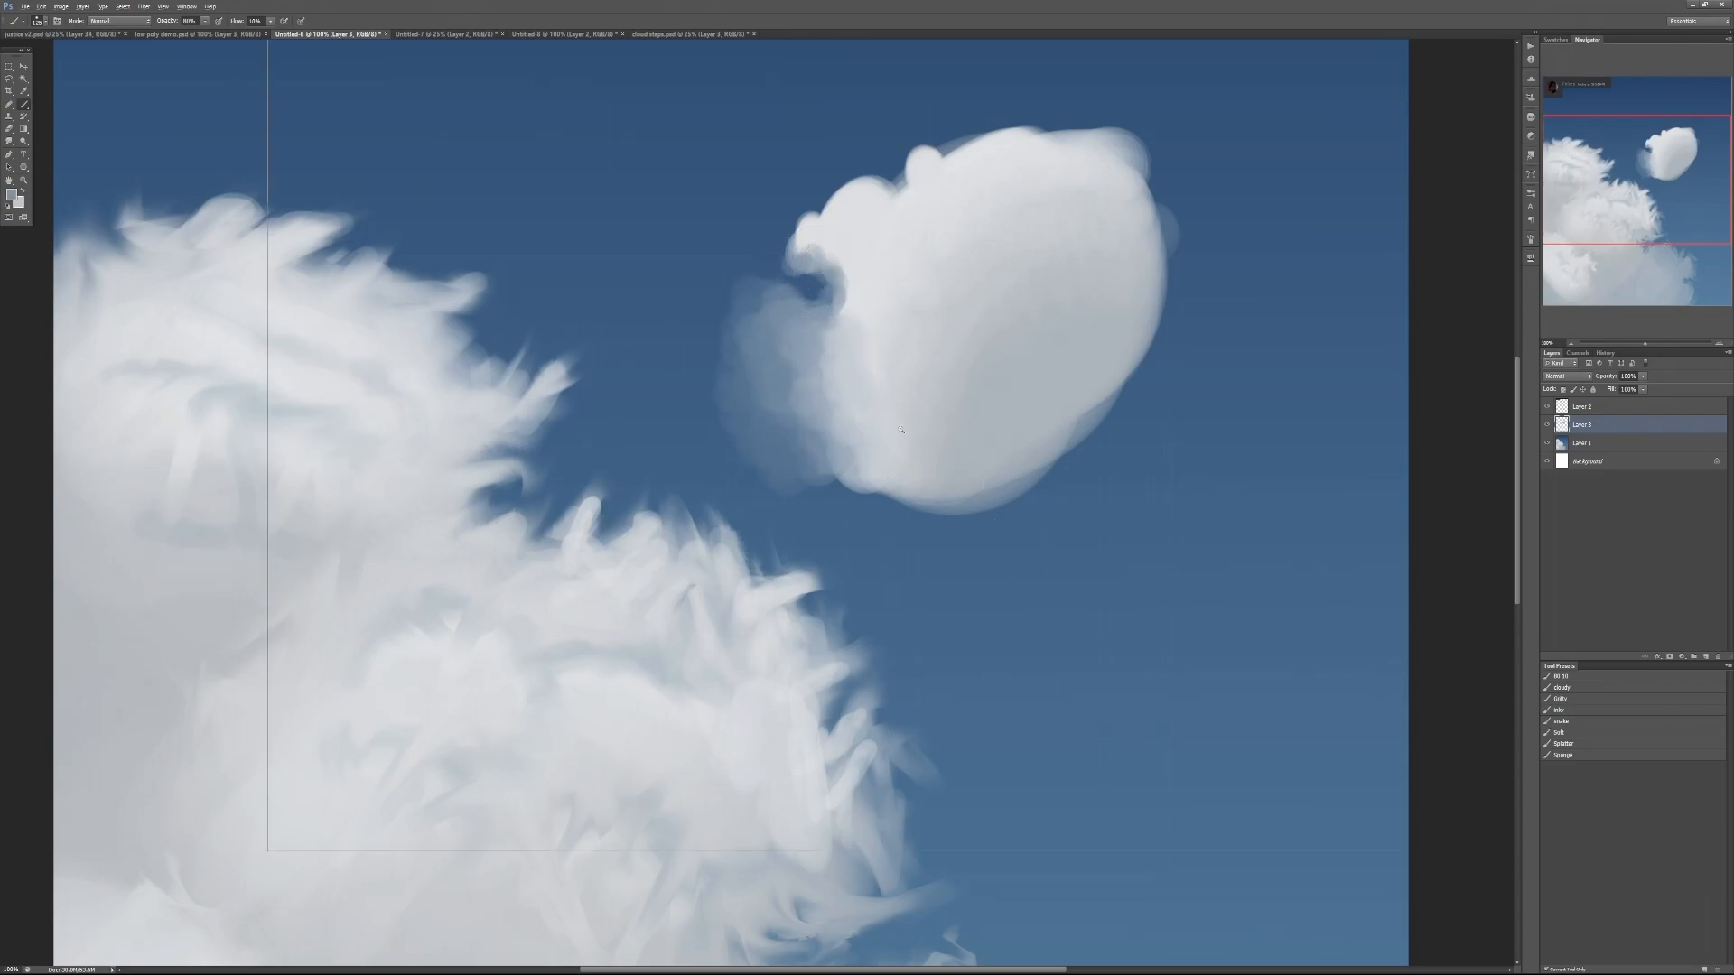
pyautogui.hotkey('ctrl', '-')
pyautogui.keyDown('alt'); pyautogui.click(826, 303); pyautogui.keyUp('alt')
pyautogui.moveTo(825, 303)
pyautogui.mouseDown()
pyautogui.moveTo(837, 326)
pyautogui.moveTo(828, 304)
pyautogui.moveTo(862, 262)
pyautogui.moveTo(903, 272)
pyautogui.moveTo(935, 235)
pyautogui.moveTo(1000, 228)
pyautogui.mouseUp()
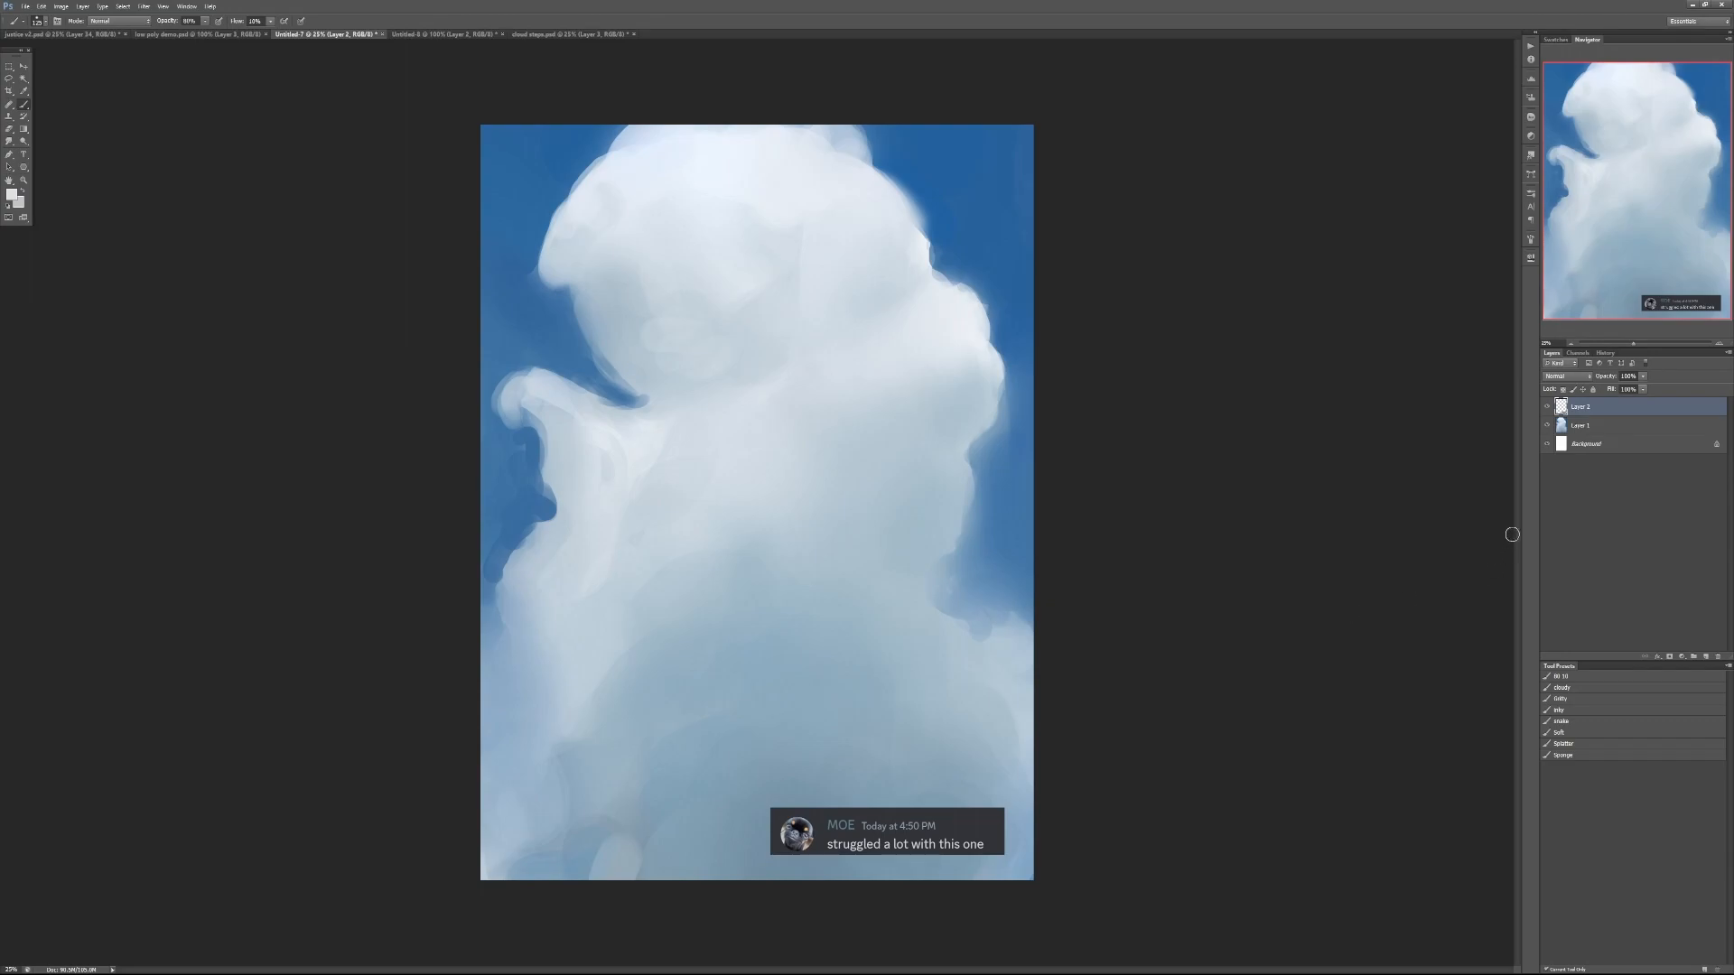
# Add a new layer above Layer 1 and deepen the shadow in the tall cloud's upper lobe at 30% opacity
pyautogui.click(1636, 424)
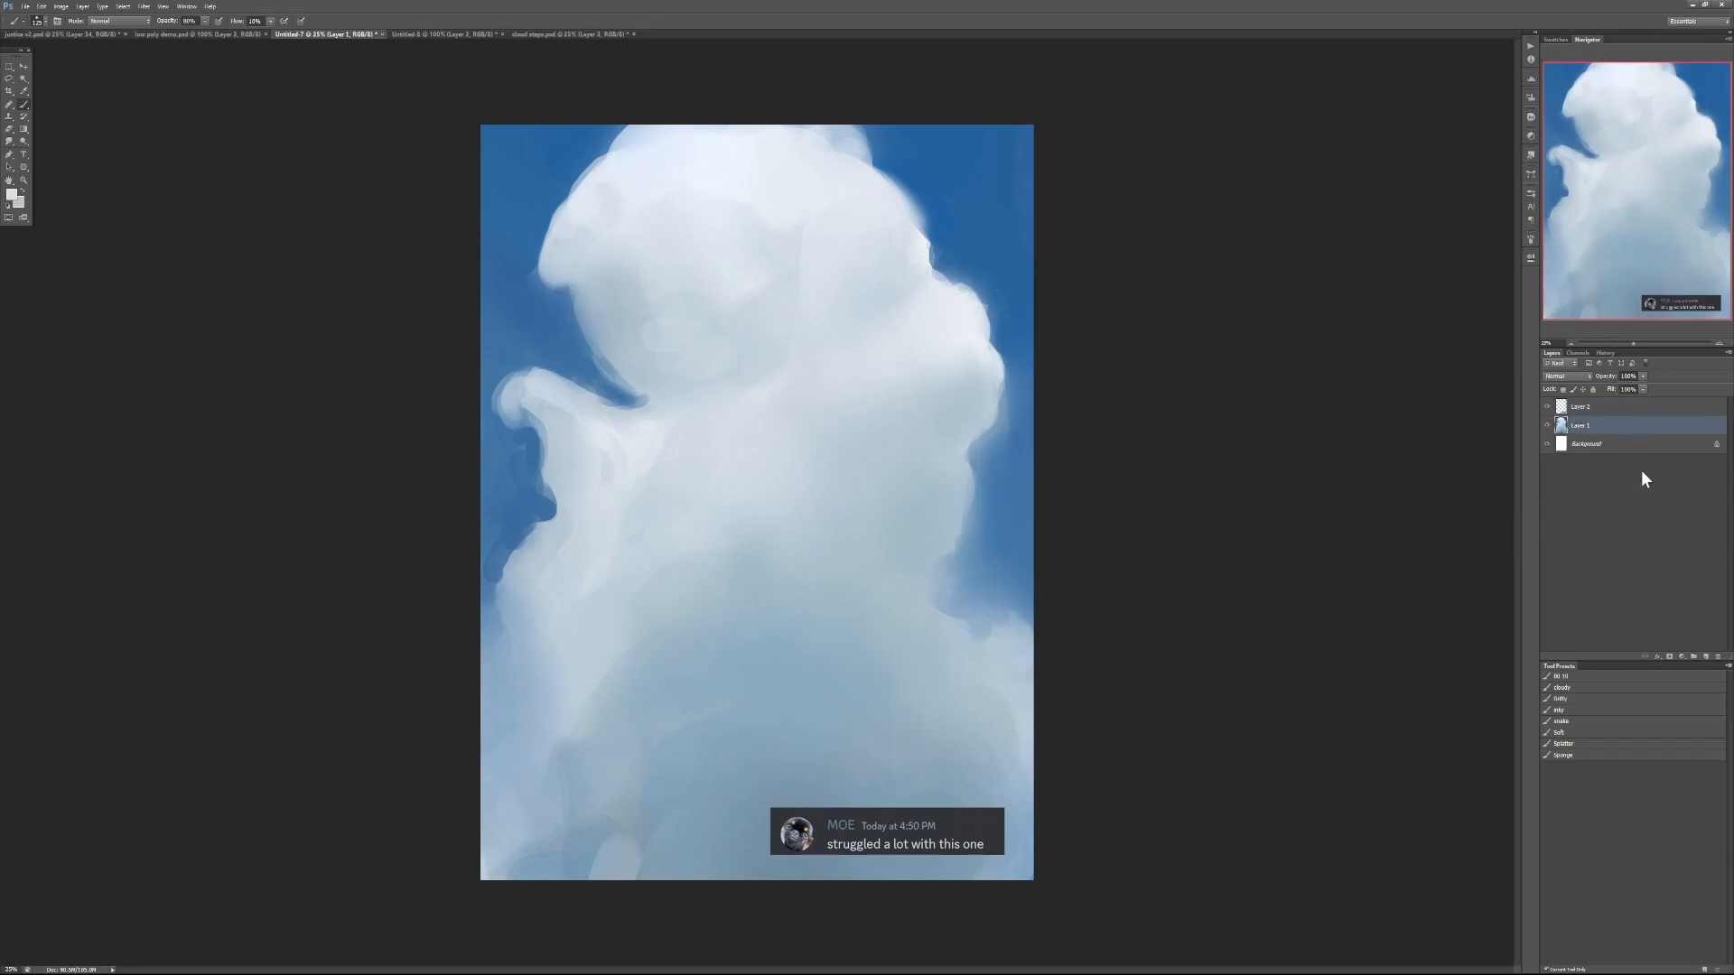
pyautogui.click(1704, 657)
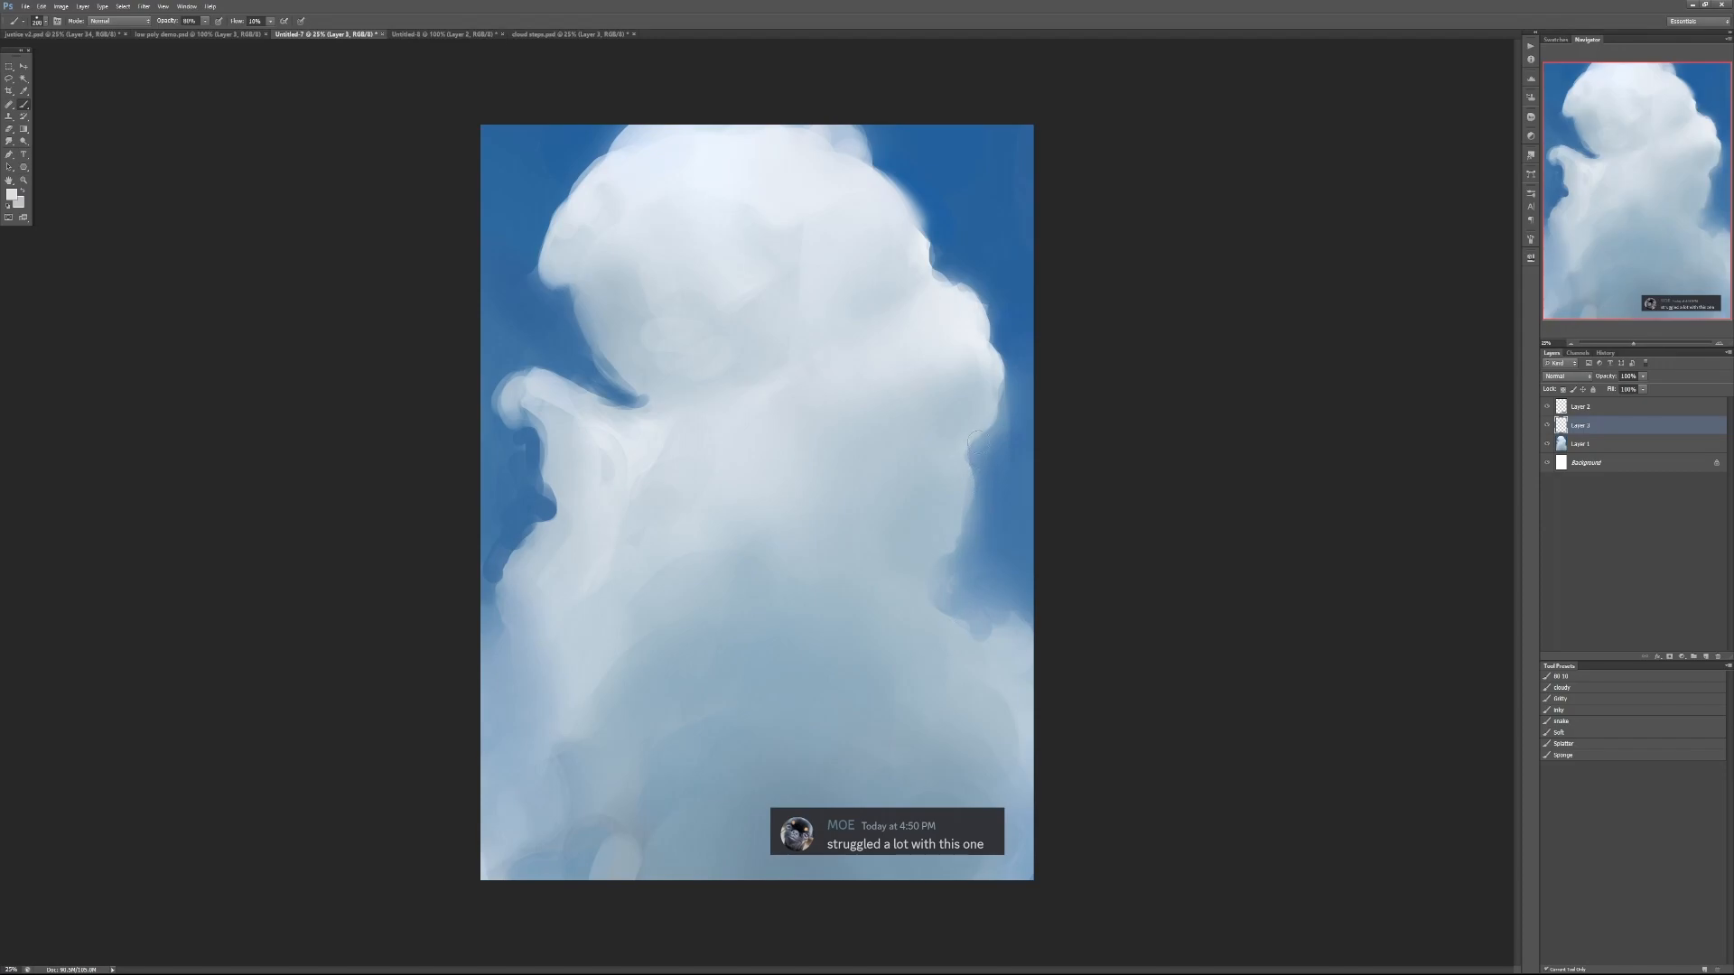
pyautogui.moveTo(632, 447)
pyautogui.mouseDown()
pyautogui.moveTo(623, 500)
pyautogui.moveTo(632, 434)
pyautogui.mouseUp()
pyautogui.keyDown('alt'); pyautogui.click(727, 756); pyautogui.keyUp('alt')
pyautogui.press('3')
pyautogui.moveTo(734, 368)
pyautogui.mouseDown()
pyautogui.moveTo(781, 293)
pyautogui.moveTo(761, 337)
pyautogui.moveTo(719, 346)
pyautogui.moveTo(747, 321)
pyautogui.moveTo(757, 269)
pyautogui.moveTo(810, 266)
pyautogui.moveTo(721, 351)
pyautogui.mouseUp()
pyautogui.press('2')
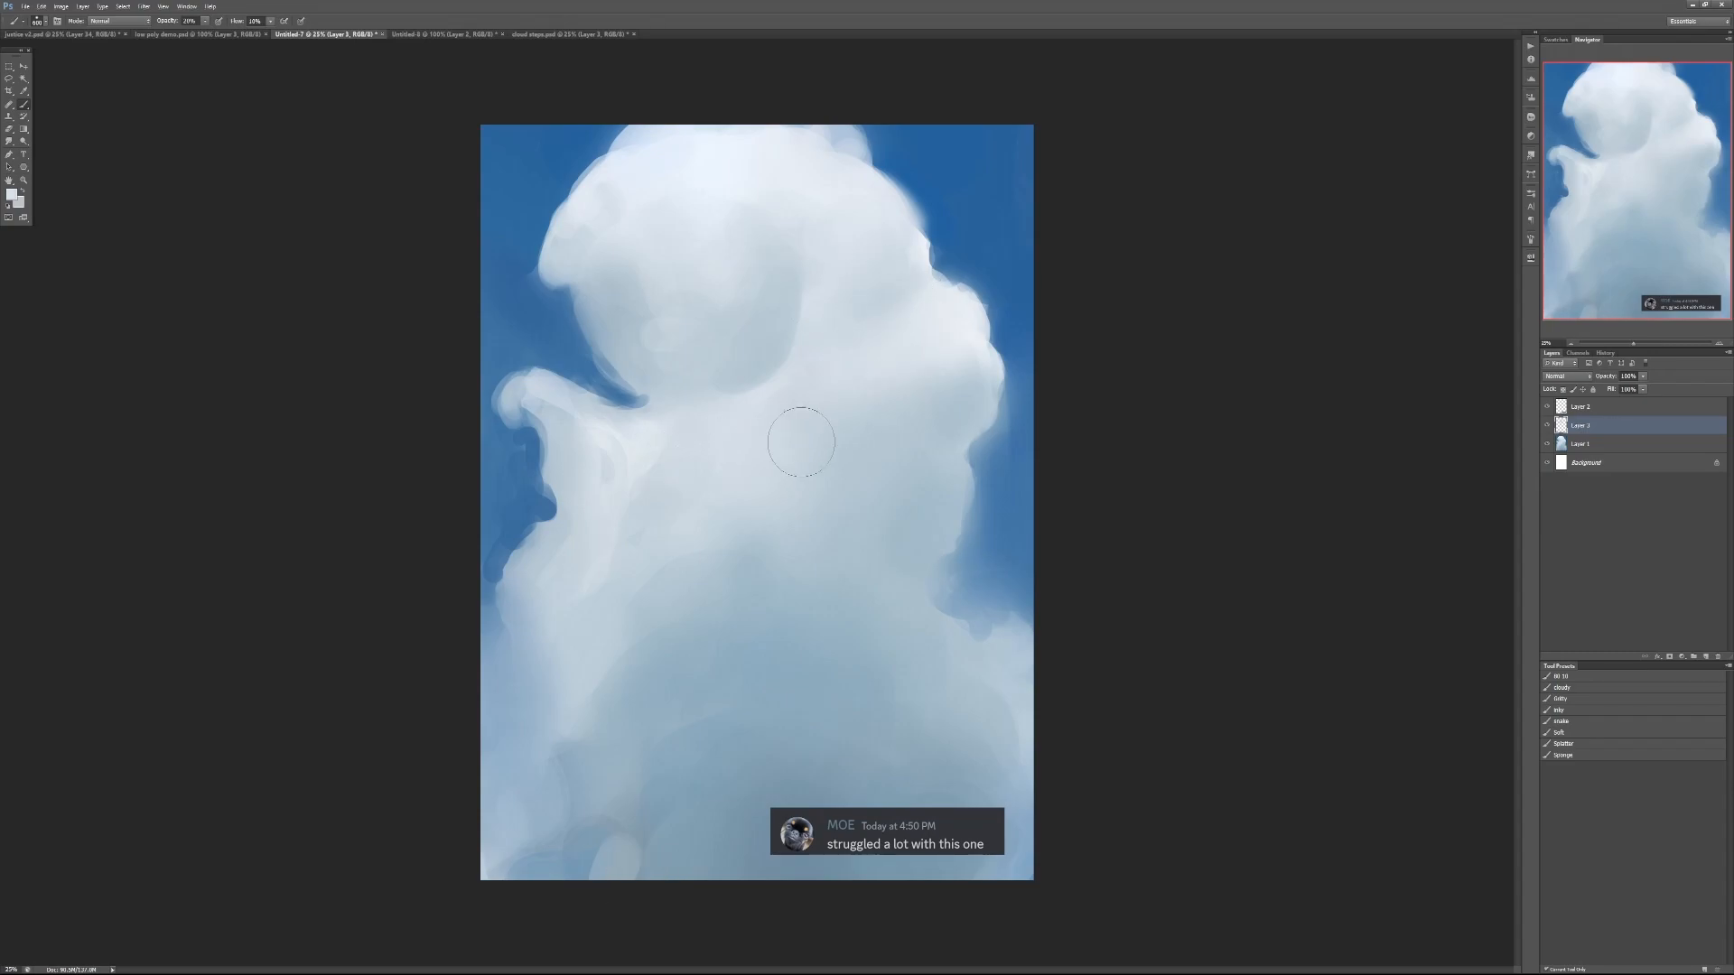
# Paint light rounded puffs below the upper lobe and along its shadow's right edge at 50% and 80% opacity
pyautogui.press('5')
pyautogui.moveTo(798, 445); pyautogui.dragTo(838, 480)
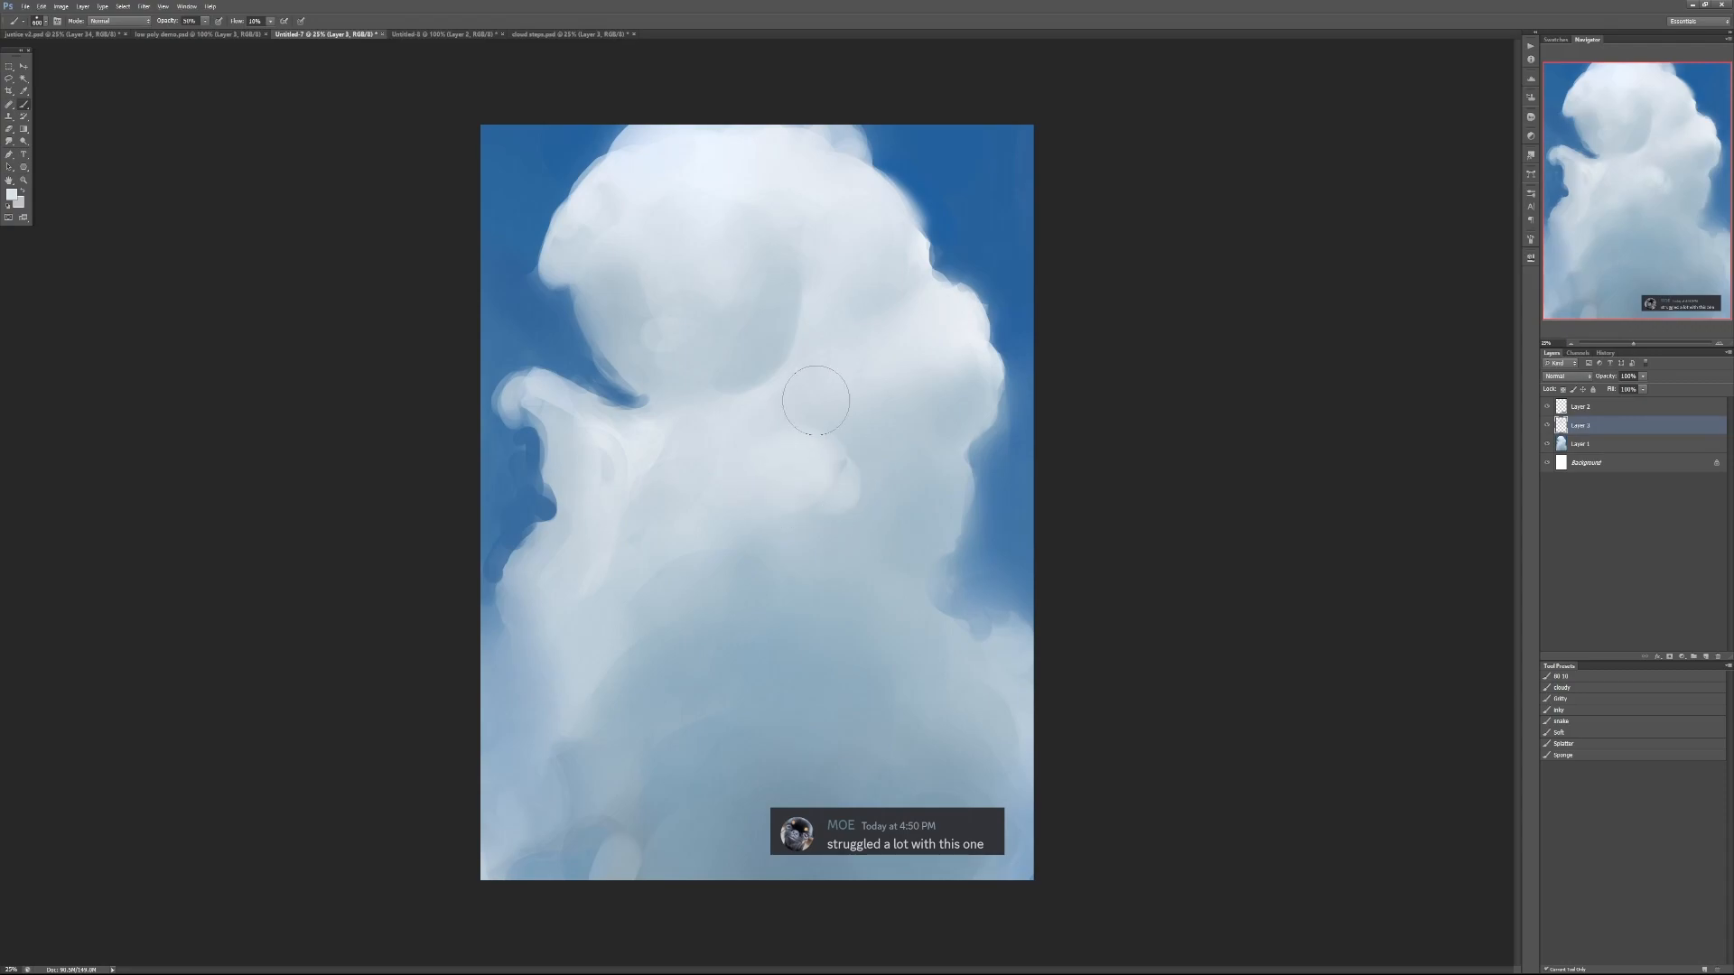
pyautogui.press('8')
pyautogui.moveTo(799, 341)
pyautogui.mouseDown()
pyautogui.moveTo(817, 318)
pyautogui.moveTo(792, 334)
pyautogui.mouseUp()
pyautogui.moveTo(817, 275); pyautogui.dragTo(794, 266)
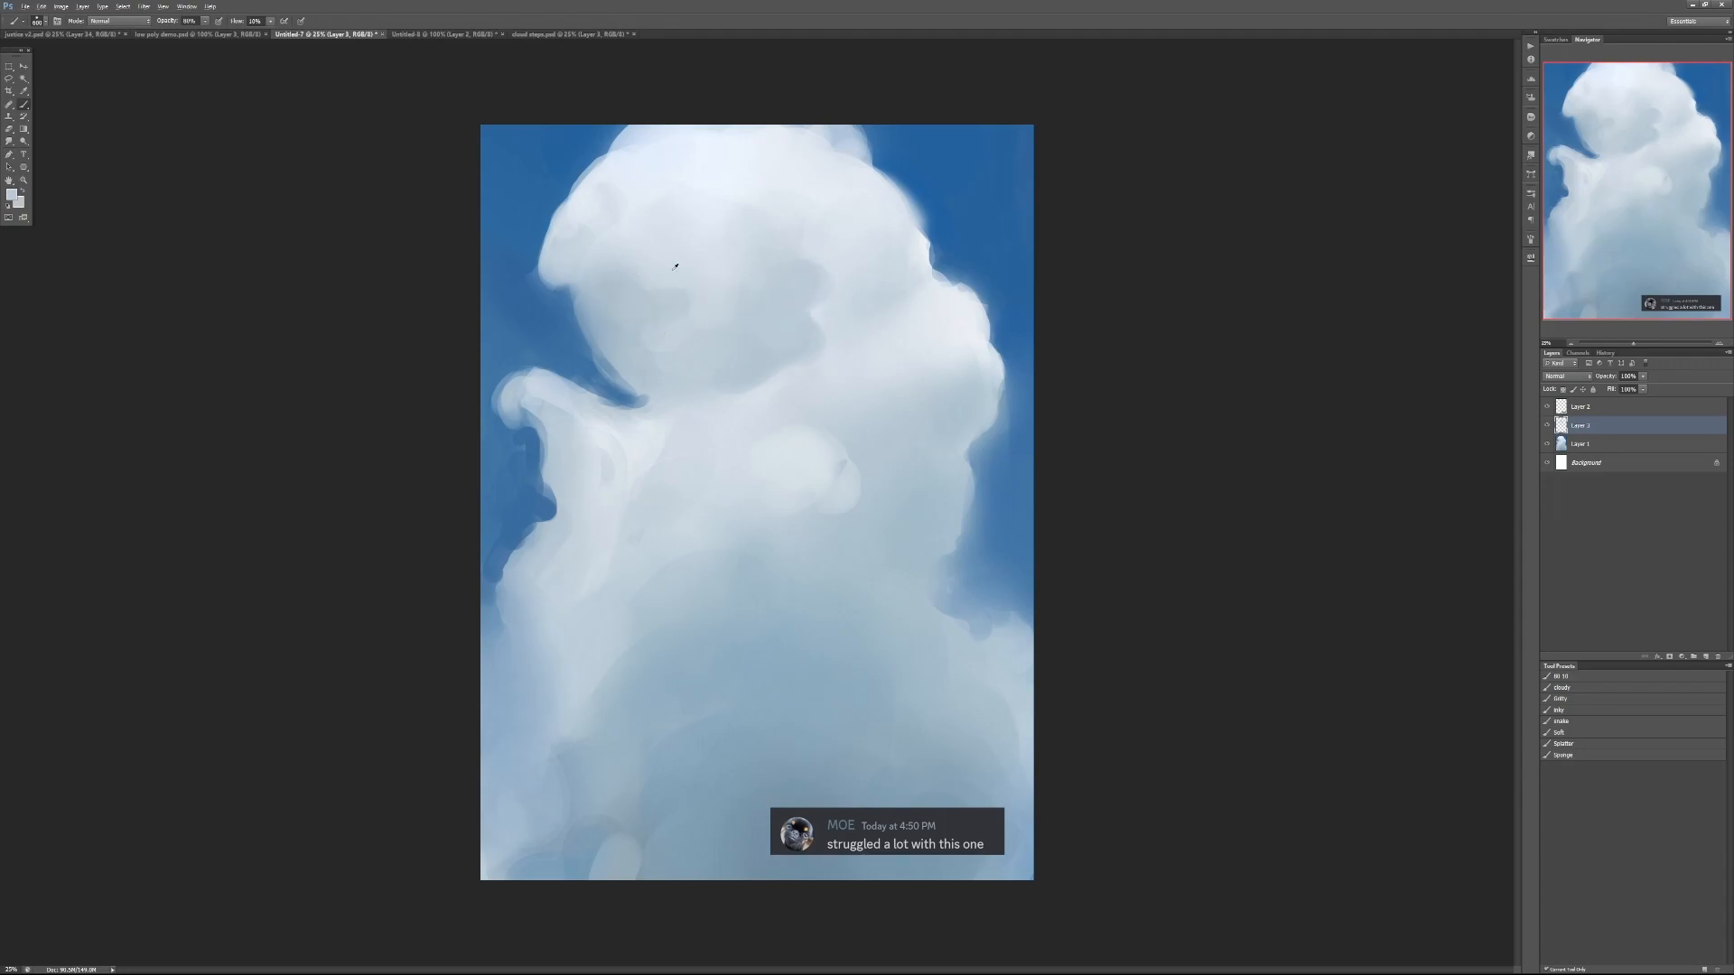
# Model a lighter form inside the upper lobe's shadow and blend its lower edge at 30% opacity
pyautogui.press('3')
pyautogui.moveTo(668, 316)
pyautogui.mouseDown()
pyautogui.moveTo(632, 323)
pyautogui.moveTo(677, 321)
pyautogui.moveTo(645, 340)
pyautogui.moveTo(691, 344)
pyautogui.moveTo(682, 402)
pyautogui.mouseUp()
pyautogui.keyDown('alt'); pyautogui.click(632, 359); pyautogui.keyUp('alt')
pyautogui.moveTo(633, 278)
pyautogui.mouseDown()
pyautogui.moveTo(754, 282)
pyautogui.moveTo(789, 351)
pyautogui.moveTo(734, 423)
pyautogui.moveTo(762, 418)
pyautogui.moveTo(767, 386)
pyautogui.moveTo(731, 549)
pyautogui.moveTo(716, 538)
pyautogui.moveTo(770, 424)
pyautogui.moveTo(746, 391)
pyautogui.moveTo(720, 398)
pyautogui.moveTo(745, 397)
pyautogui.moveTo(731, 384)
pyautogui.moveTo(749, 388)
pyautogui.moveTo(711, 452)
pyautogui.mouseUp()
# Refine the central puffs and soften the shading beside the upper lobe and on the cloud's right side at 50% opacity
pyautogui.press('5')
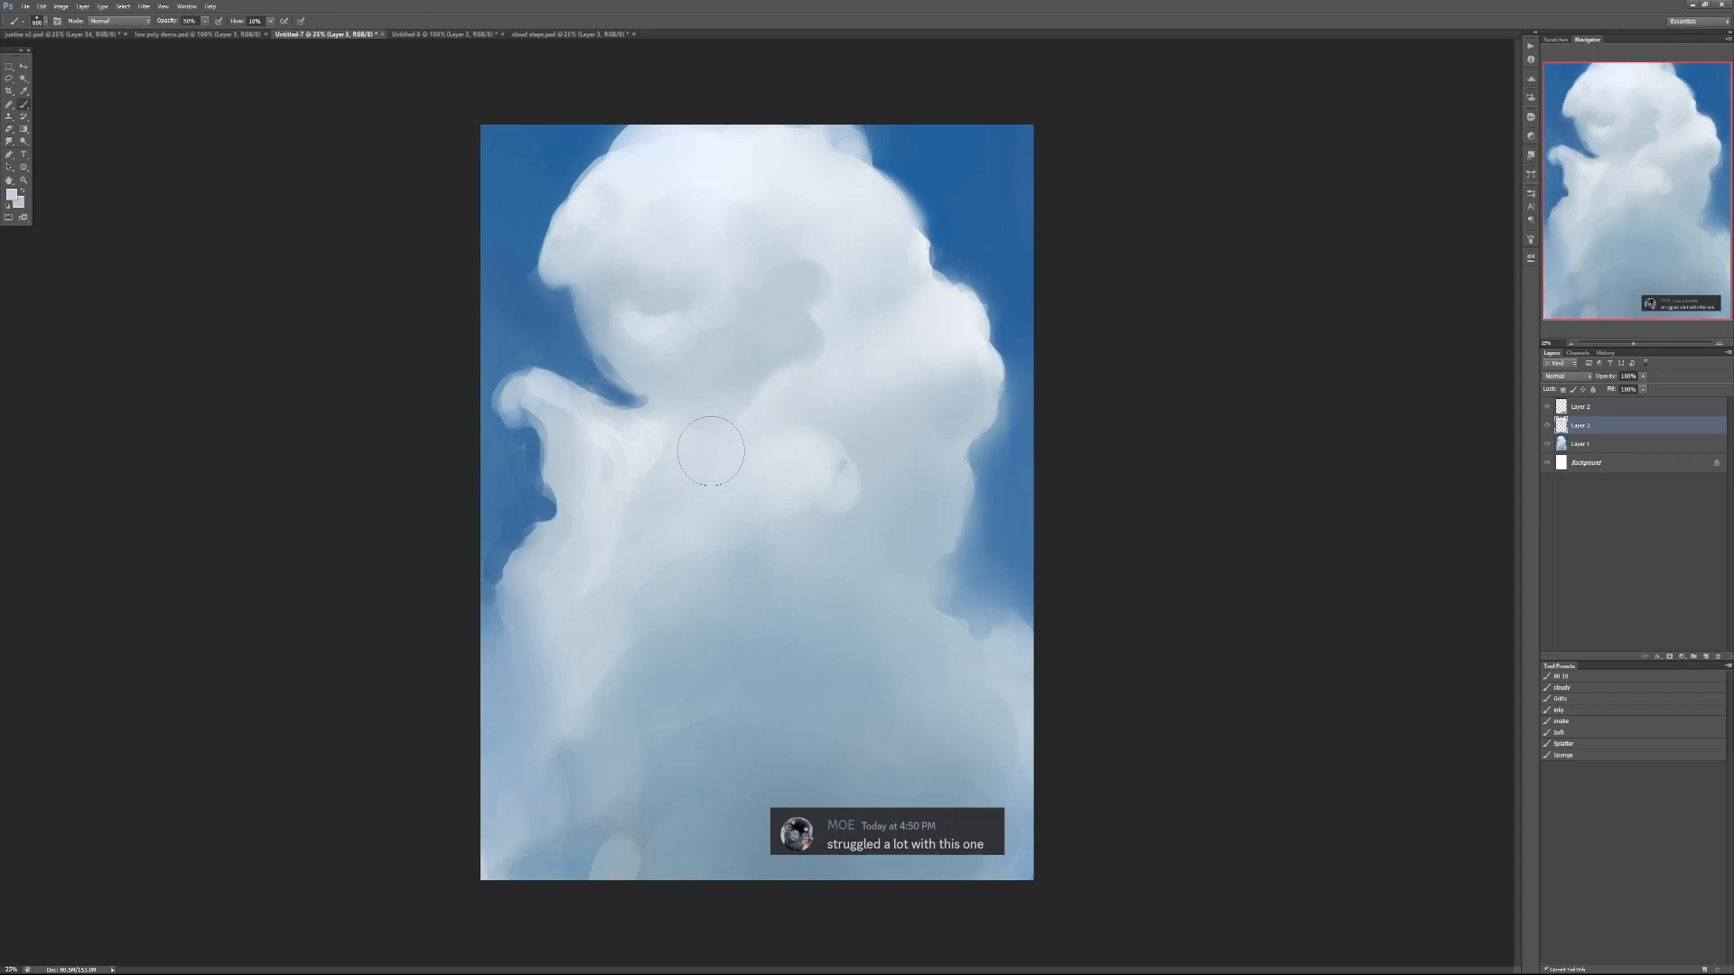
pyautogui.moveTo(809, 498)
pyautogui.mouseDown()
pyautogui.moveTo(827, 468)
pyautogui.moveTo(808, 489)
pyautogui.moveTo(823, 466)
pyautogui.moveTo(804, 495)
pyautogui.moveTo(807, 476)
pyautogui.moveTo(765, 498)
pyautogui.moveTo(807, 492)
pyautogui.moveTo(811, 457)
pyautogui.mouseUp()
pyautogui.keyDown('alt'); pyautogui.click(804, 474); pyautogui.keyUp('alt')
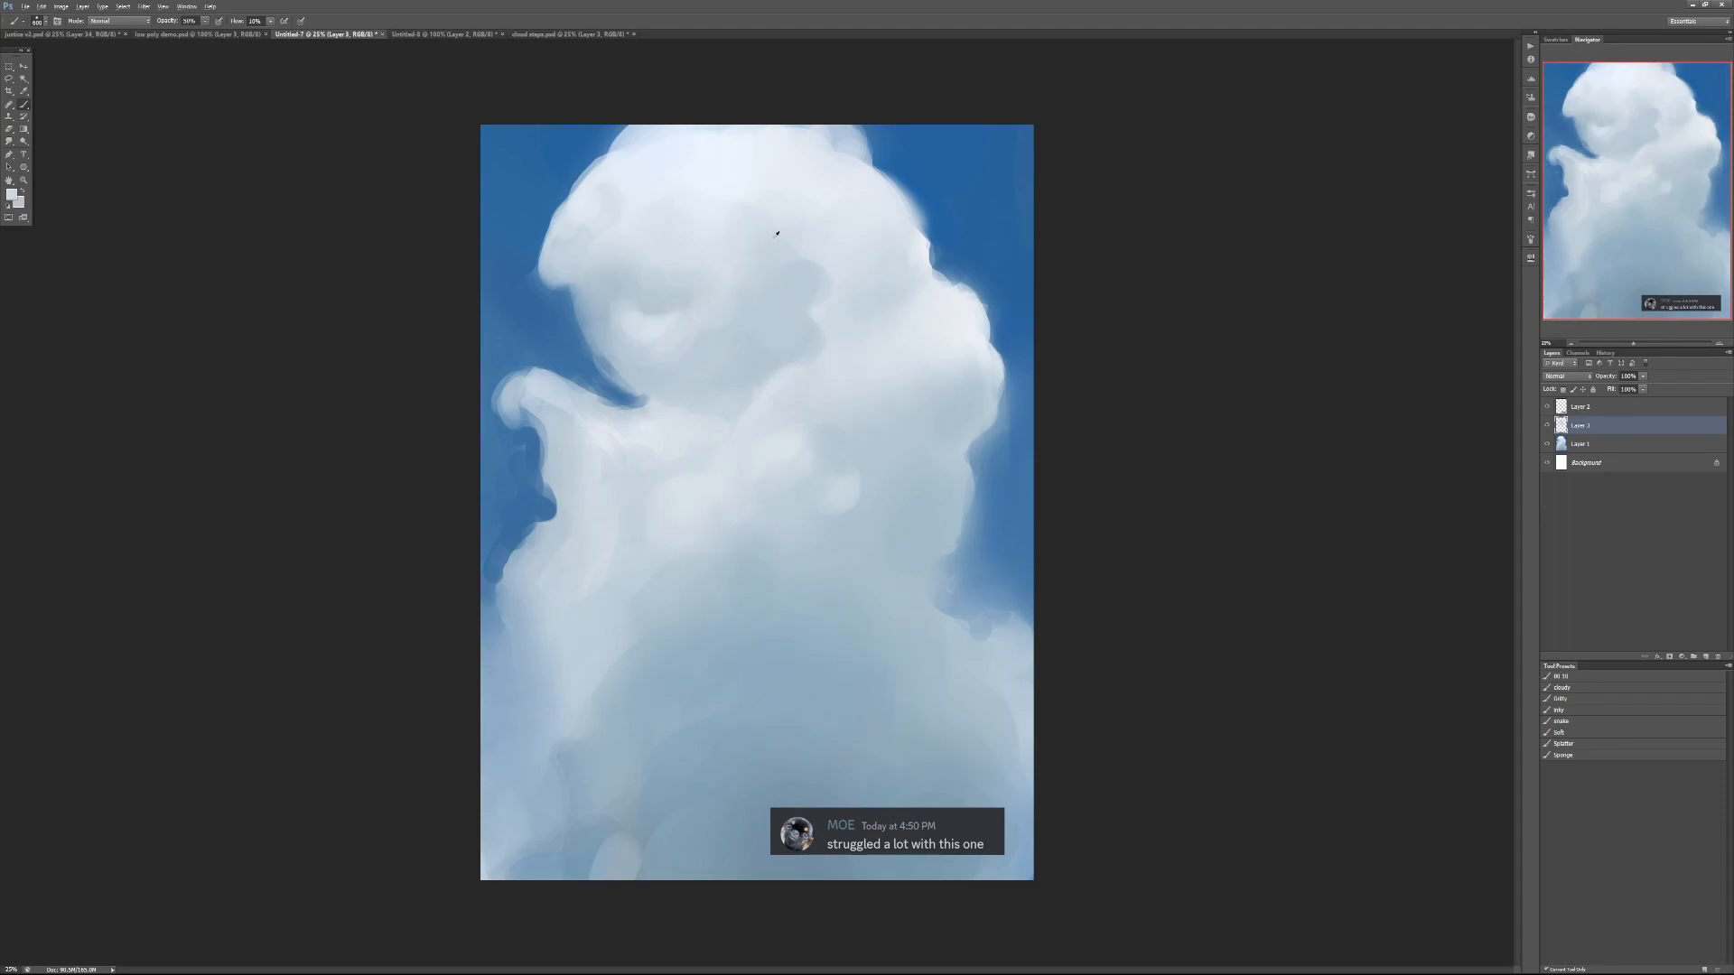
pyautogui.moveTo(825, 241)
pyautogui.mouseDown()
pyautogui.moveTo(792, 287)
pyautogui.moveTo(784, 266)
pyautogui.moveTo(799, 292)
pyautogui.mouseUp()
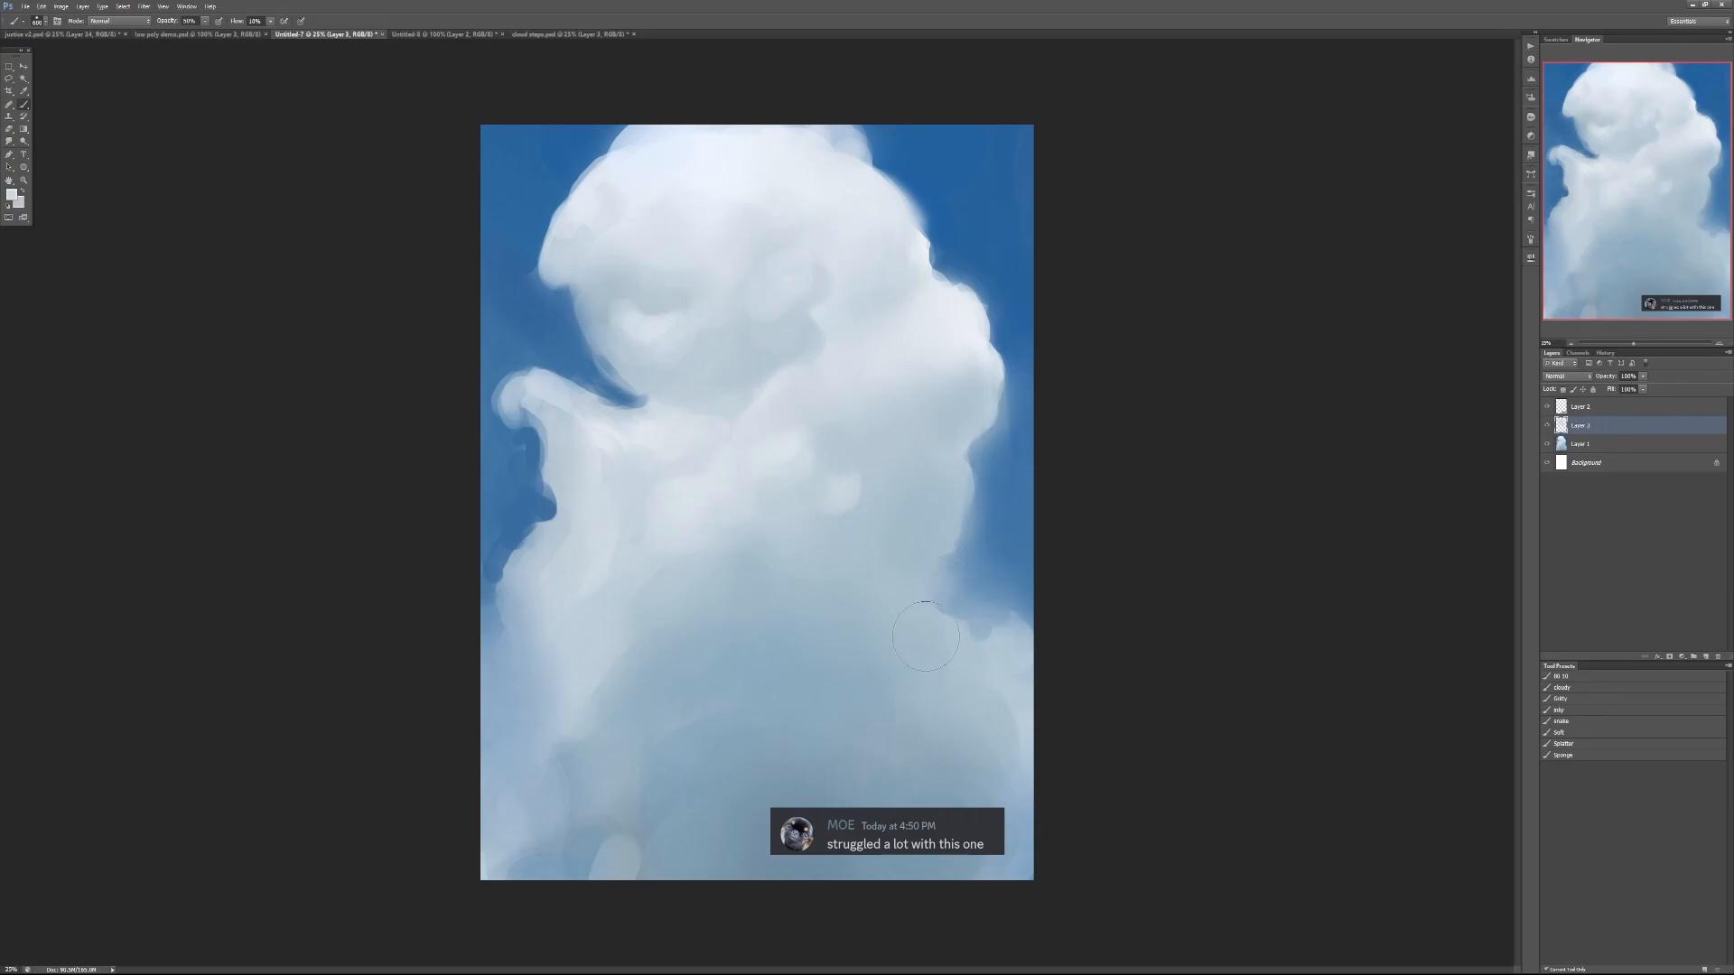
pyautogui.moveTo(838, 398); pyautogui.dragTo(941, 388)
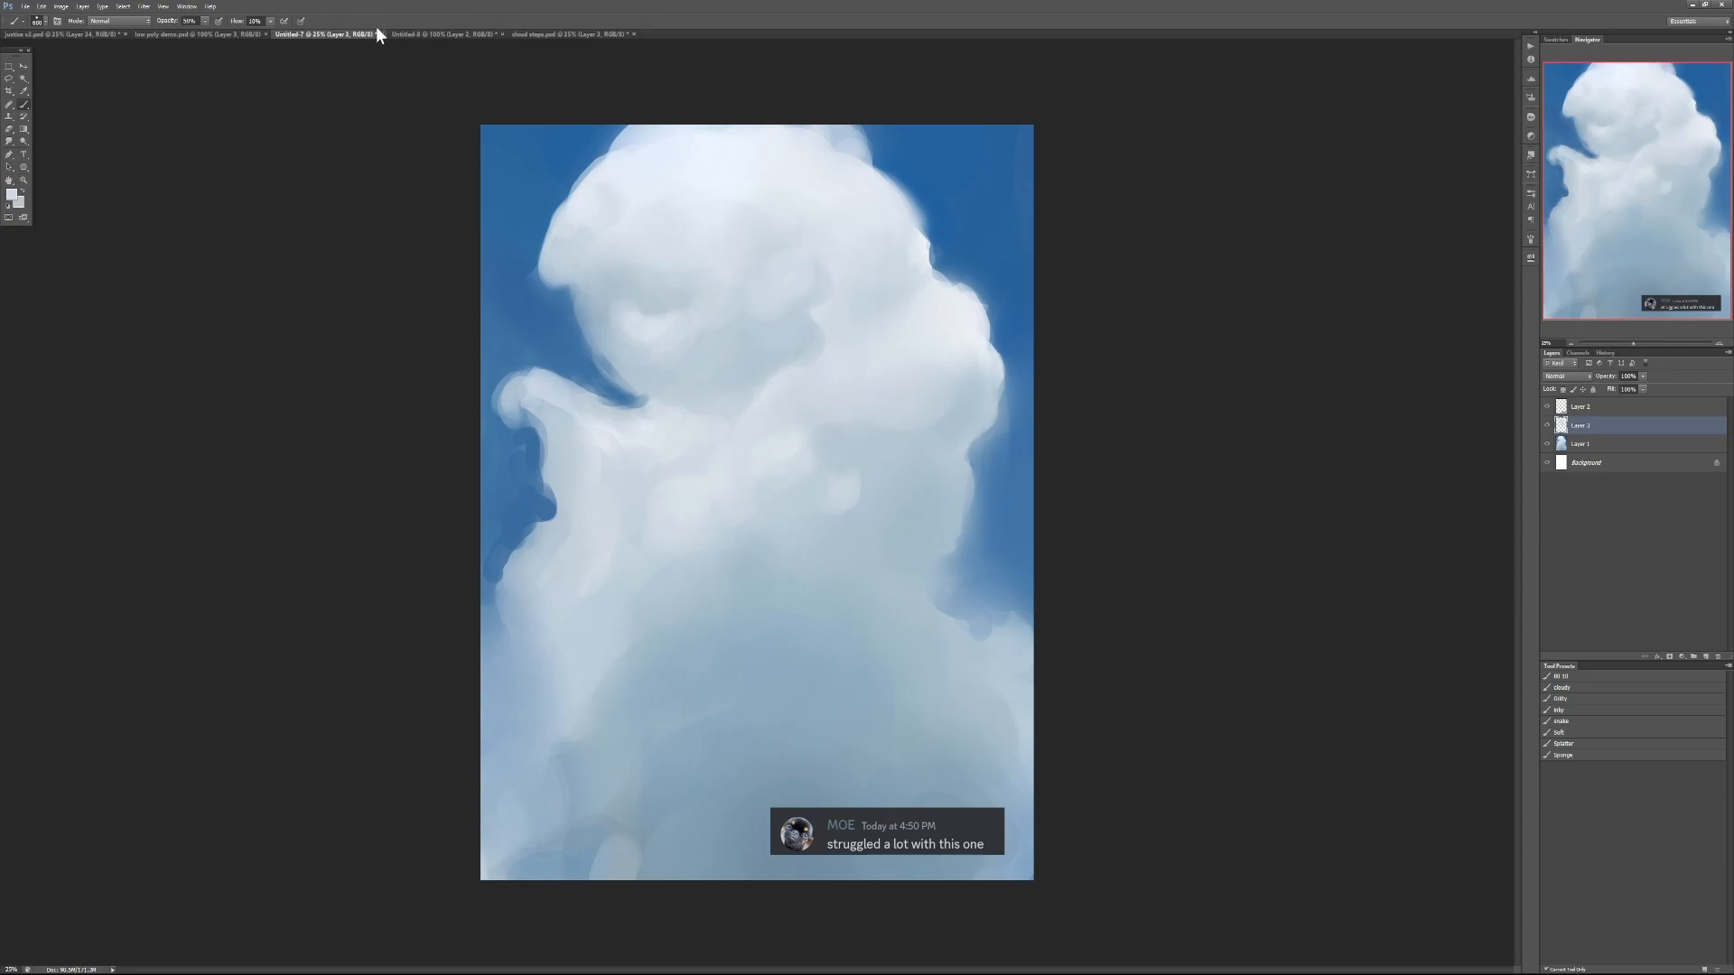
# Close Untitled-7 without saving its changes and bring up the Untitled-8 sunset cloud painting
pyautogui.click(382, 35)
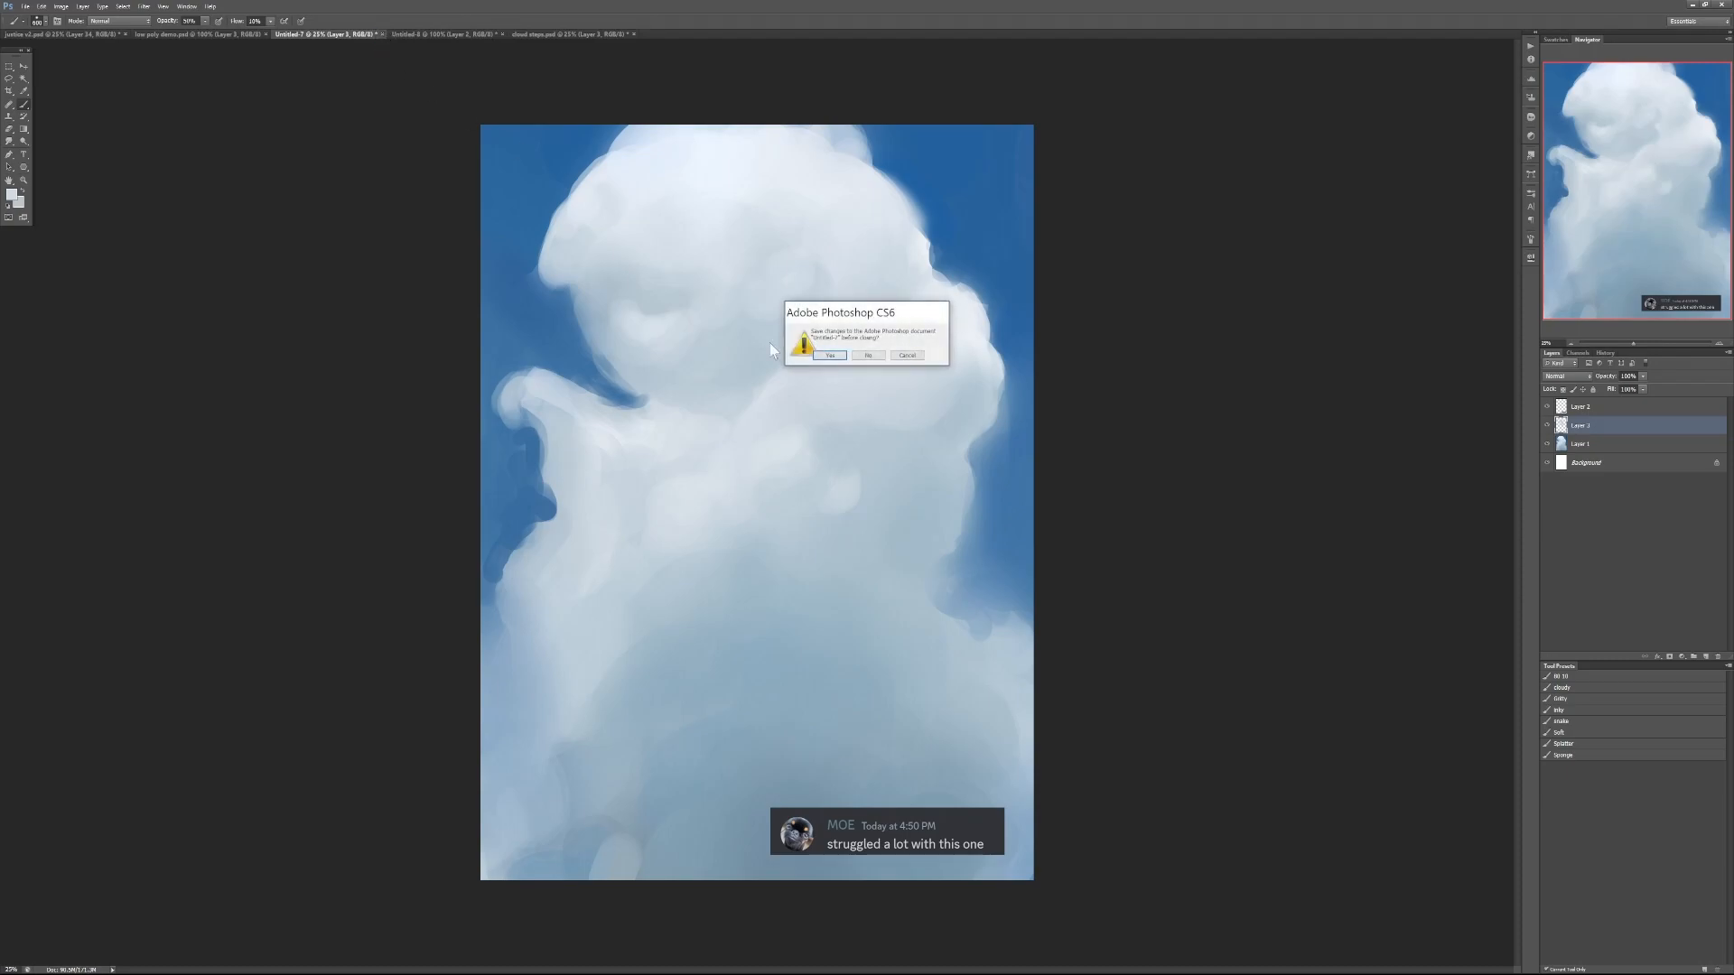
pyautogui.click(875, 359)
pyautogui.click(343, 33)
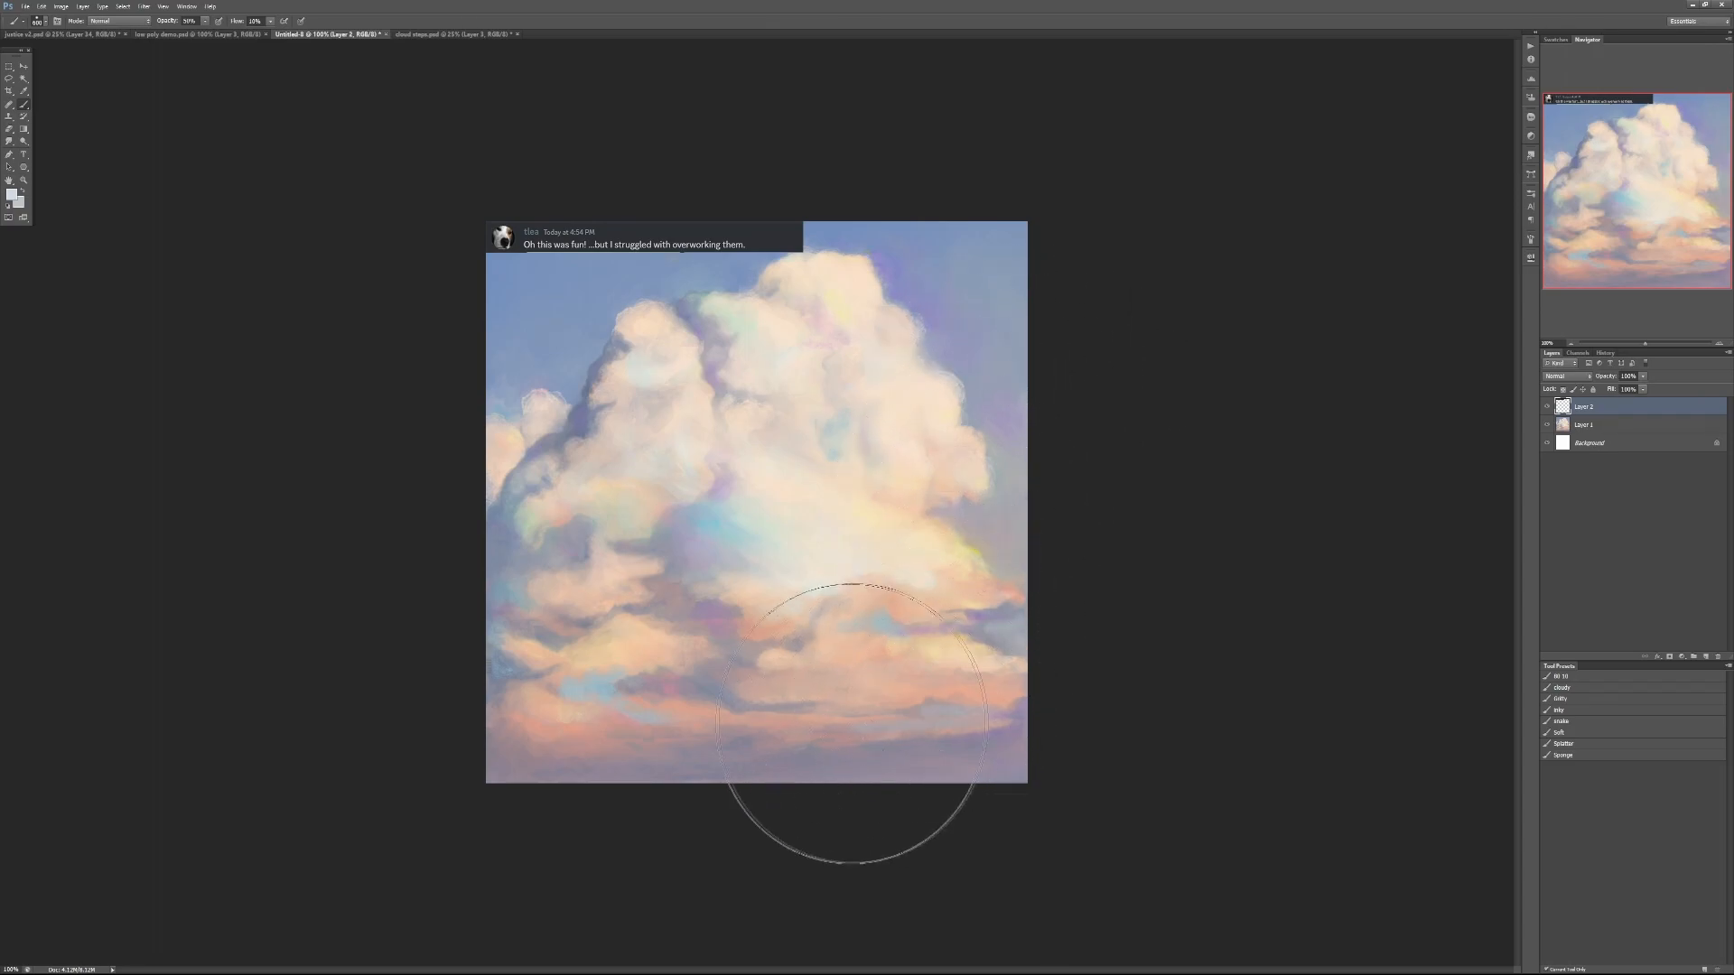
# Examine the sunset painting's main cloud and lower cloud bands up close, with Layer 1 selected and a smaller brush
pyautogui.click(1579, 429)
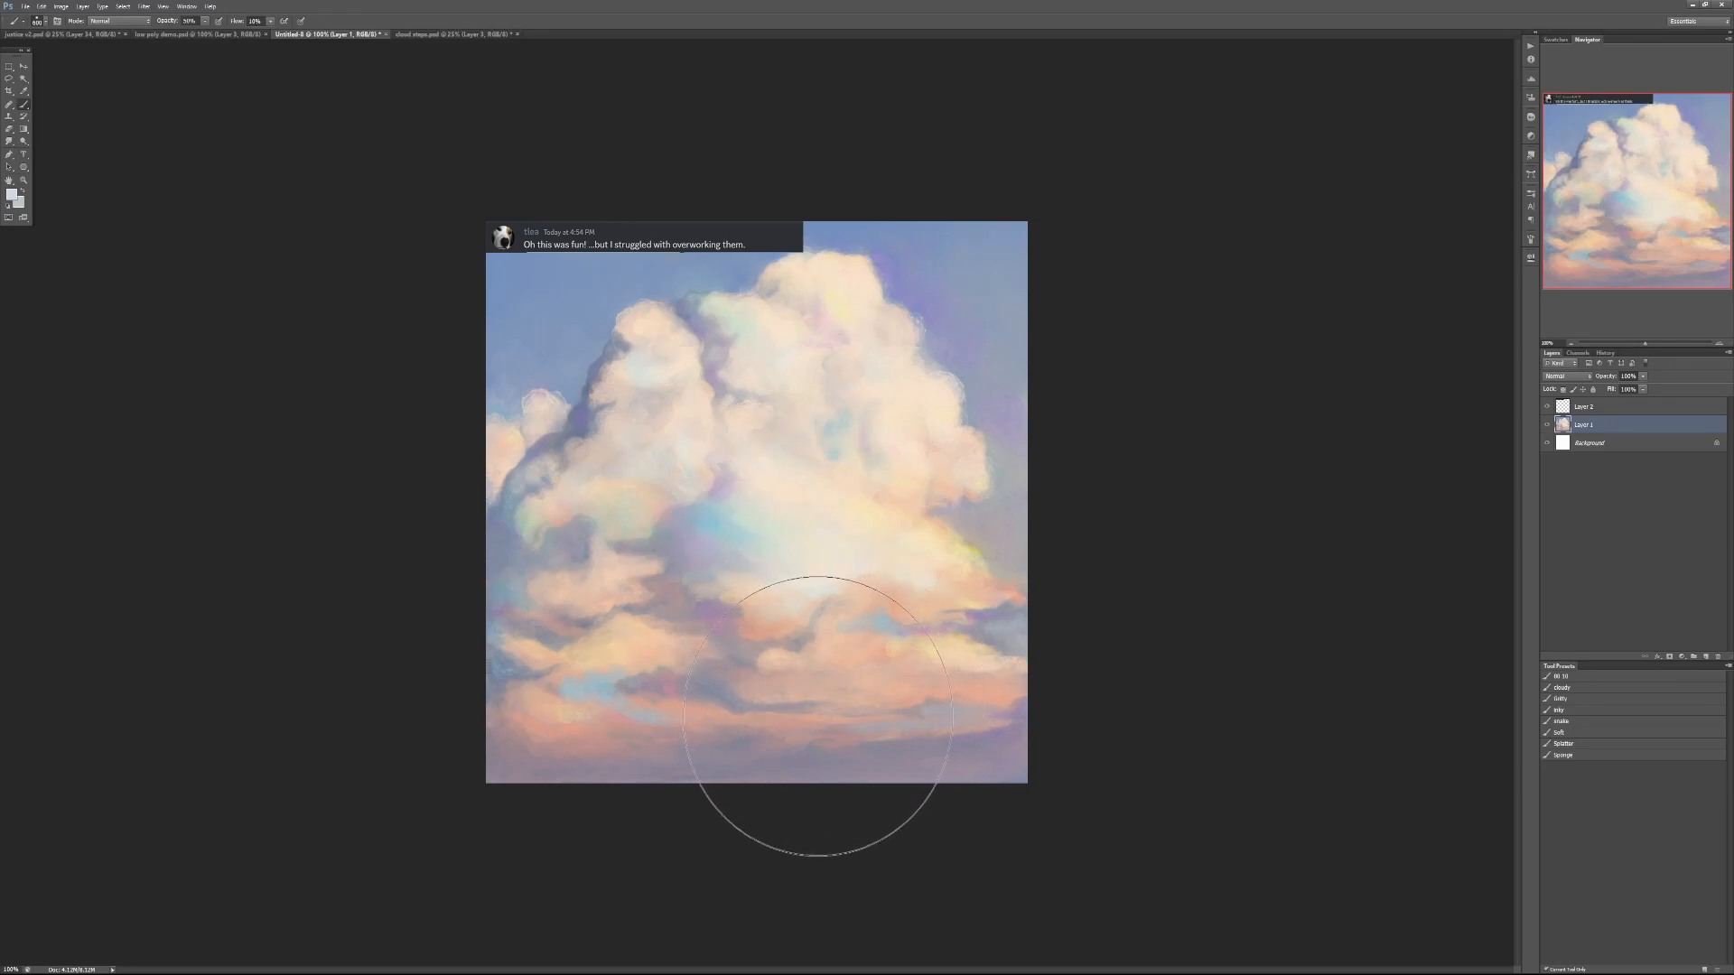
pyautogui.press('[')
pyautogui.press('[')
pyautogui.press('[')
pyautogui.press('[')
pyautogui.press('[')
pyautogui.press('[')
pyautogui.press('[')
pyautogui.press('[')
pyautogui.press('[')
pyautogui.keyDown('ctrl'); pyautogui.click(868, 602); pyautogui.keyUp('ctrl')
pyautogui.moveTo(805, 496); pyautogui.dragTo(946, 693)
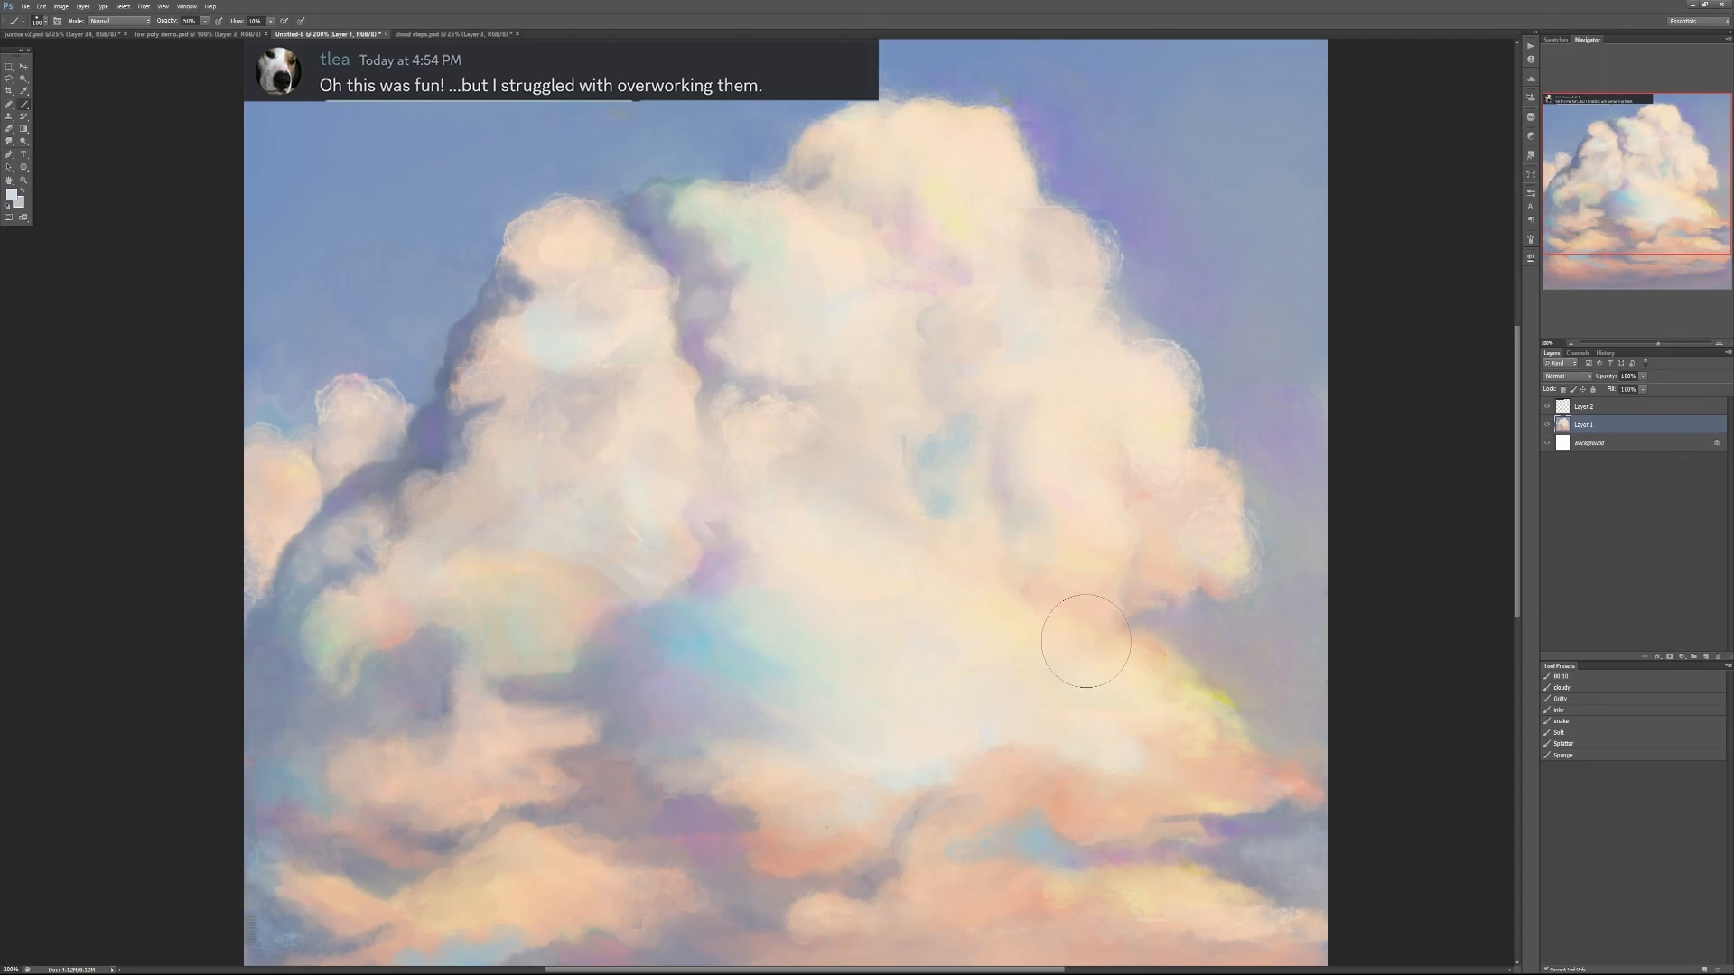
pyautogui.moveTo(1012, 639); pyautogui.dragTo(955, 550)
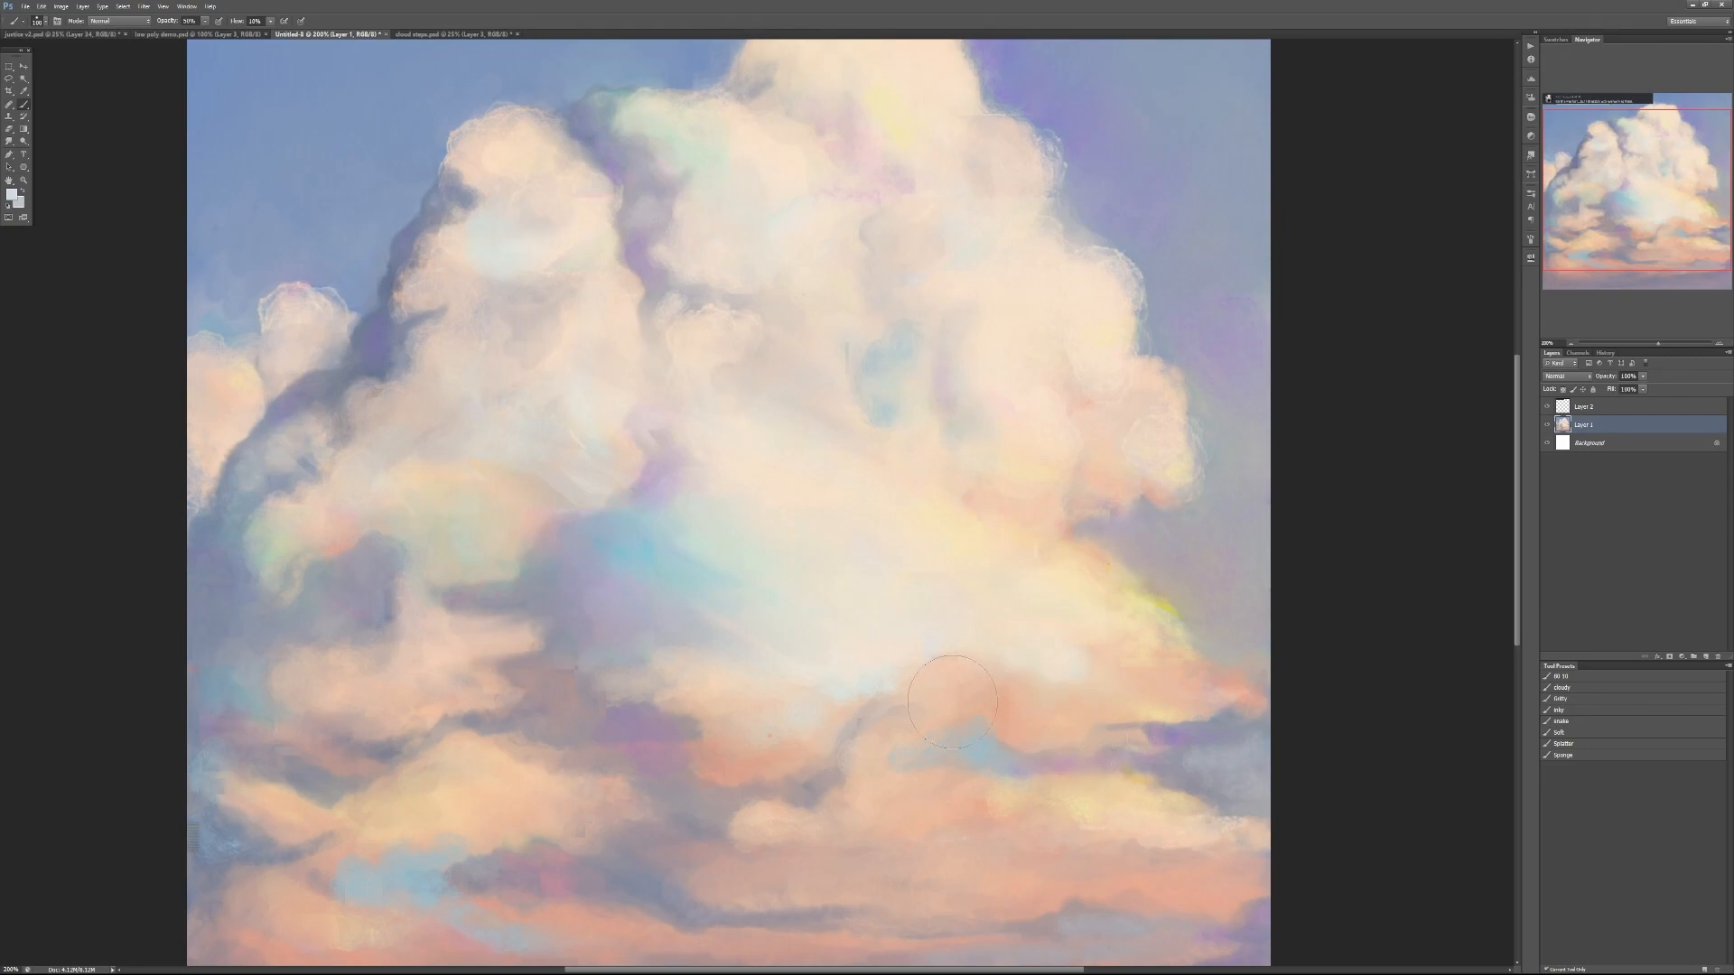
pyautogui.keyDown('alt'); pyautogui.click(694, 707); pyautogui.keyUp('alt')
pyautogui.moveTo(982, 636); pyautogui.dragTo(968, 682)
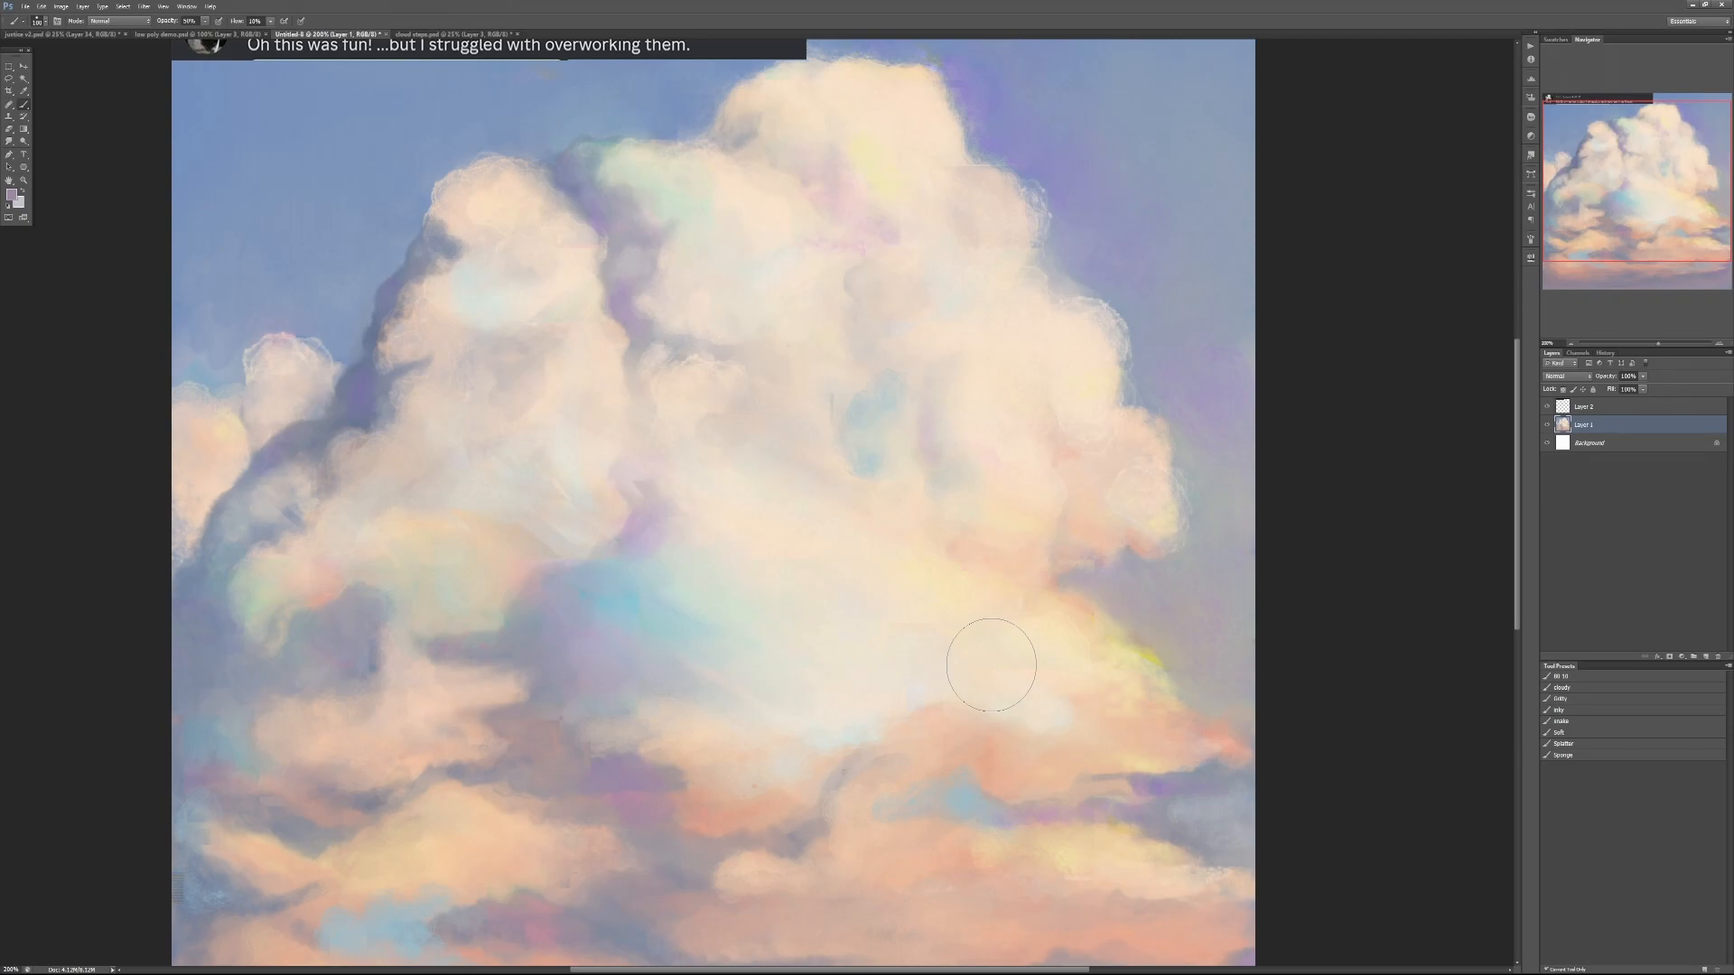
# Outline the small puff at the main cloud's lower-right edge with a thin white brush stroke
pyautogui.moveTo(960, 232)
pyautogui.mouseDown()
pyautogui.moveTo(956, 361)
pyautogui.moveTo(985, 322)
pyautogui.moveTo(948, 336)
pyautogui.moveTo(971, 343)
pyautogui.mouseUp()
pyautogui.scroll(2, 1102, 317)
pyautogui.moveTo(1137, 377)
pyautogui.mouseDown()
pyautogui.moveTo(1088, 374)
pyautogui.moveTo(1131, 441)
pyautogui.moveTo(1131, 535)
pyautogui.moveTo(1172, 531)
pyautogui.moveTo(1204, 581)
pyautogui.mouseUp()
pyautogui.press('d')
pyautogui.press('x')
pyautogui.press('[')
pyautogui.press('[')
pyautogui.press('[')
pyautogui.press('[')
pyautogui.press('[')
pyautogui.press('[')
pyautogui.press('[')
pyautogui.moveTo(1124, 687)
pyautogui.mouseDown()
pyautogui.moveTo(1141, 668)
pyautogui.moveTo(1153, 720)
pyautogui.moveTo(1109, 682)
pyautogui.moveTo(1128, 614)
pyautogui.moveTo(1174, 614)
pyautogui.moveTo(1239, 634)
pyautogui.moveTo(1262, 695)
pyautogui.moveTo(1230, 748)
pyautogui.moveTo(1183, 750)
pyautogui.moveTo(1163, 710)
pyautogui.moveTo(1201, 668)
pyautogui.moveTo(1108, 668)
pyautogui.mouseUp()
pyautogui.moveTo(1212, 517); pyautogui.dragTo(1220, 695)
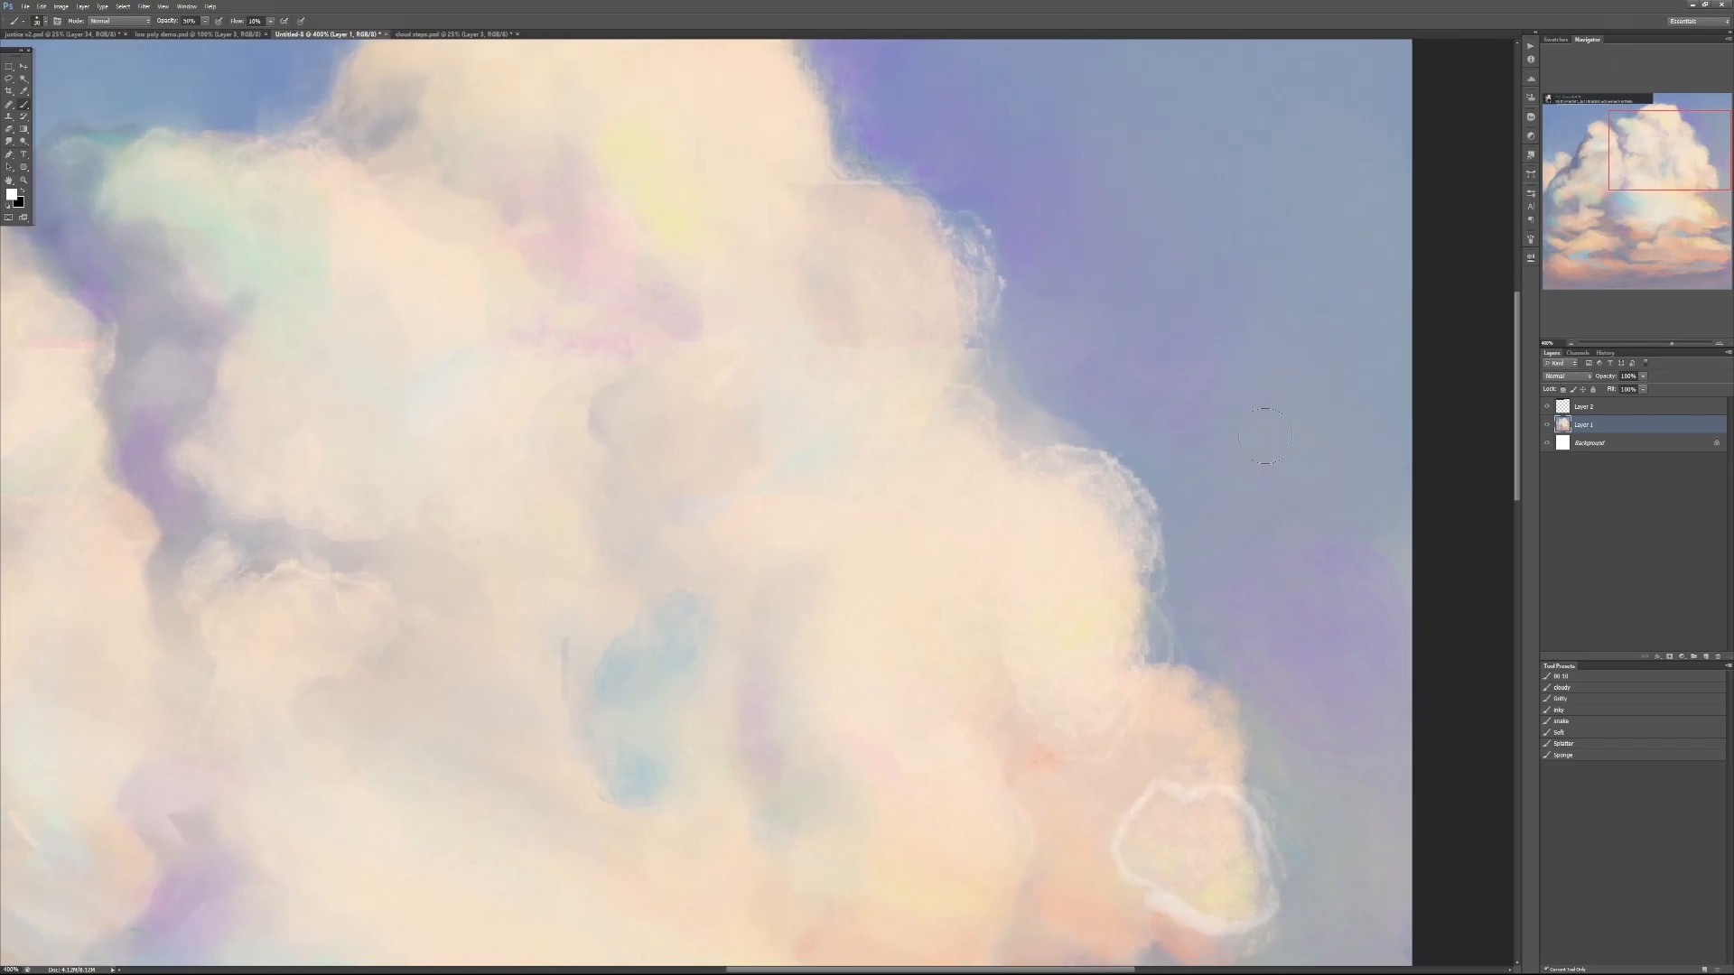
# Undo the white outline around the lower-right puff and reselect Layer 1
pyautogui.hotkey('ctrl', 'alt', 'z')
pyautogui.hotkey('ctrl', 'alt', 'z')
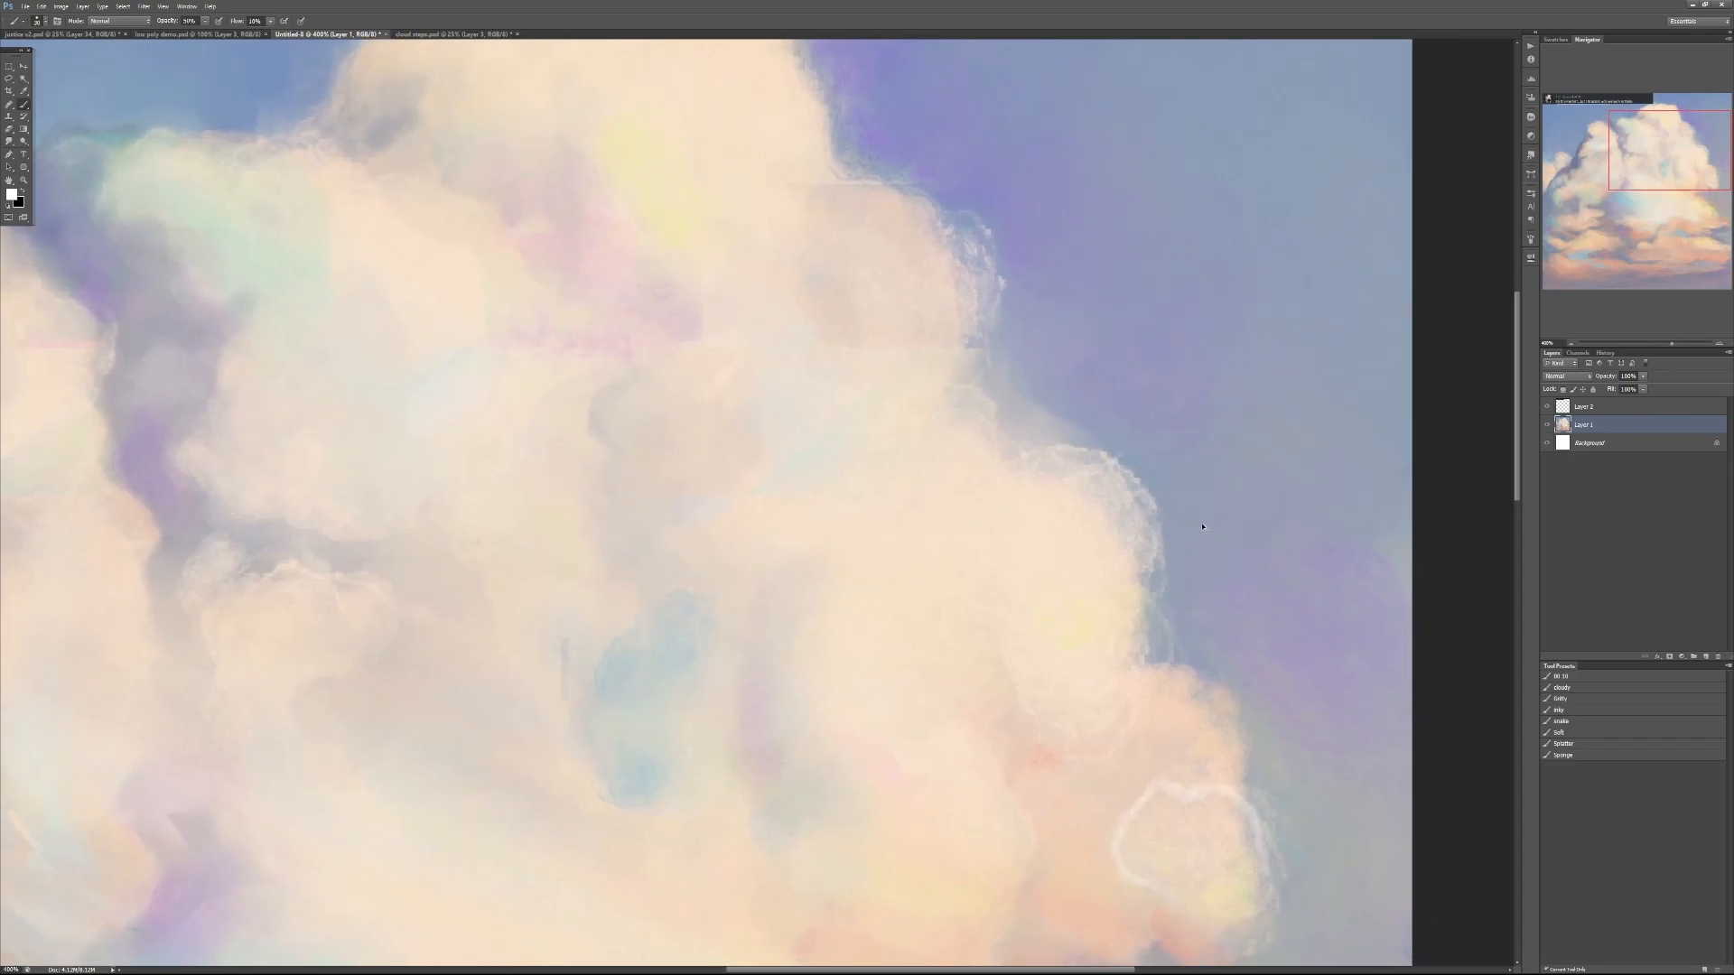
pyautogui.scroll(-1, 1217, 537)
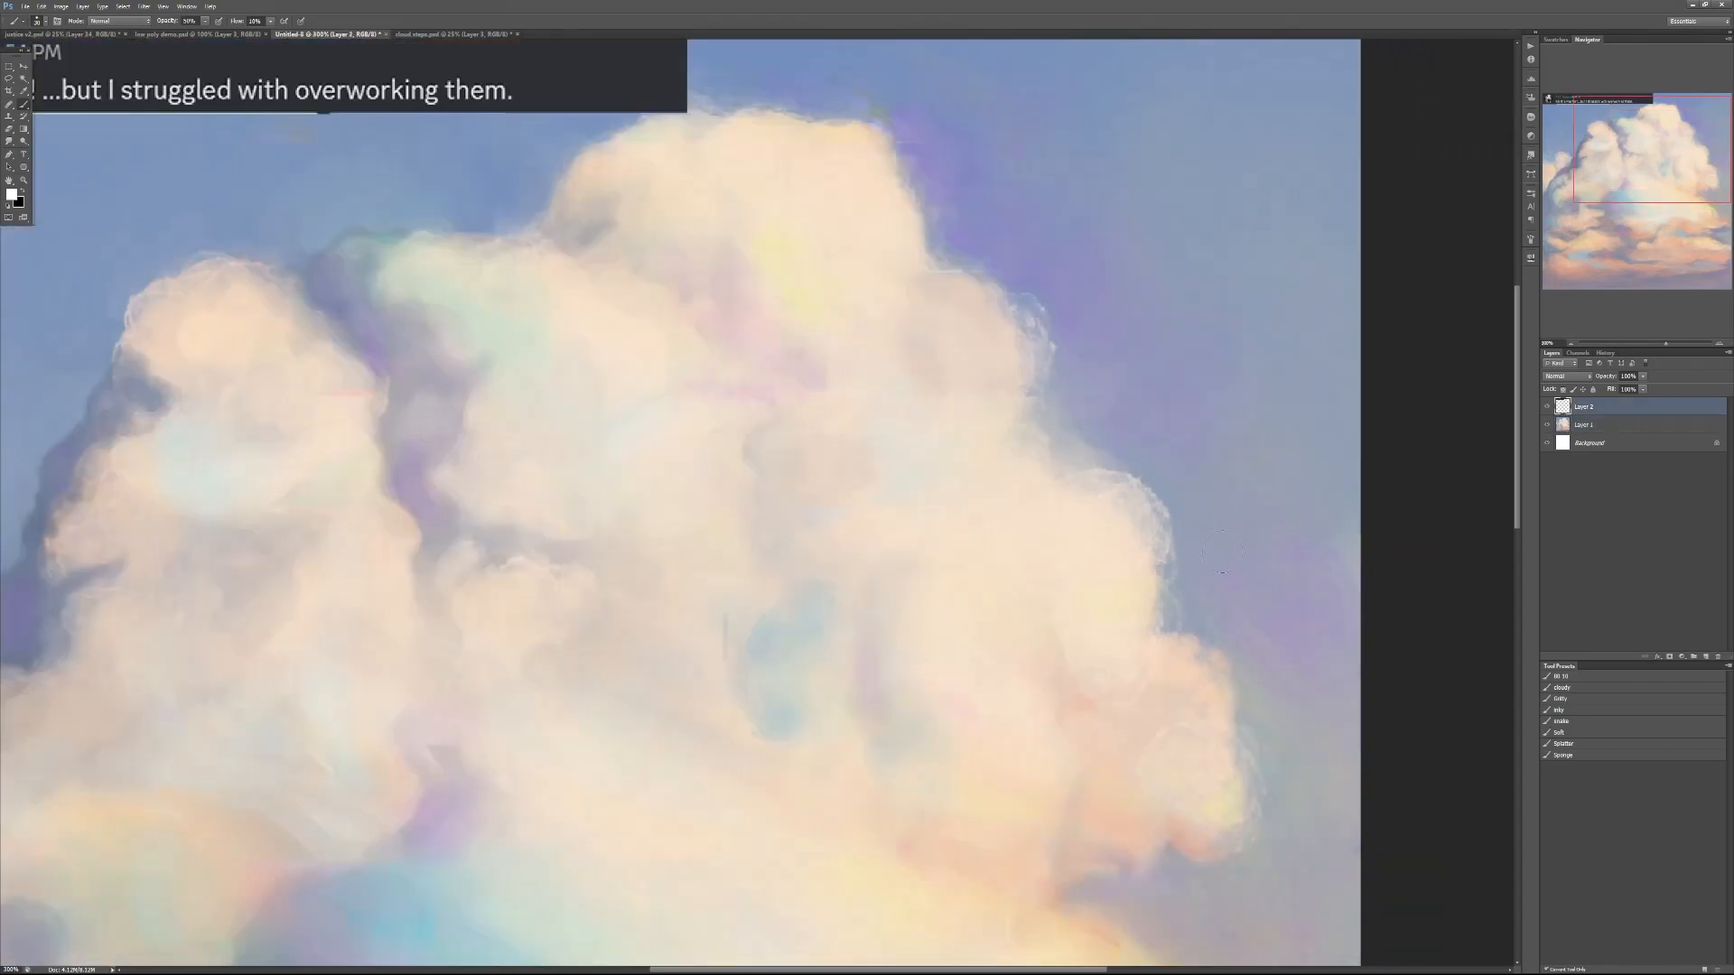
pyautogui.click(1595, 427)
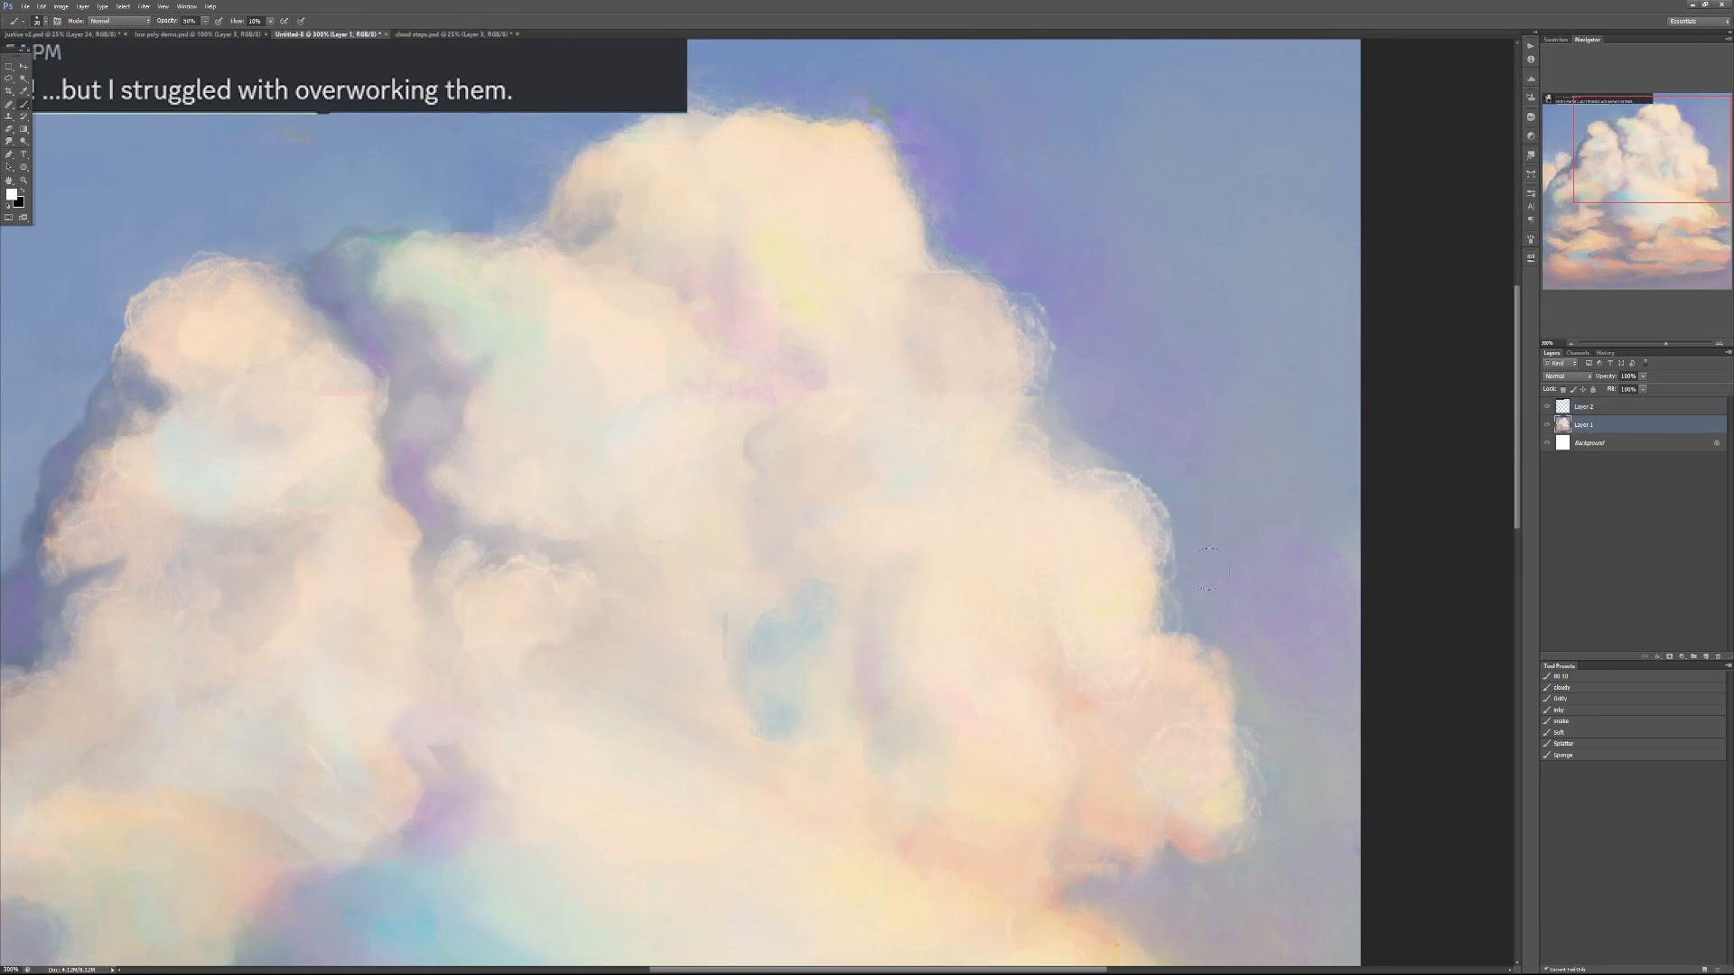
# Touch up the edges of the grey-purple shadow in the lower cloud bands with tones sampled beside the purple patch
pyautogui.moveTo(816, 847); pyautogui.dragTo(997, 524)
pyautogui.moveTo(889, 726); pyautogui.dragTo(994, 501)
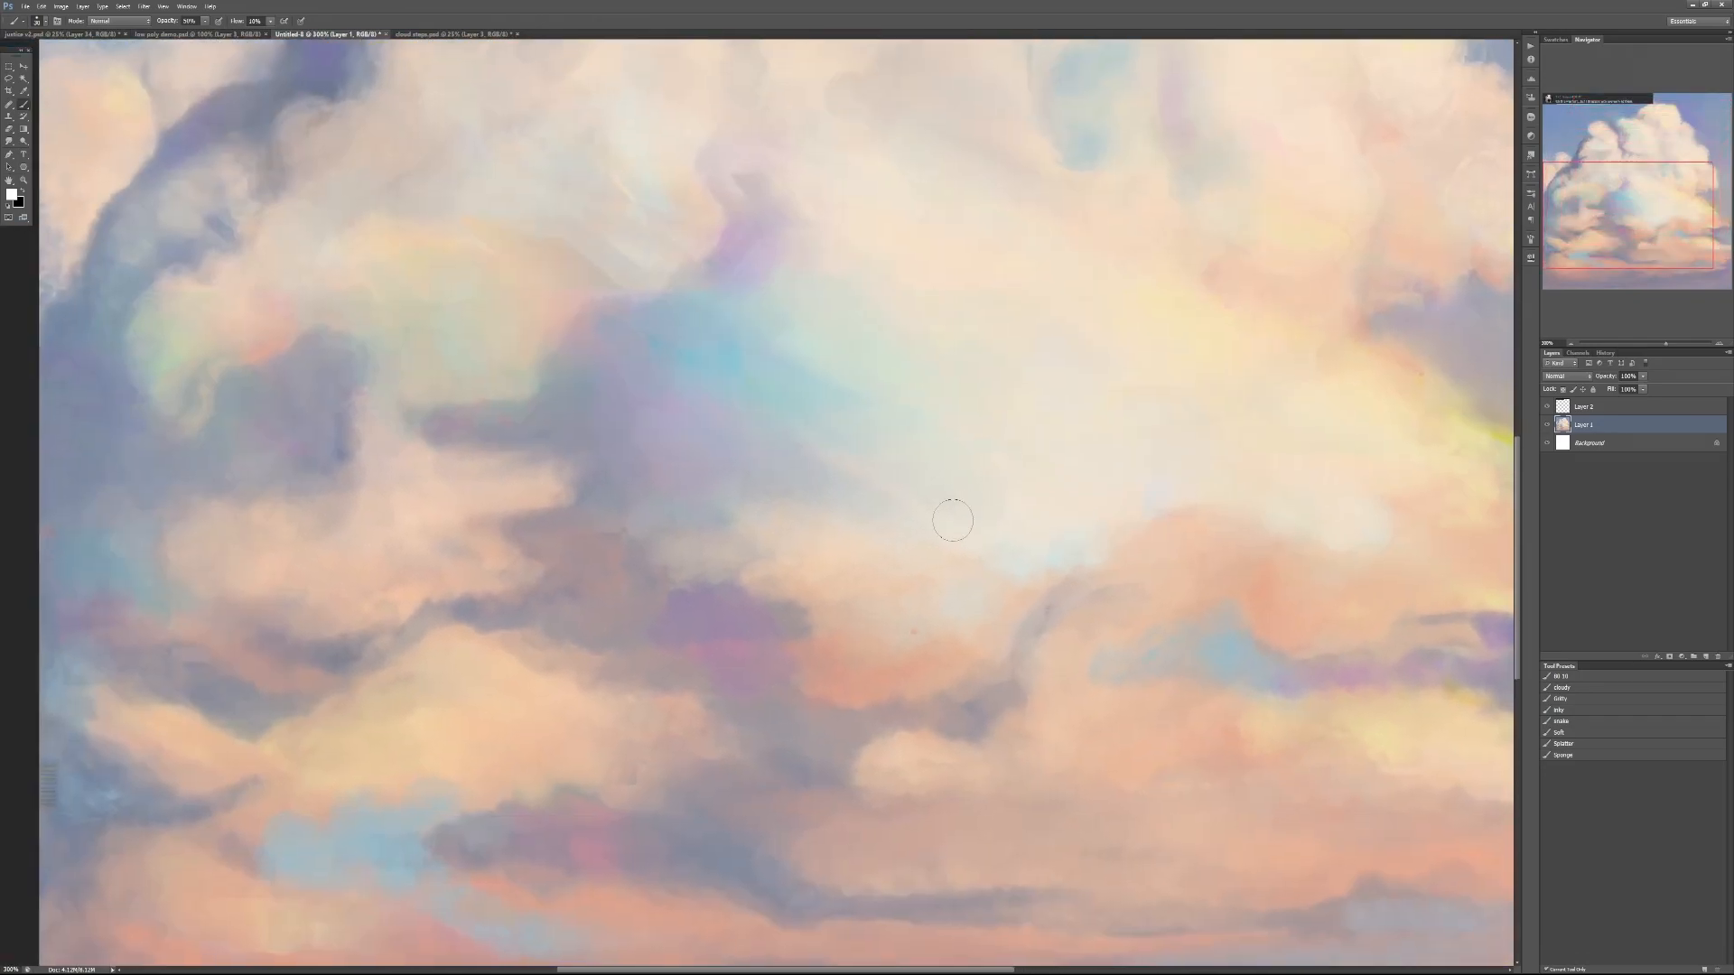
pyautogui.keyDown('alt'); pyautogui.click(810, 630); pyautogui.keyUp('alt')
pyautogui.keyDown('alt'); pyautogui.click(839, 608); pyautogui.keyUp('alt')
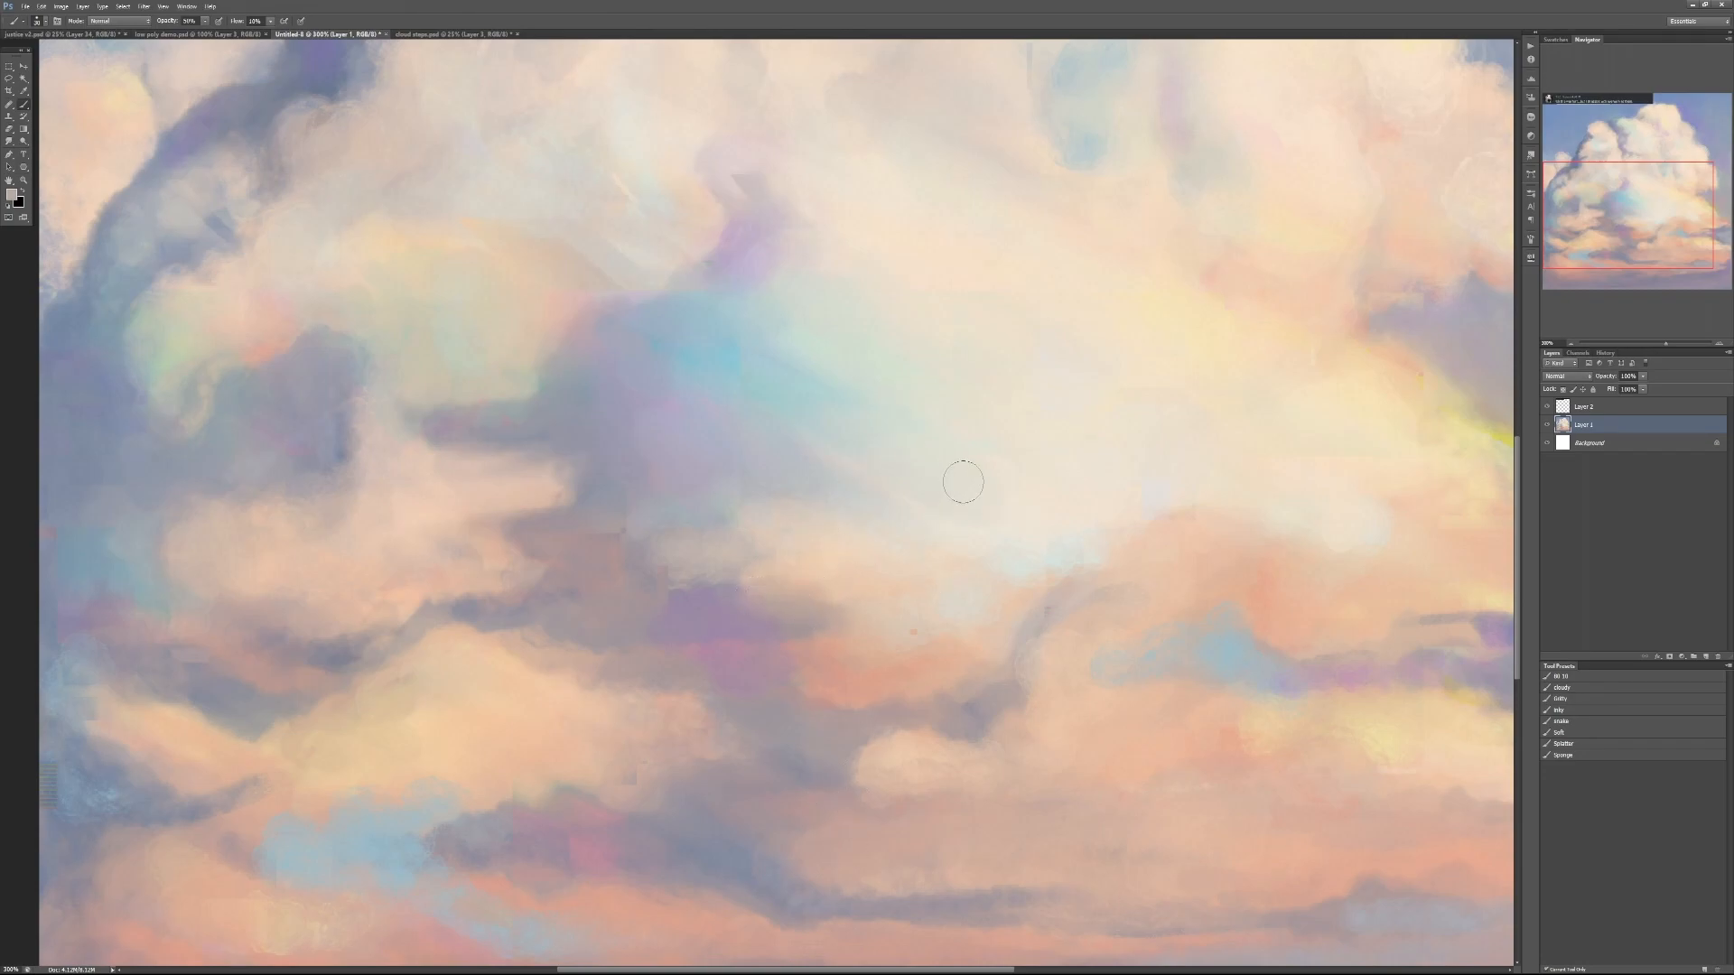
# Scribble black demonstration strokes with a soft textured cloud brush across the bright cloud center, and undo them
pyautogui.rightClick(960, 400)
pyautogui.click(1195, 686)
pyautogui.moveTo(908, 343)
pyautogui.mouseDown()
pyautogui.moveTo(987, 481)
pyautogui.moveTo(1099, 521)
pyautogui.moveTo(1311, 471)
pyautogui.mouseUp()
pyautogui.hotkey('ctrl', 'z')
pyautogui.press('d')
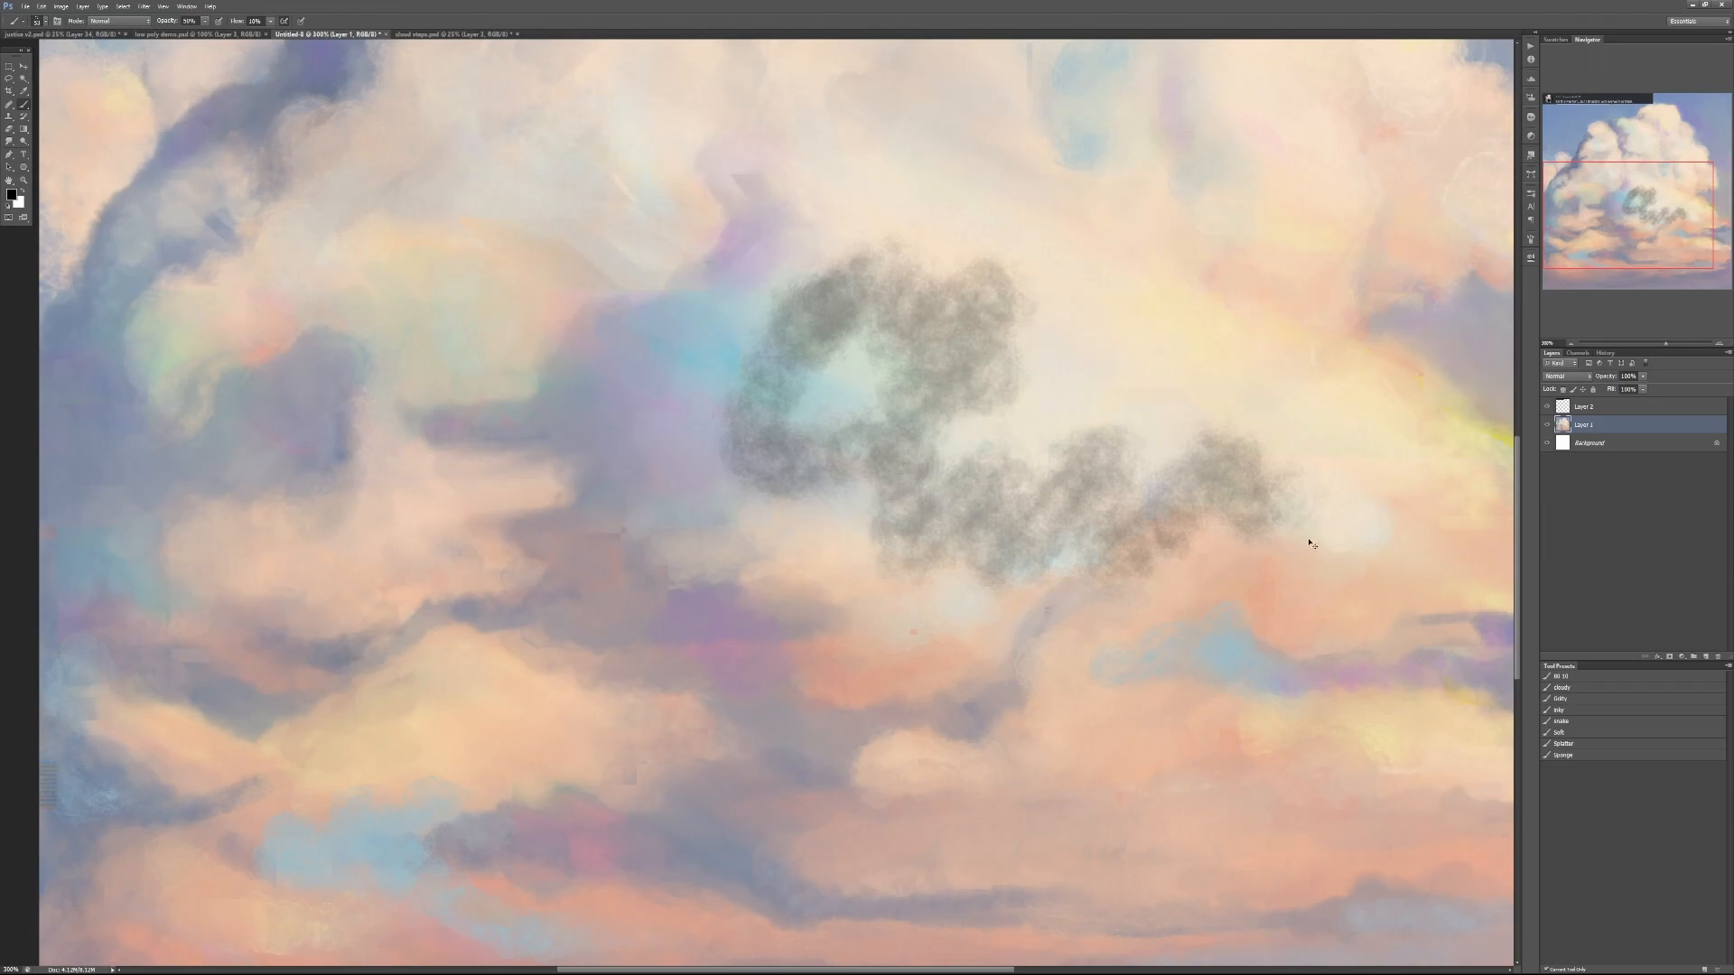
pyautogui.hotkey('ctrl', 'z')
pyautogui.moveTo(1311, 545); pyautogui.dragTo(1022, 857)
pyautogui.moveTo(1002, 555)
pyautogui.mouseDown()
pyautogui.moveTo(652, 646)
pyautogui.moveTo(582, 525)
pyautogui.moveTo(443, 704)
pyautogui.mouseUp()
pyautogui.hotkey('ctrl', 'z')
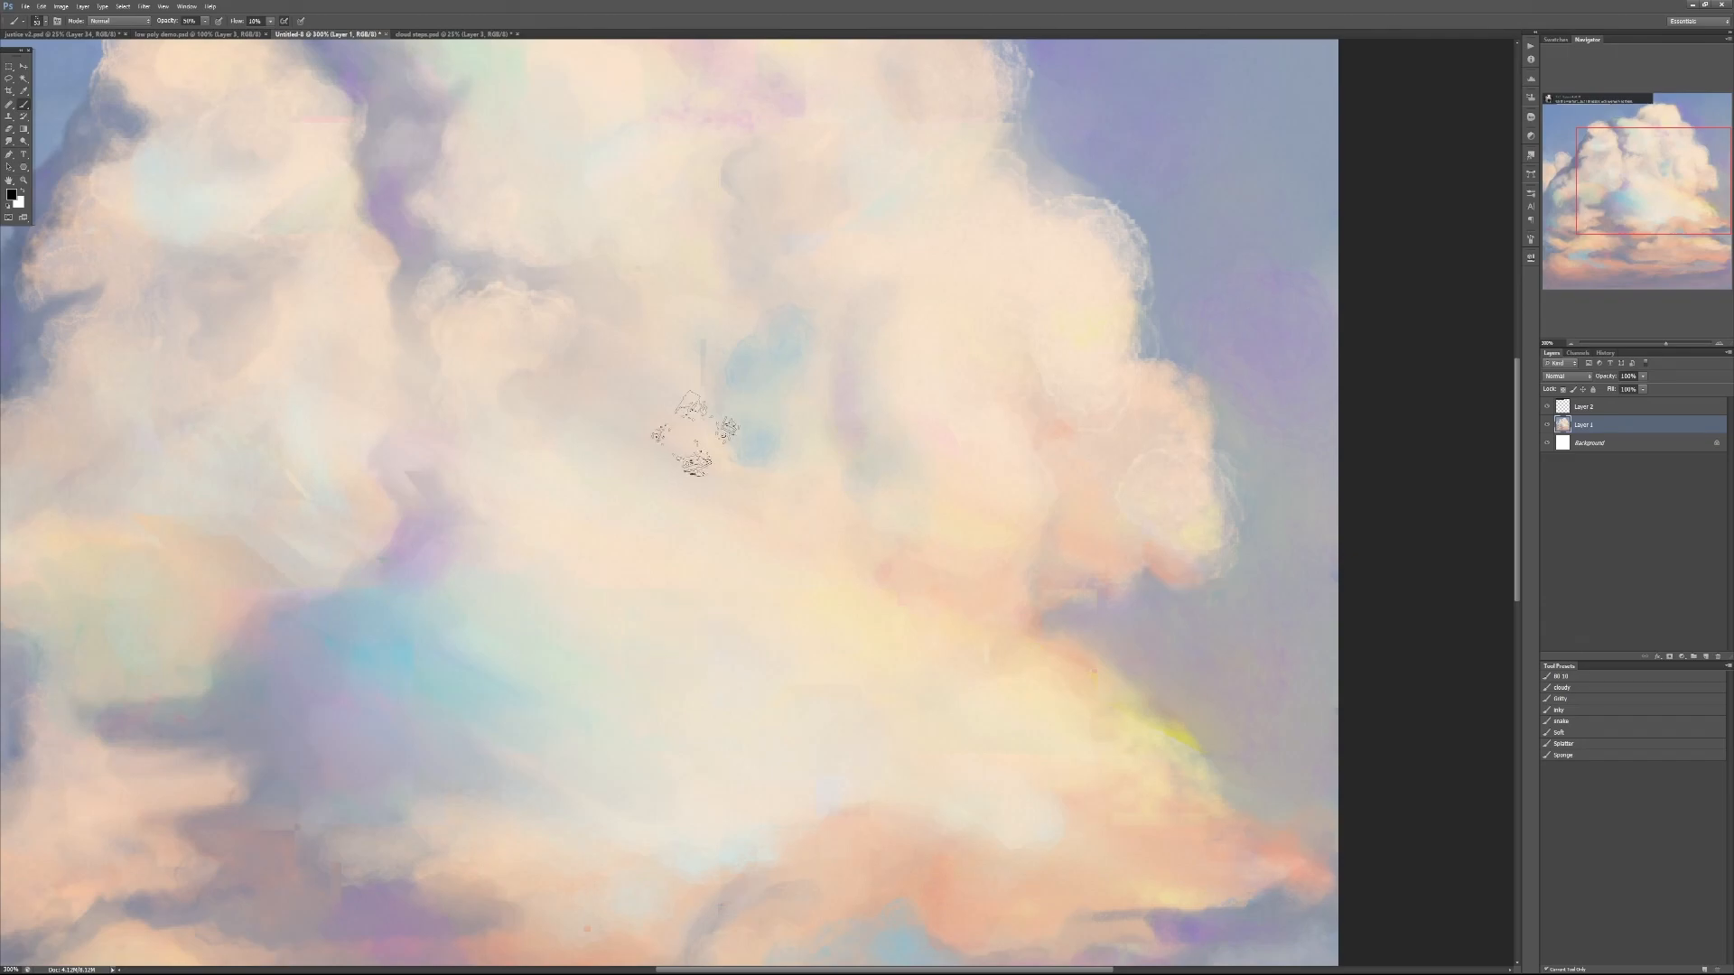
# Scribble a black demonstration stroke with a speckled brush diagonally across the main cloud, and undo it
pyautogui.rightClick(657, 462)
pyautogui.click(1068, 722)
pyautogui.press('Return')
pyautogui.moveTo(1155, 225)
pyautogui.mouseDown()
pyautogui.moveTo(1125, 102)
pyautogui.moveTo(939, 213)
pyautogui.moveTo(818, 398)
pyautogui.moveTo(710, 295)
pyautogui.moveTo(512, 475)
pyautogui.moveTo(417, 682)
pyautogui.mouseUp()
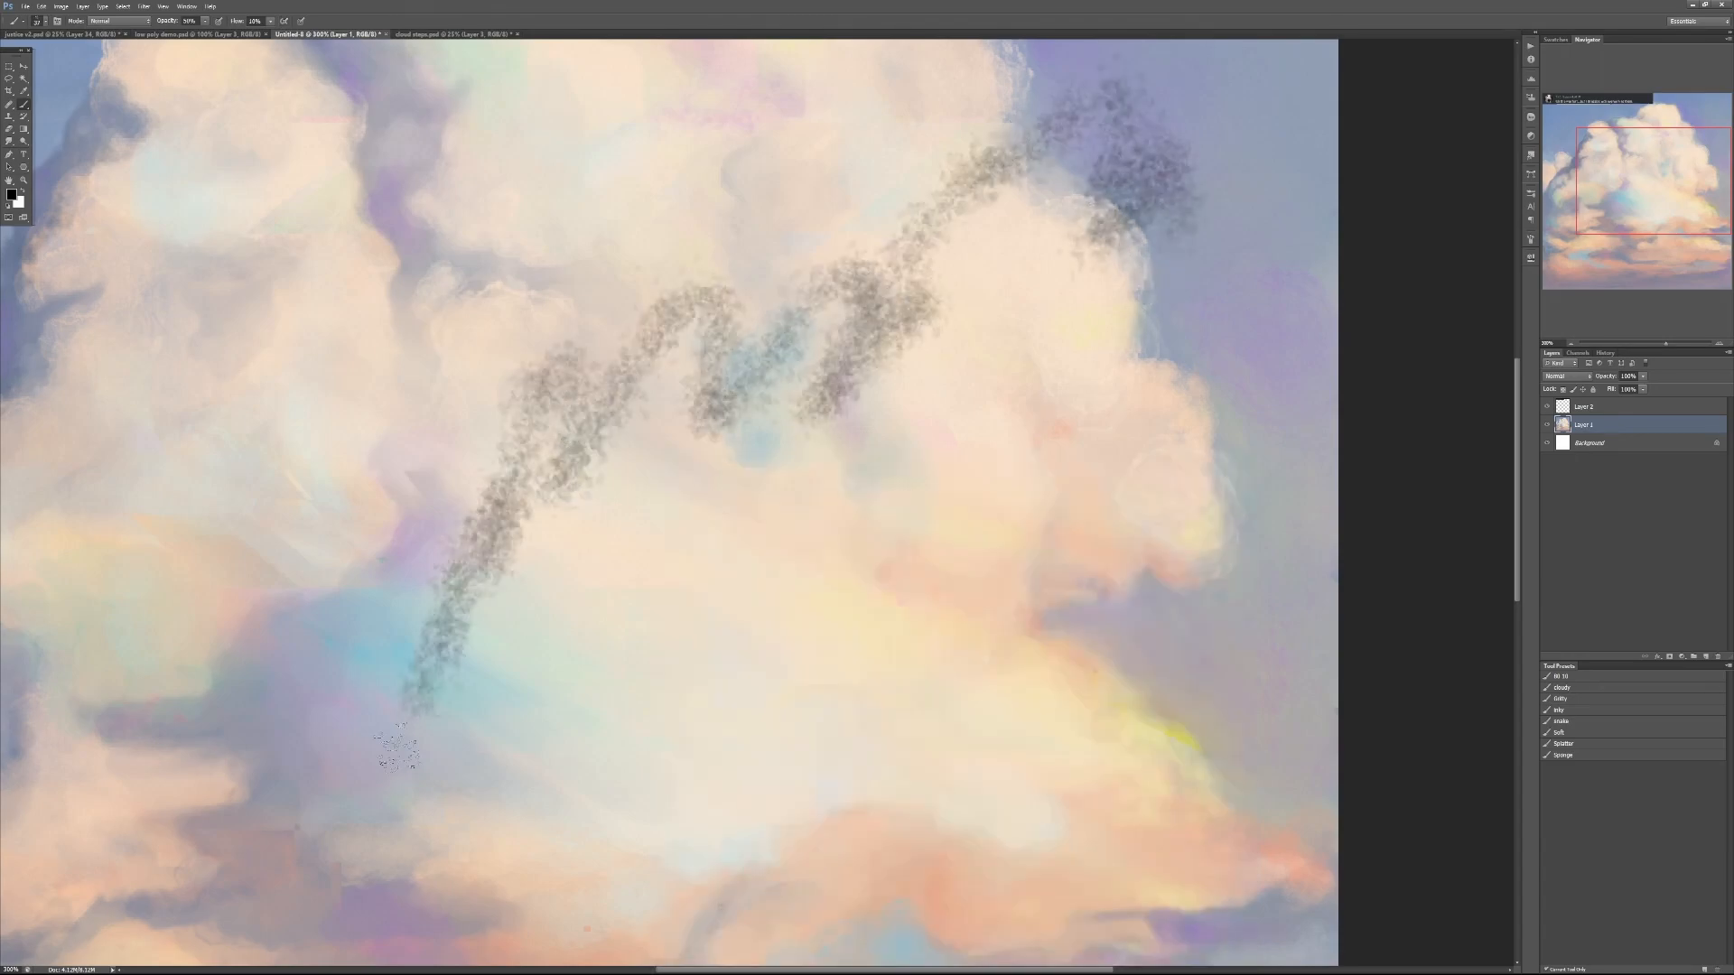
pyautogui.hotkey('ctrl', 'z')
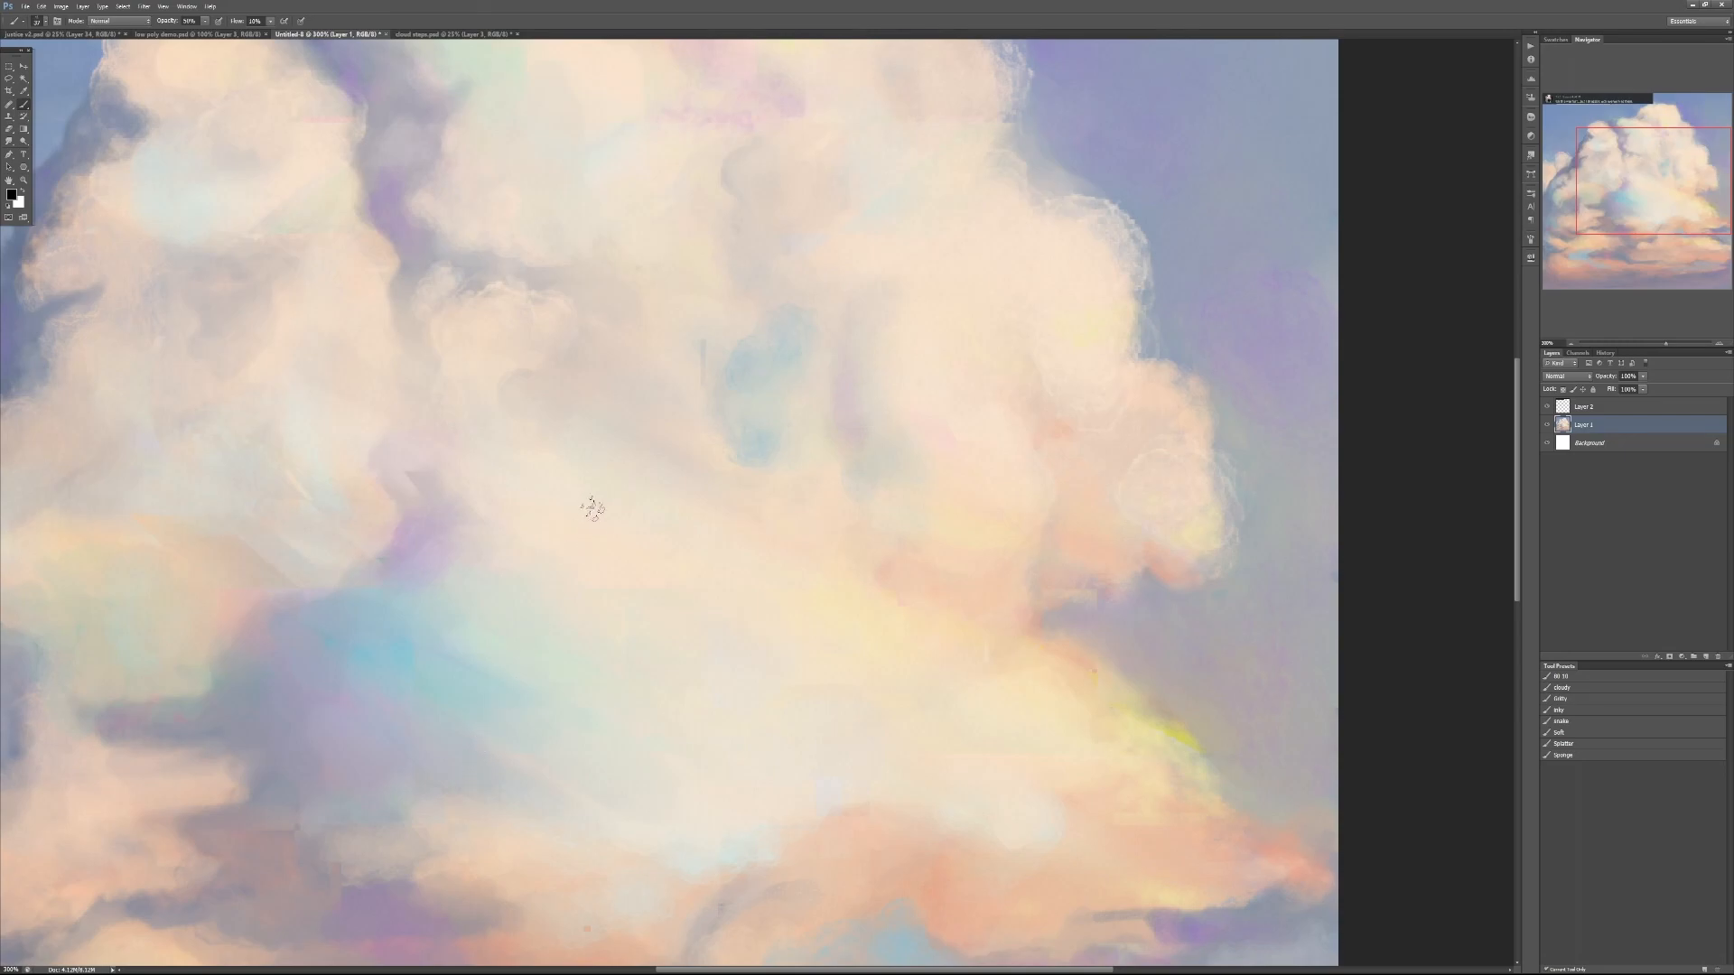
# Repaint the main cloud's lower-right slope with the first brush preset and sampled colours, giving it a rounder yellow edge
pyautogui.moveTo(567, 569); pyautogui.dragTo(744, 522)
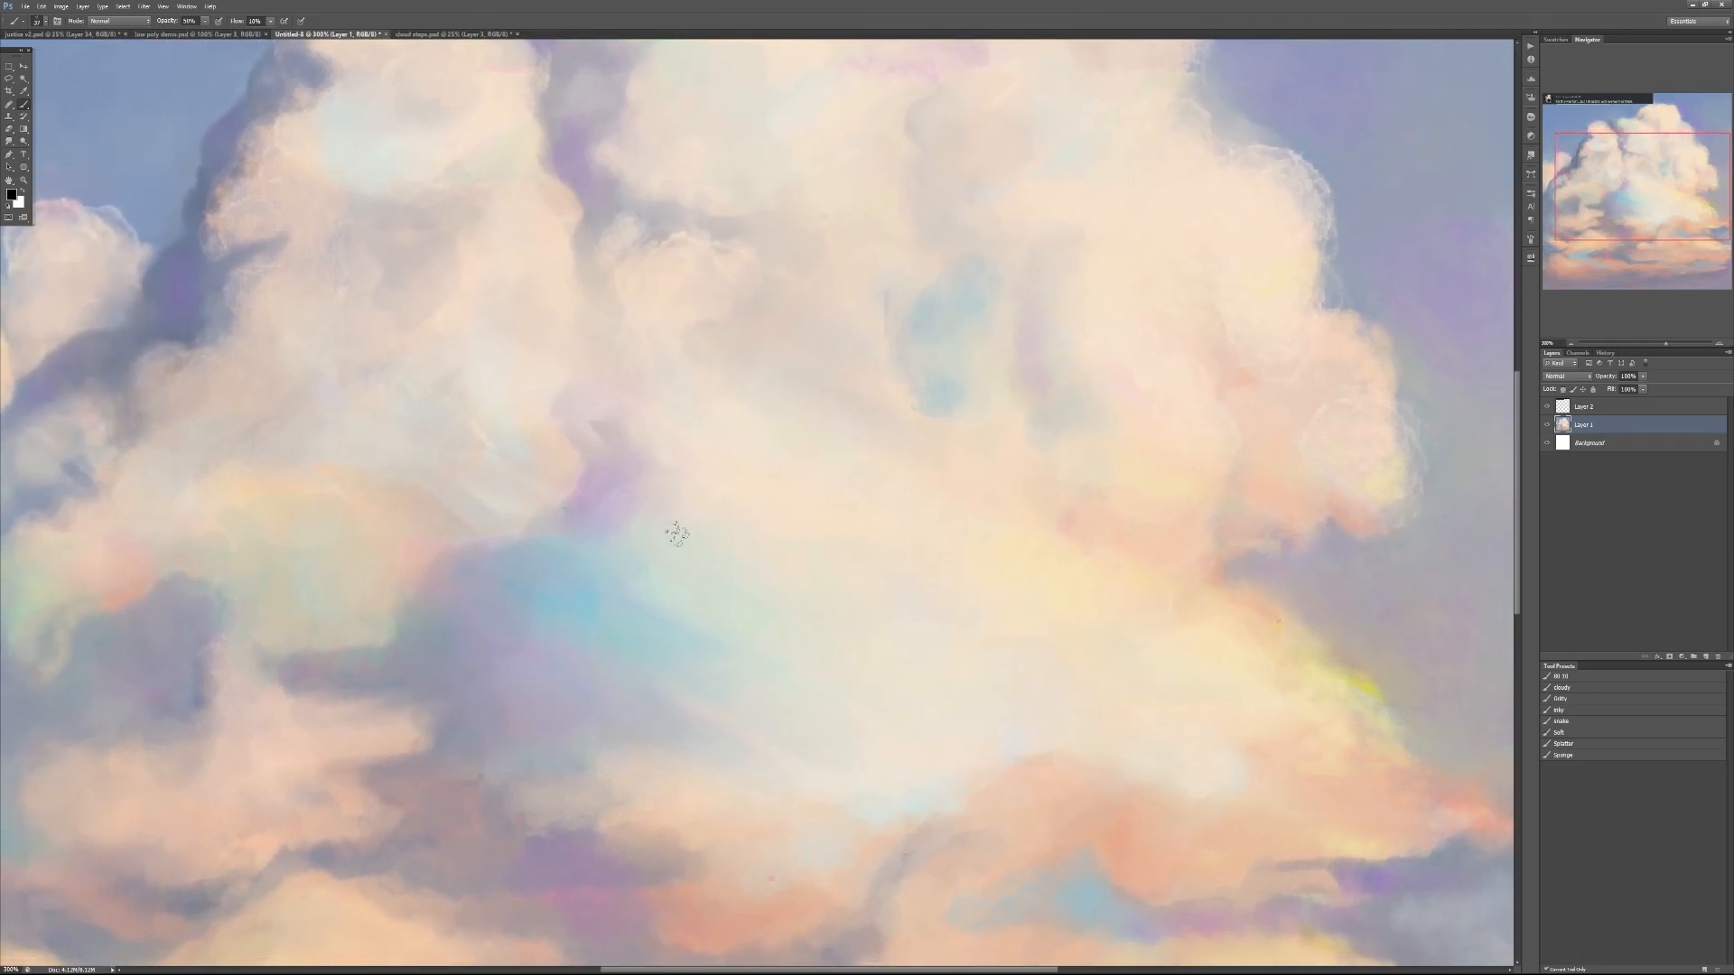
pyautogui.click(1576, 678)
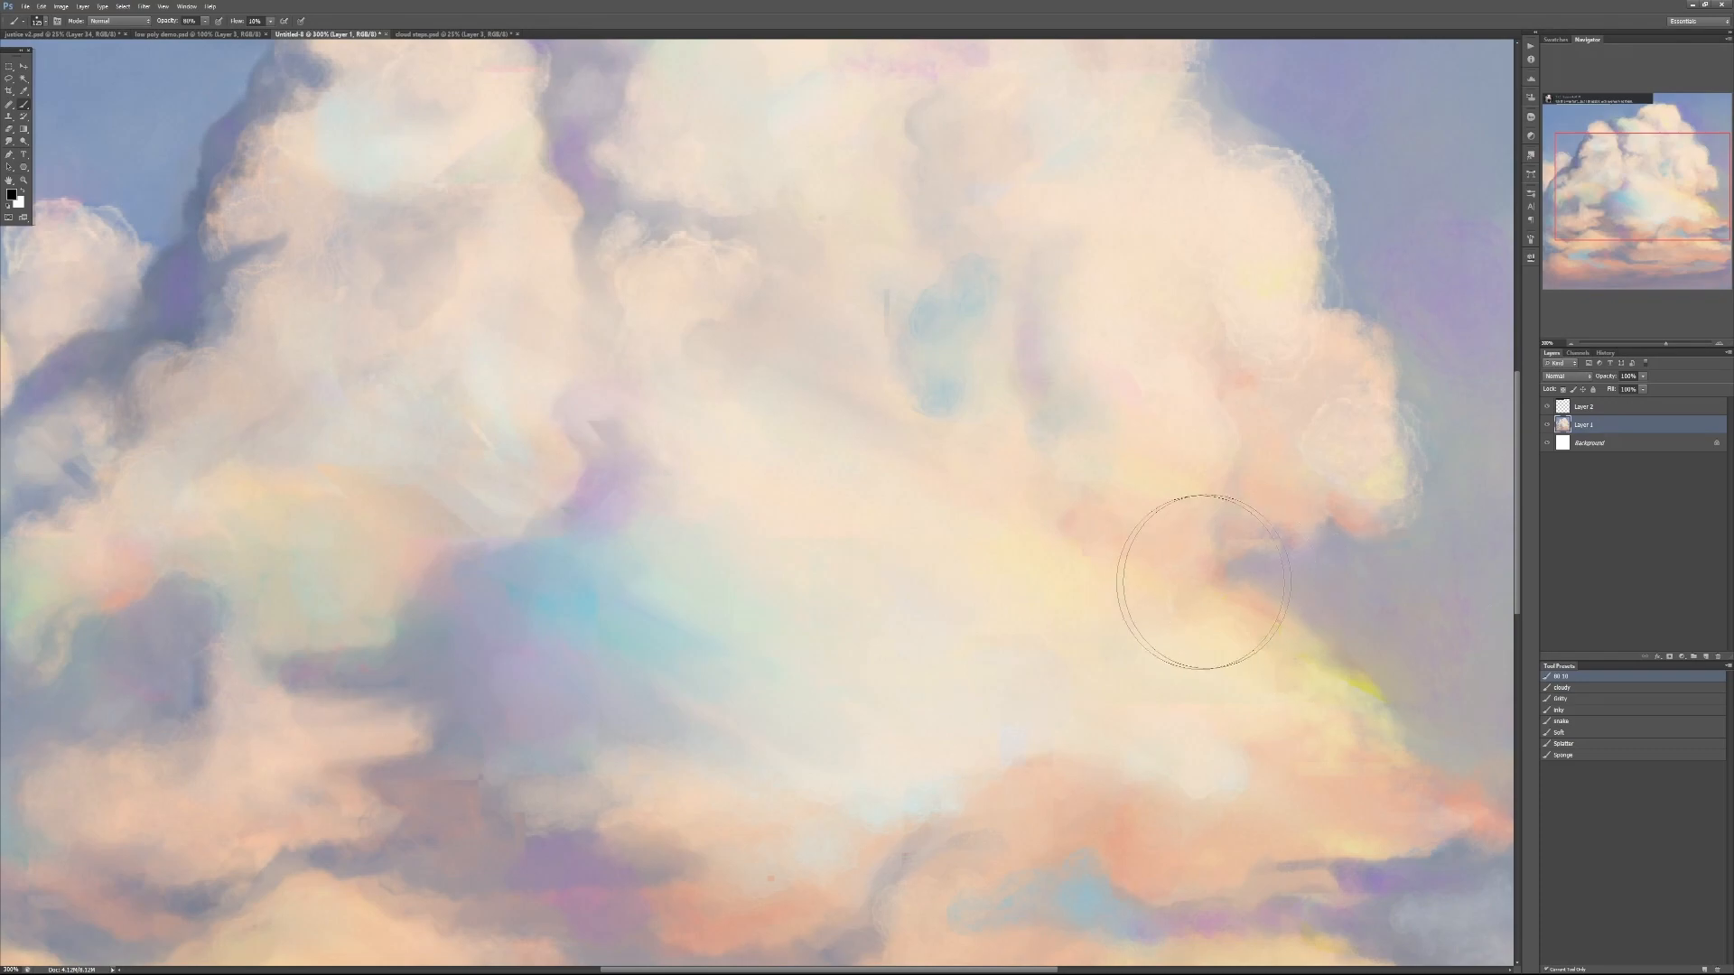
pyautogui.moveTo(969, 572); pyautogui.dragTo(1047, 487)
pyautogui.keyDown('alt'); pyautogui.click(1248, 617); pyautogui.keyUp('alt')
pyautogui.moveTo(1254, 619)
pyautogui.mouseDown()
pyautogui.moveTo(1259, 637)
pyautogui.moveTo(1256, 603)
pyautogui.moveTo(1296, 652)
pyautogui.moveTo(1264, 669)
pyautogui.moveTo(1225, 643)
pyautogui.moveTo(1289, 657)
pyautogui.moveTo(1285, 616)
pyautogui.moveTo(1330, 682)
pyautogui.moveTo(1334, 642)
pyautogui.moveTo(1366, 705)
pyautogui.moveTo(1170, 657)
pyautogui.mouseUp()
pyautogui.keyDown('alt'); pyautogui.click(1169, 654); pyautogui.keyUp('alt')
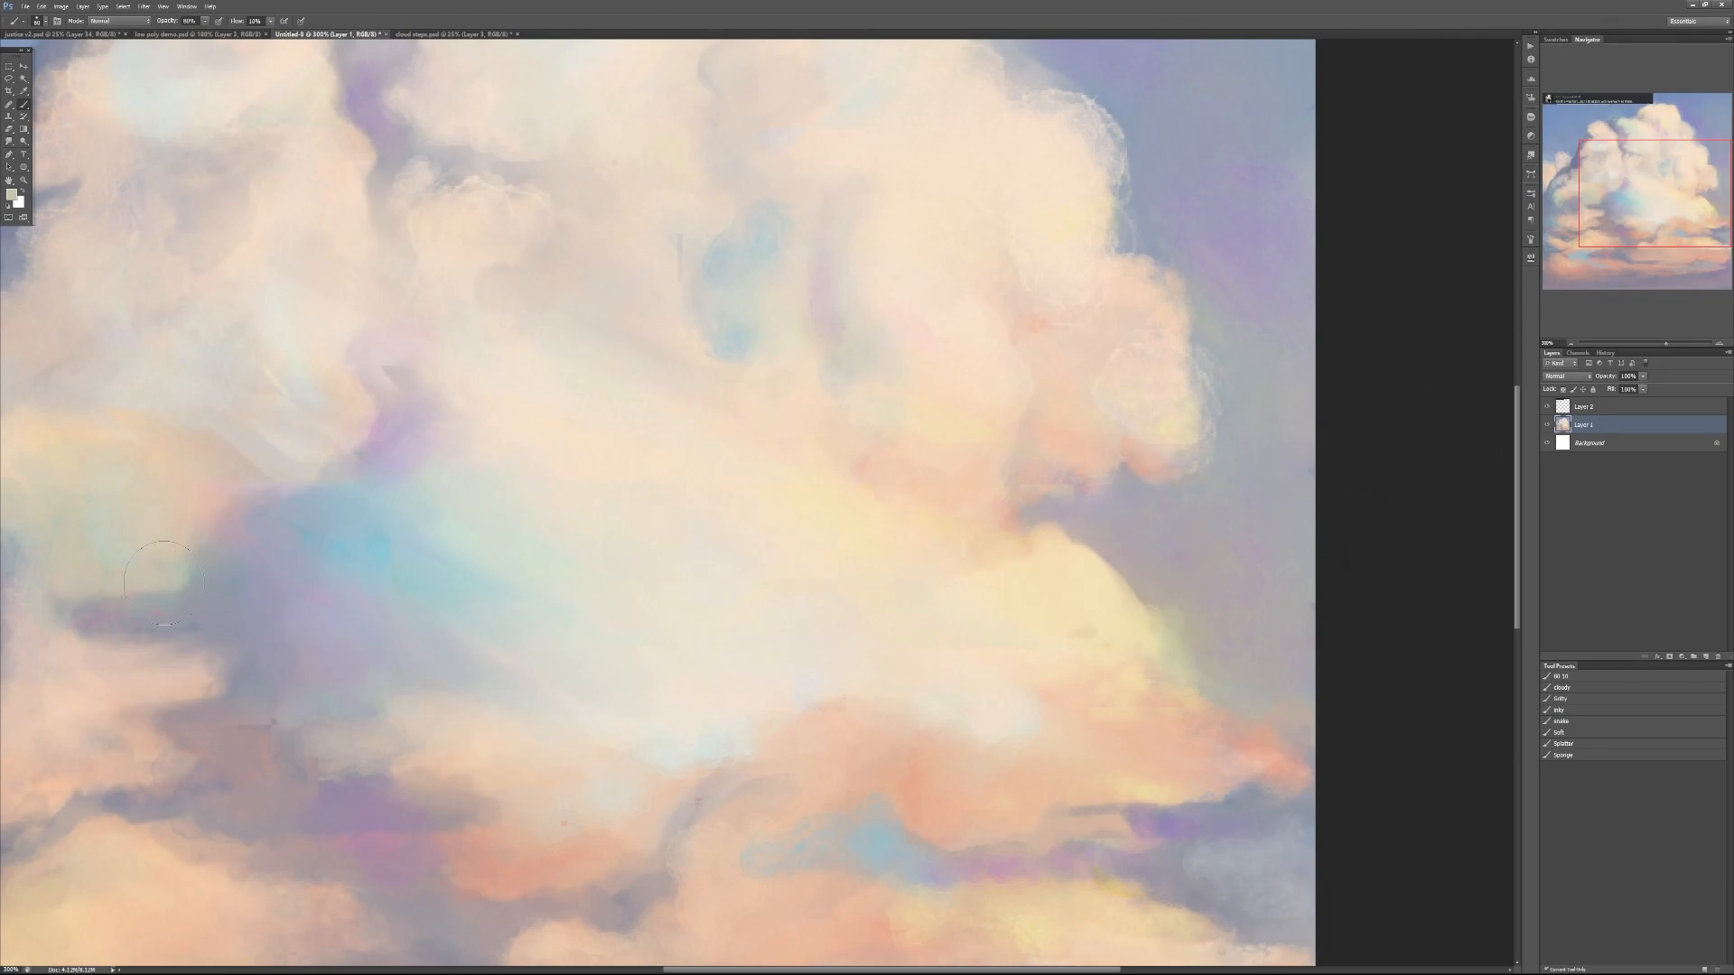
# Paint a rounded grey-blue puff in the shadow just left of the bright blue patch using a sampled colour
pyautogui.moveTo(600, 599)
pyautogui.mouseDown()
pyautogui.moveTo(580, 472)
pyautogui.moveTo(578, 695)
pyautogui.moveTo(624, 727)
pyautogui.mouseUp()
pyautogui.moveTo(564, 848)
pyautogui.mouseDown()
pyautogui.moveTo(423, 857)
pyautogui.moveTo(494, 867)
pyautogui.moveTo(687, 764)
pyautogui.moveTo(736, 716)
pyautogui.moveTo(707, 740)
pyautogui.moveTo(689, 689)
pyautogui.mouseUp()
pyautogui.hotkey('ctrl', '-')
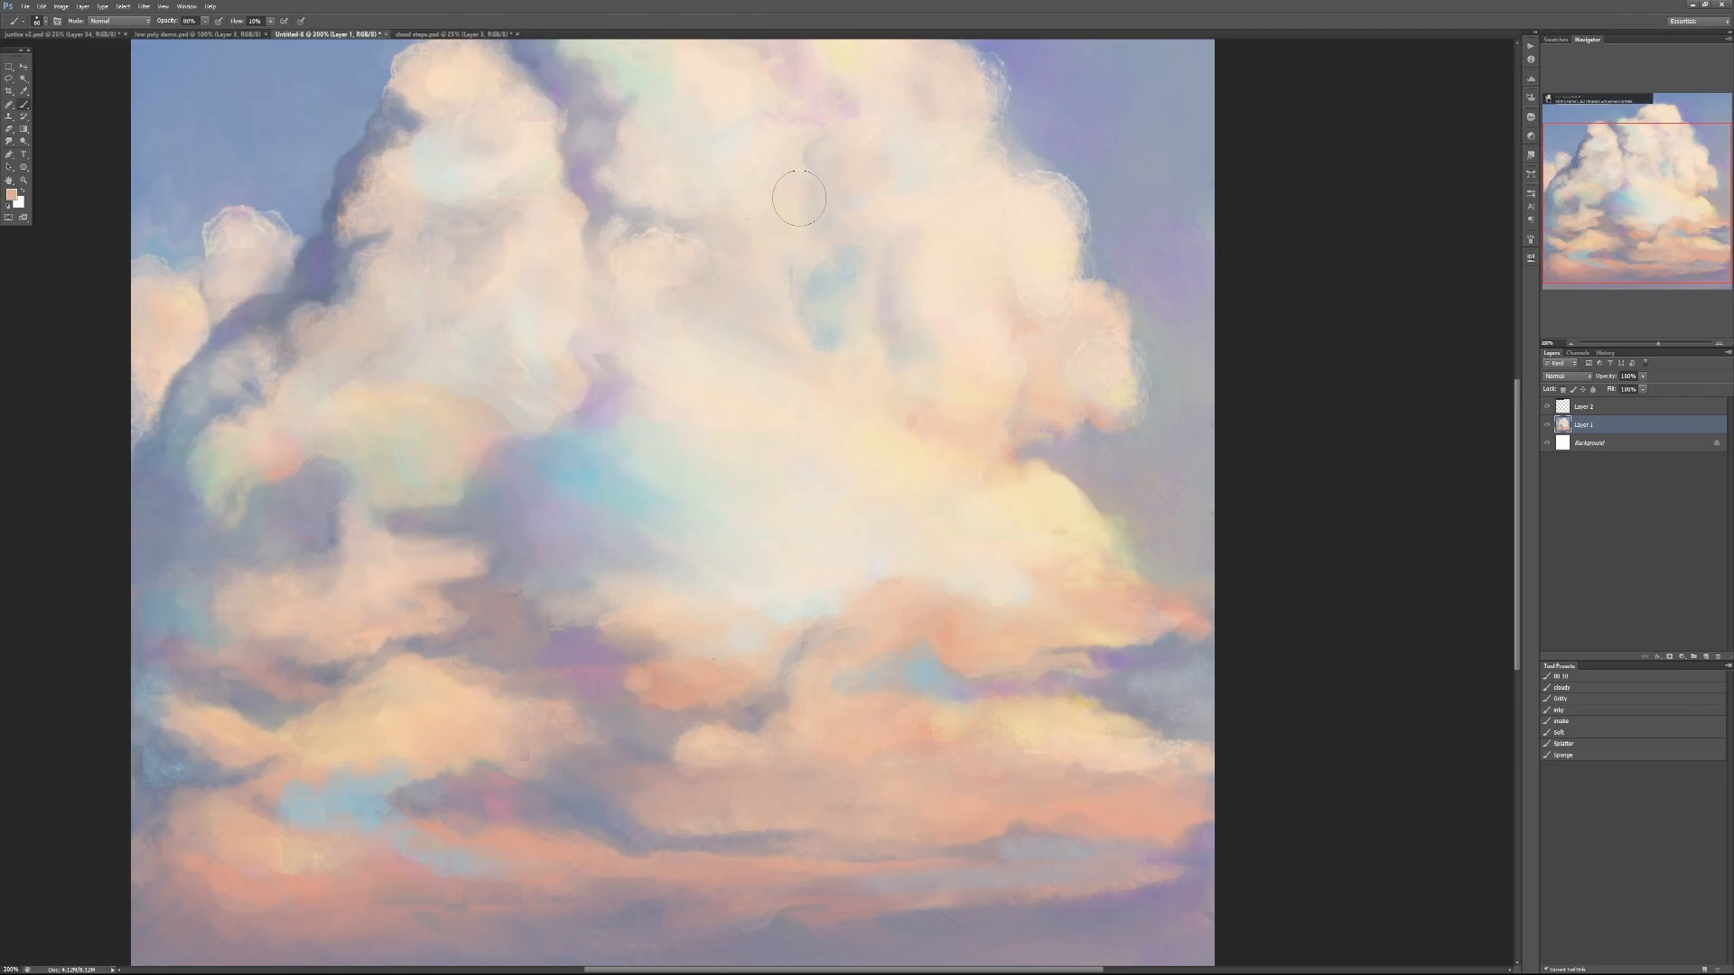
pyautogui.keyDown('alt'); pyautogui.click(487, 507); pyautogui.keyUp('alt')
pyautogui.moveTo(467, 515)
pyautogui.mouseDown()
pyautogui.moveTo(498, 459)
pyautogui.moveTo(523, 487)
pyautogui.mouseUp()
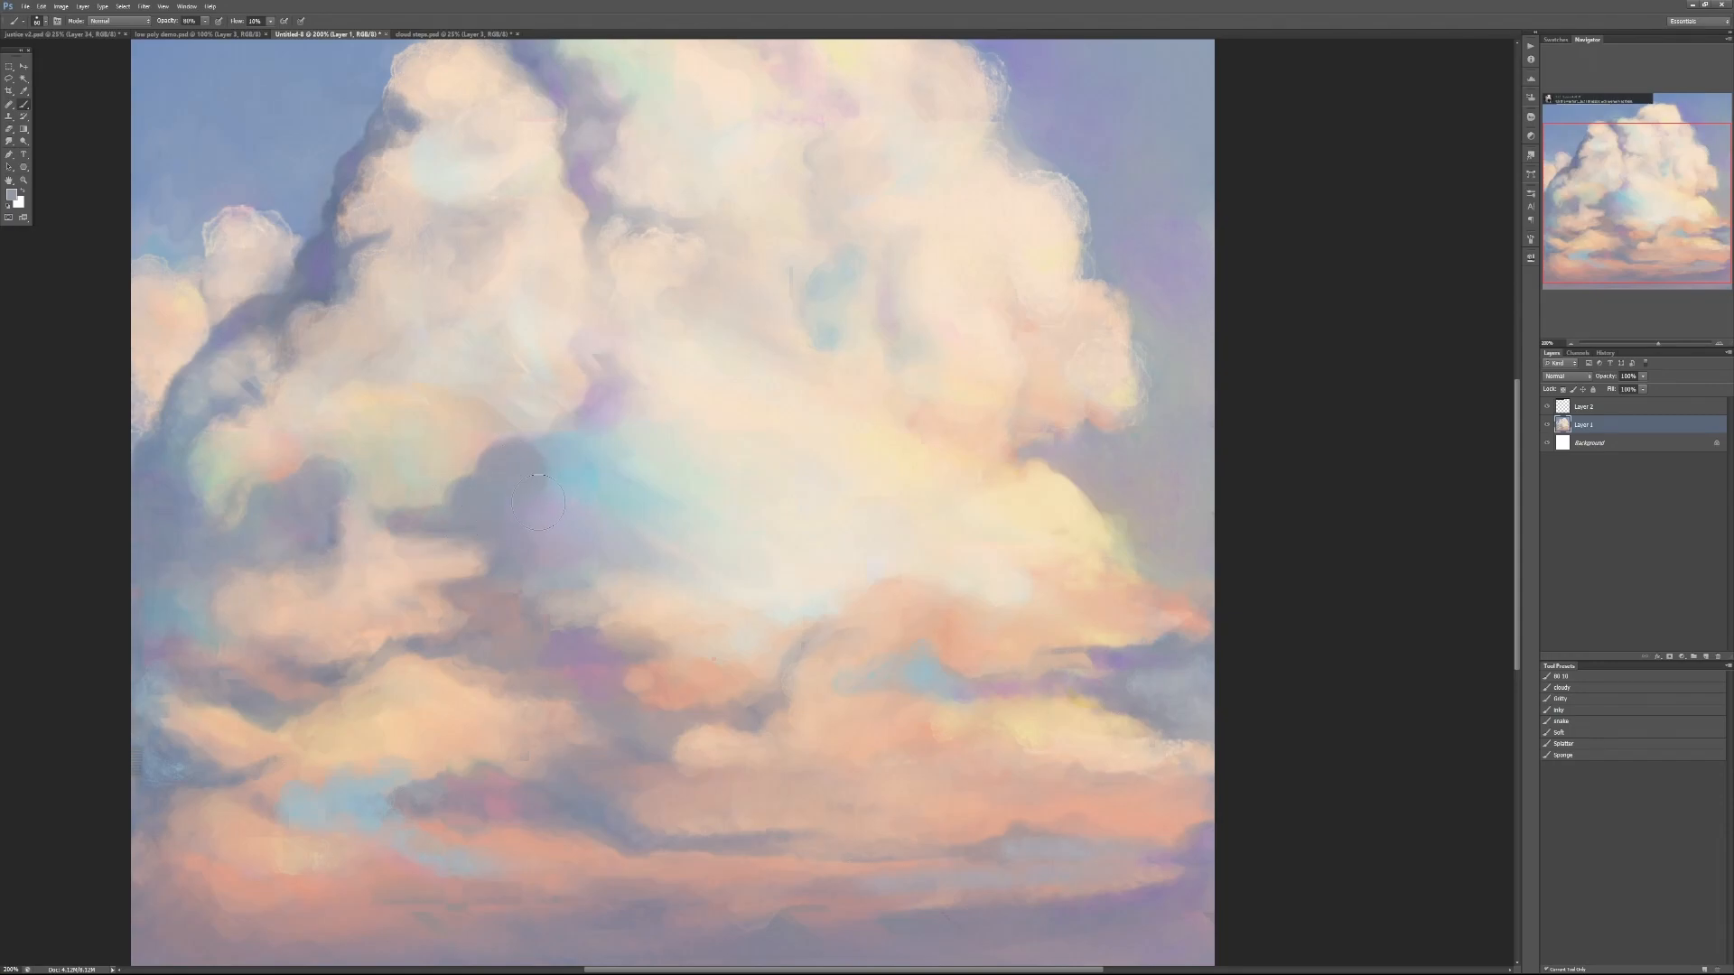
# Paint a rounded pinkish-grey puff over the lower-left shadow and a pale rounded puff near the main cloud's center
pyautogui.keyDown('alt'); pyautogui.click(357, 518); pyautogui.keyUp('alt')
pyautogui.moveTo(334, 546)
pyautogui.mouseDown()
pyautogui.moveTo(359, 483)
pyautogui.moveTo(324, 486)
pyautogui.moveTo(335, 467)
pyautogui.moveTo(371, 474)
pyautogui.mouseUp()
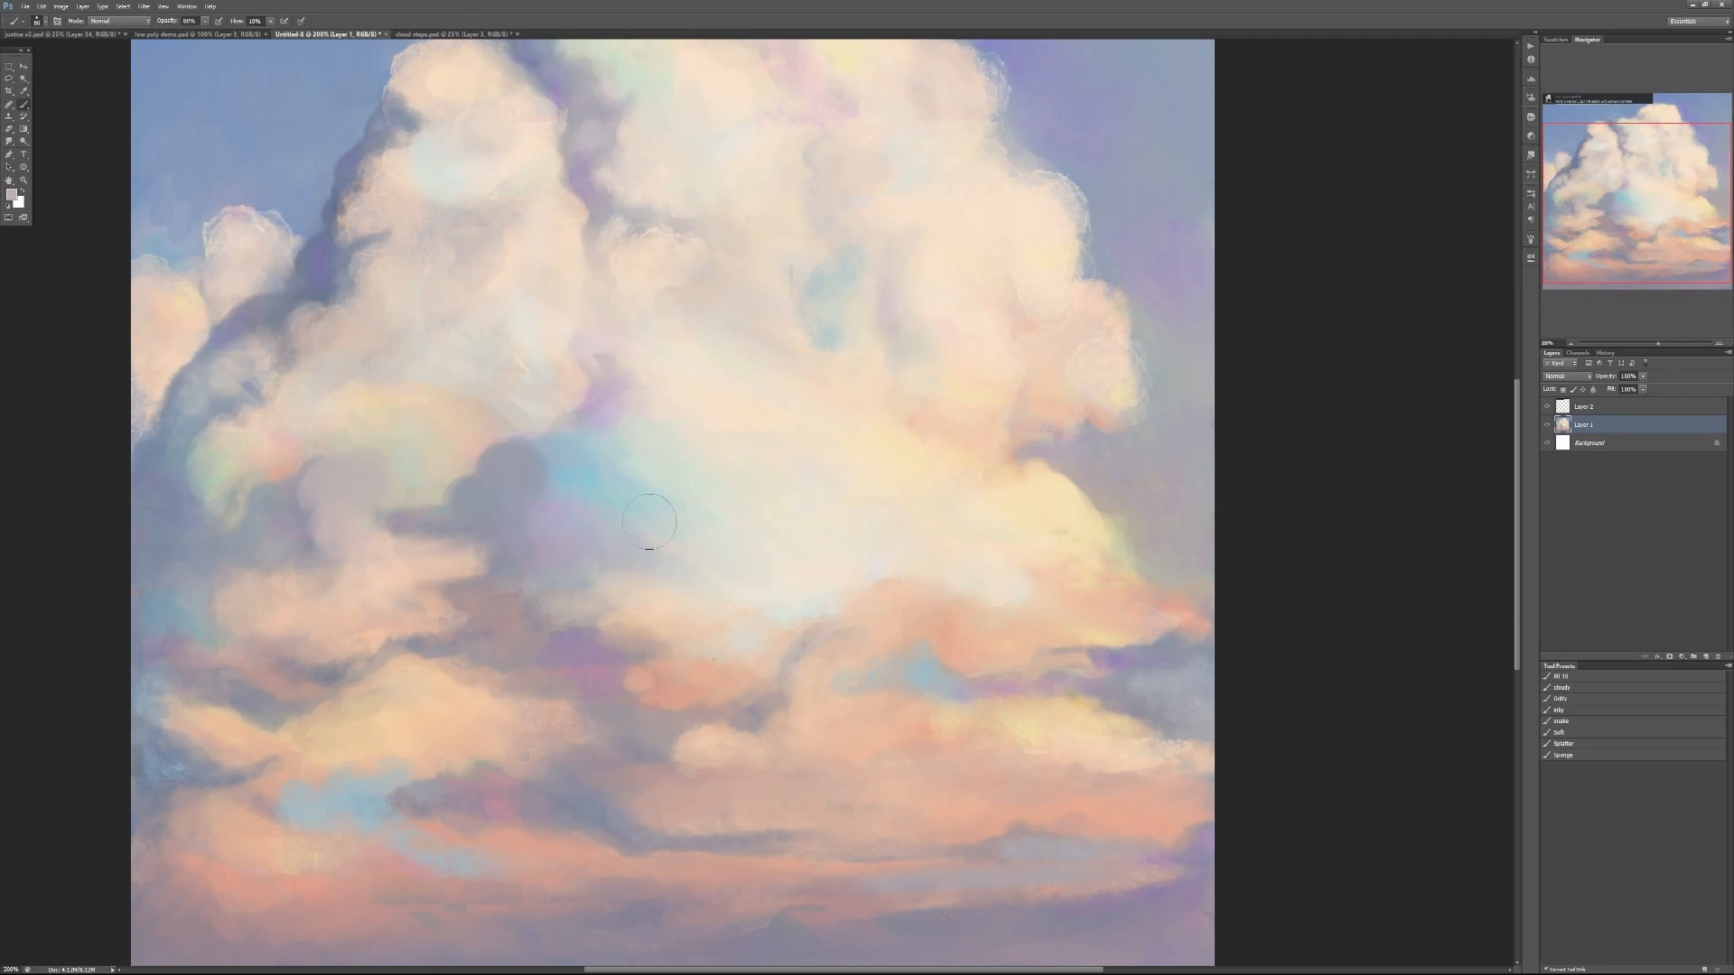
pyautogui.keyDown('alt'); pyautogui.click(554, 355); pyautogui.keyUp('alt')
pyautogui.moveTo(682, 277)
pyautogui.mouseDown()
pyautogui.moveTo(651, 271)
pyautogui.moveTo(674, 280)
pyautogui.moveTo(679, 254)
pyautogui.moveTo(647, 267)
pyautogui.moveTo(673, 245)
pyautogui.moveTo(666, 271)
pyautogui.moveTo(652, 248)
pyautogui.mouseUp()
# Switch to Discord and look back through the cloud paintings submitted in the homework channel
pyautogui.moveTo(1733, 128); pyautogui.dragTo(901, 67)
pyautogui.scroll(4, 1065, 556)
pyautogui.scroll(10, 1065, 555)
pyautogui.scroll(8, 1066, 563)
pyautogui.scroll(8, 1066, 563)
pyautogui.scroll(12, 1068, 563)
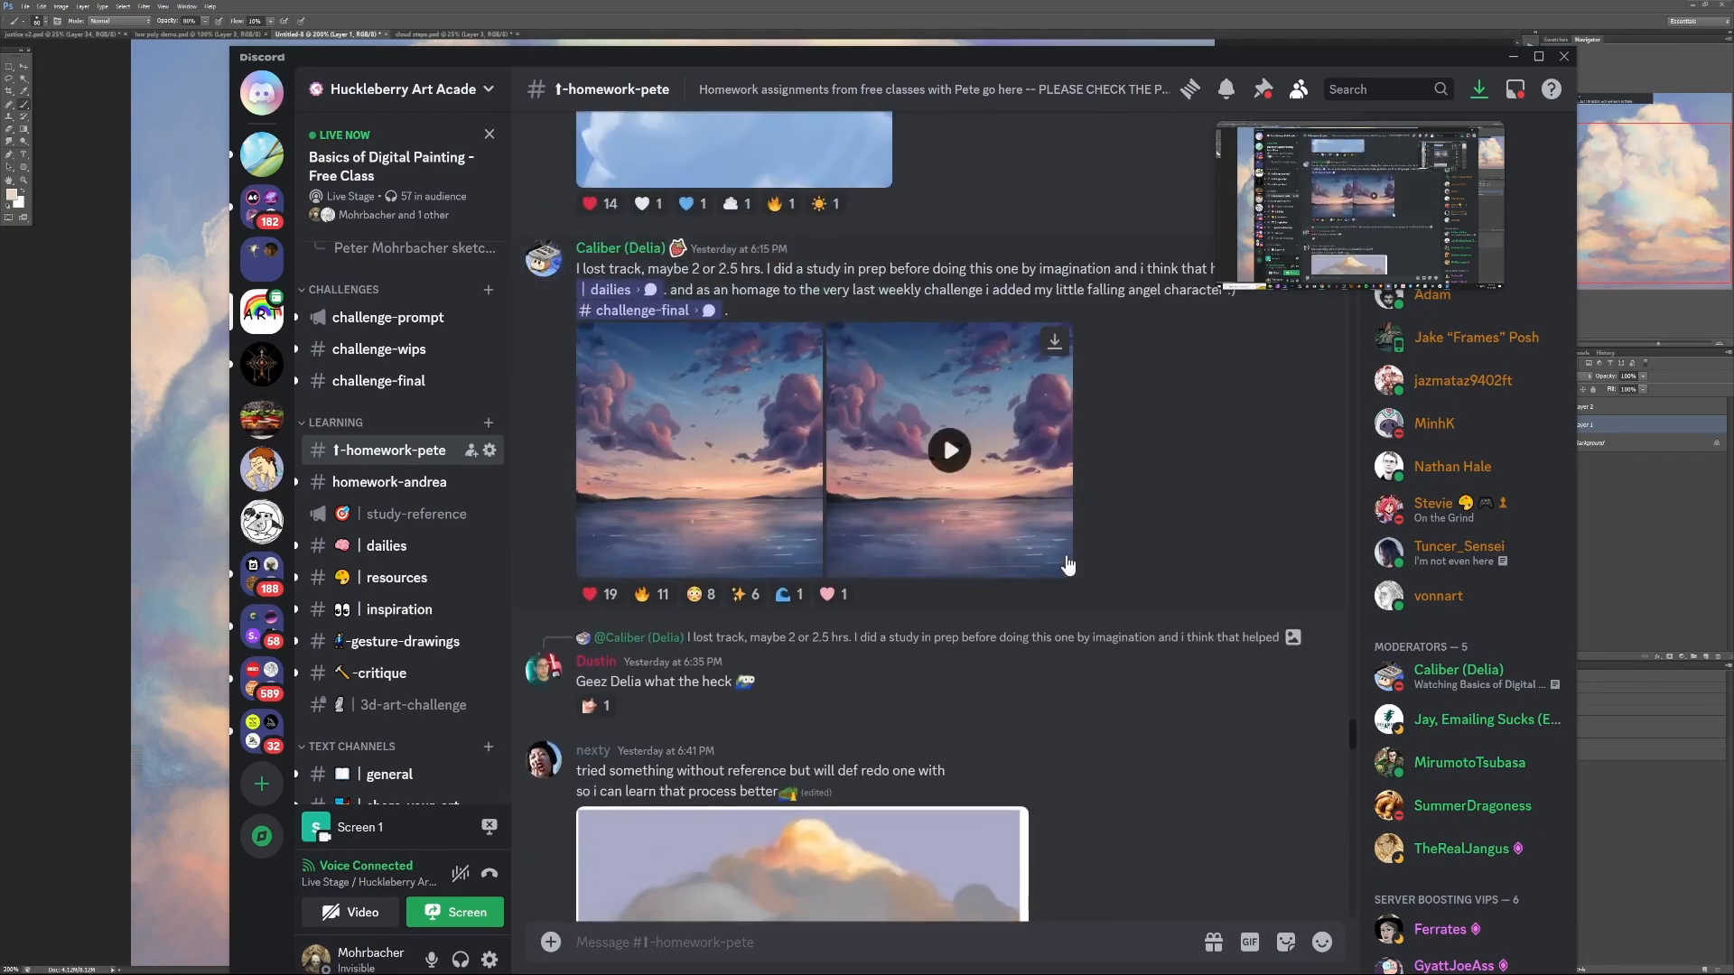
pyautogui.scroll(12, 1068, 563)
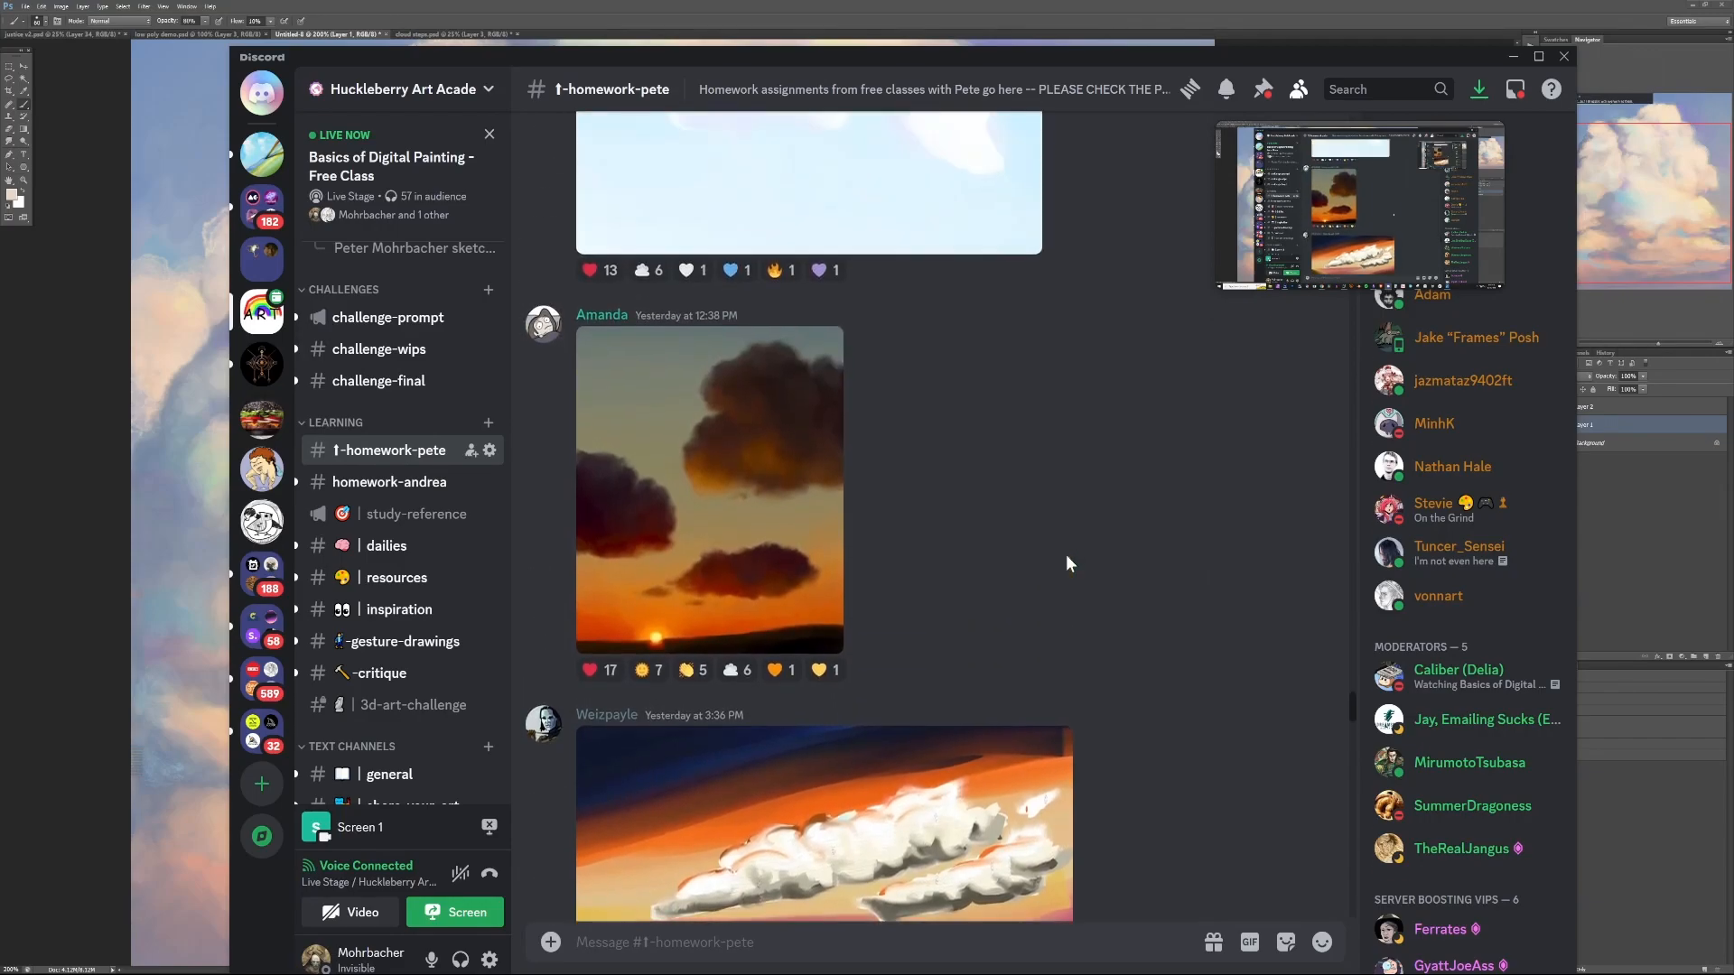
pyautogui.scroll(15, 1066, 561)
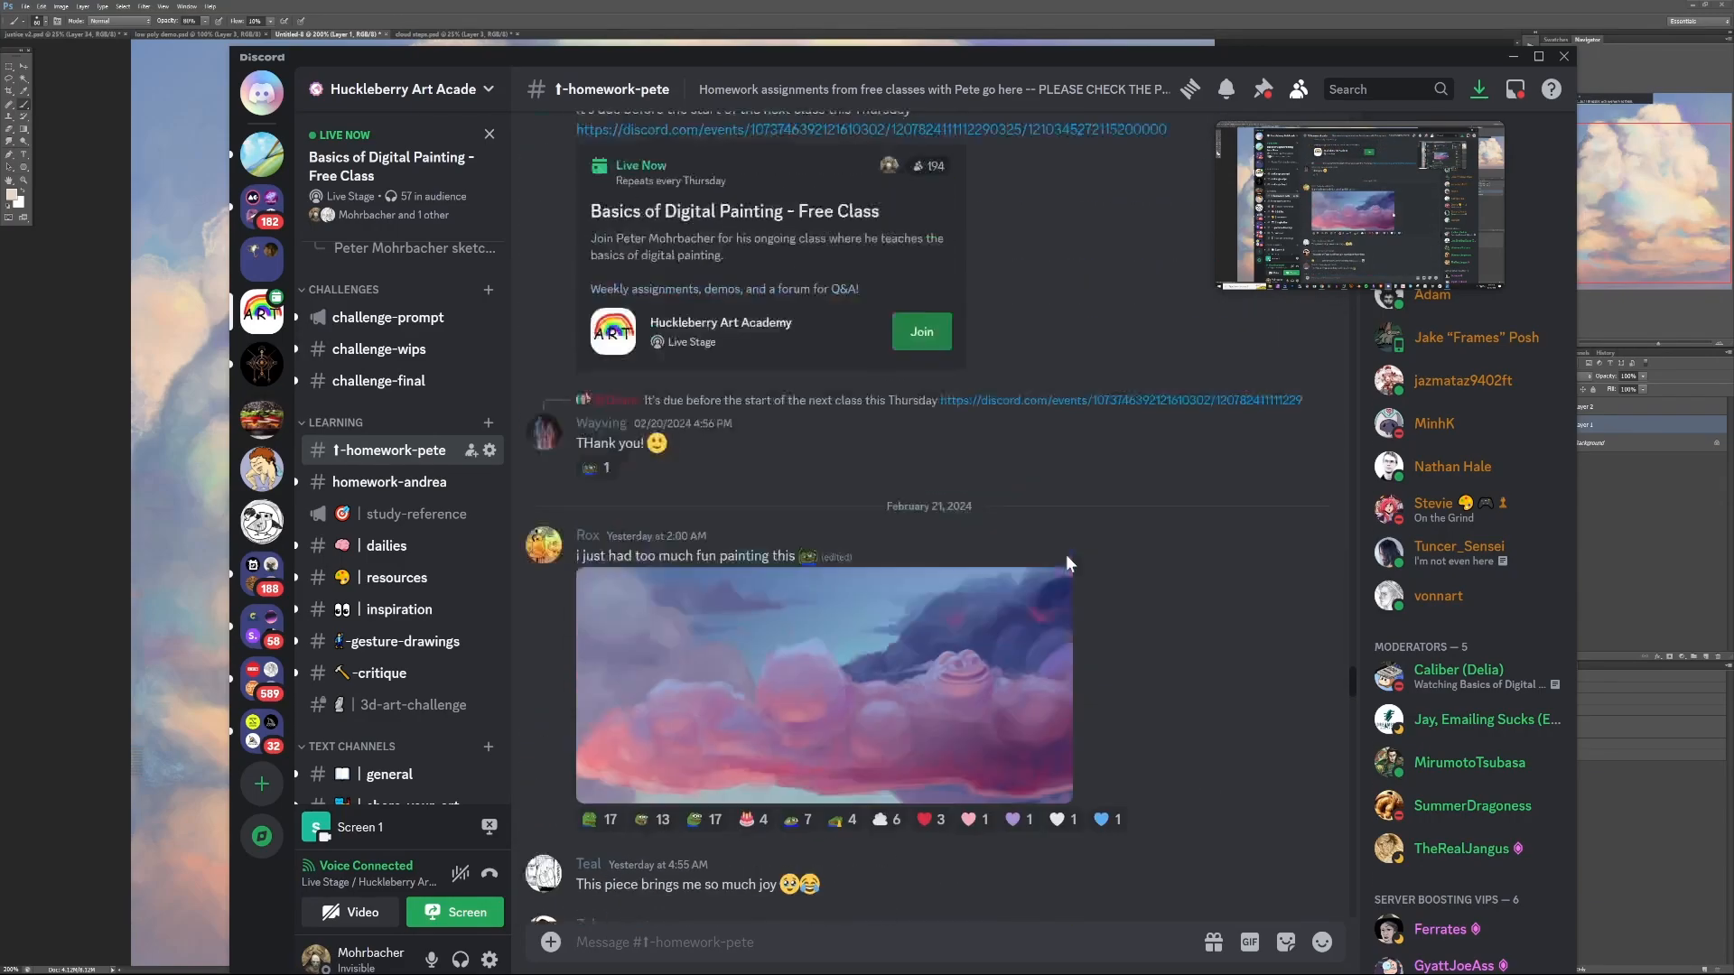
pyautogui.scroll(15, 1100, 571)
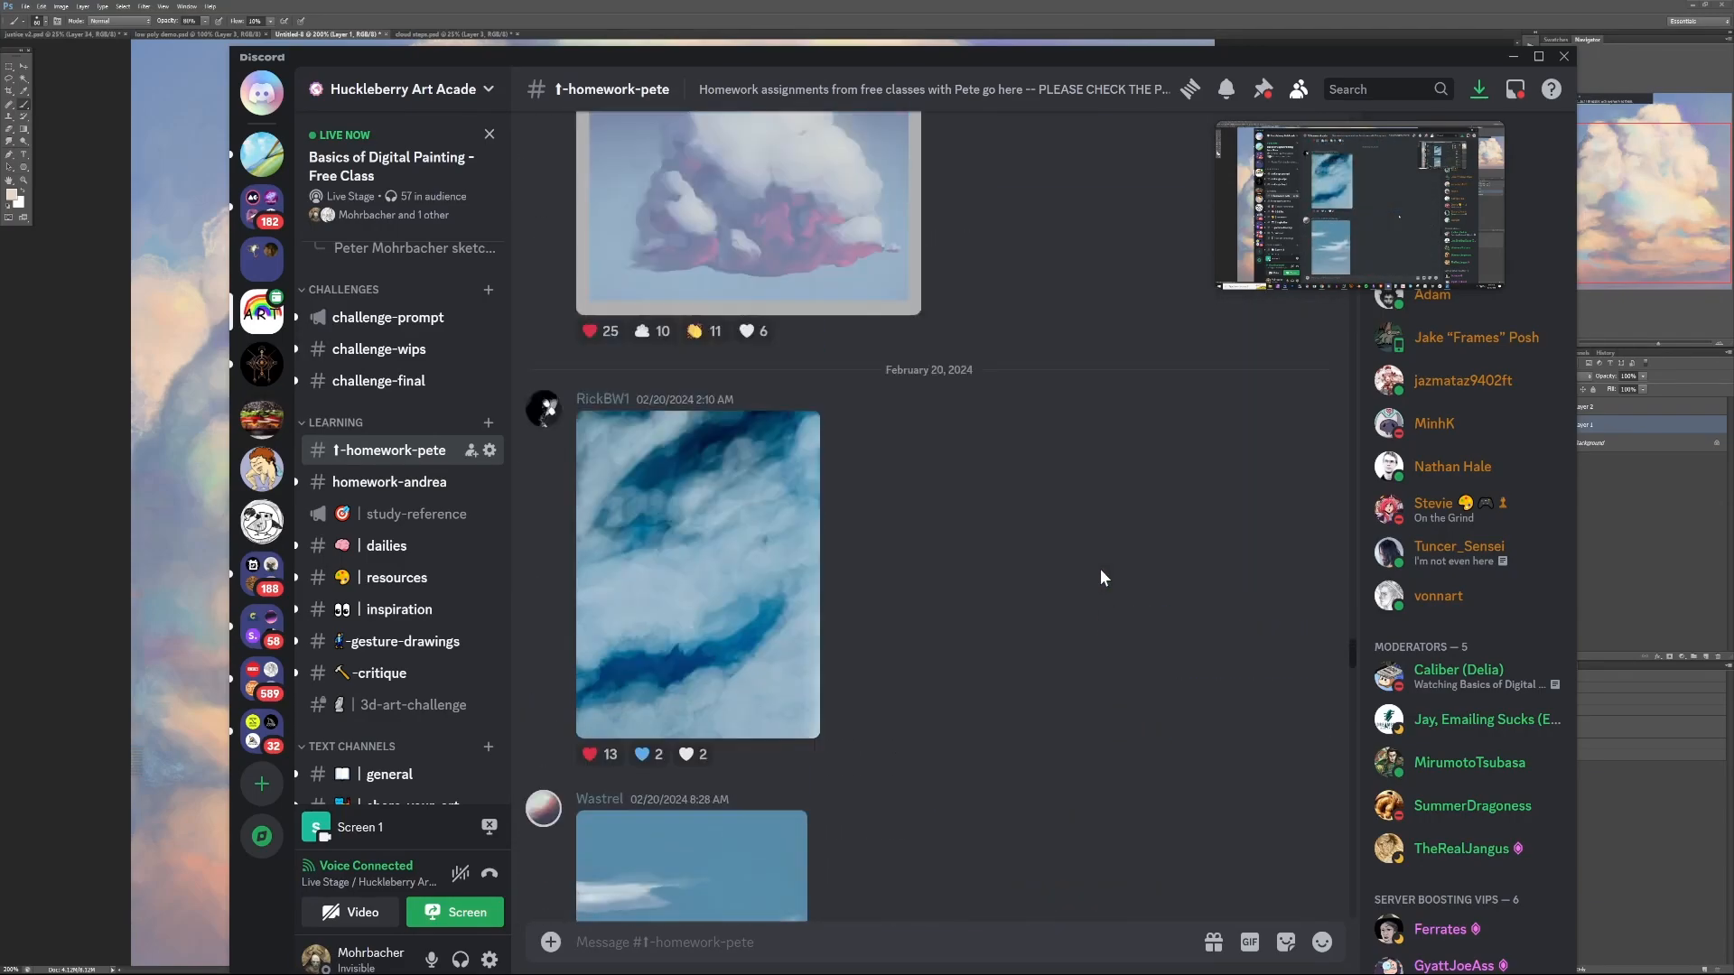
pyautogui.scroll(15, 1101, 571)
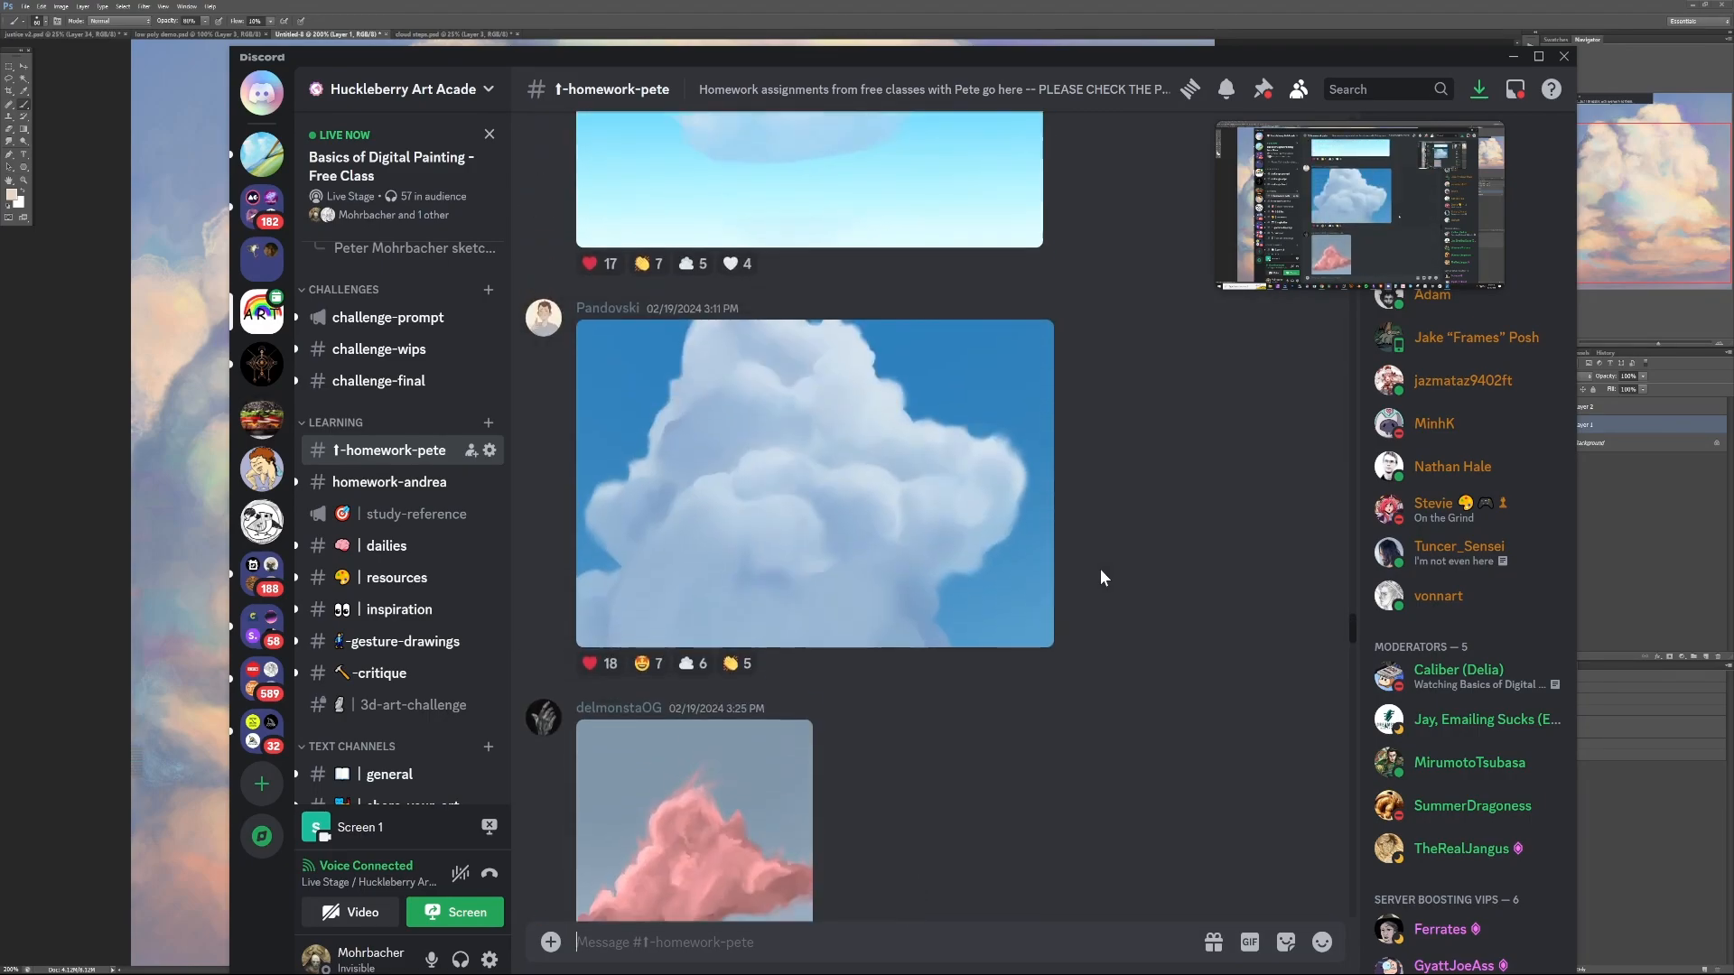
pyautogui.scroll(15, 1099, 569)
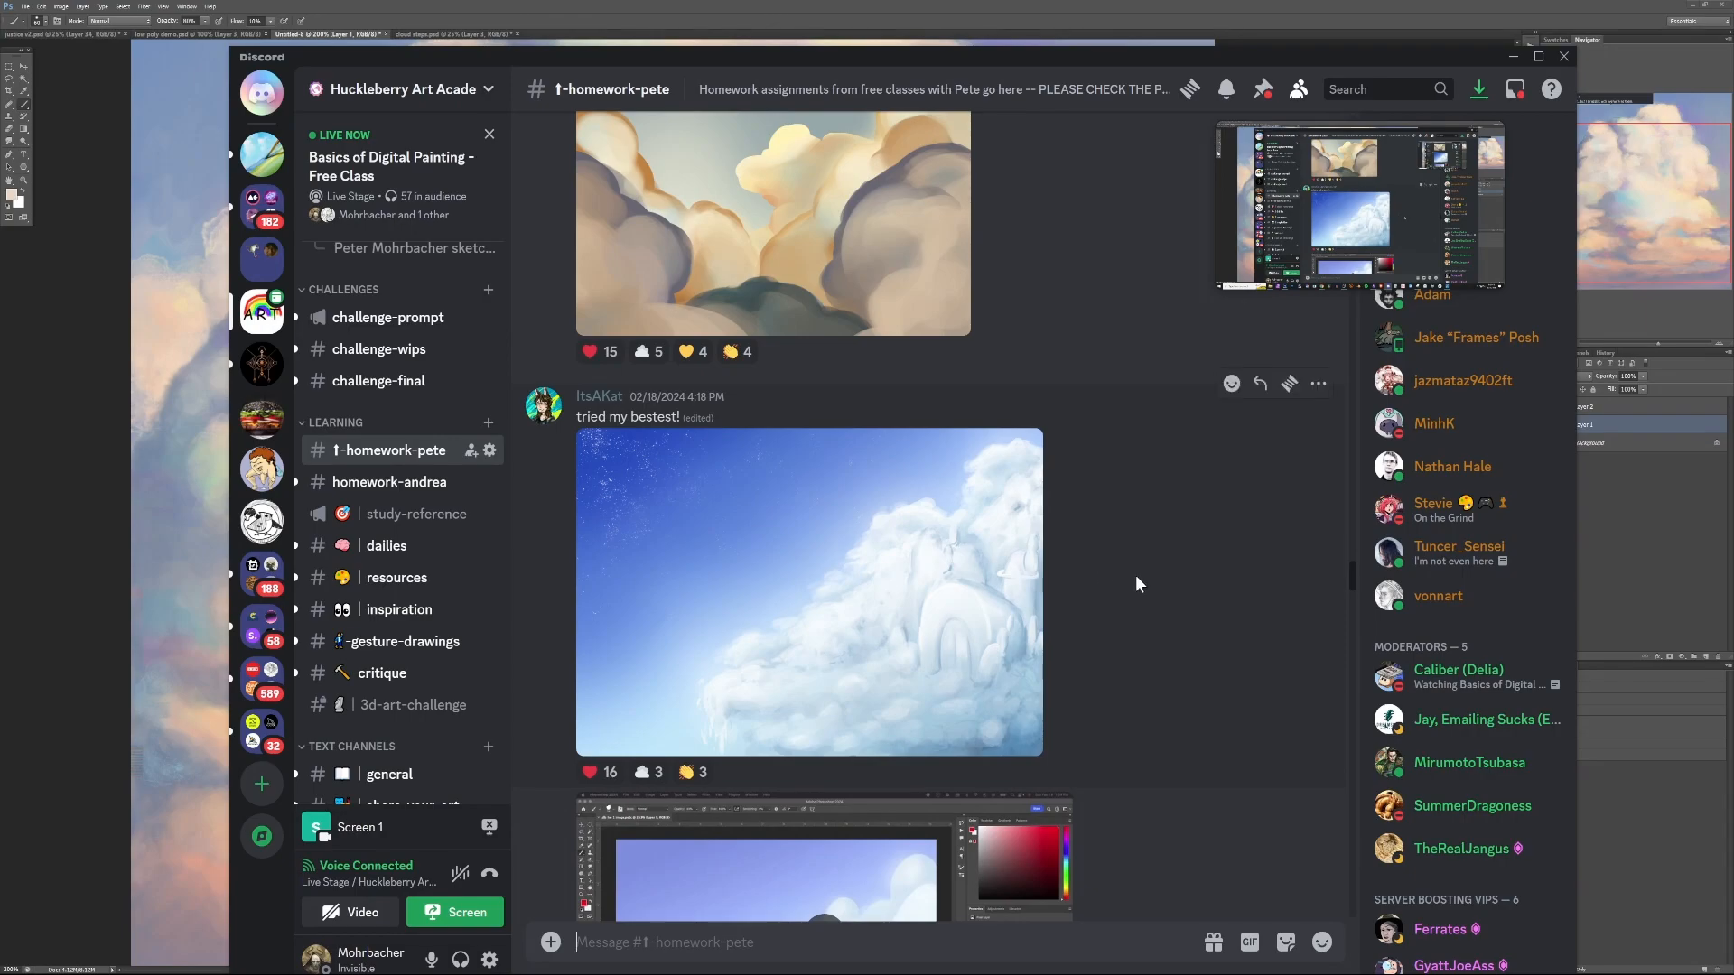
# Preview the white cloud painting on deep blue sky, close it, and look through submissions back to February 16
pyautogui.click(903, 592)
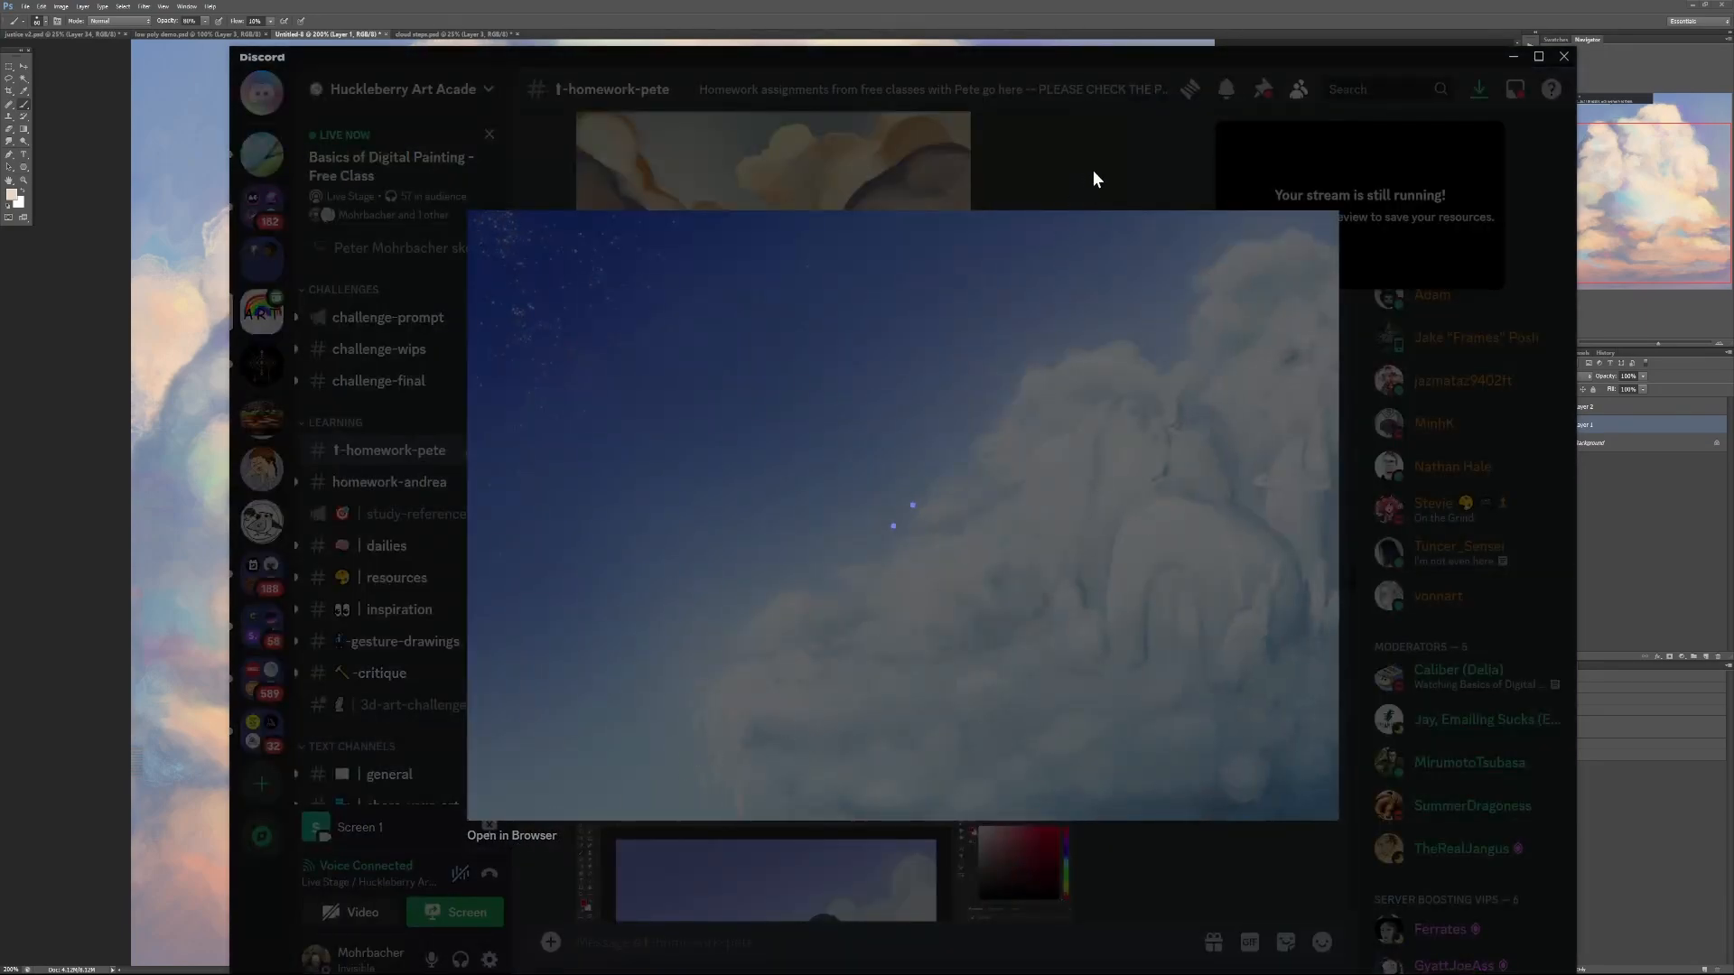
pyautogui.click(1091, 174)
pyautogui.scroll(3, 1075, 587)
pyautogui.scroll(10, 1102, 593)
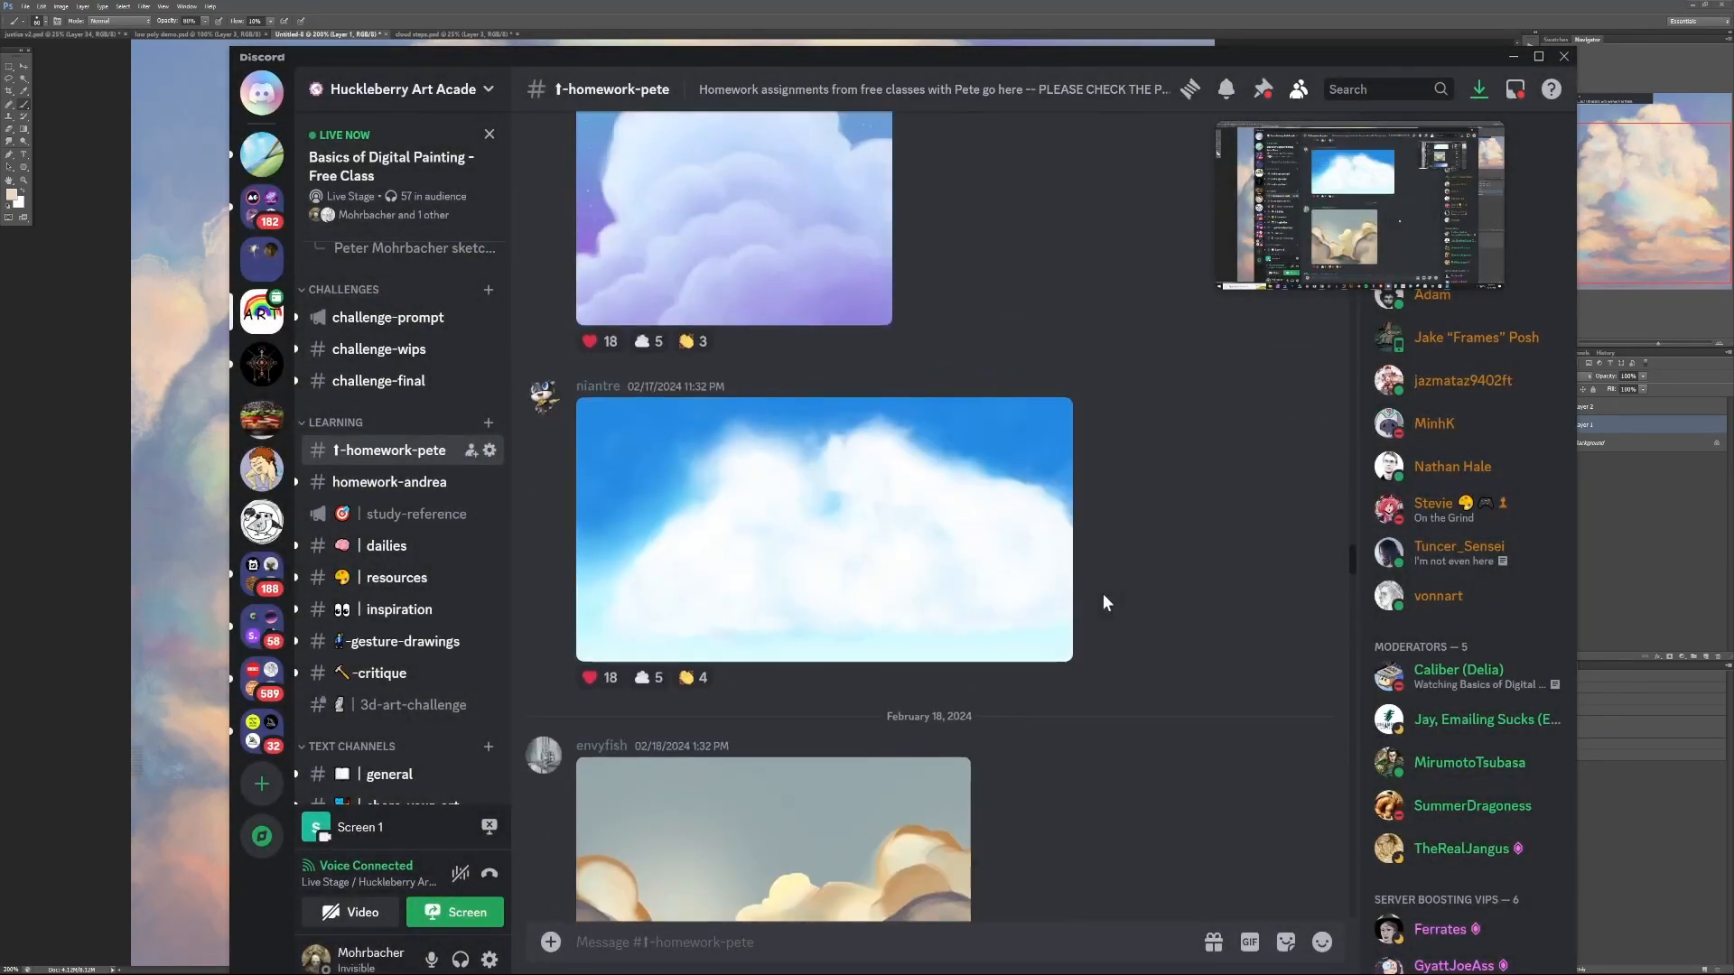
pyautogui.scroll(10, 1102, 593)
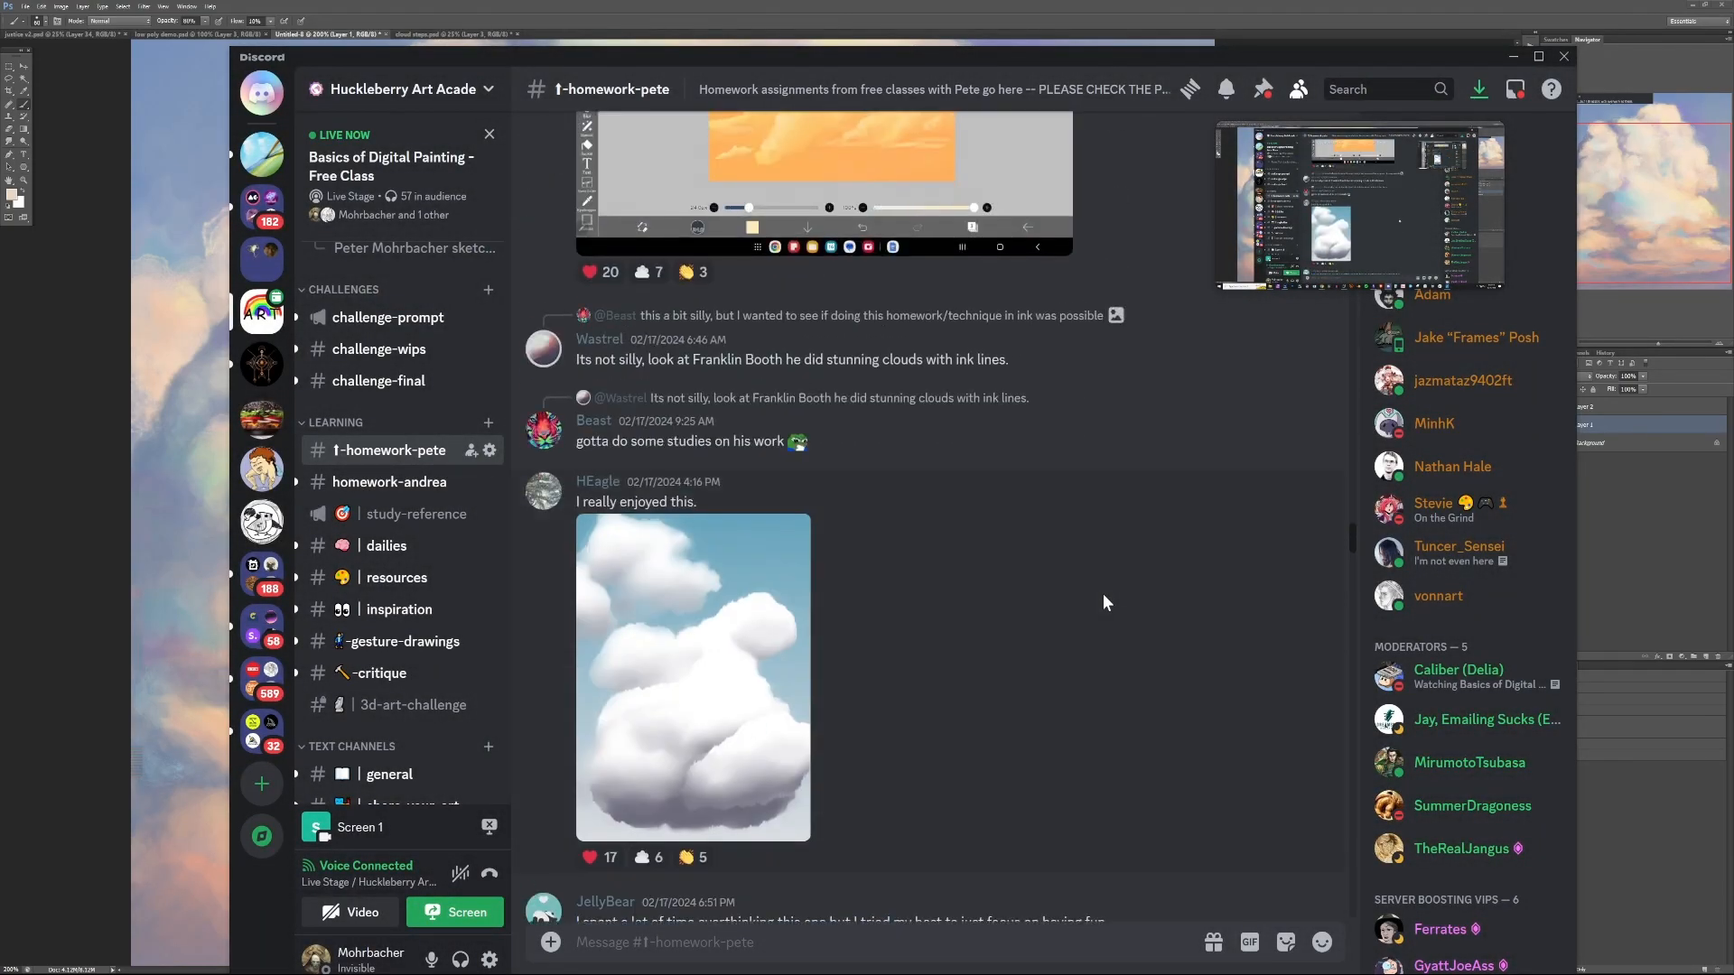
pyautogui.scroll(10, 1102, 593)
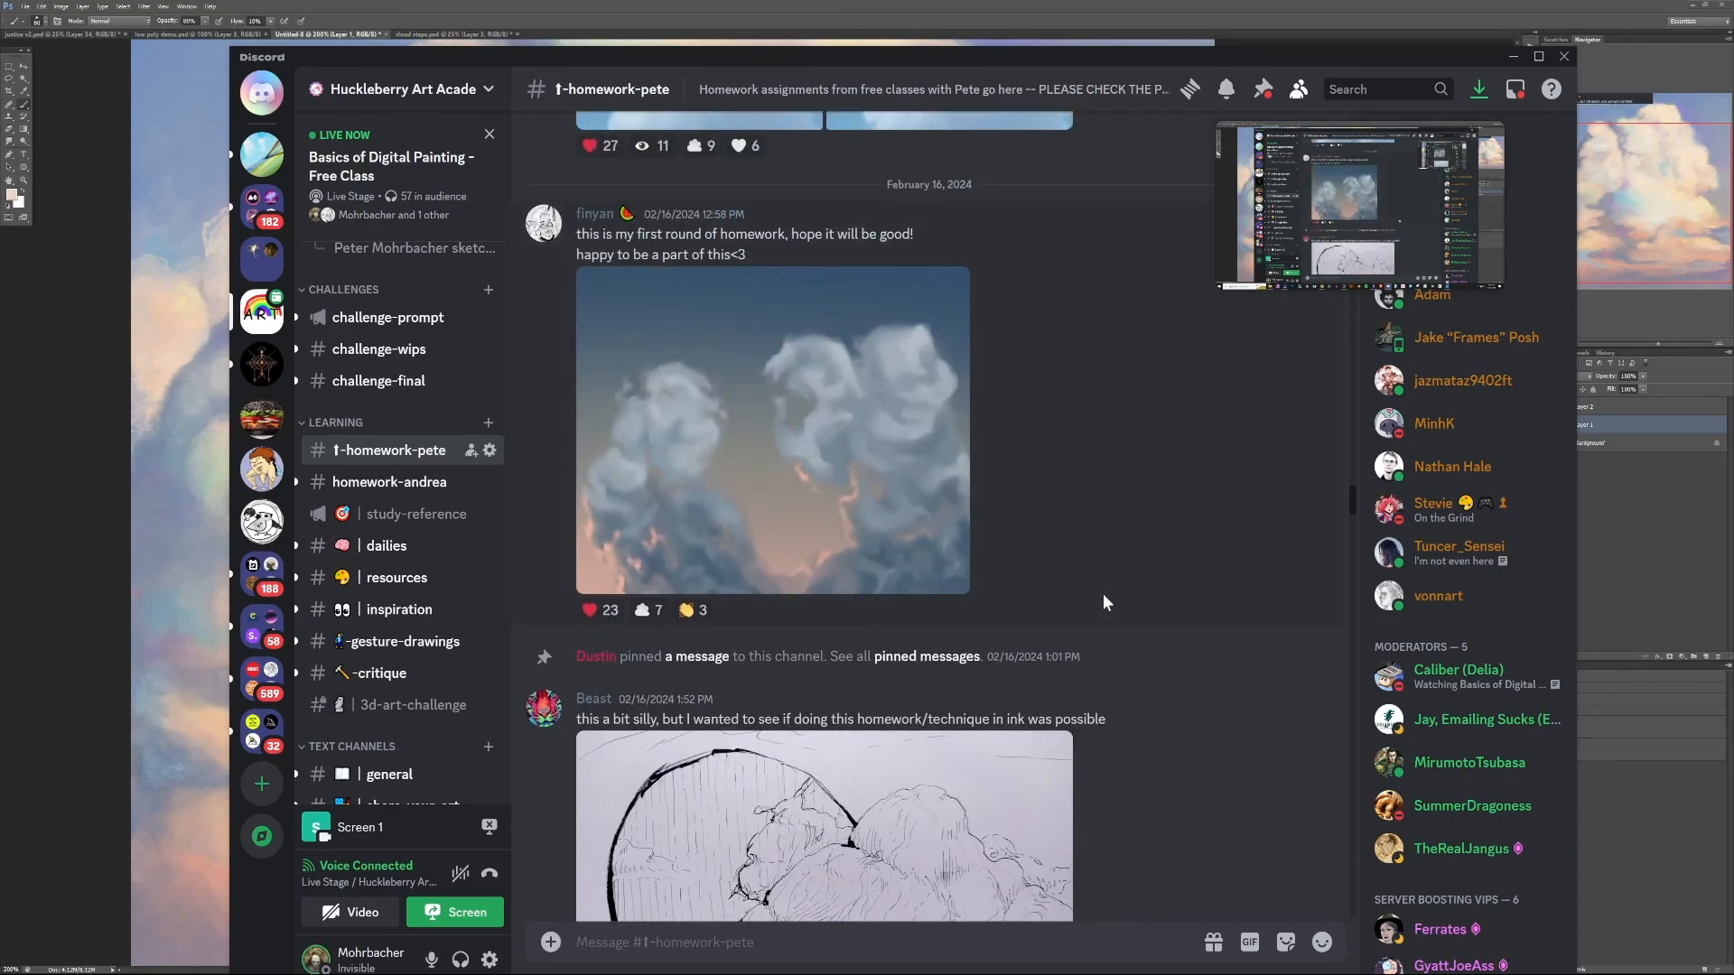
# Open the grey twin-cloud sunset painting at full size in a maximized browser window
pyautogui.click(767, 354)
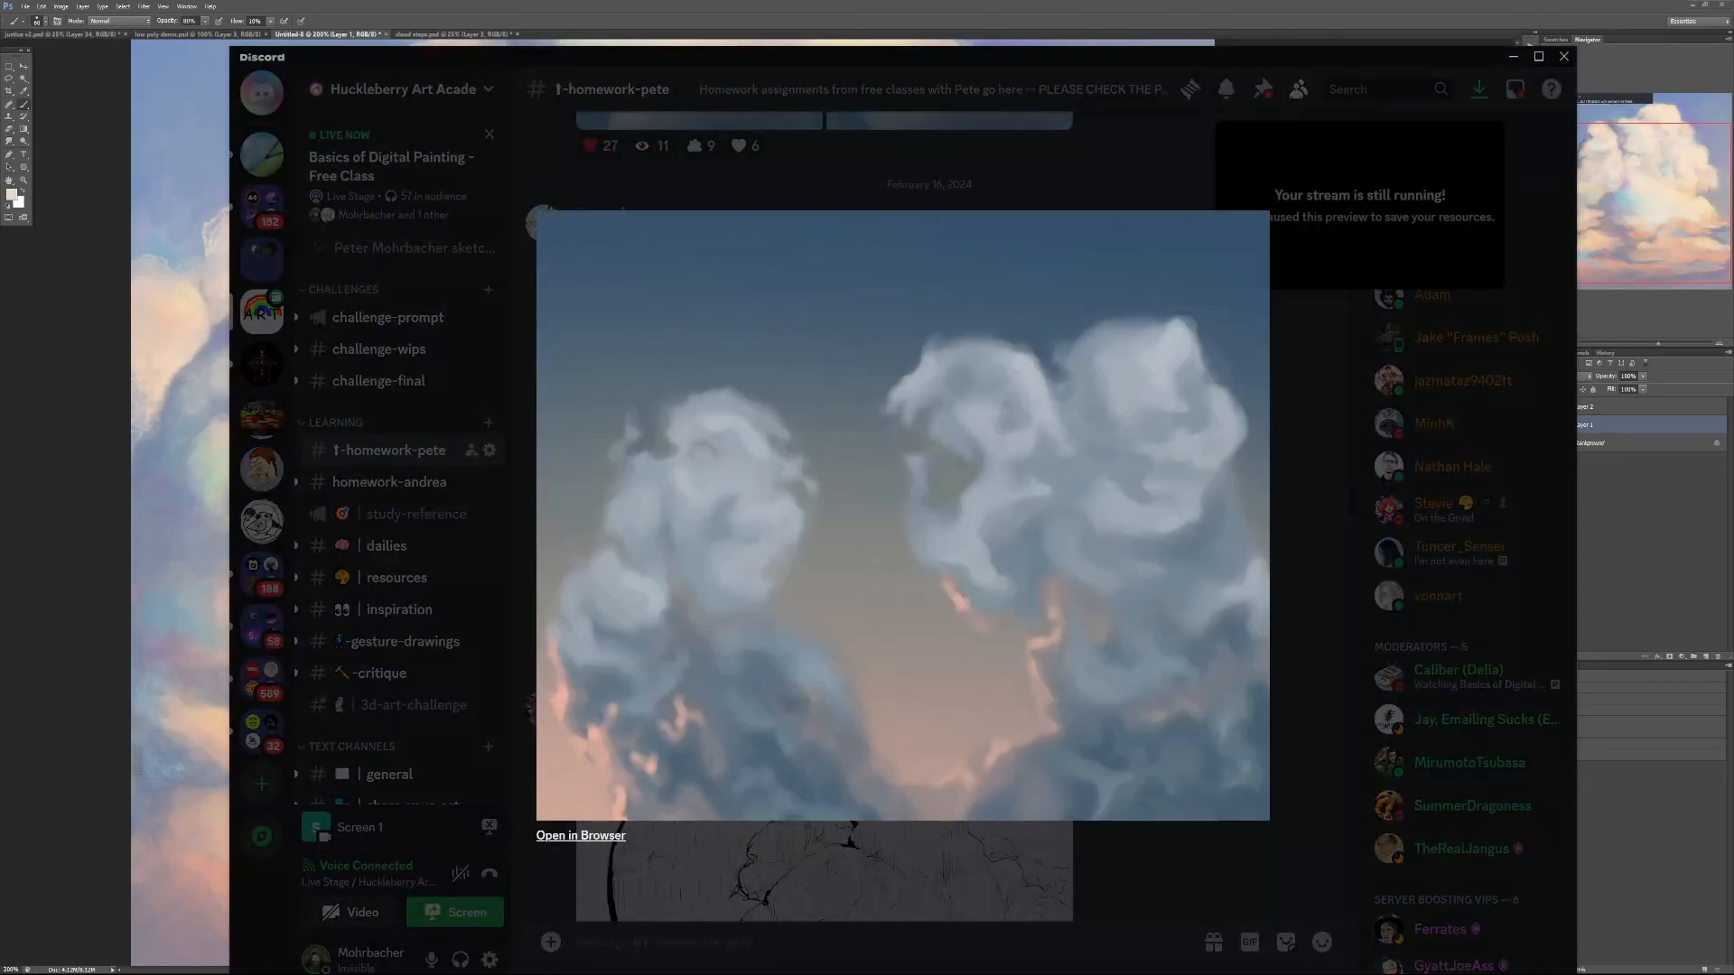
pyautogui.click(581, 835)
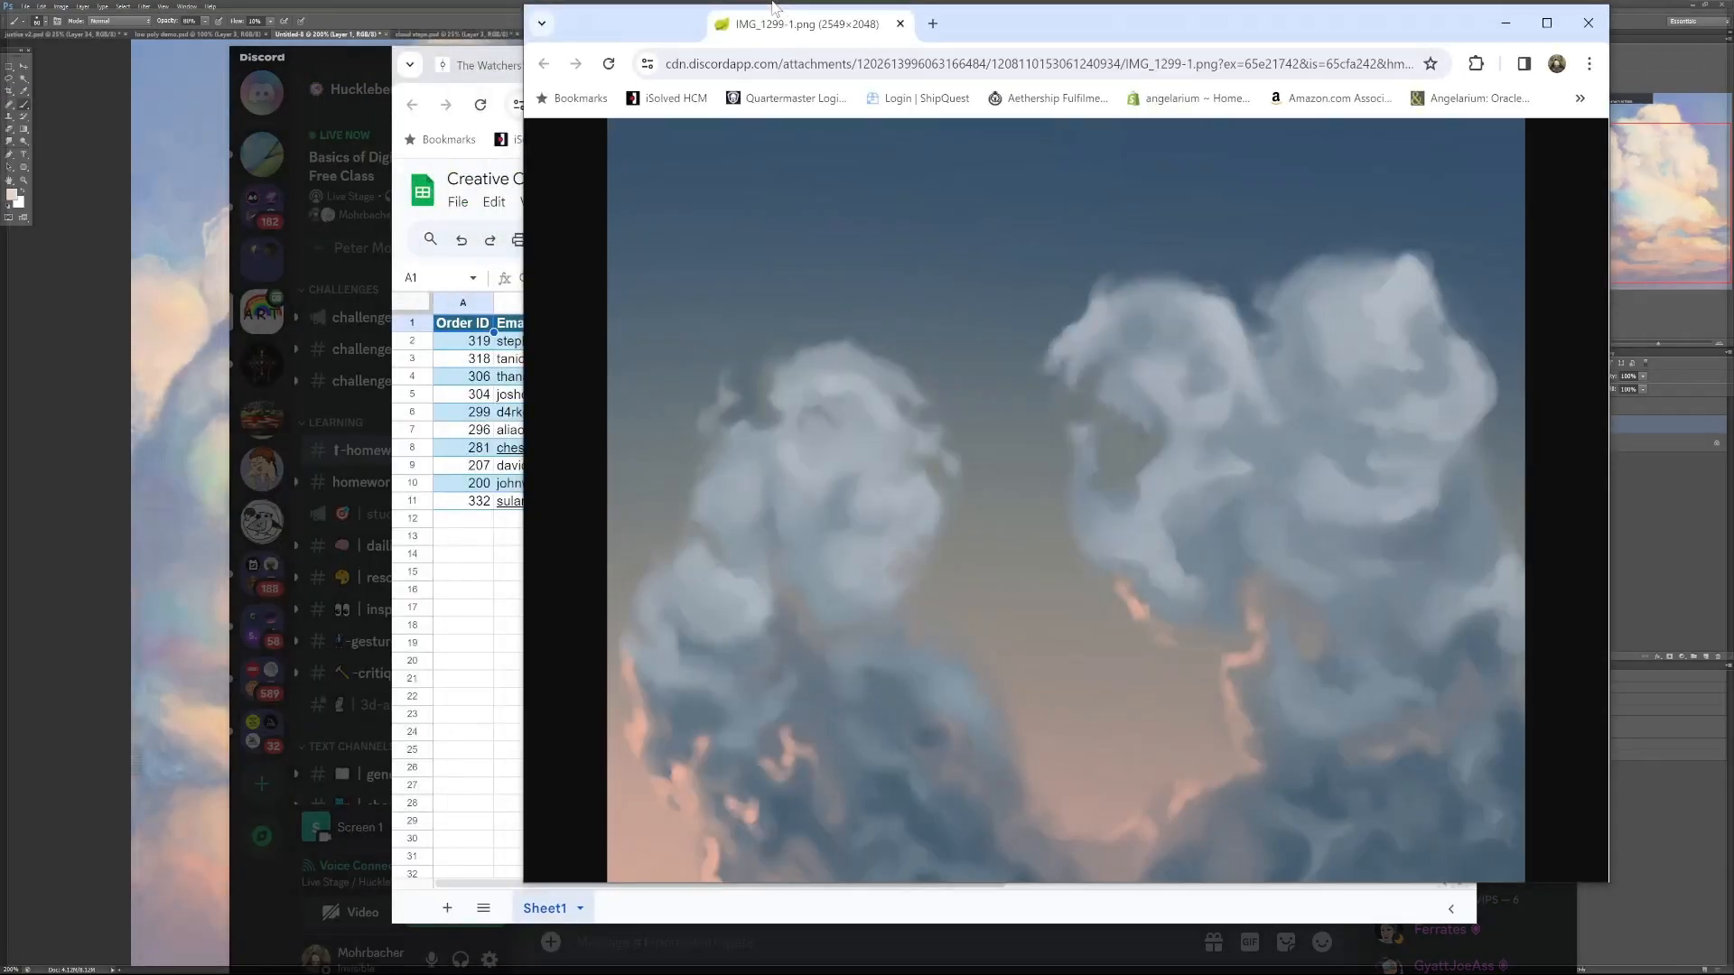
pyautogui.doubleClick(772, 30)
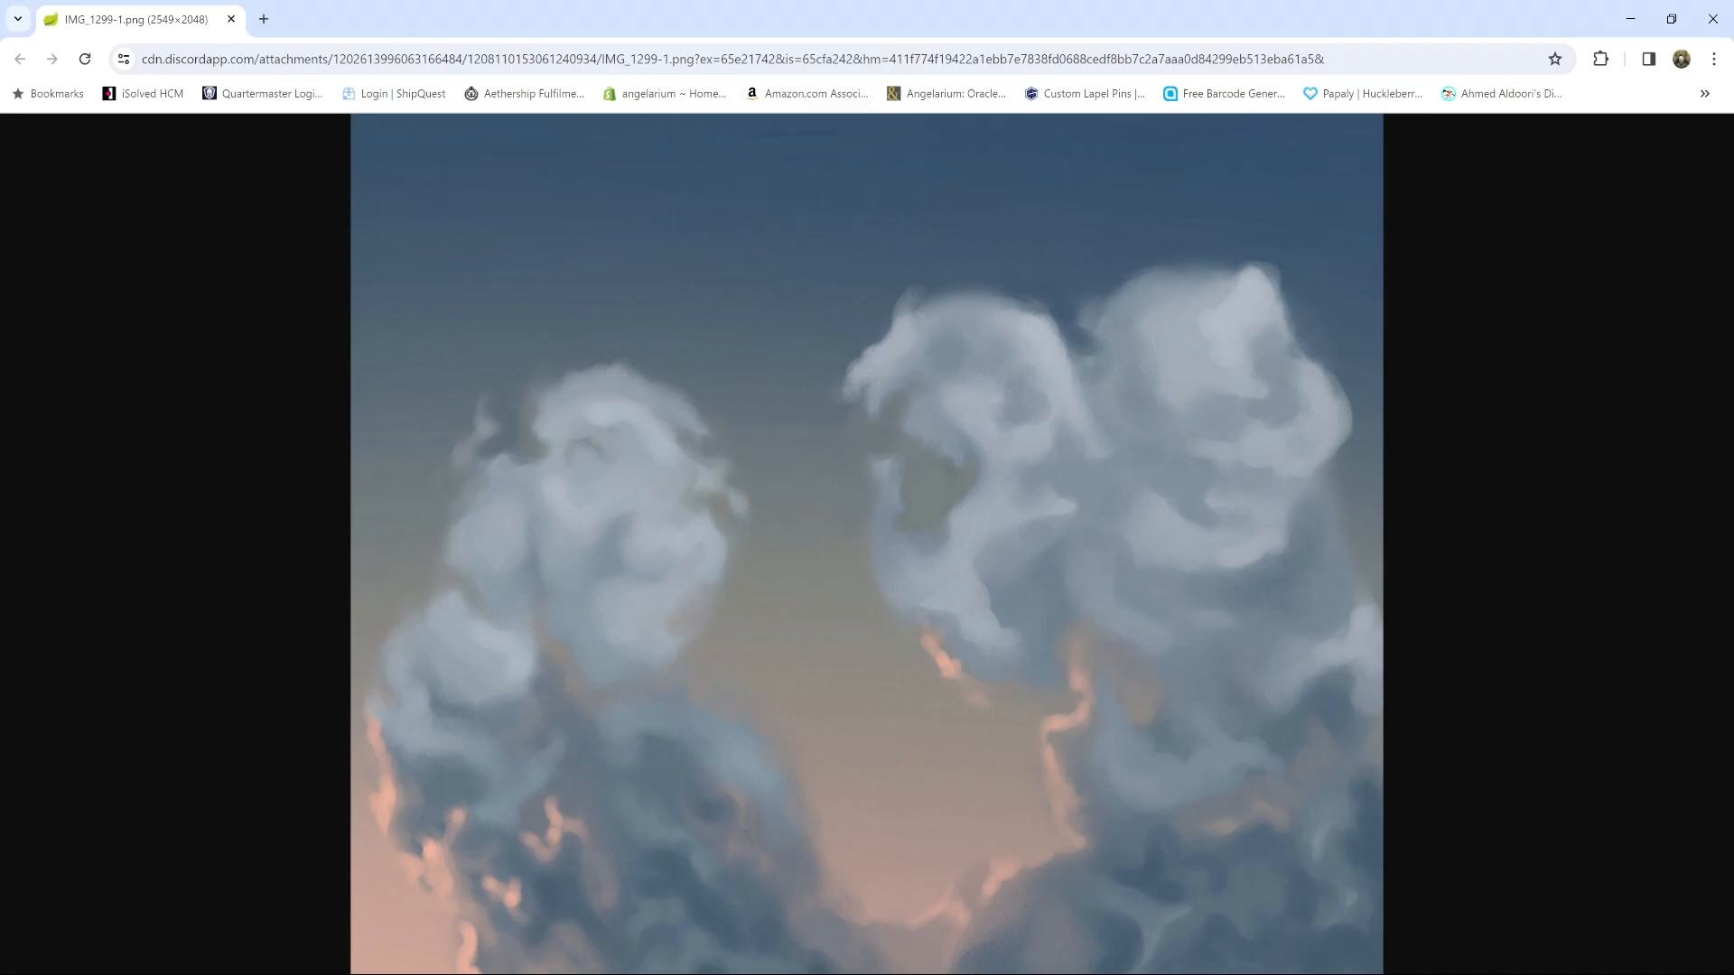
pyautogui.hotkey('alt', 'Tab')
pyautogui.click(858, 68)
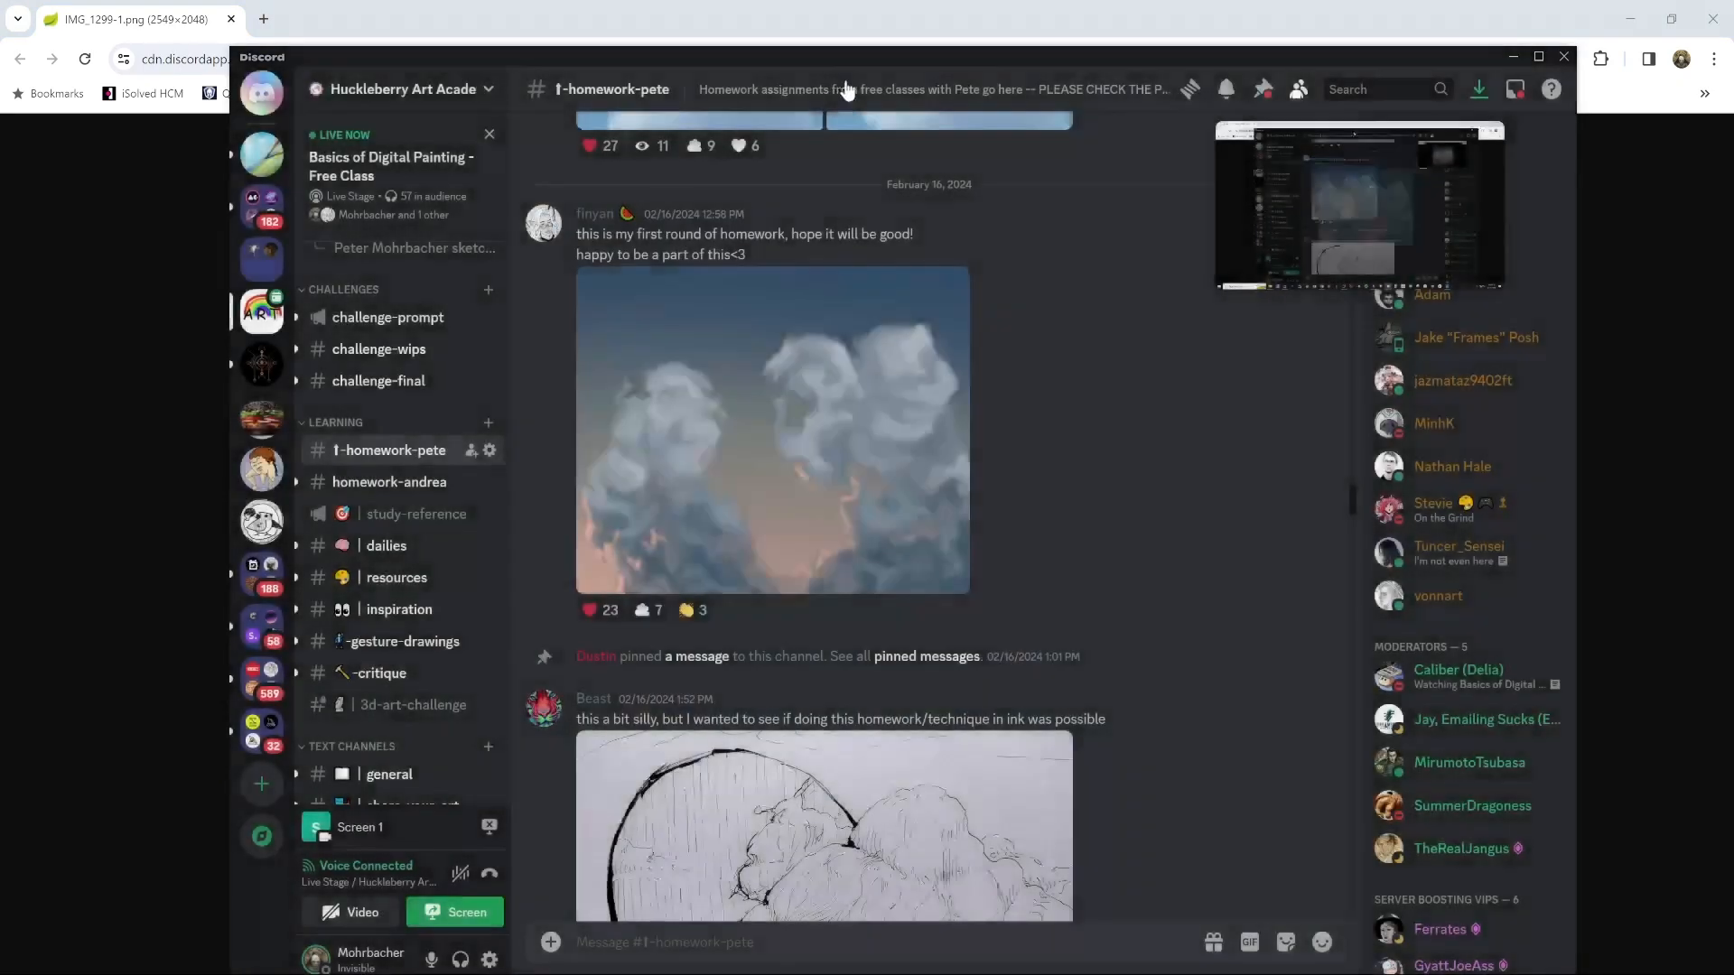
pyautogui.hotkey('alt', 'Tab')
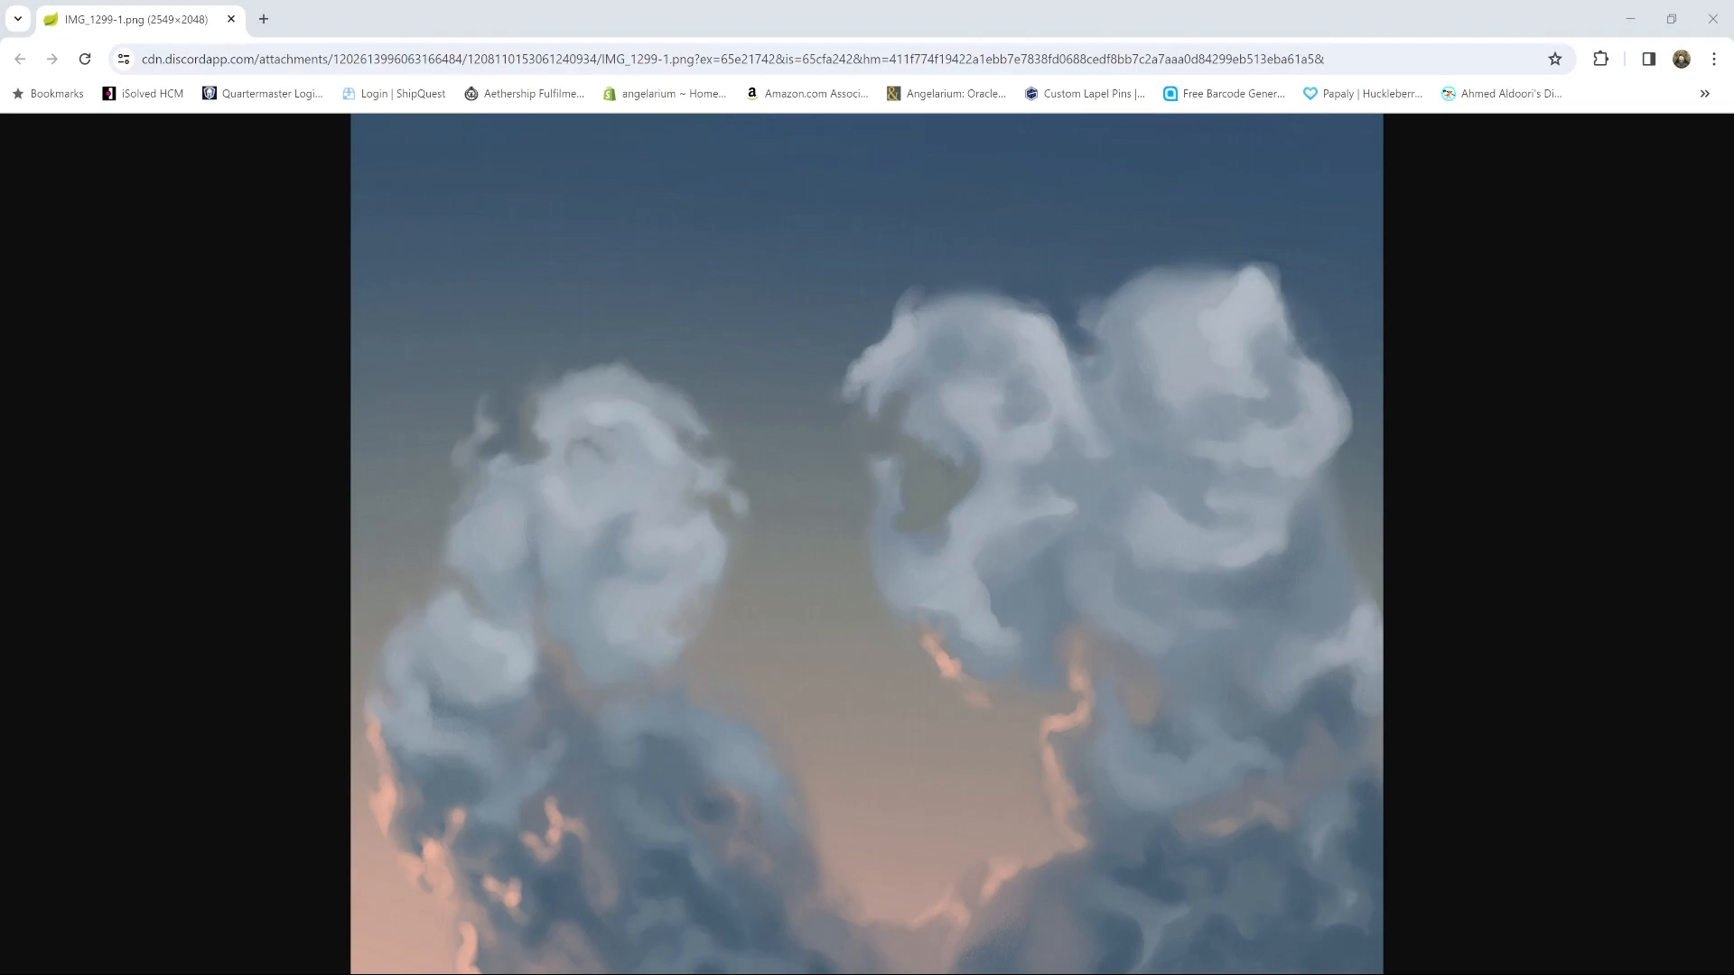
# Copy the painting into a new Photoshop document, add an empty layer above it, and restore the default colours
pyautogui.rightClick(818, 632)
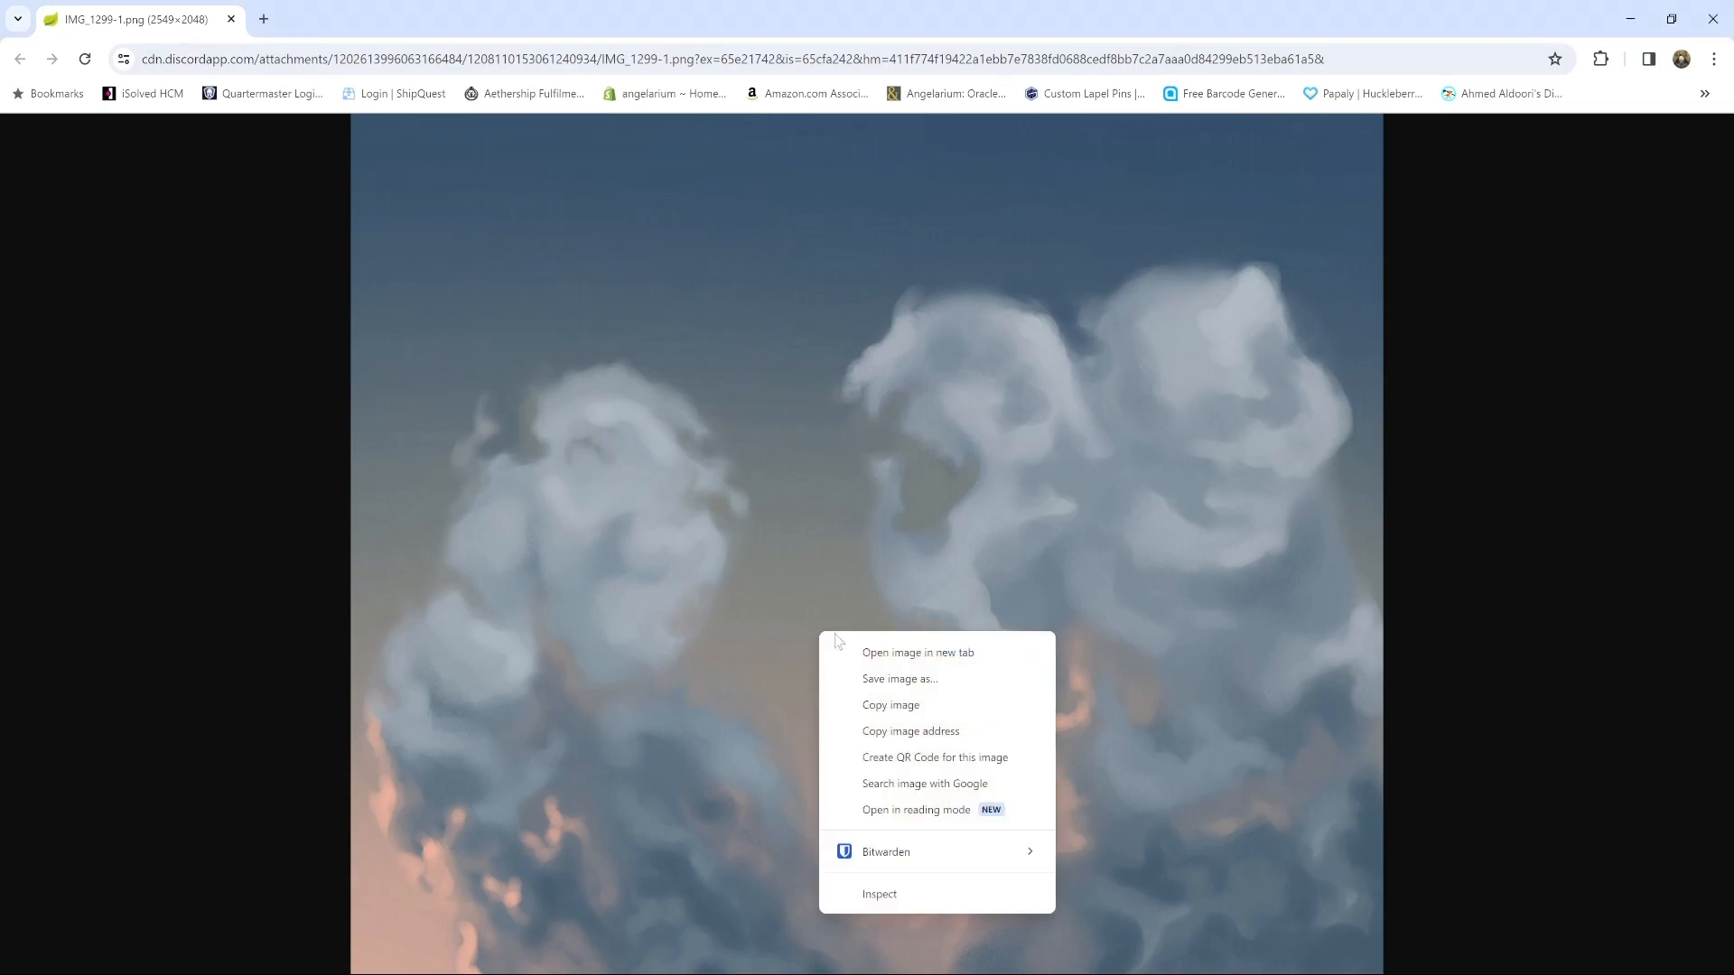
pyautogui.click(914, 705)
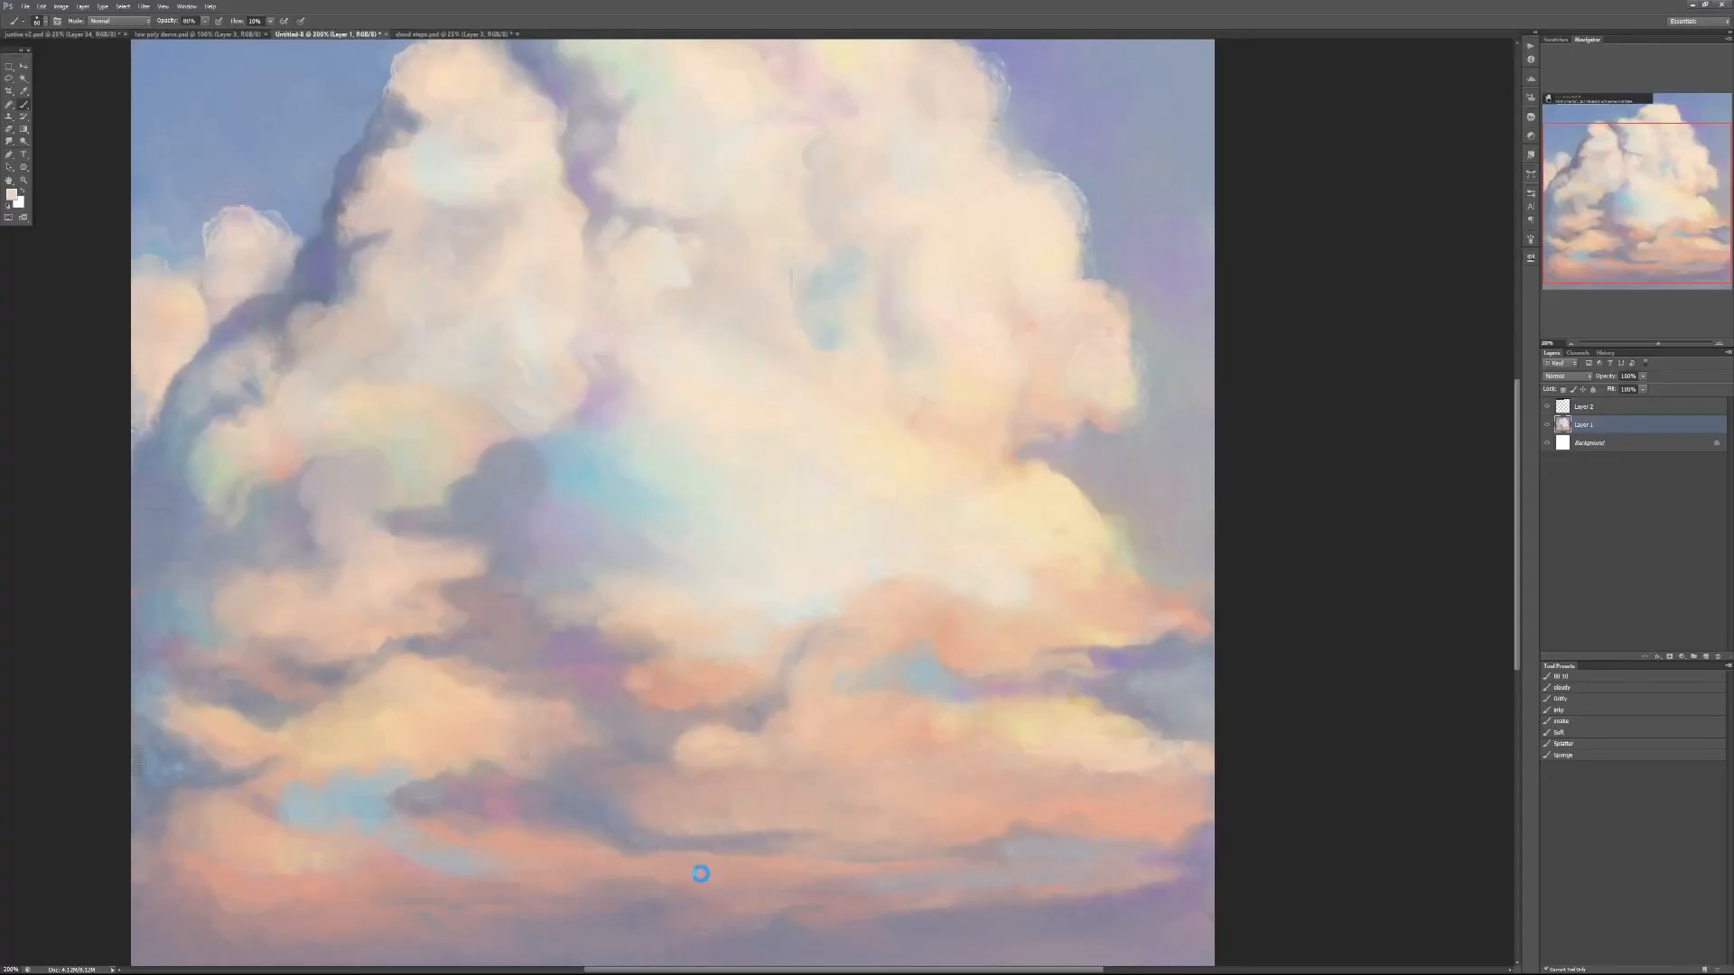
pyautogui.hotkey('ctrl', 'n')
pyautogui.click(649, 177)
pyautogui.hotkey('ctrl', 'v')
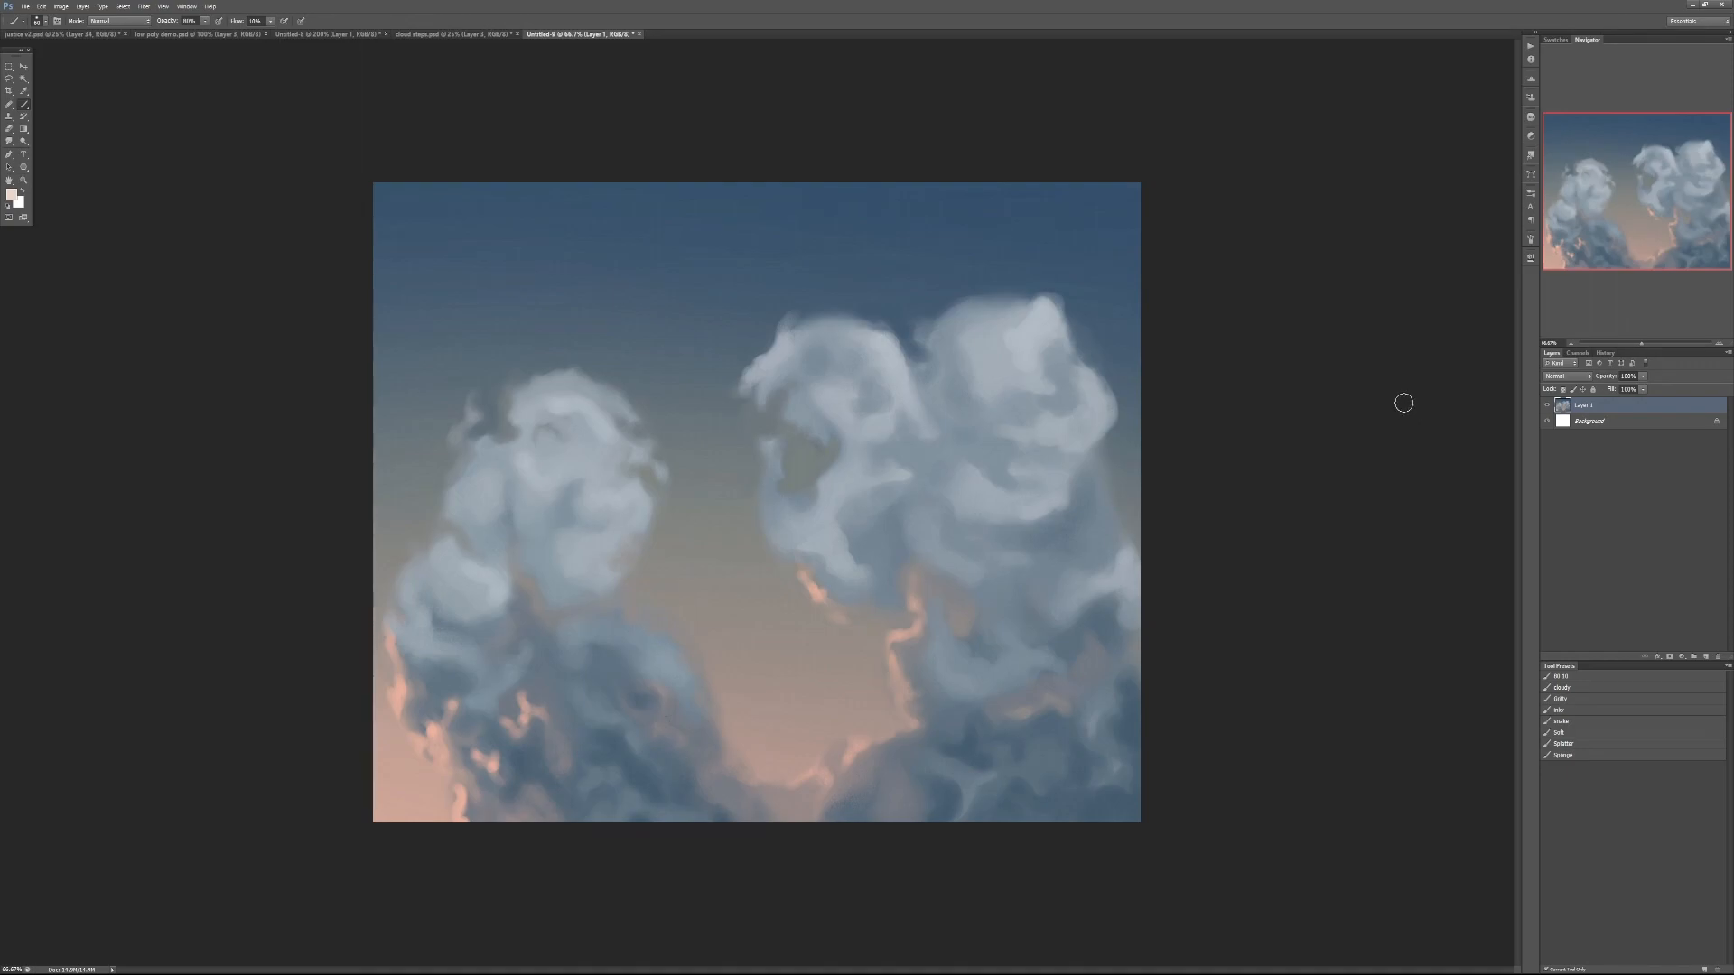
pyautogui.click(1705, 658)
pyautogui.press('d')
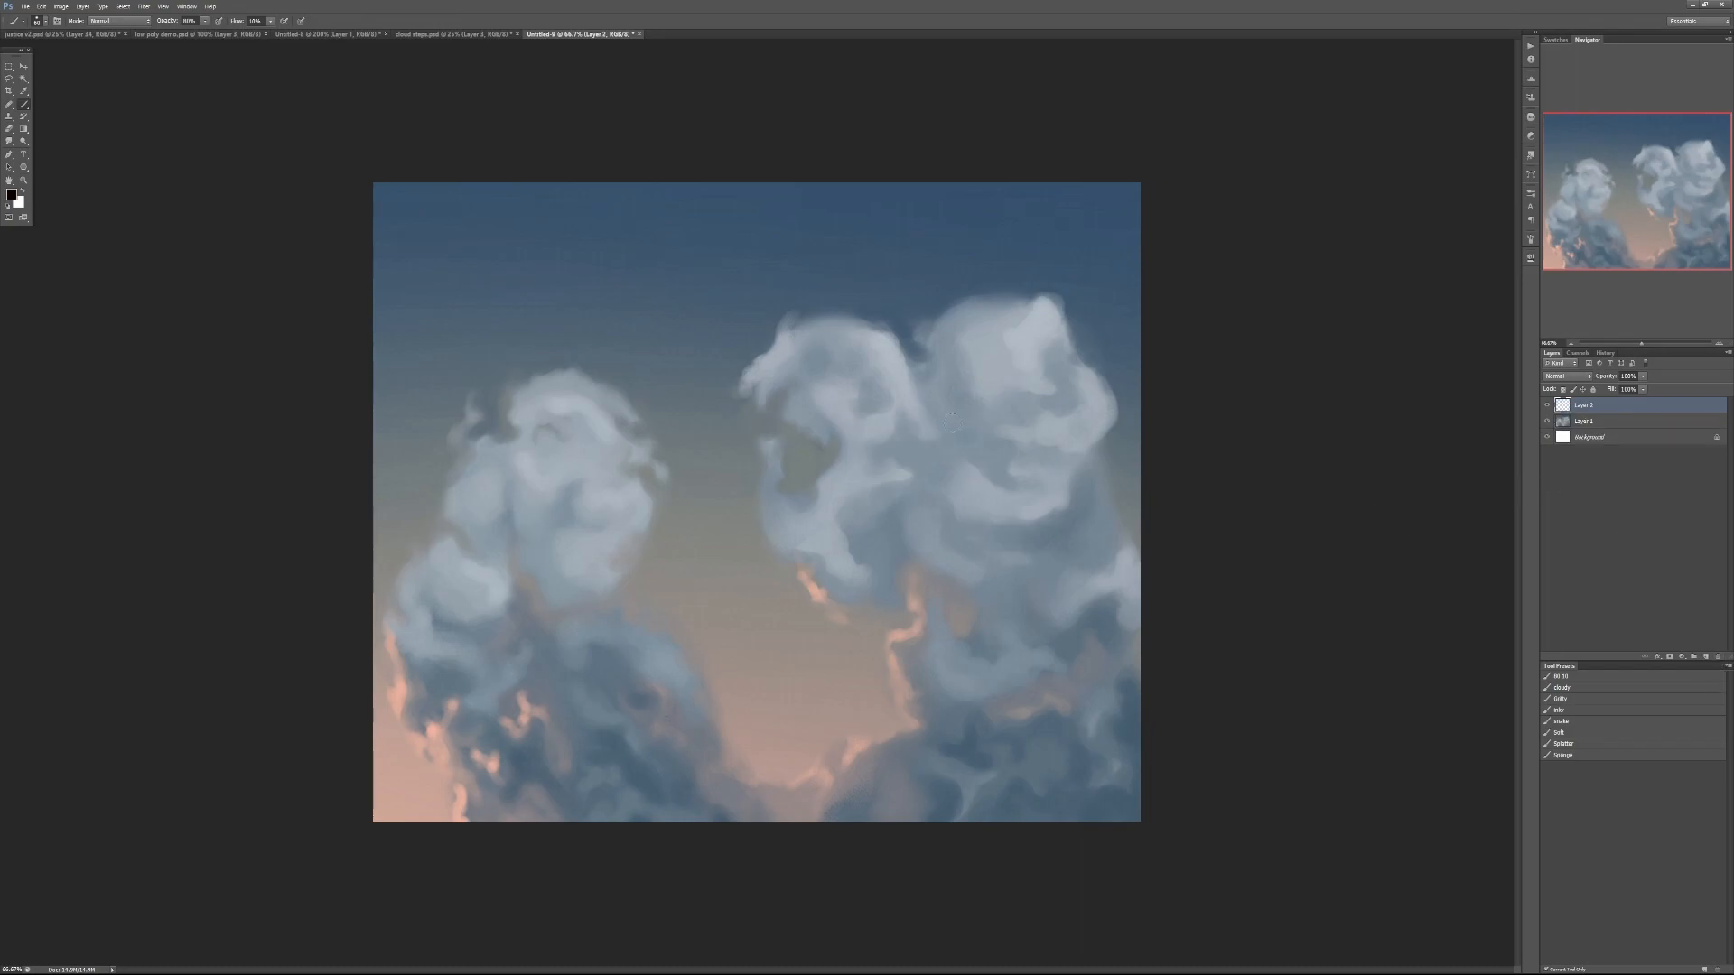
# Sketch black strokes over the right-hand cloud's rounded lobes and body, and undo them
pyautogui.moveTo(864, 314); pyautogui.dragTo(1029, 802)
pyautogui.moveTo(964, 753)
pyautogui.mouseDown()
pyautogui.moveTo(1031, 803)
pyautogui.moveTo(1070, 696)
pyautogui.mouseUp()
pyautogui.hotkey('ctrl', 'alt', 'z')
pyautogui.hotkey('ctrl', 'alt', 'z')
pyautogui.hotkey('ctrl', 'alt', 'z')
pyautogui.moveTo(965, 305); pyautogui.dragTo(1013, 441)
pyautogui.moveTo(1013, 441); pyautogui.dragTo(1043, 397)
pyautogui.hotkey('ctrl', 'alt', 'z')
pyautogui.hotkey('ctrl', 'alt', 'z')
# Paint a rounded pale blue-grey puff in the lower body of the right-hand cloud at 50% opacity
pyautogui.keyDown('alt'); pyautogui.click(996, 498); pyautogui.keyUp('alt')
pyautogui.press('5')
pyautogui.moveTo(980, 474)
pyautogui.mouseDown()
pyautogui.moveTo(1034, 519)
pyautogui.moveTo(971, 600)
pyautogui.mouseUp()
# Smooth the right-hand cloud's top lobe and blend it into the puff below with sampled greys at 30% opacity
pyautogui.press('3')
pyautogui.moveTo(980, 361)
pyautogui.mouseDown()
pyautogui.moveTo(1064, 427)
pyautogui.moveTo(1020, 379)
pyautogui.moveTo(1047, 425)
pyautogui.mouseUp()
pyautogui.keyDown('alt'); pyautogui.click(1065, 397); pyautogui.keyUp('alt')
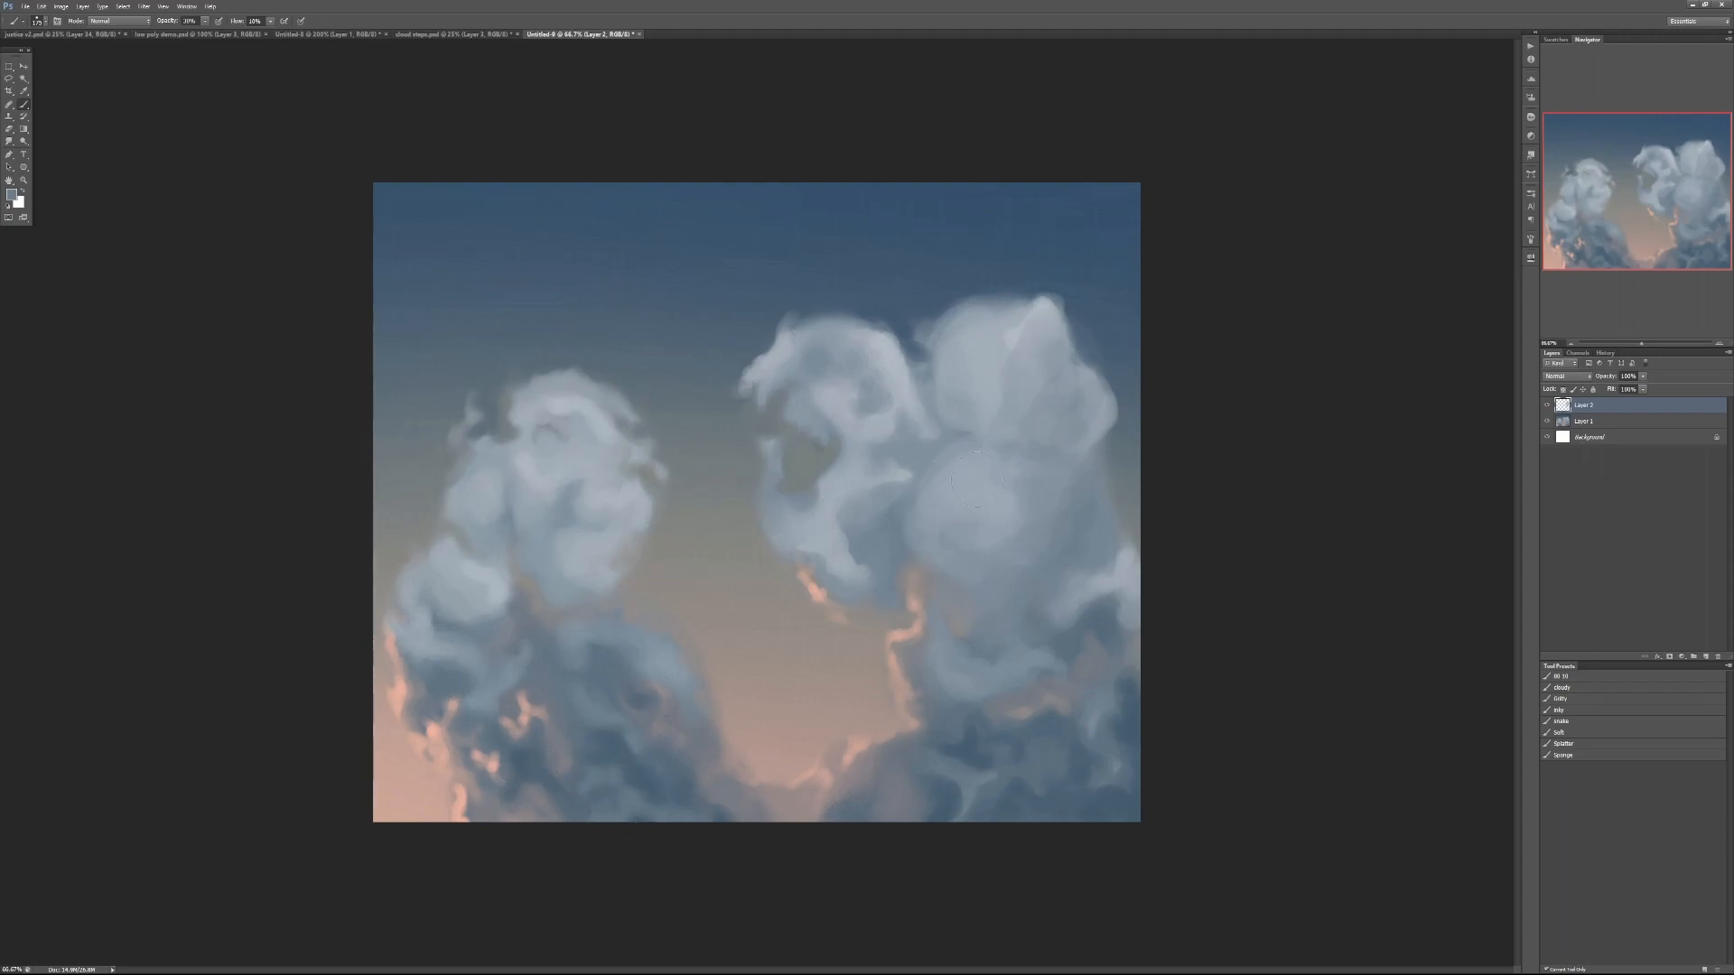
pyautogui.keyDown('alt'); pyautogui.click(1018, 330); pyautogui.keyUp('alt')
pyautogui.moveTo(969, 343)
pyautogui.mouseDown()
pyautogui.moveTo(949, 416)
pyautogui.moveTo(920, 420)
pyautogui.moveTo(912, 395)
pyautogui.moveTo(862, 403)
pyautogui.moveTo(872, 383)
pyautogui.moveTo(830, 377)
pyautogui.moveTo(875, 388)
pyautogui.moveTo(879, 441)
pyautogui.moveTo(919, 431)
pyautogui.moveTo(907, 455)
pyautogui.moveTo(948, 441)
pyautogui.moveTo(993, 533)
pyautogui.mouseUp()
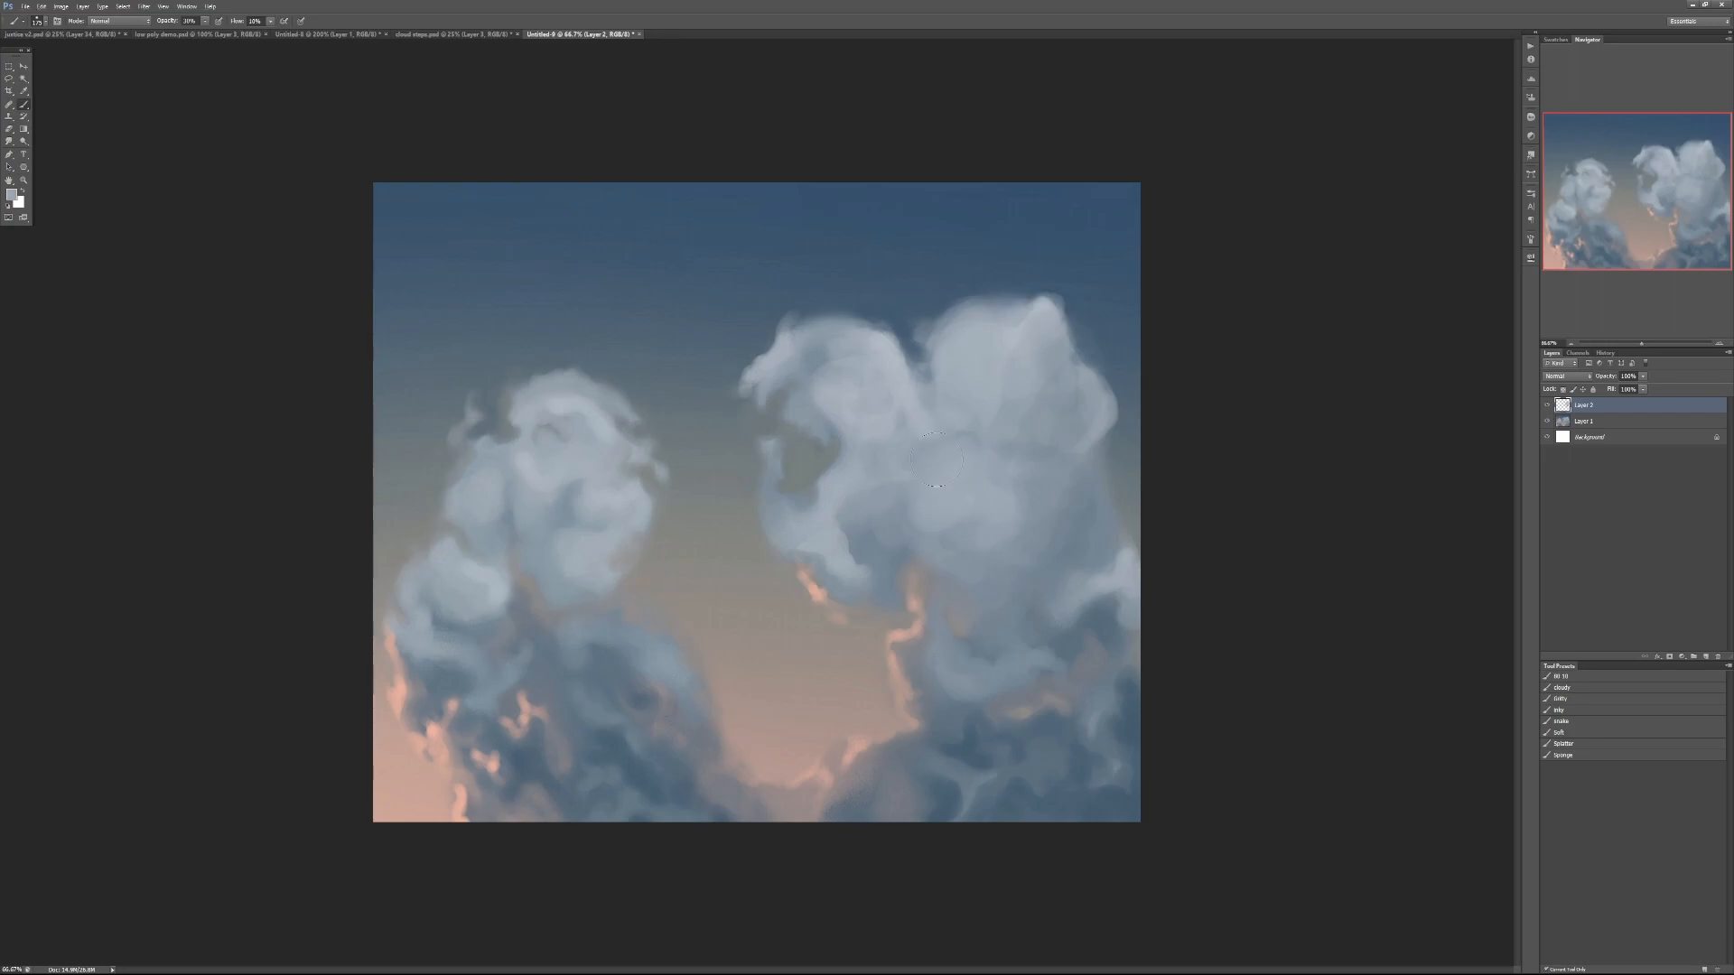
# Soften the join with the neighbouring lobe and the cloud's lower shaded side with sampled greys at 40% opacity
pyautogui.press('4')
pyautogui.moveTo(909, 429)
pyautogui.mouseDown()
pyautogui.moveTo(895, 381)
pyautogui.moveTo(906, 429)
pyautogui.moveTo(861, 445)
pyautogui.moveTo(860, 405)
pyautogui.mouseUp()
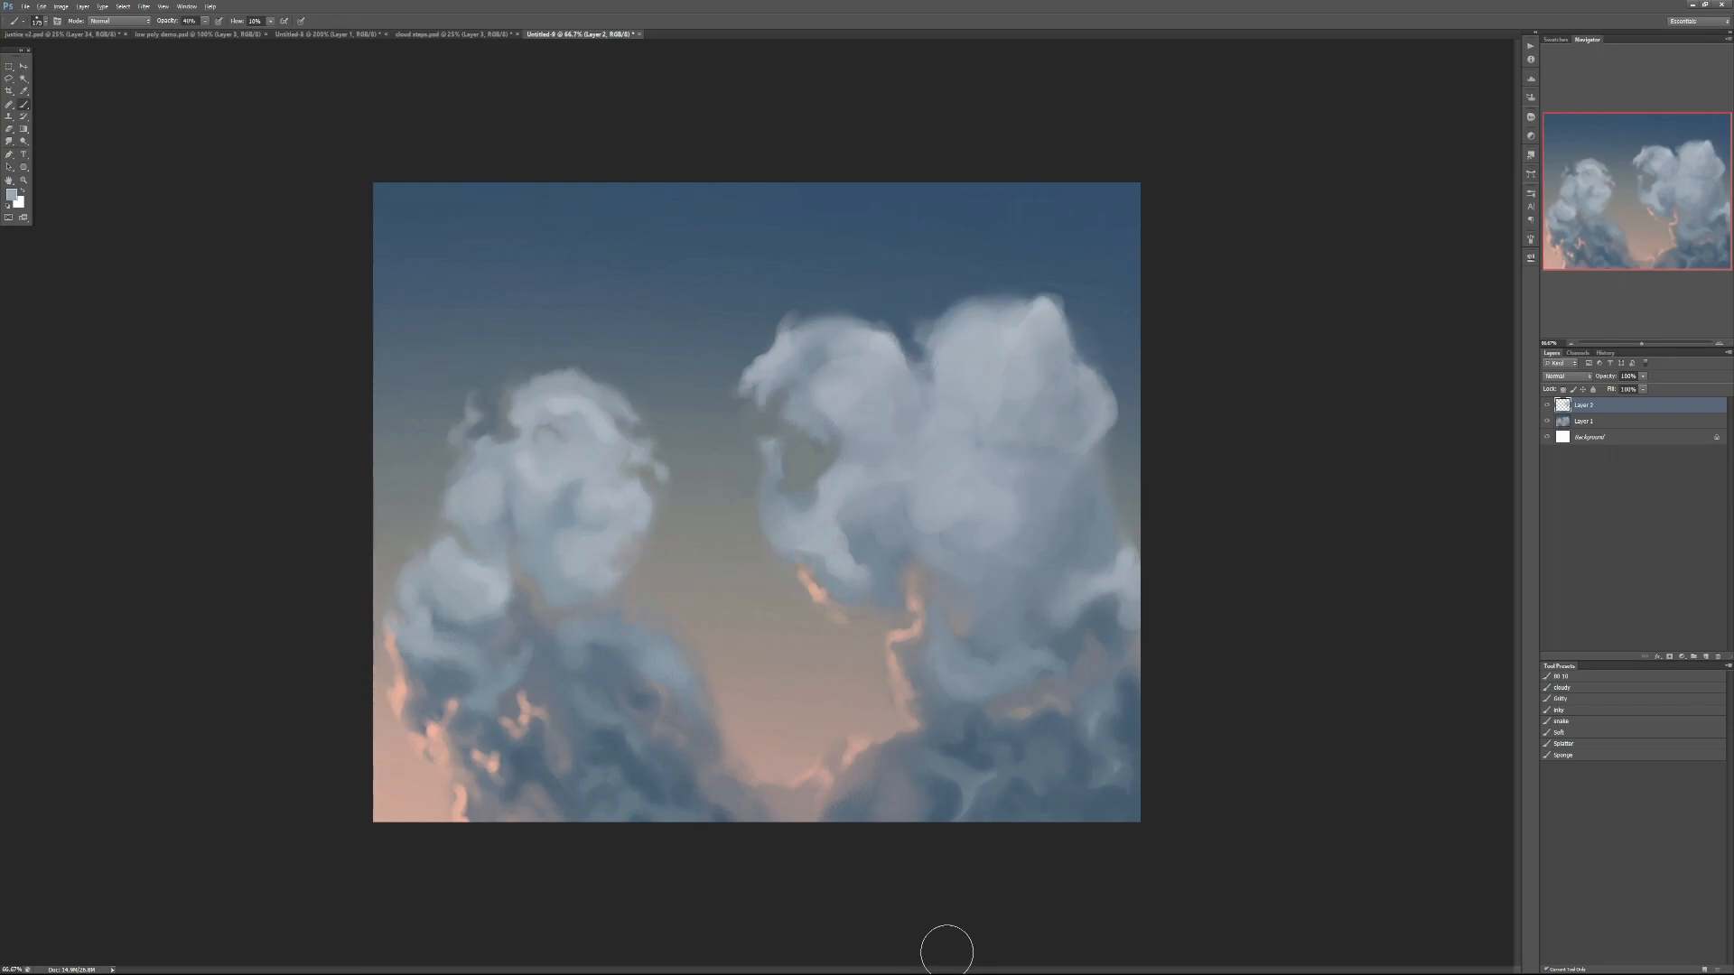
pyautogui.keyDown('alt'); pyautogui.click(1001, 564); pyautogui.keyUp('alt')
pyautogui.moveTo(1085, 476)
pyautogui.mouseDown()
pyautogui.moveTo(1069, 635)
pyautogui.moveTo(1106, 634)
pyautogui.moveTo(1038, 676)
pyautogui.mouseUp()
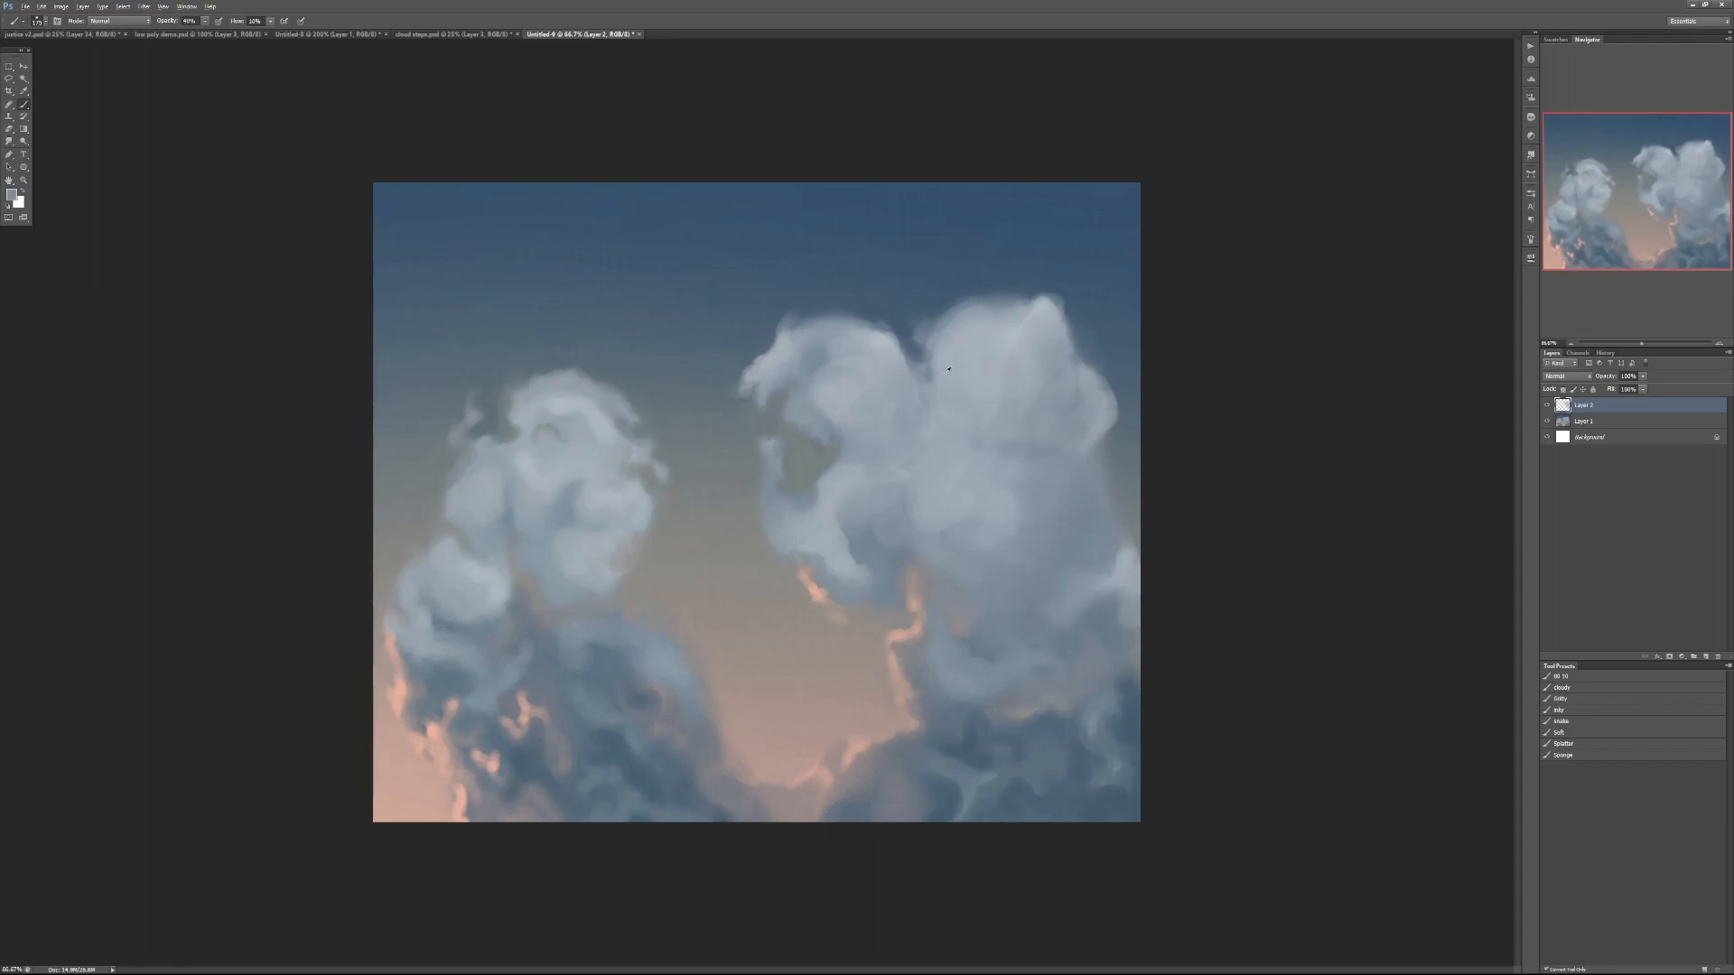
# Add pale sampled greys to the right-hand cloud's central puff and the inner side of its smaller lobe, softening the join between them
pyautogui.keyDown('alt'); pyautogui.click(555, 413); pyautogui.keyUp('alt')
pyautogui.moveTo(903, 514)
pyautogui.mouseDown()
pyautogui.moveTo(895, 499)
pyautogui.moveTo(901, 528)
pyautogui.mouseUp()
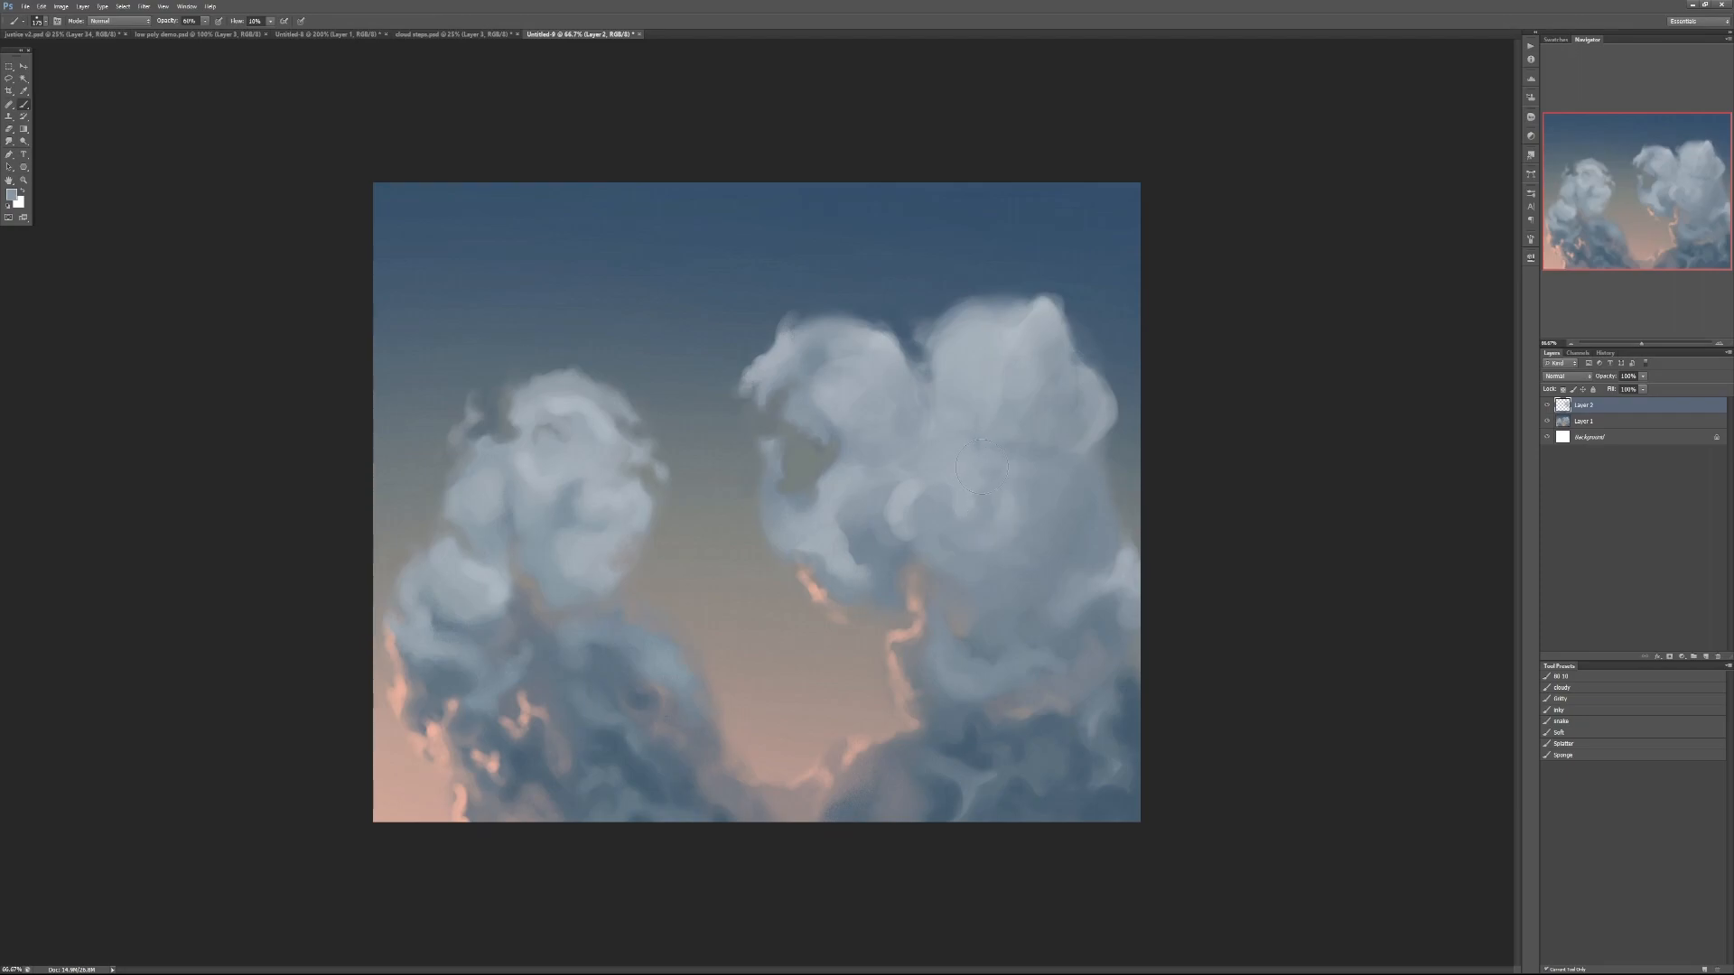
pyautogui.keyDown('alt'); pyautogui.click(1044, 298); pyautogui.keyUp('alt')
pyautogui.keyDown('alt'); pyautogui.click(838, 436); pyautogui.keyUp('alt')
pyautogui.keyDown('alt'); pyautogui.click(879, 344); pyautogui.keyUp('alt')
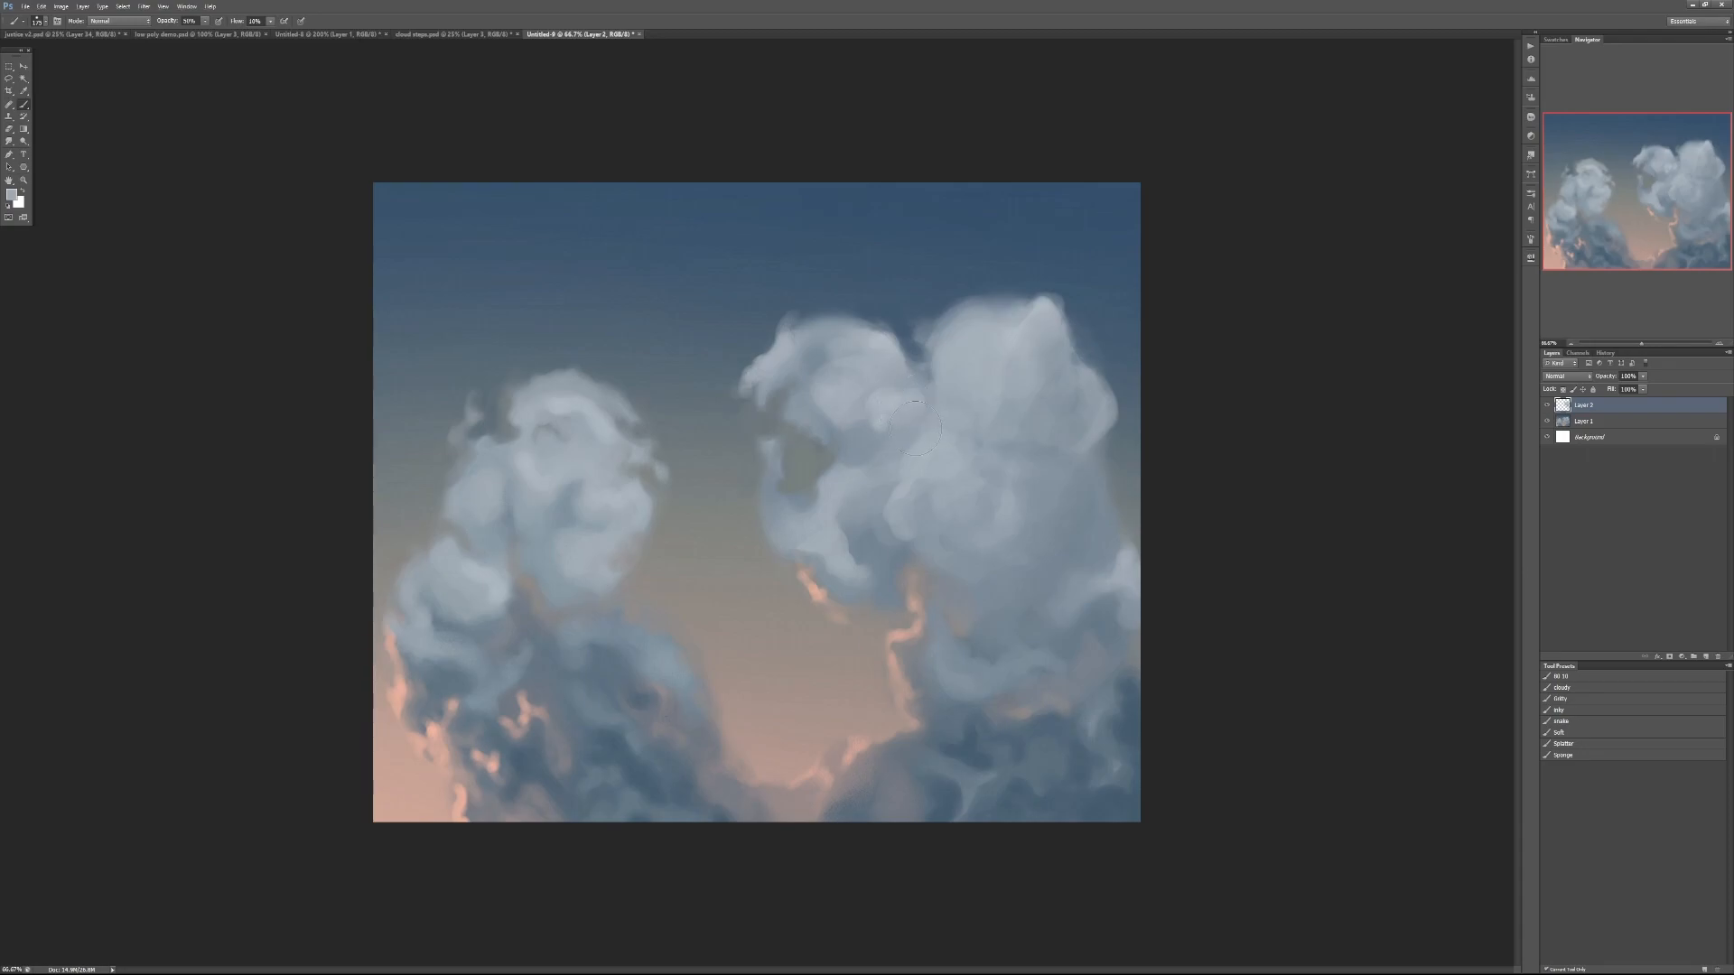
pyautogui.moveTo(899, 388); pyautogui.dragTo(927, 397)
# Toggle the paint-over layer's visibility to compare the reworked right-hand cloud with the original painting
pyautogui.click(1548, 406)
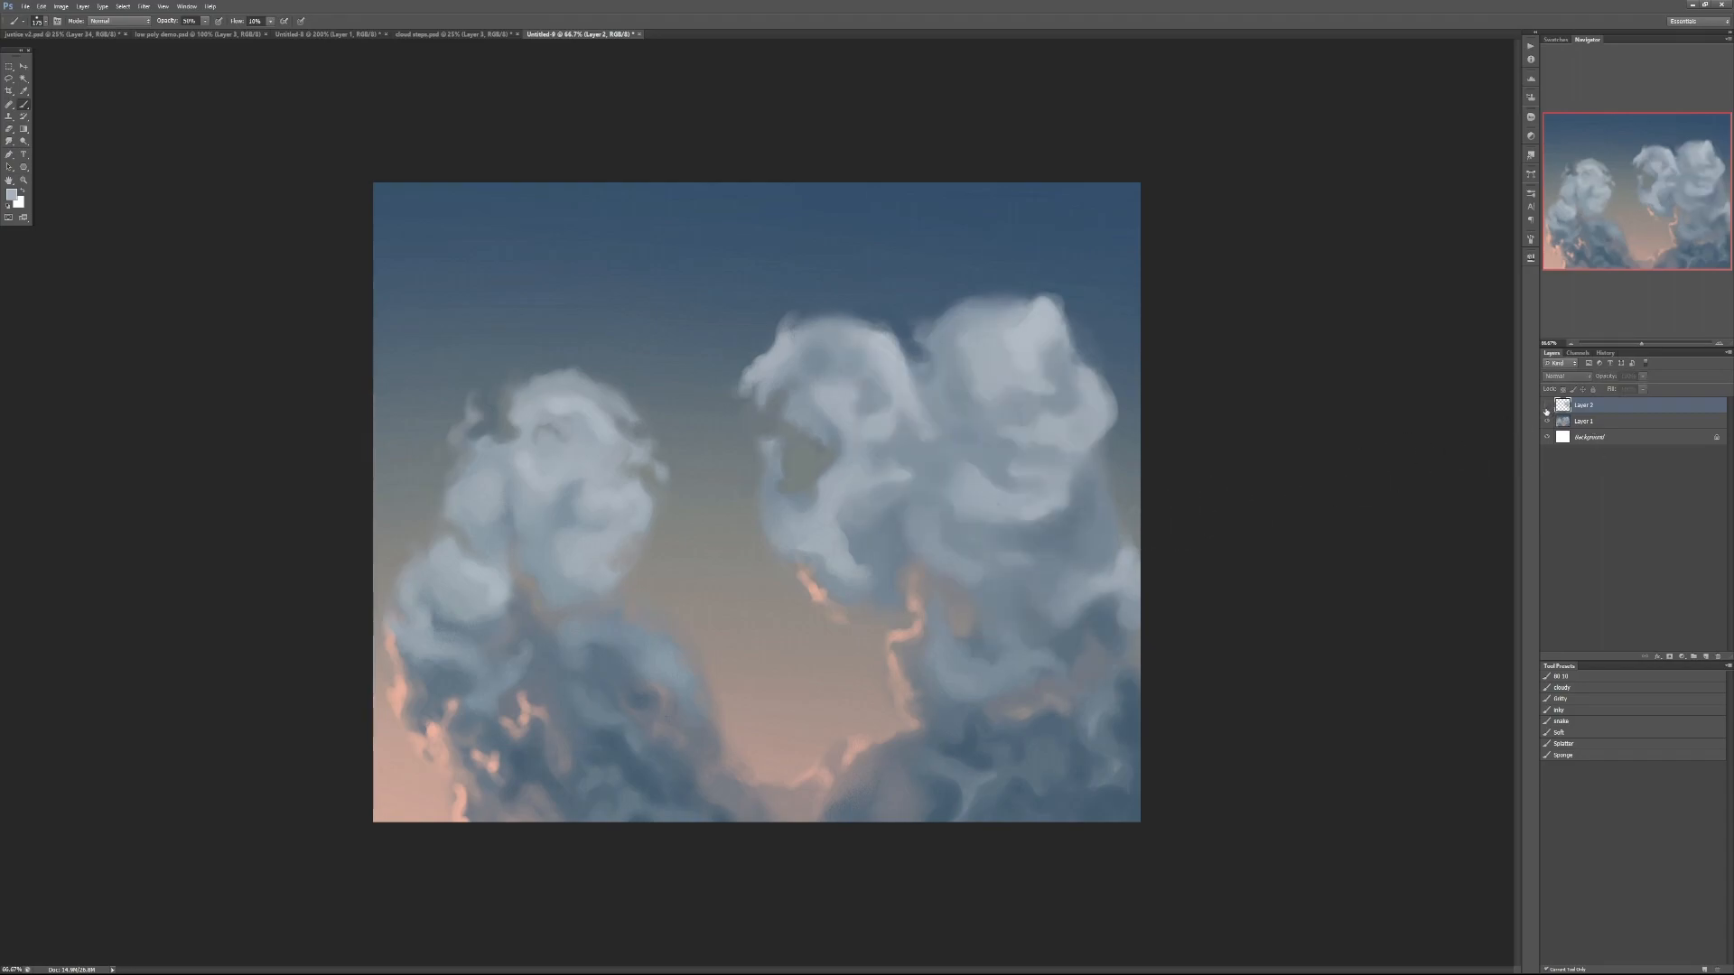
pyautogui.click(1547, 407)
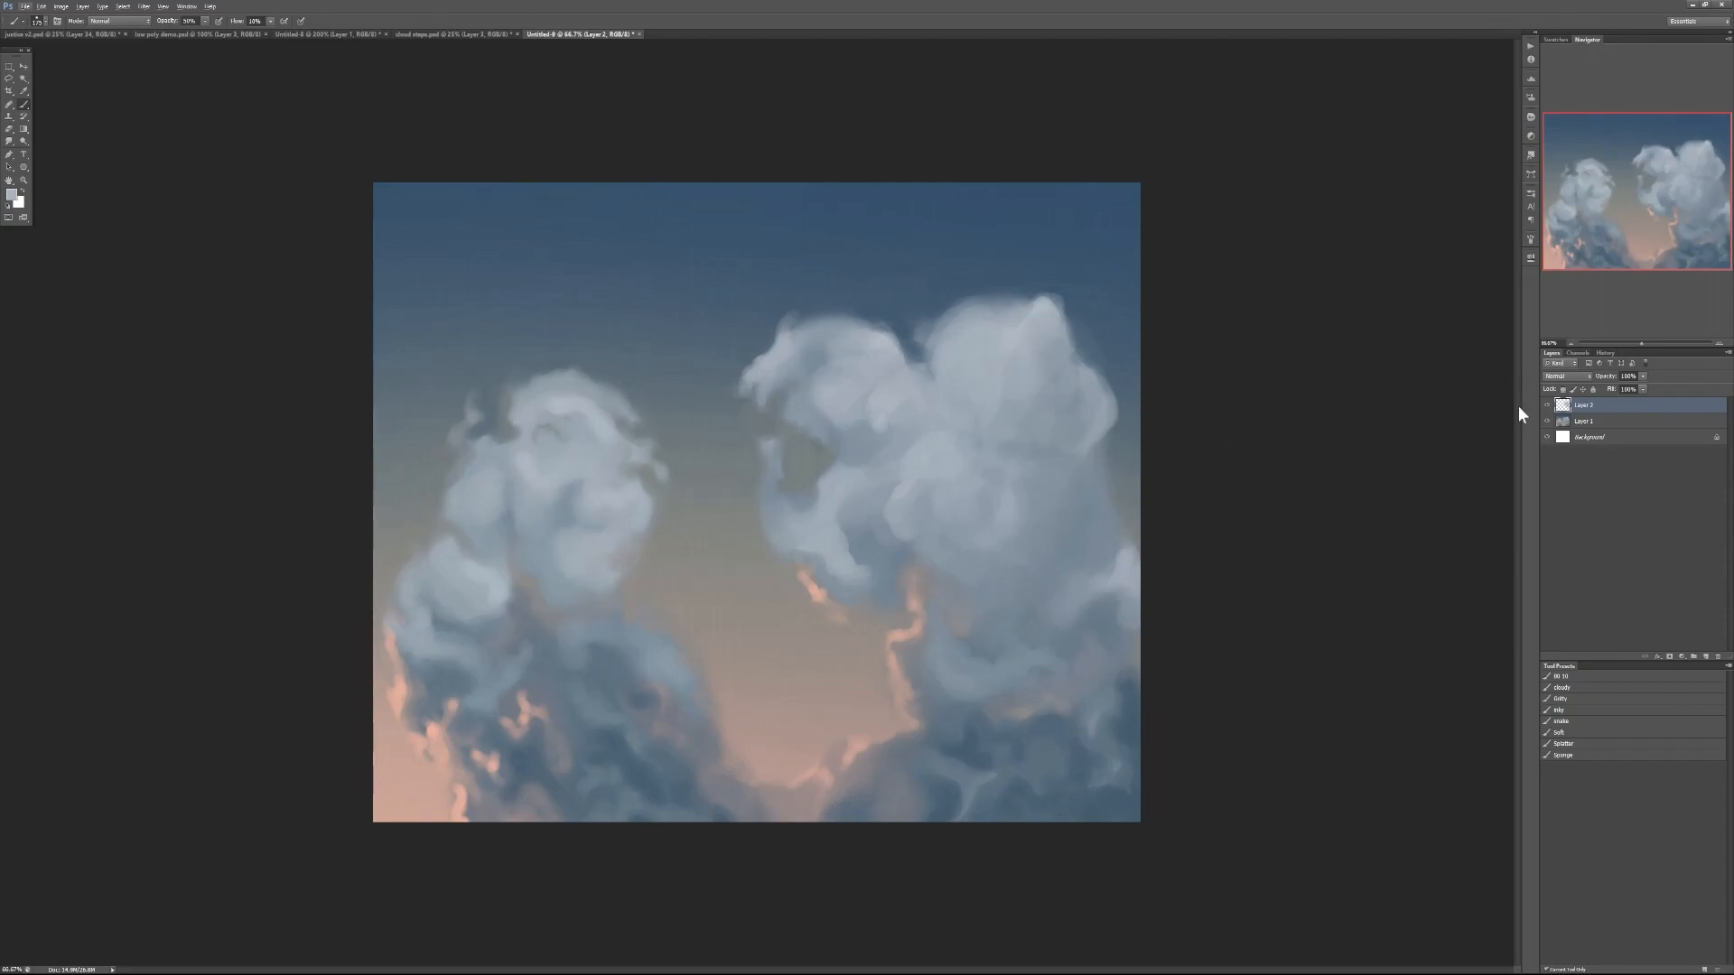
pyautogui.click(1545, 407)
pyautogui.click(1545, 408)
pyautogui.keyDown('alt'); pyautogui.click(981, 636); pyautogui.keyUp('alt')
# Hide the paint-over layer and add a new layer directly above the original painting
pyautogui.click(1547, 405)
pyautogui.click(1588, 422)
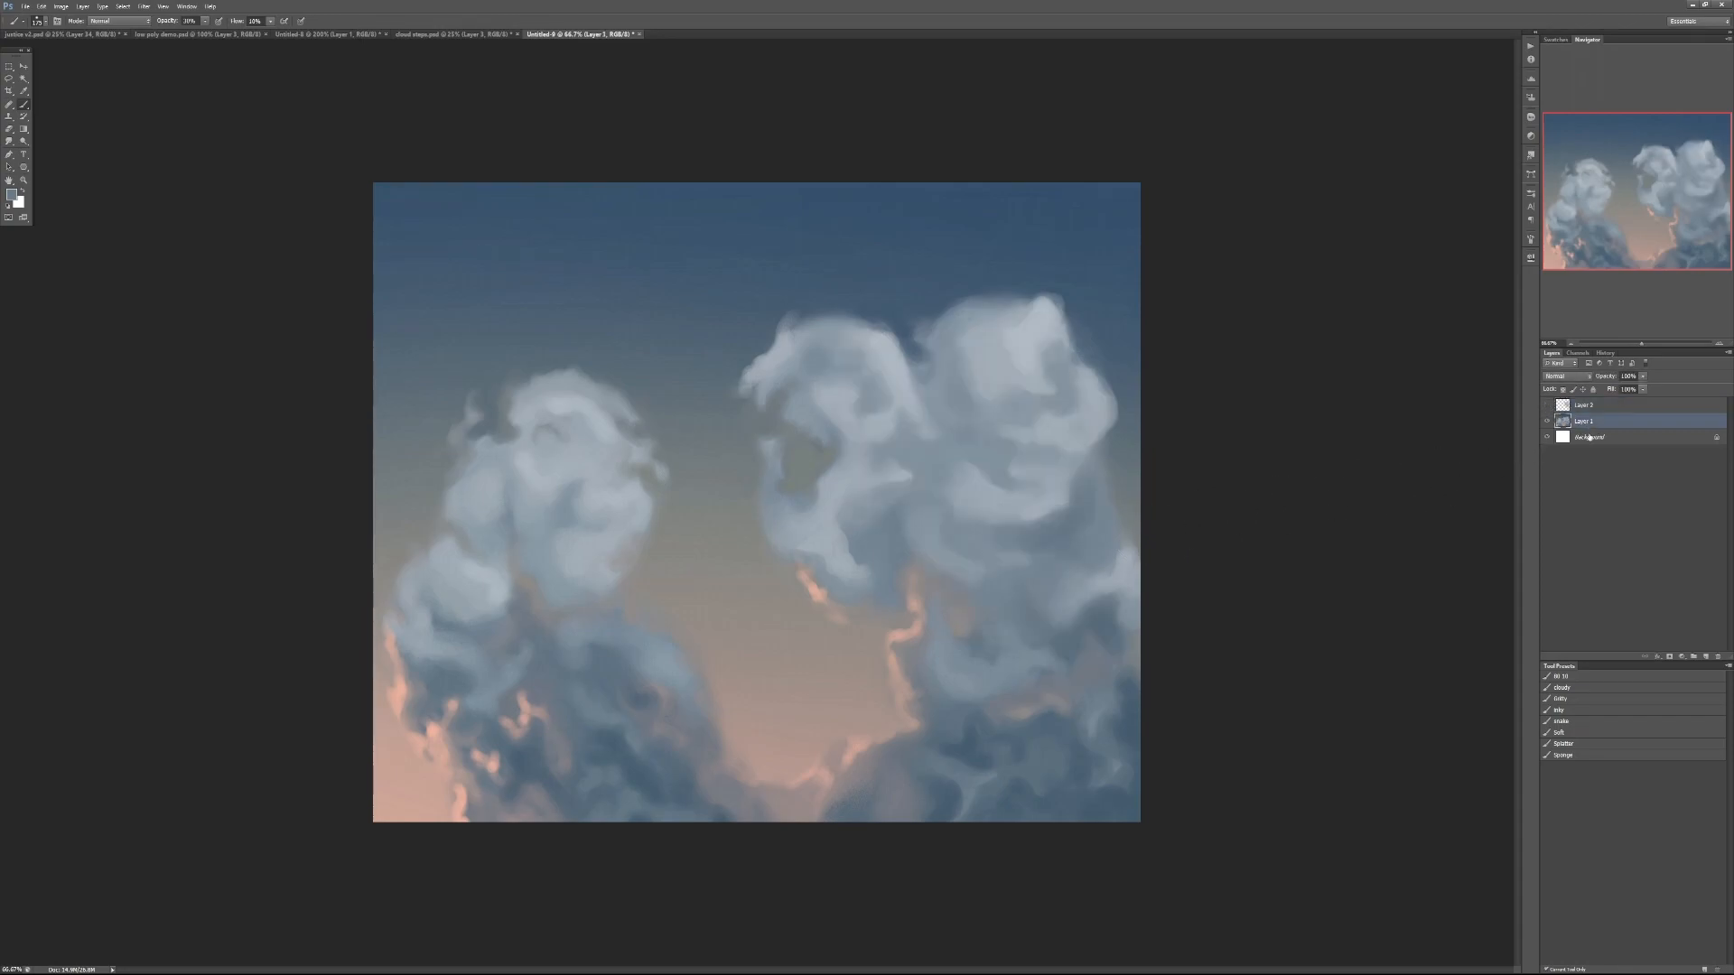
pyautogui.click(1705, 658)
# Draw a large downward arrow between the two clouds in sampled pale grey at 80% opacity
pyautogui.press('d')
pyautogui.press('x')
pyautogui.keyDown('alt'); pyautogui.click(1043, 436); pyautogui.keyUp('alt')
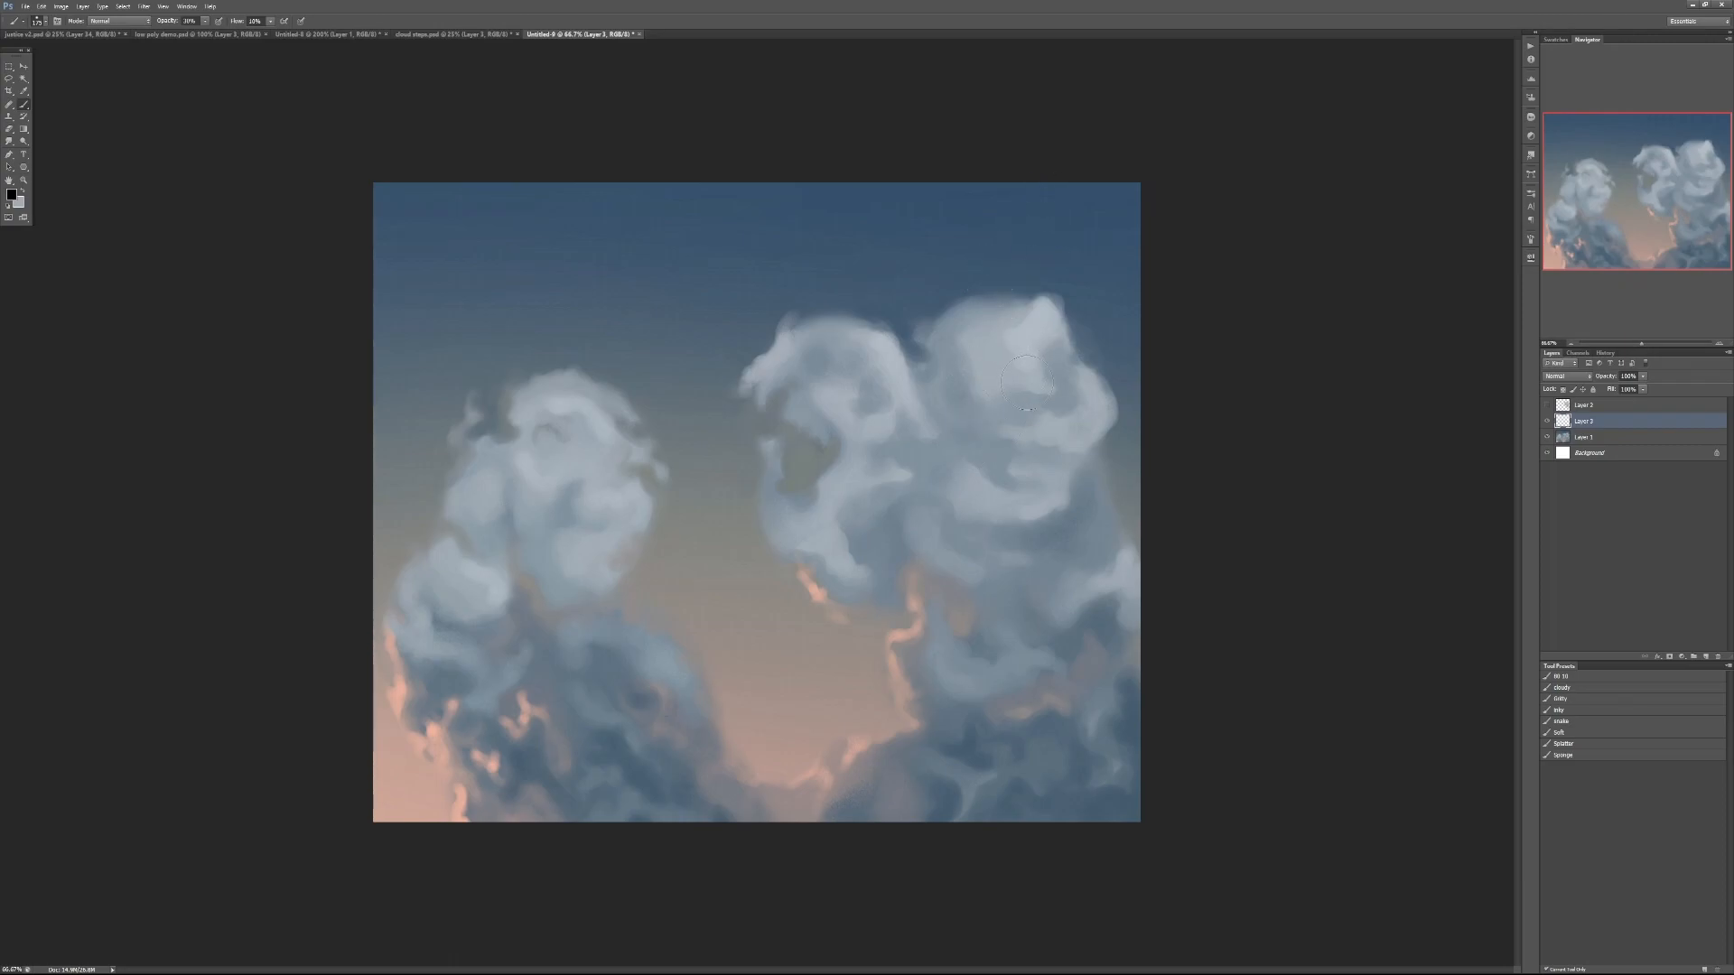
pyautogui.keyDown('alt'); pyautogui.click(1045, 328); pyautogui.keyUp('alt')
pyautogui.press('8')
pyautogui.moveTo(674, 197); pyautogui.dragTo(775, 718)
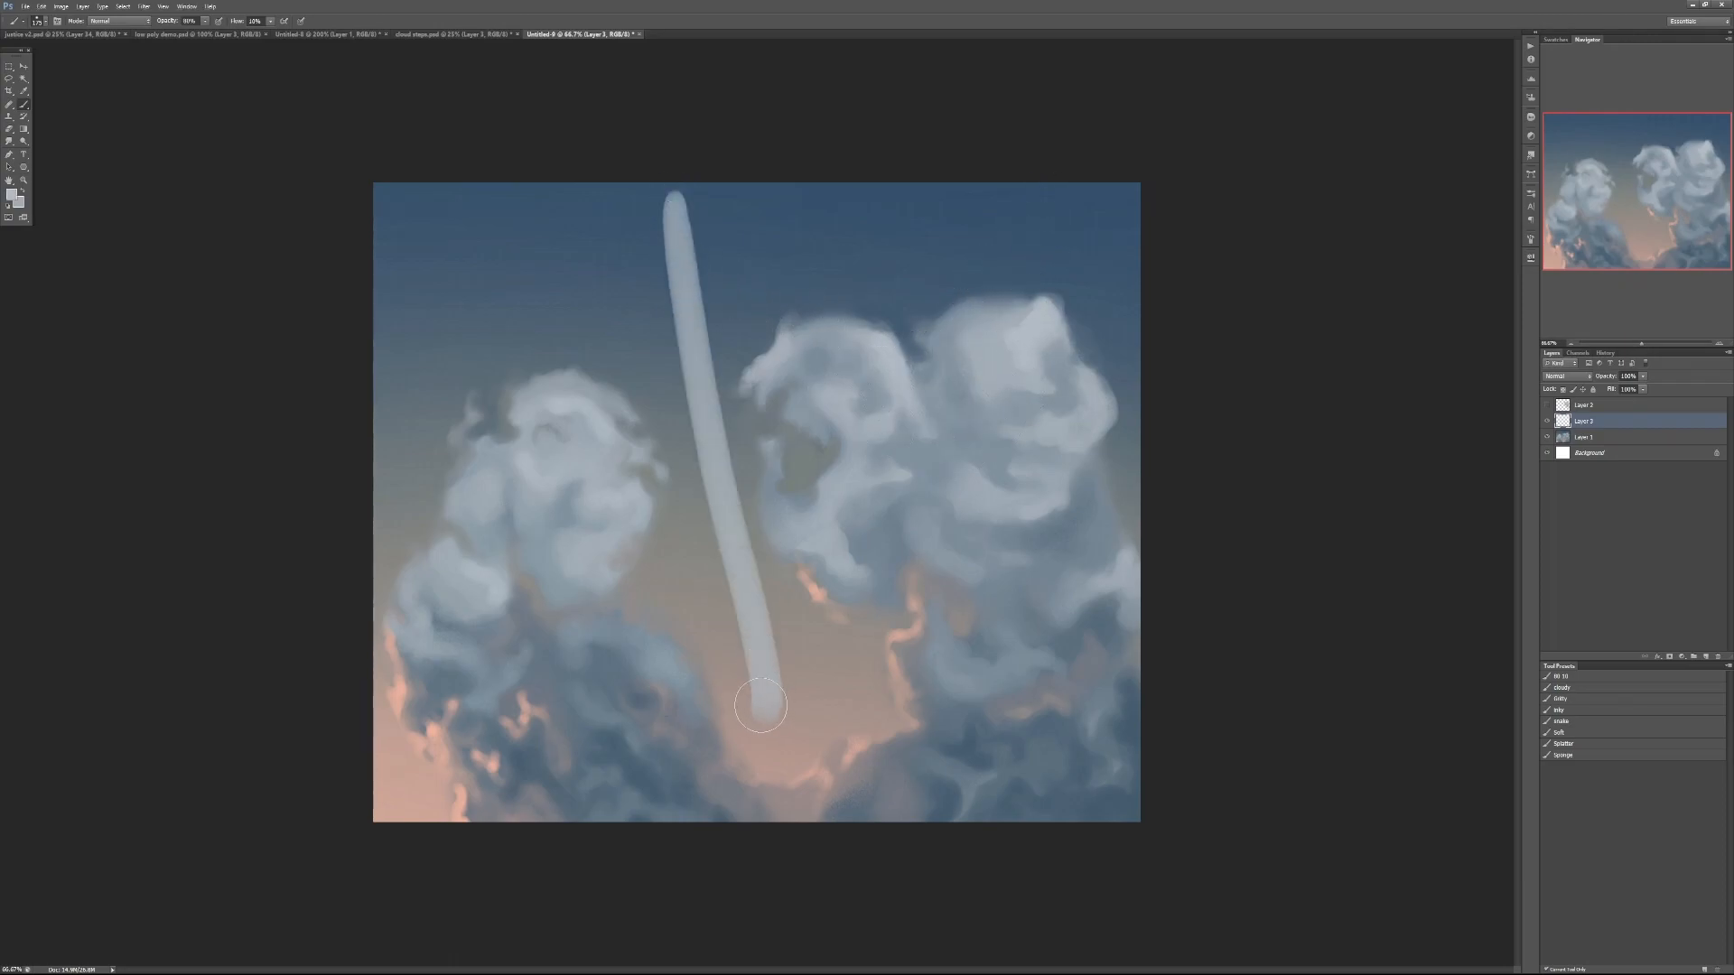
pyautogui.moveTo(695, 614); pyautogui.dragTo(800, 615)
# Draw small pale direction arrows over the right-hand cloud's lower puff and smaller lobe, and undo them
pyautogui.keyDown('ctrl'); pyautogui.click(1025, 393); pyautogui.keyUp('ctrl')
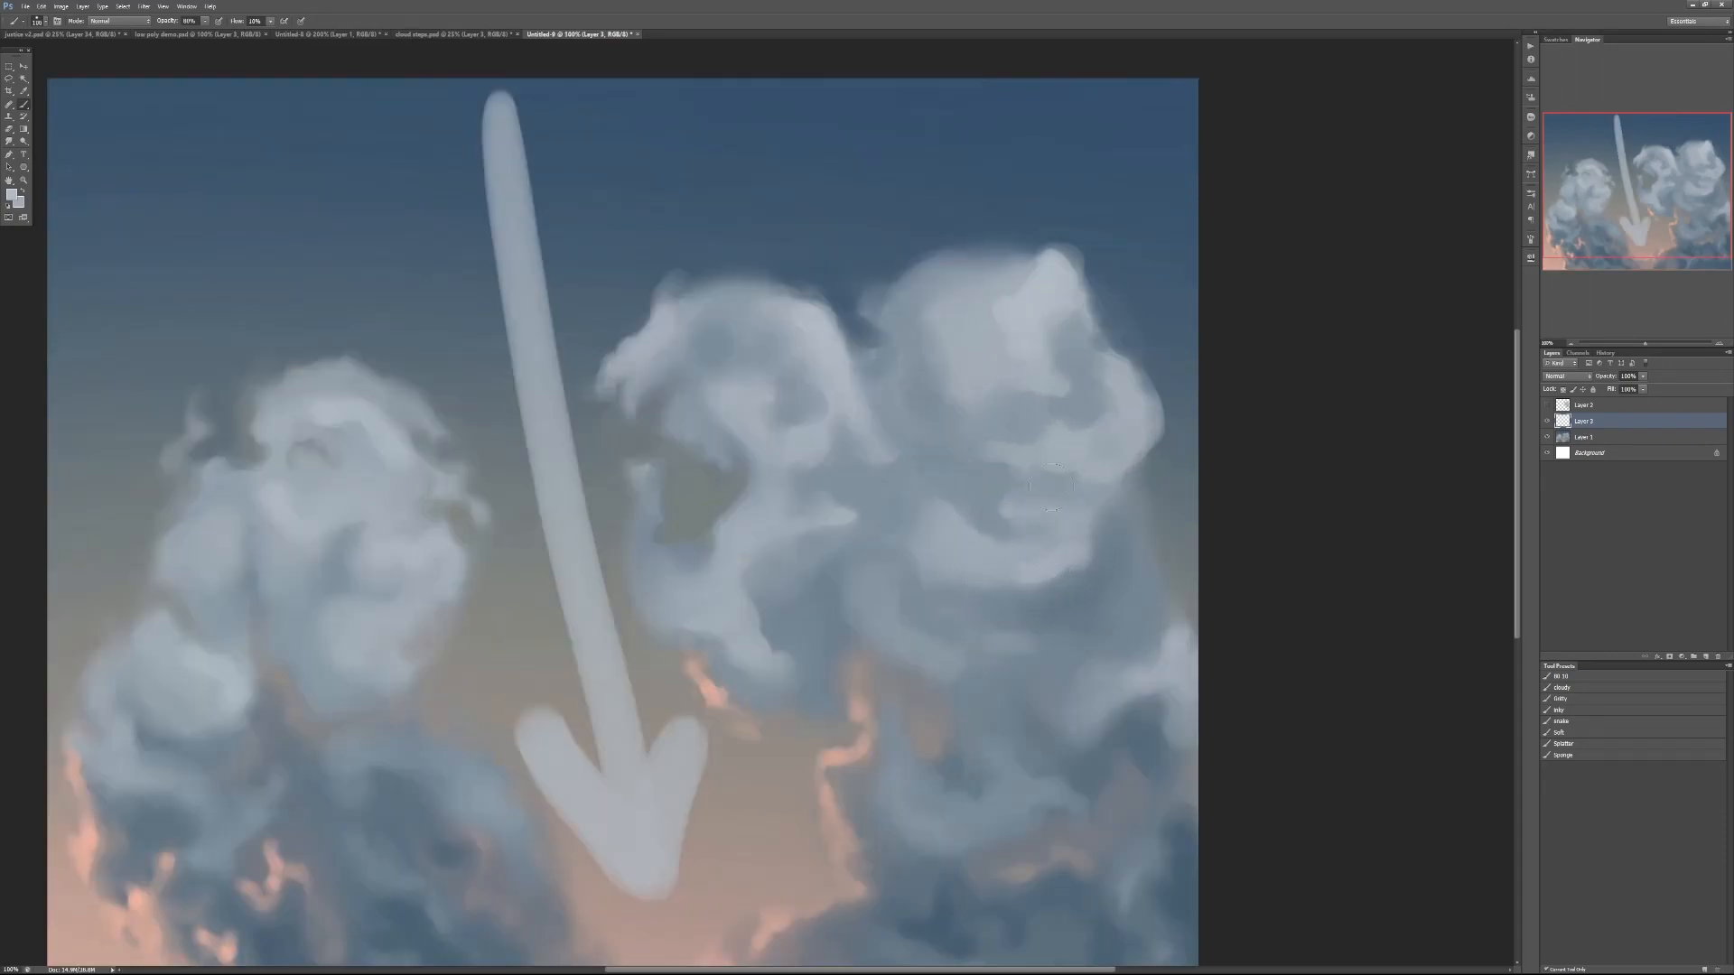
pyautogui.moveTo(1024, 573)
pyautogui.mouseDown()
pyautogui.moveTo(1072, 543)
pyautogui.moveTo(893, 556)
pyautogui.moveTo(874, 513)
pyautogui.moveTo(980, 522)
pyautogui.mouseUp()
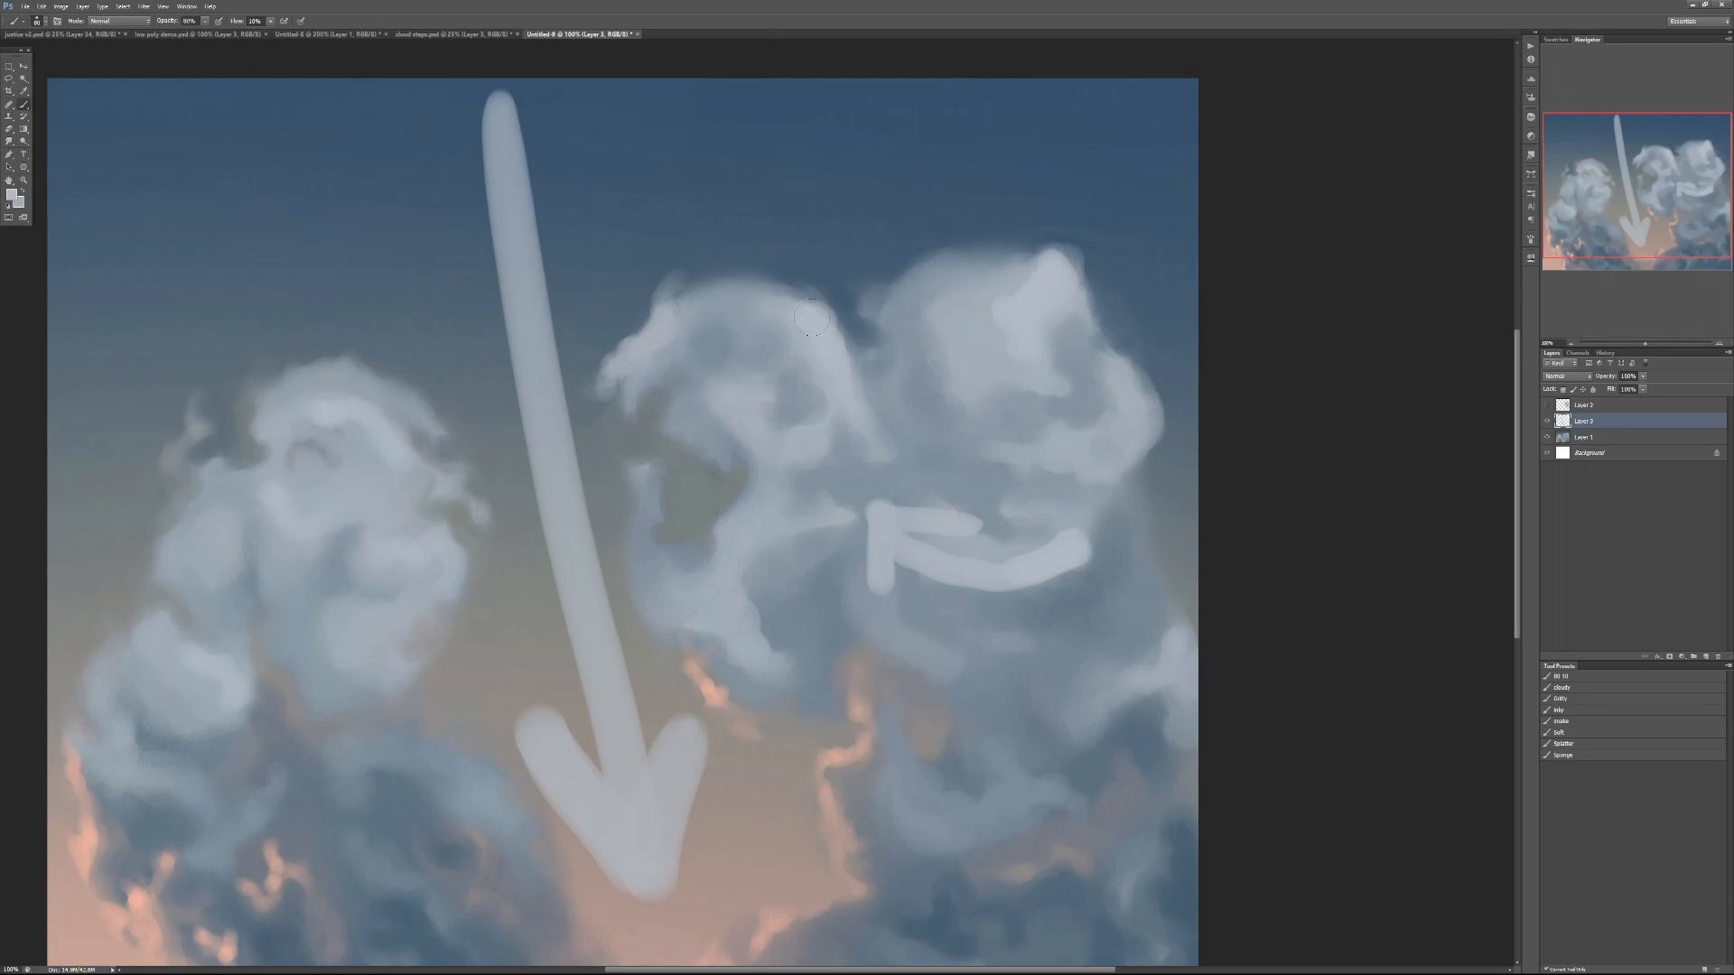
pyautogui.moveTo(800, 334); pyautogui.dragTo(764, 394)
pyautogui.moveTo(764, 394); pyautogui.dragTo(800, 372)
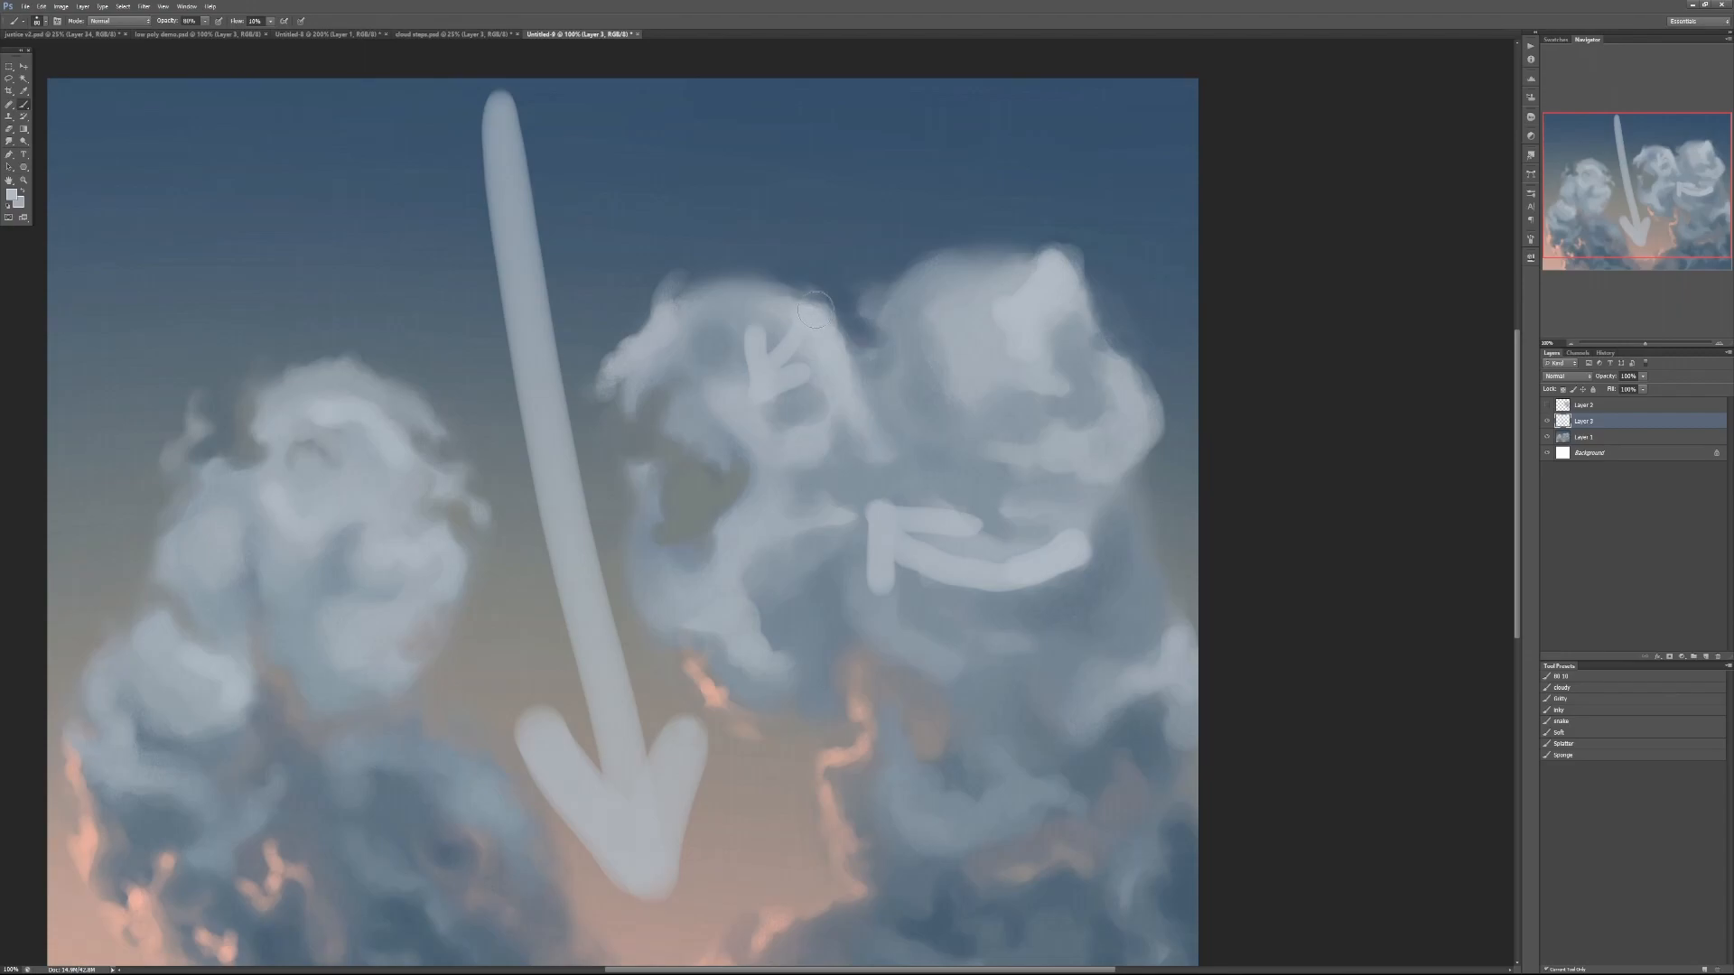
pyautogui.hotkey('ctrl', 'alt', 'z')
pyautogui.hotkey('ctrl', 'alt', 'z')
pyautogui.hotkey('ctrl', 'alt', 'z')
pyautogui.hotkey('ctrl', 'alt', 'z')
pyautogui.hotkey('ctrl', 'alt', 'z')
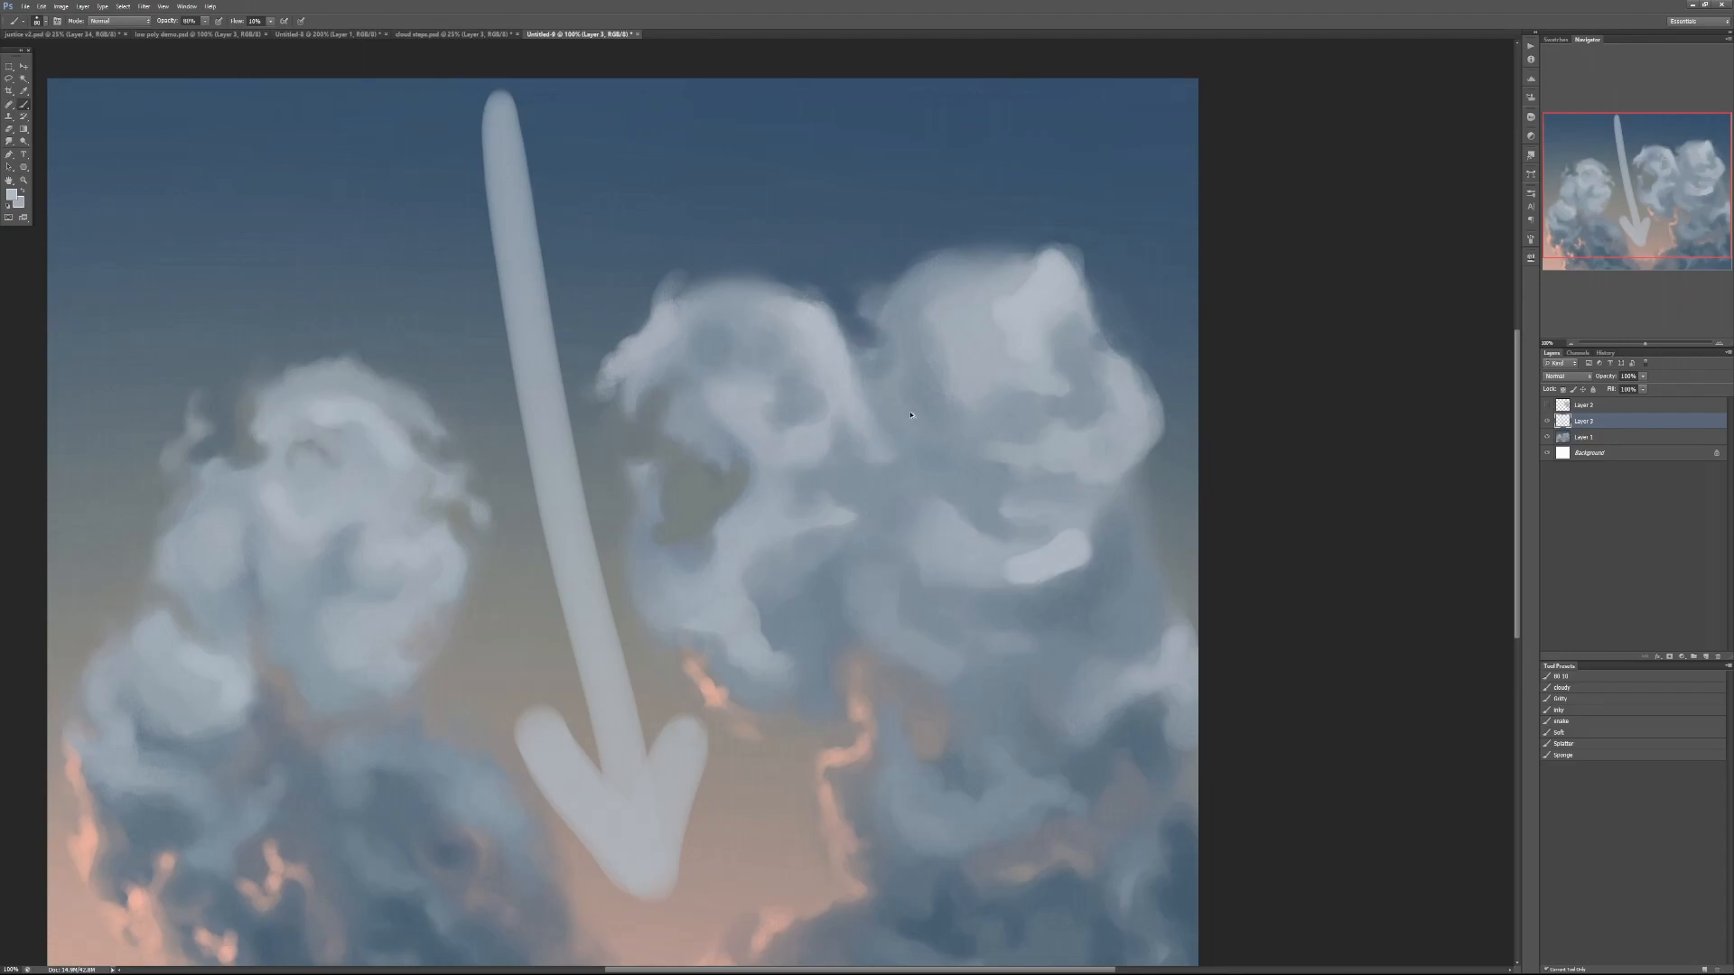
pyautogui.hotkey('ctrl', 'alt', 'z')
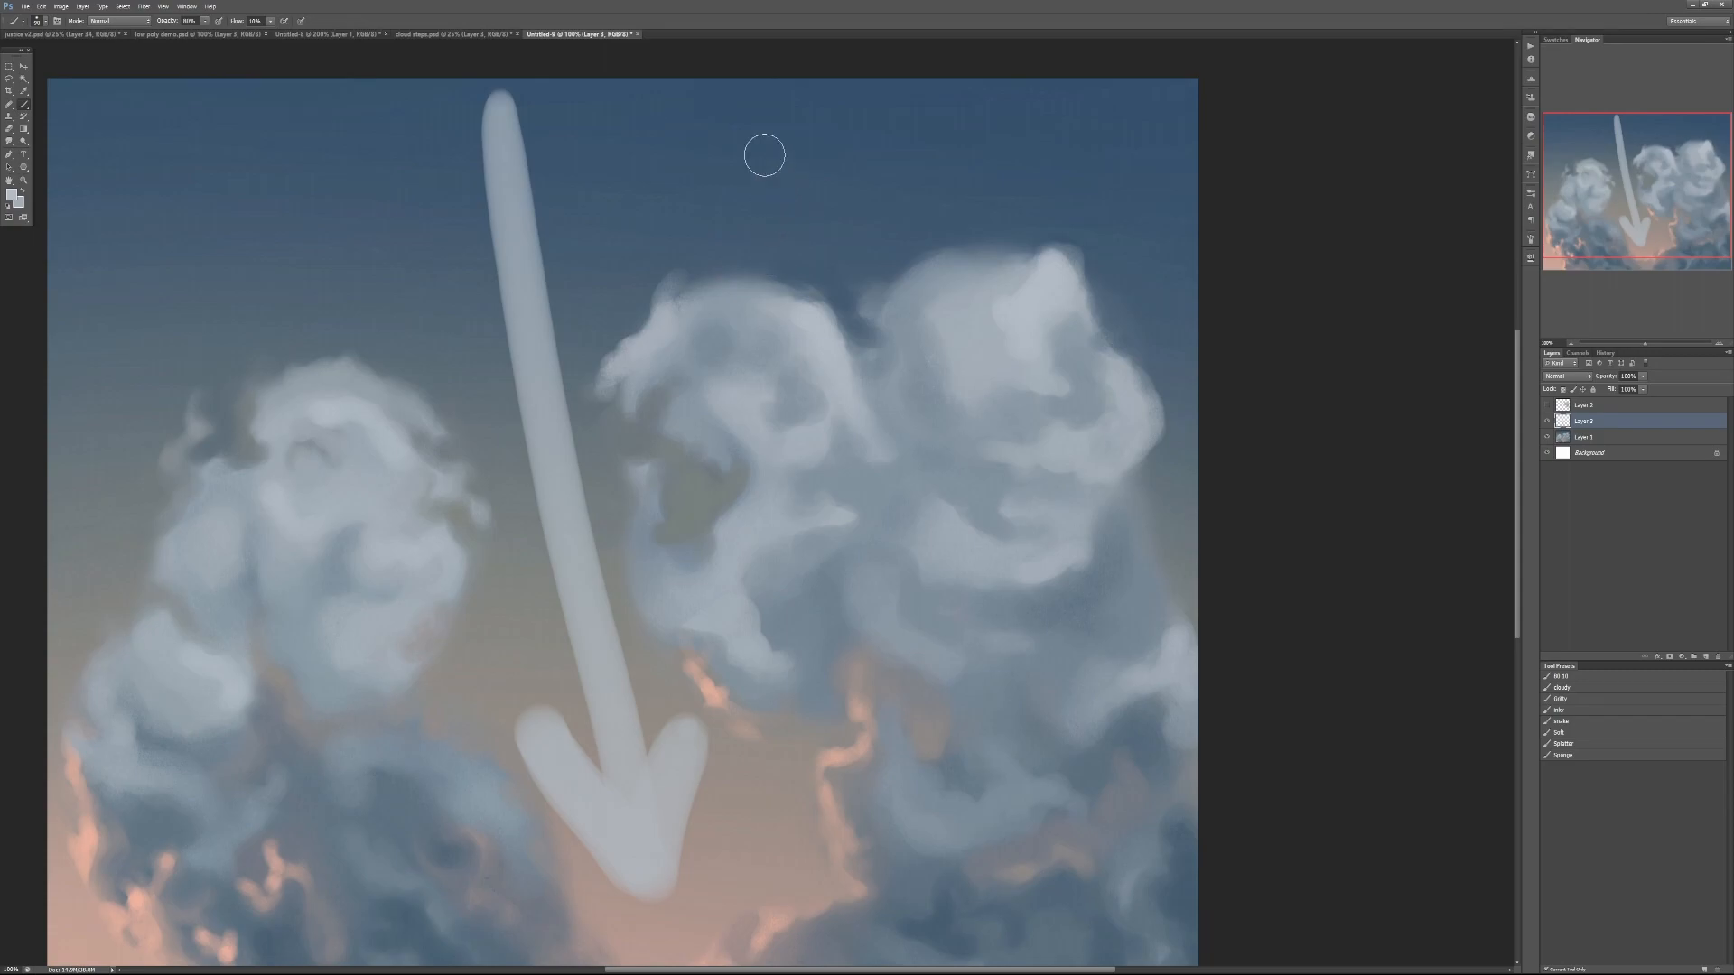
# Draw a small downward arrow above the right-hand cloud's smaller lobe and paint pale highlights on the upper parts of both lobes
pyautogui.moveTo(747, 105)
pyautogui.mouseDown()
pyautogui.moveTo(785, 258)
pyautogui.moveTo(749, 231)
pyautogui.moveTo(780, 248)
pyautogui.moveTo(803, 199)
pyautogui.mouseUp()
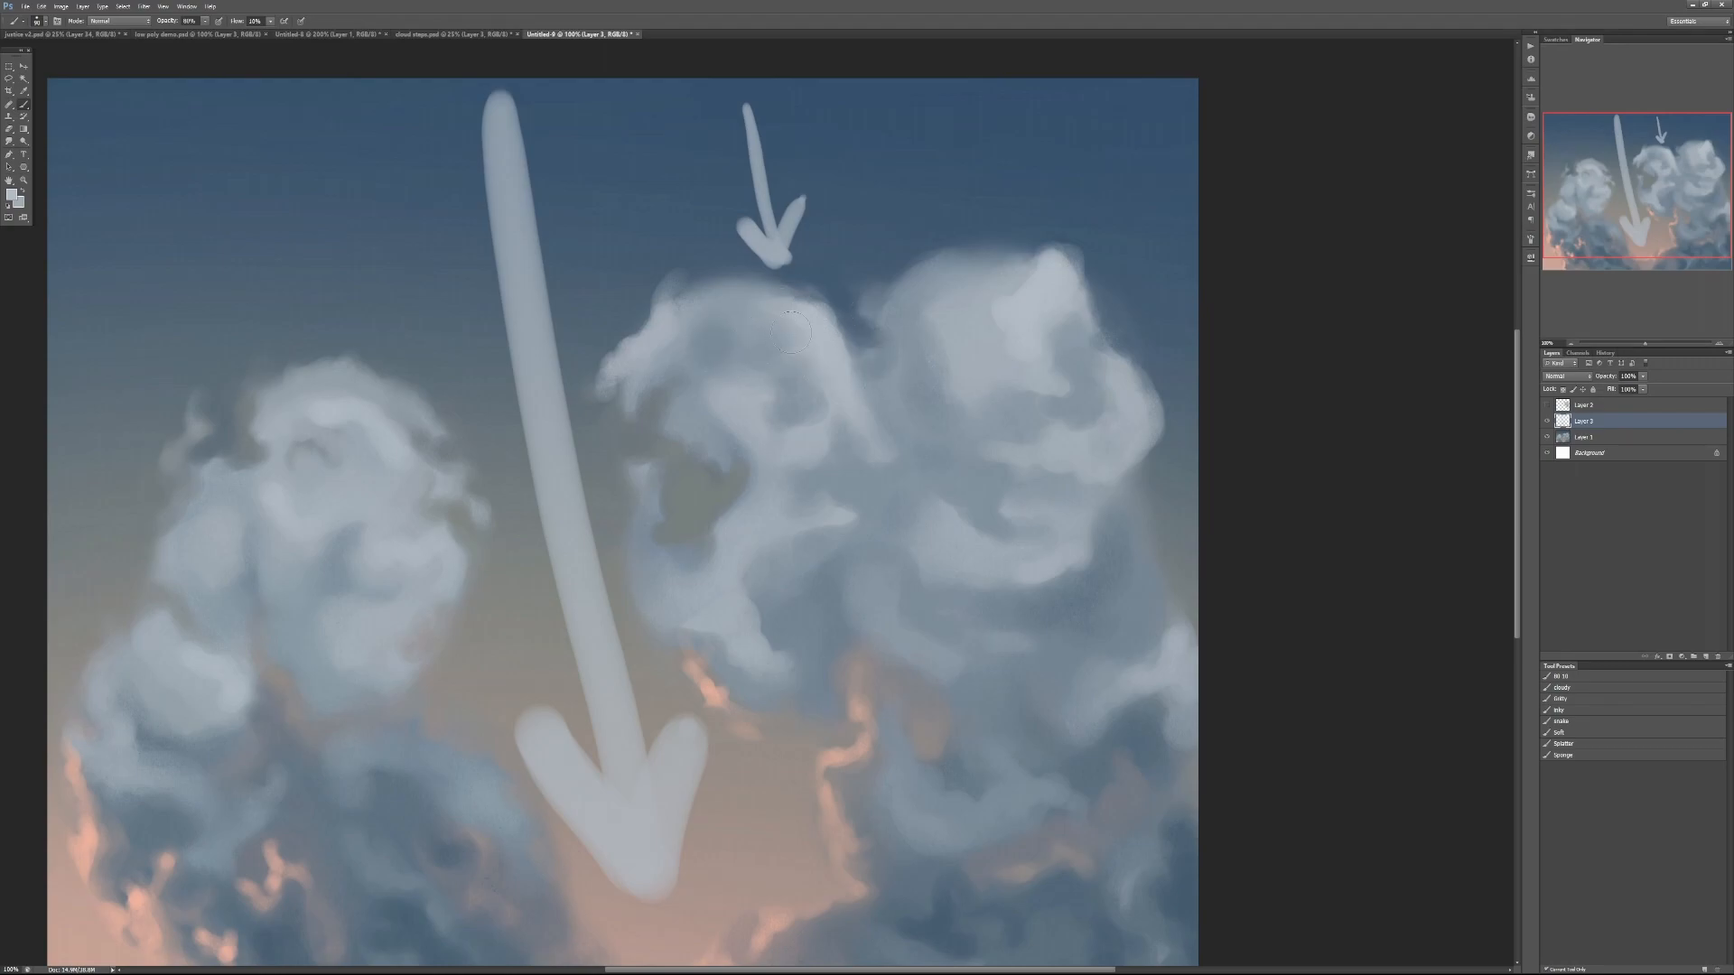
pyautogui.moveTo(913, 314)
pyautogui.mouseDown()
pyautogui.moveTo(939, 271)
pyautogui.moveTo(936, 359)
pyautogui.moveTo(960, 395)
pyautogui.moveTo(986, 388)
pyautogui.moveTo(1002, 271)
pyautogui.mouseUp()
pyautogui.keyDown('alt'); pyautogui.click(919, 385); pyautogui.keyUp('alt')
pyautogui.keyDown('alt'); pyautogui.click(980, 302); pyautogui.keyUp('alt')
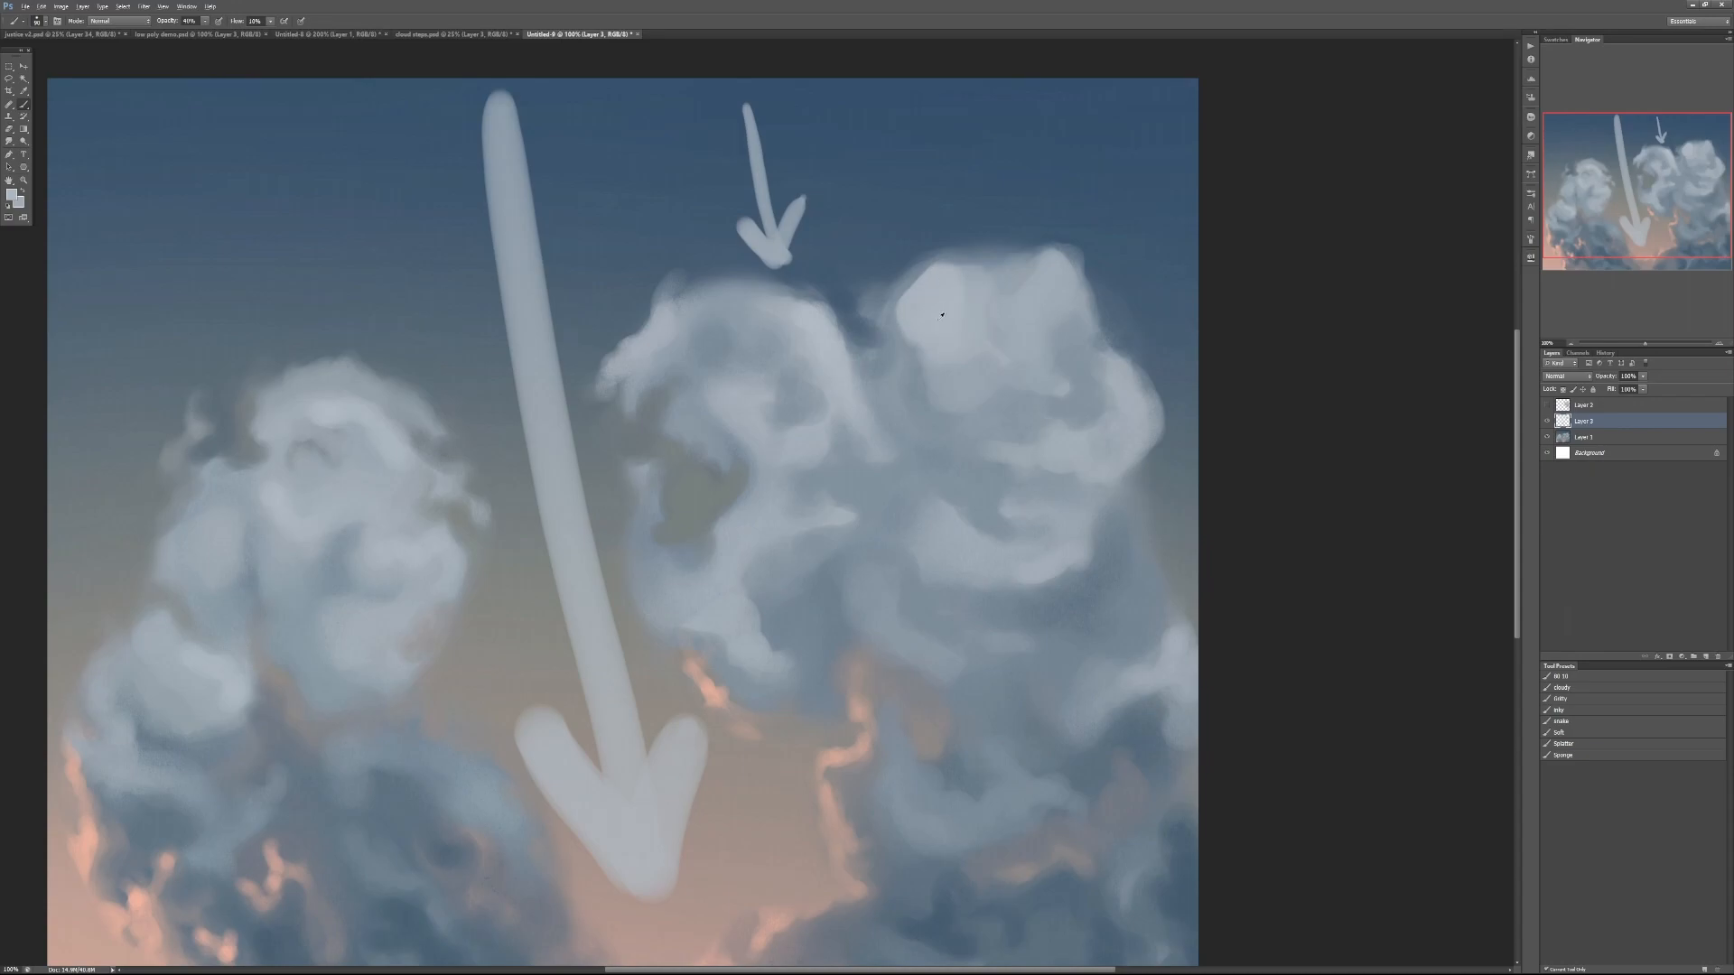
pyautogui.moveTo(902, 310)
pyautogui.mouseDown()
pyautogui.moveTo(912, 269)
pyautogui.moveTo(963, 277)
pyautogui.mouseUp()
pyautogui.keyDown('alt'); pyautogui.click(909, 333); pyautogui.keyUp('alt')
pyautogui.moveTo(708, 343)
pyautogui.mouseDown()
pyautogui.moveTo(727, 305)
pyautogui.moveTo(715, 349)
pyautogui.moveTo(751, 343)
pyautogui.moveTo(778, 375)
pyautogui.mouseUp()
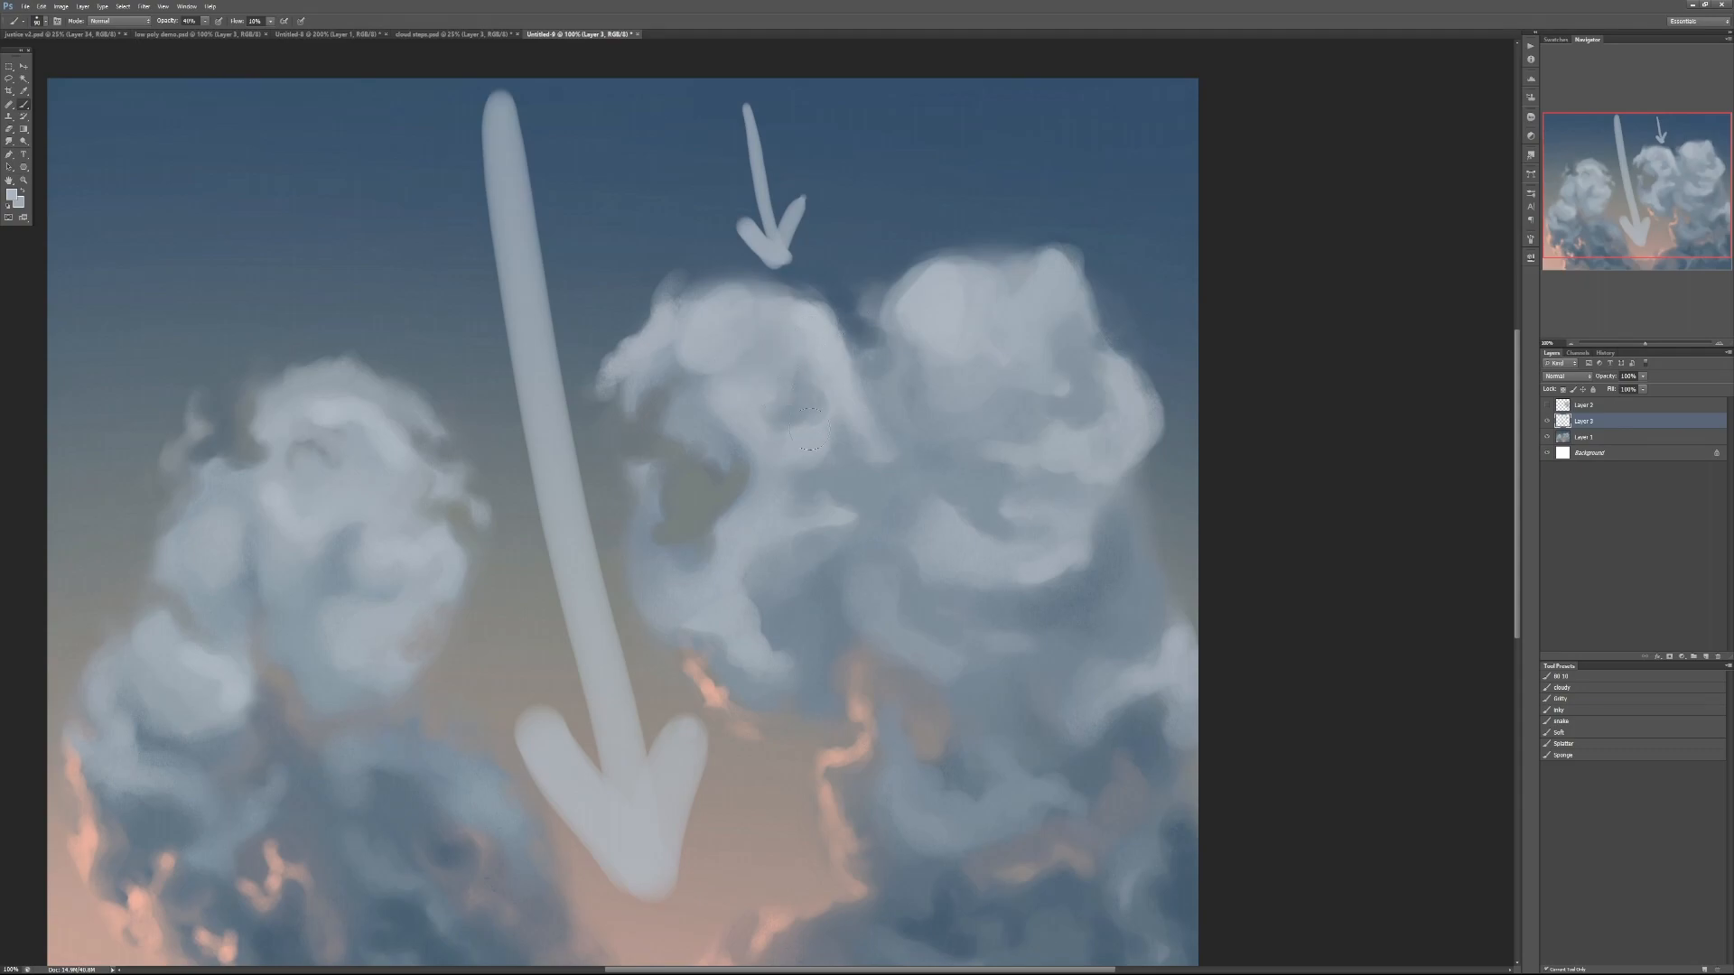
# Add a new layer and paint a large round dab in sampled dark blue-grey above the left-hand cloud
pyautogui.keyDown('alt'); pyautogui.click(1022, 916); pyautogui.keyUp('alt')
pyautogui.press(']')
pyautogui.press(']')
pyautogui.press(']')
pyautogui.press(']')
pyautogui.press(']')
pyautogui.press(']')
pyautogui.click(1705, 657)
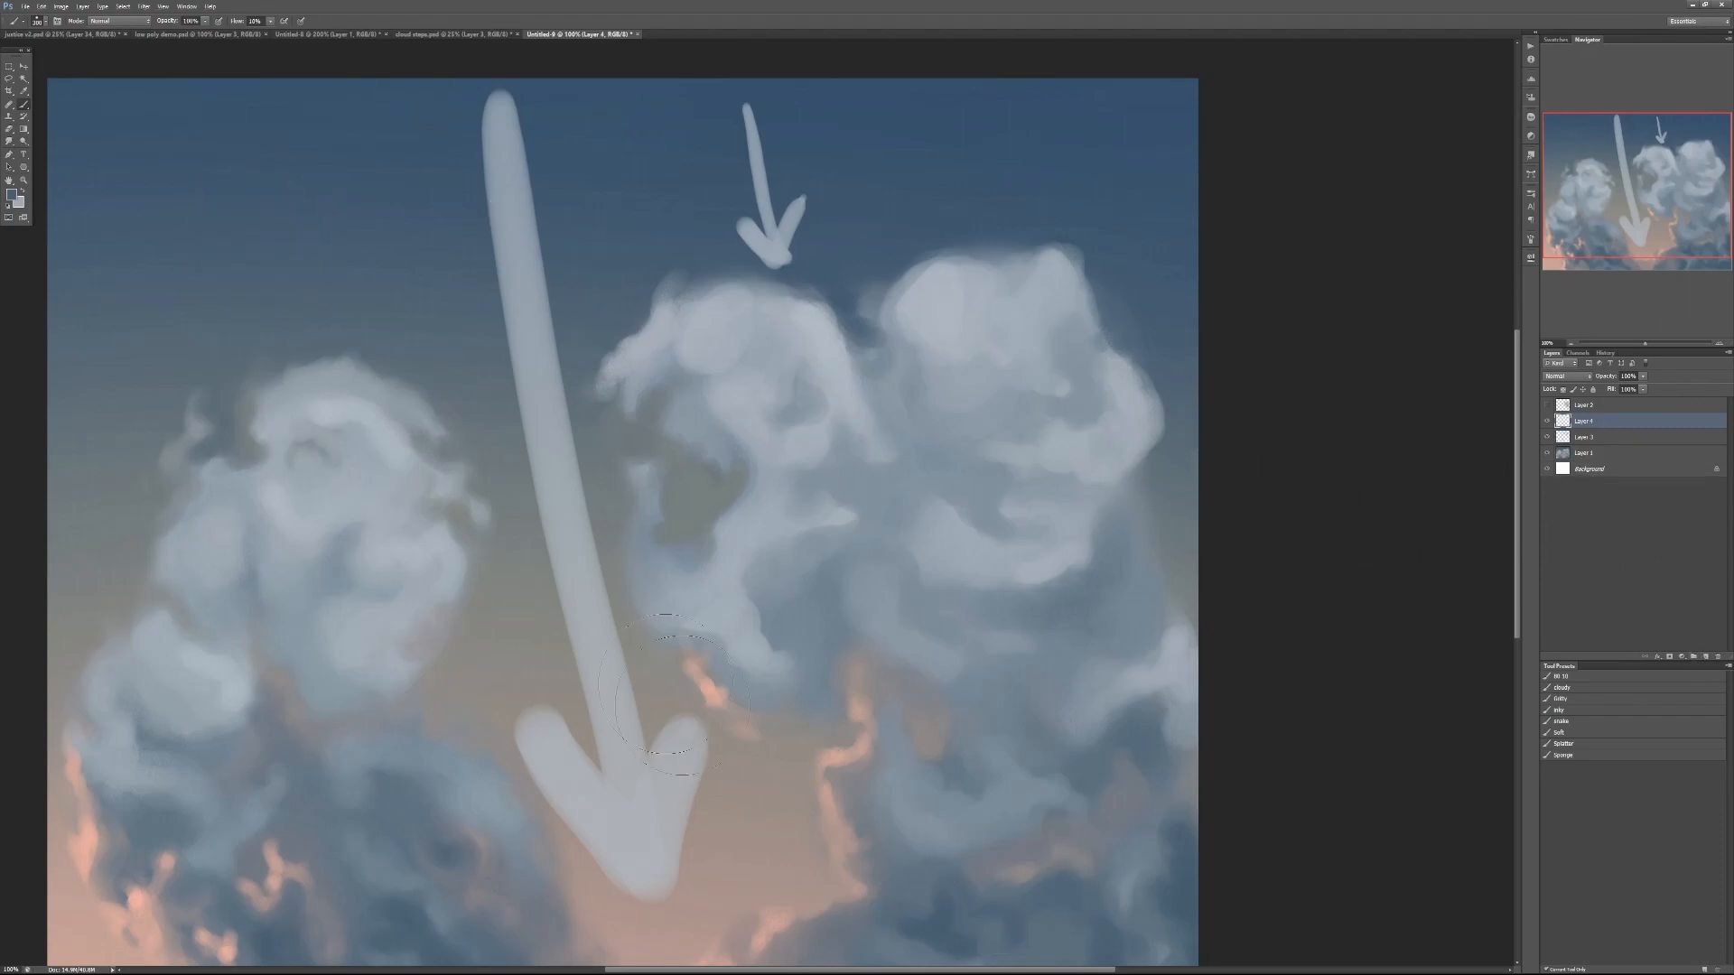
pyautogui.click(367, 266)
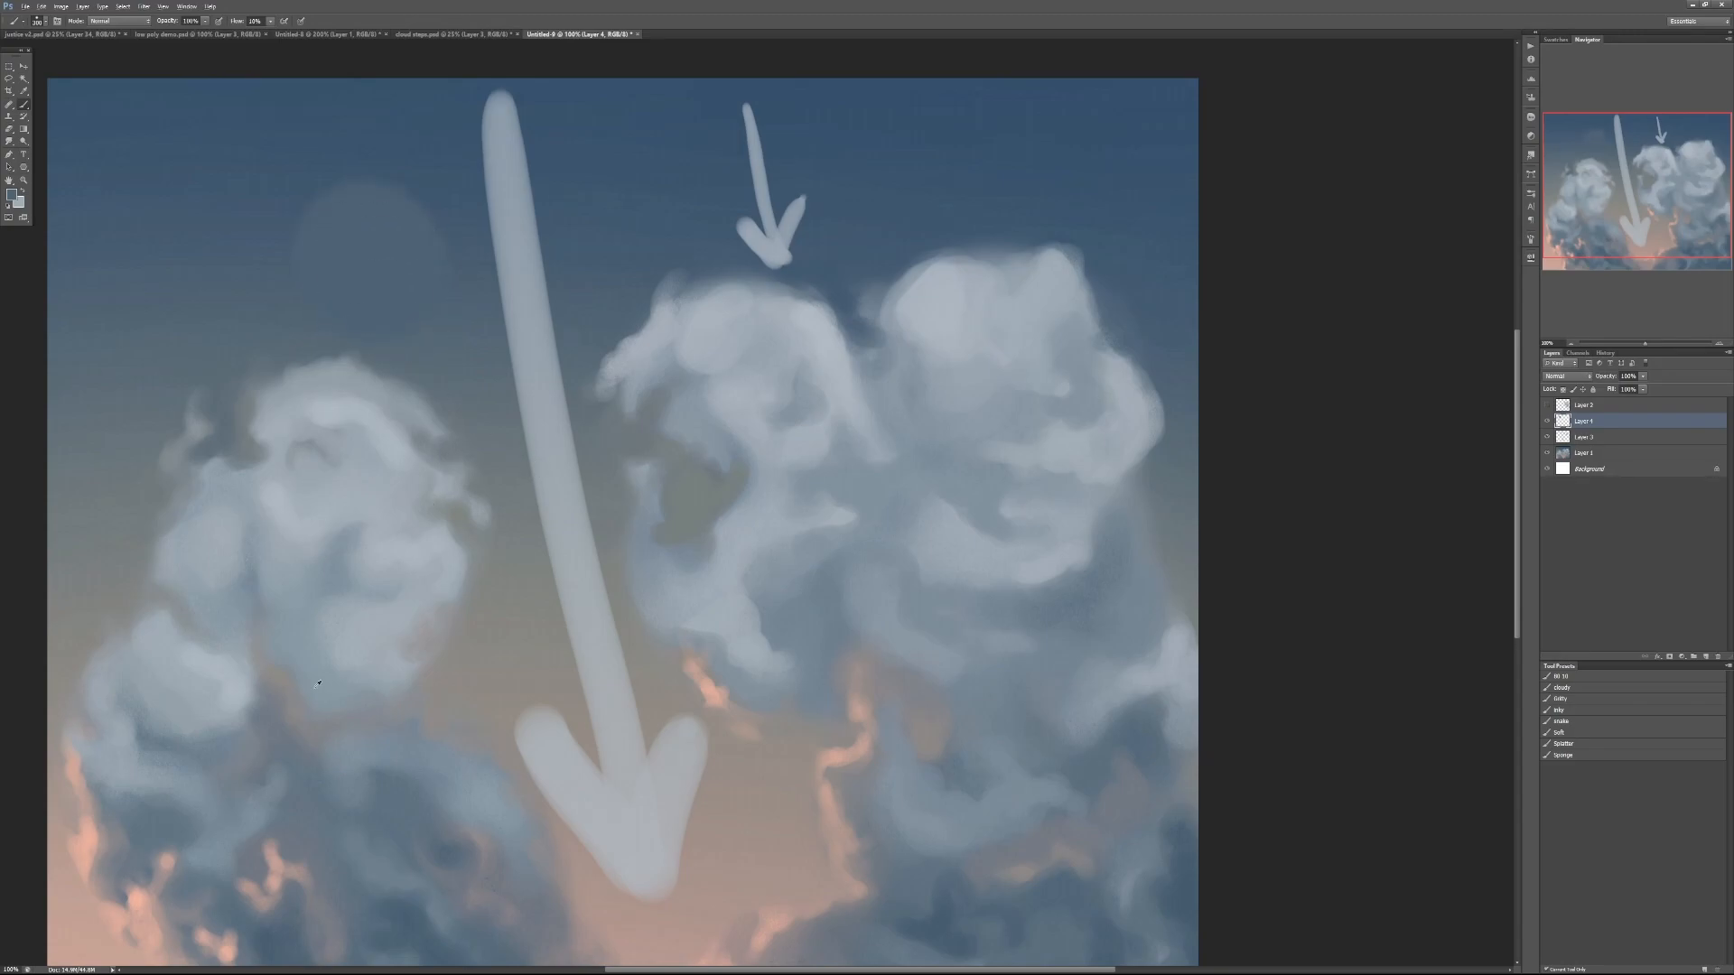
# Build a soft highlight on the round dab's upper part with sampled blue-grey at 20% opacity, and reduce the brush size
pyautogui.keyDown('alt'); pyautogui.click(376, 775); pyautogui.keyUp('alt')
pyautogui.press('2')
pyautogui.moveTo(344, 221)
pyautogui.mouseDown()
pyautogui.moveTo(372, 256)
pyautogui.moveTo(402, 246)
pyautogui.moveTo(380, 225)
pyautogui.moveTo(320, 267)
pyautogui.moveTo(364, 232)
pyautogui.mouseUp()
pyautogui.press('[')
pyautogui.press('[')
pyautogui.press('[')
pyautogui.press('[')
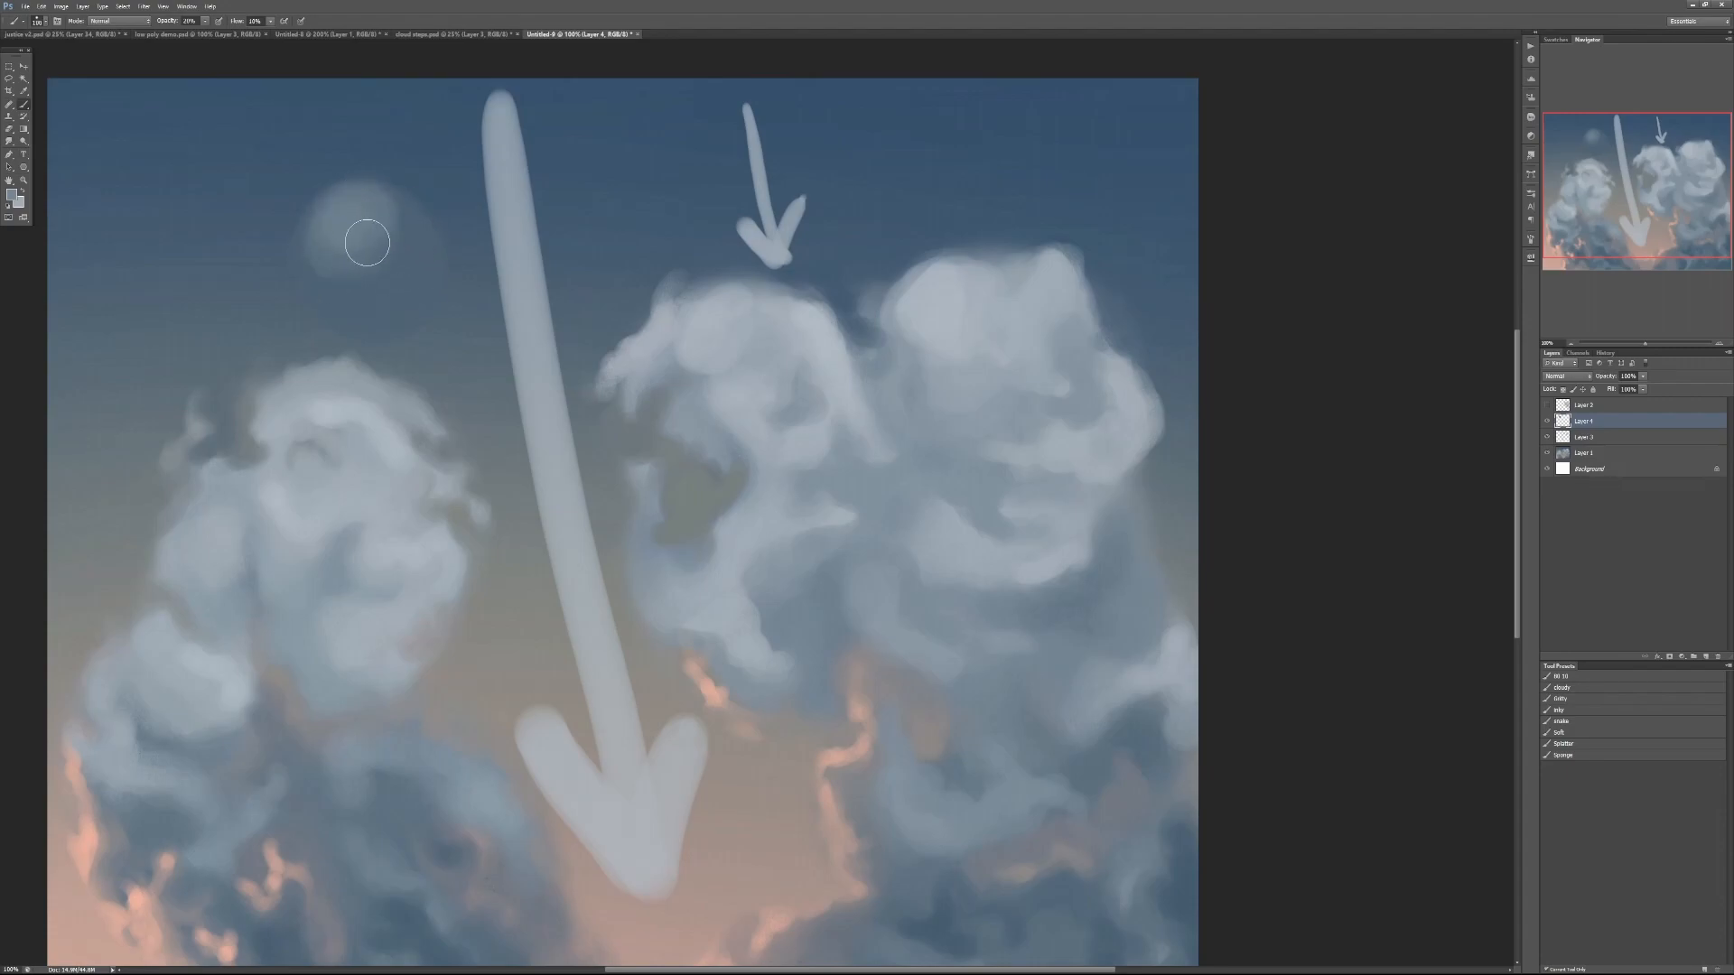
# Paint a peach rim along the sphere's lower edge at 80% opacity, undoing the unwanted stroke
pyautogui.keyDown('alt'); pyautogui.click(848, 743); pyautogui.keyUp('alt')
pyautogui.press('8')
pyautogui.moveTo(303, 301)
pyautogui.mouseDown()
pyautogui.moveTo(343, 335)
pyautogui.moveTo(297, 233)
pyautogui.moveTo(403, 333)
pyautogui.mouseUp()
pyautogui.hotkey('ctrl', 'z')
# Smooth the sphere's shading with sampled blue-greys at 20% opacity and blend its lower side into the peach rim
pyautogui.keyDown('alt'); pyautogui.click(319, 254); pyautogui.keyUp('alt')
pyautogui.press('2')
pyautogui.moveTo(393, 246)
pyautogui.mouseDown()
pyautogui.moveTo(313, 246)
pyautogui.moveTo(378, 208)
pyautogui.moveTo(321, 269)
pyautogui.moveTo(370, 213)
pyautogui.moveTo(397, 235)
pyautogui.moveTo(354, 262)
pyautogui.moveTo(389, 203)
pyautogui.moveTo(392, 235)
pyautogui.moveTo(349, 262)
pyautogui.moveTo(379, 263)
pyautogui.moveTo(362, 288)
pyautogui.moveTo(330, 271)
pyautogui.moveTo(369, 290)
pyautogui.moveTo(409, 232)
pyautogui.mouseUp()
pyautogui.keyDown('alt'); pyautogui.click(334, 430); pyautogui.keyUp('alt')
pyautogui.keyDown('alt'); pyautogui.click(345, 244); pyautogui.keyUp('alt')
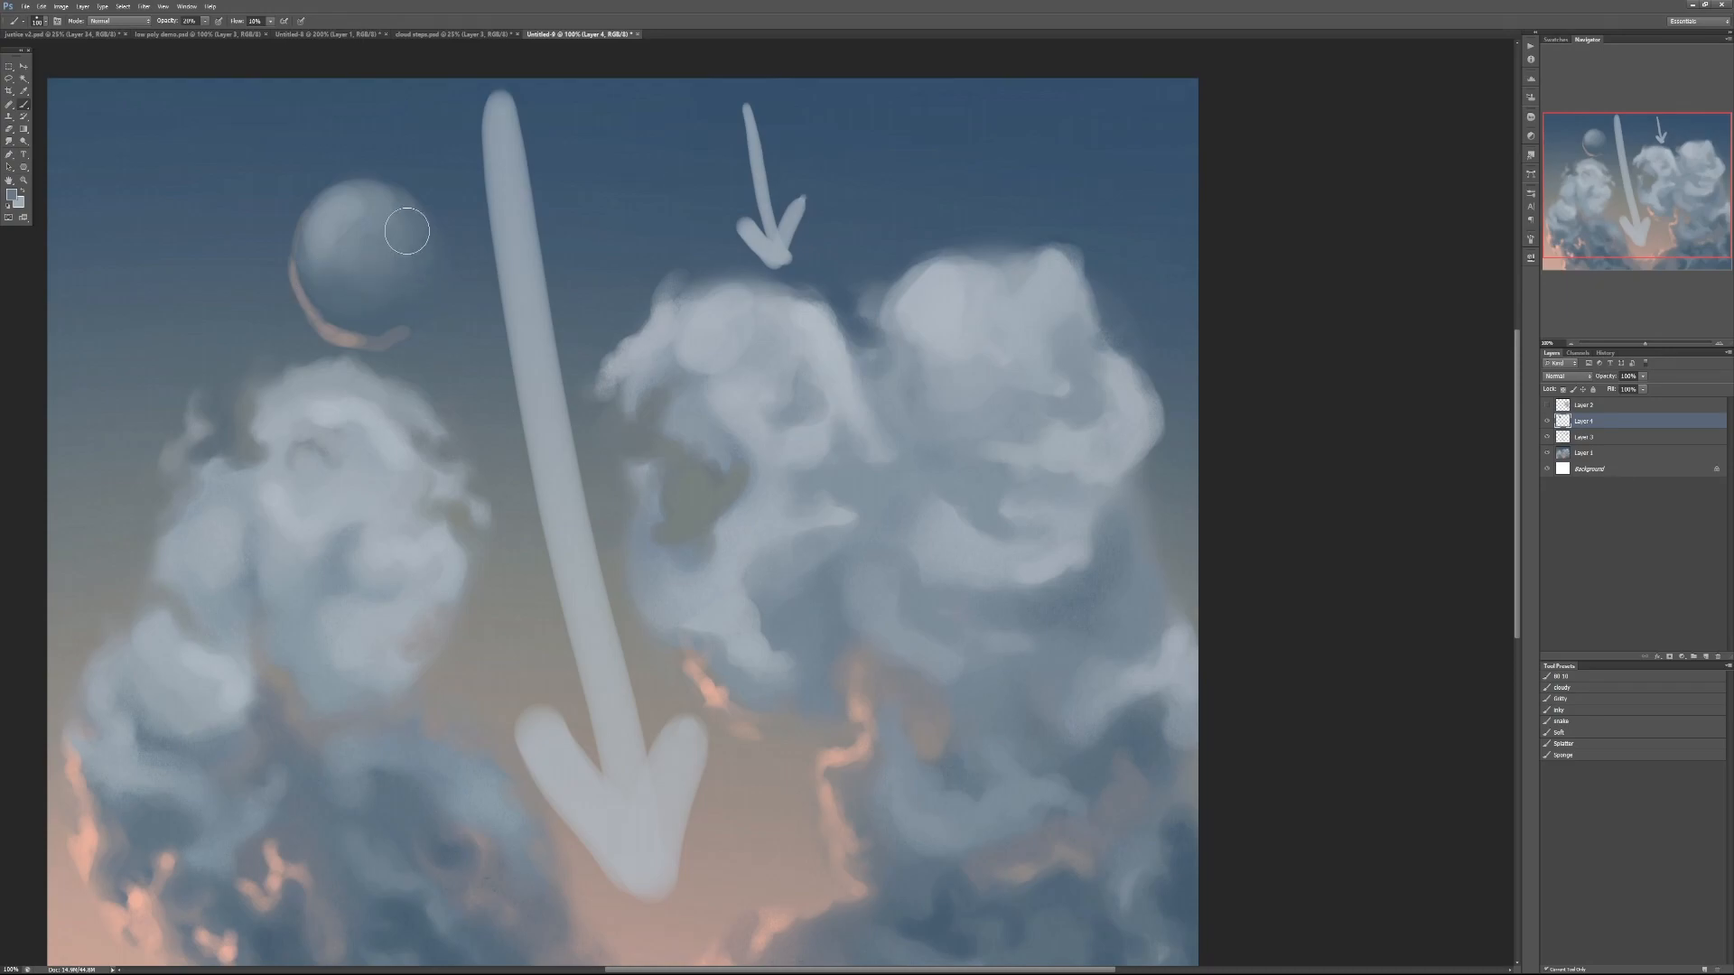
pyautogui.keyDown('alt'); pyautogui.click(346, 247); pyautogui.keyUp('alt')
pyautogui.keyDown('alt'); pyautogui.click(387, 317); pyautogui.keyUp('alt')
pyautogui.moveTo(380, 323); pyautogui.dragTo(347, 339)
# Toggle the sphere layer's visibility and view the whole painting with the sphere demonstration
pyautogui.click(1546, 421)
pyautogui.click(1547, 420)
pyautogui.hotkey('ctrl', '-')
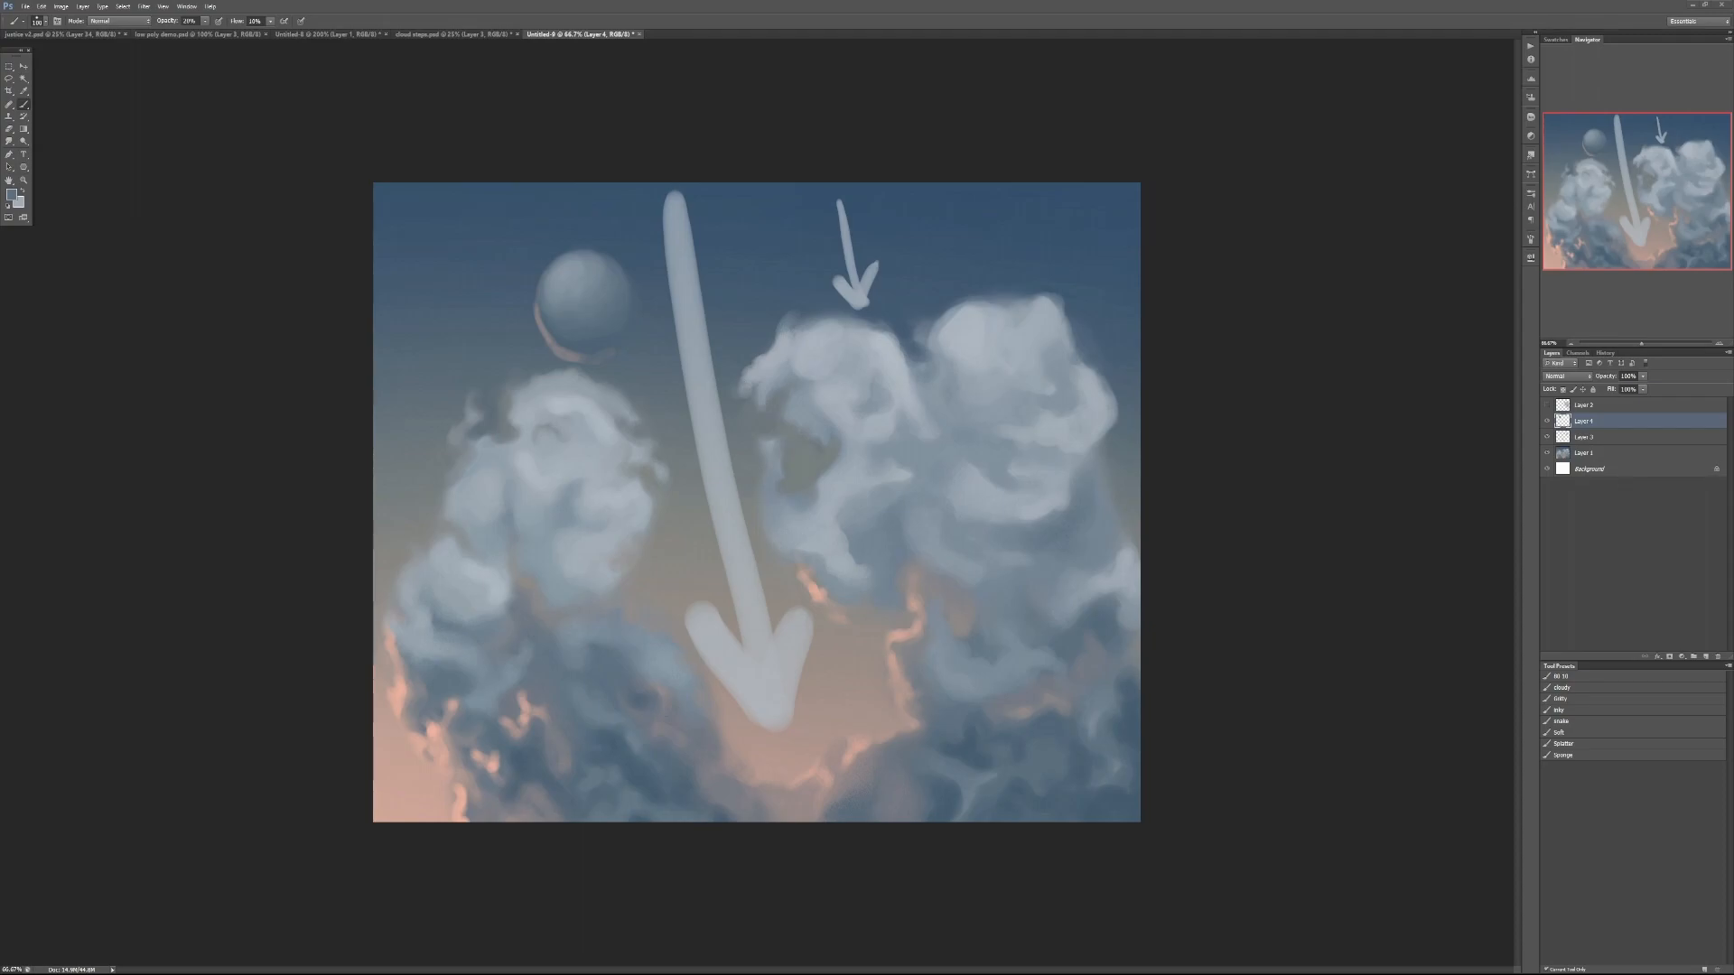
# Switch to the hw_3.png image in Chrome
pyautogui.moveTo(632, 971)
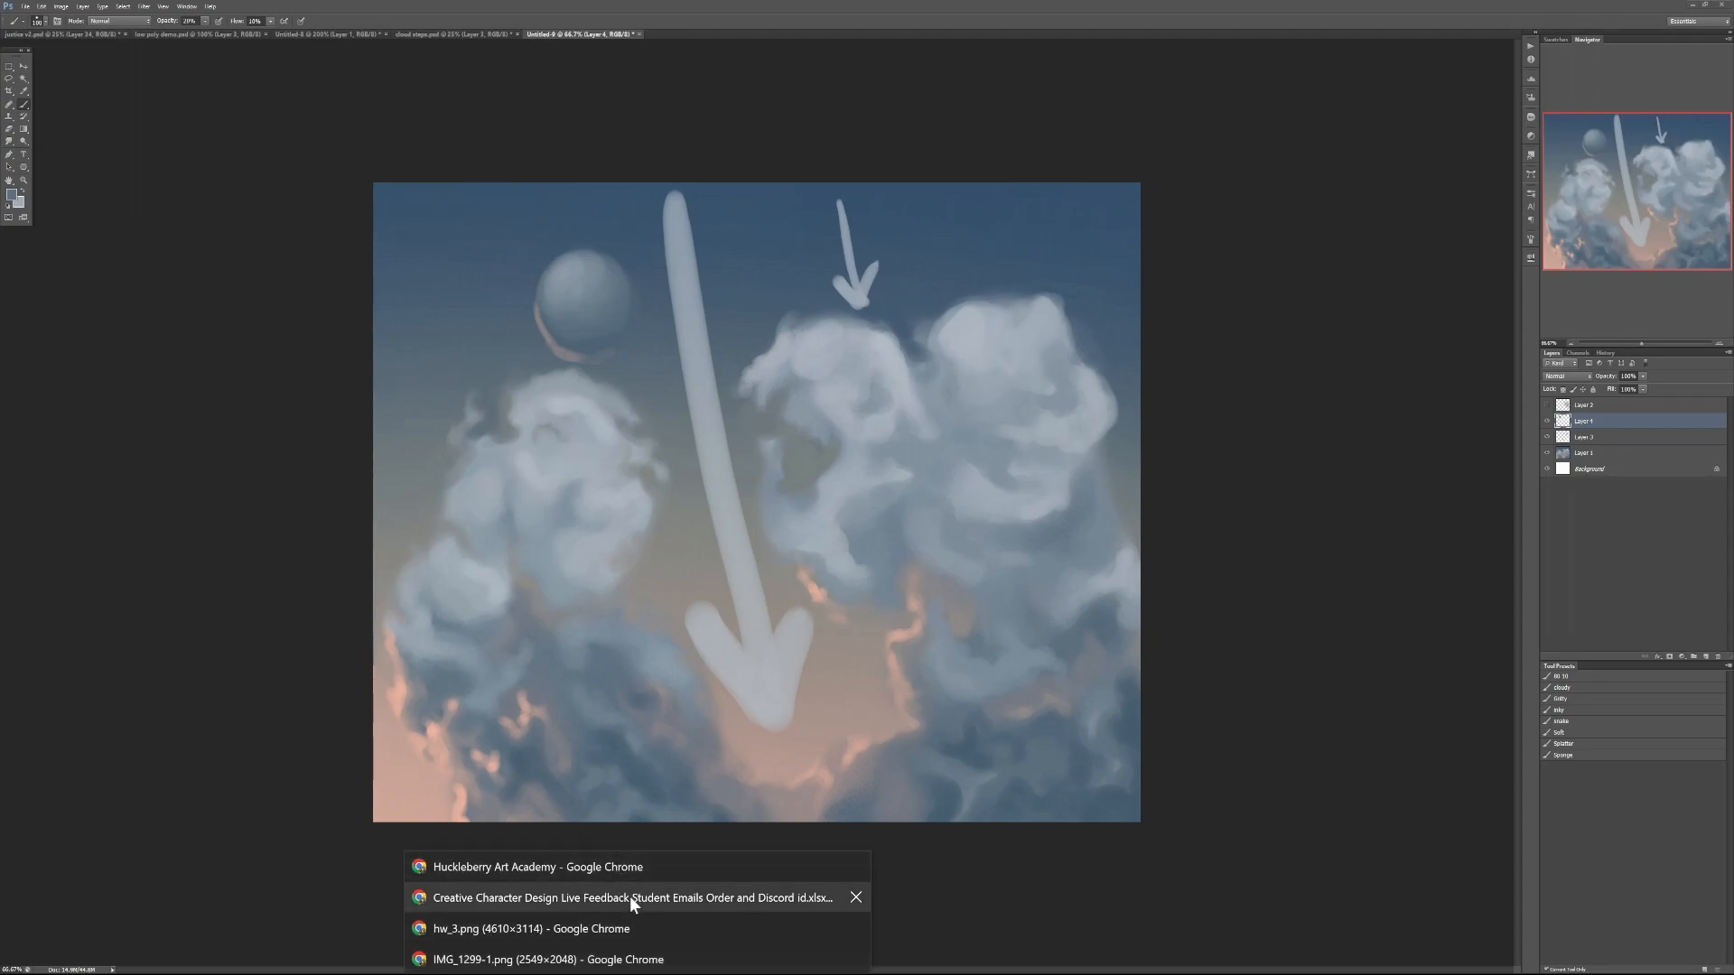
pyautogui.click(620, 929)
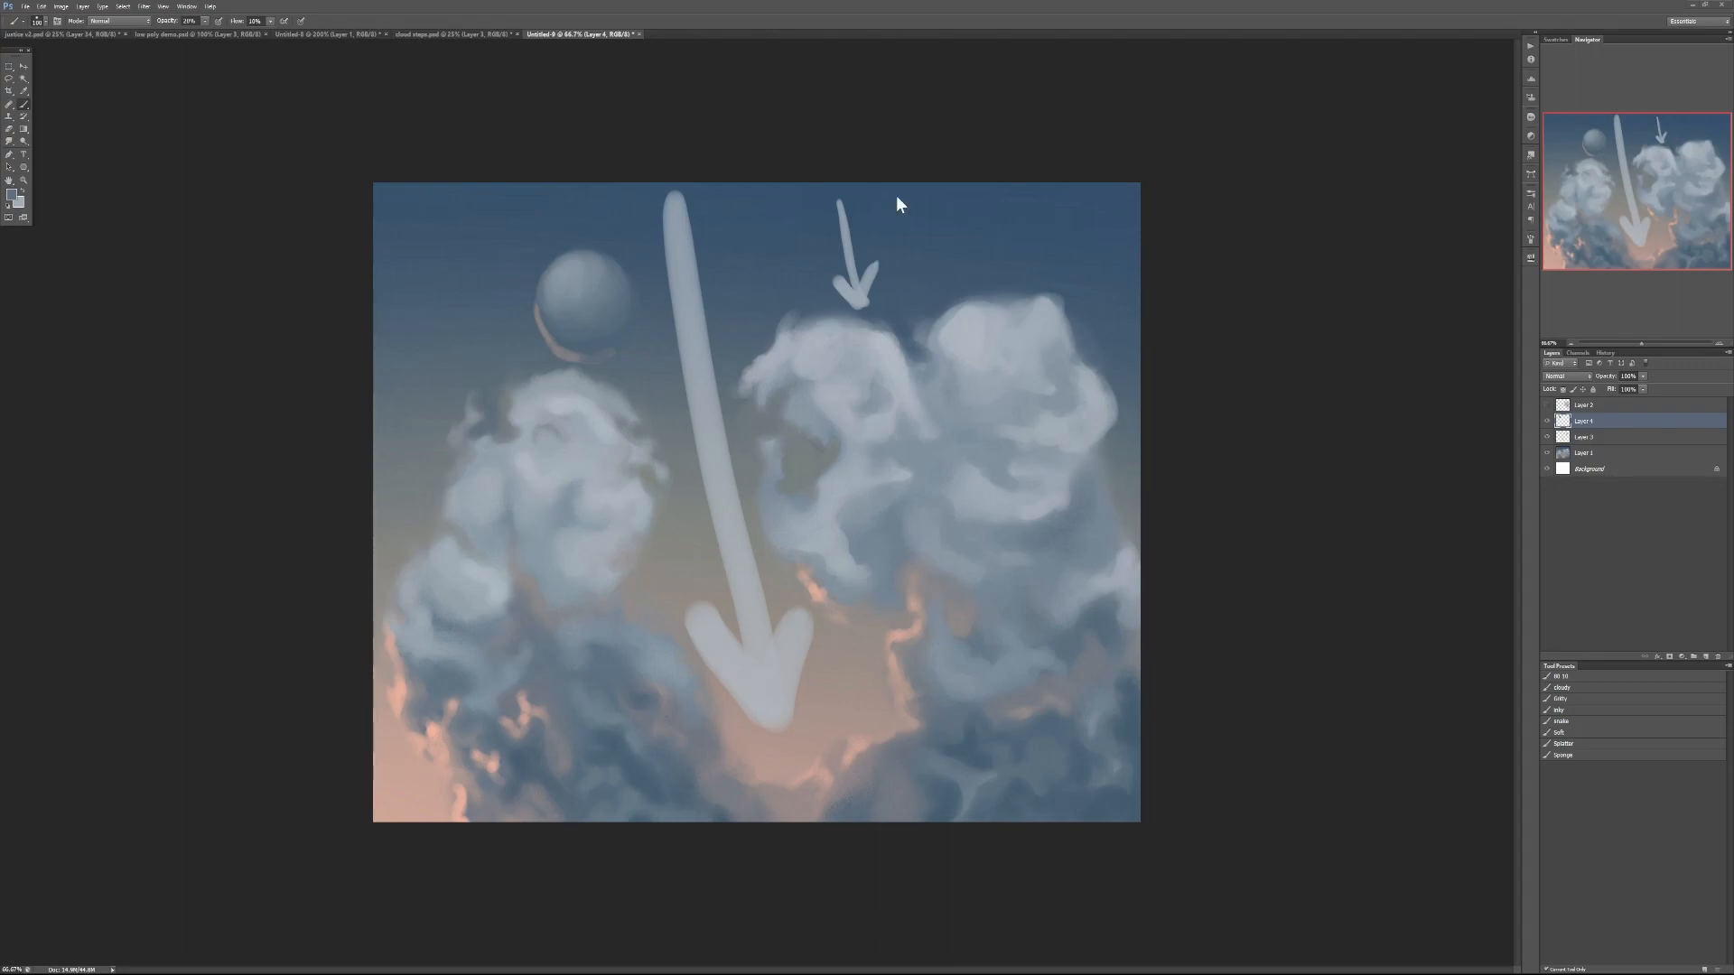
pyautogui.hotkey('ctrl', 'n')
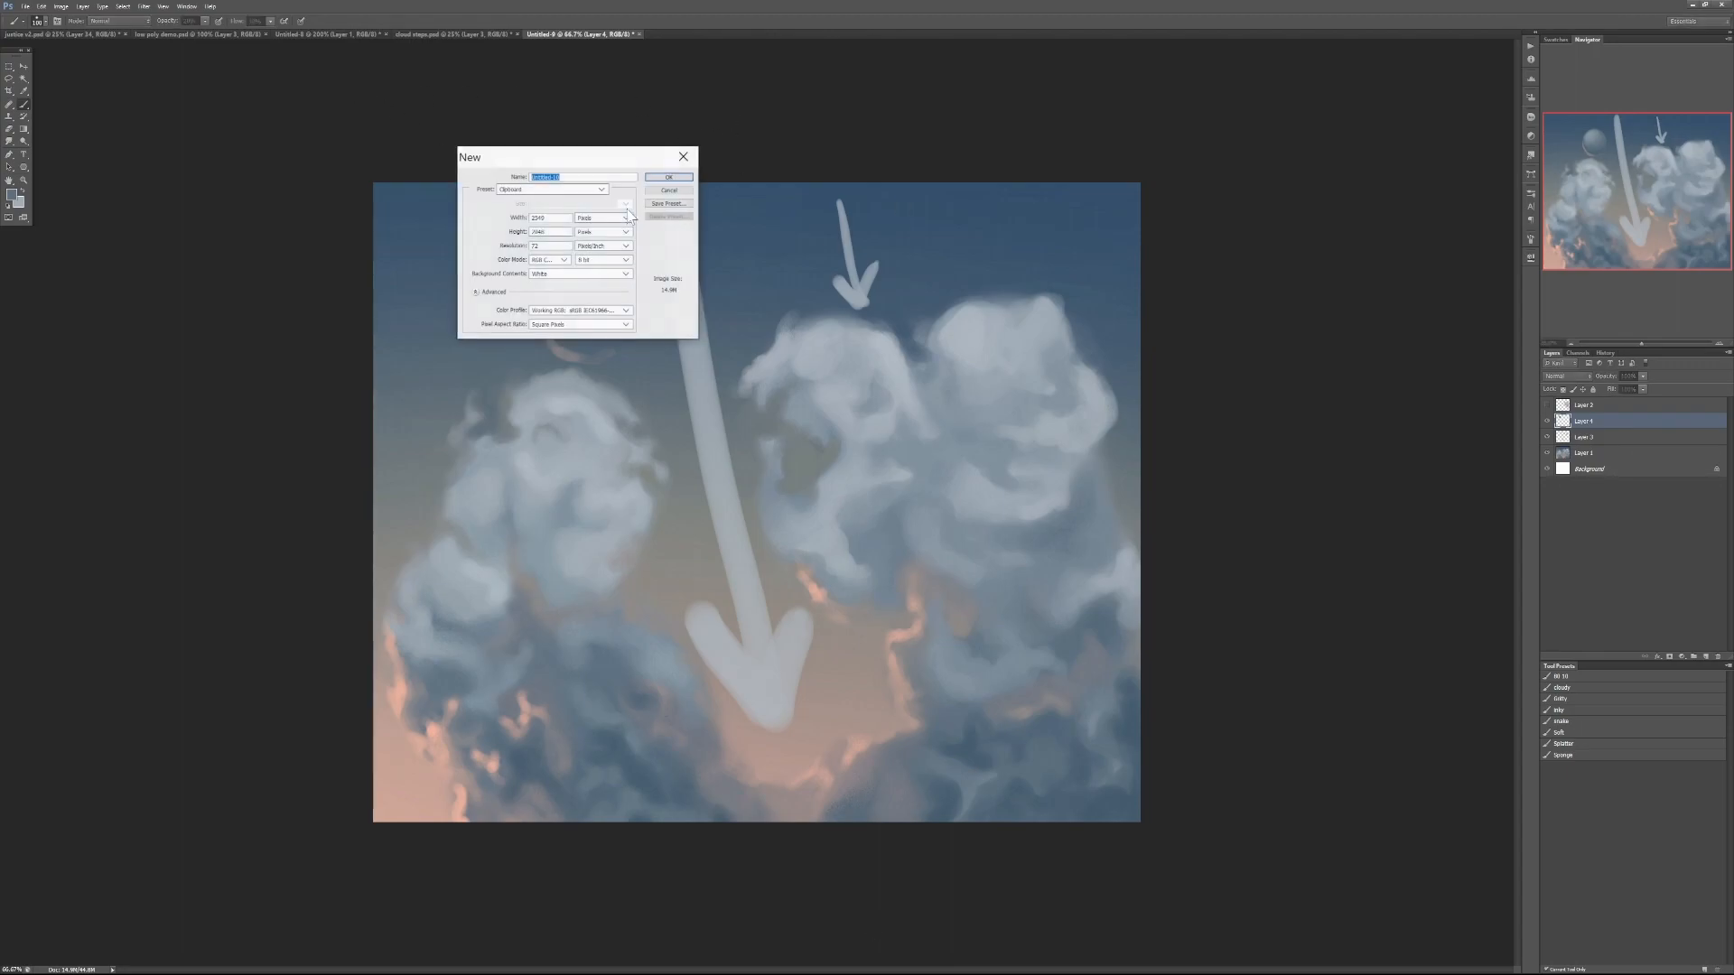
pyautogui.click(668, 177)
pyautogui.hotkey('ctrl', 'v')
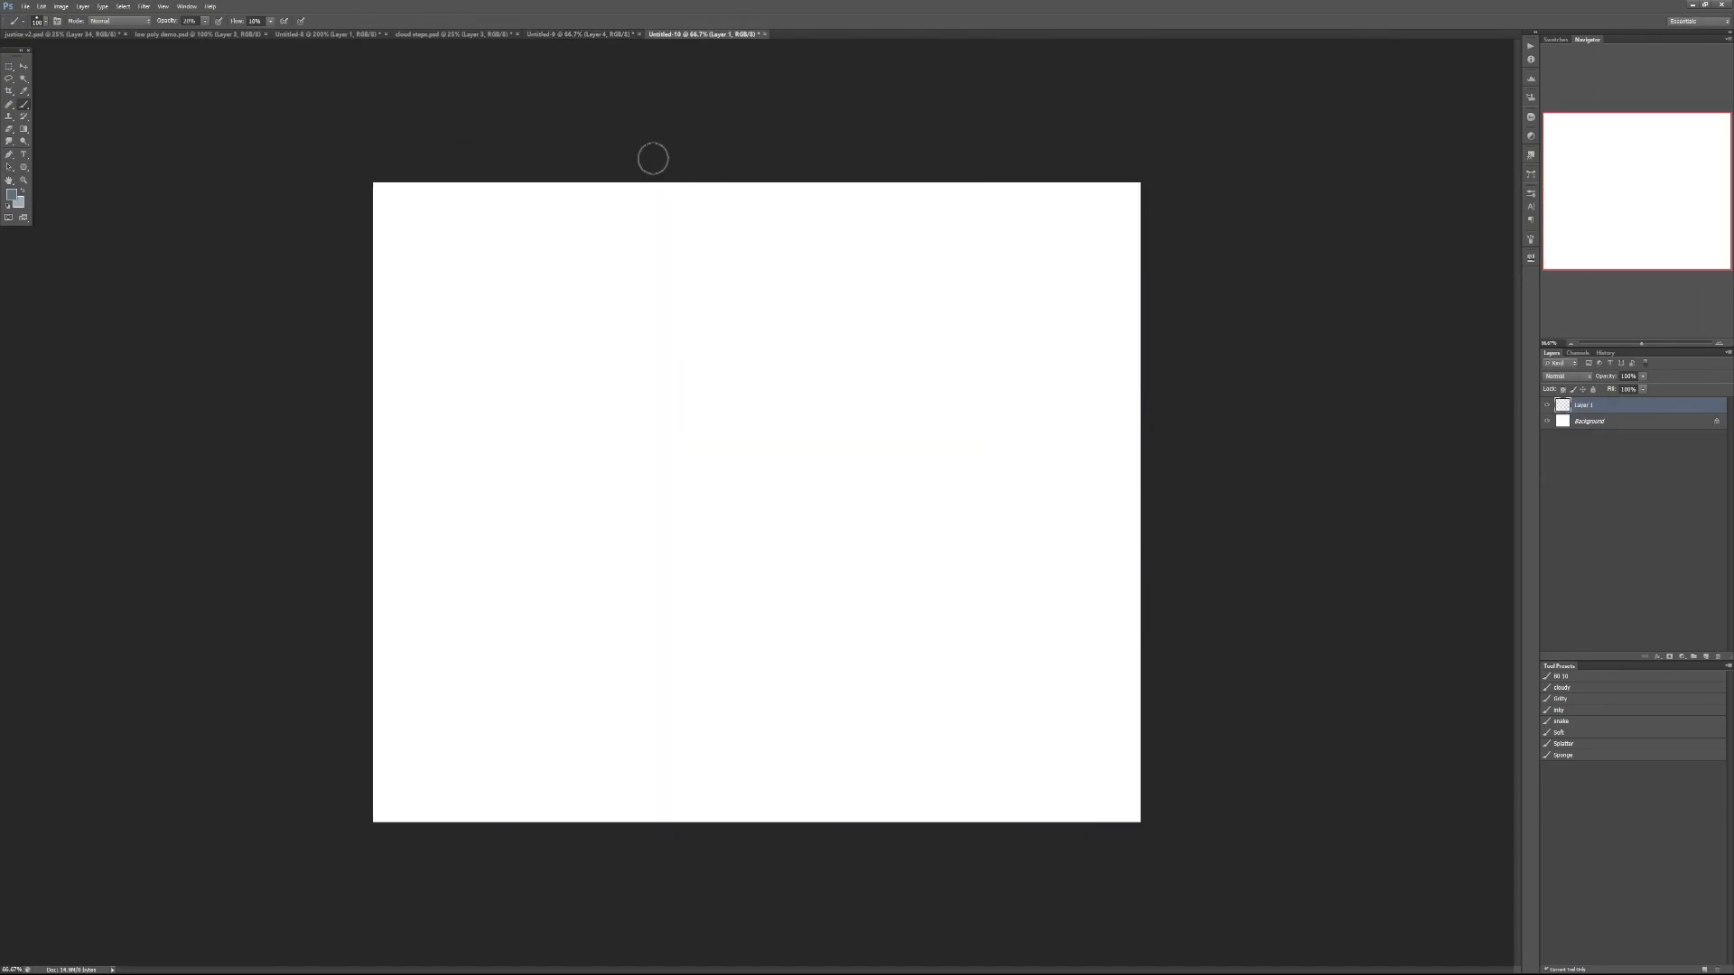
pyautogui.hotkey('ctrl', 'z')
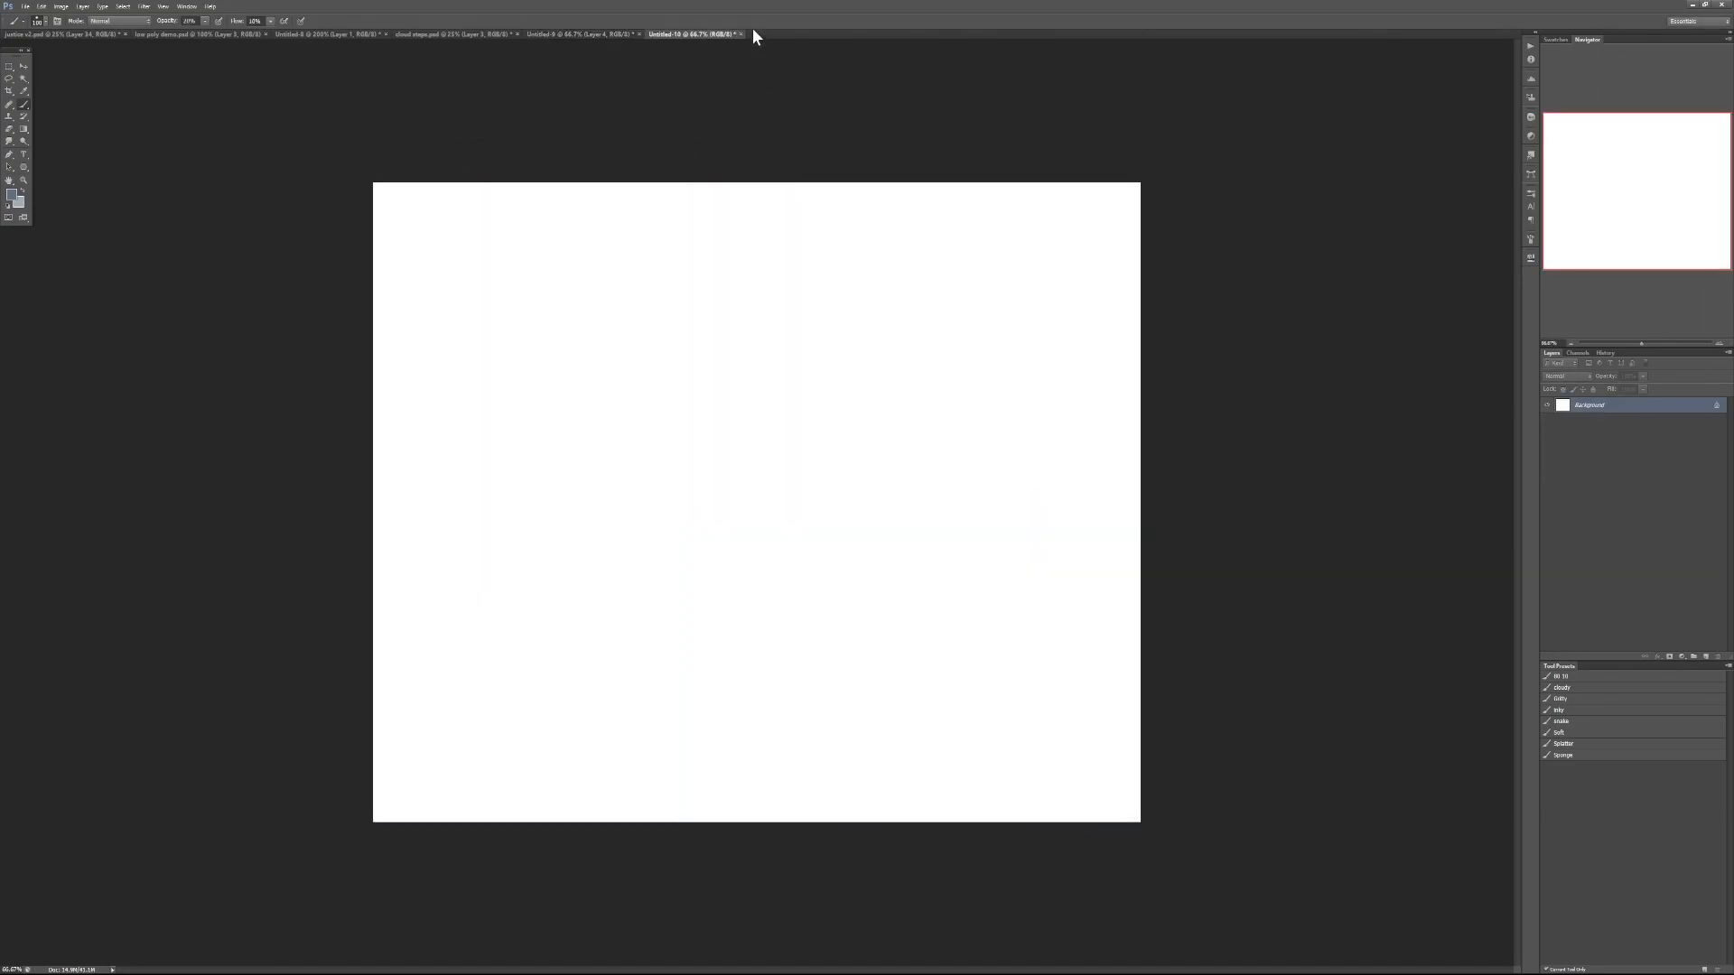
pyautogui.click(742, 34)
pyautogui.click(865, 356)
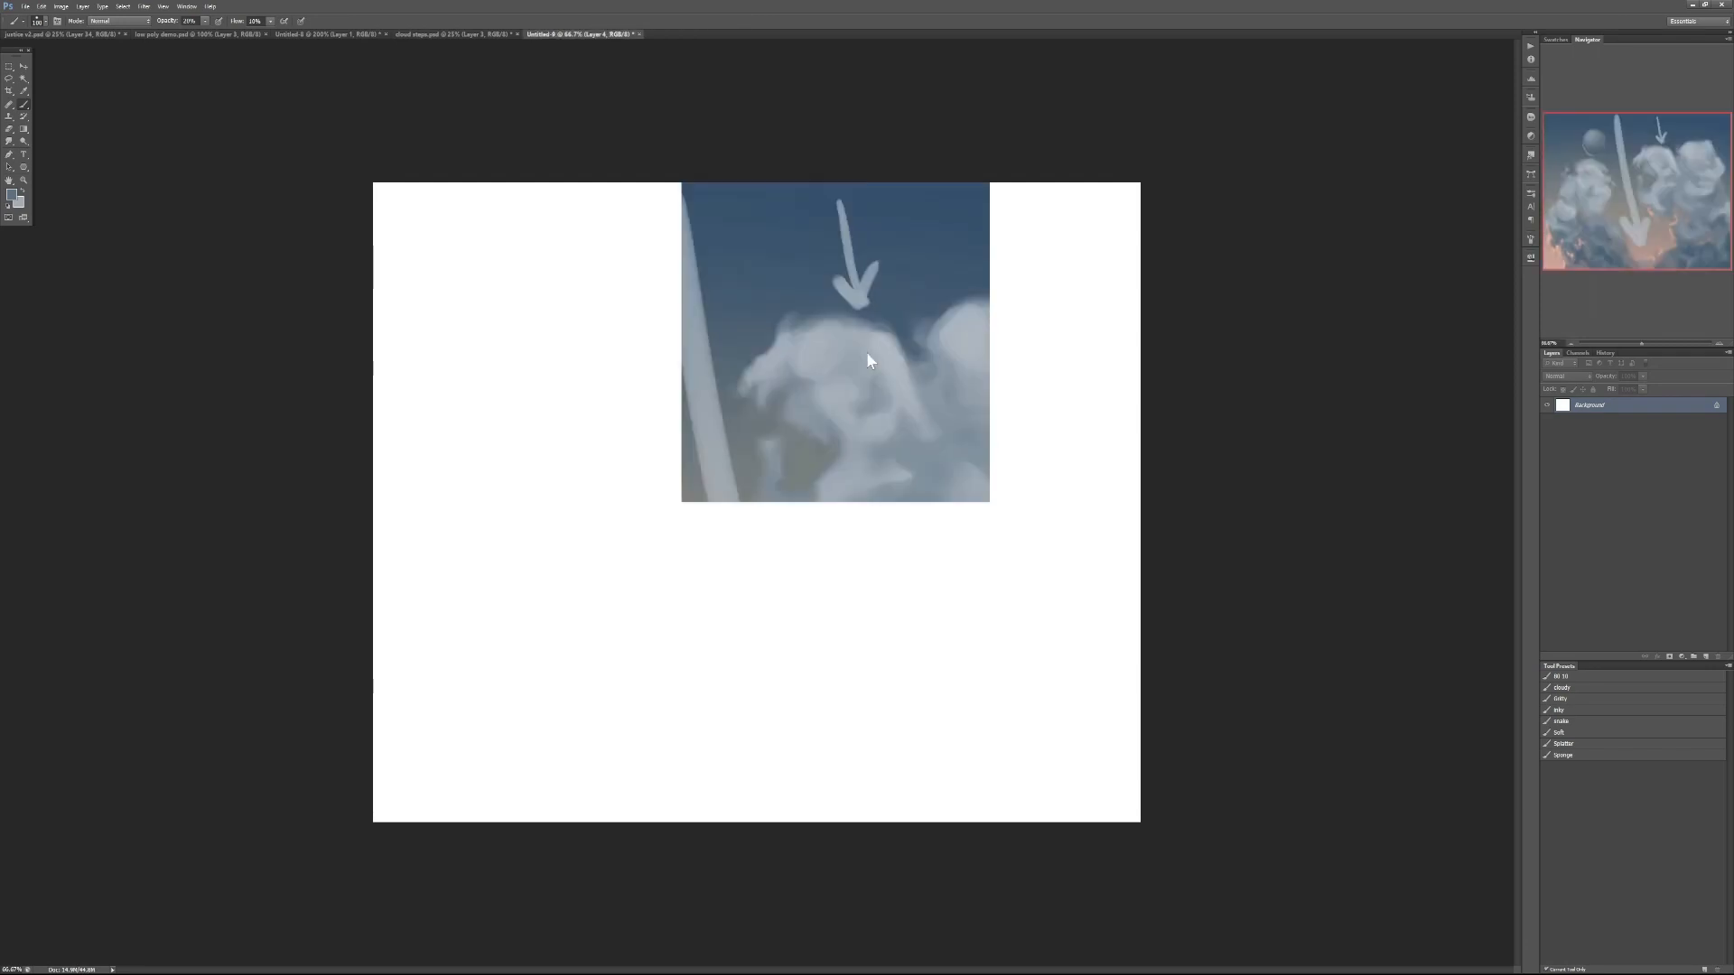
# Create a new document at the clipboard image's size and paste in the copied hw_3.png cloud painting
pyautogui.hotkey('ctrl', 'n')
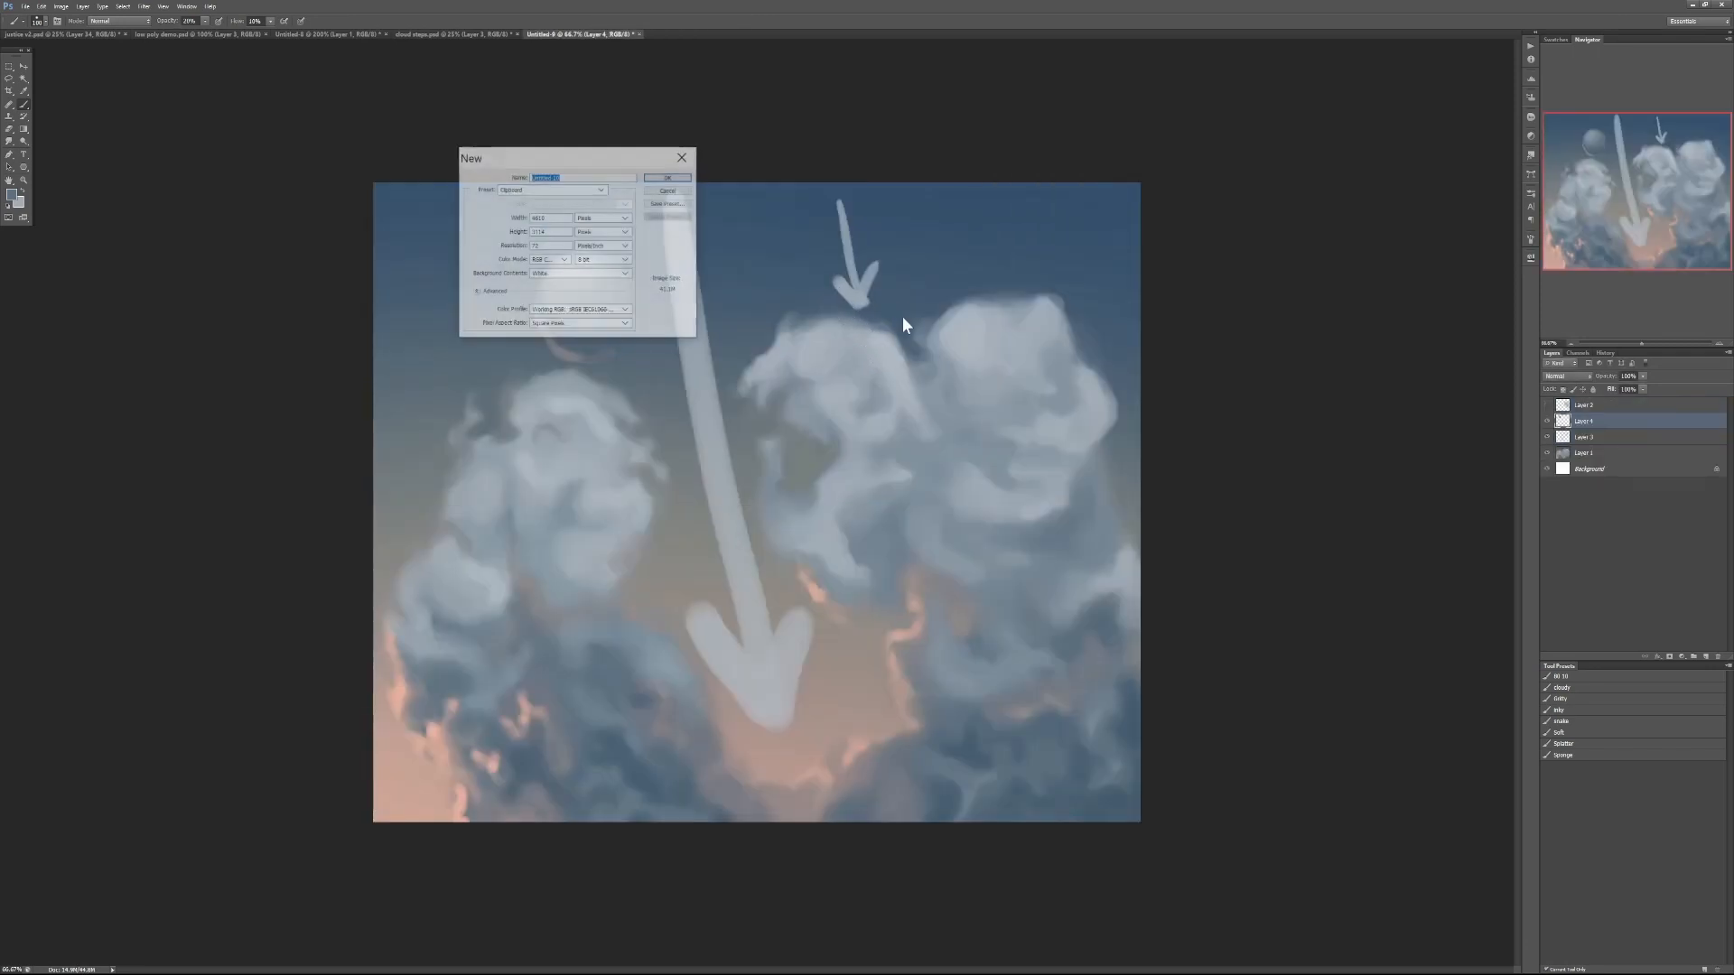
pyautogui.click(668, 177)
pyautogui.hotkey('ctrl', 'v')
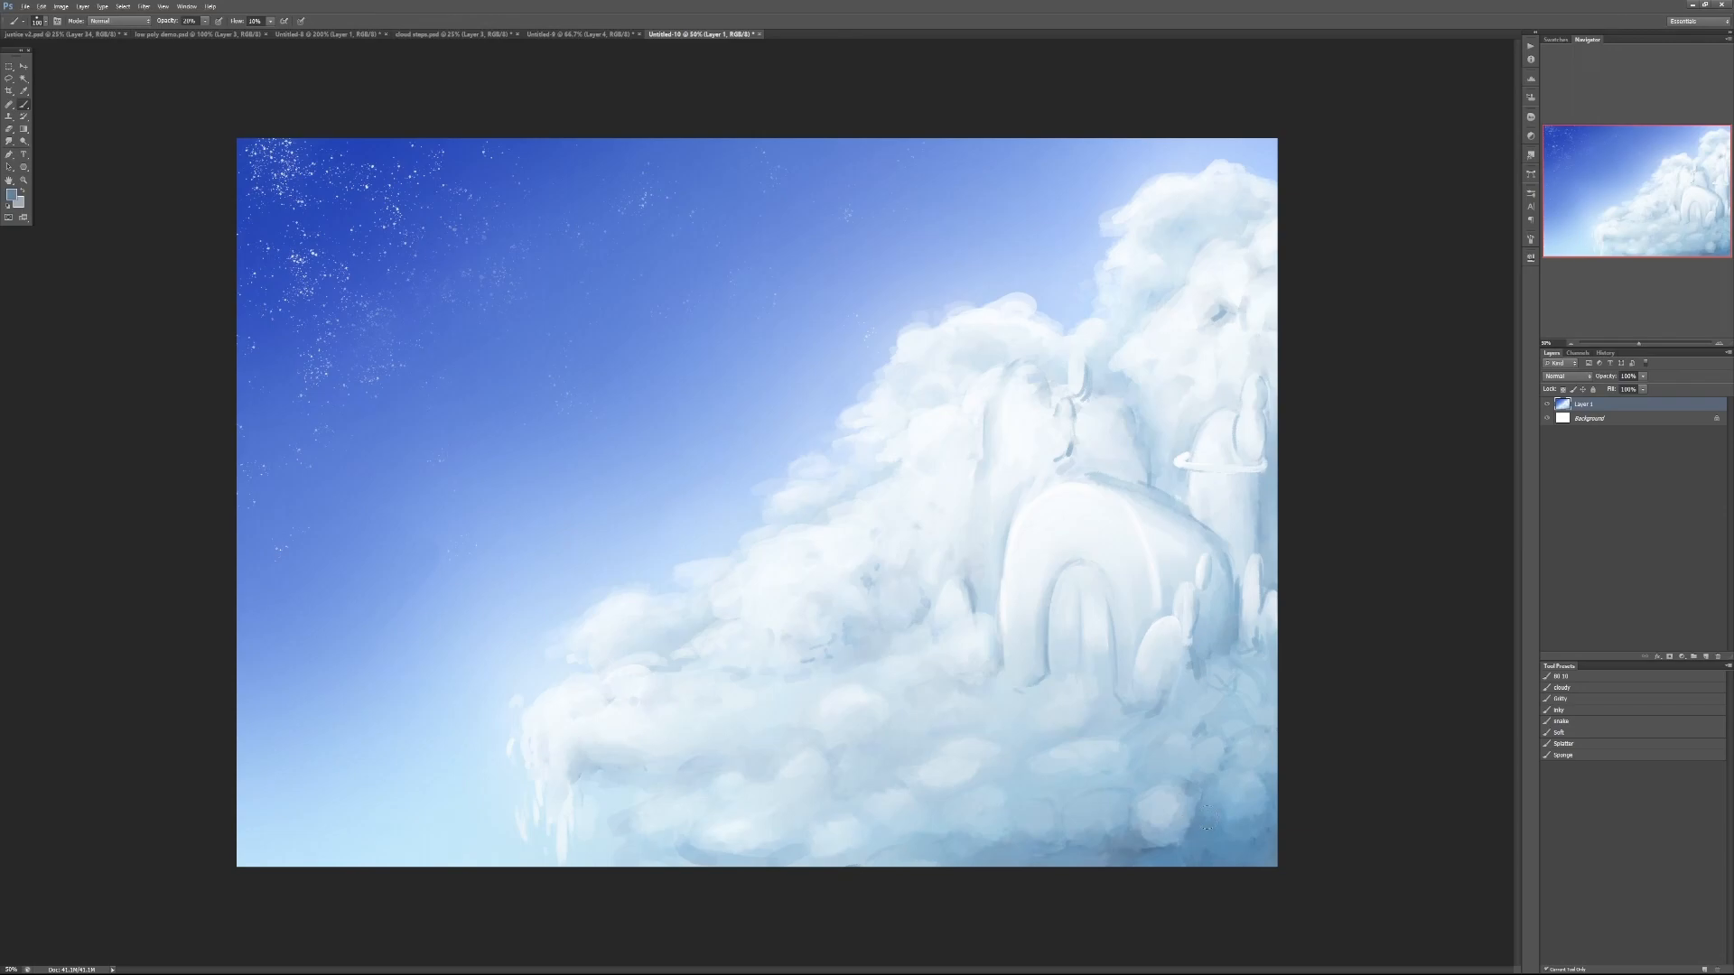
# Paint darker blue-grey shadows on the cloud building's shaded side and inside its arch at 40% opacity, and undo them
pyautogui.moveTo(1190, 540)
pyautogui.mouseDown()
pyautogui.moveTo(1186, 578)
pyautogui.moveTo(1164, 552)
pyautogui.moveTo(1182, 574)
pyautogui.moveTo(1201, 553)
pyautogui.moveTo(1227, 582)
pyautogui.moveTo(1229, 636)
pyautogui.mouseUp()
pyautogui.press('4')
pyautogui.moveTo(1163, 481)
pyautogui.mouseDown()
pyautogui.moveTo(1130, 495)
pyautogui.moveTo(1172, 506)
pyautogui.moveTo(1150, 514)
pyautogui.moveTo(1102, 634)
pyautogui.moveTo(1043, 678)
pyautogui.moveTo(1055, 580)
pyautogui.moveTo(1072, 564)
pyautogui.moveTo(1045, 603)
pyautogui.moveTo(1038, 678)
pyautogui.mouseUp()
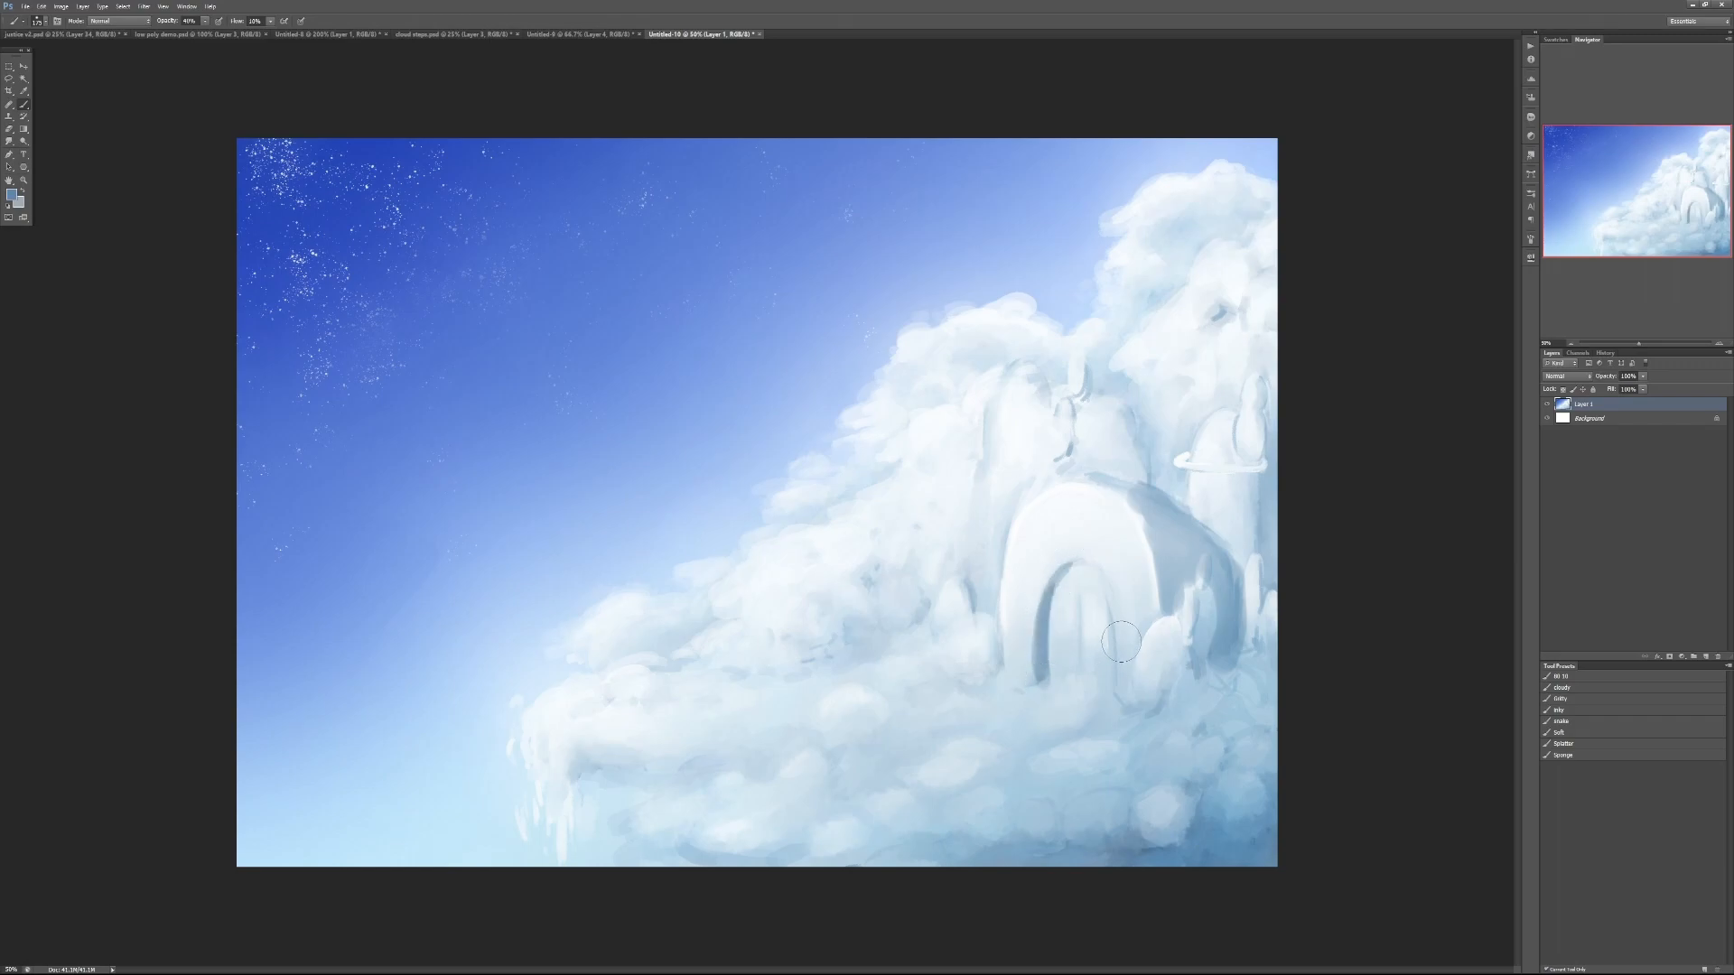
pyautogui.hotkey('ctrl', 'z')
pyautogui.hotkey('ctrl', 'alt', 'z')
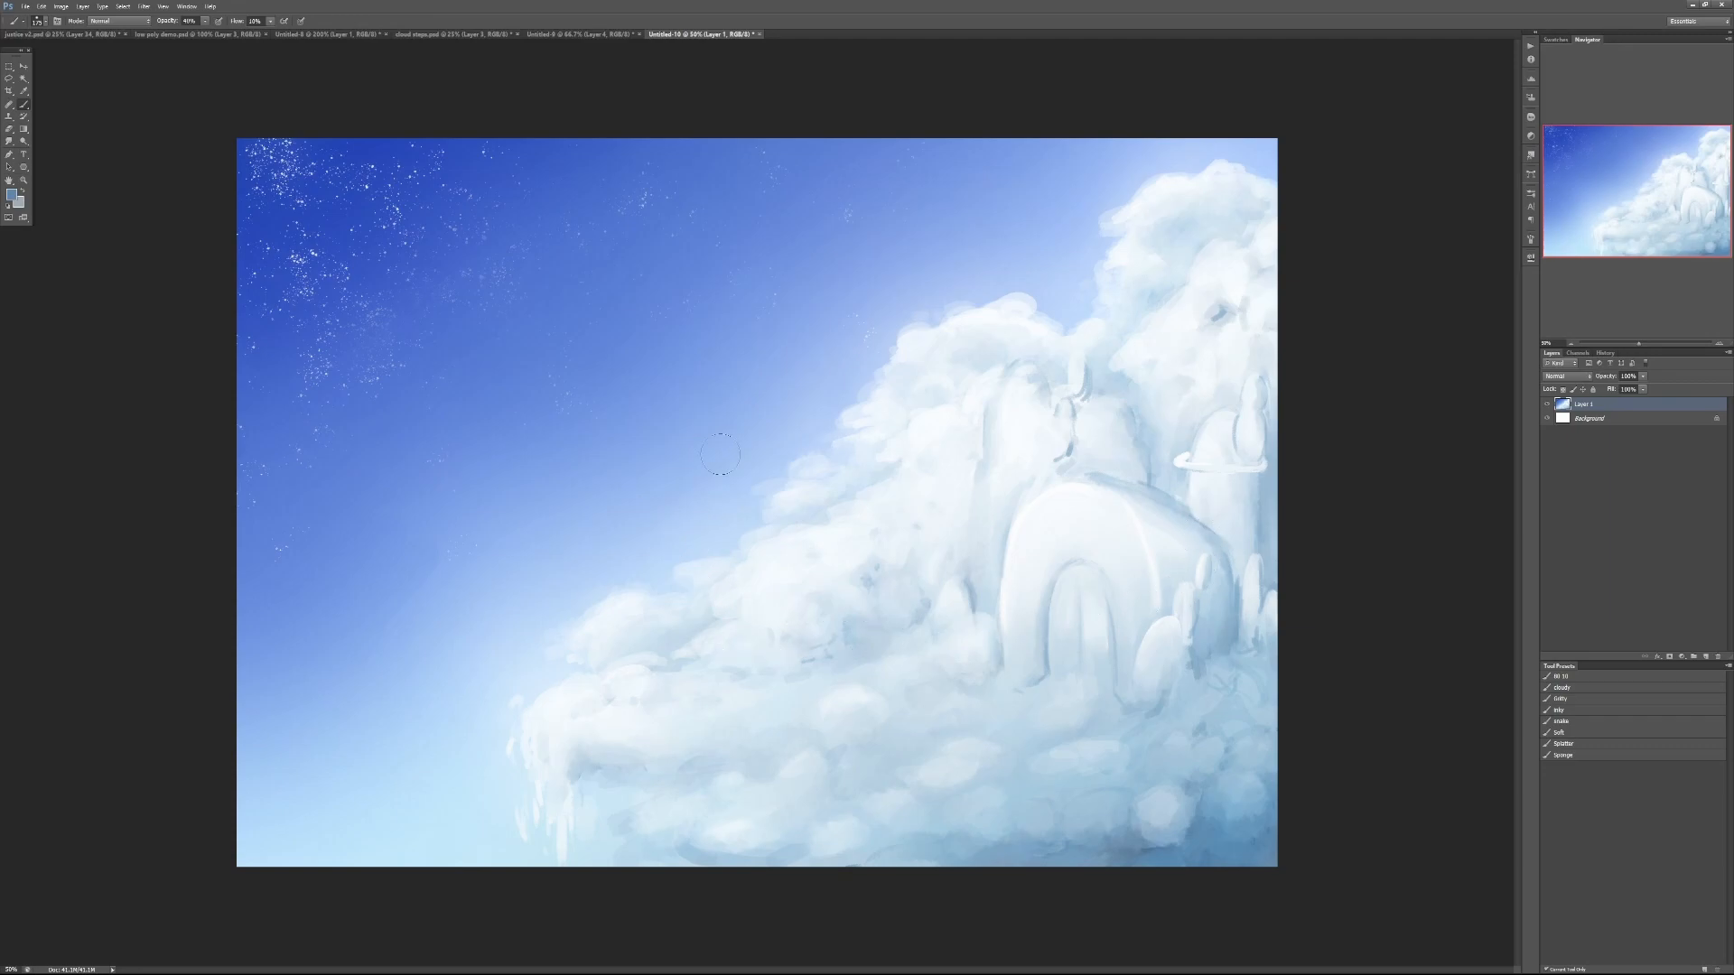
# Close the cloud castle, arrow-marked cloud, pastel cloud and cloud steps.psd documents without saving changes
pyautogui.keyDown('alt'); pyautogui.click(782, 588); pyautogui.keyUp('alt')
pyautogui.click(760, 33)
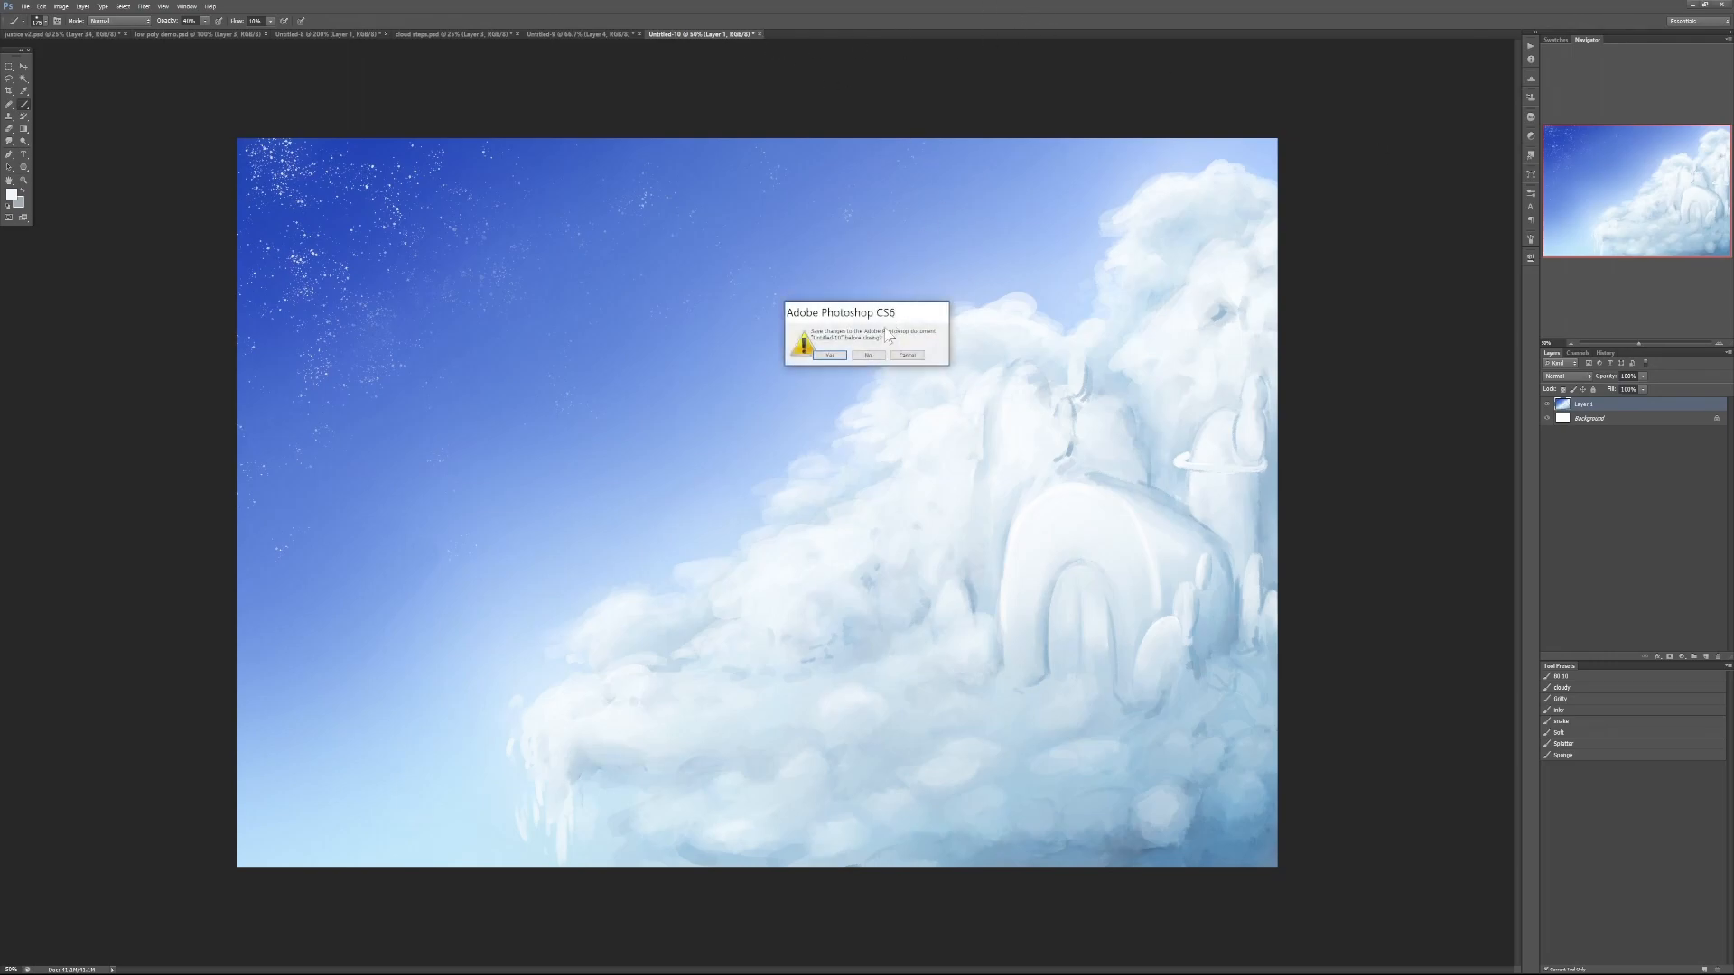
pyautogui.click(868, 355)
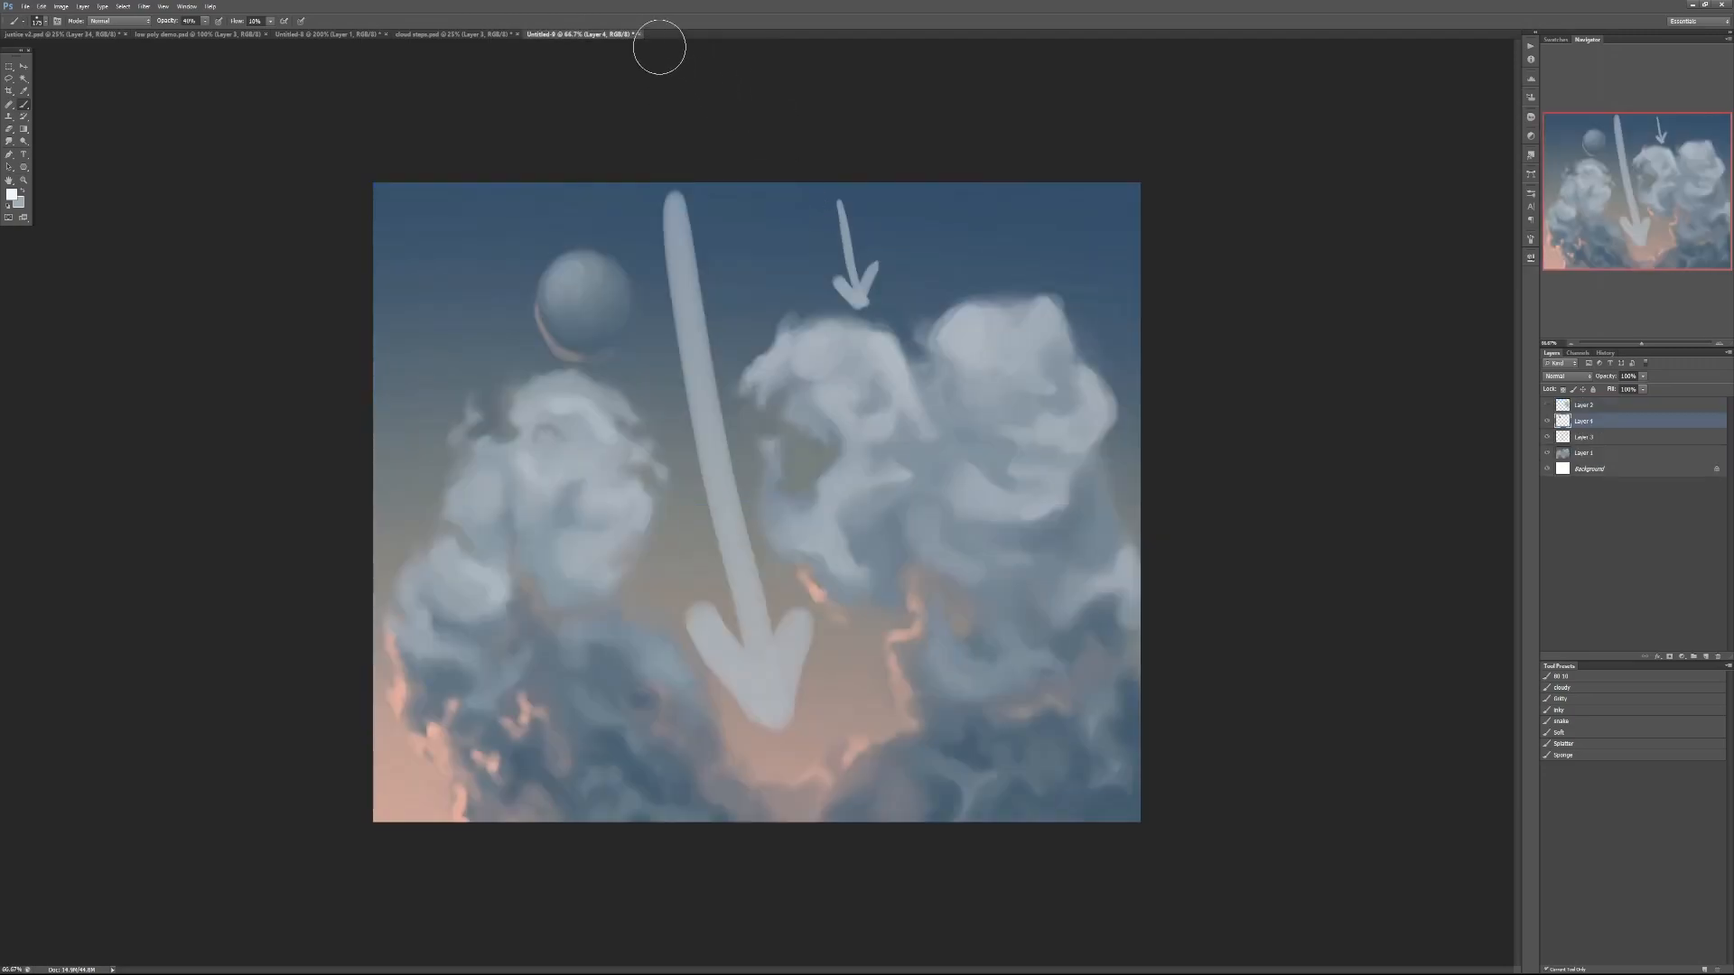
pyautogui.click(639, 33)
pyautogui.click(868, 355)
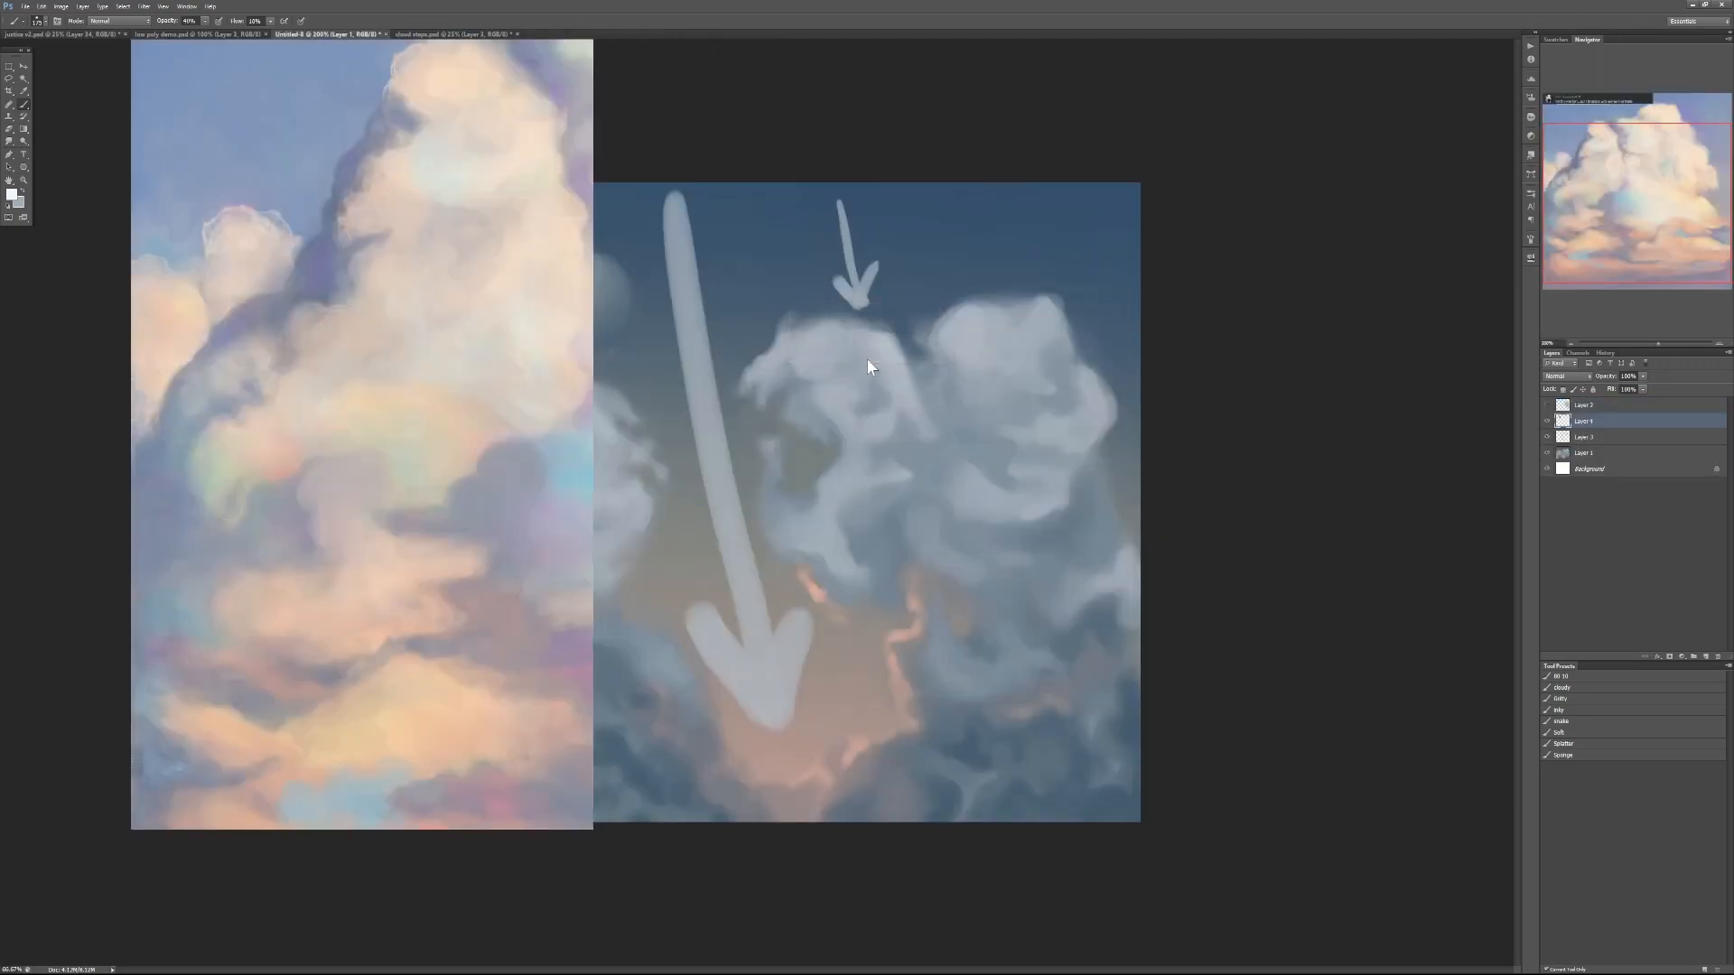
pyautogui.click(384, 33)
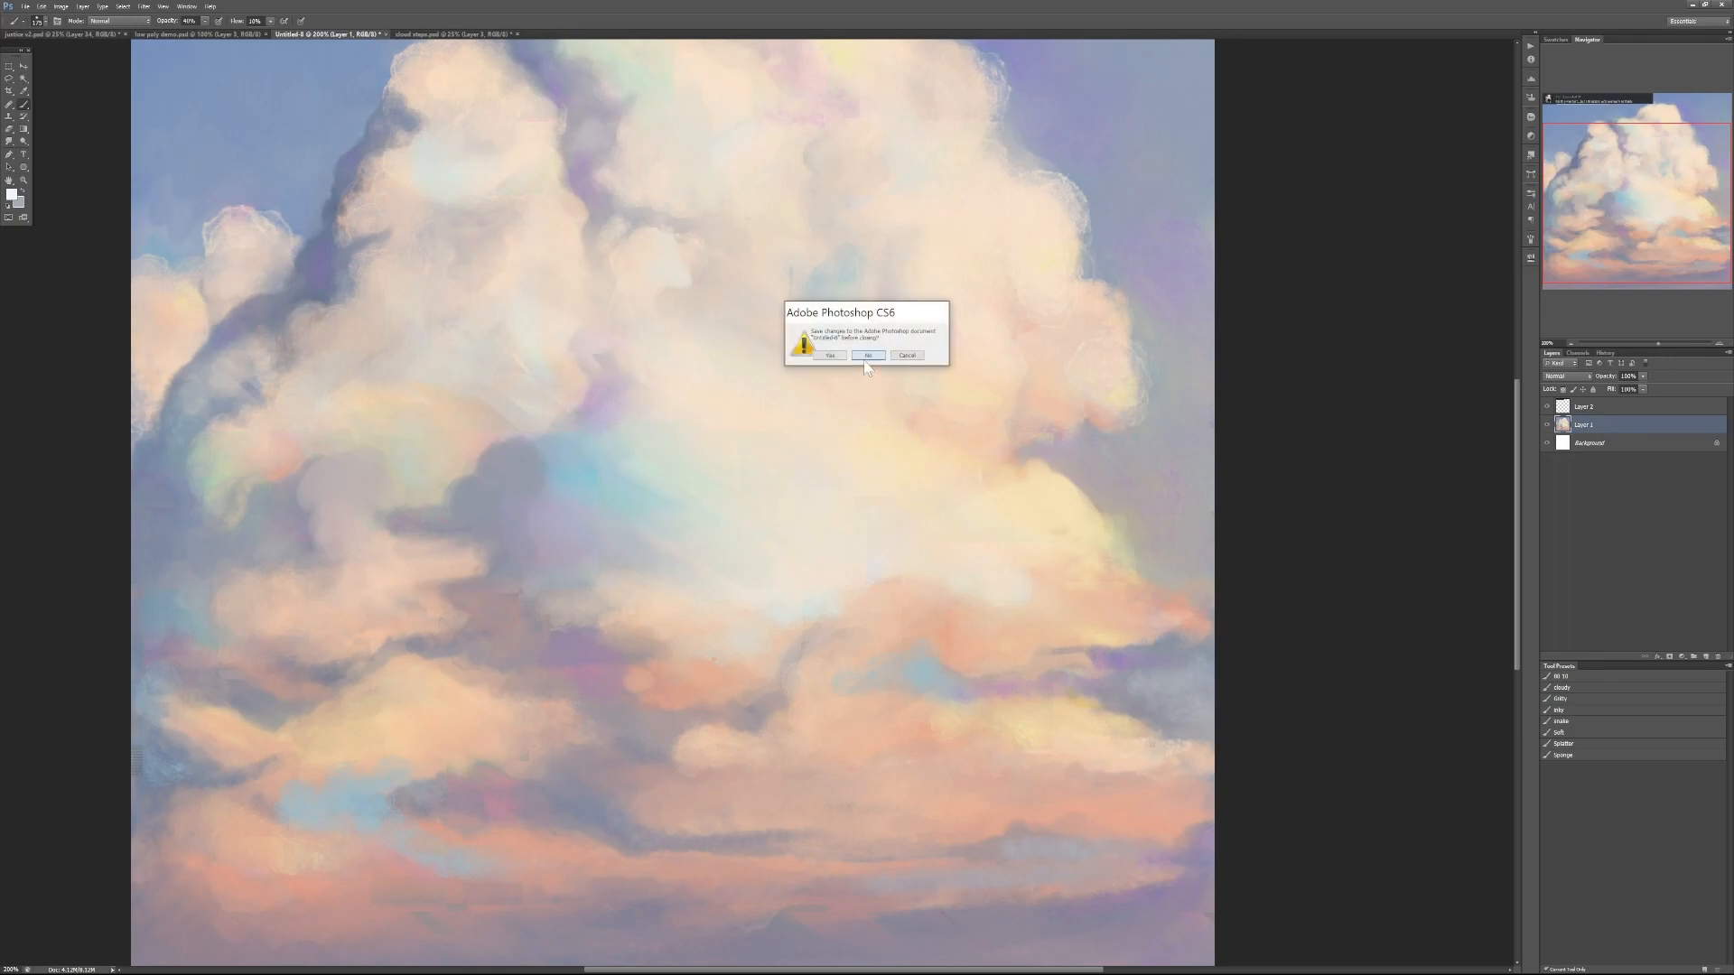
pyautogui.click(867, 355)
pyautogui.click(393, 34)
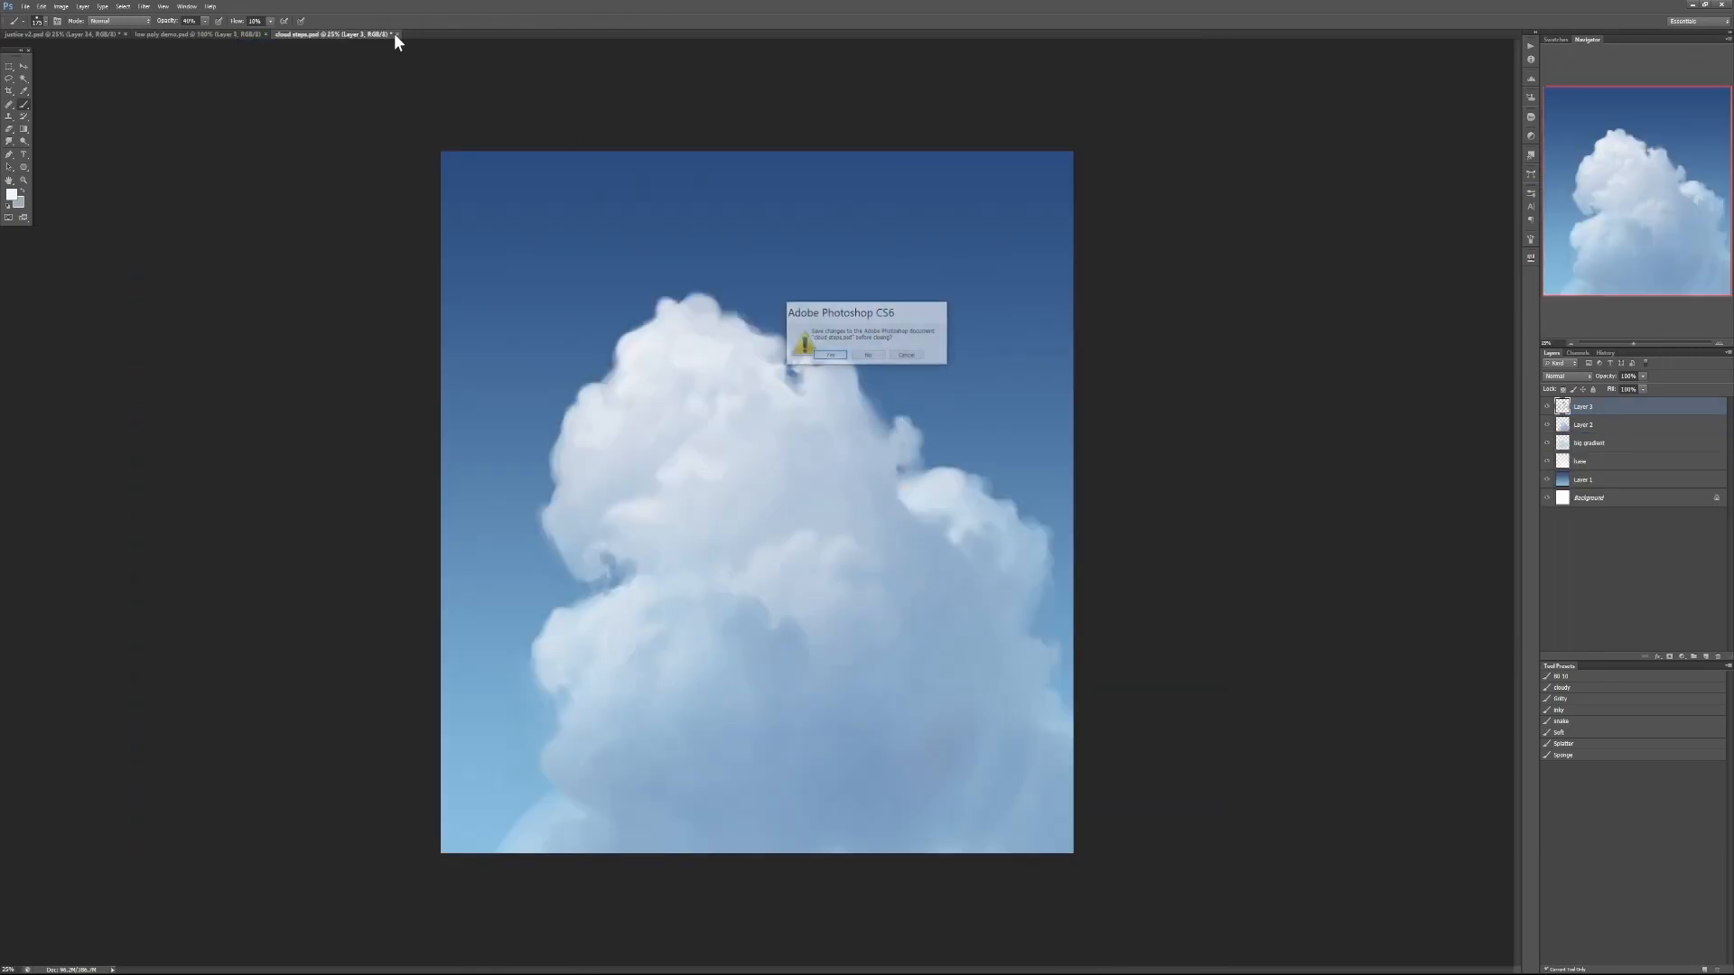
pyautogui.click(865, 356)
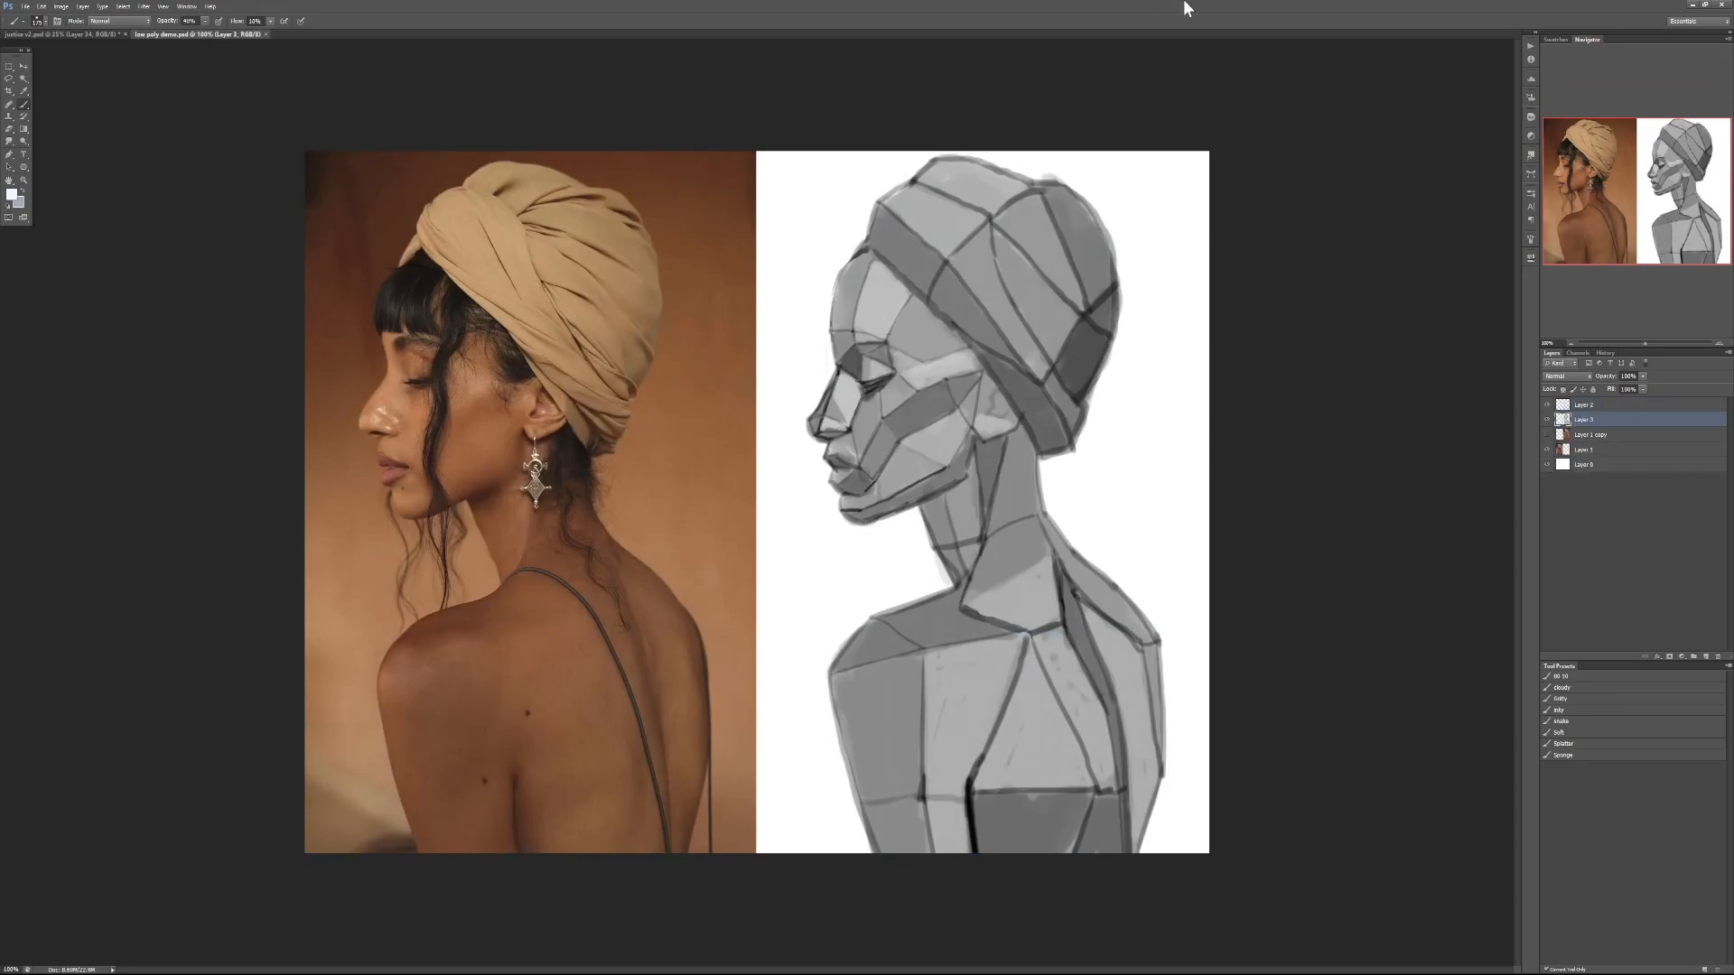
# Add a new layer above the topmost layer of the low-poly portrait document
pyautogui.moveTo(327, 974)
pyautogui.click(1584, 406)
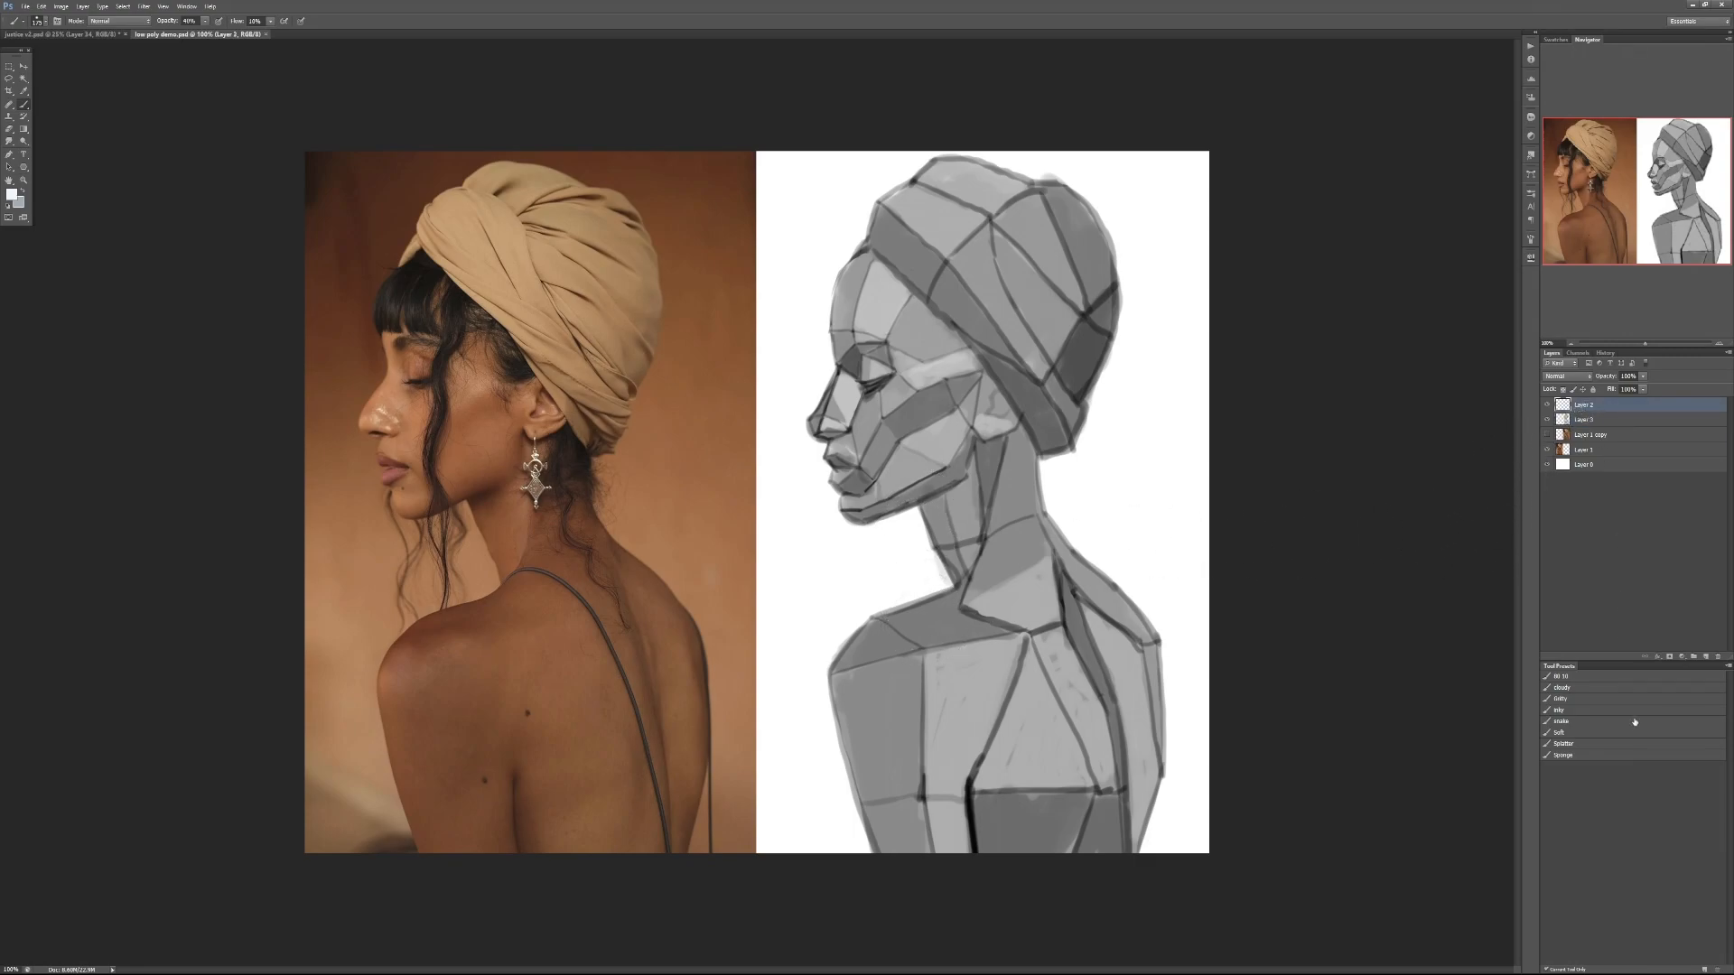
pyautogui.click(1707, 657)
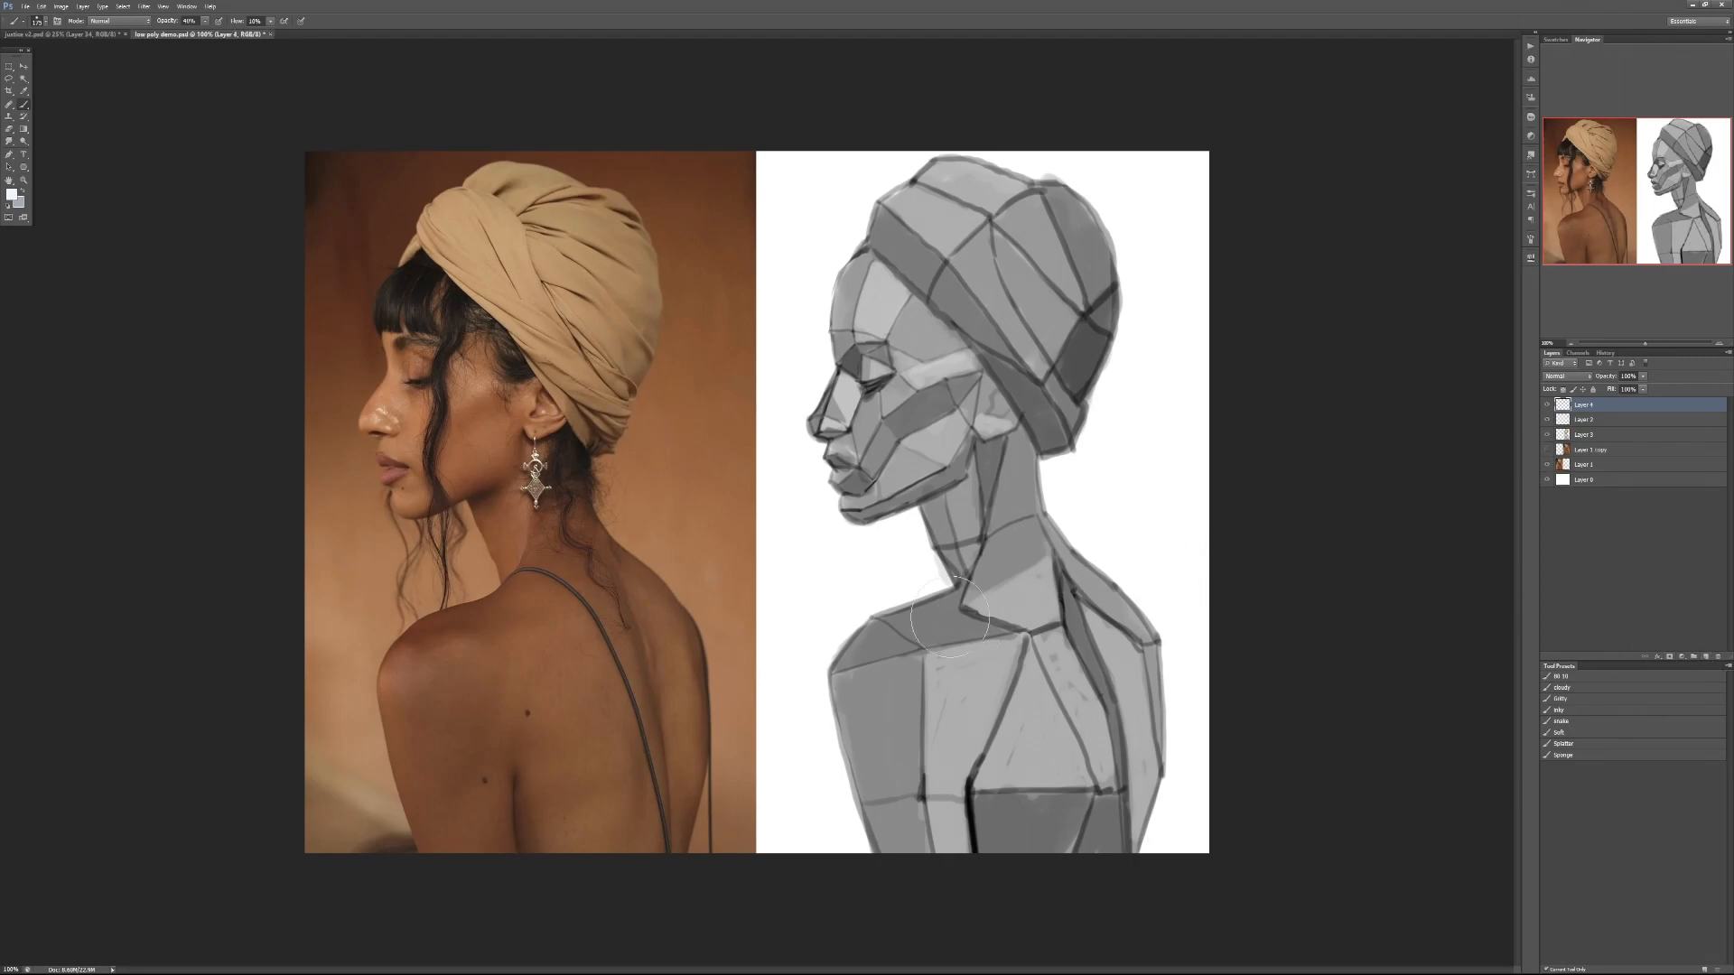
# Sketch short black strokes on the low-poly figure's shoulder, turban and forehead with a smaller brush, and undo them
pyautogui.press('[')
pyautogui.press('[')
pyautogui.press('[')
pyautogui.press('[')
pyautogui.press('[')
pyautogui.press('[')
pyautogui.press('[')
pyautogui.press('[')
pyautogui.press('[')
pyautogui.press('d')
pyautogui.press('x')
pyautogui.press('x')
pyautogui.moveTo(869, 638)
pyautogui.mouseDown()
pyautogui.moveTo(864, 613)
pyautogui.moveTo(938, 589)
pyautogui.mouseUp()
pyautogui.moveTo(1085, 229); pyautogui.dragTo(1107, 221)
pyautogui.moveTo(839, 292); pyautogui.dragTo(824, 289)
pyautogui.hotkey('ctrl', 'alt', 'z')
pyautogui.hotkey('ctrl', 'alt', 'z')
pyautogui.hotkey('ctrl', 'alt', 'z')
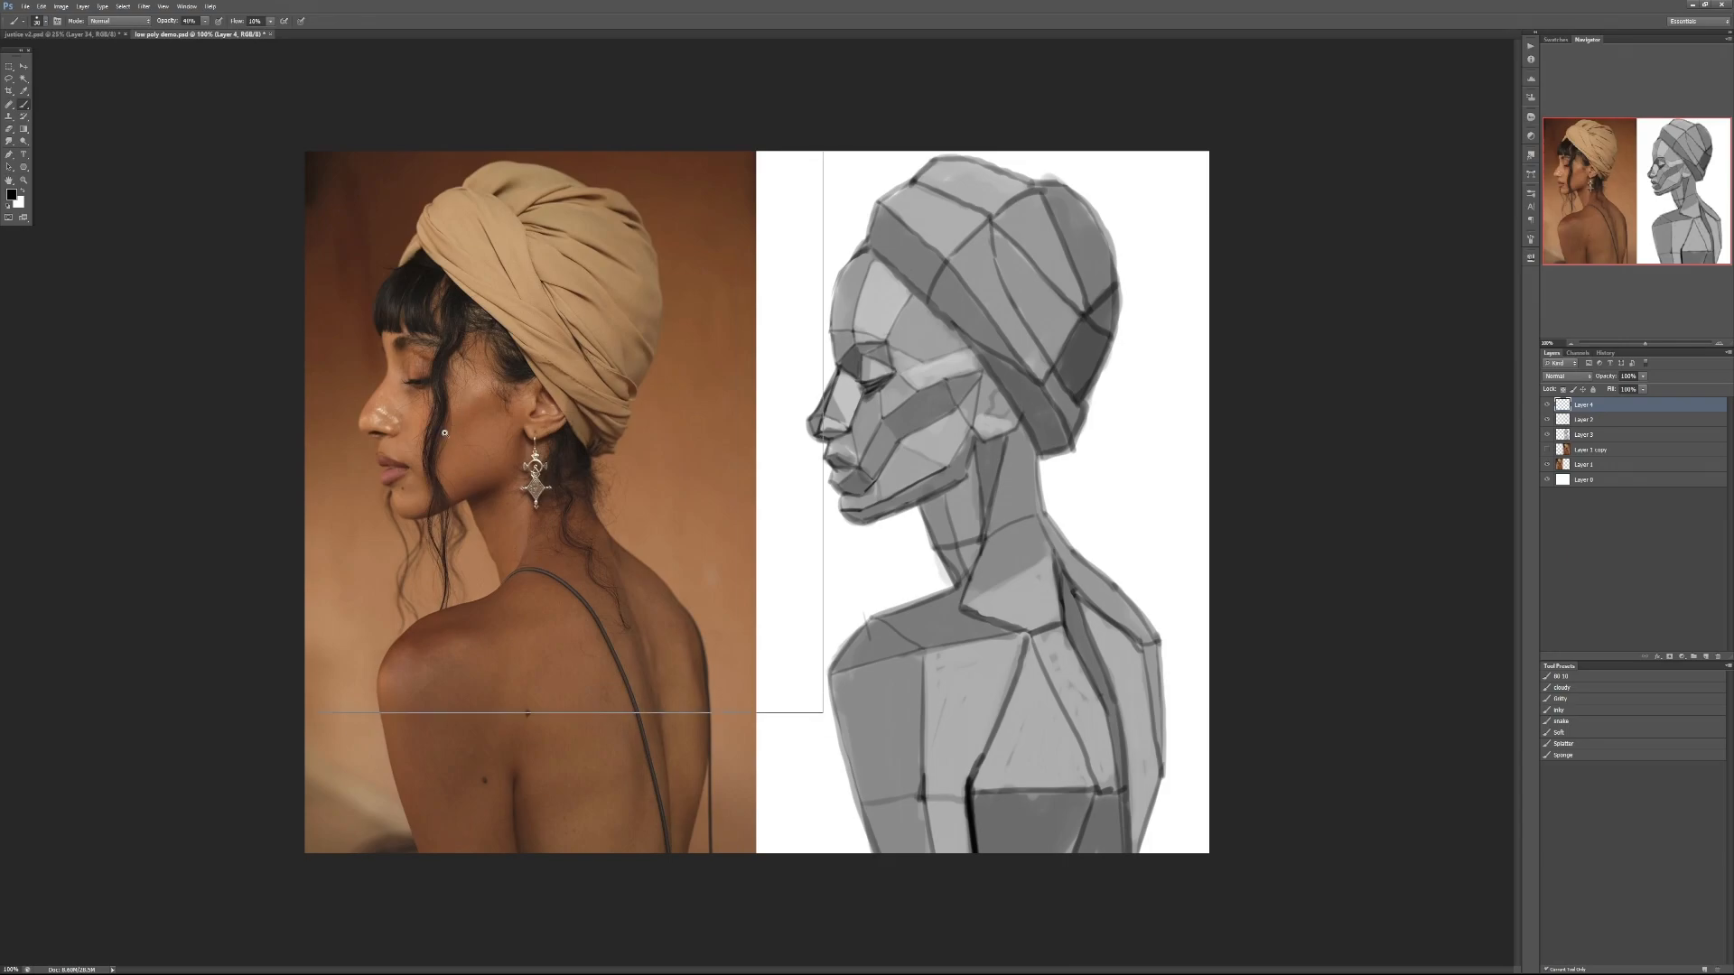
# Try a white 90% opacity stroke on the photographed woman's cheek, sample her skin colour at 10% opacity, and undo
pyautogui.scroll(1, 456, 438)
pyautogui.press('x')
pyautogui.press('9')
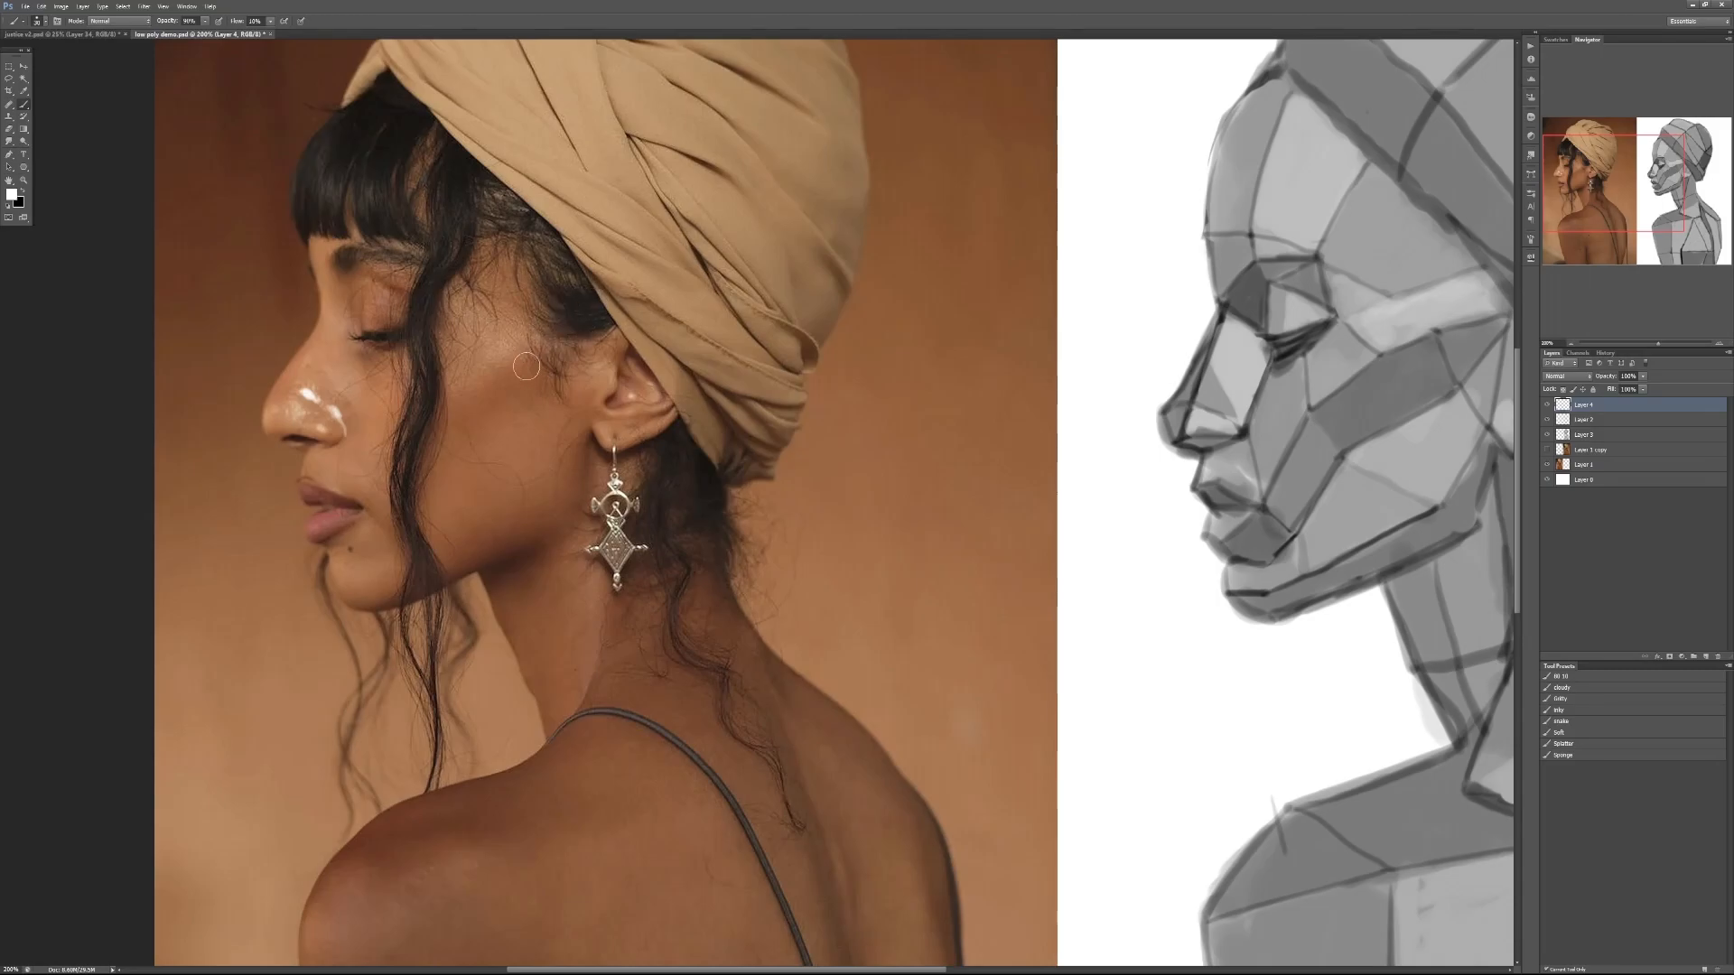
pyautogui.moveTo(442, 402)
pyautogui.mouseDown()
pyautogui.moveTo(505, 350)
pyautogui.moveTo(495, 325)
pyautogui.moveTo(516, 333)
pyautogui.moveTo(451, 366)
pyautogui.moveTo(484, 372)
pyautogui.moveTo(513, 326)
pyautogui.moveTo(452, 372)
pyautogui.moveTo(485, 385)
pyautogui.mouseUp()
pyautogui.hotkey('ctrl', 'z')
pyautogui.press('1')
pyautogui.keyDown('alt'); pyautogui.click(485, 385); pyautogui.keyUp('alt')
pyautogui.hotkey('ctrl', 'alt', 'z')
pyautogui.hotkey('ctrl', 'alt', 'z')
# Outline the side plane of the woman's nose on the photo in black, and undo the extra lines
pyautogui.moveTo(1201, 441); pyautogui.dragTo(673, 494)
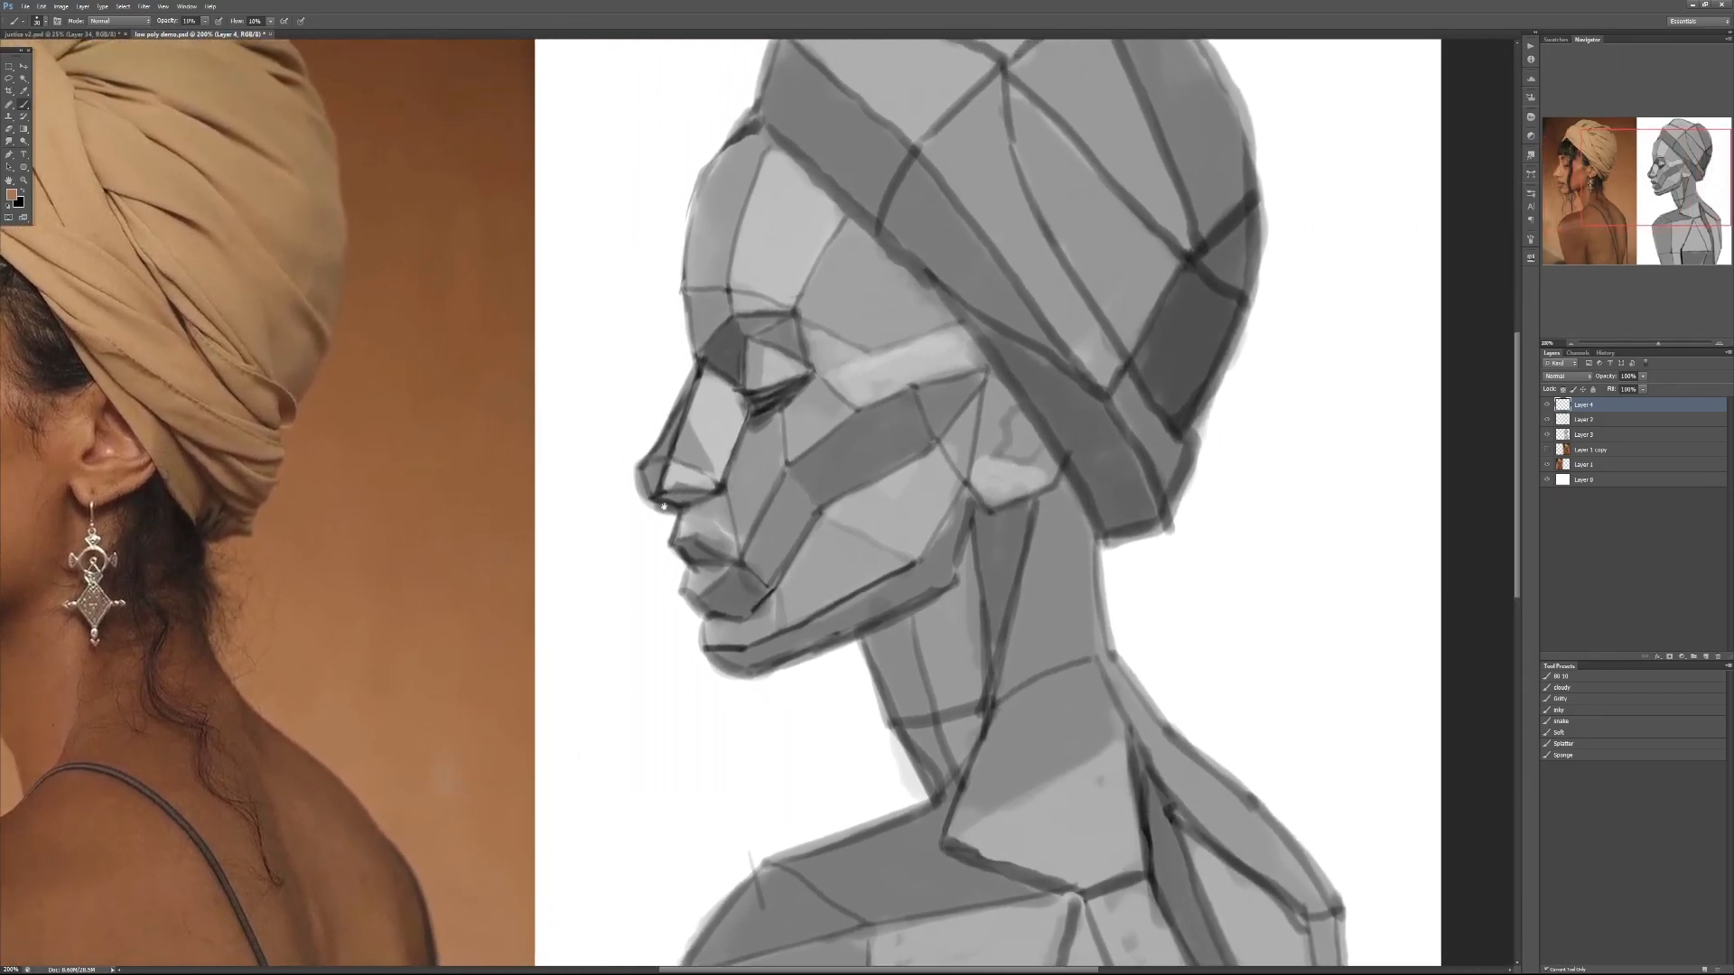
pyautogui.moveTo(376, 600)
pyautogui.mouseDown()
pyautogui.moveTo(1090, 515)
pyautogui.moveTo(1082, 635)
pyautogui.mouseUp()
pyautogui.press('d')
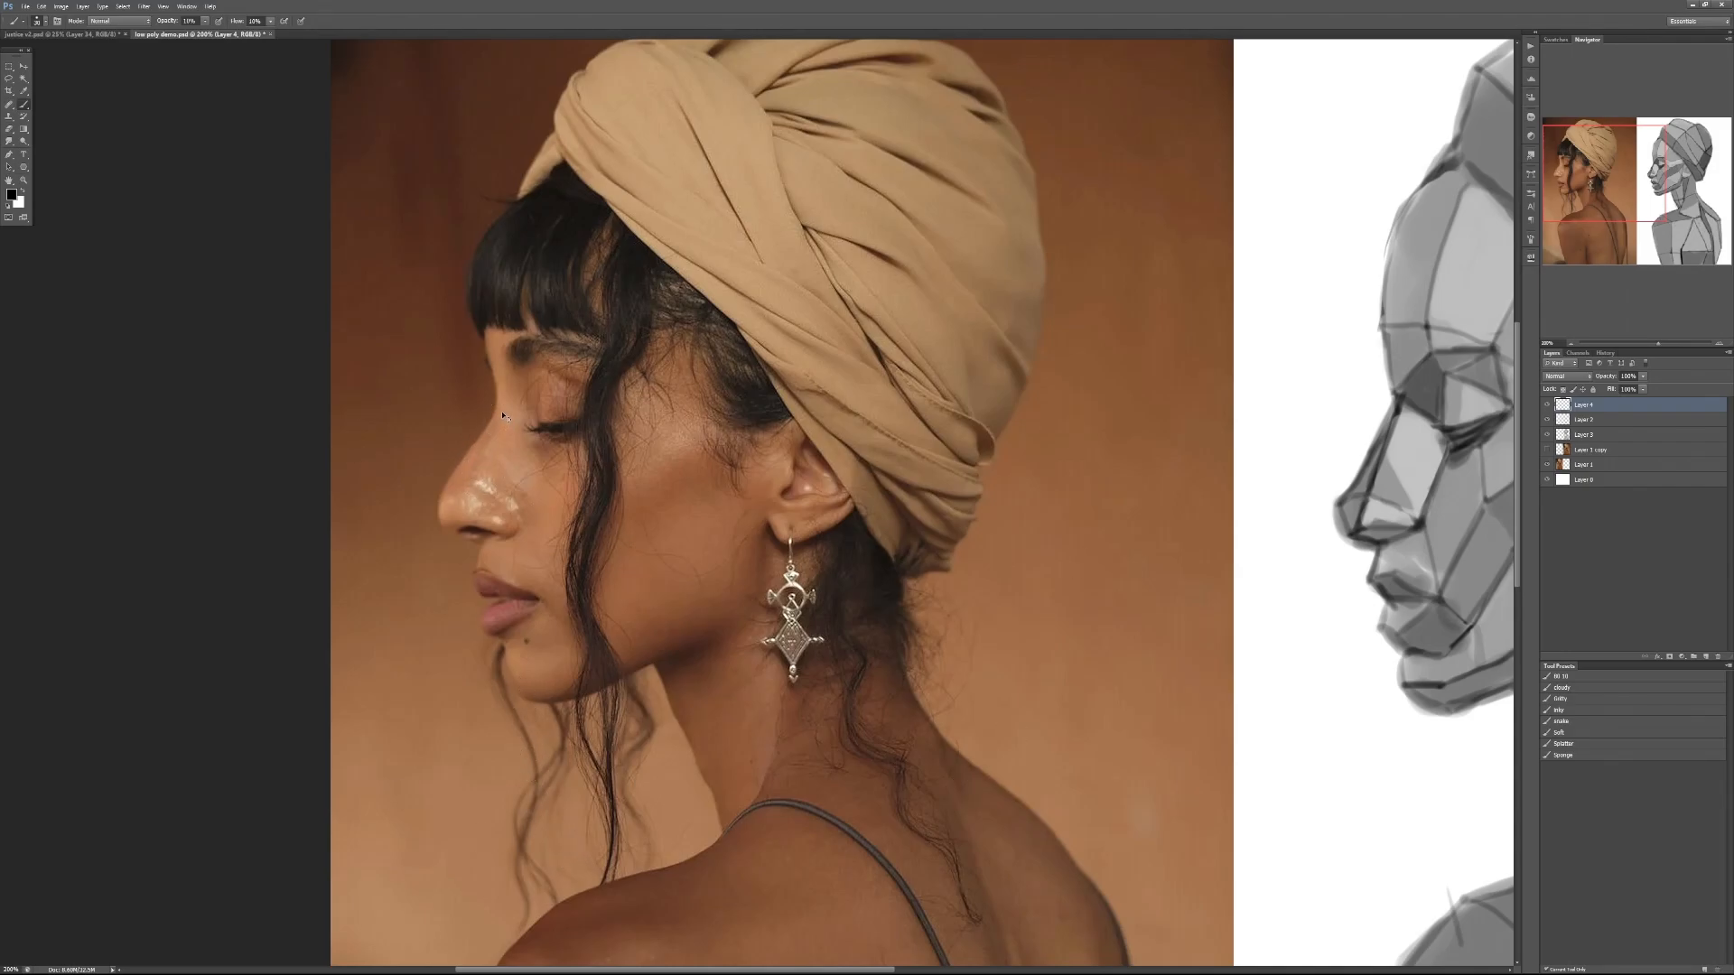
pyautogui.moveTo(470, 481); pyautogui.dragTo(511, 394)
pyautogui.moveTo(485, 481); pyautogui.dragTo(530, 505)
pyautogui.moveTo(539, 411); pyautogui.dragTo(530, 504)
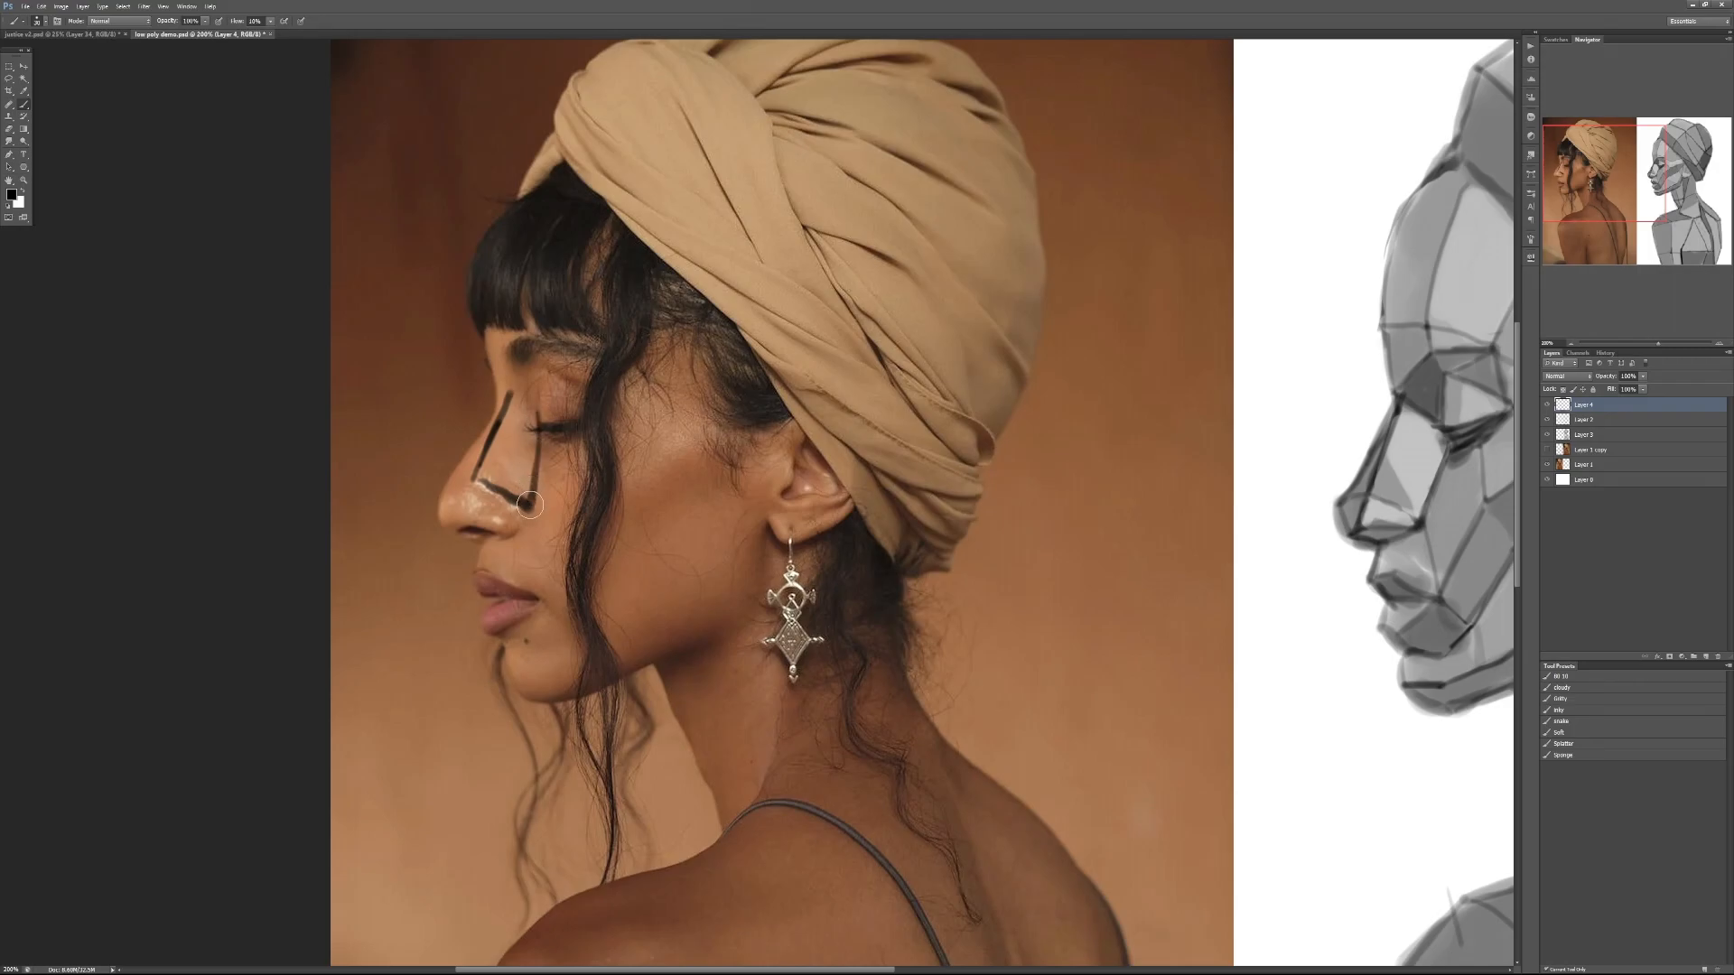
pyautogui.moveTo(509, 392)
pyautogui.mouseDown()
pyautogui.moveTo(529, 496)
pyautogui.moveTo(471, 475)
pyautogui.moveTo(443, 498)
pyautogui.mouseUp()
pyautogui.hotkey('ctrl', 'z')
pyautogui.hotkey('ctrl', 'alt', 'z')
pyautogui.hotkey('ctrl', 'alt', 'z')
pyautogui.hotkey('ctrl', 'alt', 'z')
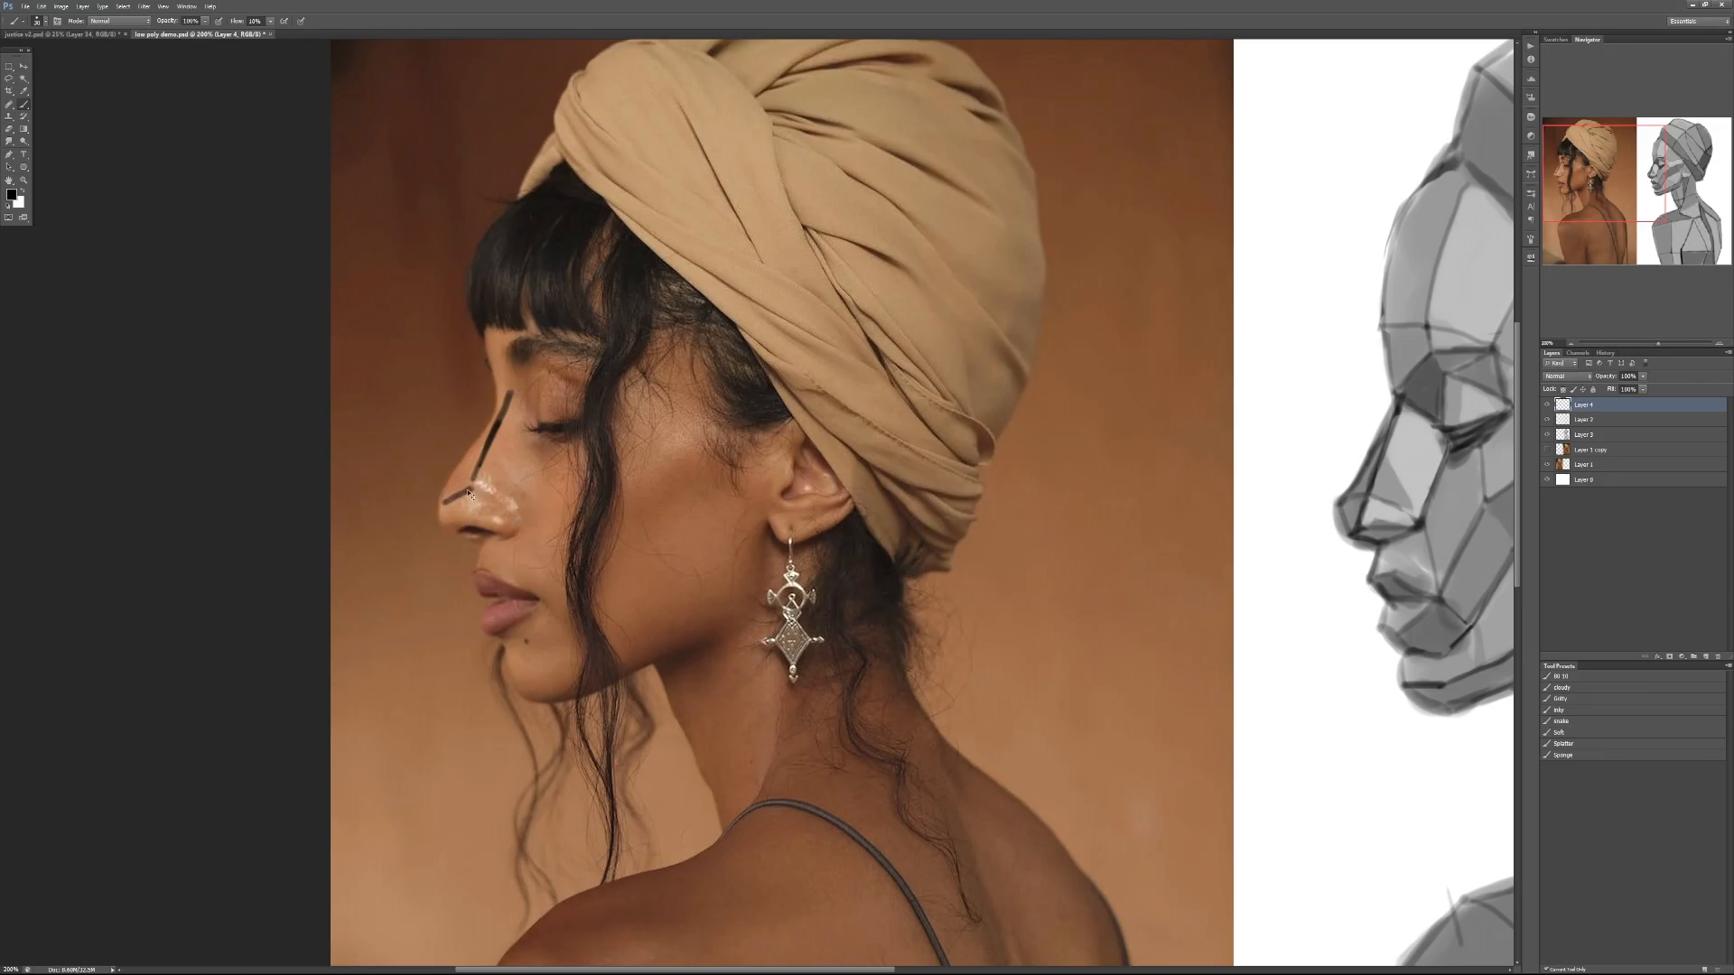
# Outline the planes of the nose tip and underside on the photo, and undo all the nose lines
pyautogui.moveTo(499, 411)
pyautogui.mouseDown()
pyautogui.moveTo(437, 521)
pyautogui.moveTo(504, 531)
pyautogui.mouseUp()
pyautogui.hotkey('ctrl', 'z')
pyautogui.moveTo(466, 496)
pyautogui.mouseDown()
pyautogui.moveTo(468, 516)
pyautogui.moveTo(442, 523)
pyautogui.moveTo(438, 497)
pyautogui.moveTo(457, 523)
pyautogui.mouseUp()
pyautogui.moveTo(435, 531)
pyautogui.mouseDown()
pyautogui.moveTo(440, 547)
pyautogui.moveTo(498, 514)
pyautogui.mouseUp()
pyautogui.press('x')
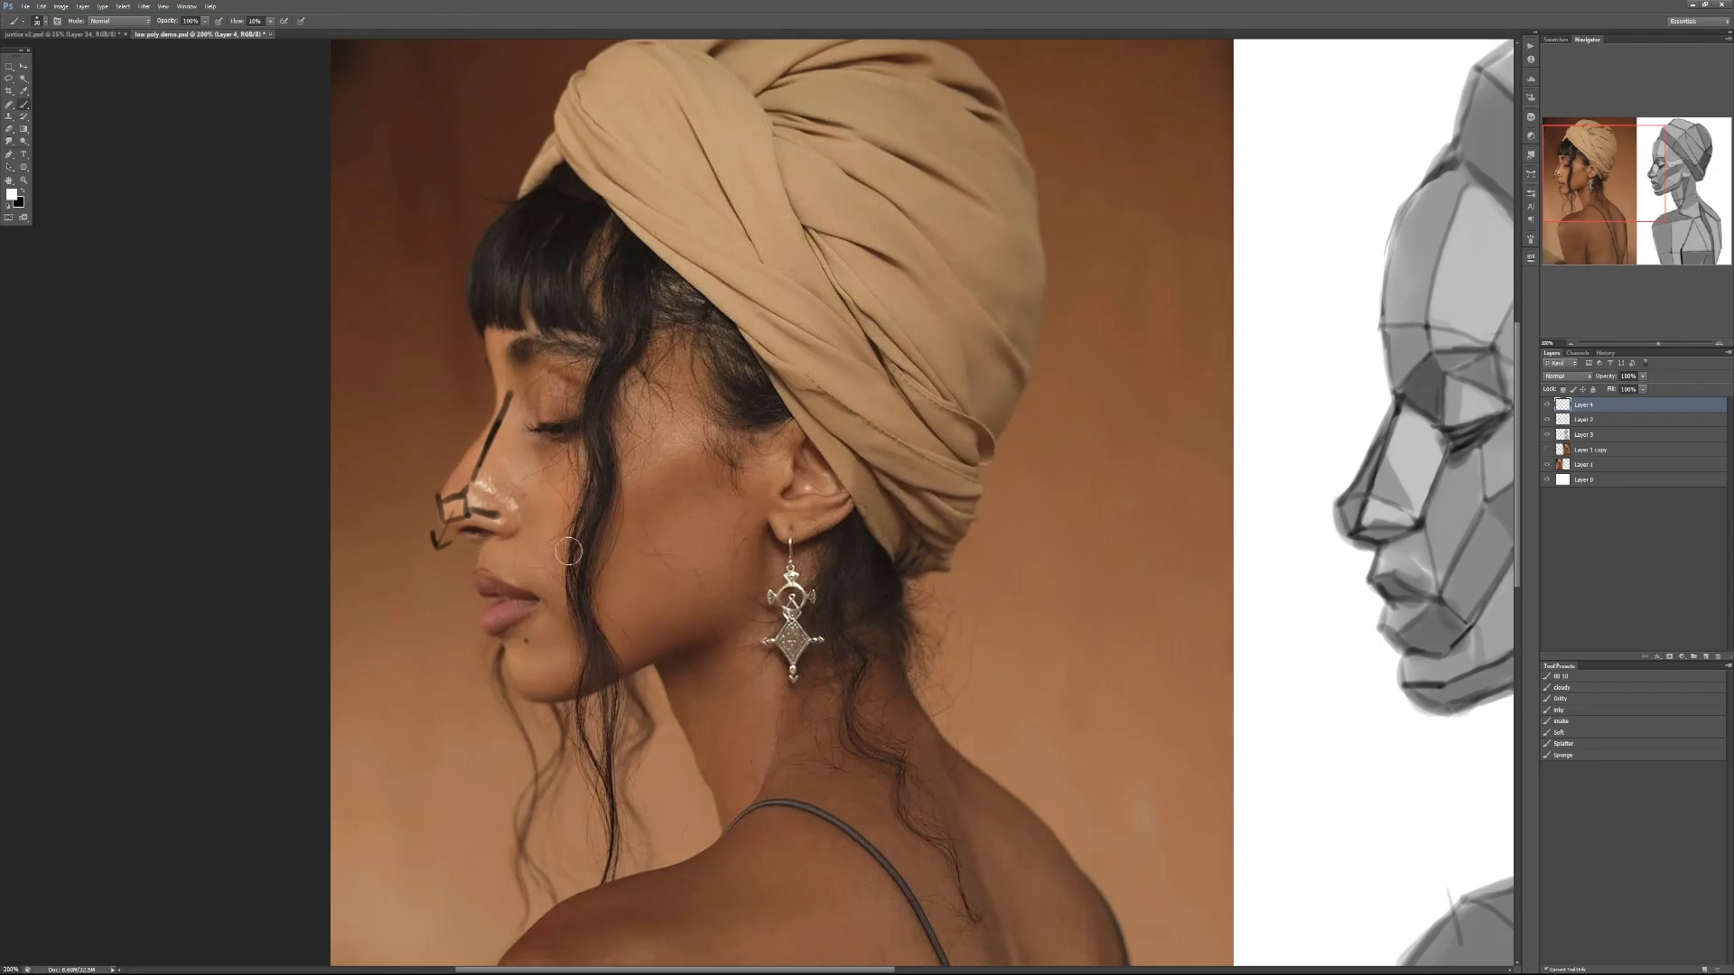
pyautogui.hotkey('ctrl', 'alt', 'z')
pyautogui.hotkey('ctrl', 'alt', 'z')
pyautogui.hotkey('ctrl', 'alt', 'z')
pyautogui.hotkey('ctrl', 'alt', 'z')
pyautogui.hotkey('ctrl', 'alt', 'z')
pyautogui.hotkey('ctrl', 'alt', 'z')
pyautogui.hotkey('ctrl', 'alt', 'z')
pyautogui.hotkey('ctrl', 'alt', 'z')
pyautogui.press('x')
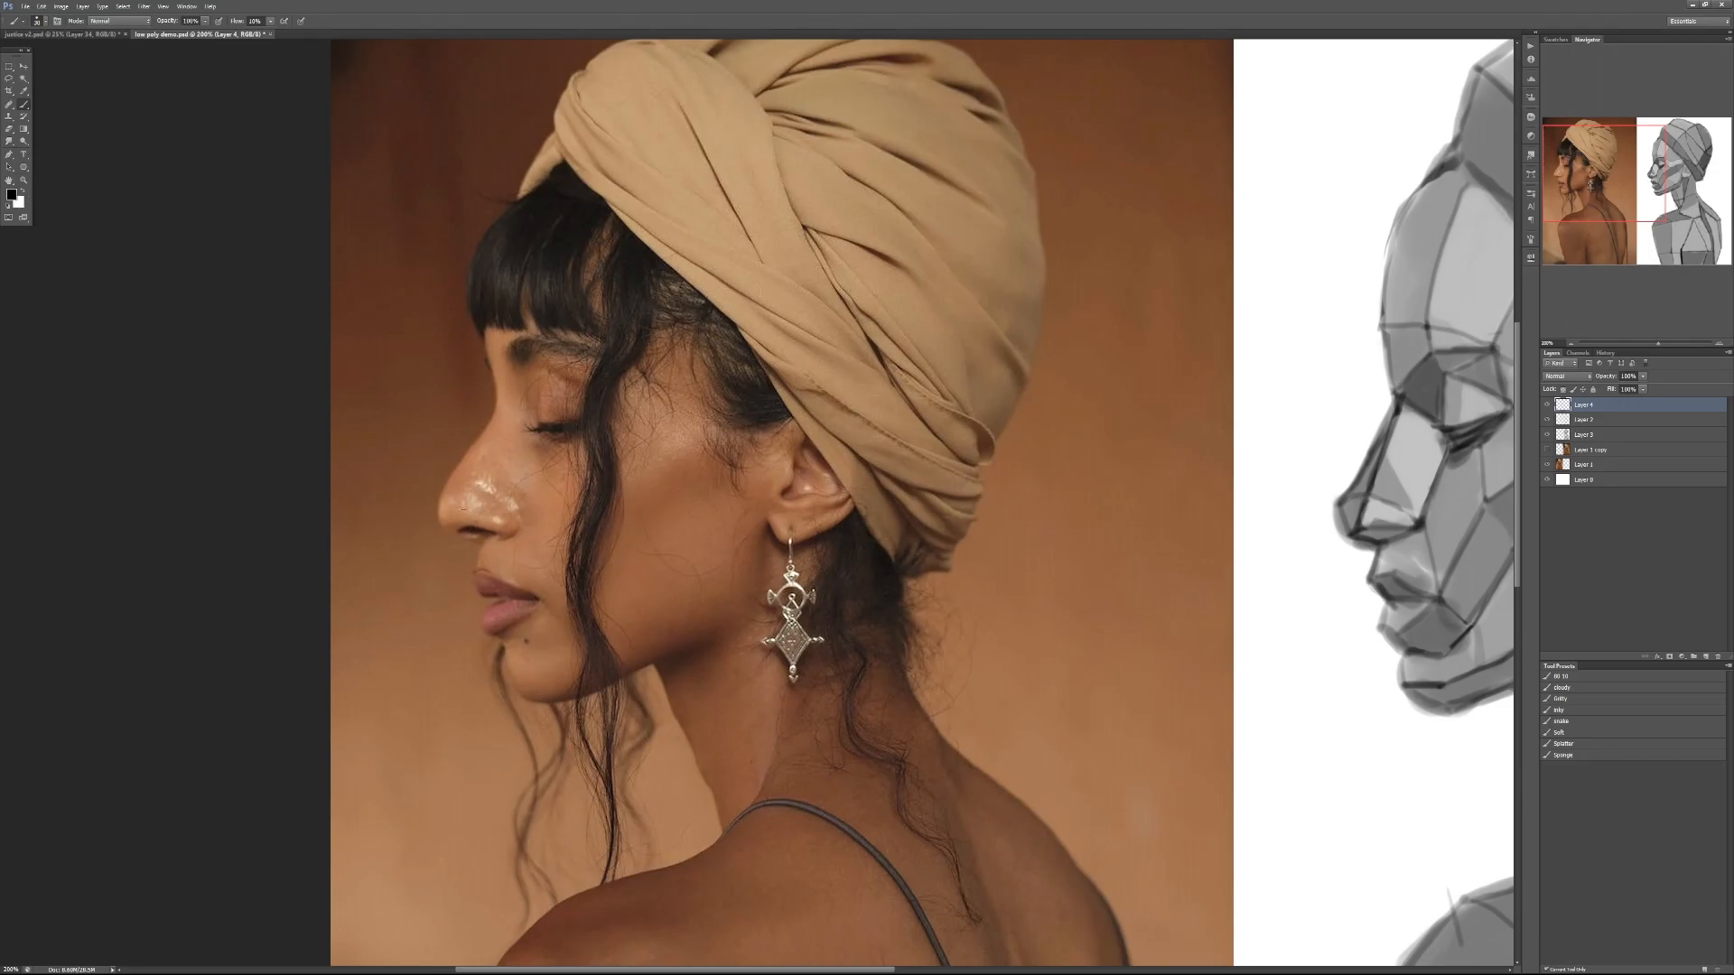
# Trace the photo's profile from nose to forehead and mark the eye socket, and undo the lines
pyautogui.moveTo(441, 525)
pyautogui.mouseDown()
pyautogui.moveTo(498, 404)
pyautogui.moveTo(478, 360)
pyautogui.moveTo(479, 315)
pyautogui.mouseUp()
pyautogui.moveTo(536, 368)
pyautogui.mouseDown()
pyautogui.moveTo(539, 418)
pyautogui.moveTo(534, 369)
pyautogui.moveTo(590, 406)
pyautogui.mouseUp()
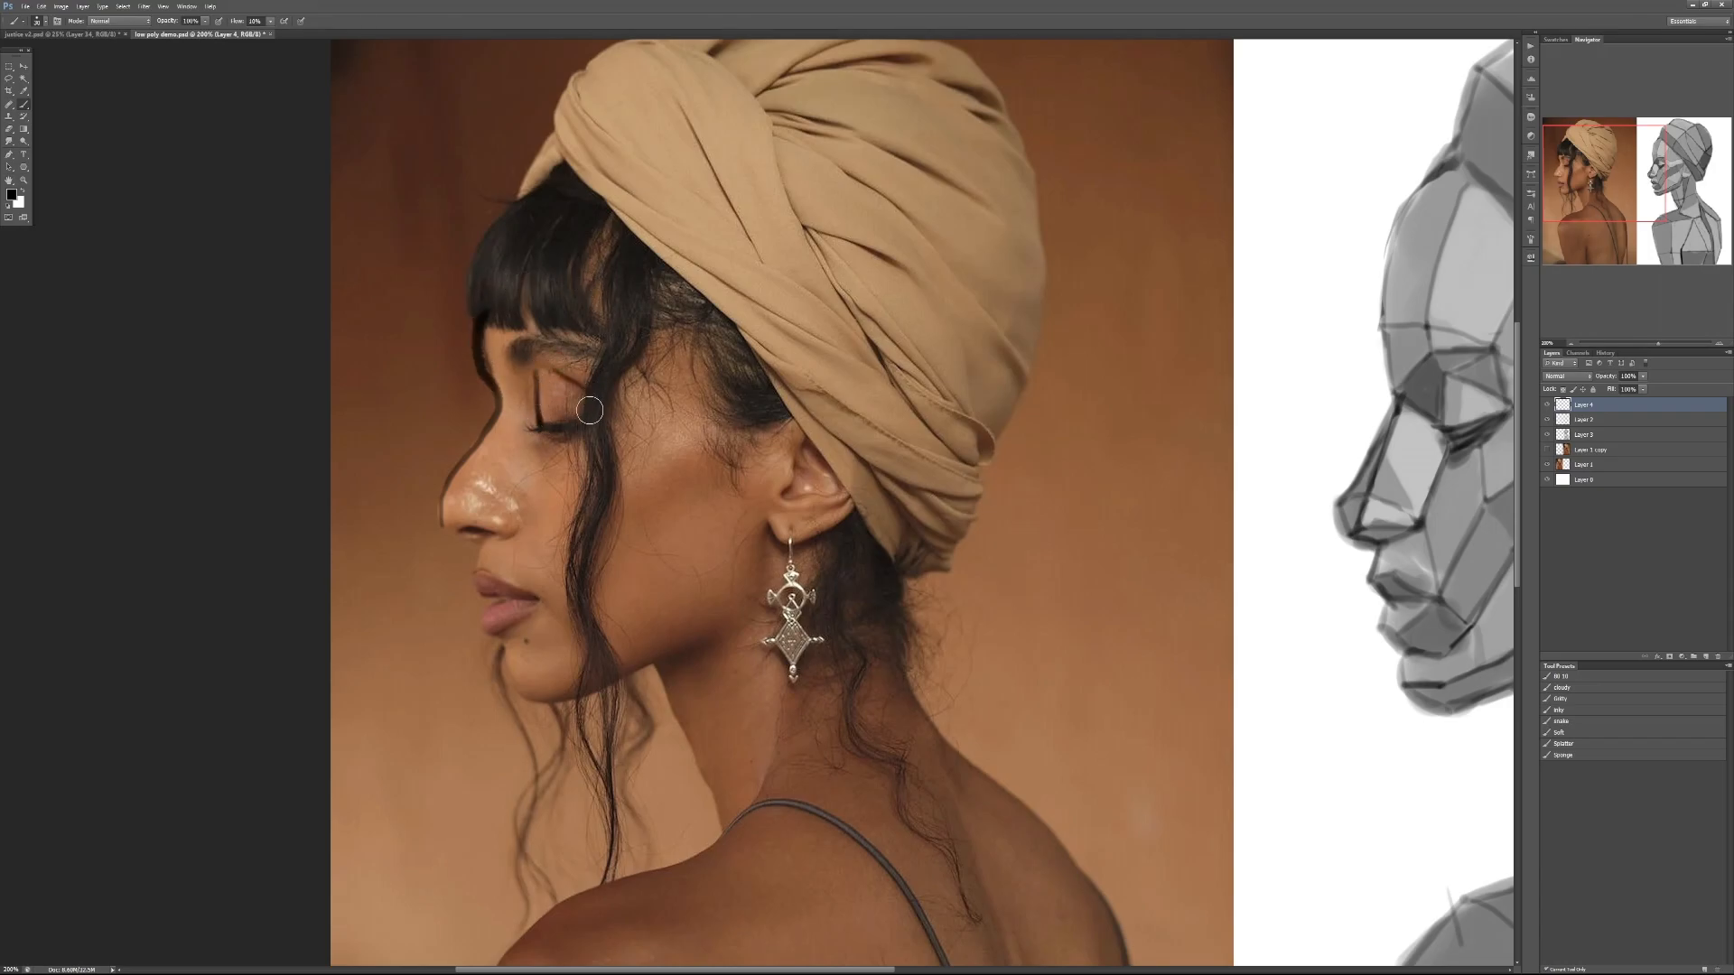
pyautogui.hotkey('ctrl', 'alt', 'z')
pyautogui.hotkey('ctrl', 'alt', 'z')
pyautogui.hotkey('ctrl', 'alt', 'z')
pyautogui.hotkey('ctrl', 'alt', 'z')
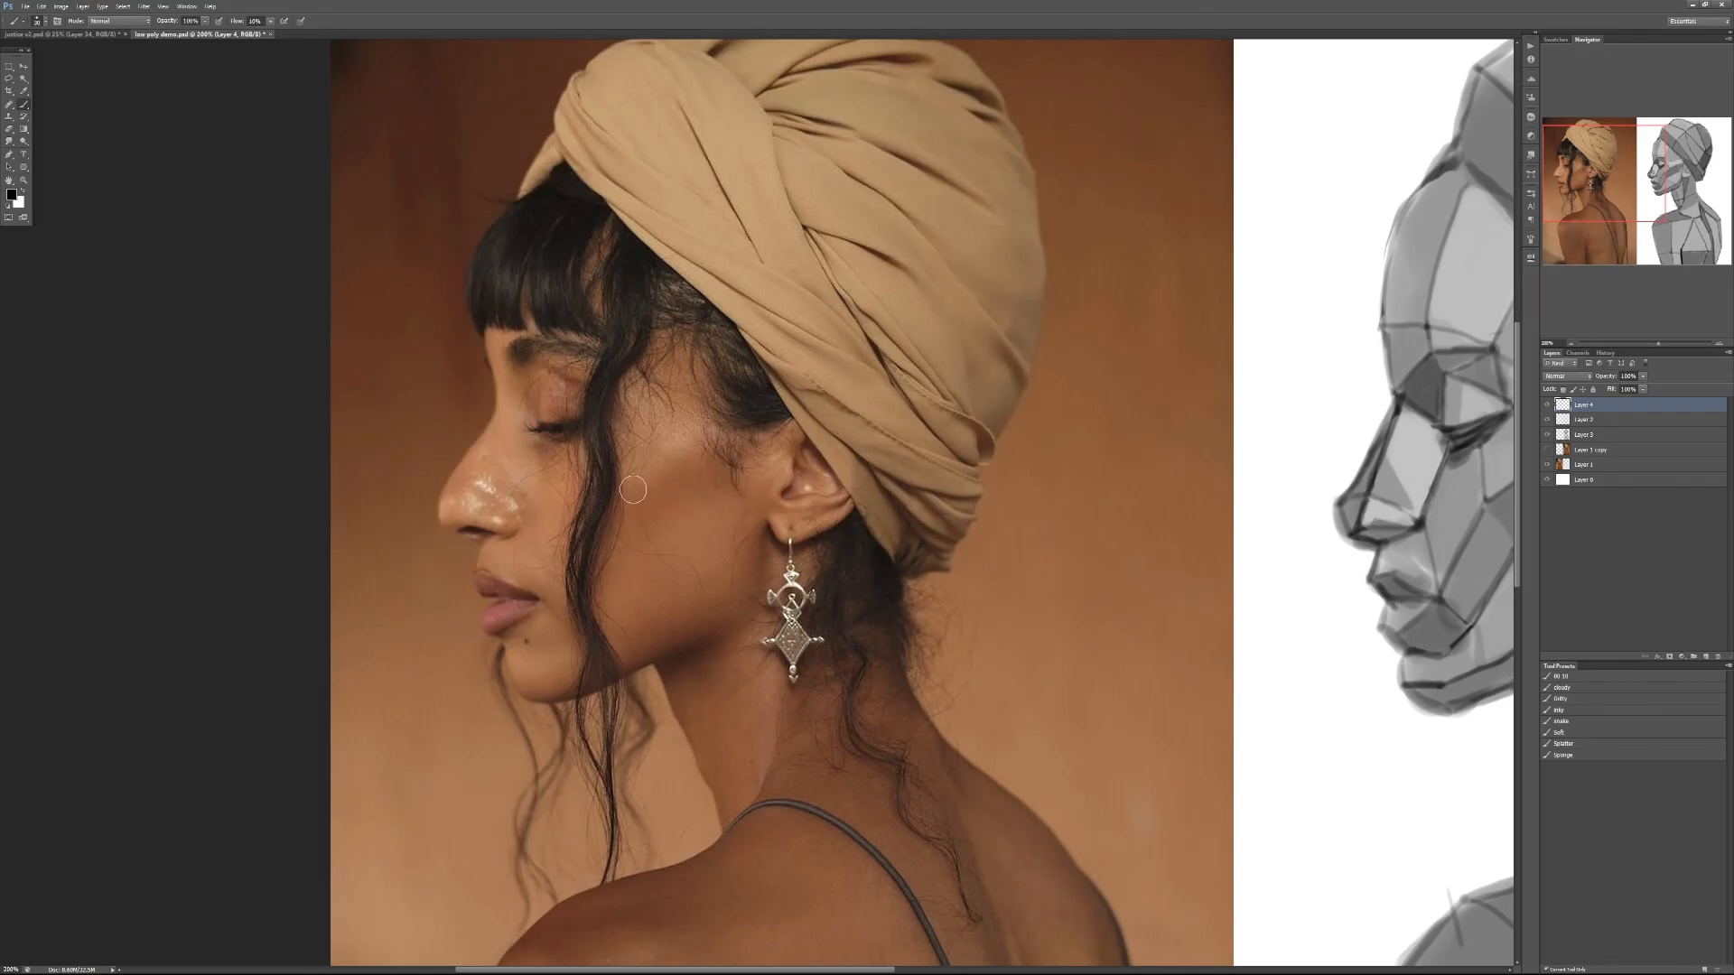
# Draw straight black lines marking the cheek and cheekbone planes on the photo, and undo them
pyautogui.moveTo(603, 503); pyautogui.dragTo(705, 431)
pyautogui.moveTo(539, 446); pyautogui.dragTo(538, 544)
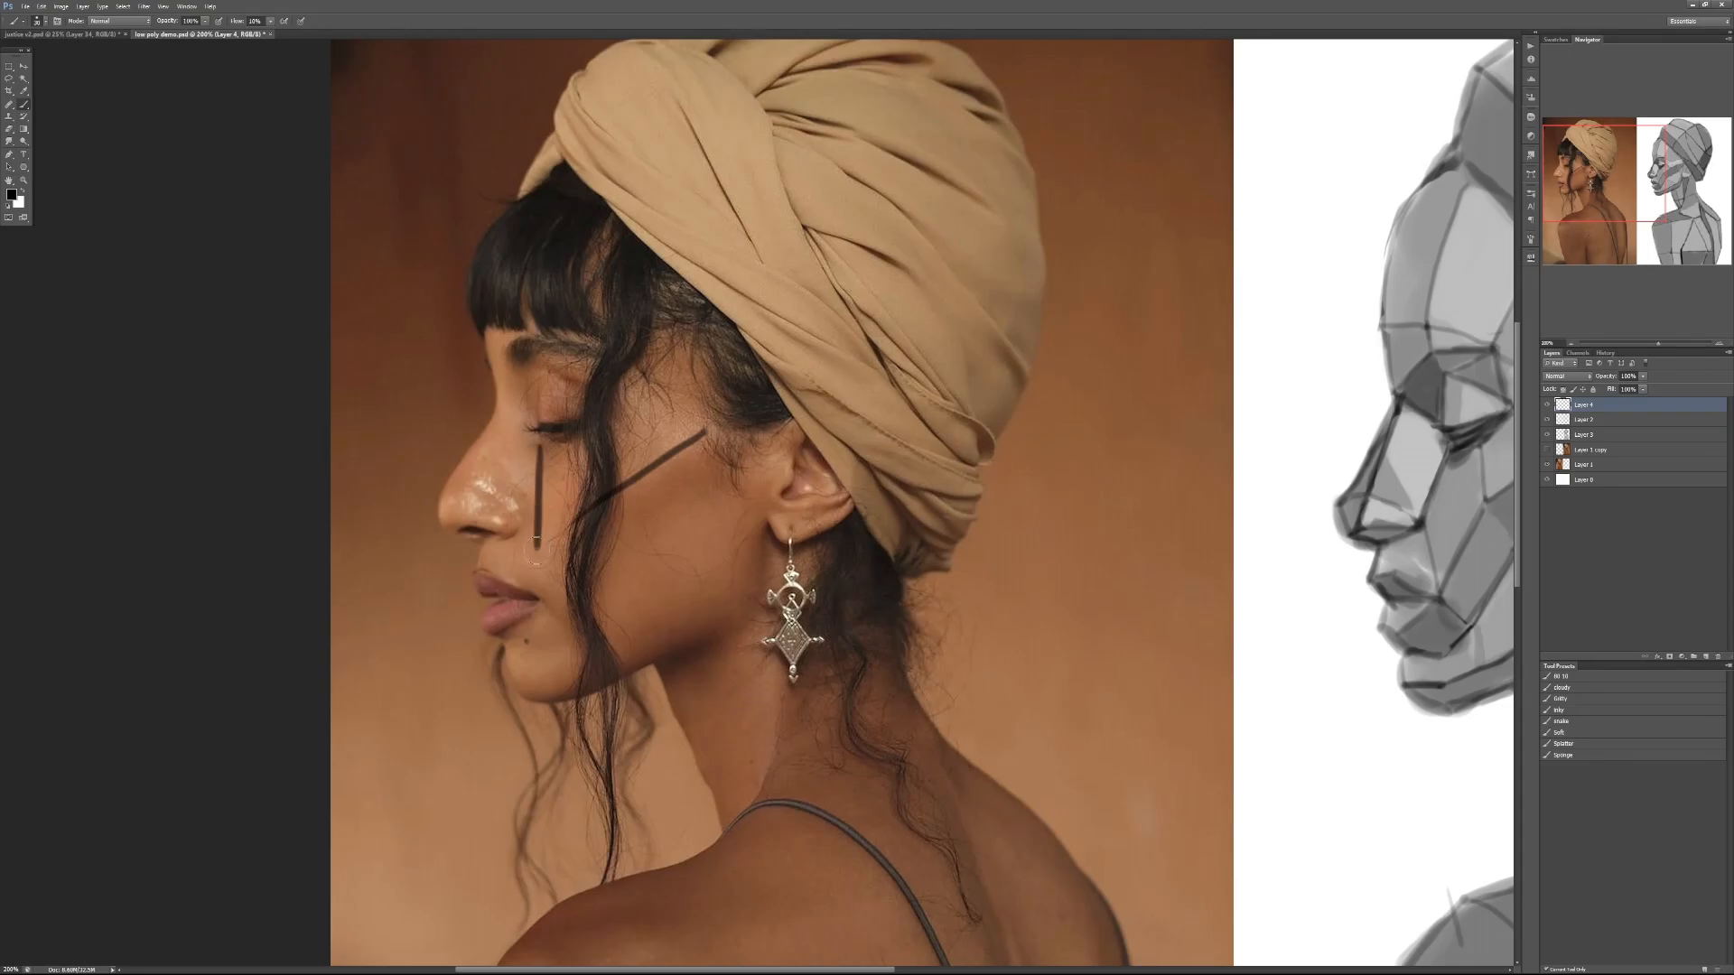
pyautogui.moveTo(551, 453); pyautogui.dragTo(679, 370)
pyautogui.hotkey('ctrl', 'alt', 'z')
pyautogui.hotkey('ctrl', 'alt', 'z')
pyautogui.hotkey('ctrl', 'alt', 'z')
# Switch to Chrome and examine the plane head drawings and sculptures on the Gurney Journey page
pyautogui.click(635, 973)
pyautogui.click(634, 964)
pyautogui.moveTo(1729, 379); pyautogui.dragTo(782, 69)
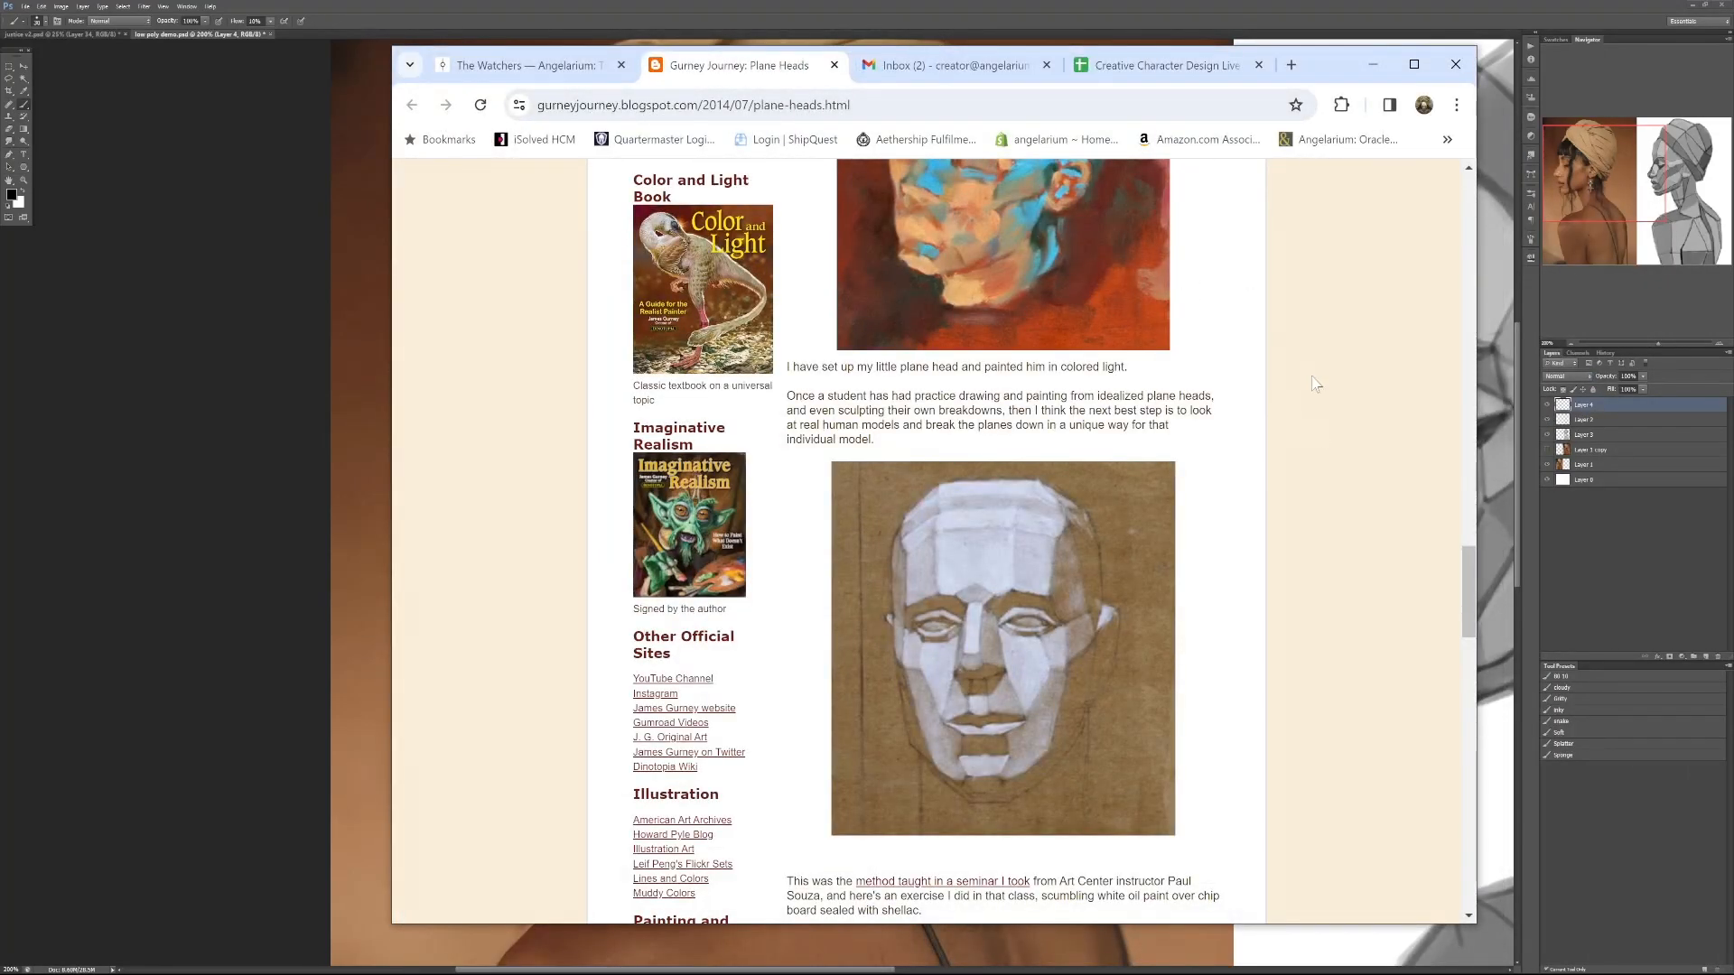
pyautogui.scroll(15, 1328, 463)
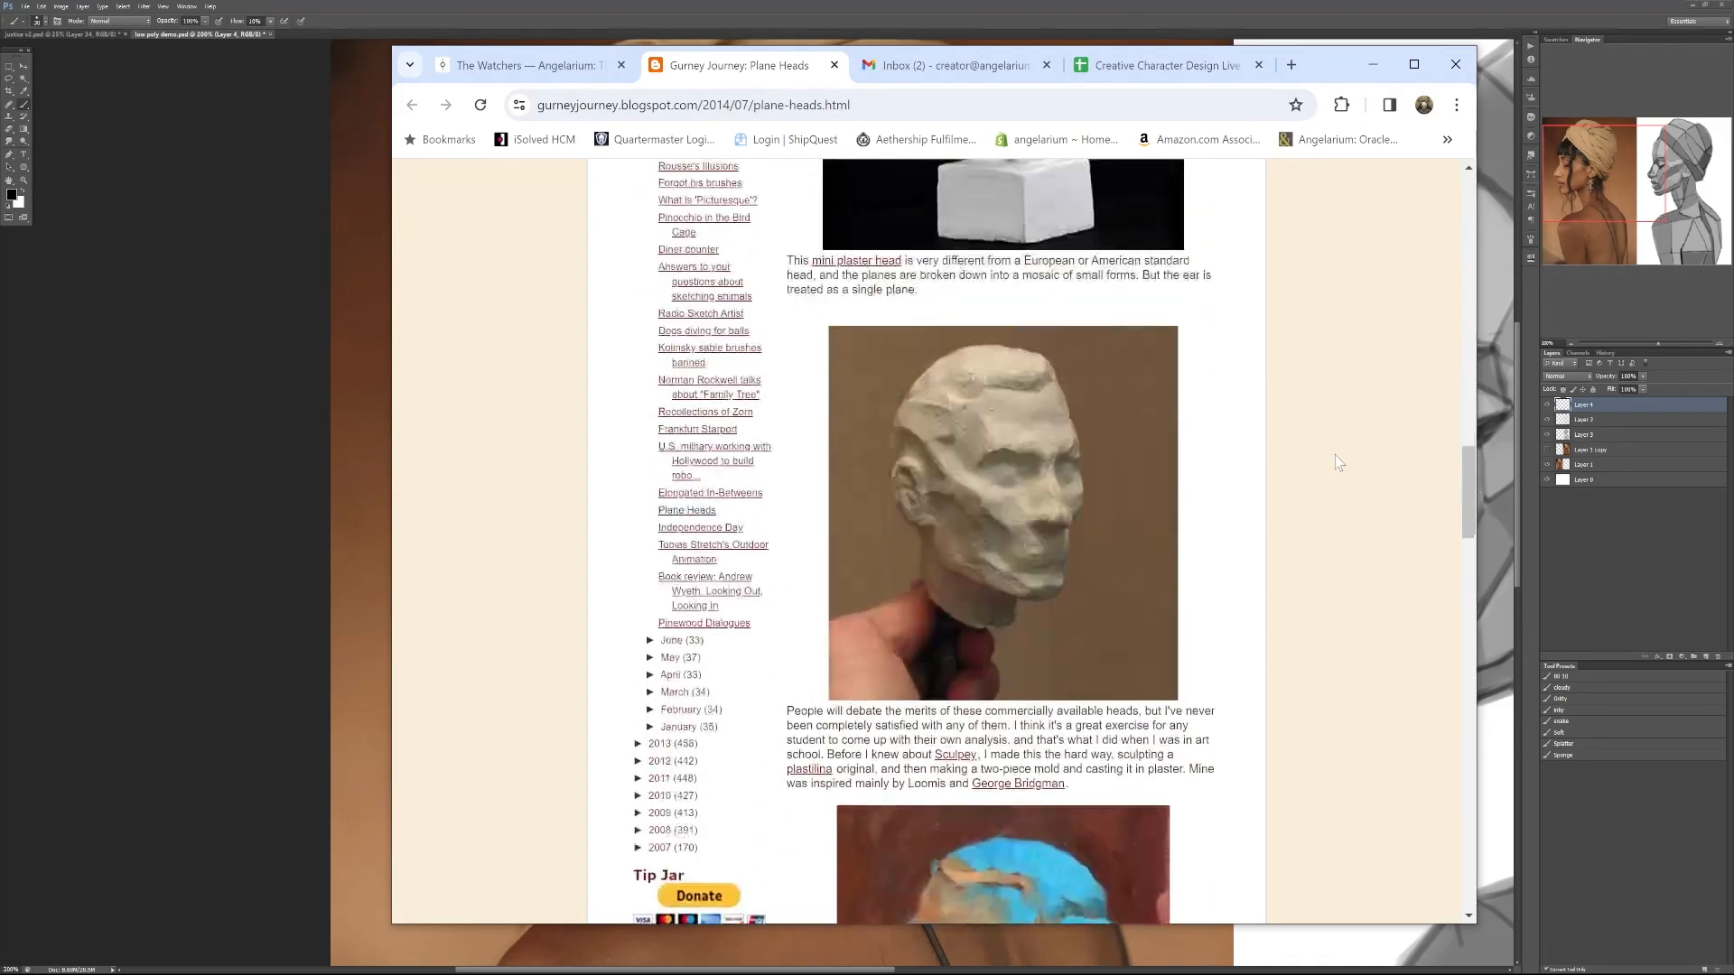
pyautogui.scroll(15, 1339, 463)
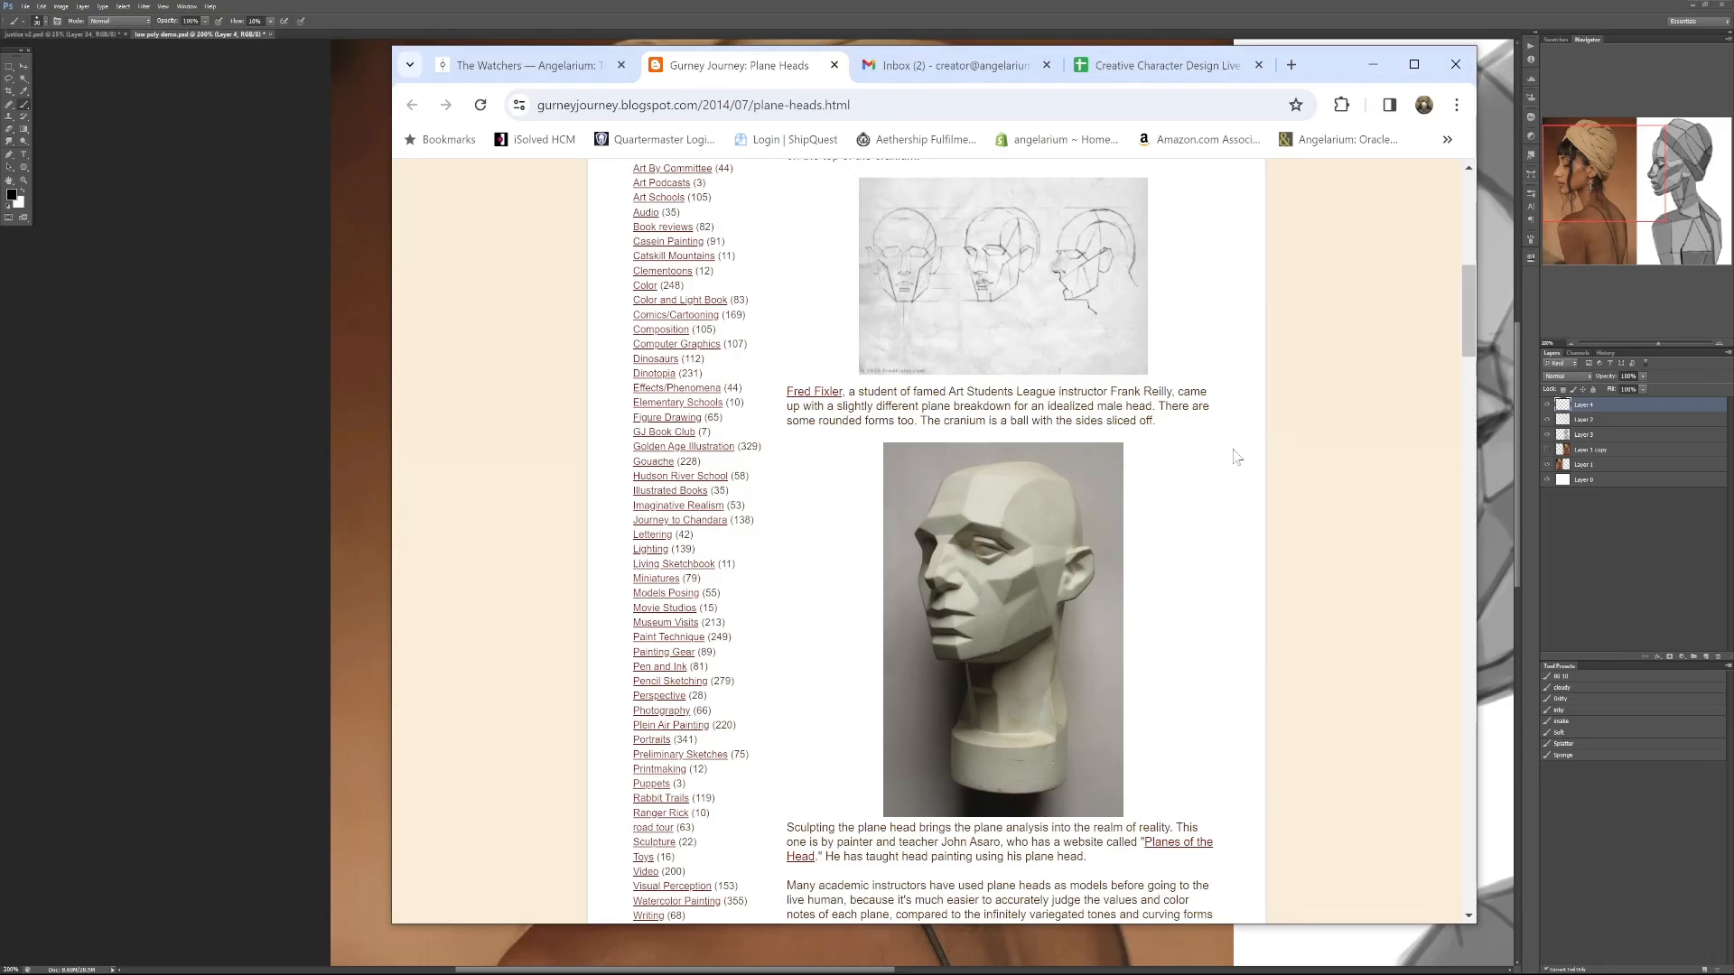
pyautogui.scroll(6, 1278, 552)
pyautogui.scroll(1, 1277, 552)
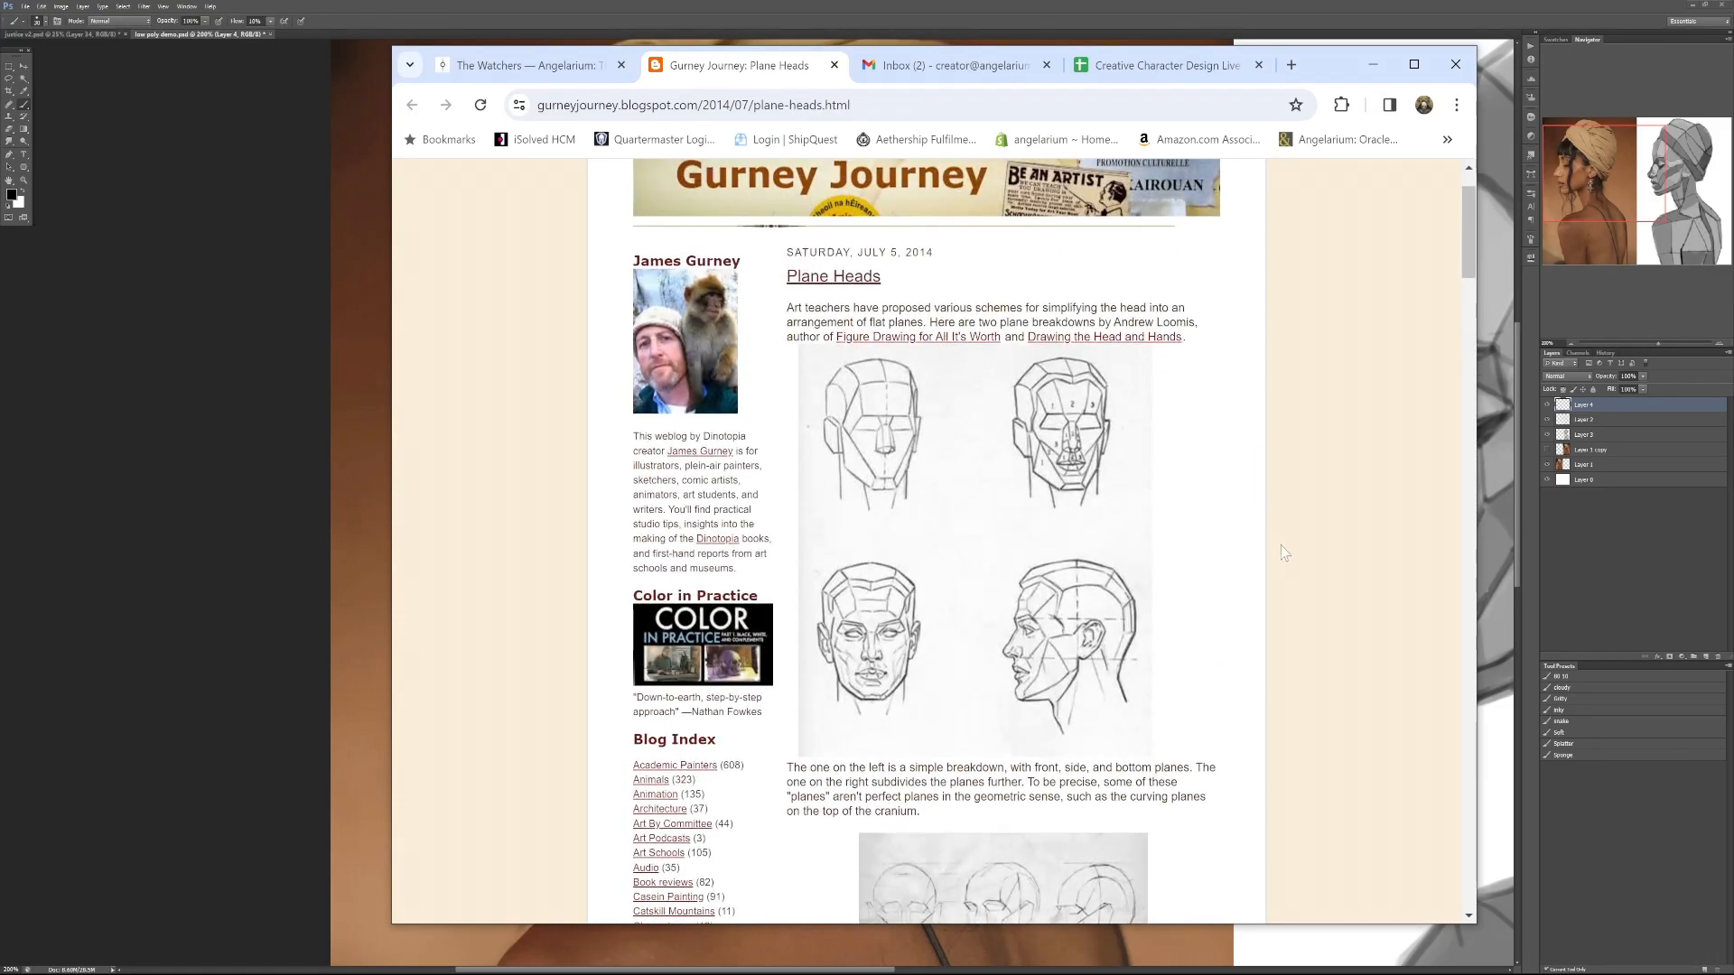
pyautogui.scroll(-4, 1282, 553)
pyautogui.scroll(-3, 1286, 552)
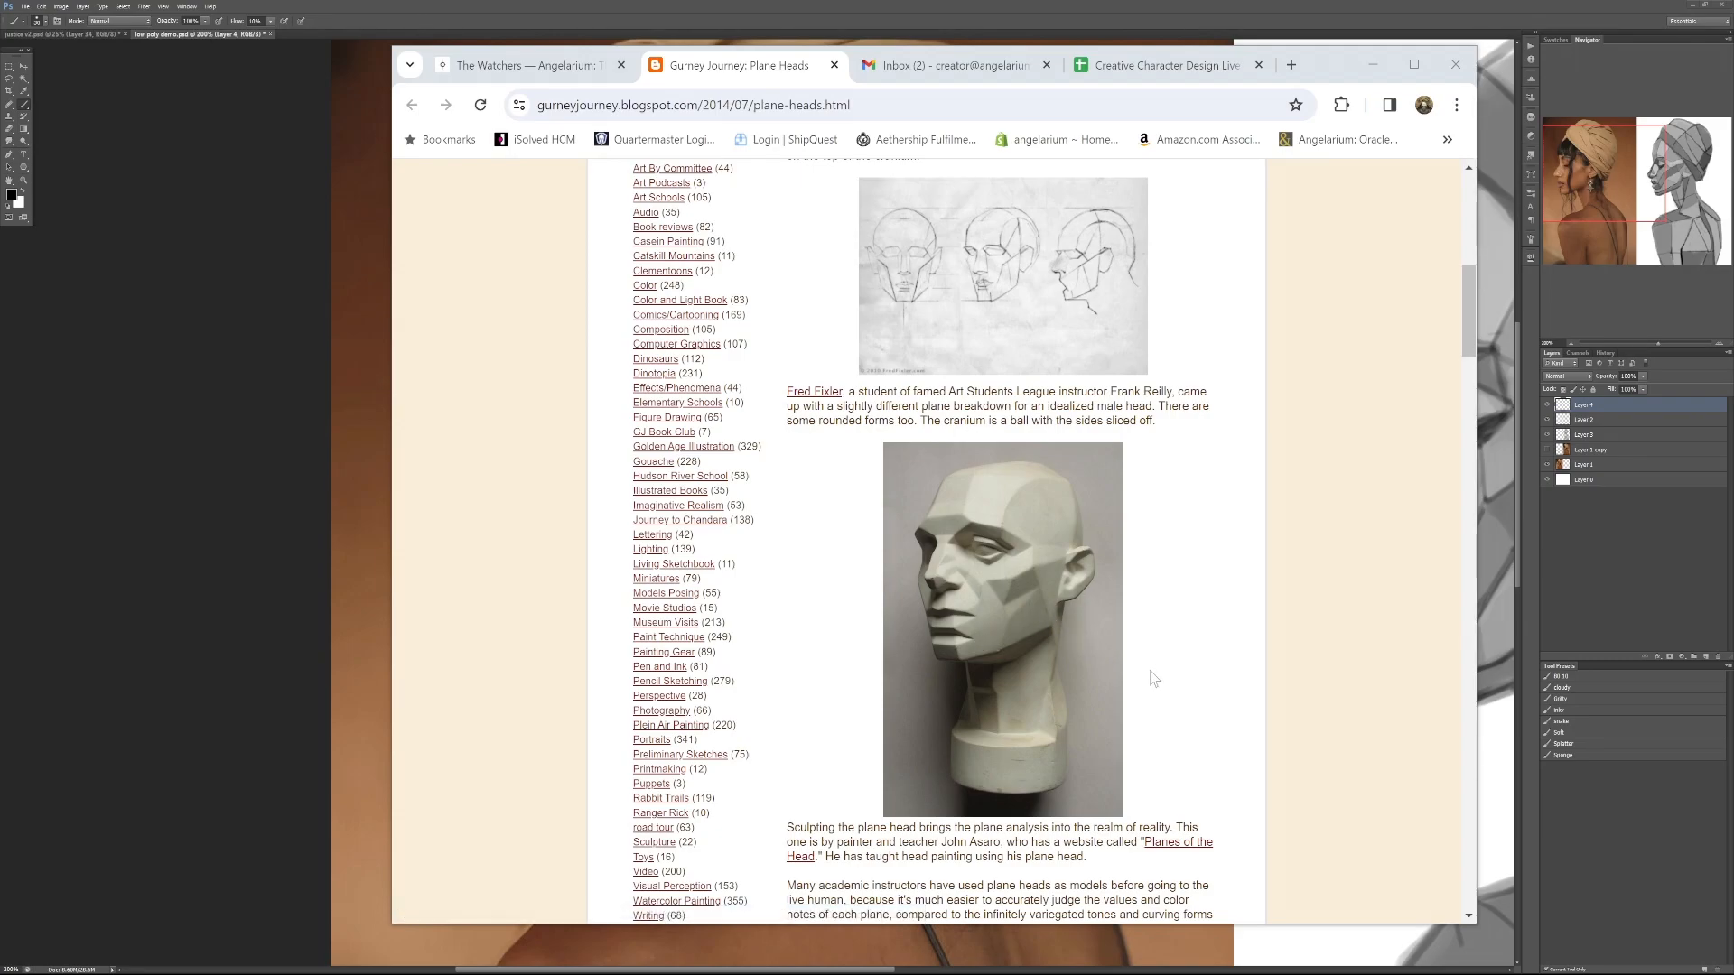
# Return to Photoshop and sketch a simple cartoon face with eyes, eyebrows, nose and mouth beside the woman's head
pyautogui.click(957, 7)
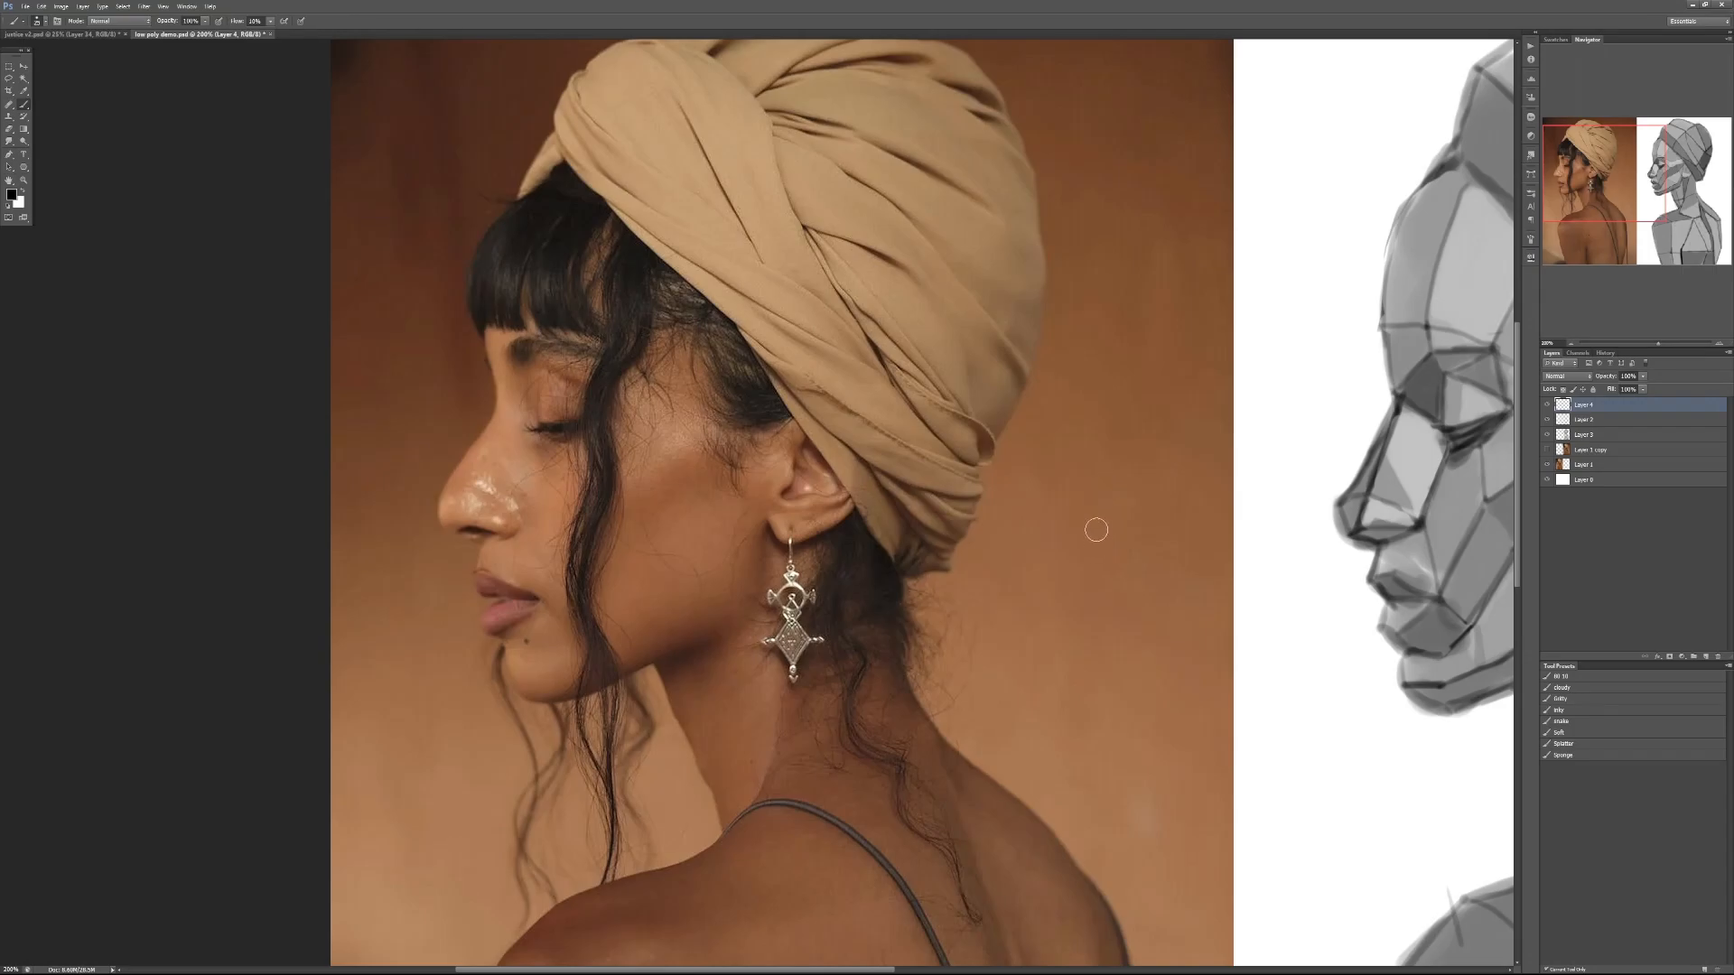
pyautogui.moveTo(1098, 488); pyautogui.dragTo(1030, 508)
pyautogui.moveTo(1166, 479)
pyautogui.mouseDown()
pyautogui.moveTo(1209, 424)
pyautogui.moveTo(1246, 474)
pyautogui.mouseUp()
pyautogui.moveTo(1039, 514); pyautogui.dragTo(1088, 474)
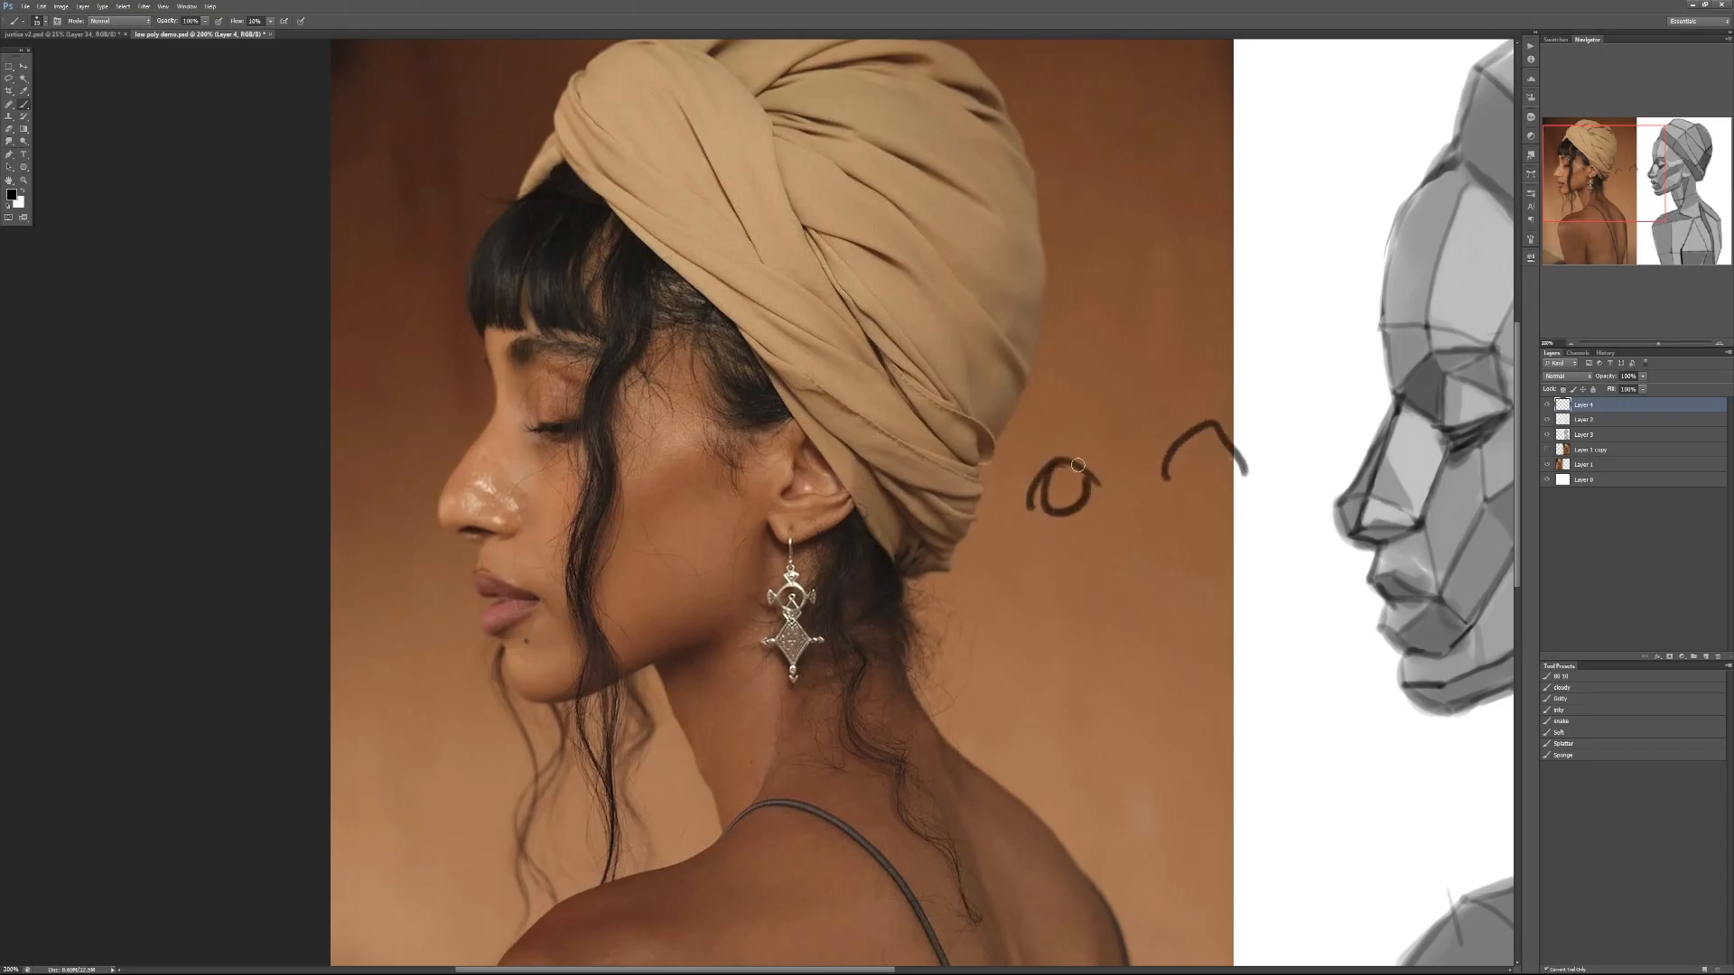
pyautogui.moveTo(1220, 438); pyautogui.dragTo(1229, 451)
pyautogui.moveTo(1107, 514)
pyautogui.mouseDown()
pyautogui.moveTo(1094, 567)
pyautogui.moveTo(1193, 584)
pyautogui.mouseUp()
pyautogui.moveTo(1140, 607)
pyautogui.mouseDown()
pyautogui.moveTo(1147, 623)
pyautogui.moveTo(1190, 585)
pyautogui.mouseUp()
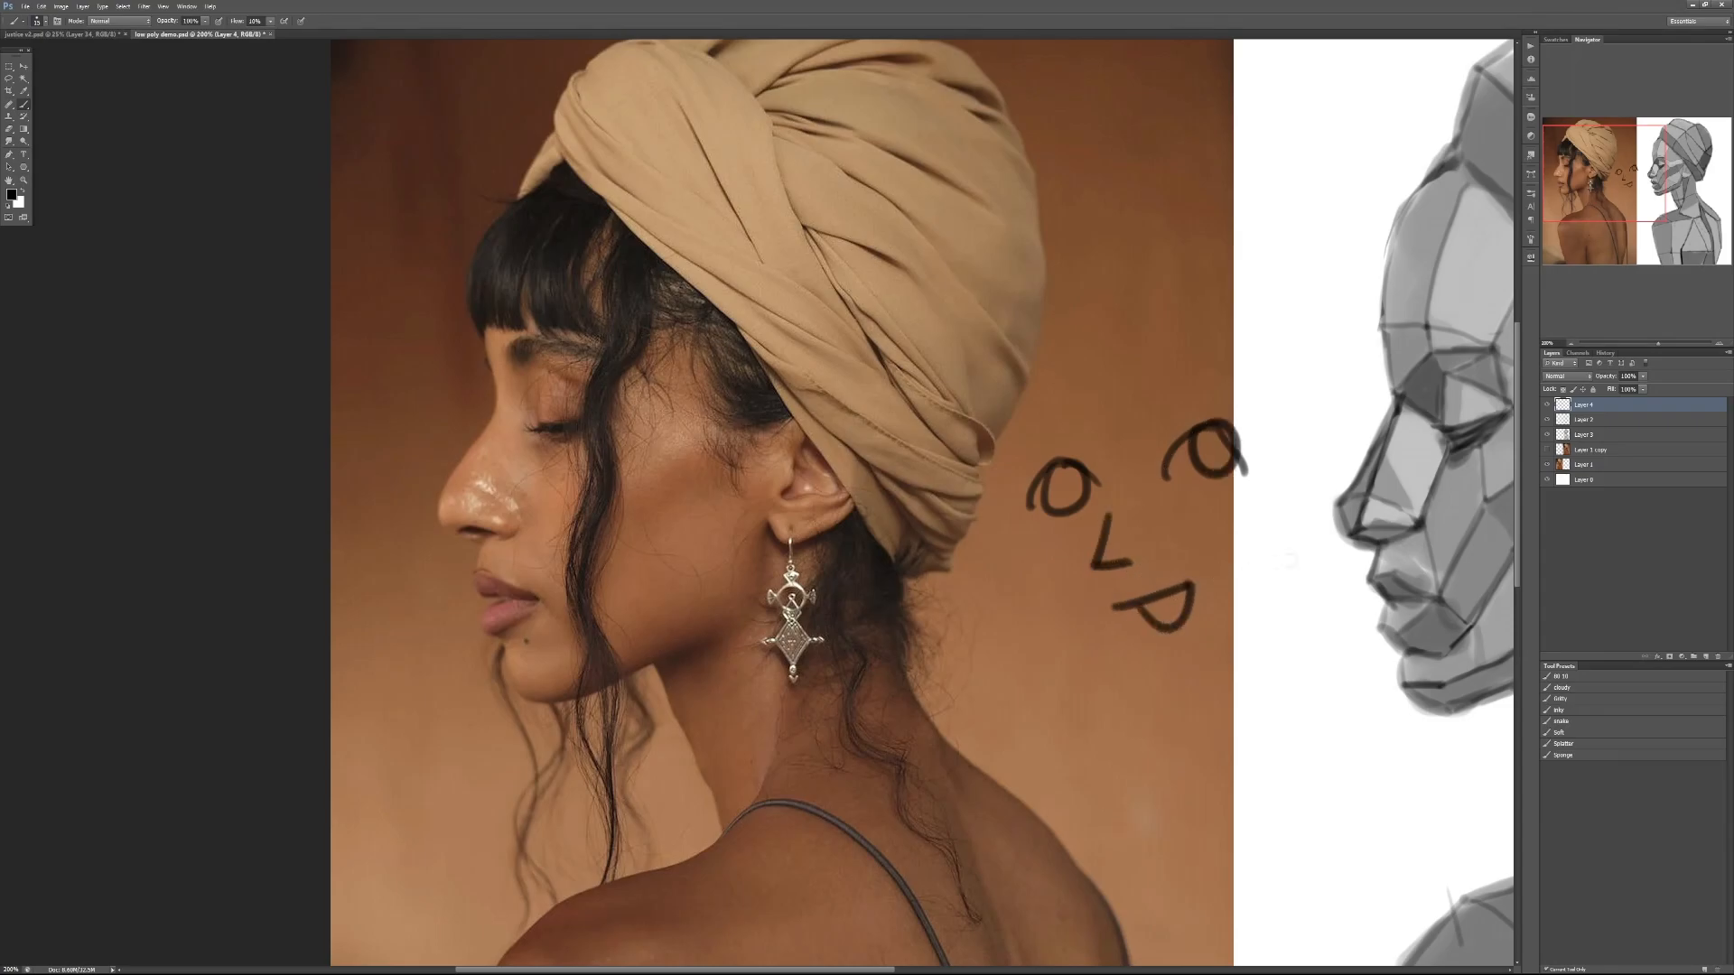
pyautogui.moveTo(1076, 419); pyautogui.dragTo(996, 456)
pyautogui.moveTo(1139, 382)
pyautogui.mouseDown()
pyautogui.moveTo(1129, 407)
pyautogui.moveTo(1244, 362)
pyautogui.mouseUp()
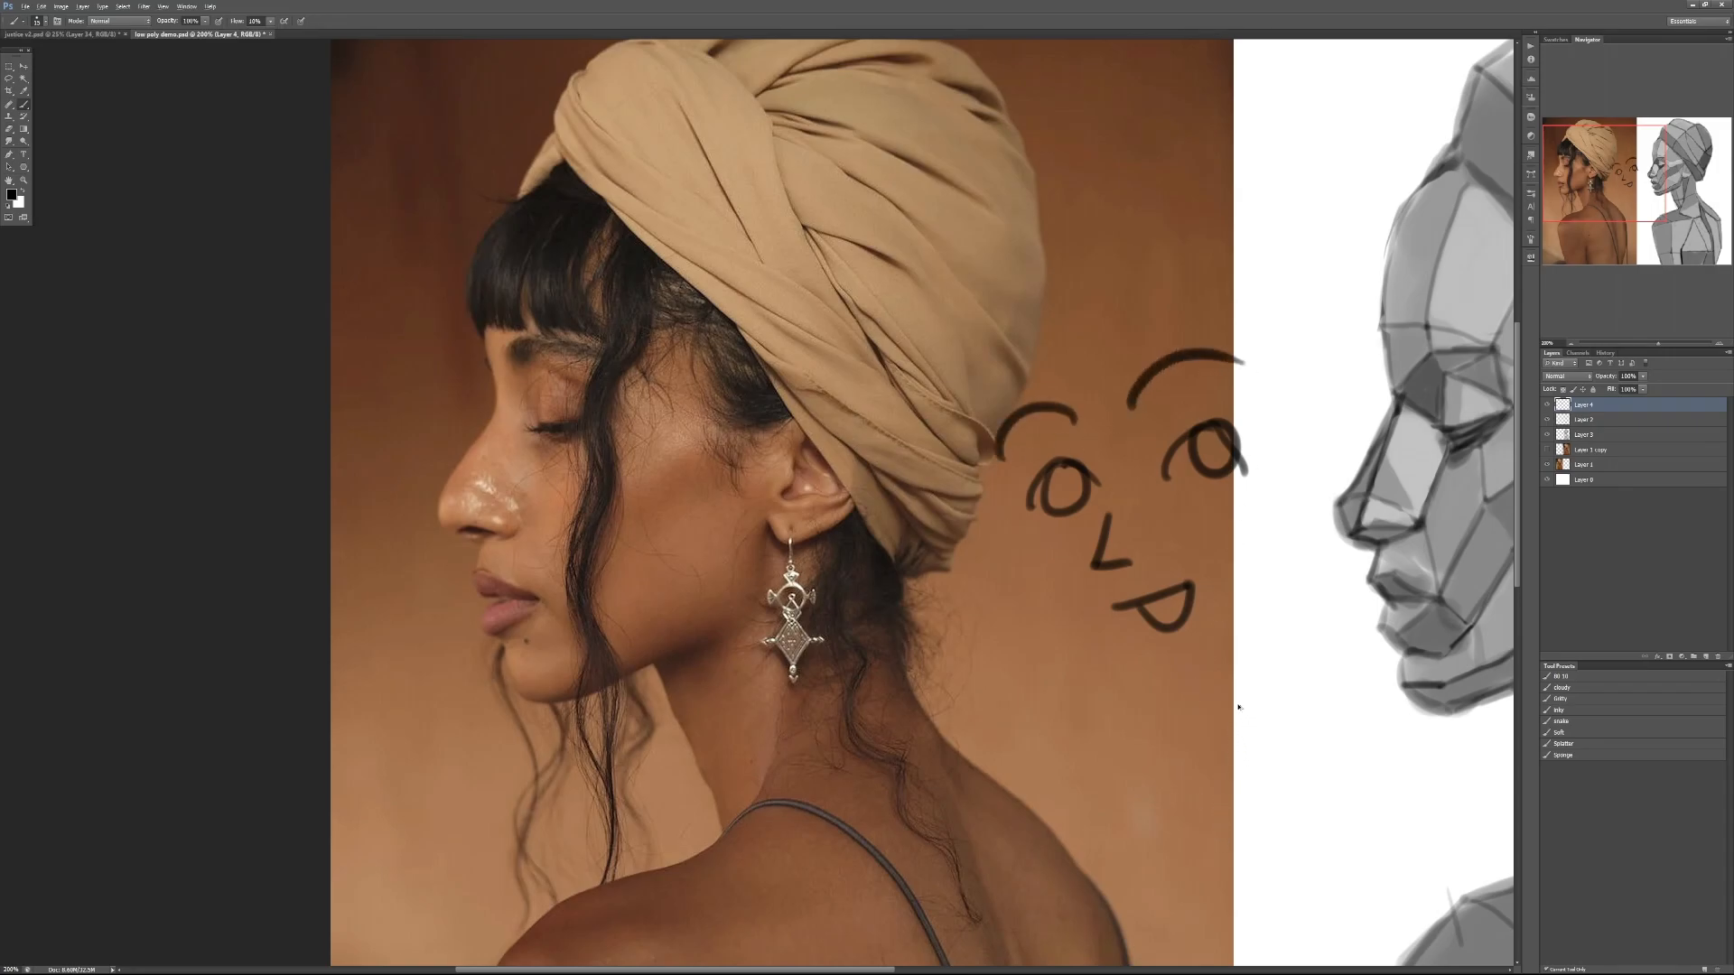
# Undo the strokes of the cartoon face beside the woman's head
pyautogui.hotkey('ctrl', 'alt', 'z')
pyautogui.hotkey('ctrl', 'alt', 'z')
pyautogui.hotkey('ctrl', 'alt', 'z')
pyautogui.hotkey('ctrl', 'alt', 'z')
pyautogui.hotkey('ctrl', 'alt', 'z')
pyautogui.hotkey('ctrl', 'alt', 'z')
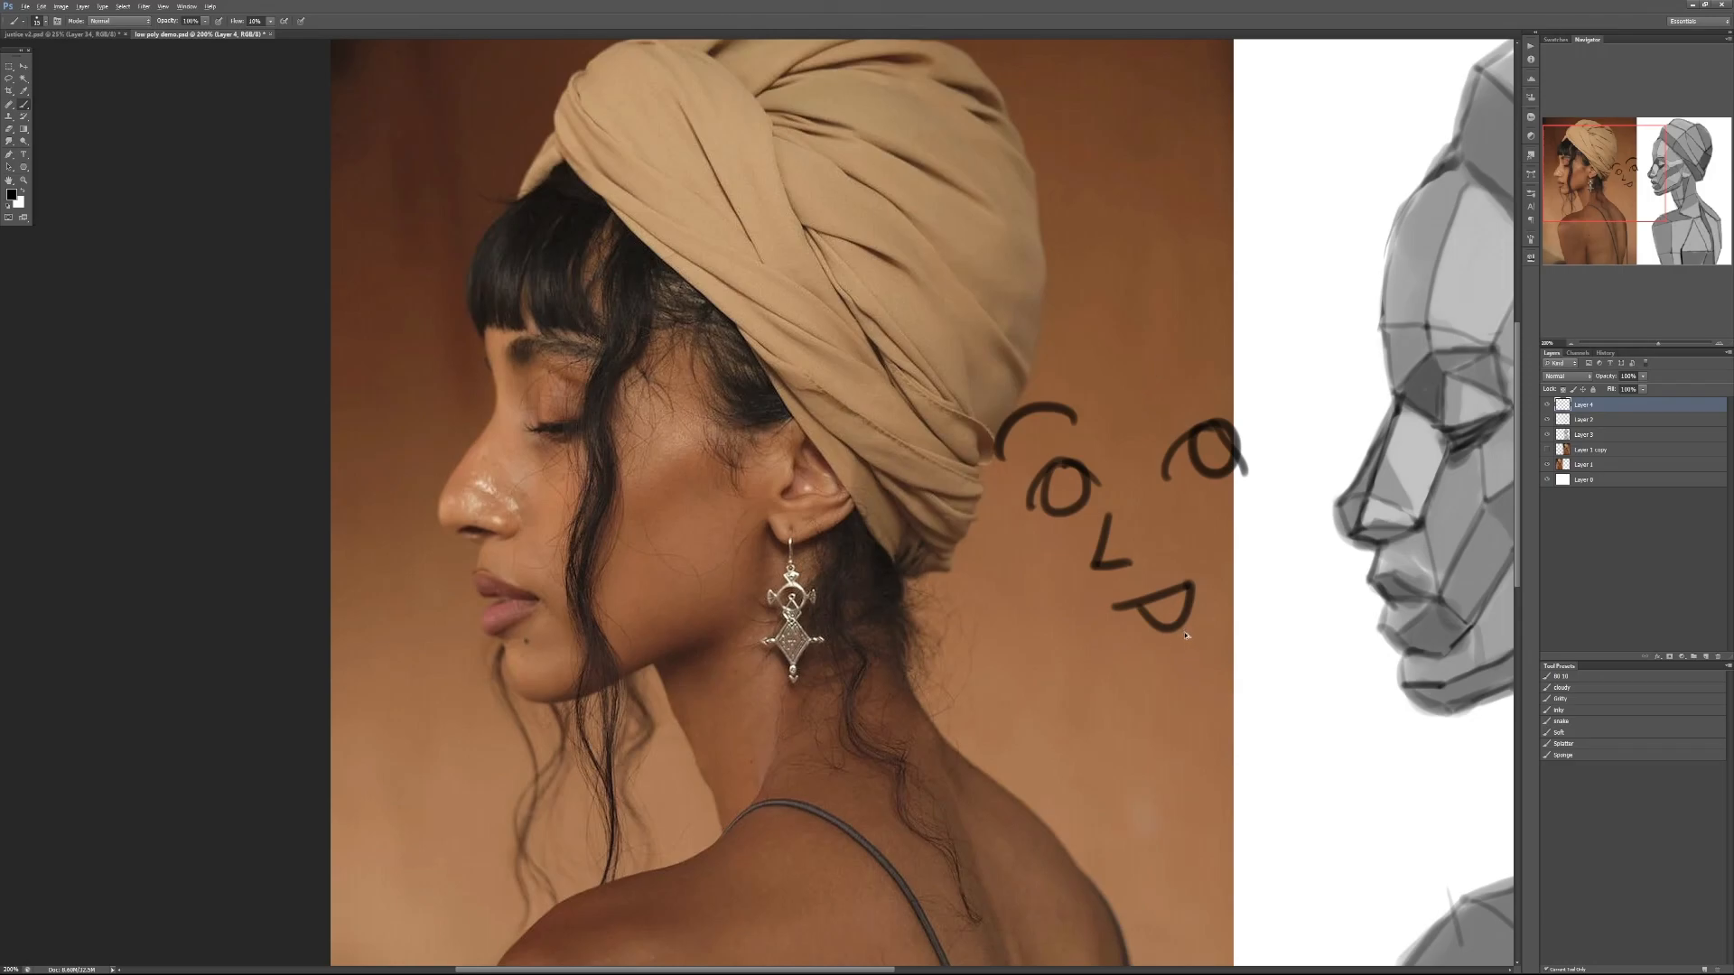
pyautogui.hotkey('ctrl', 'alt', 'z')
pyautogui.hotkey('ctrl', 'alt', 'z')
pyautogui.hotkey('ctrl', 'alt', 'z')
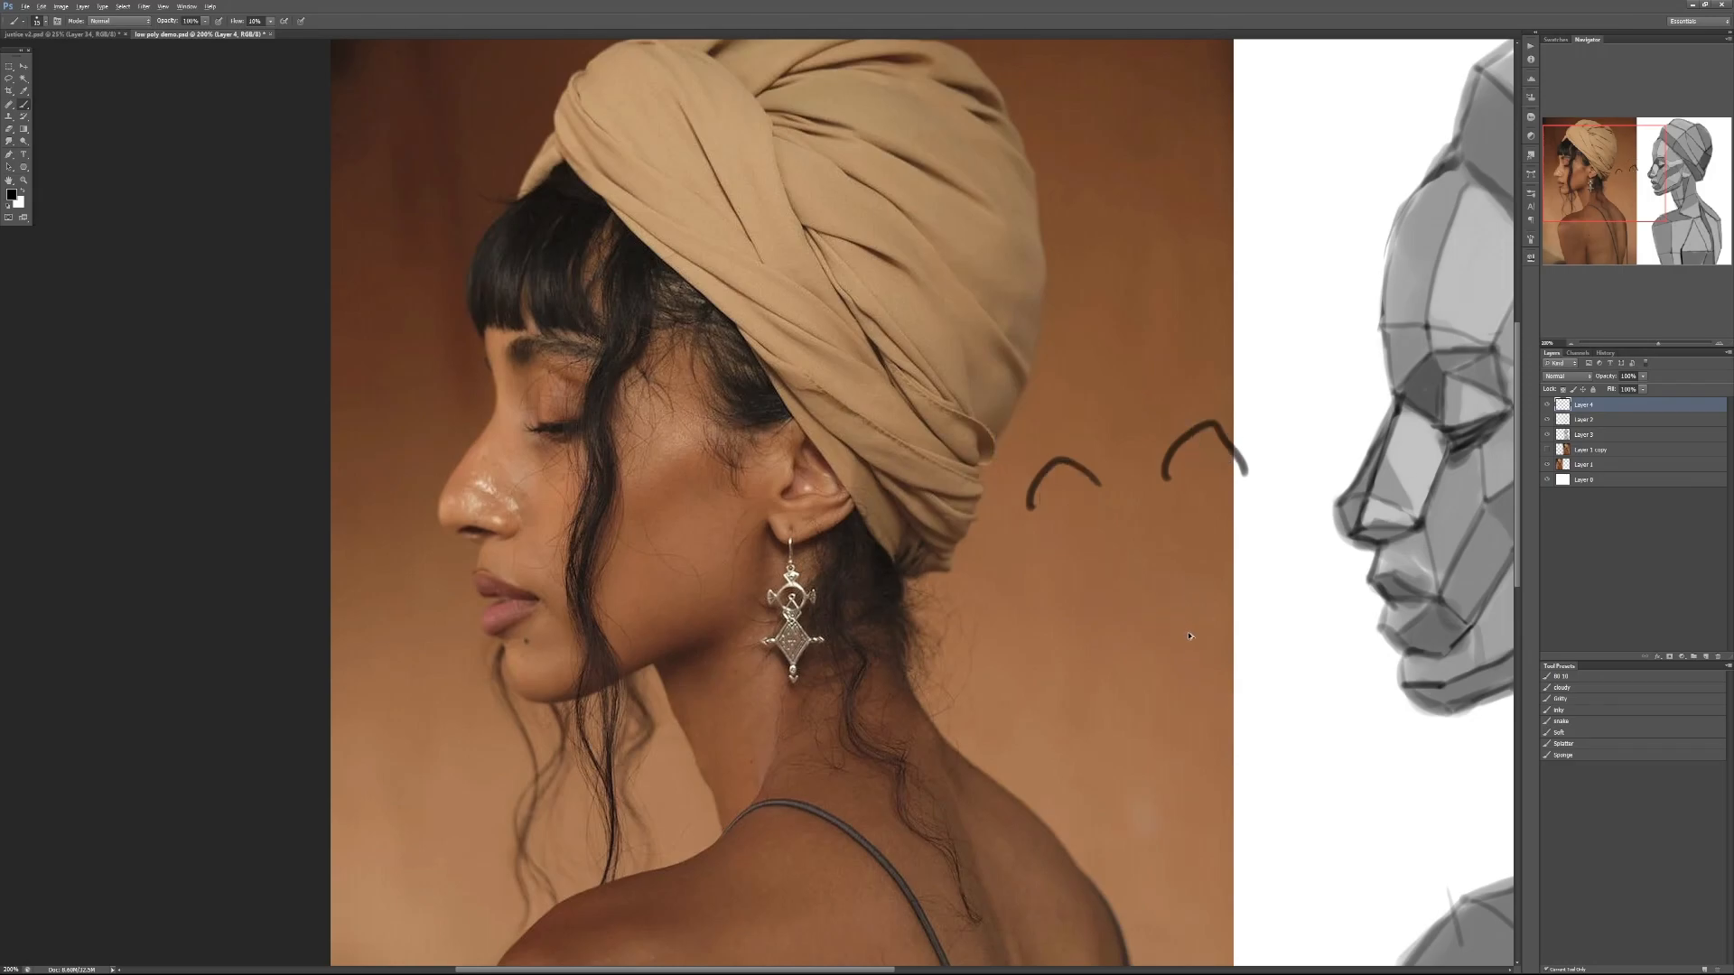
# Examine the facial planes of the low-poly drawing up close and compare them with the portrait photo
pyautogui.moveTo(1154, 542)
pyautogui.mouseDown()
pyautogui.moveTo(631, 598)
pyautogui.moveTo(608, 569)
pyautogui.moveTo(632, 482)
pyautogui.mouseUp()
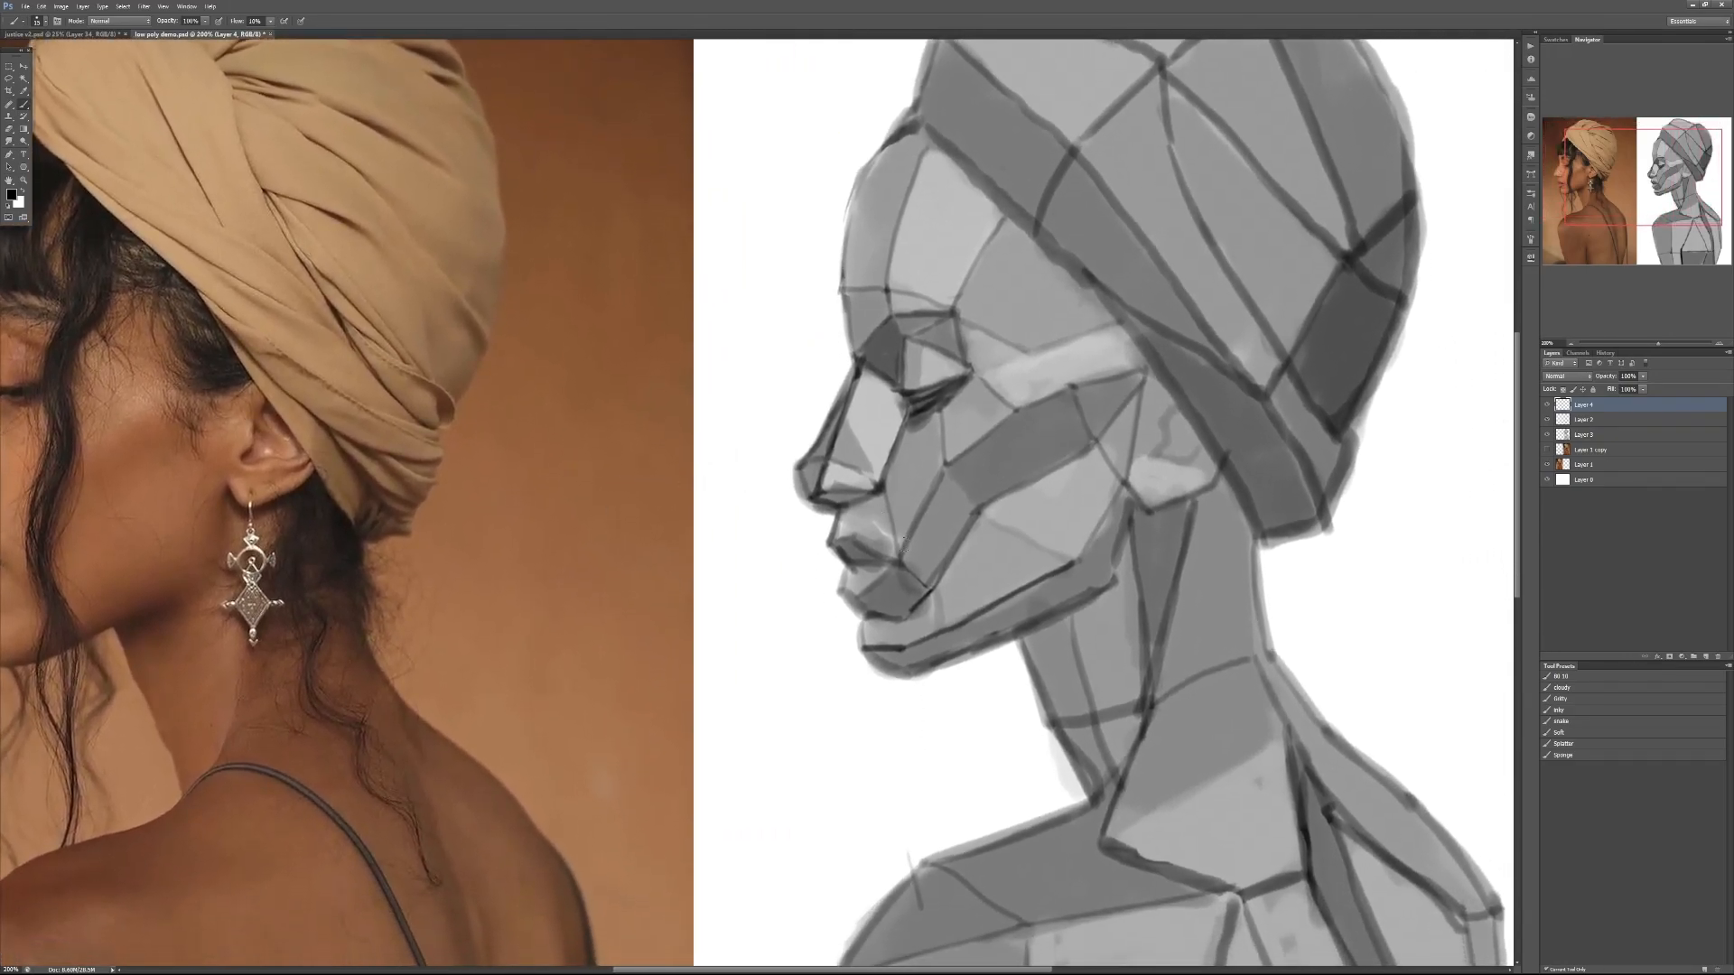
pyautogui.hotkey('ctrl', '-')
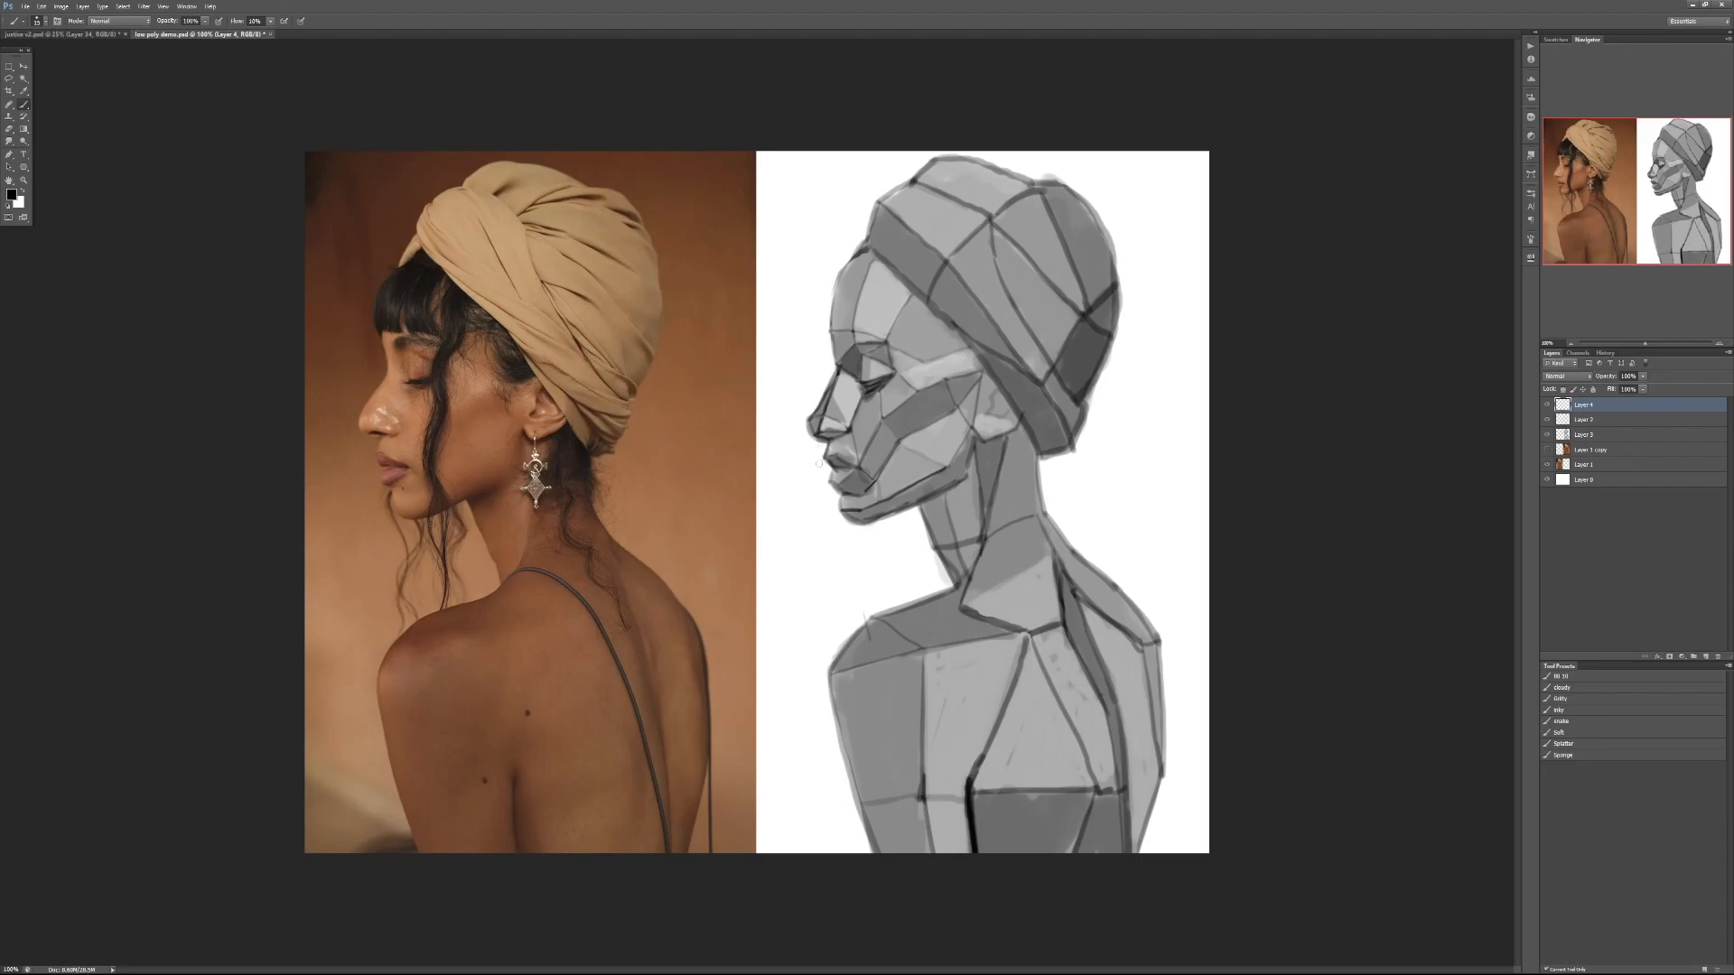
pyautogui.hotkey('ctrl', '+')
pyautogui.press('x')
pyautogui.moveTo(802, 421)
pyautogui.mouseDown()
pyautogui.moveTo(829, 451)
pyautogui.moveTo(800, 443)
pyautogui.mouseUp()
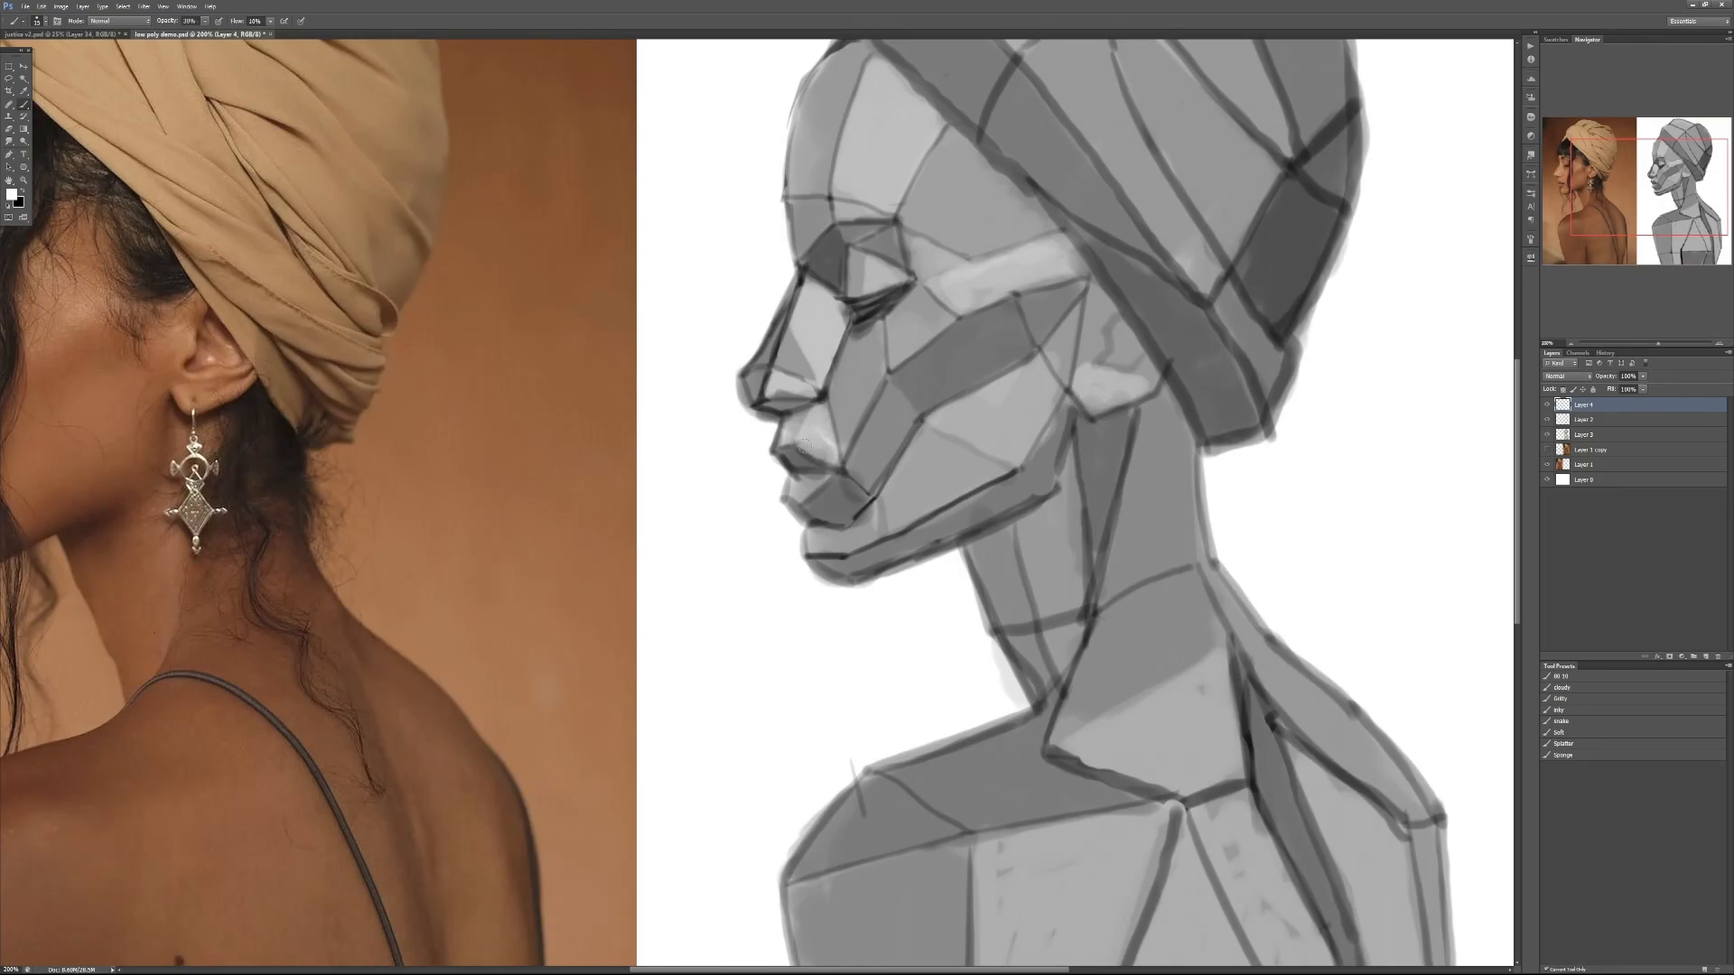
pyautogui.press('x')
pyautogui.press('1')
pyautogui.moveTo(945, 449); pyautogui.dragTo(1089, 524)
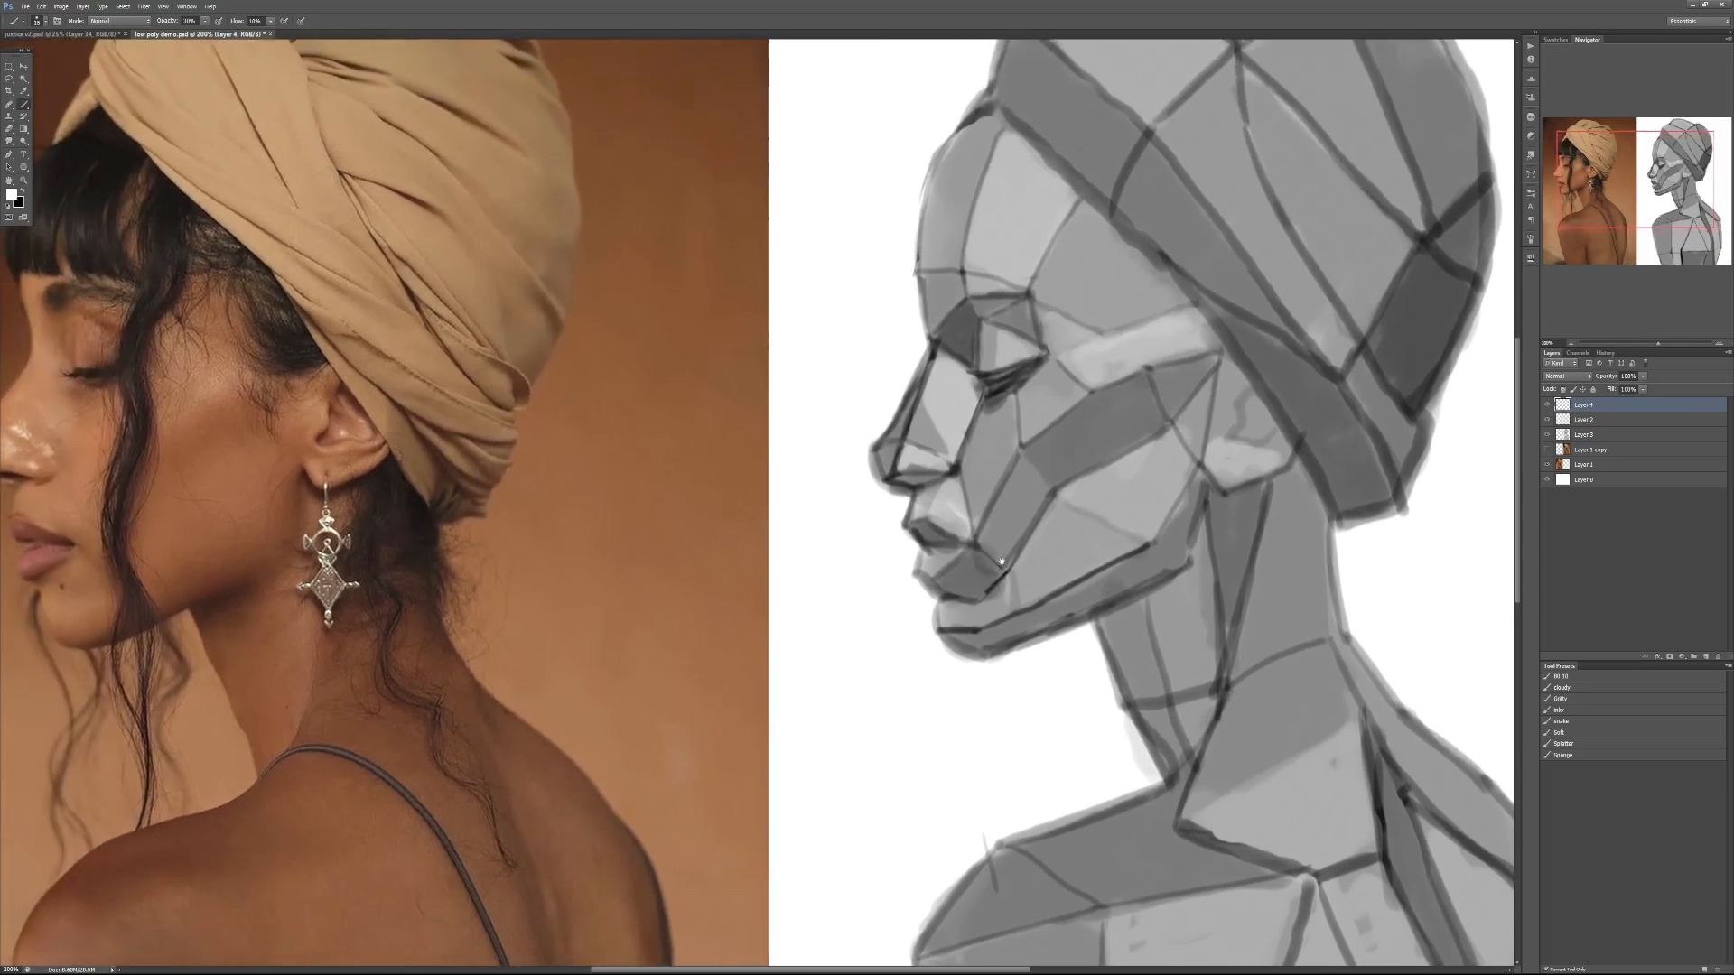
pyautogui.hotkey('ctrl', '-')
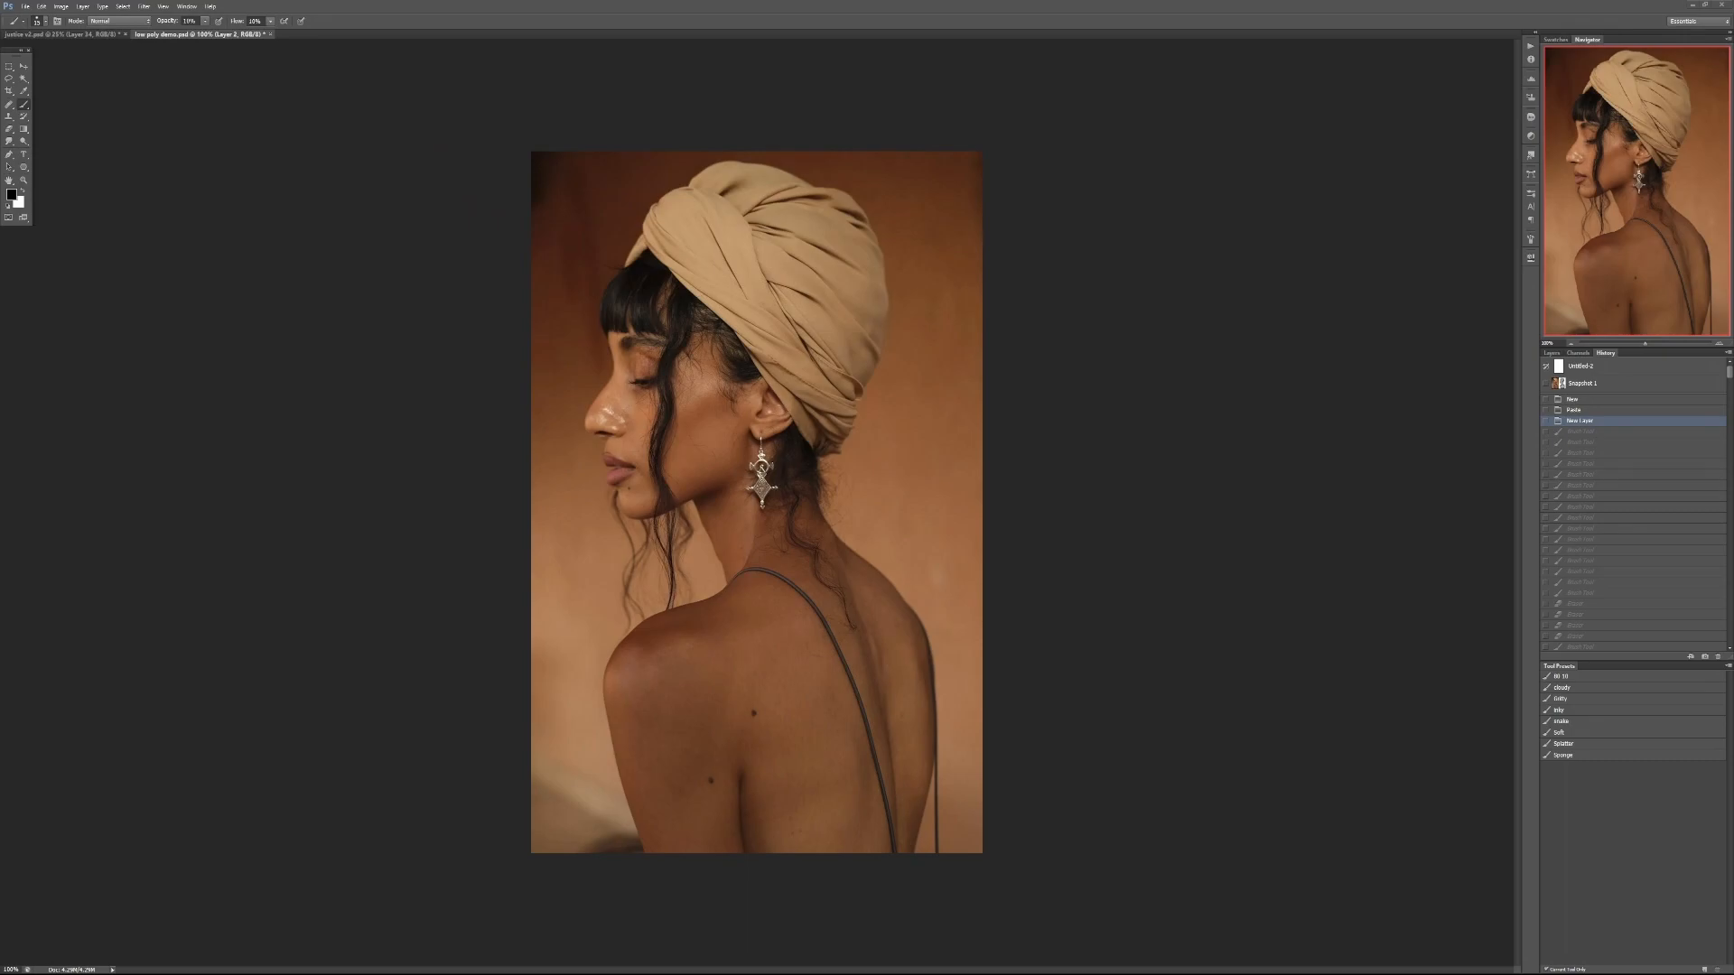
pyautogui.hotkey('ctrl', 'o')
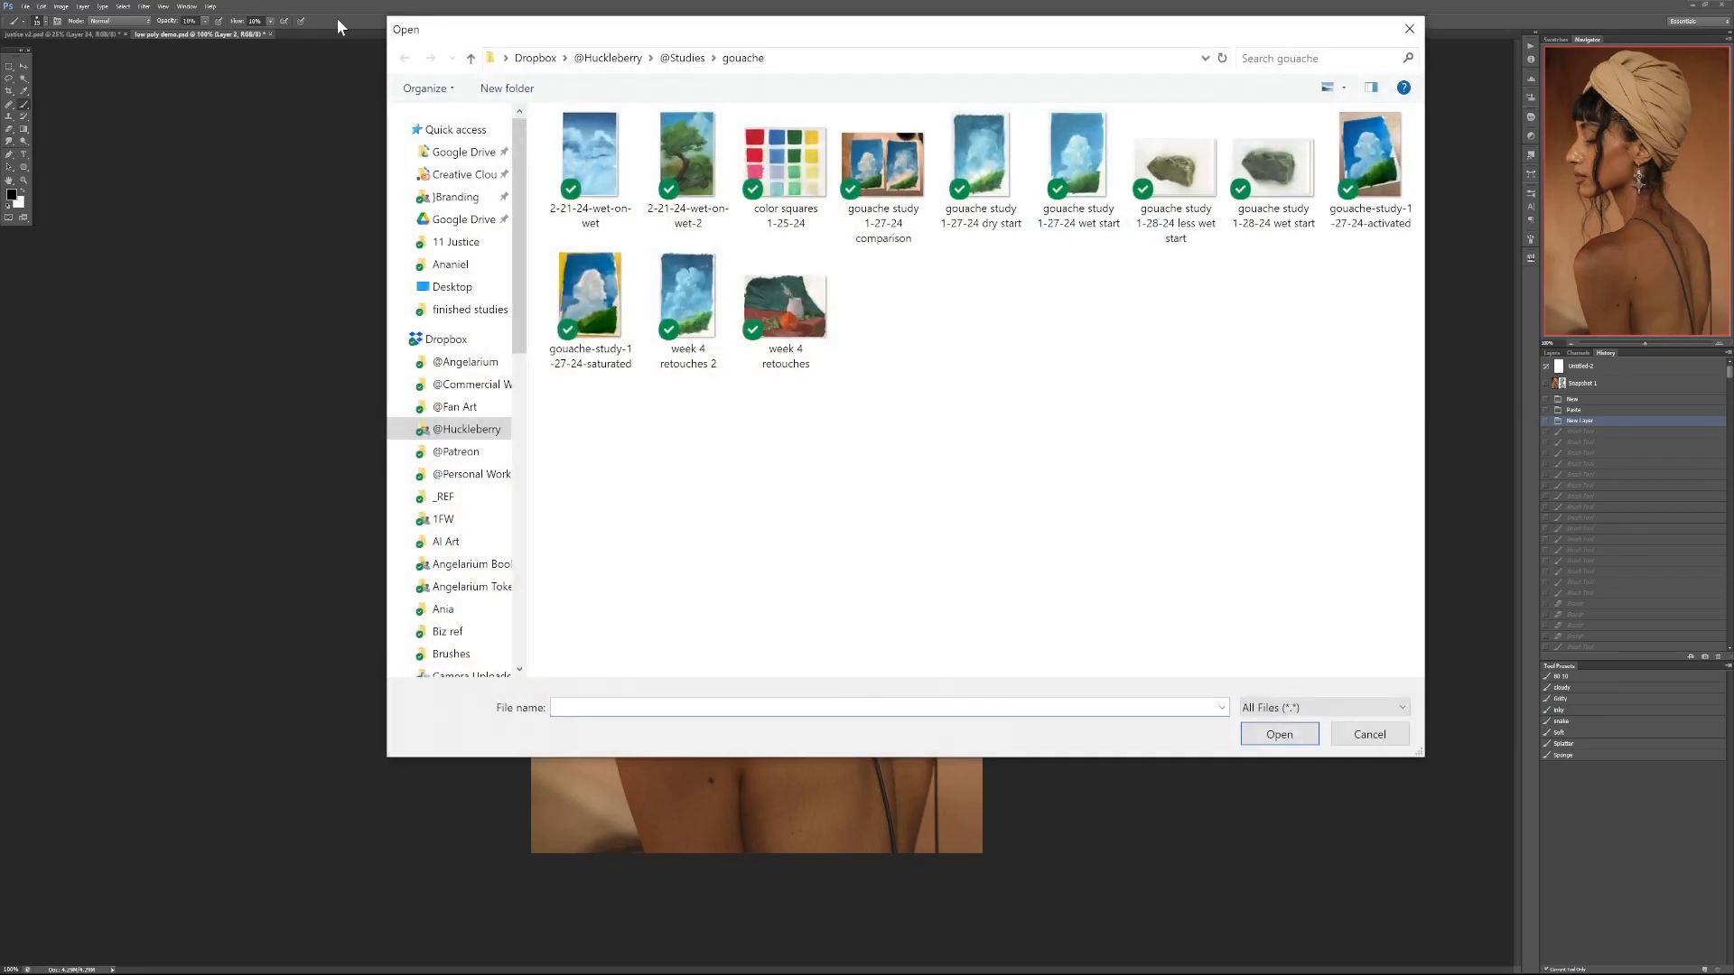
pyautogui.click(452, 286)
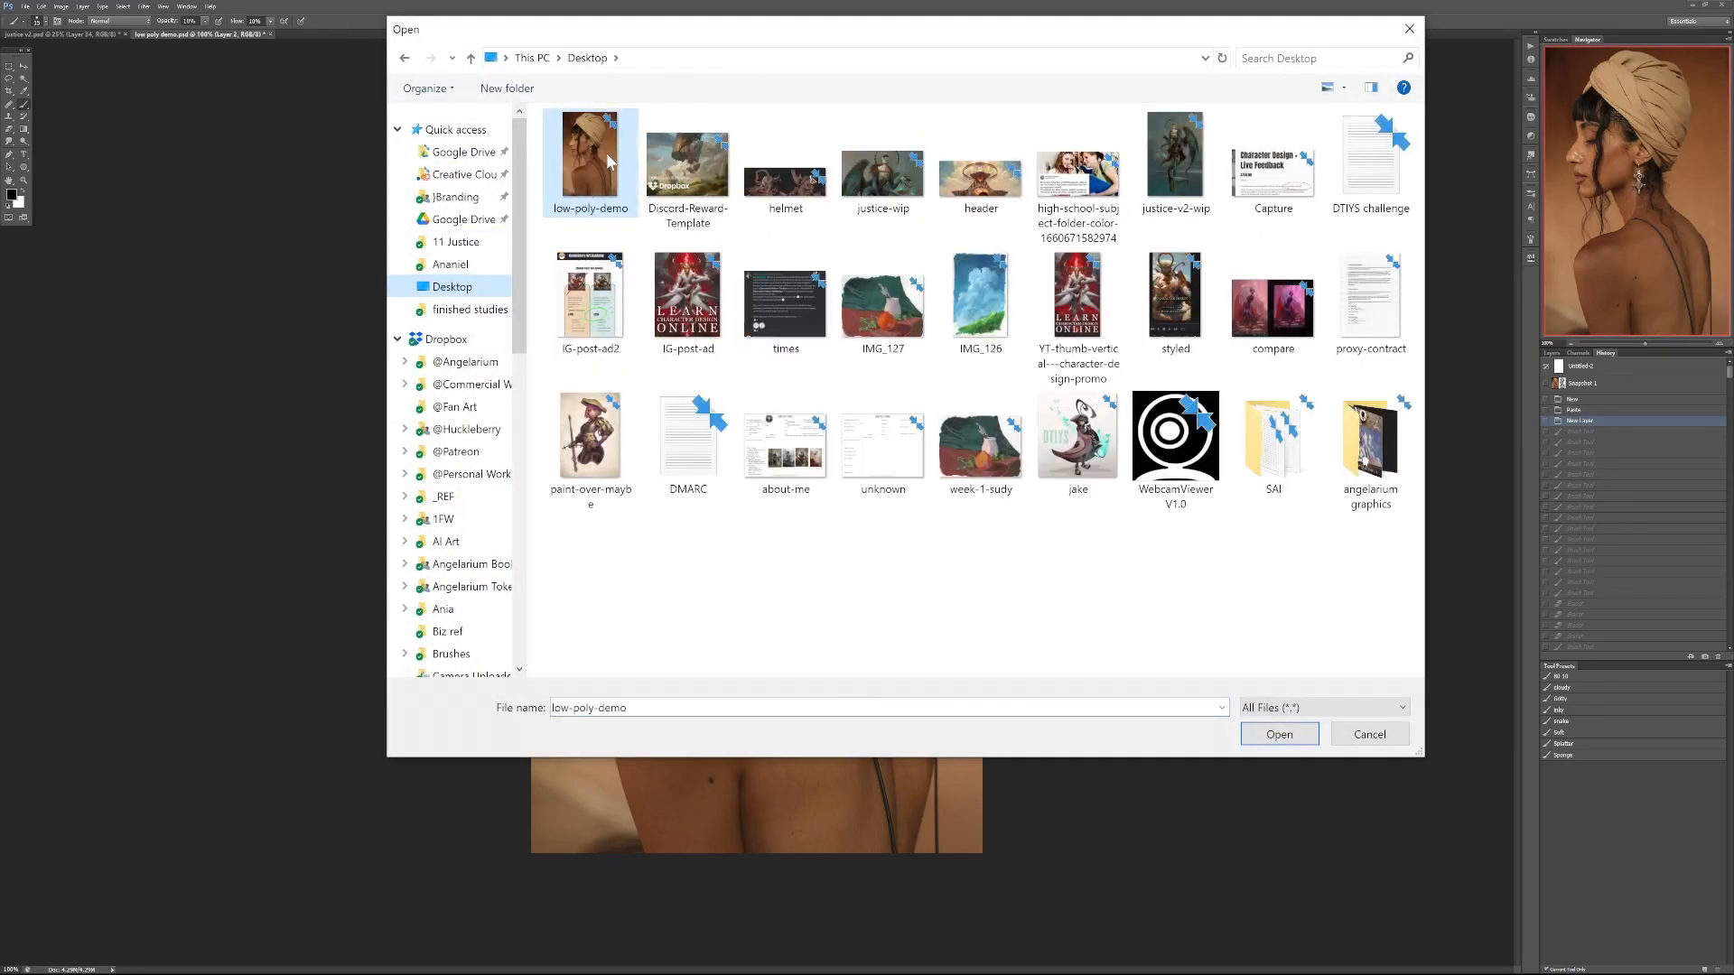
pyautogui.doubleClick(610, 162)
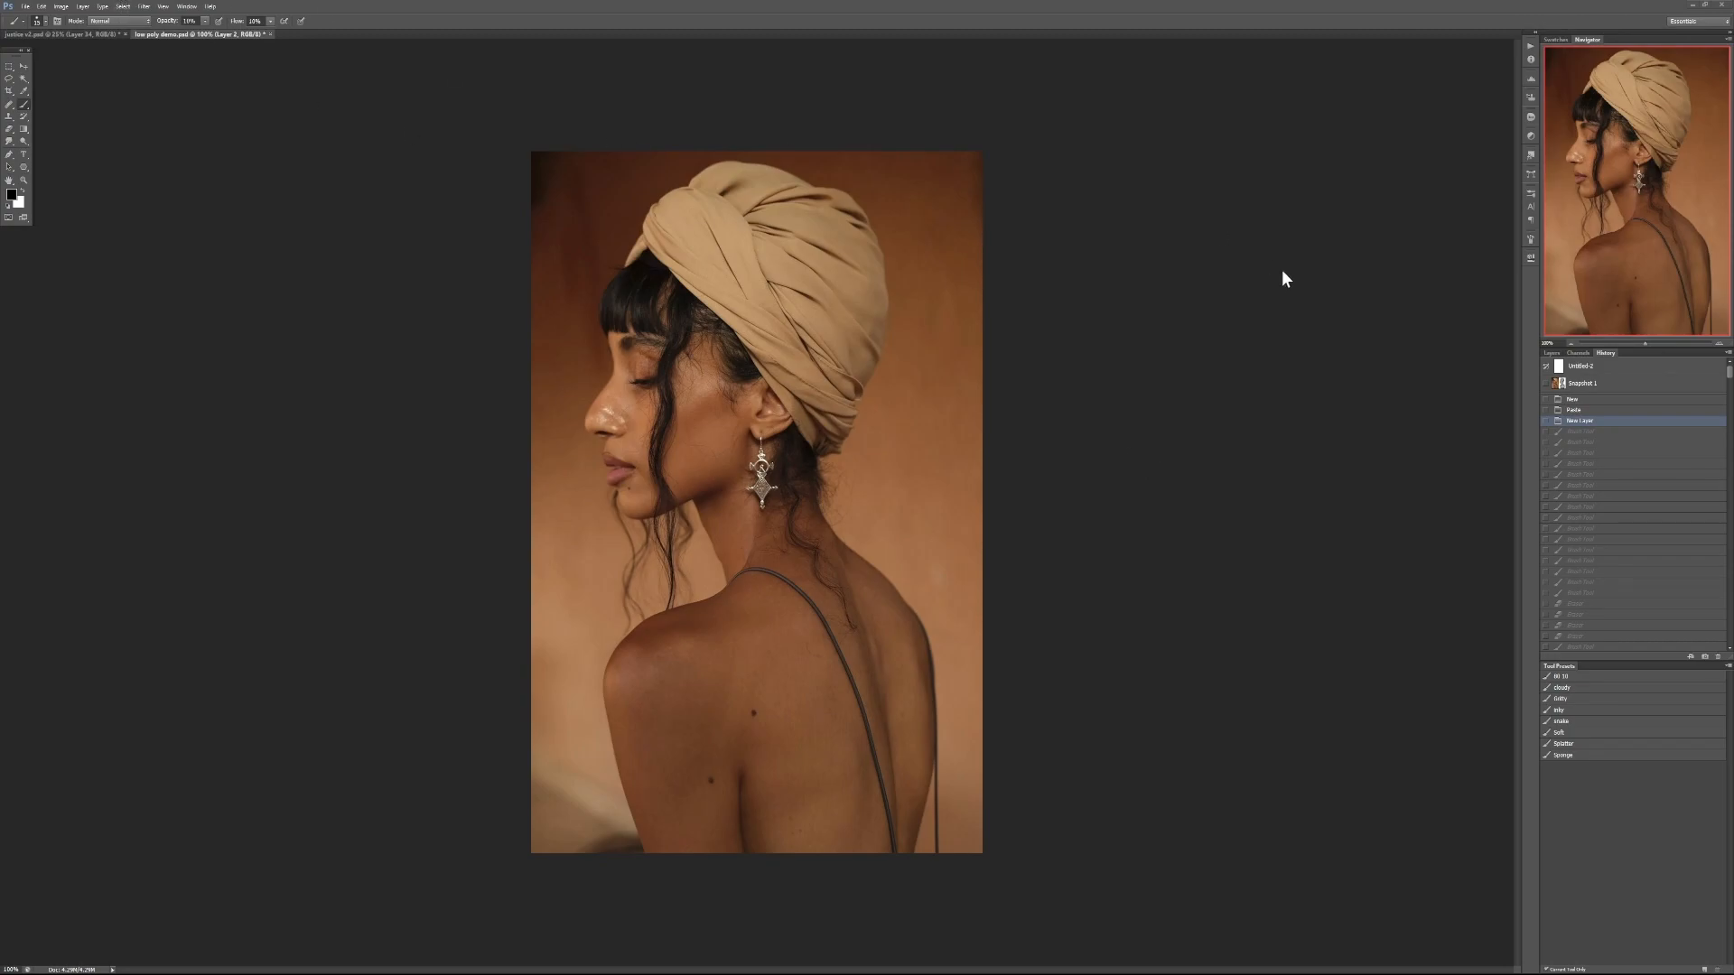
# Restore the document to Snapshot 1 so the portrait photo and the low-poly drawing are side by side
pyautogui.click(1552, 353)
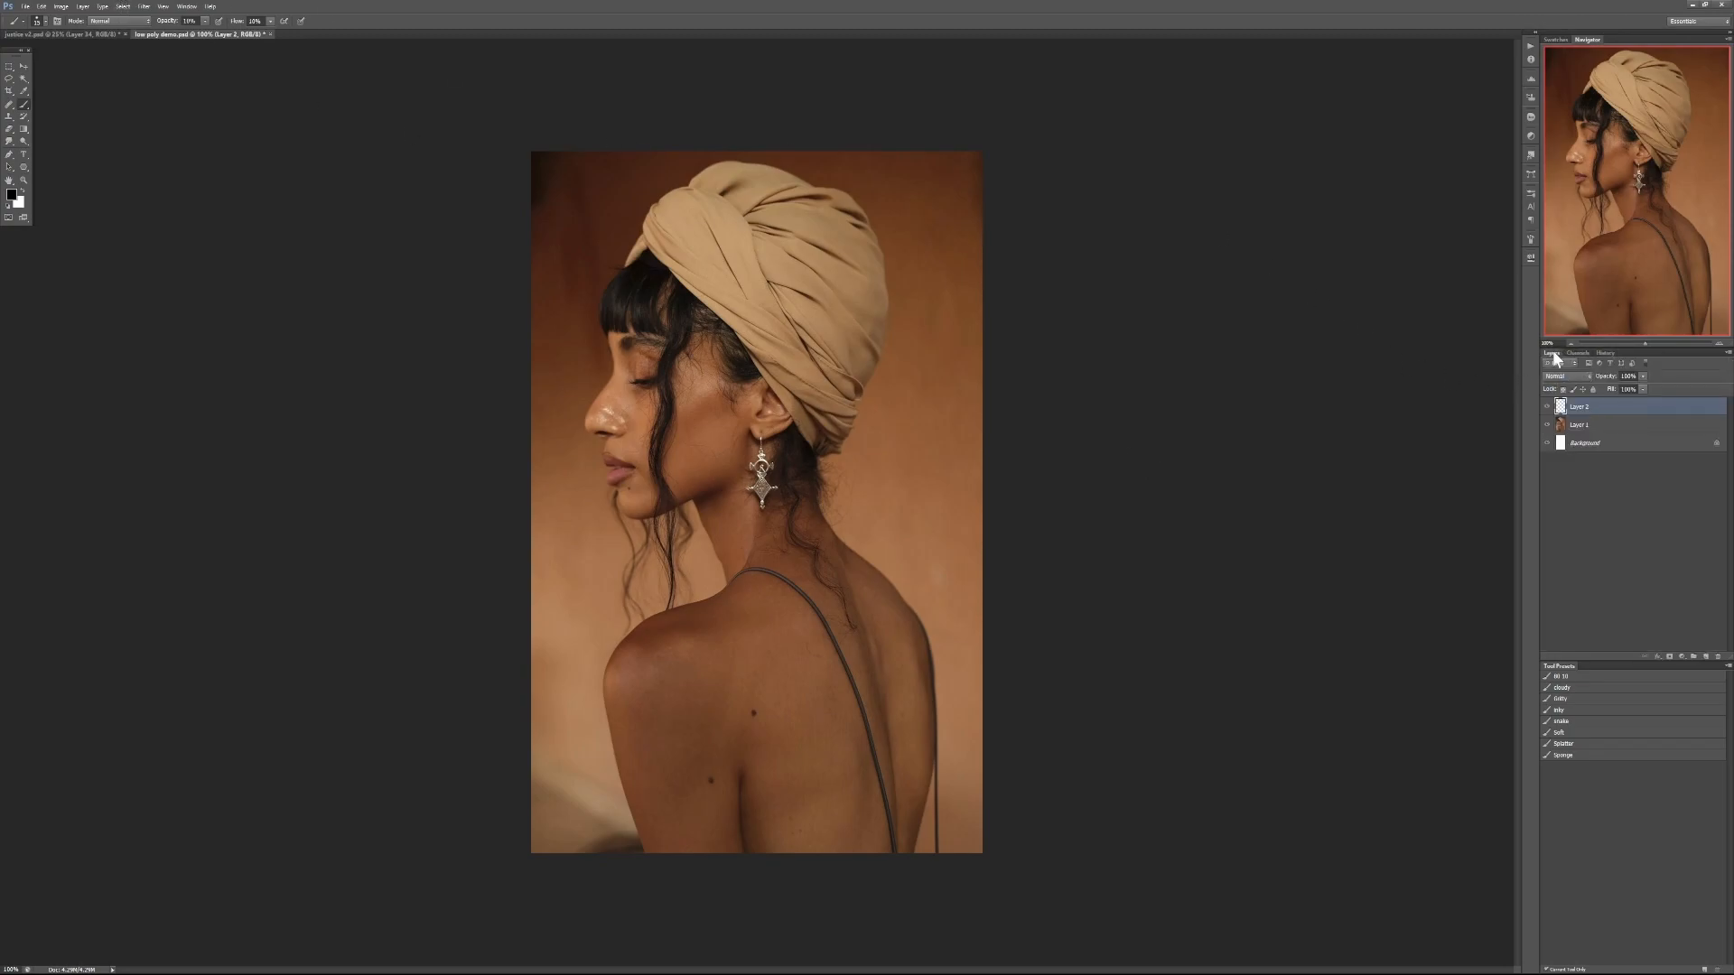
pyautogui.click(1602, 353)
pyautogui.click(1597, 385)
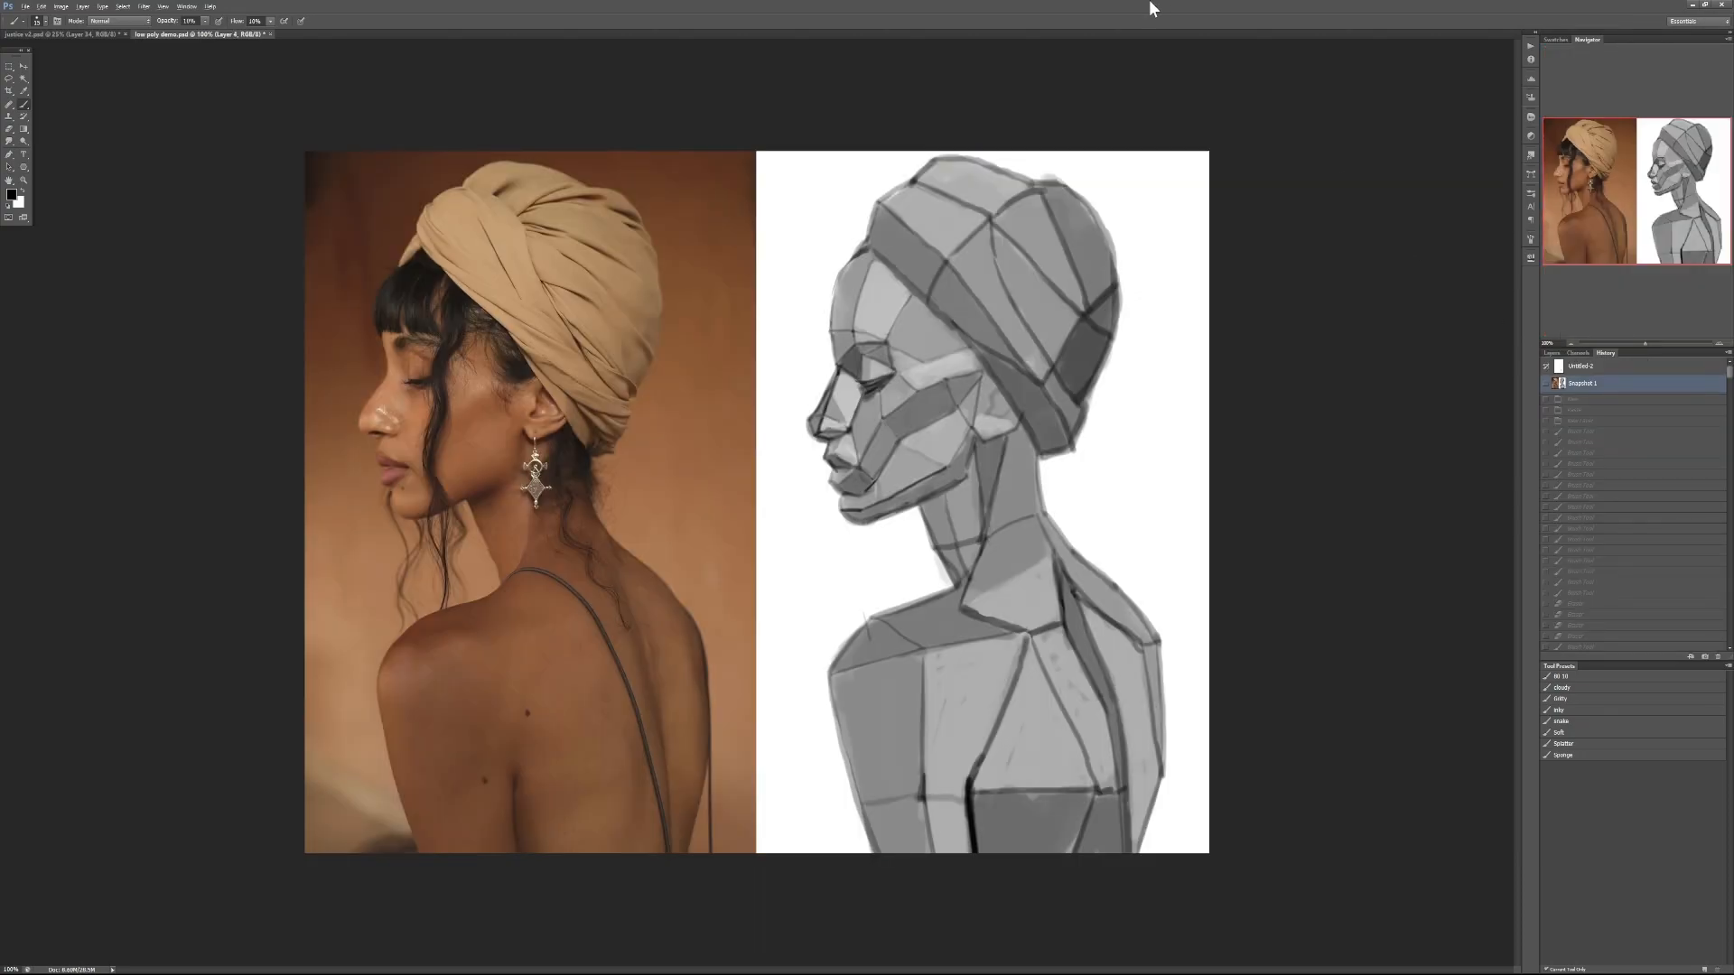
# Export the side-by-side image for web to the Desktop as low-poly-demo1.jpg
pyautogui.hotkey('ctrl', 'alt', 'shift', 's')
pyautogui.click(1107, 859)
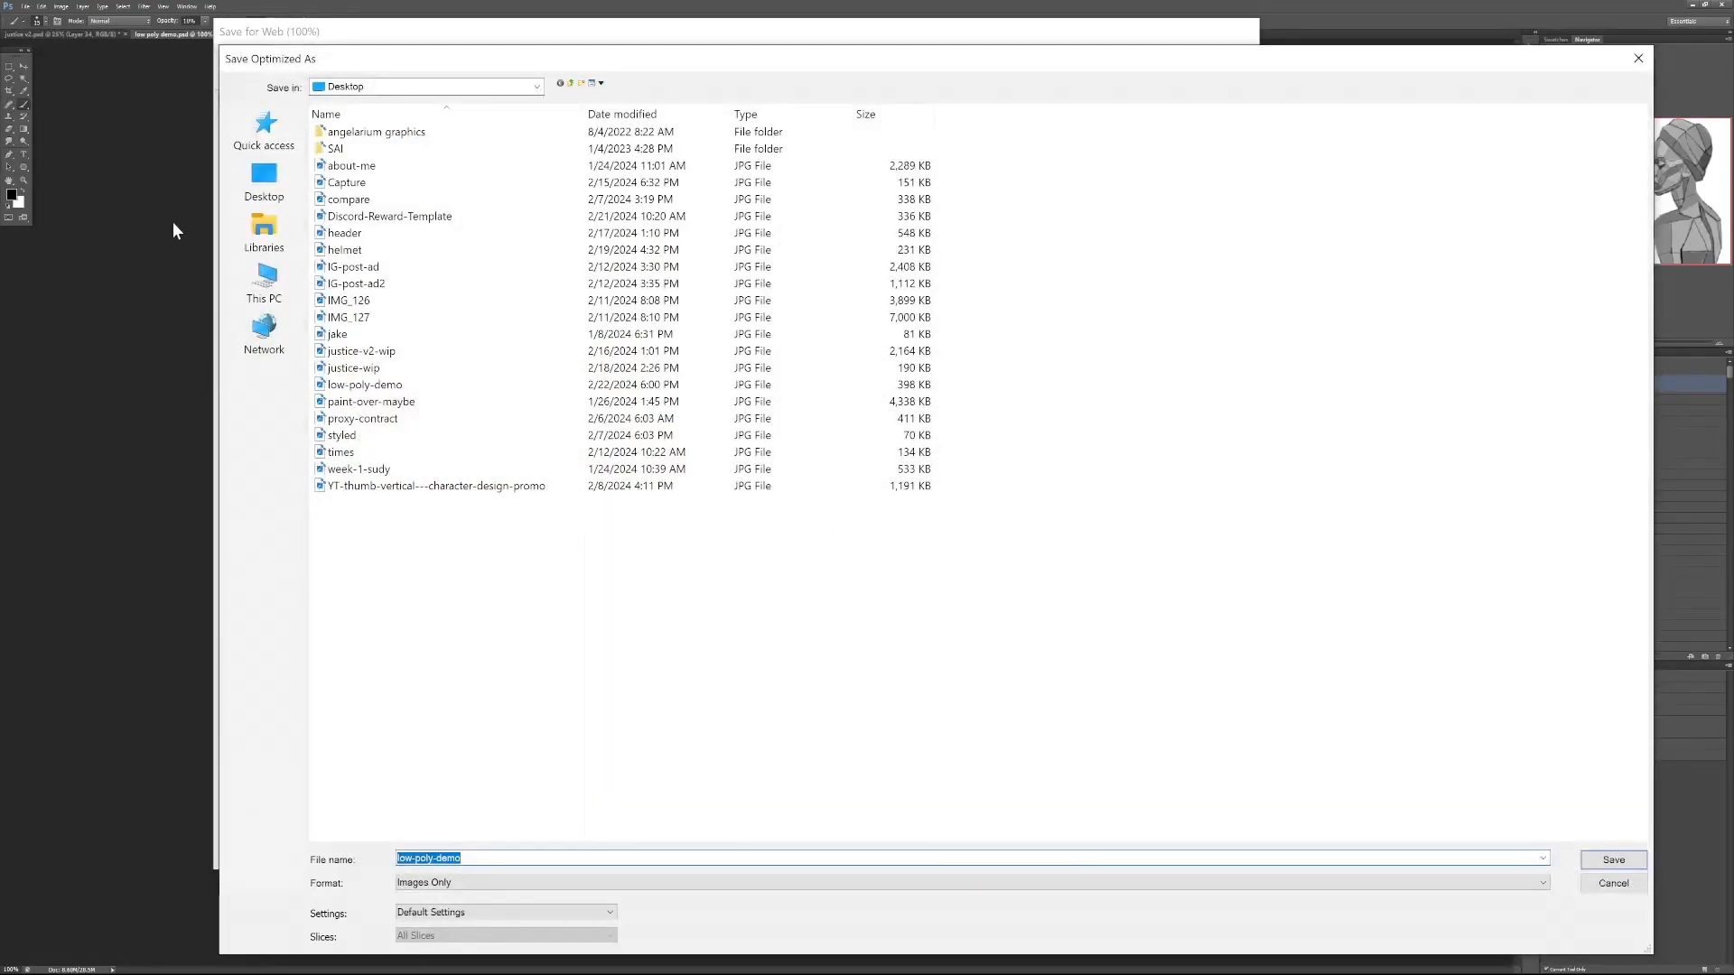
pyautogui.click(271, 192)
pyautogui.click(415, 124)
pyautogui.click(464, 858)
pyautogui.click(464, 858)
pyautogui.write('1.jpg')
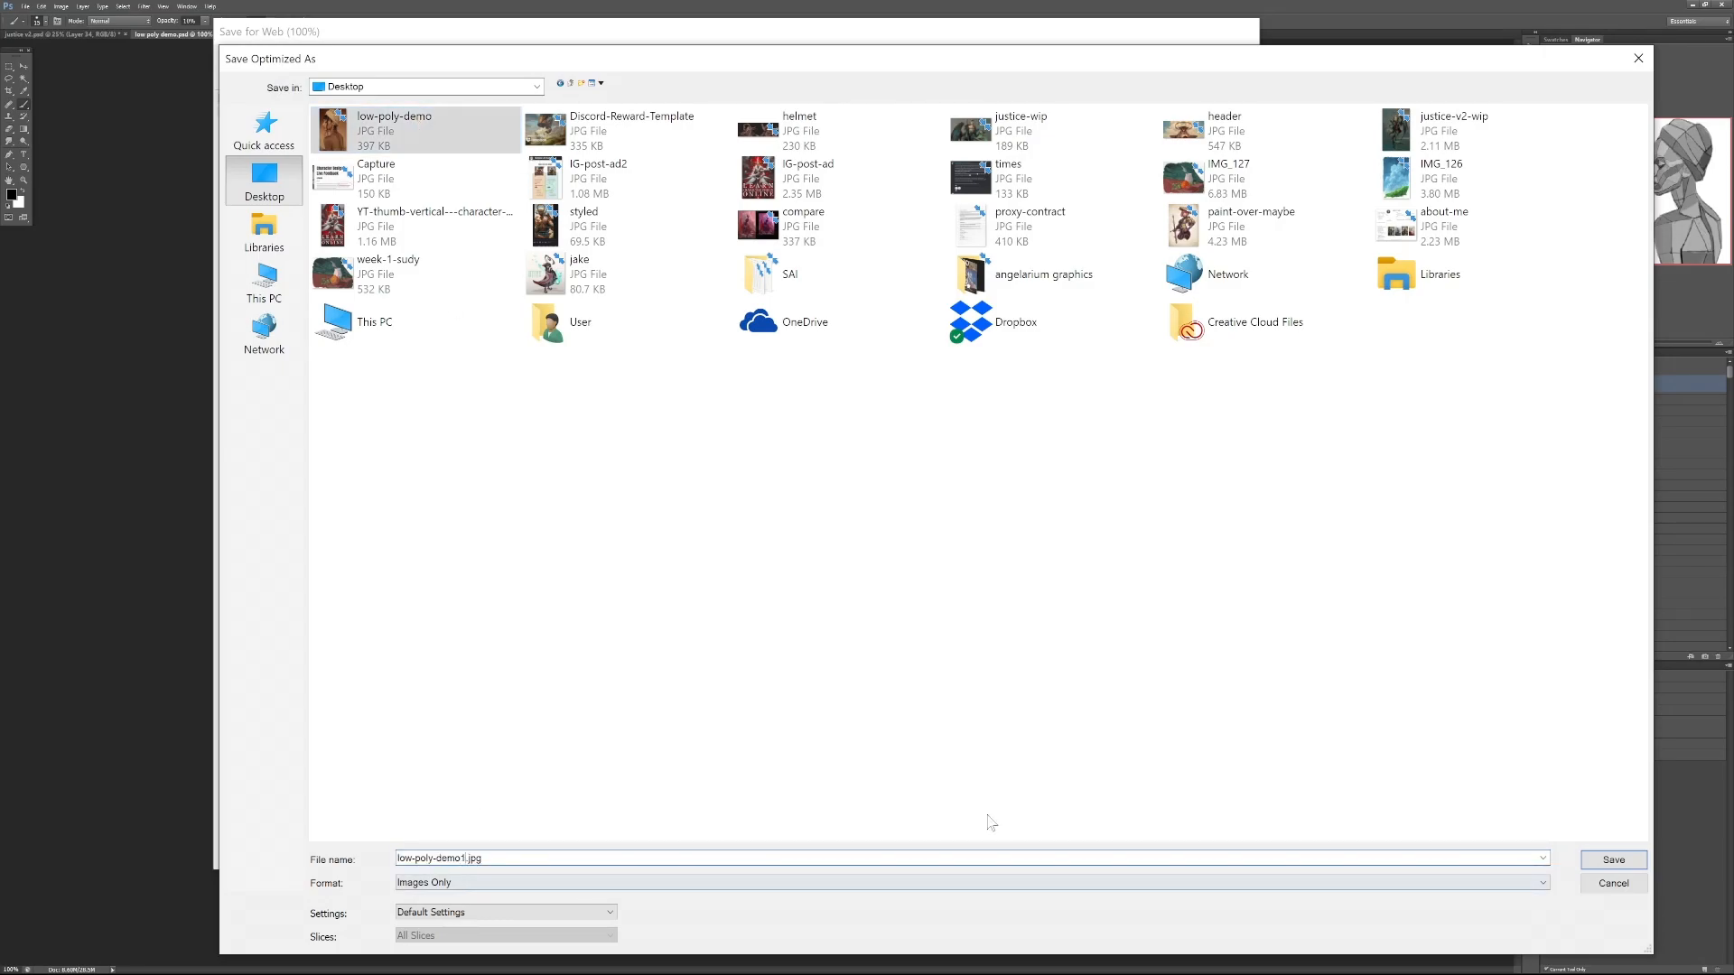
pyautogui.click(1594, 864)
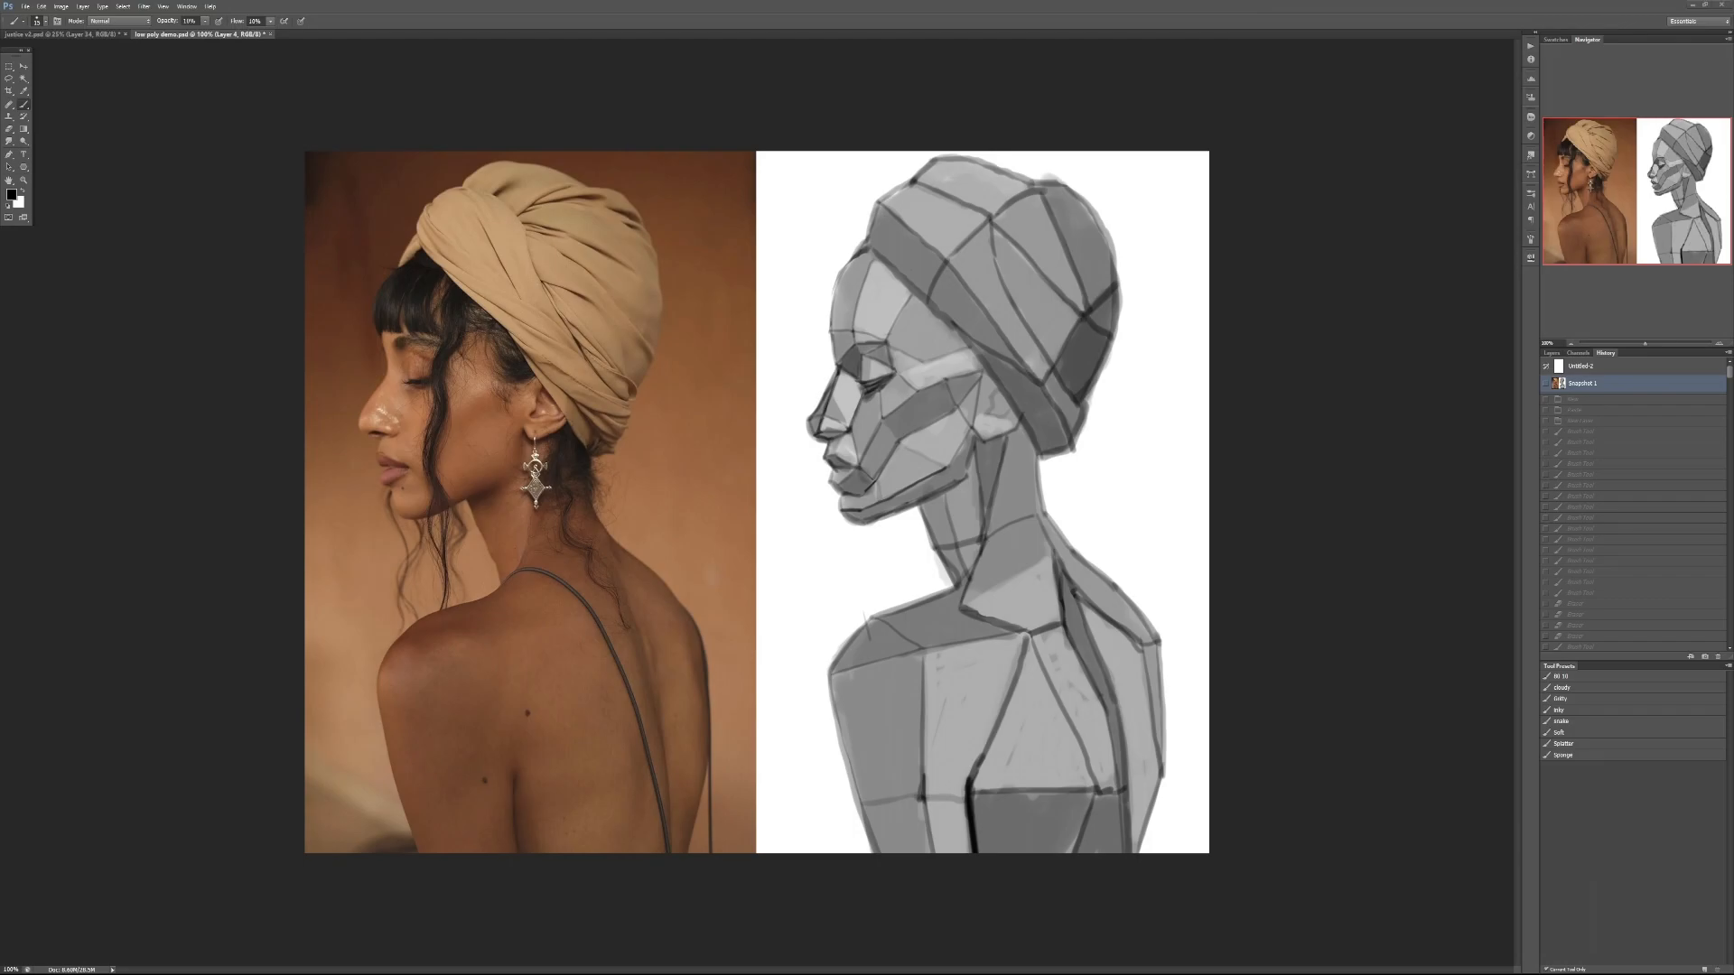
pyautogui.hotkey('ctrl', 'o')
pyautogui.click(593, 180)
pyautogui.doubleClick(593, 179)
# Sample the light grey of the low-poly face's cheekbone plane and paint over that plane at high brush opacity
pyautogui.scroll(1, 939, 386)
pyautogui.keyDown('alt'); pyautogui.click(904, 340); pyautogui.keyUp('alt')
pyautogui.press('9')
pyautogui.moveTo(890, 354)
pyautogui.mouseDown()
pyautogui.moveTo(957, 325)
pyautogui.moveTo(992, 338)
pyautogui.moveTo(993, 316)
pyautogui.moveTo(980, 363)
pyautogui.mouseUp()
pyautogui.press('8')
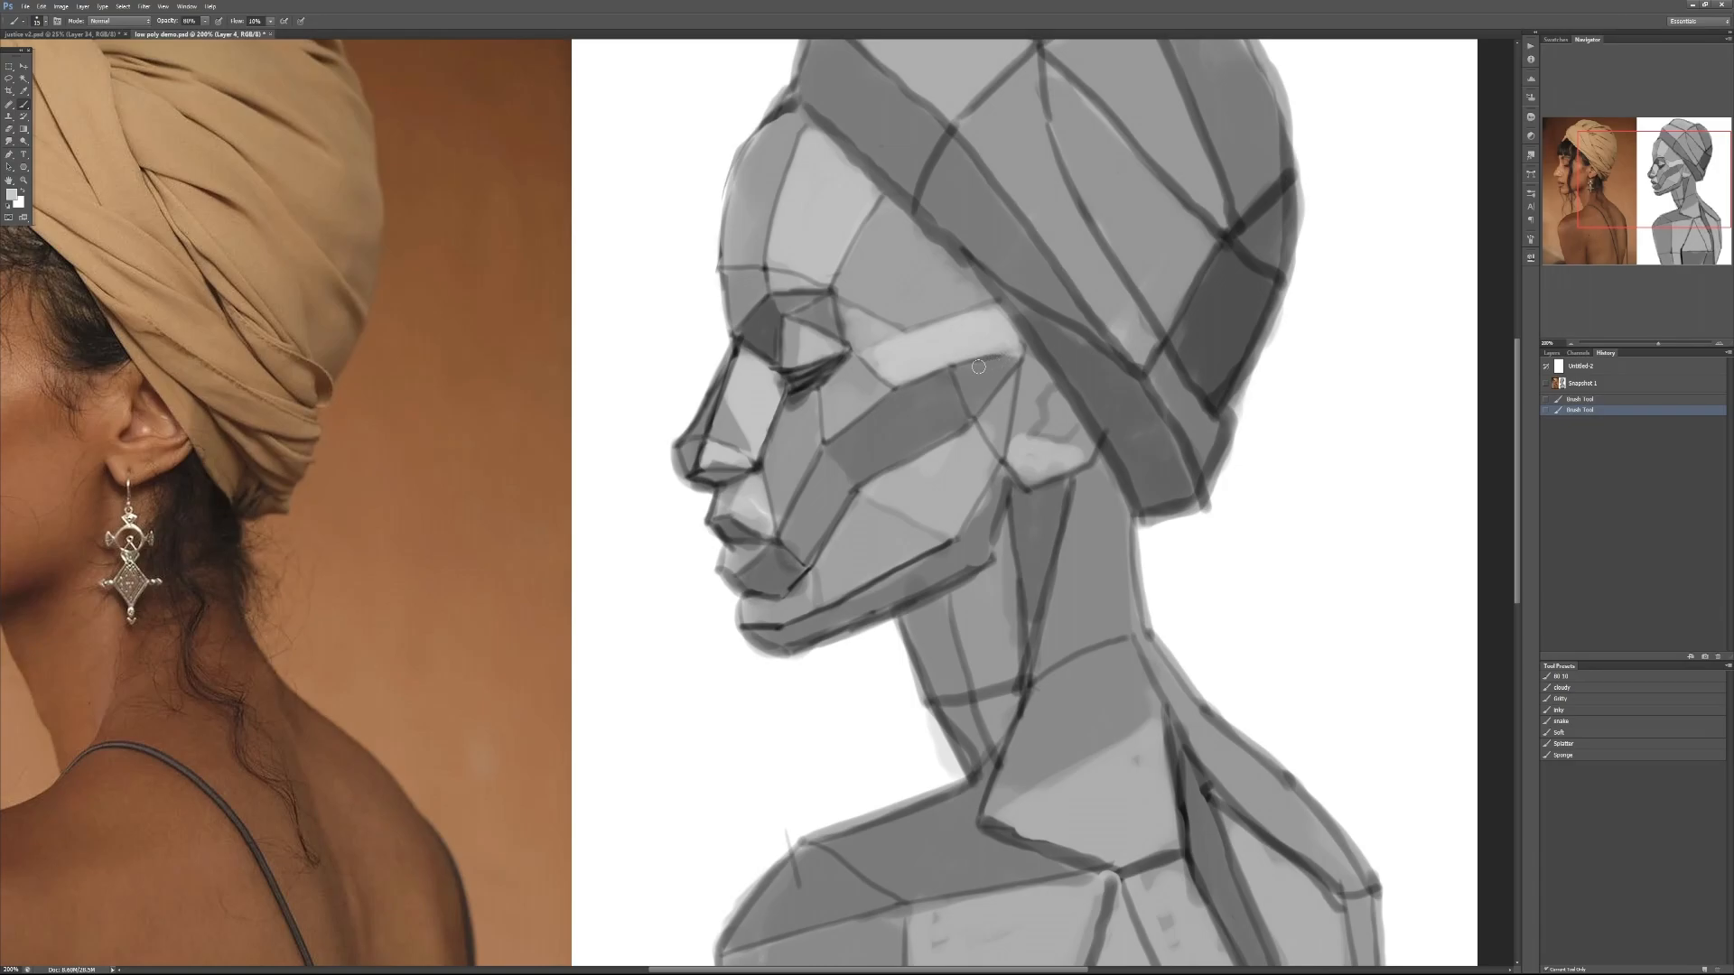
pyautogui.hotkey('ctrl', '-')
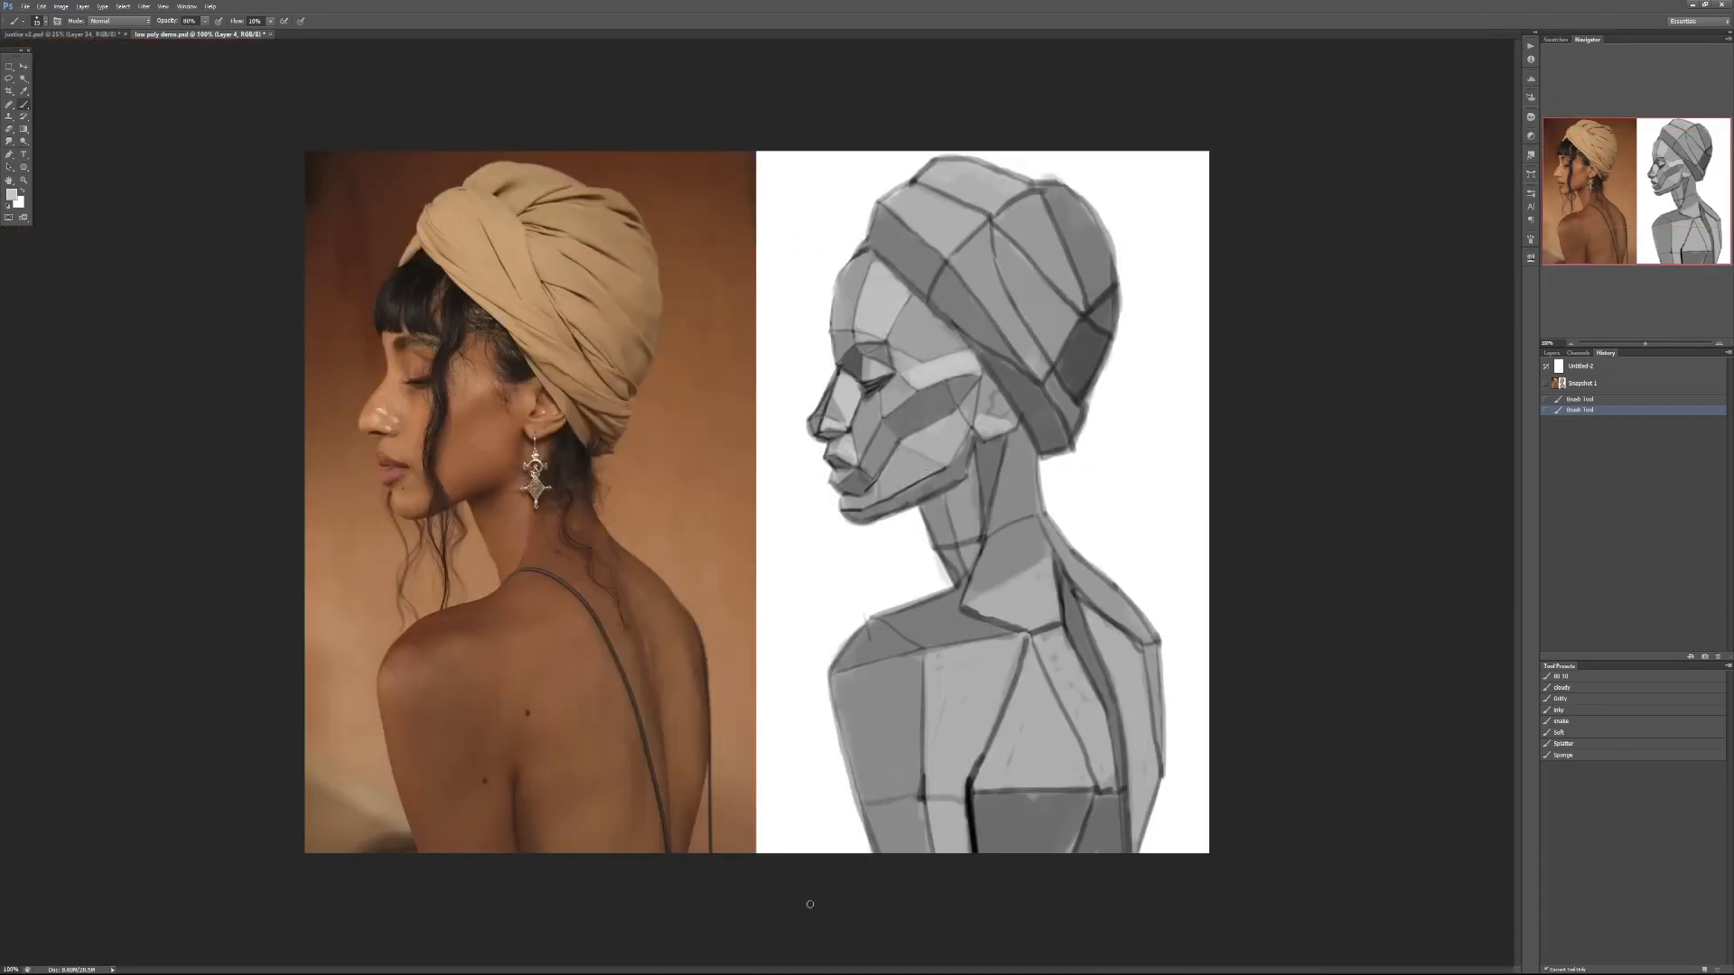
# Switch to Chrome to examine the sculpted and painted plane heads on the Gurney Journey page, and return to Photoshop
pyautogui.moveTo(638, 969)
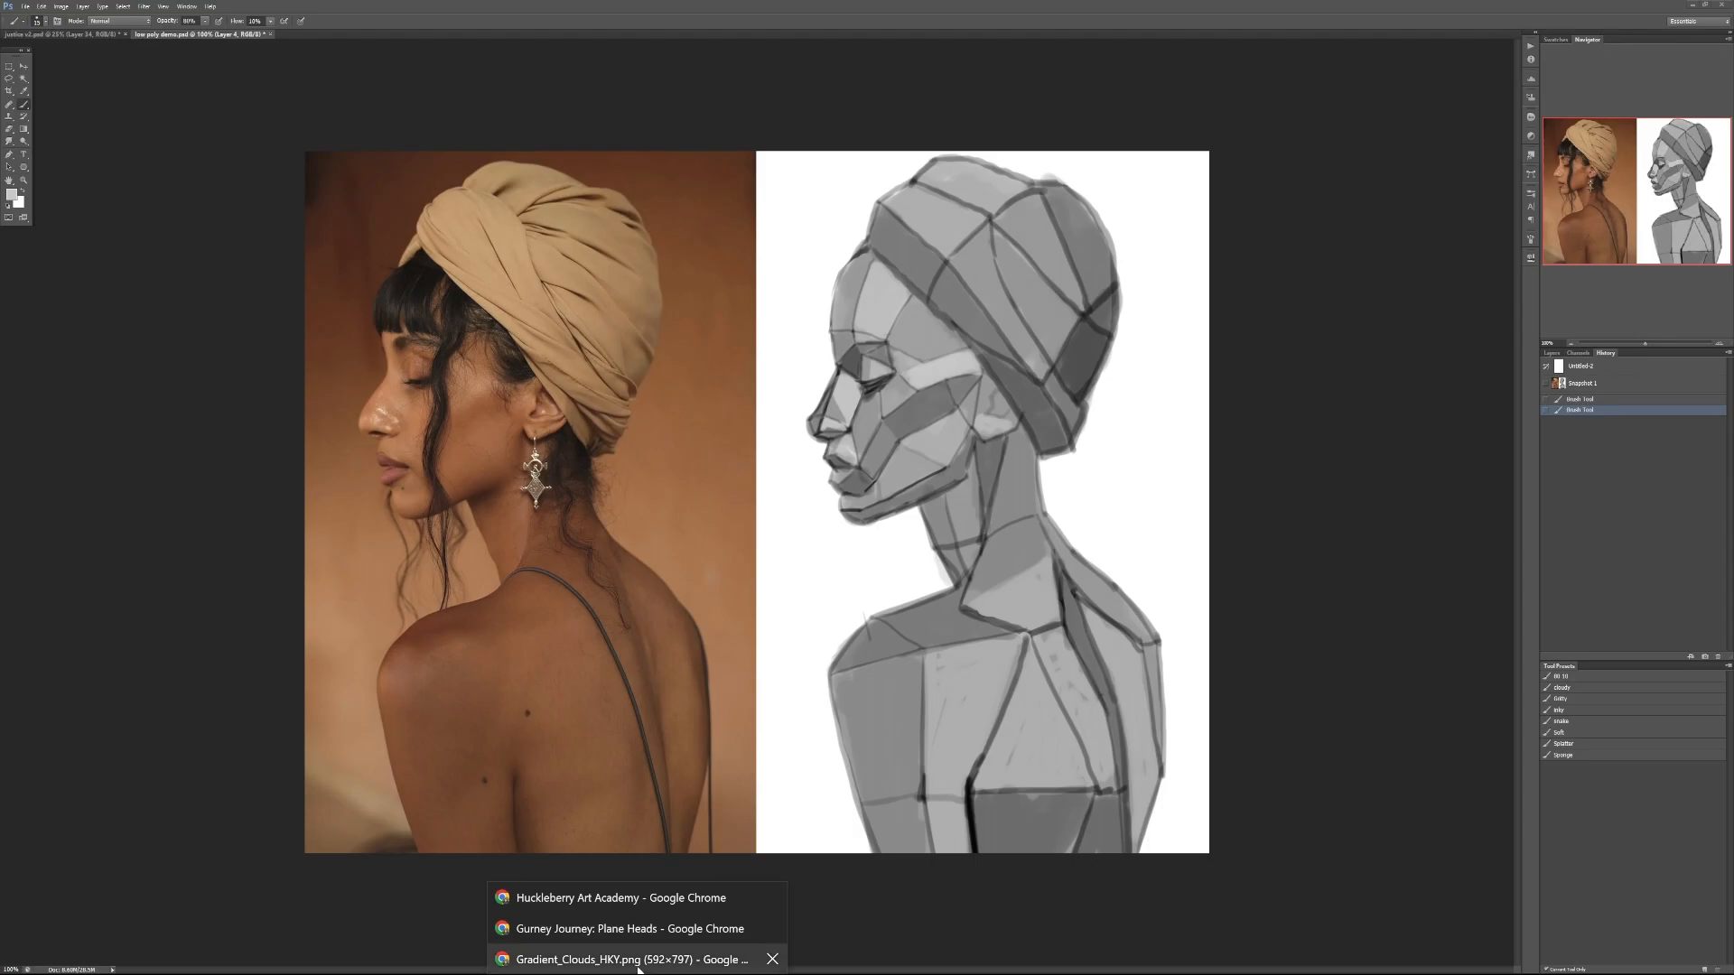
pyautogui.click(637, 937)
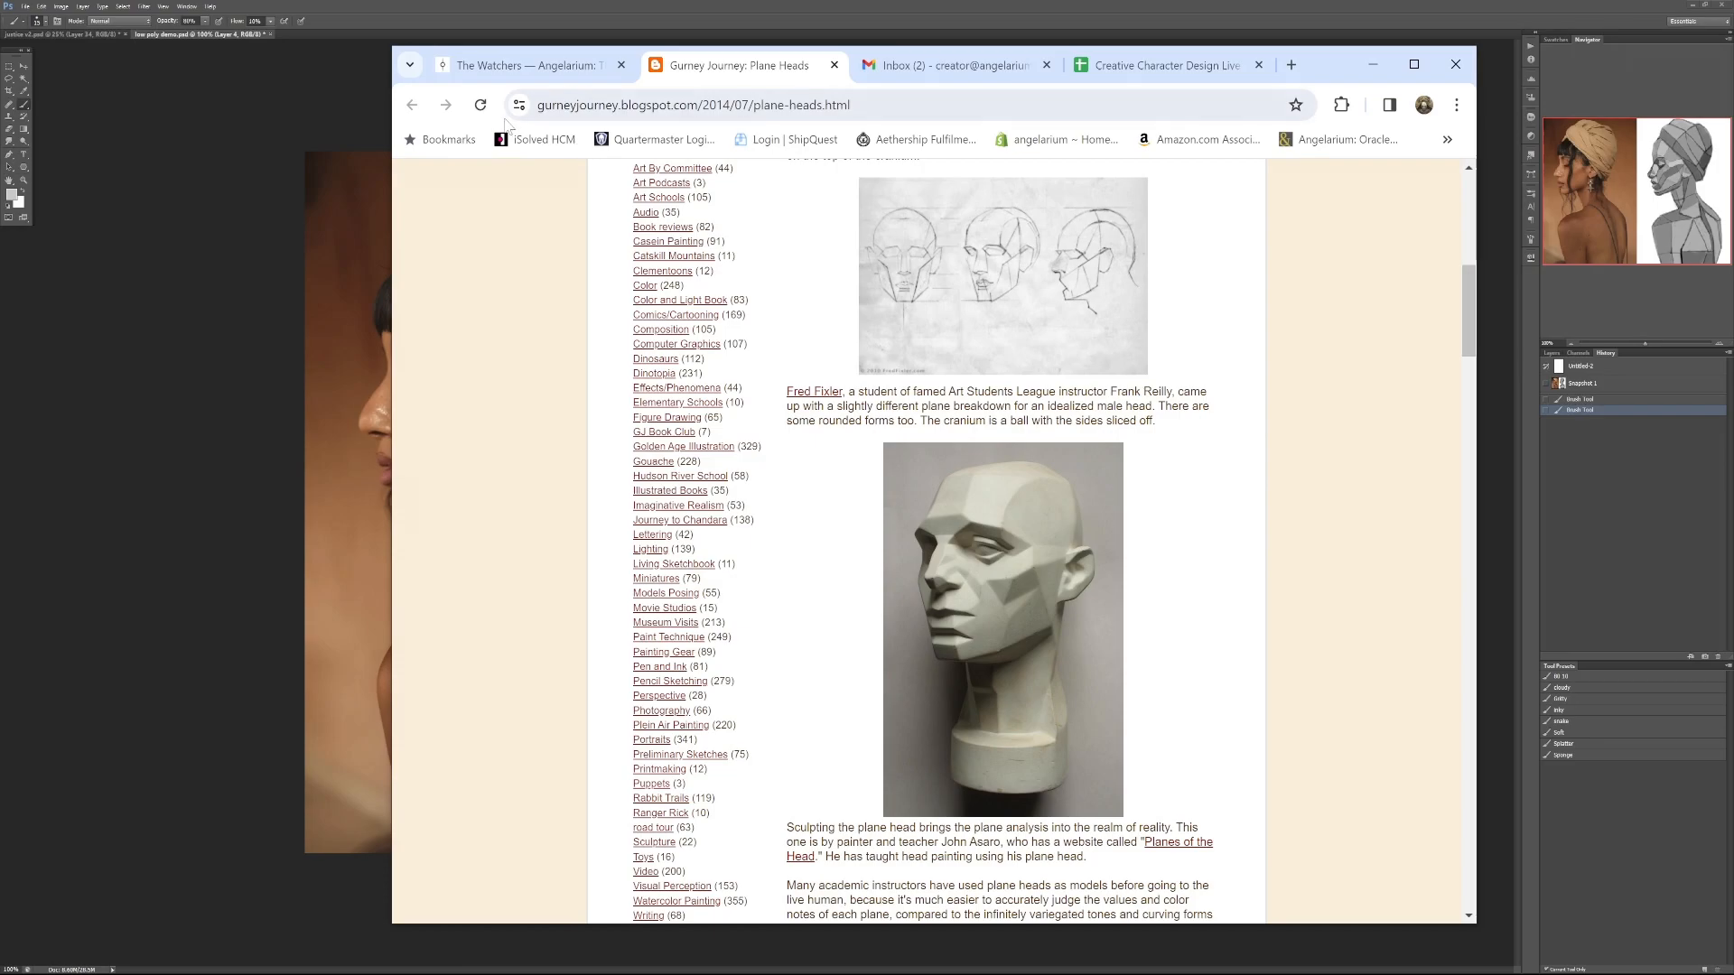
pyautogui.scroll(-5, 1210, 555)
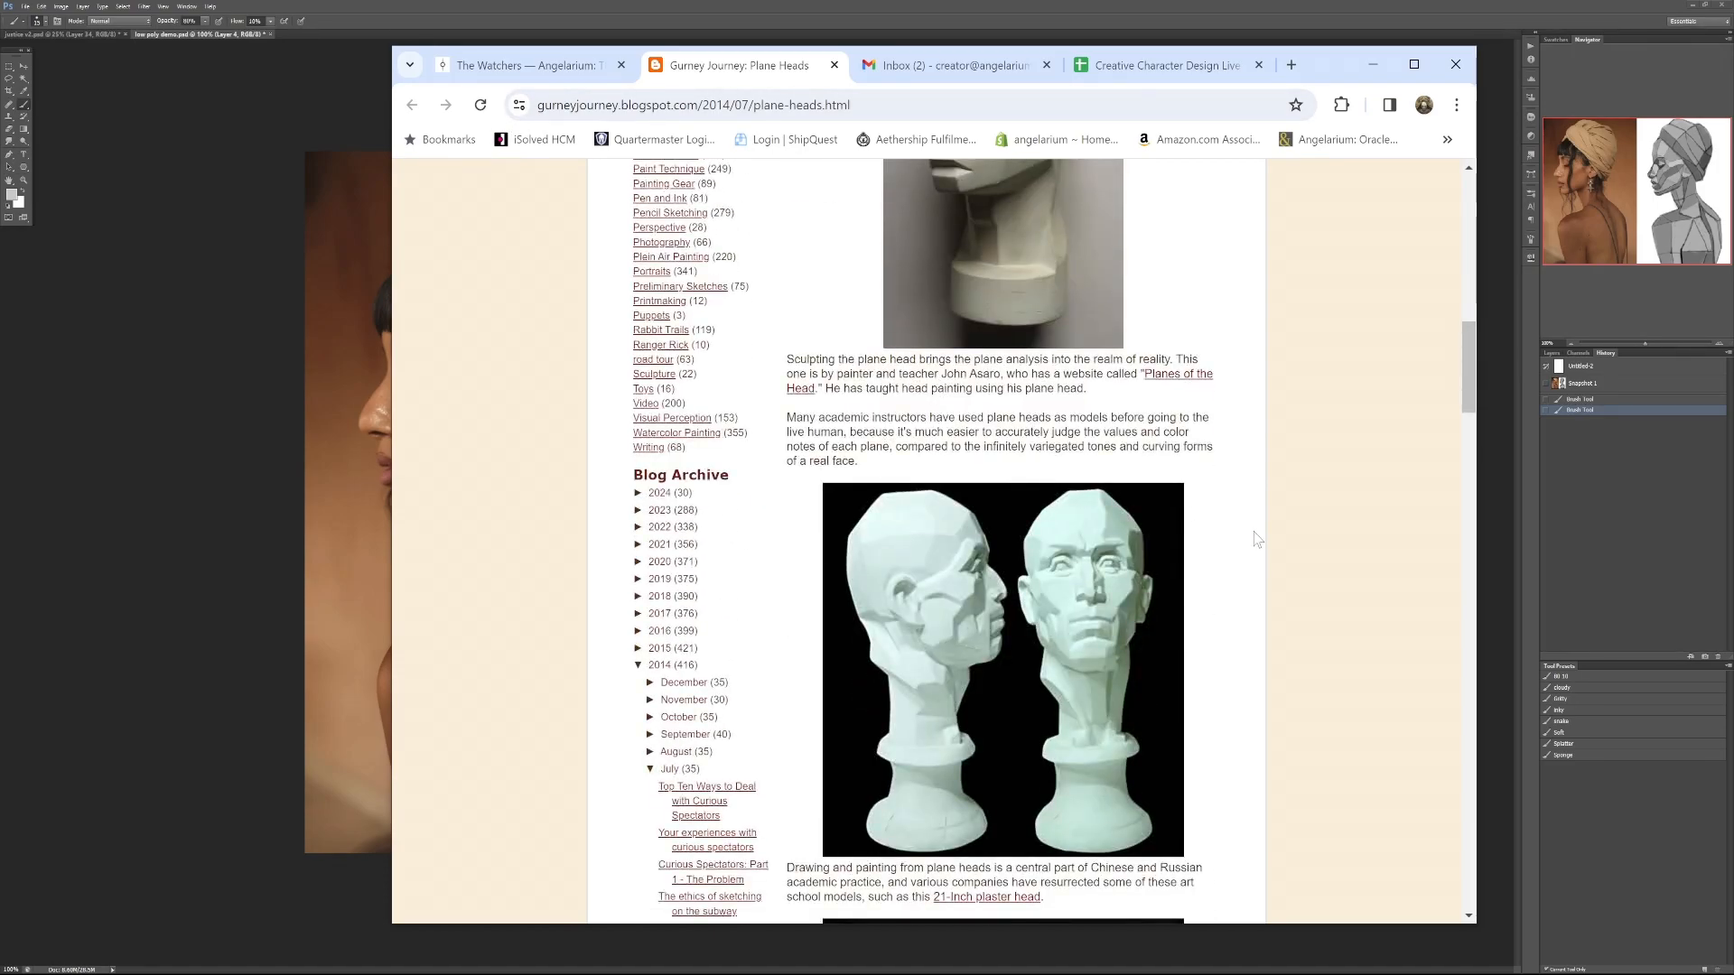
pyautogui.scroll(-5, 1256, 539)
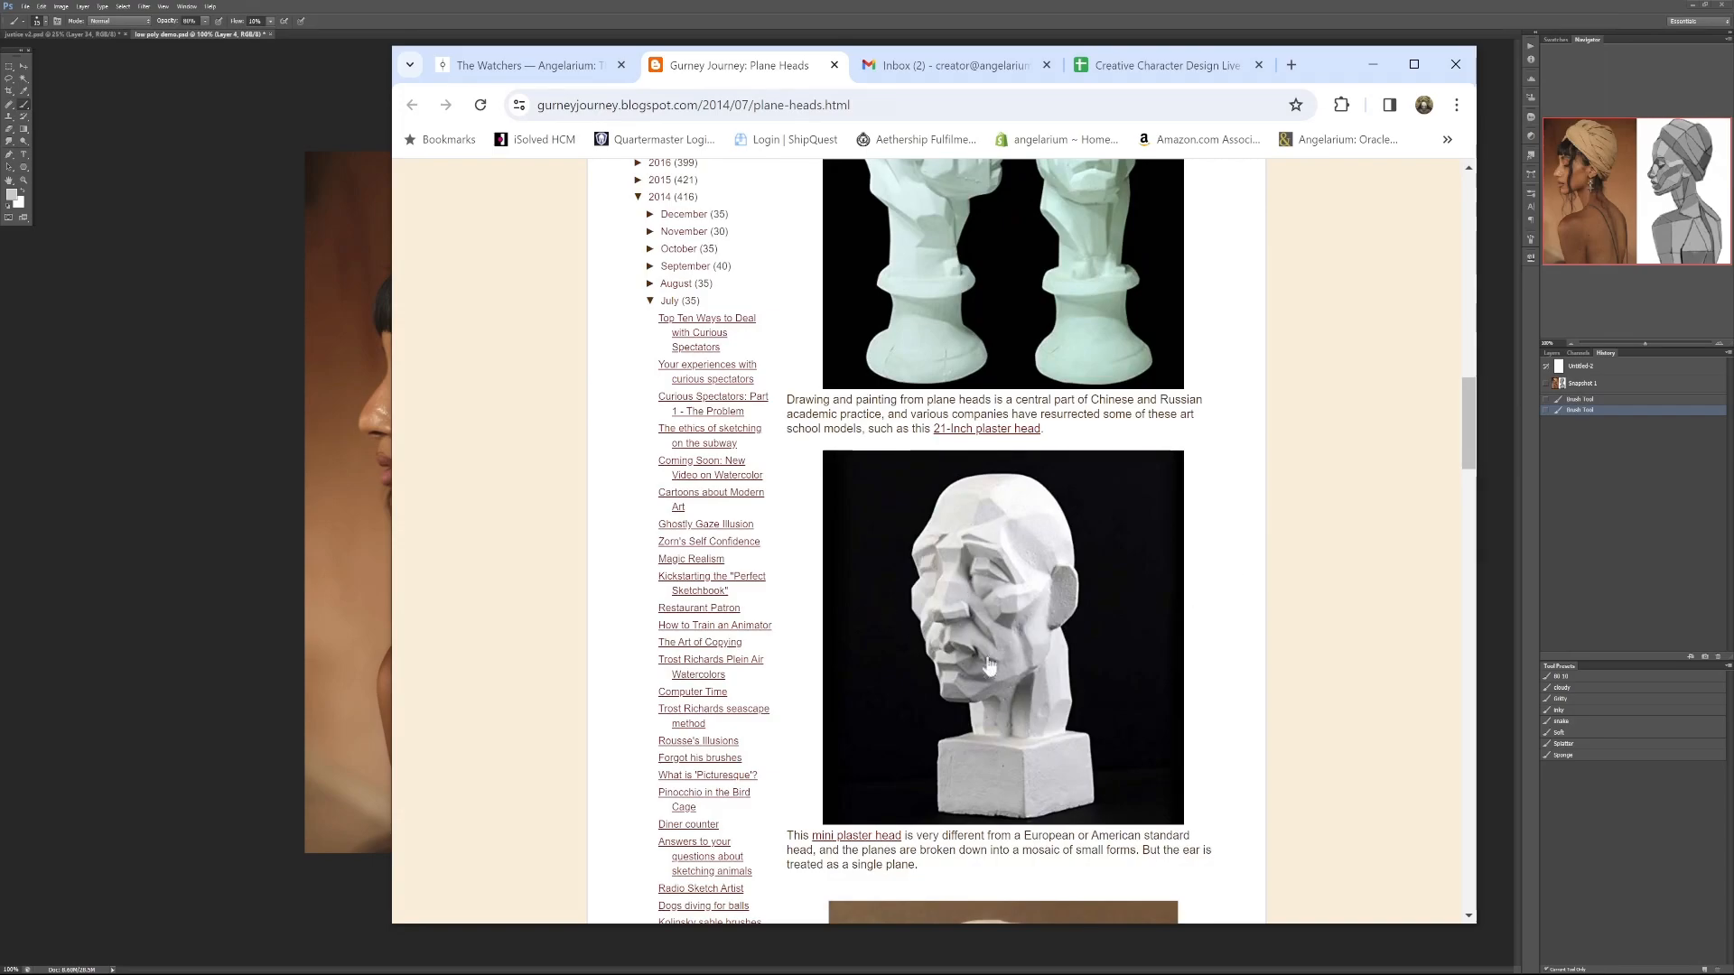
pyautogui.scroll(-4, 1140, 691)
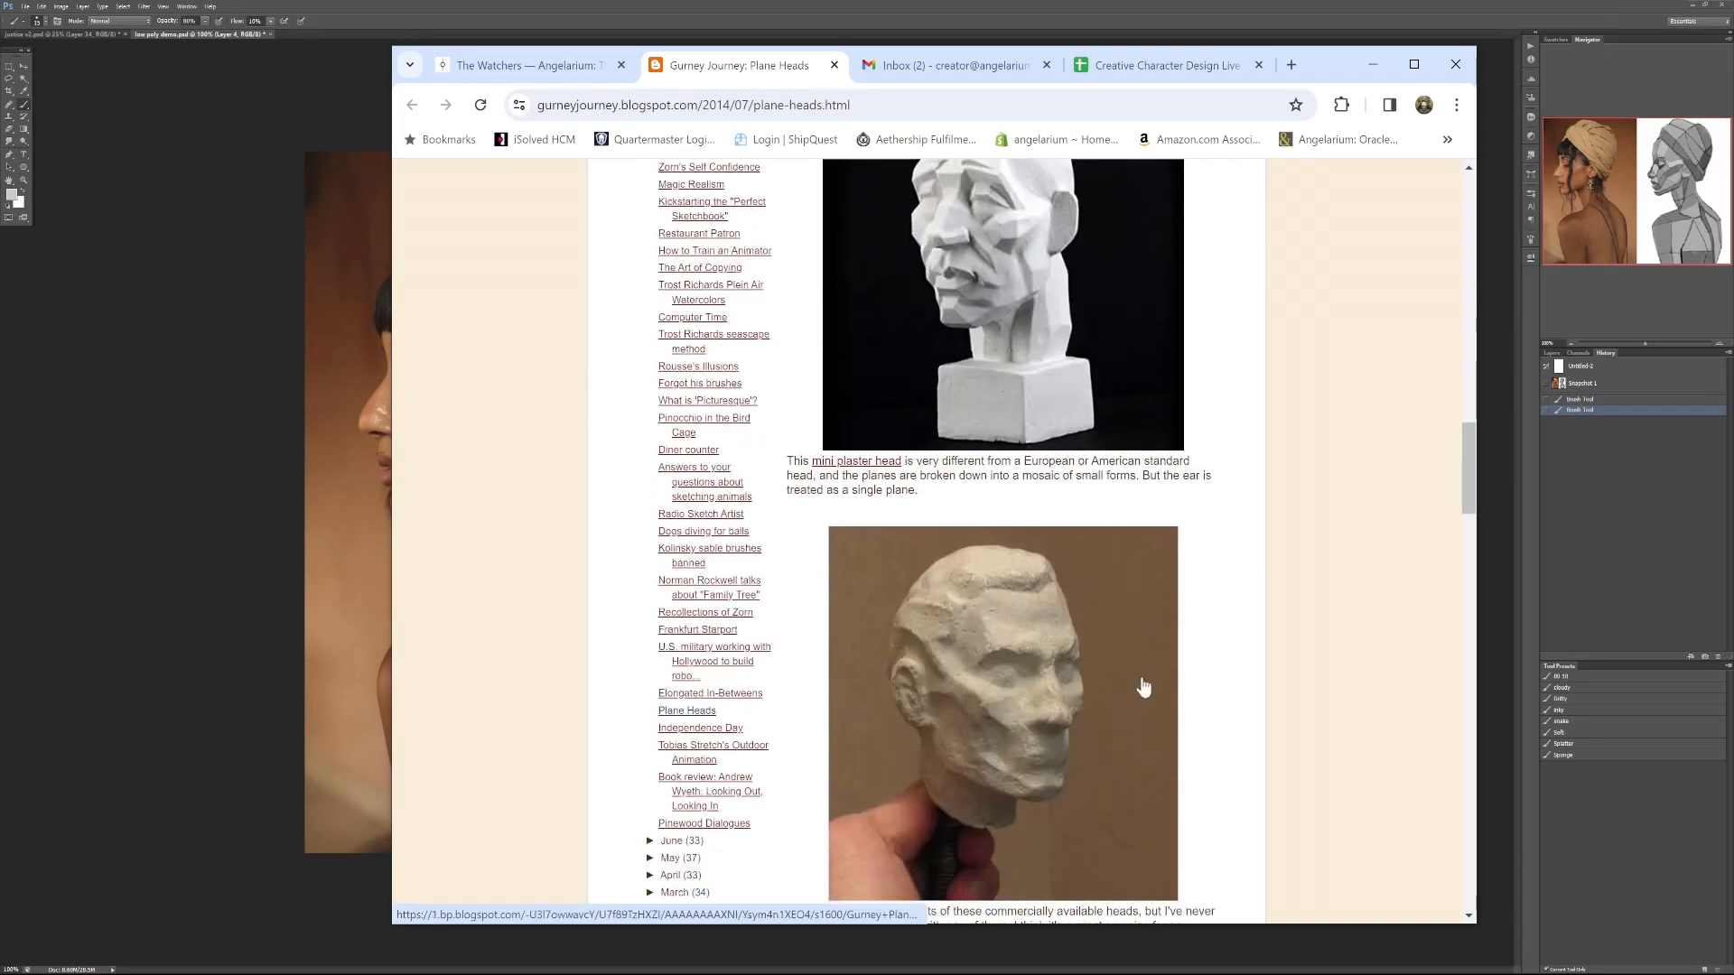
pyautogui.scroll(-2, 1143, 688)
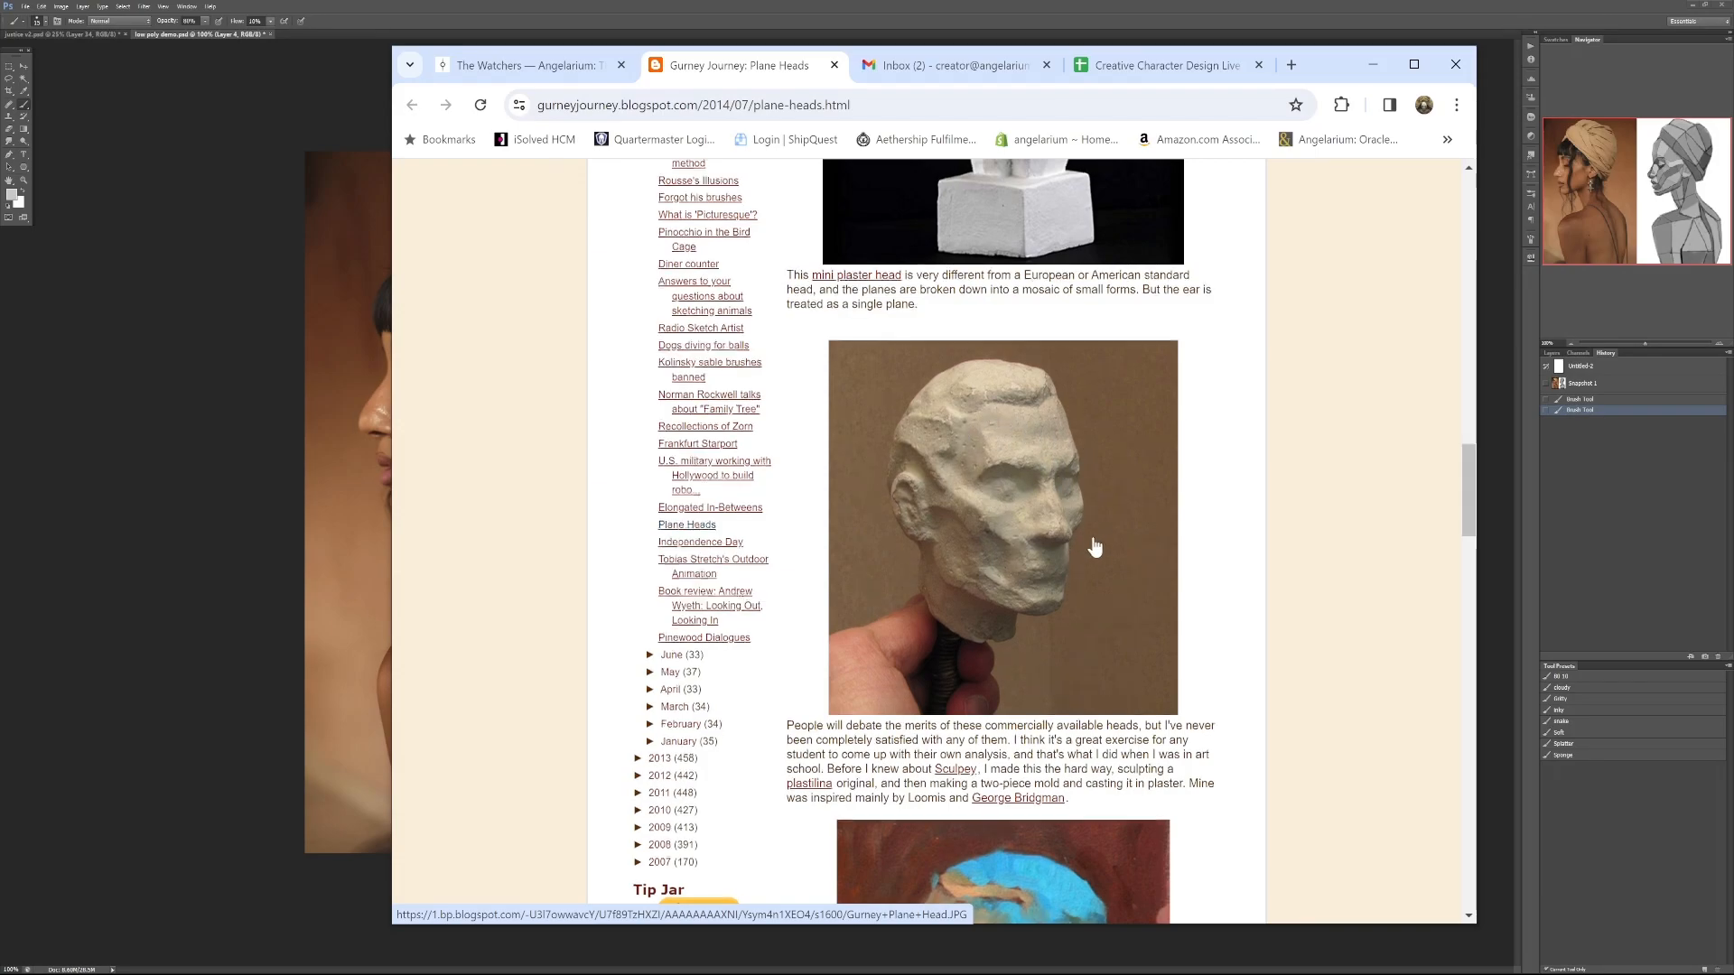
pyautogui.scroll(15, 1094, 547)
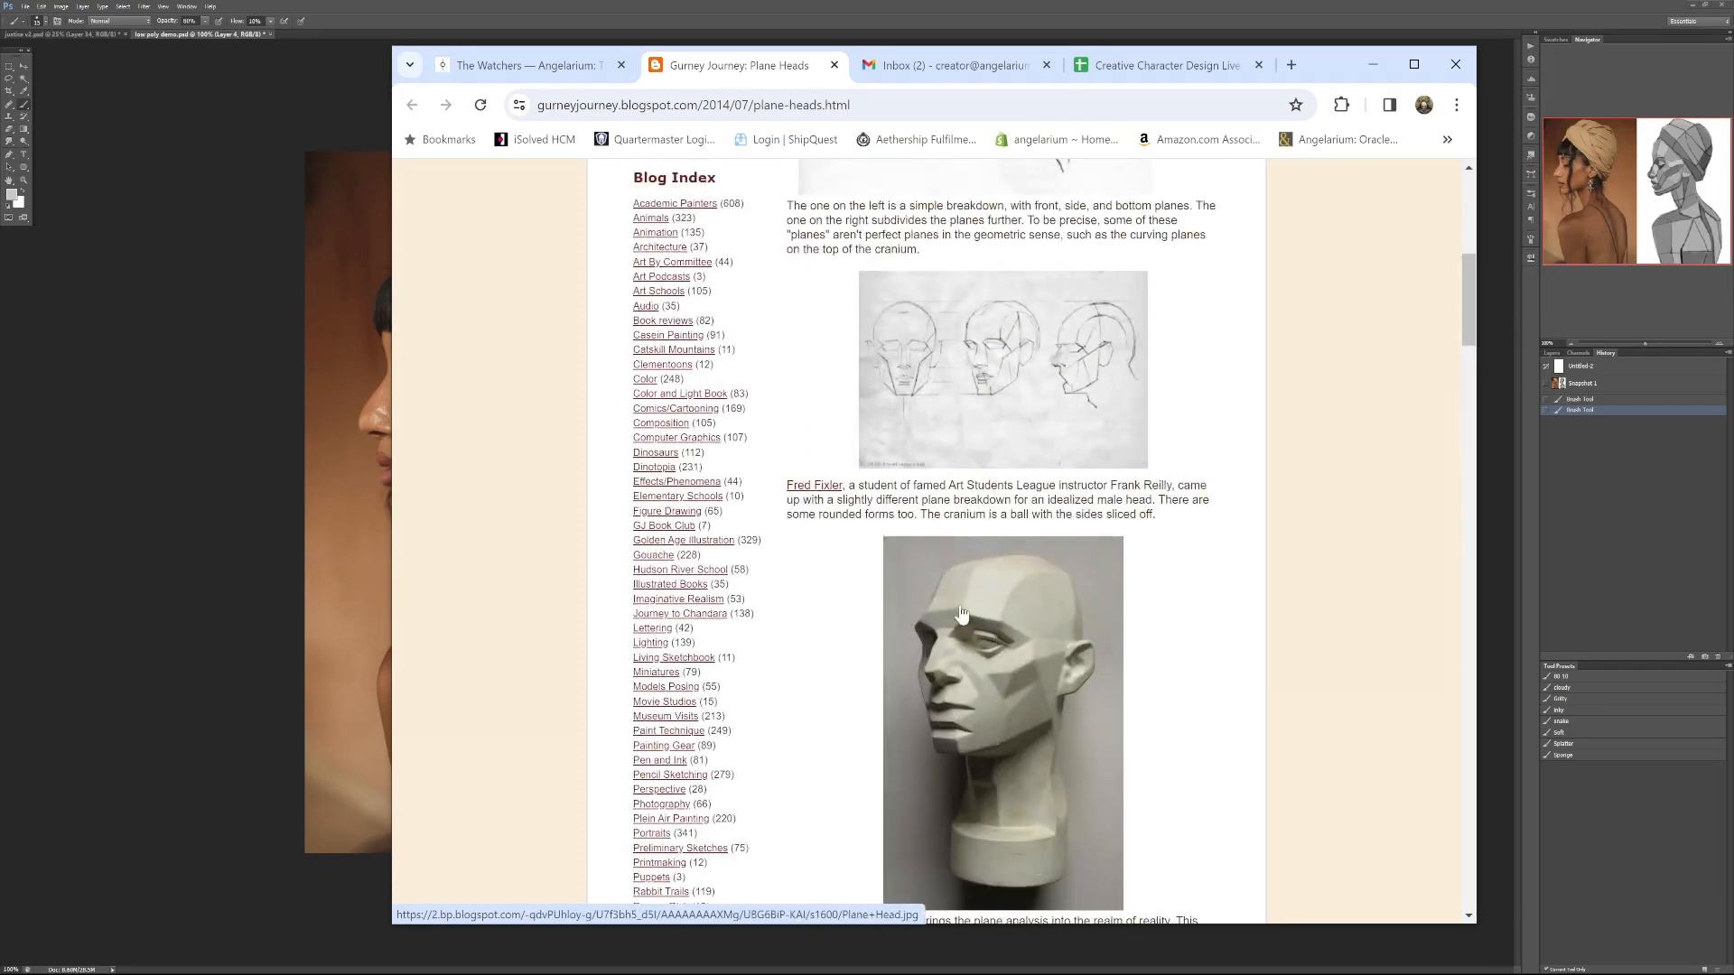
pyautogui.scroll(-15, 966, 618)
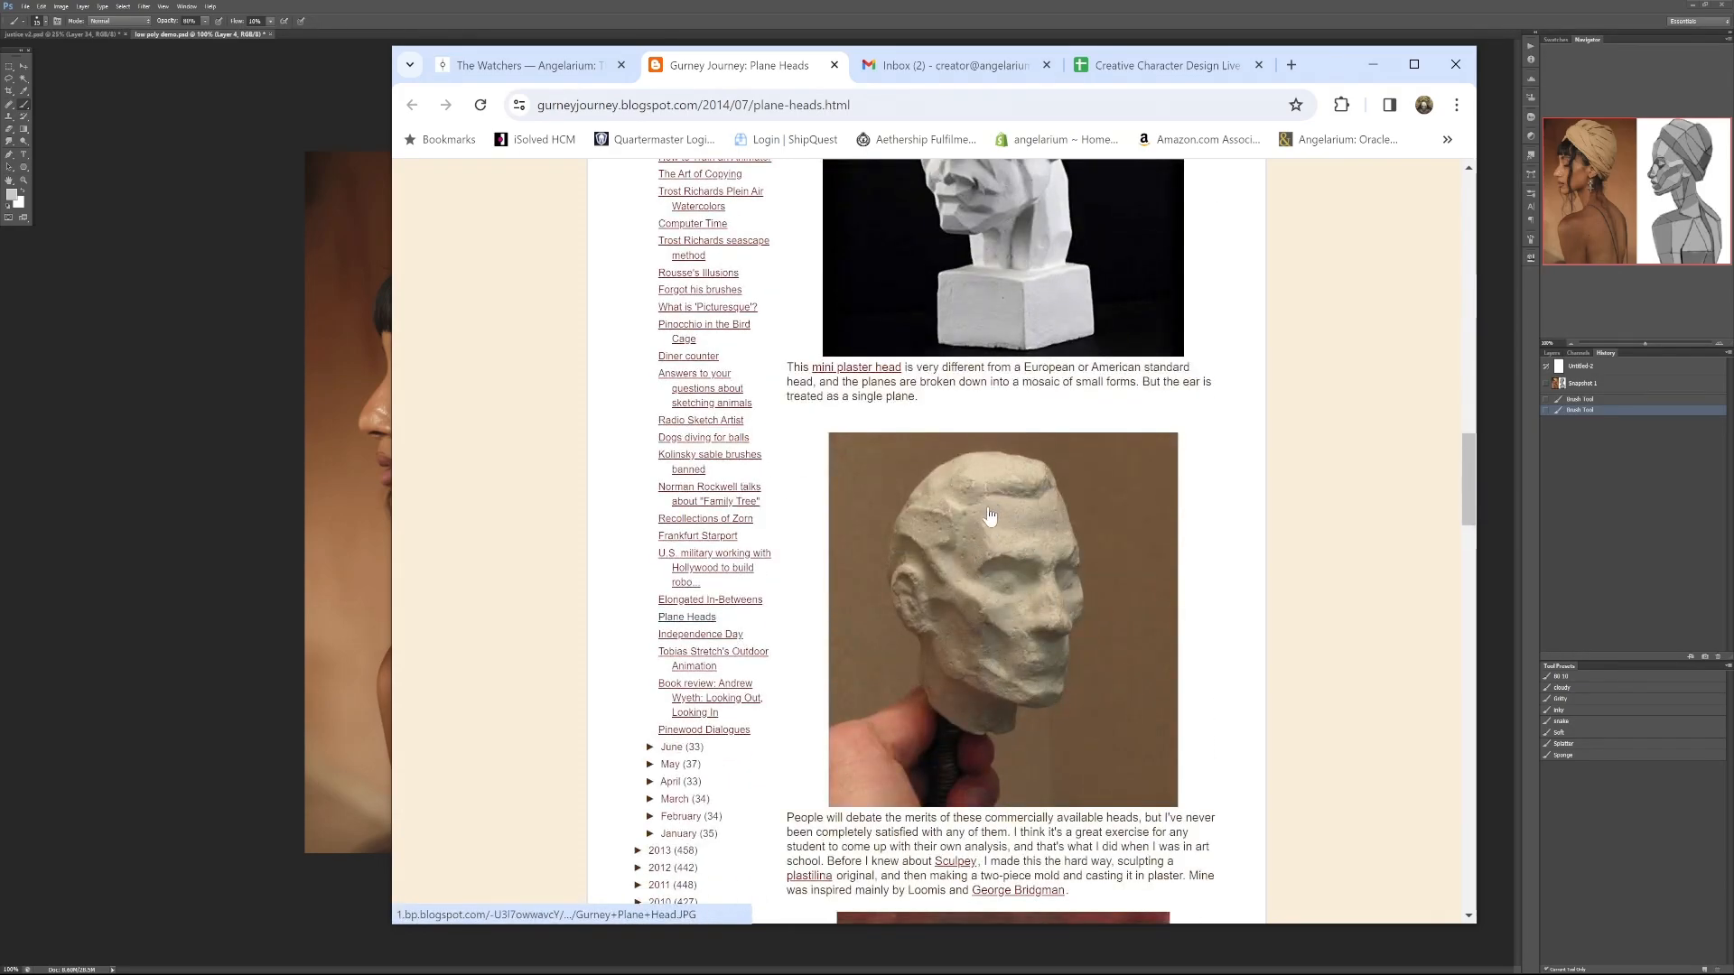
pyautogui.scroll(-10, 1038, 632)
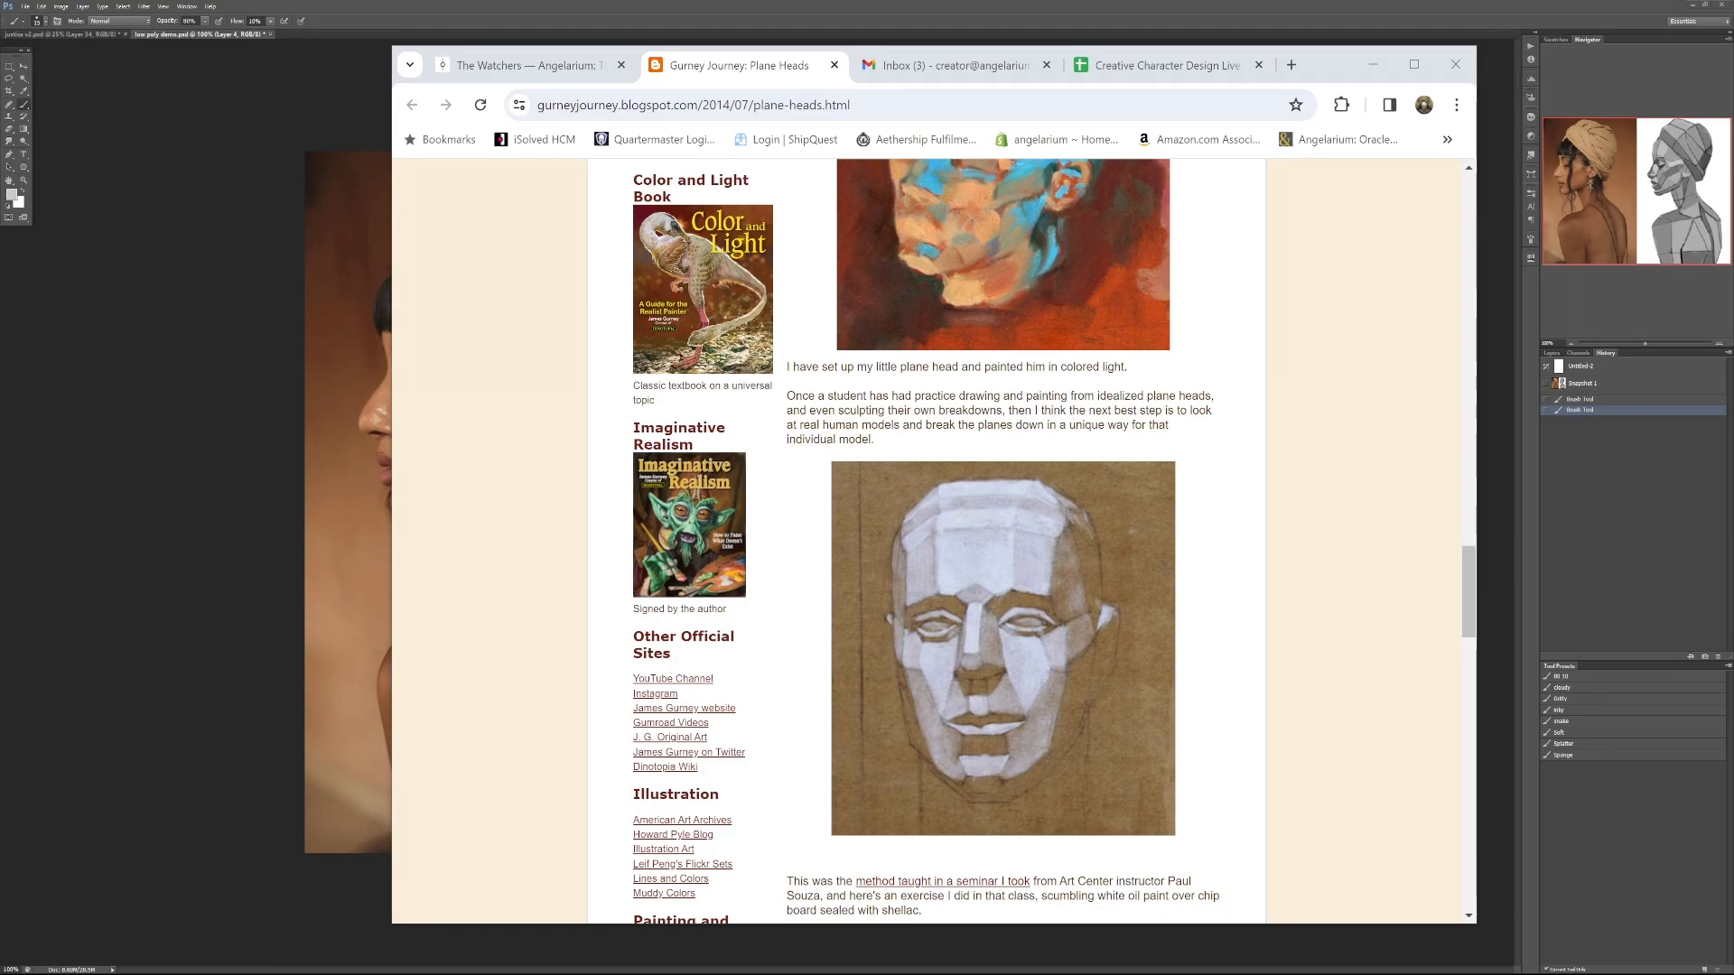
pyautogui.click(1291, 3)
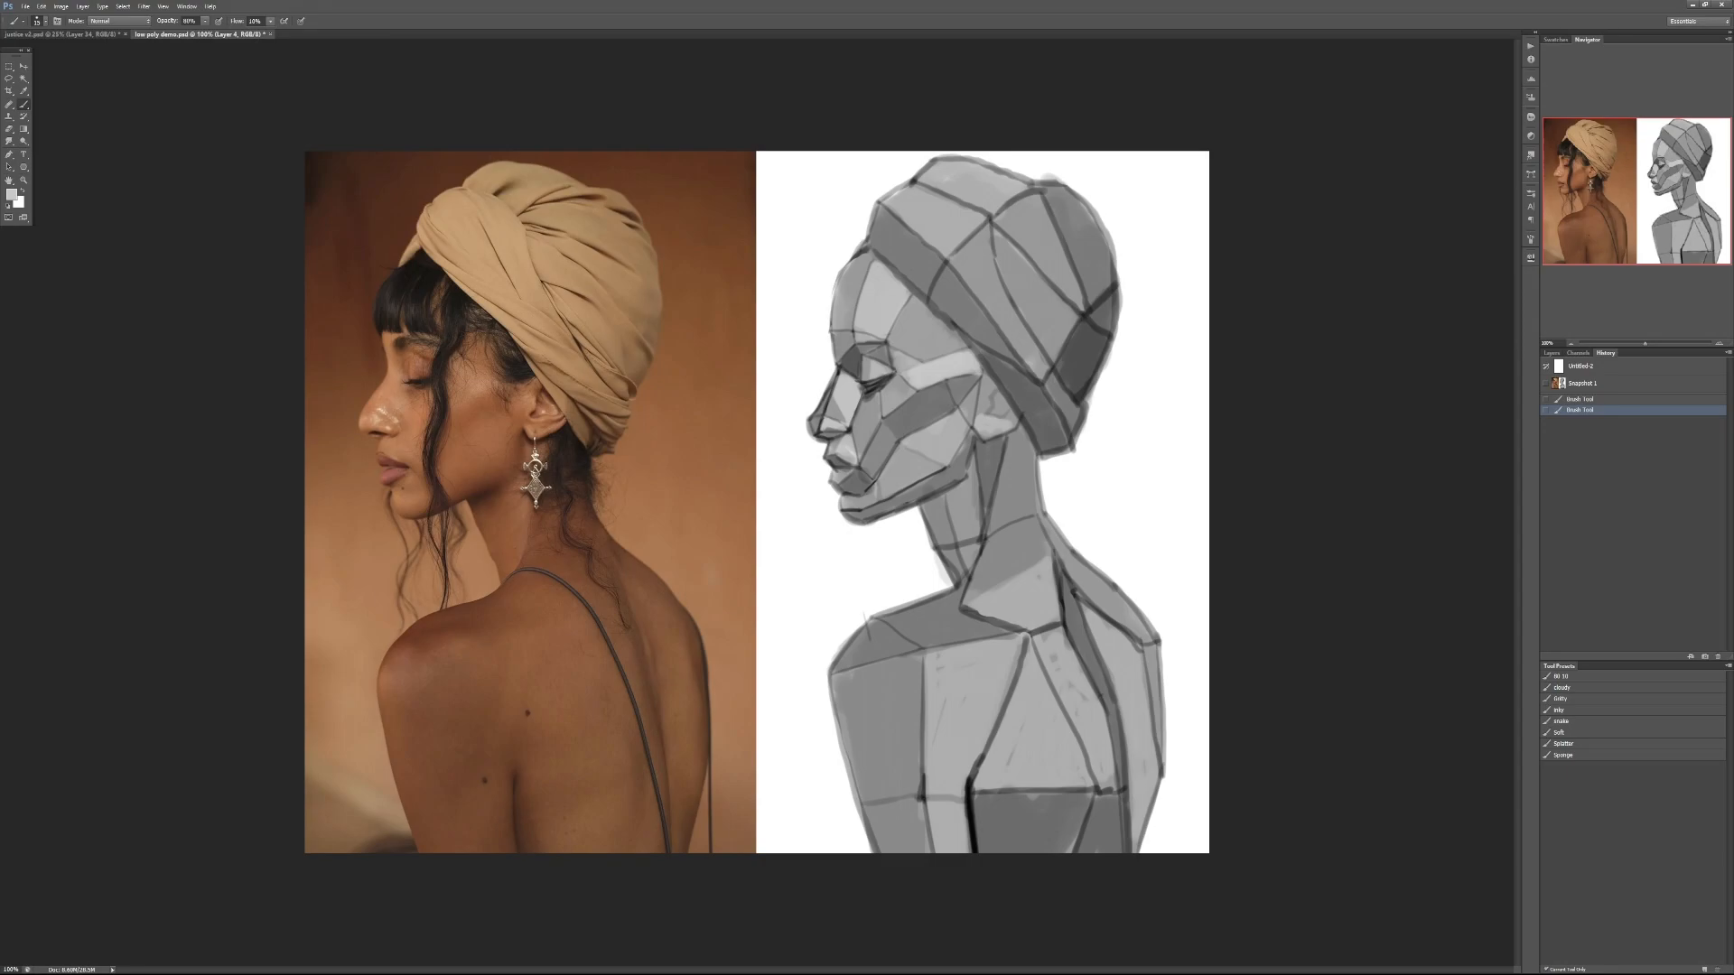